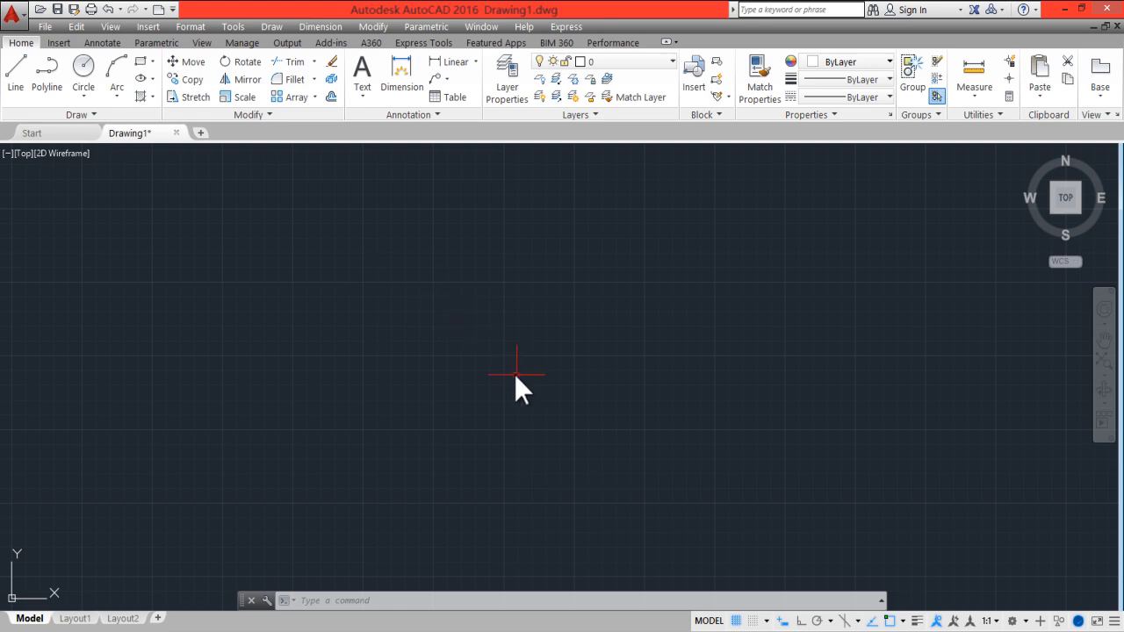
- Expand the Modify tool group and pin it so its additional editing tools stay displayed
{"action": "left_click", "coordinate": [291, 115]}
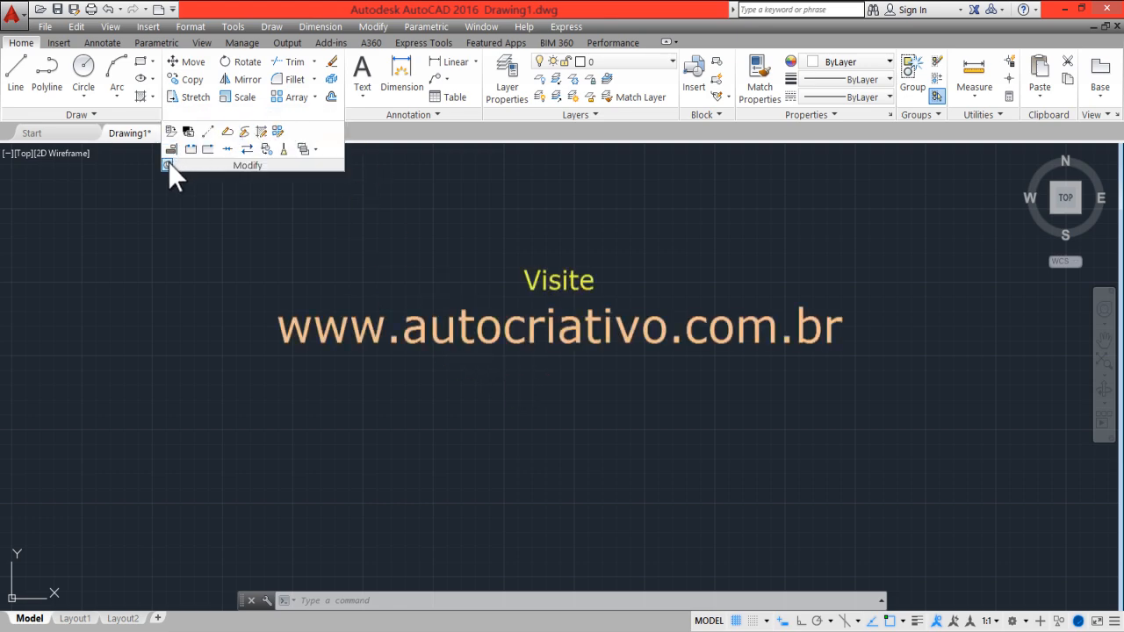
{"action": "left_click", "coordinate": [168, 163]}
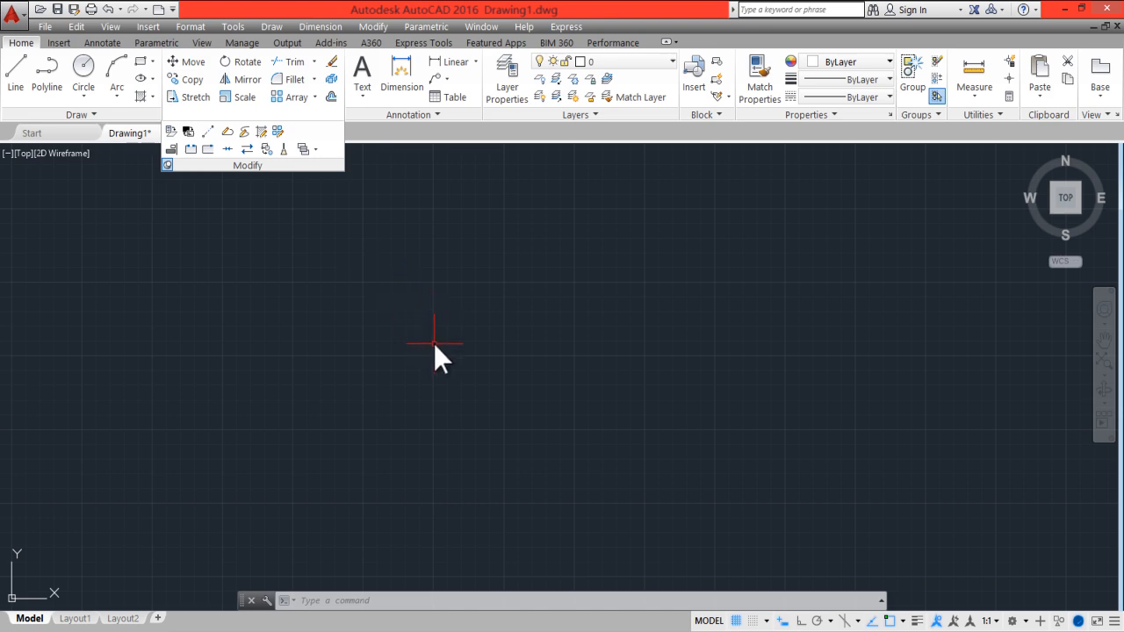
- Draw a circle with a radius of about 10.2 near the middle of the drawing area
{"action": "scroll", "coordinate": [456, 344], "scroll_direction": "up", "scroll_amount": 5}
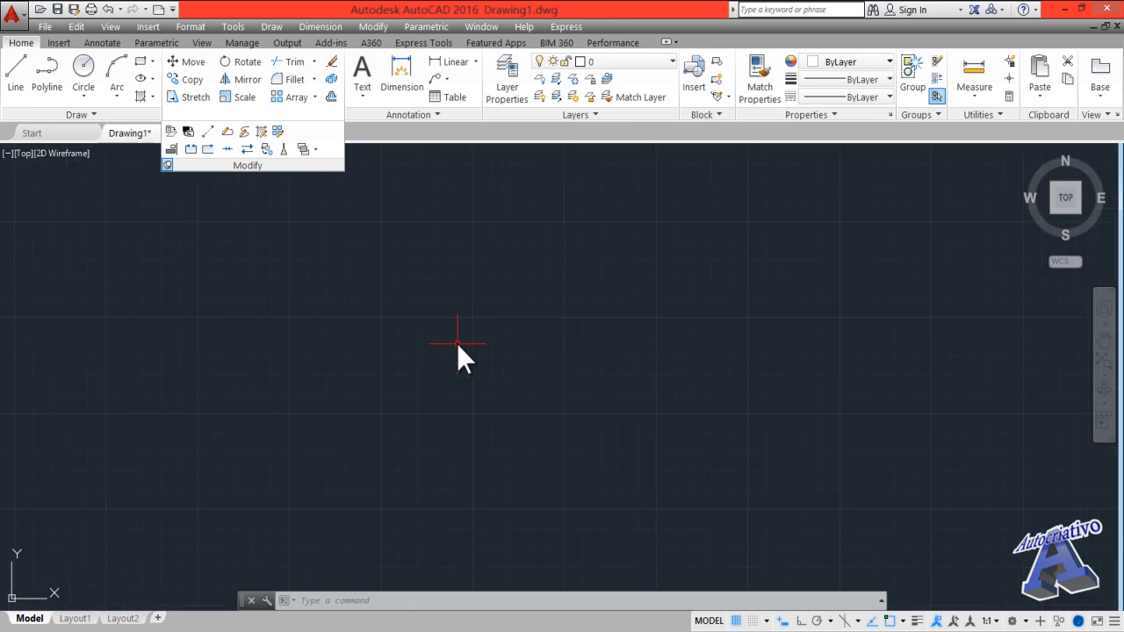
{"action": "middle_click_drag", "start_coordinate": [457, 343], "coordinate": [415, 367]}
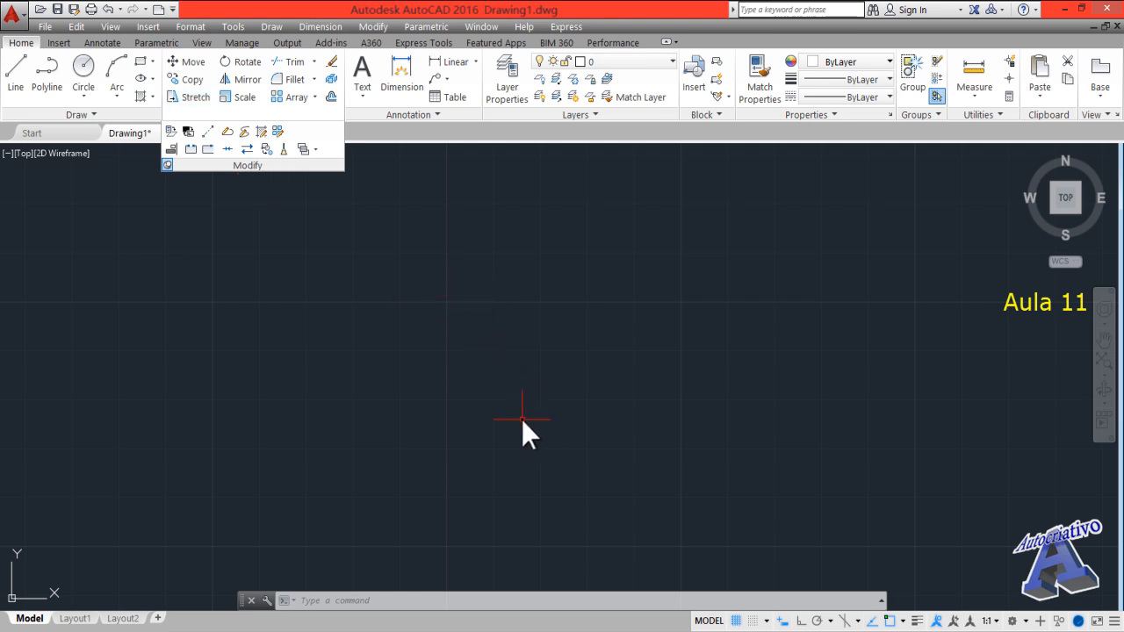
{"action": "type", "text": "c"}
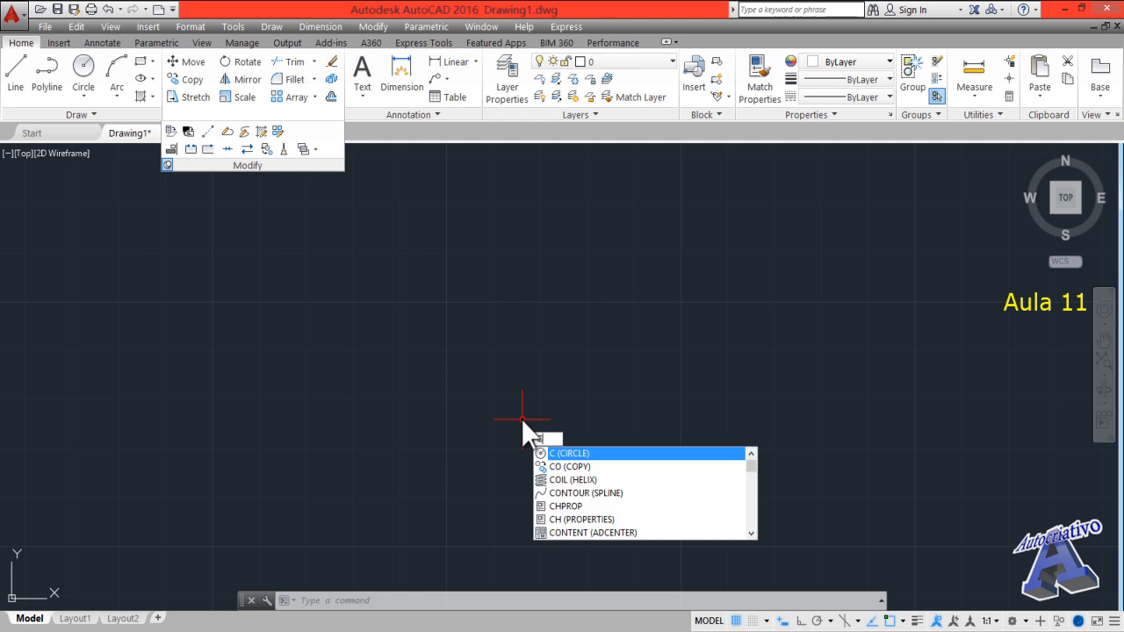
{"action": "key", "text": "Return"}
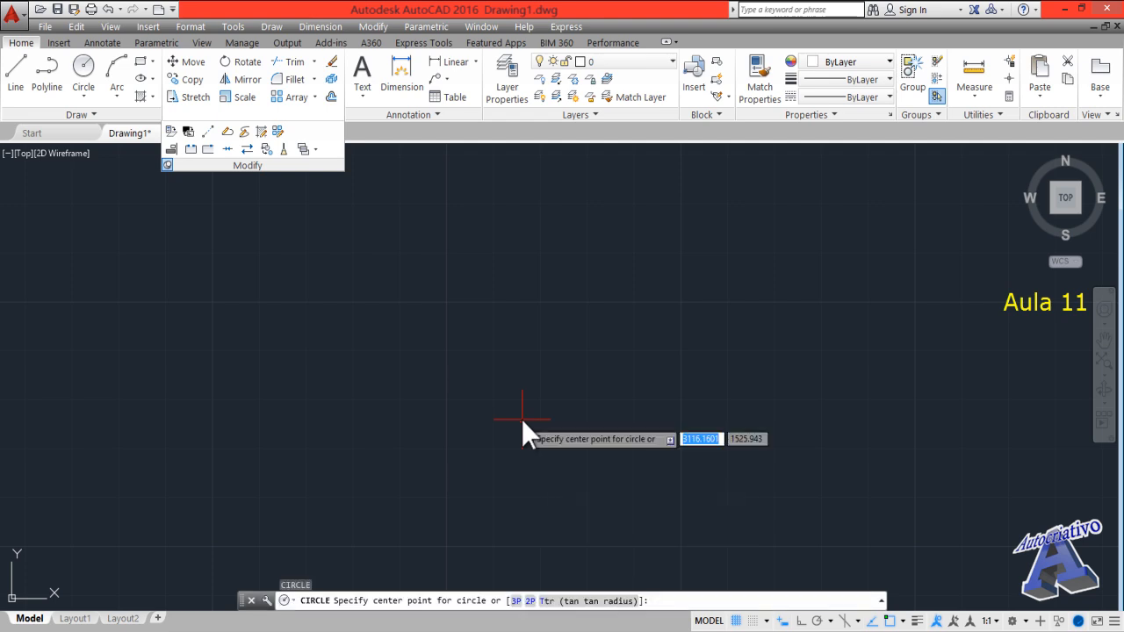
{"action": "left_click", "coordinate": [510, 372]}
{"action": "left_click", "coordinate": [546, 338]}
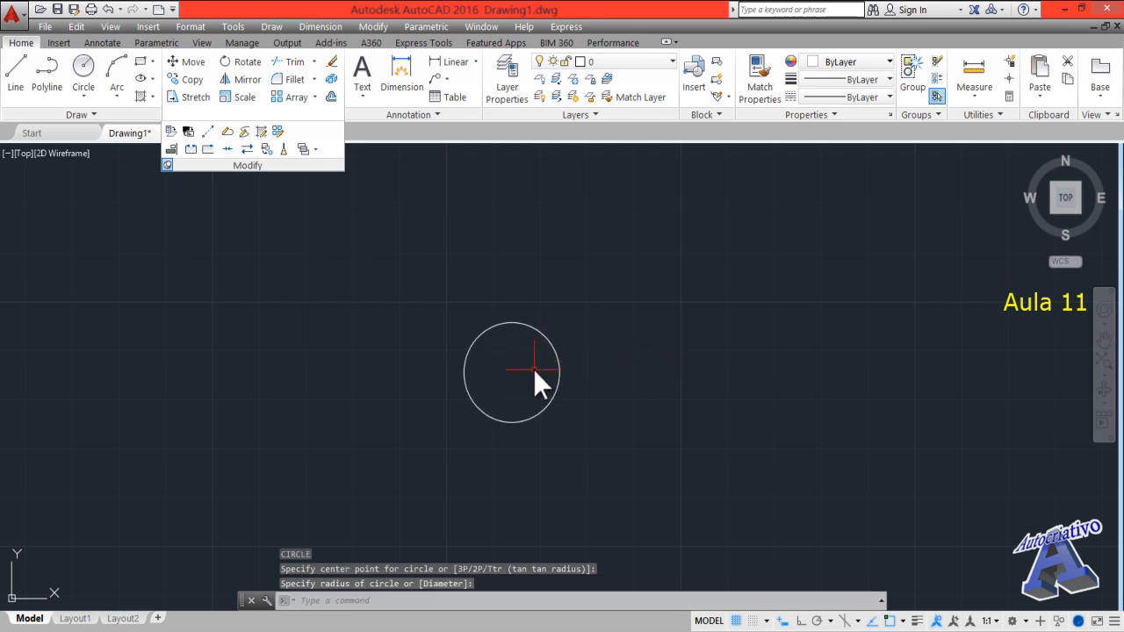
{"action": "scroll", "coordinate": [523, 367], "scroll_direction": "up", "scroll_amount": 4}
{"action": "middle_click_drag", "start_coordinate": [523, 367], "coordinate": [569, 353]}
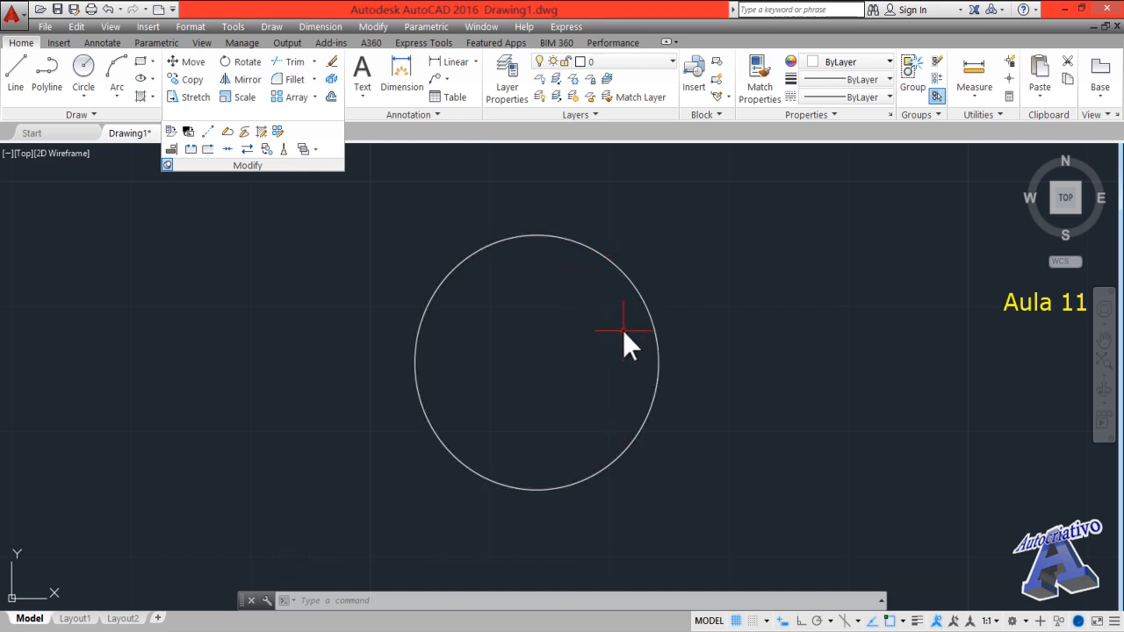
- Set the colour of layer 0 to yellow, index color 50, in the layer properties
{"action": "left_click", "coordinate": [515, 100]}
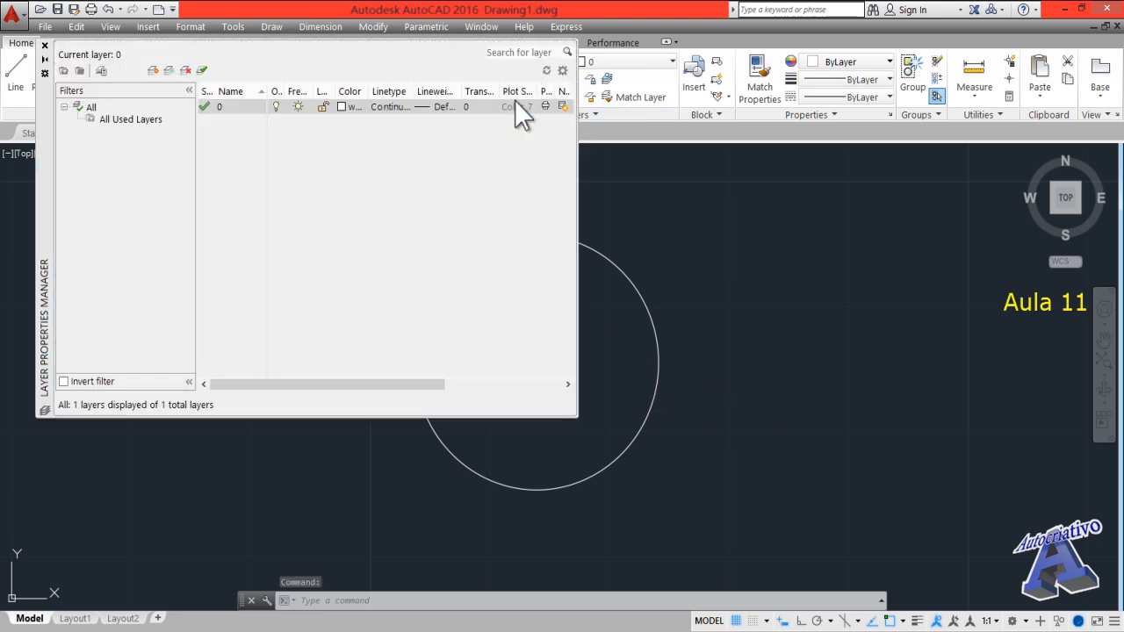
{"action": "left_click", "coordinate": [343, 106]}
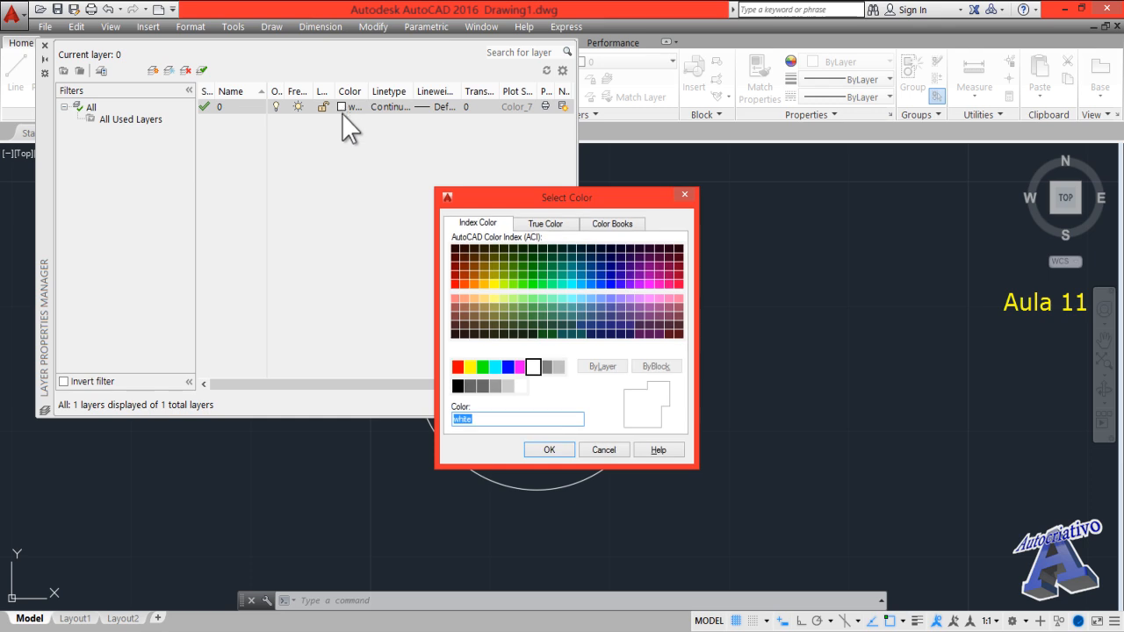
{"action": "left_click", "coordinate": [493, 284]}
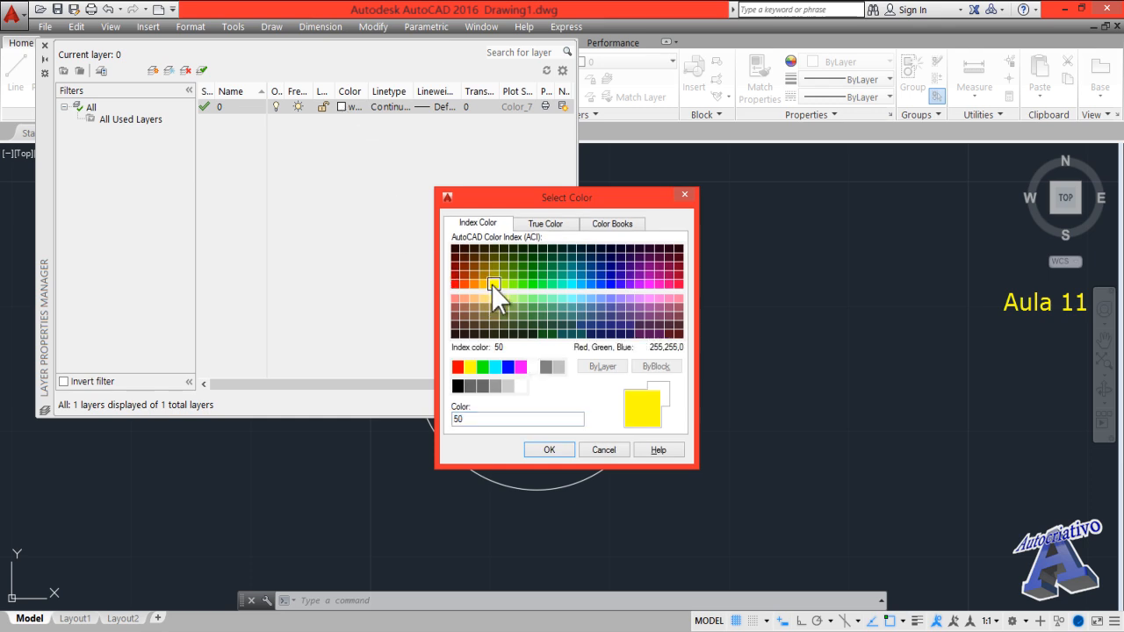
{"action": "left_click", "coordinate": [549, 449]}
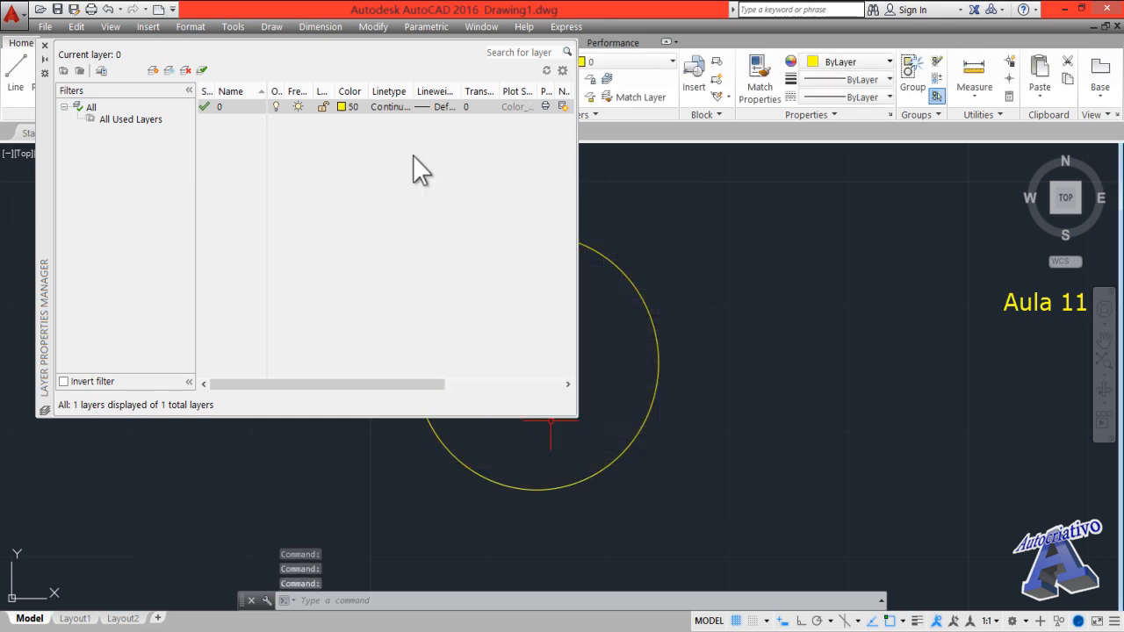
- Set the lineweight of layer 0 to 0.30 mm and close the layer properties
{"action": "left_click", "coordinate": [439, 107]}
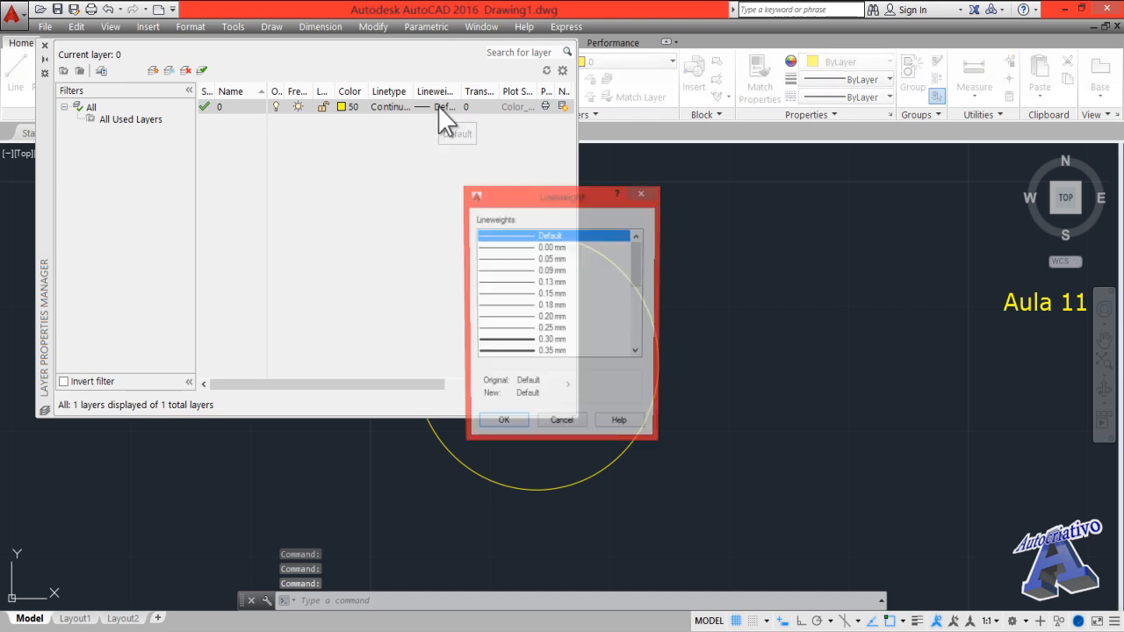
{"action": "scroll", "coordinate": [634, 269], "scroll_direction": "down", "scroll_amount": 1}
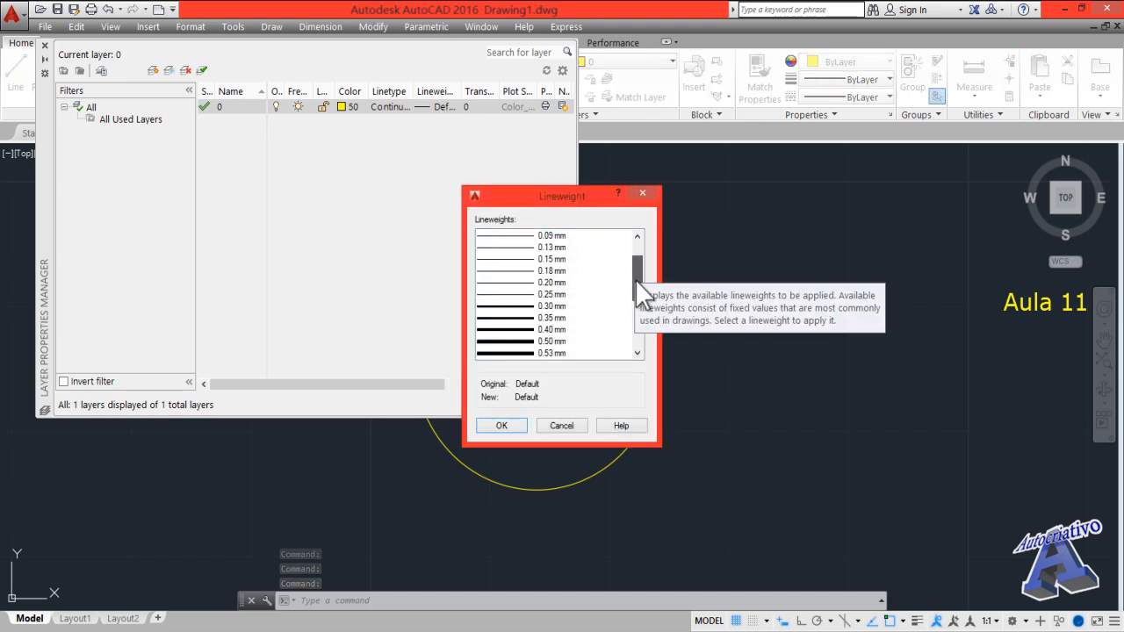
{"action": "left_click", "coordinate": [531, 305]}
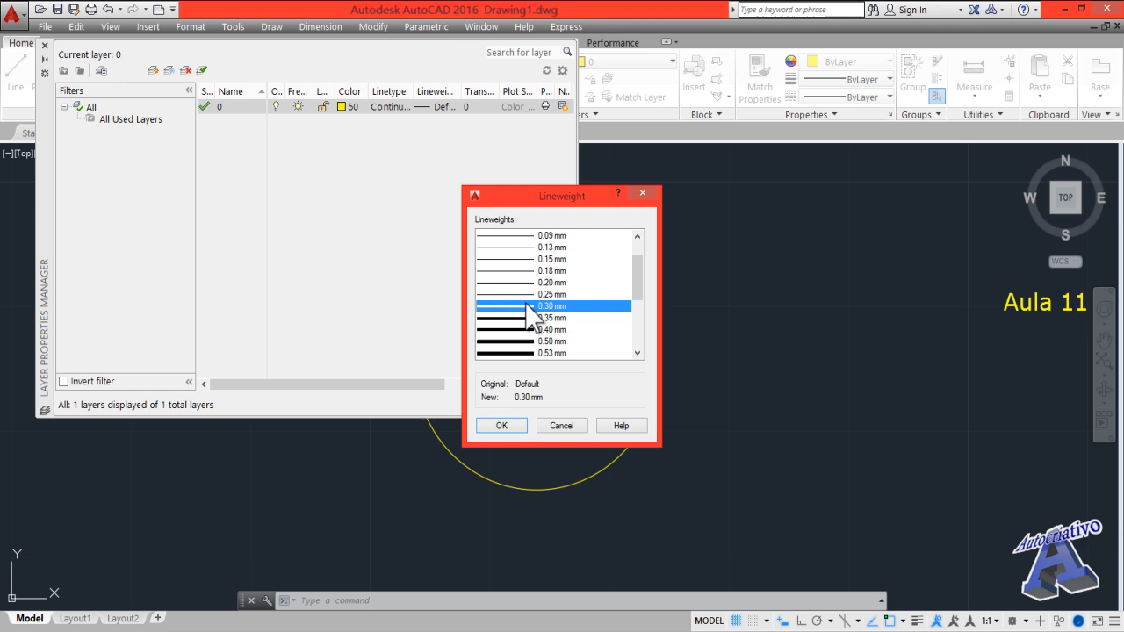
{"action": "left_click", "coordinate": [501, 425]}
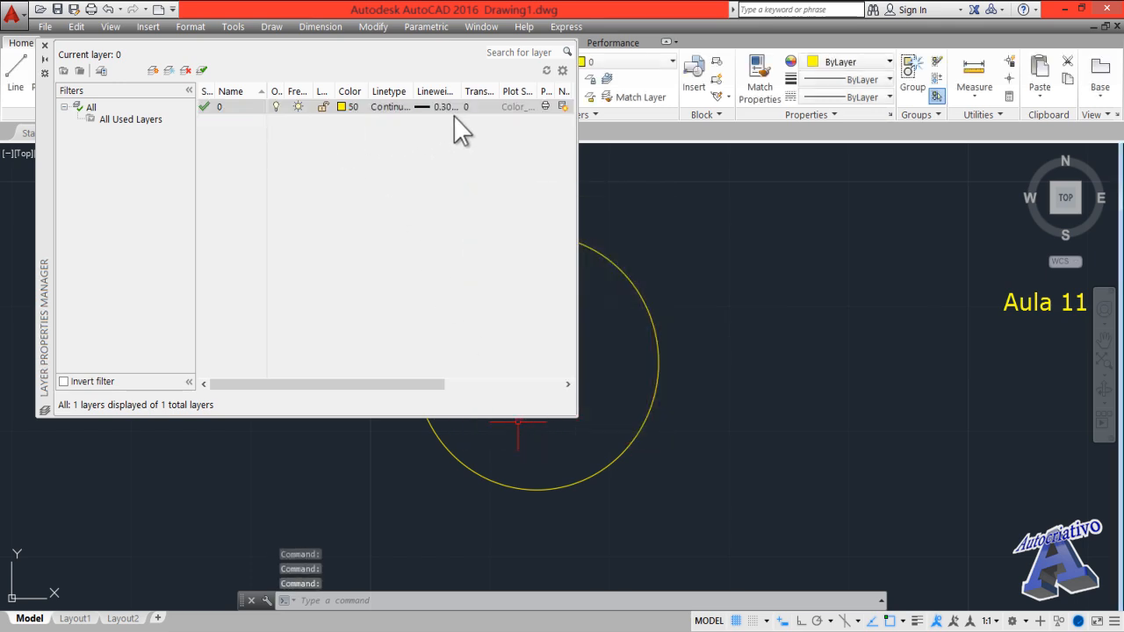
{"action": "left_click", "coordinate": [44, 45]}
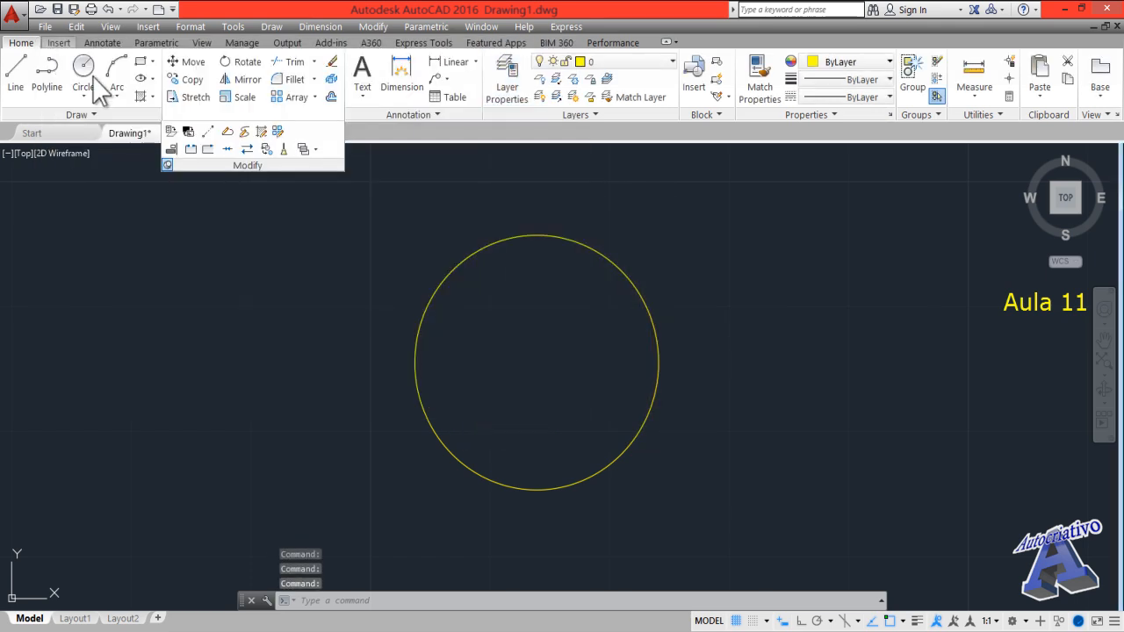
- Turn on the lineweight display and inspect the circle's thicker outline
{"action": "left_click", "coordinate": [916, 621]}
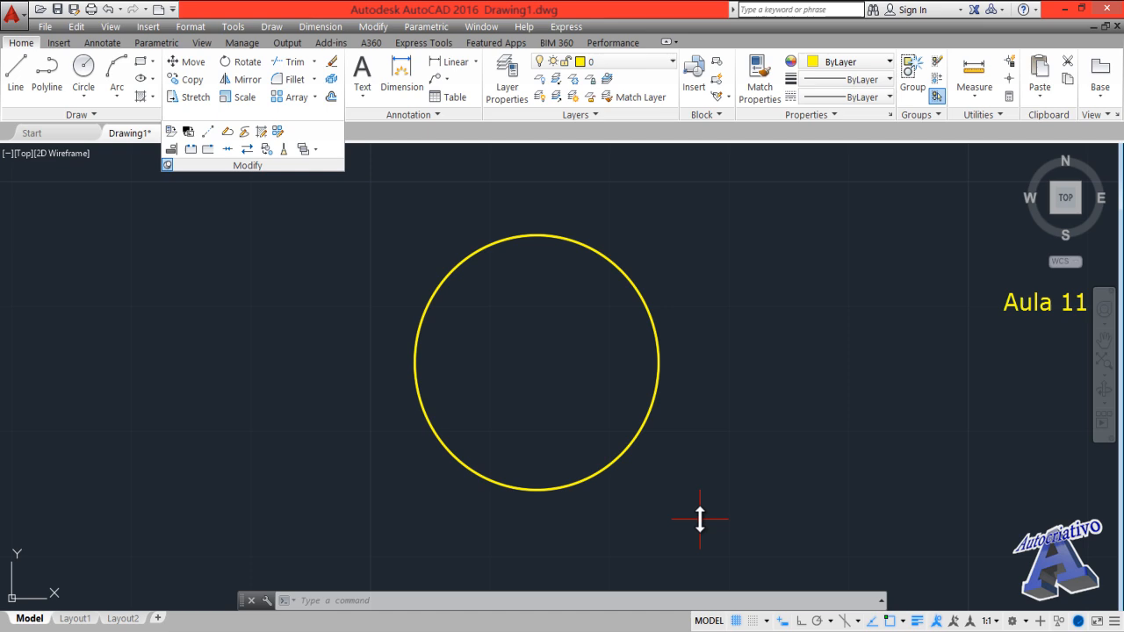
{"action": "scroll", "coordinate": [599, 411], "scroll_direction": "up", "scroll_amount": 2}
{"action": "scroll", "coordinate": [647, 451], "scroll_direction": "down", "scroll_amount": 1}
{"action": "scroll", "coordinate": [667, 452], "scroll_direction": "up", "scroll_amount": 1}
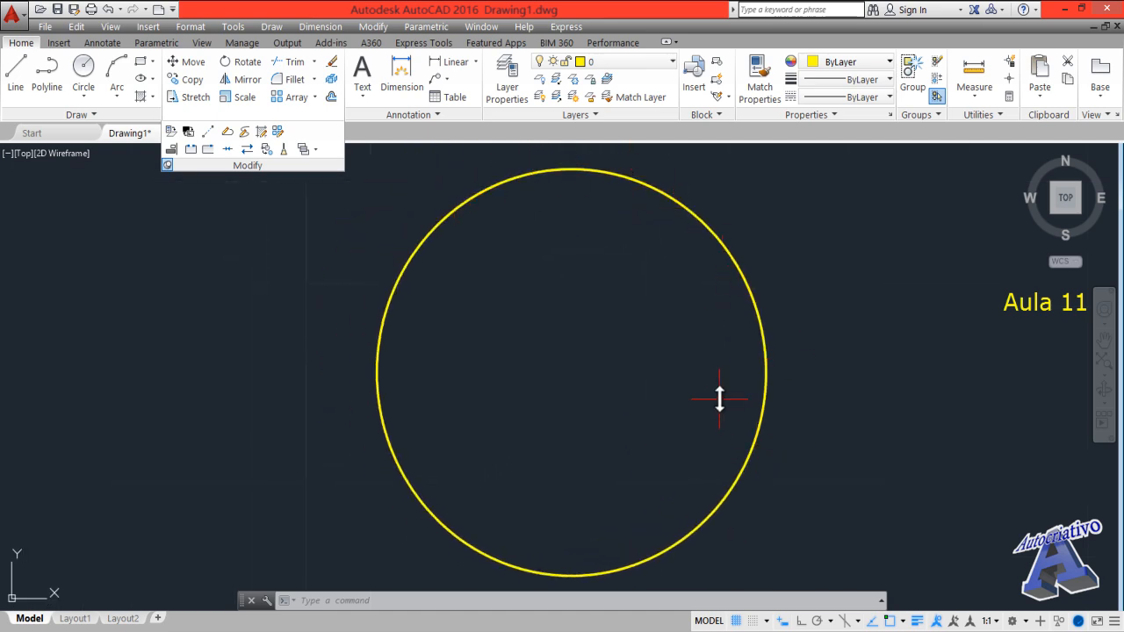
{"action": "scroll", "coordinate": [719, 399], "scroll_direction": "down", "scroll_amount": 2}
{"action": "middle_click_drag", "start_coordinate": [683, 399], "coordinate": [658, 398]}
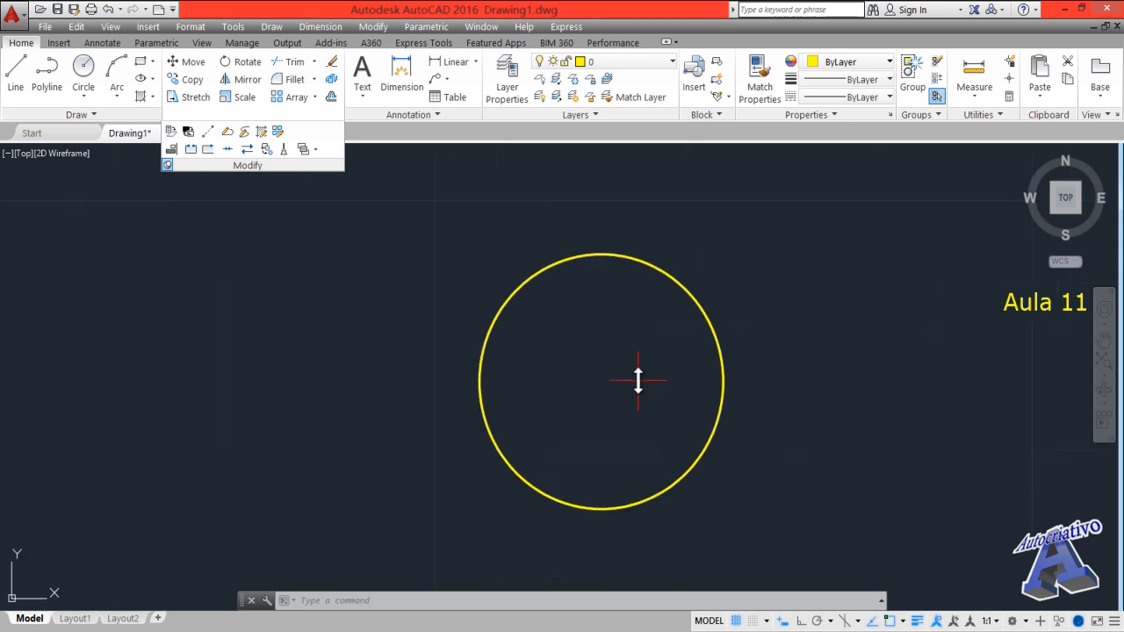
- Draw a second circle, less than half the size of the first, just to the right of it
{"action": "type", "text": "c"}
{"action": "key", "text": "Return"}
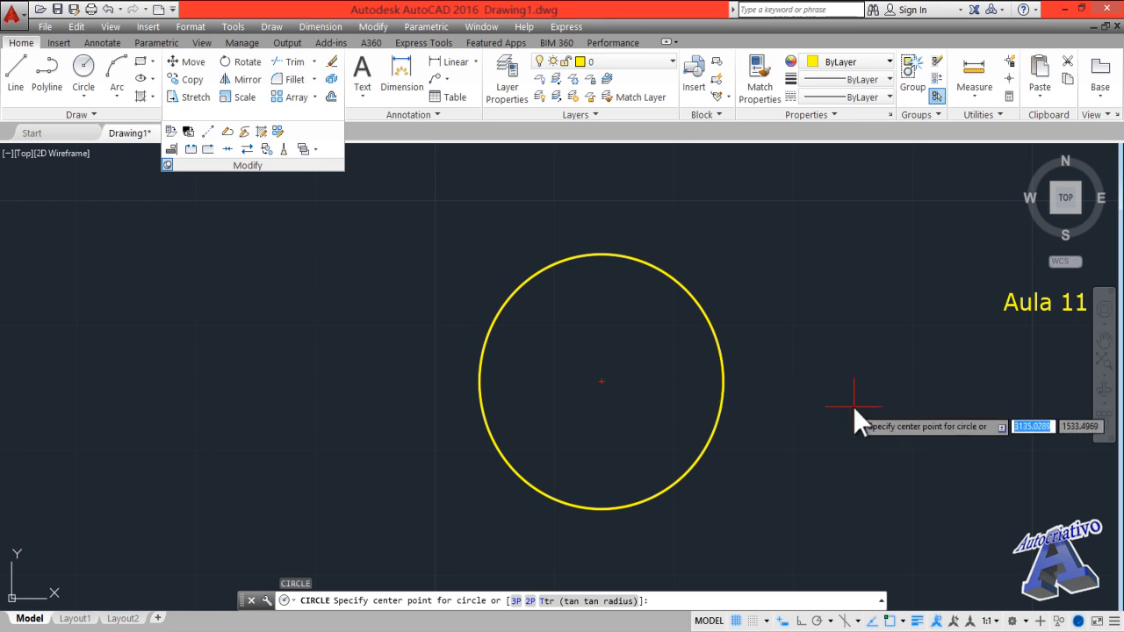
{"action": "middle_click_drag", "start_coordinate": [852, 406], "coordinate": [760, 372]}
{"action": "left_click", "coordinate": [766, 373]}
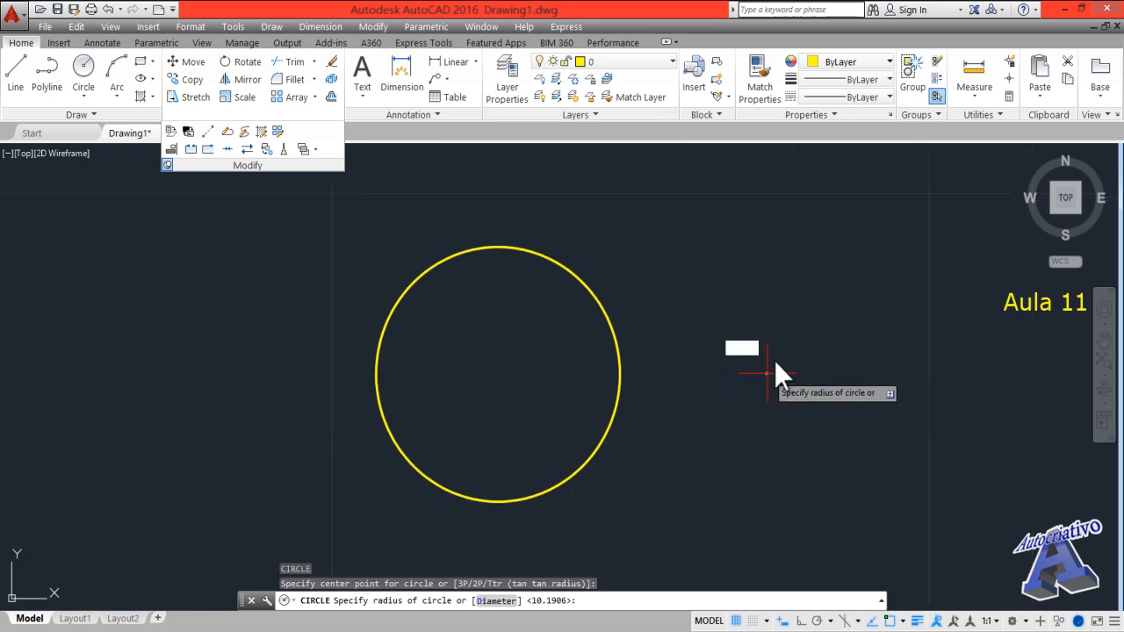
{"action": "left_click", "coordinate": [797, 330]}
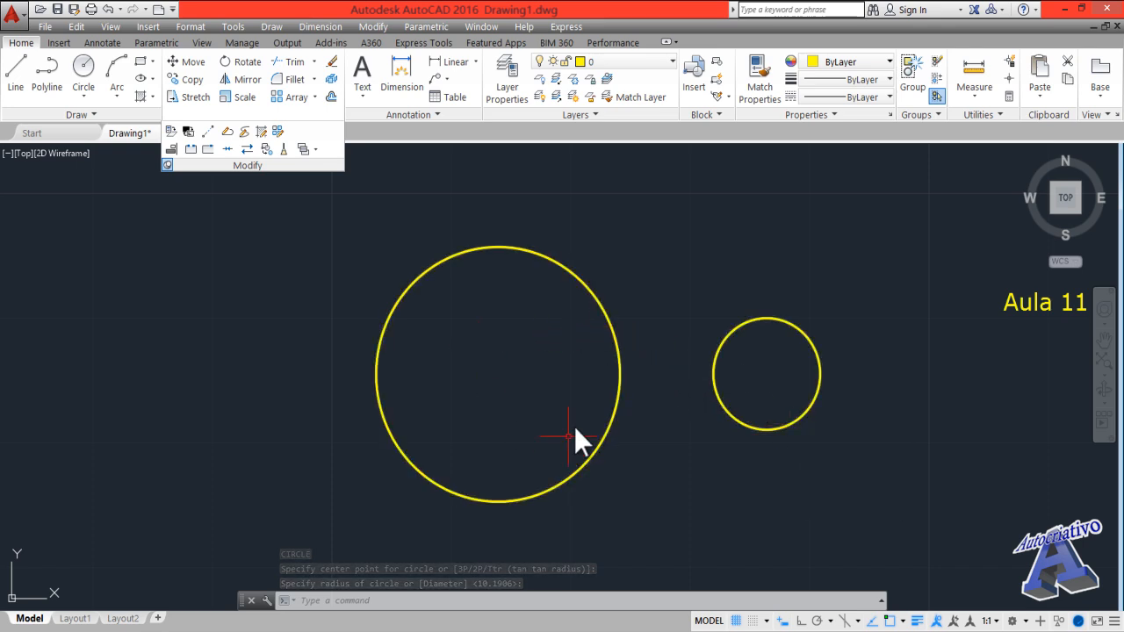
- Move the small circle from its centre point to the centre of the large circle
{"action": "left_click", "coordinate": [827, 471]}
{"action": "left_click", "coordinate": [775, 417]}
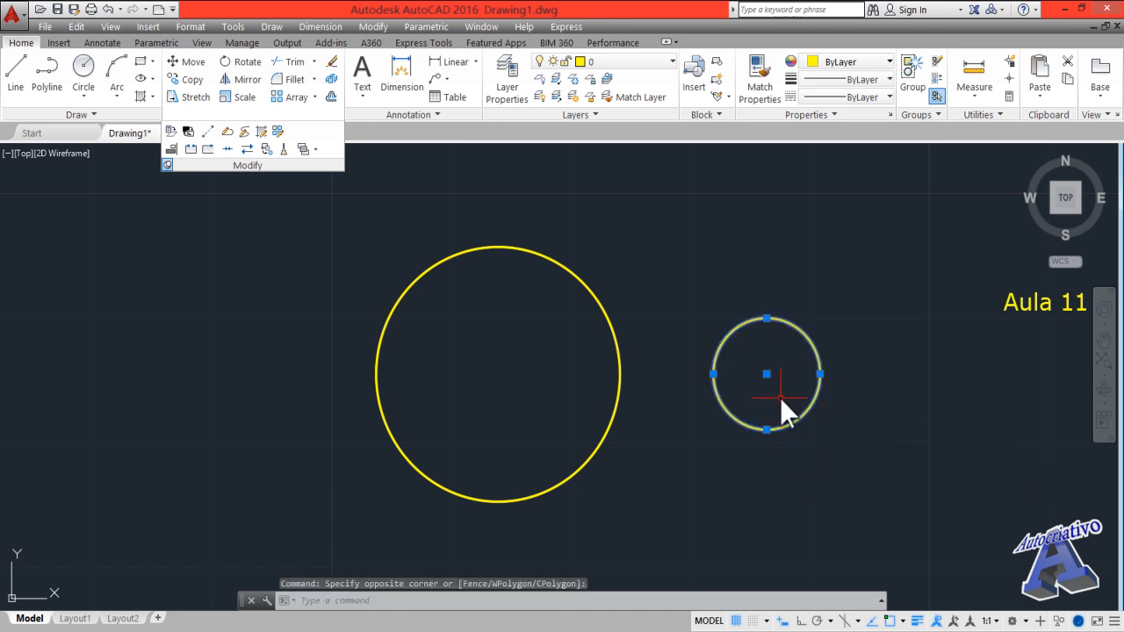
{"action": "type", "text": "M"}
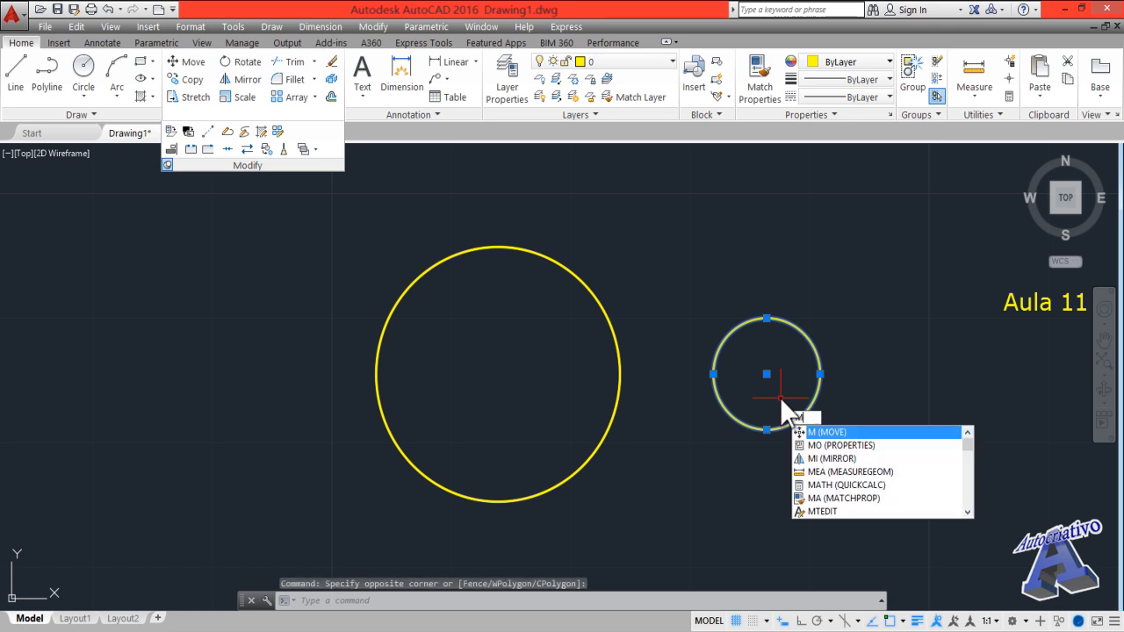
{"action": "key", "text": "Return"}
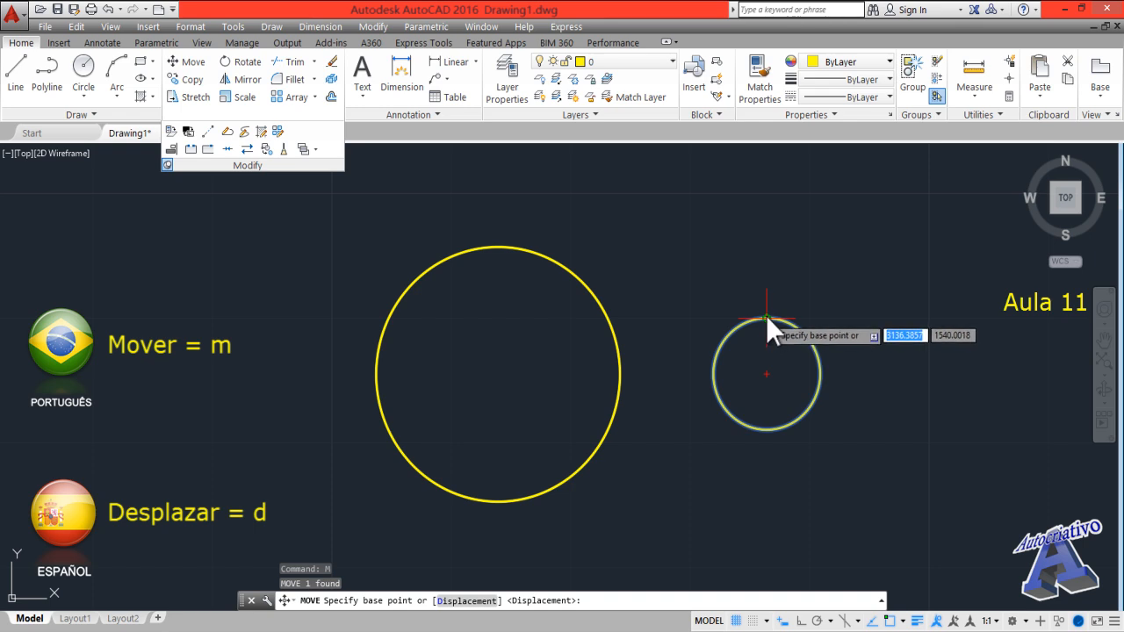
{"action": "left_click", "coordinate": [763, 374]}
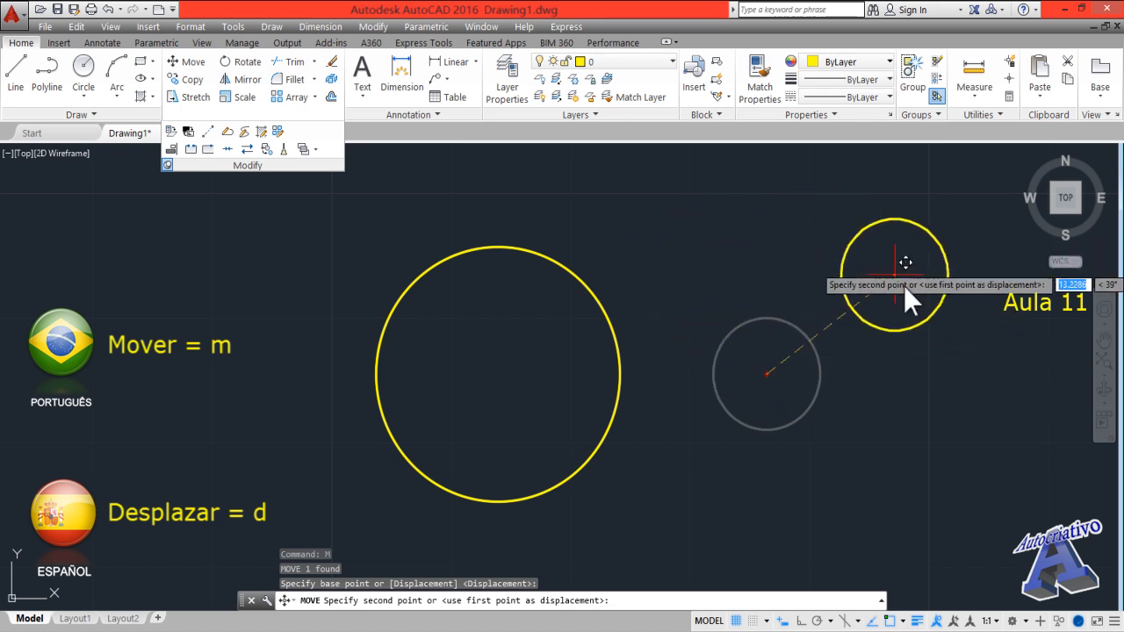
{"action": "mouse_move", "coordinate": [571, 365]}
{"action": "middle_mouse_down"}
{"action": "mouse_move", "coordinate": [772, 414]}
{"action": "mouse_move", "coordinate": [778, 387]}
{"action": "middle_mouse_up"}
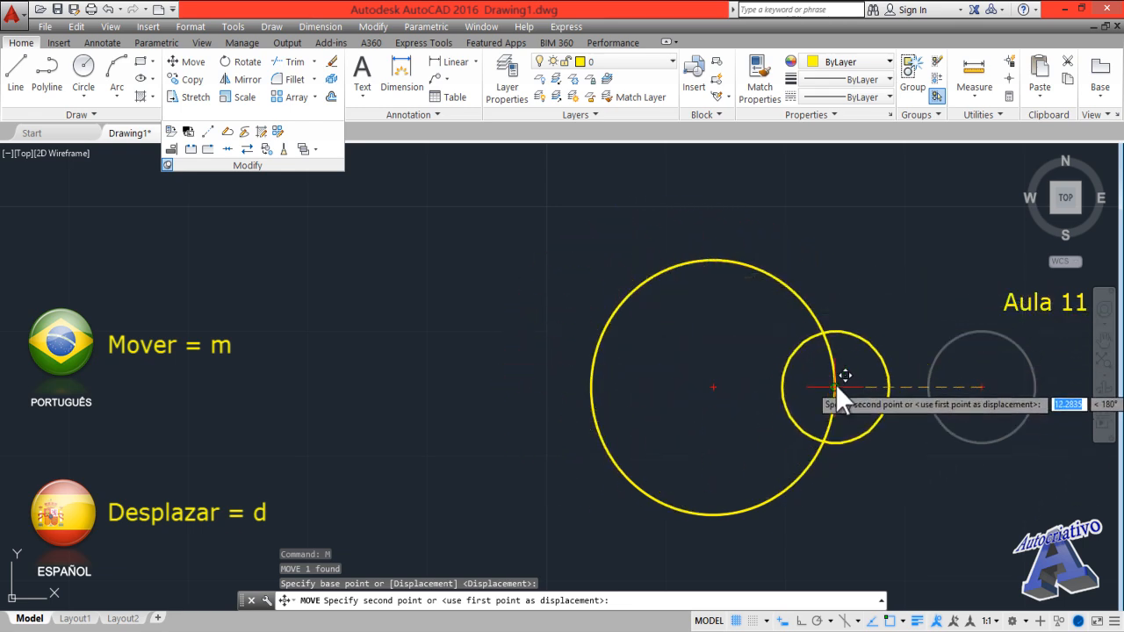
{"action": "left_click", "coordinate": [712, 386]}
{"action": "middle_click_drag", "start_coordinate": [711, 386], "coordinate": [497, 450]}
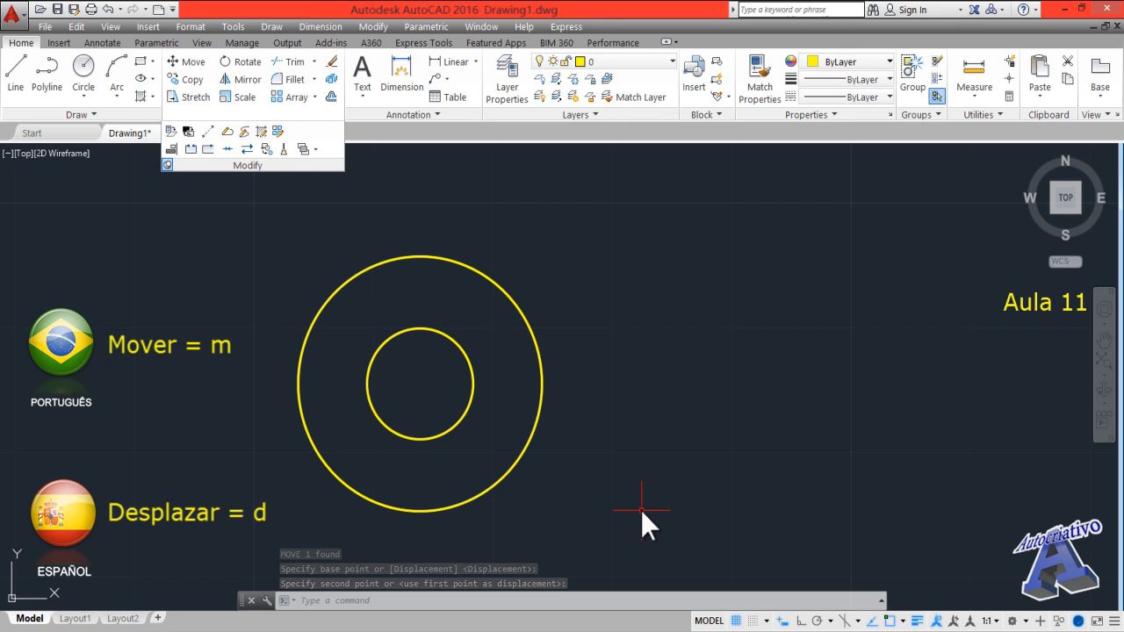
- Undo the move of the small circle
{"action": "type", "text": "u"}
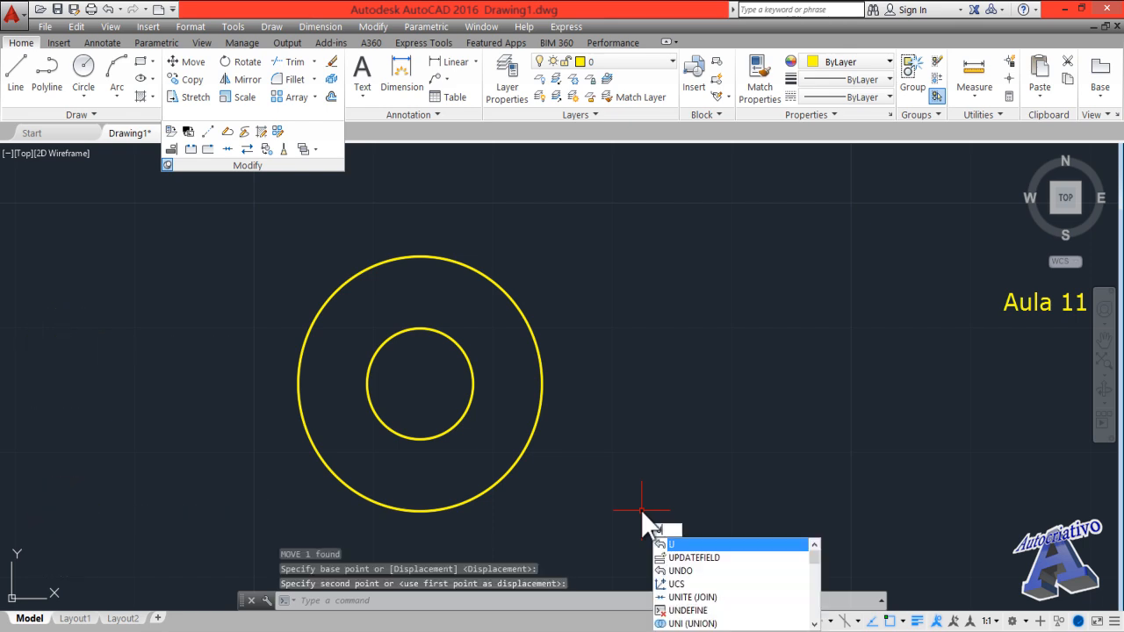
{"action": "key", "text": "Return"}
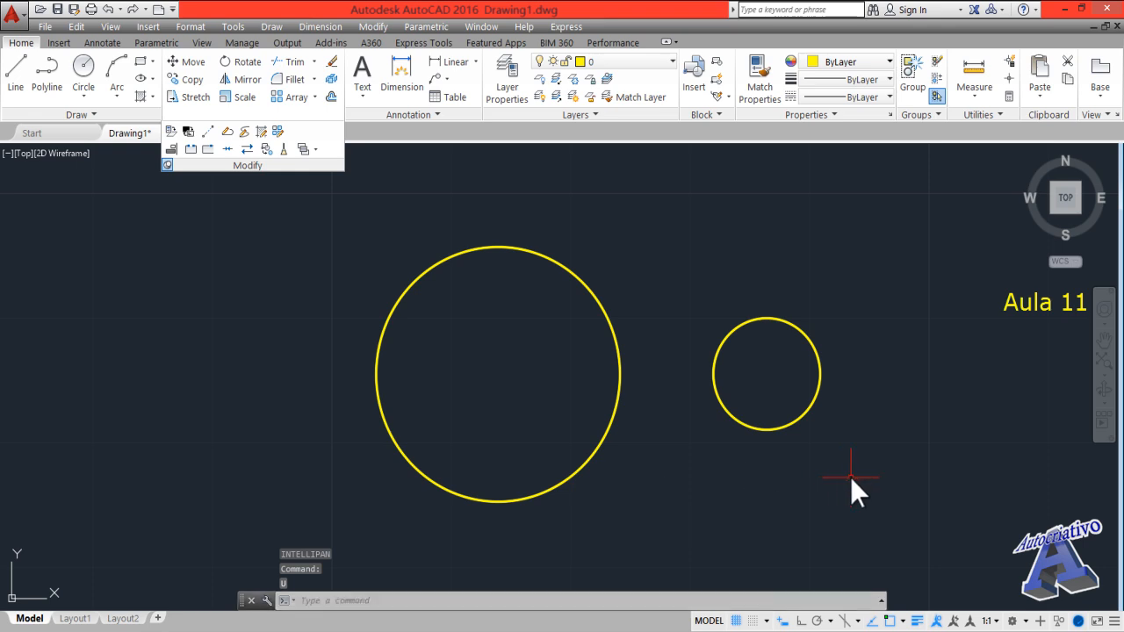
- Move the small circle to the upper left of the large circle, using a free base point outside it, below and to its right
{"action": "left_click", "coordinate": [180, 64]}
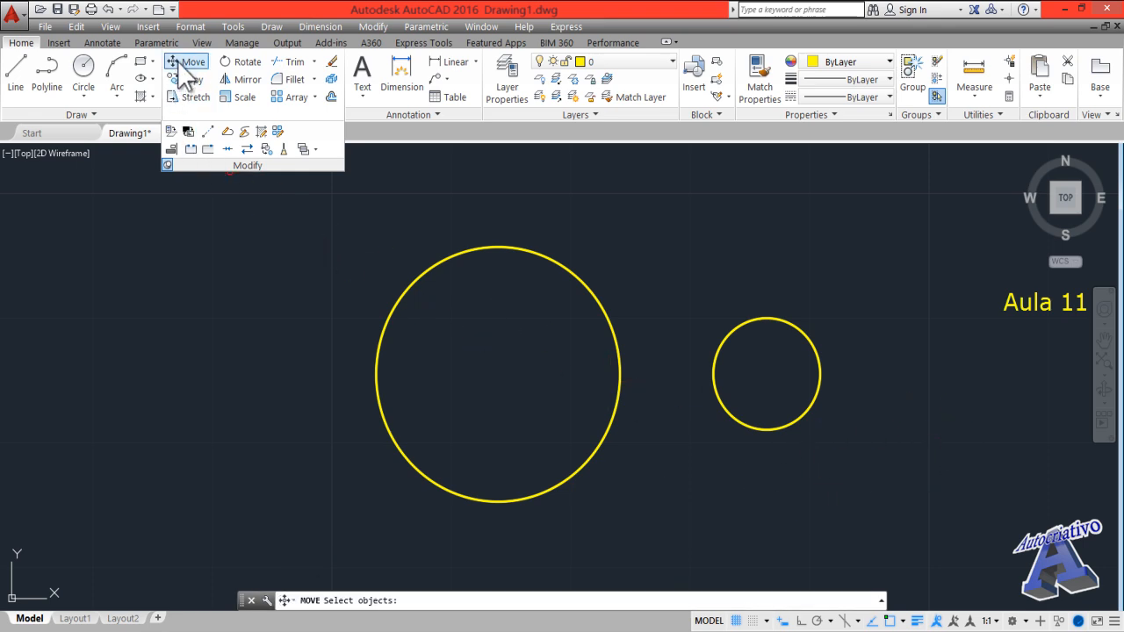
{"action": "left_click", "coordinate": [717, 348]}
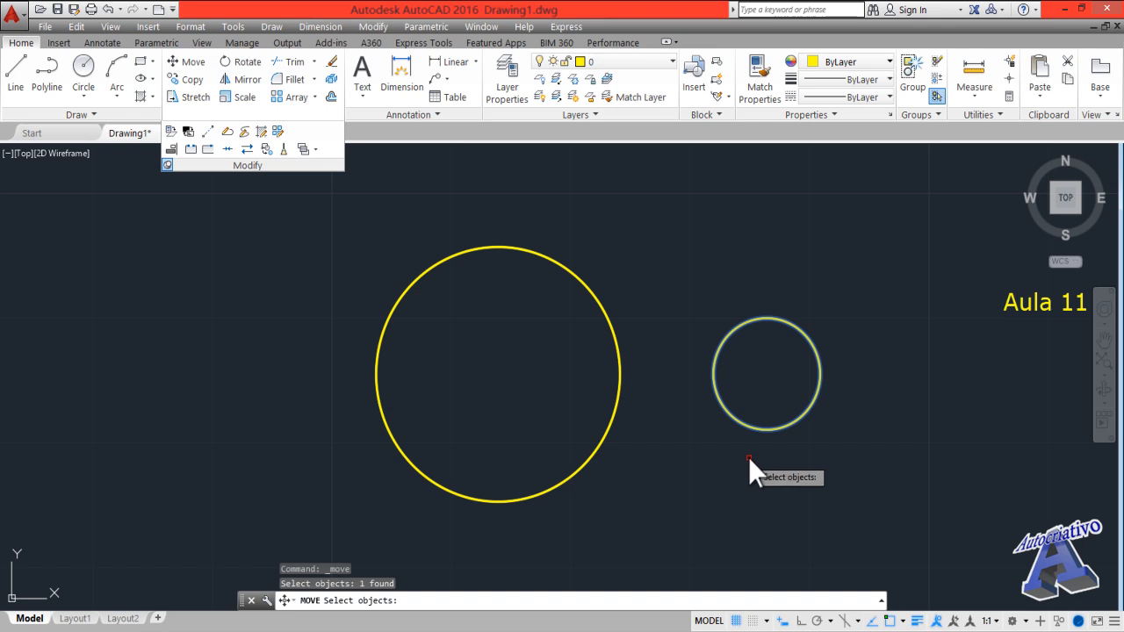
{"action": "key", "text": "Return"}
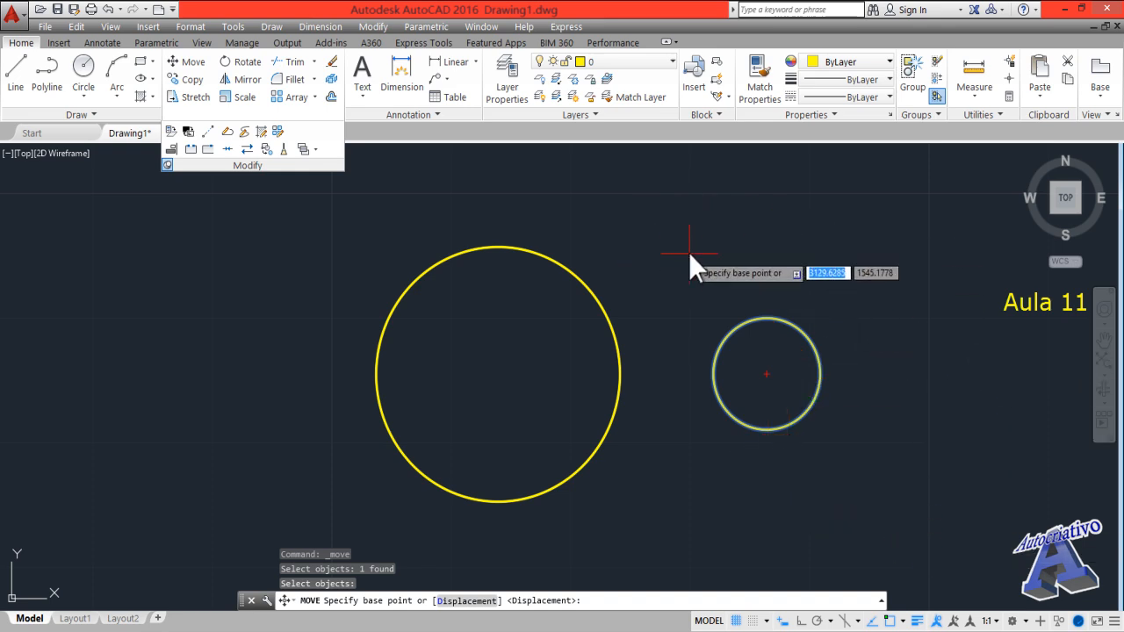
{"action": "mouse_move", "coordinate": [916, 493]}
{"action": "middle_mouse_down"}
{"action": "mouse_move", "coordinate": [784, 491]}
{"action": "mouse_move", "coordinate": [773, 470]}
{"action": "middle_mouse_up"}
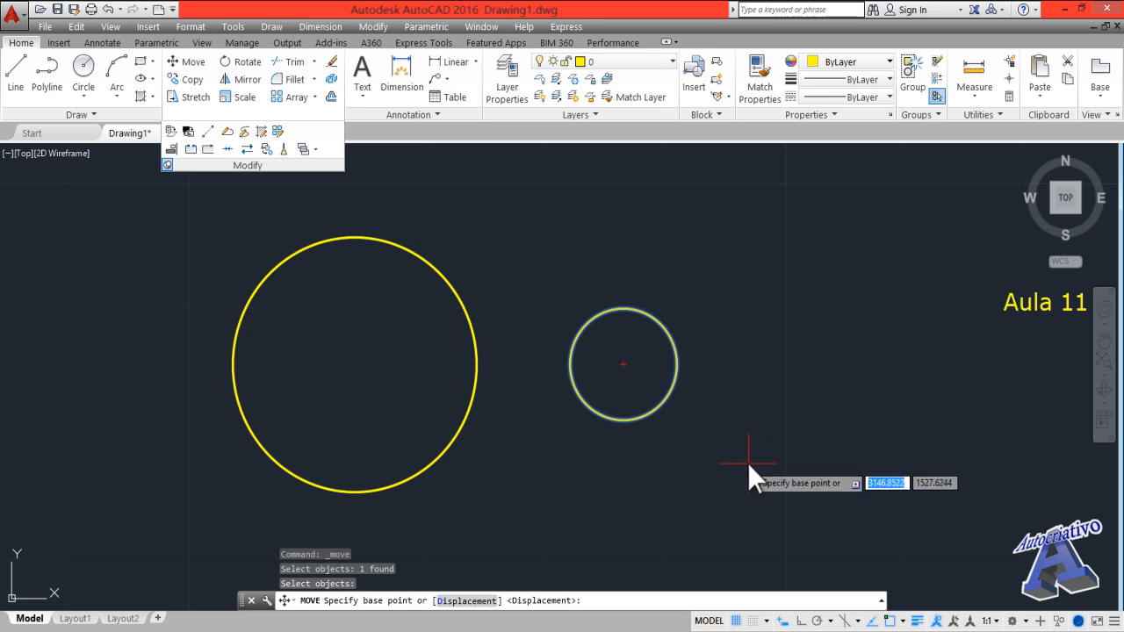
{"action": "left_click", "coordinate": [747, 463]}
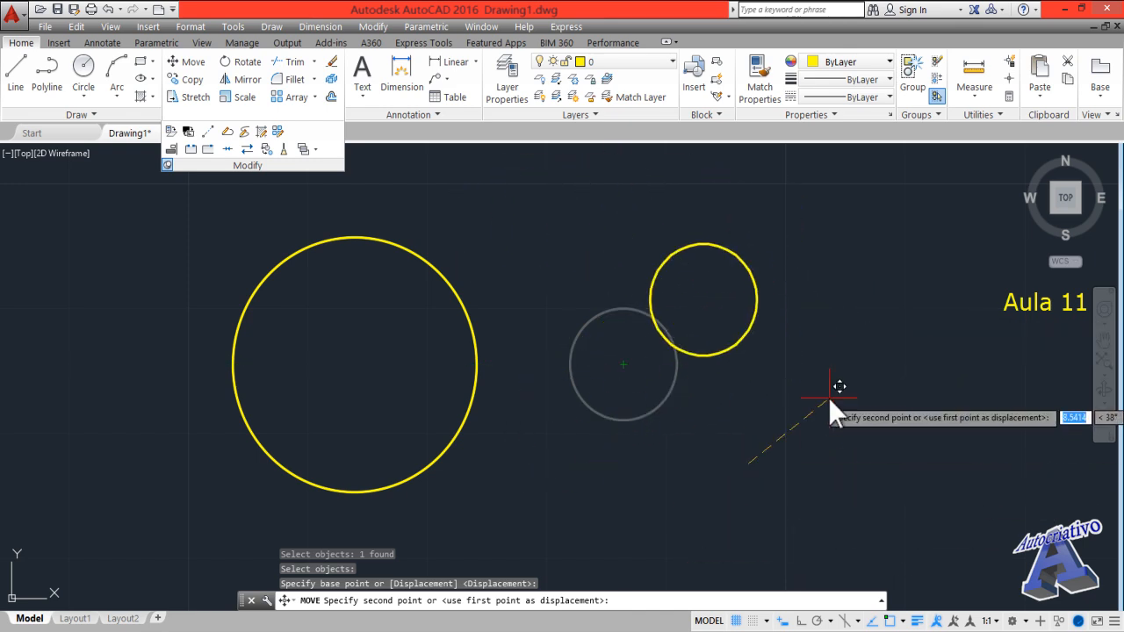
{"action": "mouse_move", "coordinate": [694, 408]}
{"action": "middle_mouse_down"}
{"action": "mouse_move", "coordinate": [1006, 450]}
{"action": "mouse_move", "coordinate": [1065, 432]}
{"action": "middle_mouse_up"}
{"action": "left_click", "coordinate": [670, 412]}
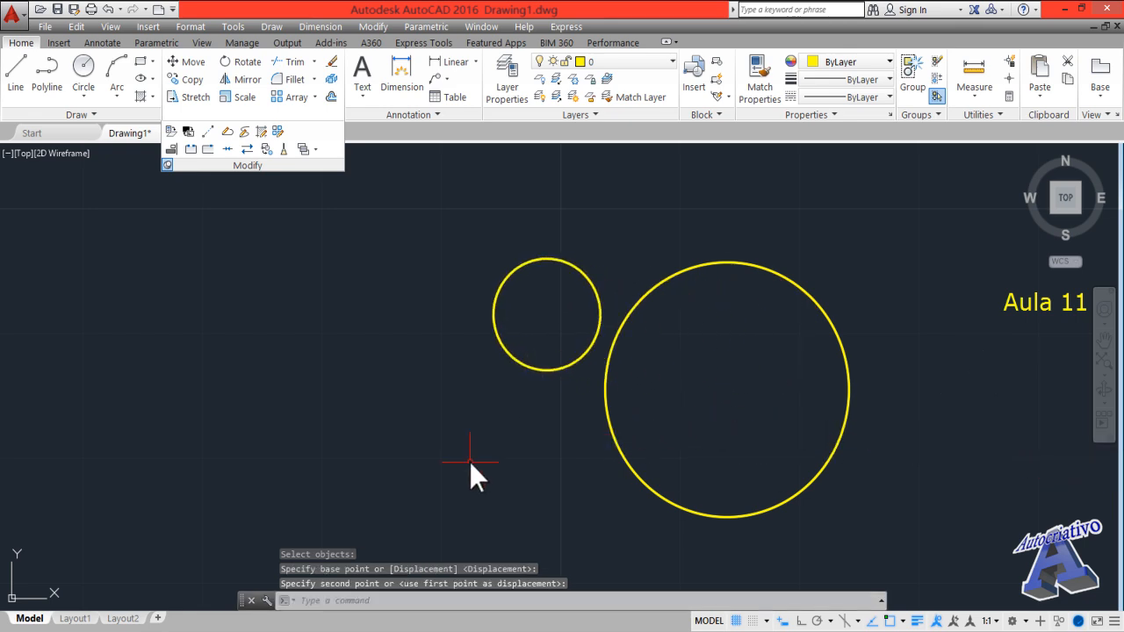
- Undo the small circle's move made from the free base point
{"action": "middle_click_drag", "start_coordinate": [471, 461], "coordinate": [405, 443]}
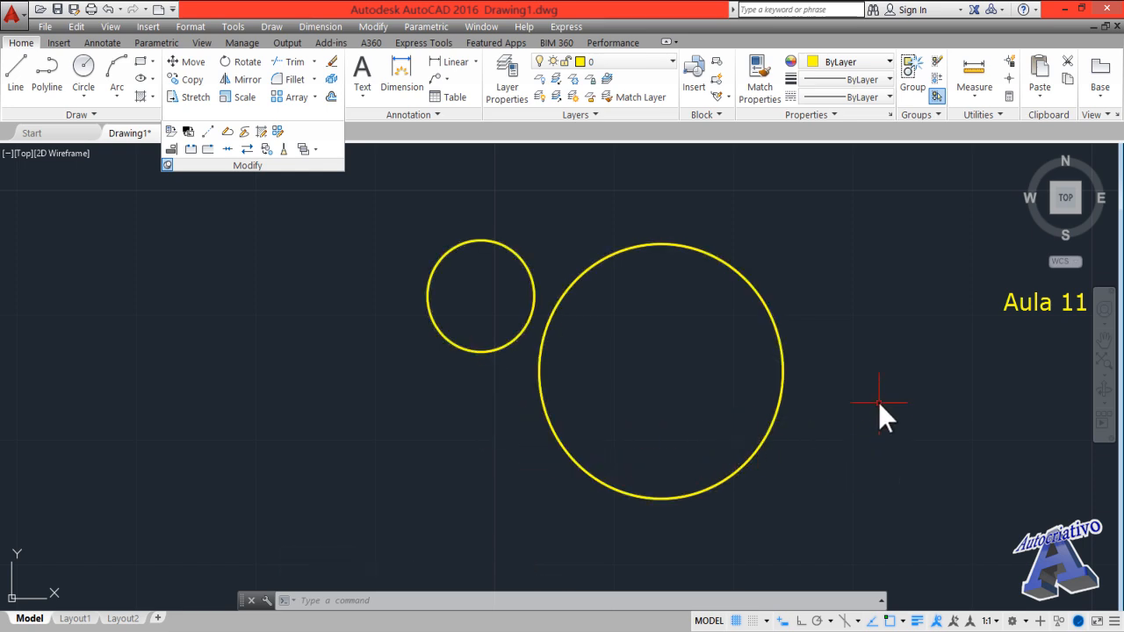
{"action": "key", "text": "ctrl+z"}
{"action": "key", "text": "ctrl+z"}
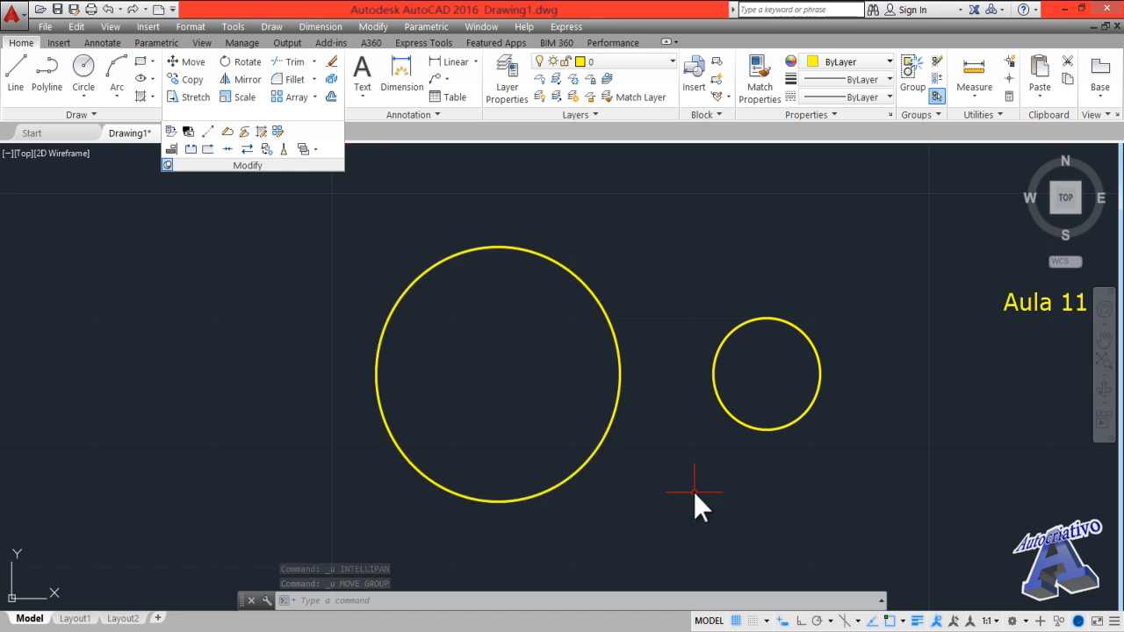
- Move the small circle horizontally with Ortho on, from its centre to the right quadrant of the large circle
{"action": "middle_click_drag", "start_coordinate": [694, 492], "coordinate": [620, 499]}
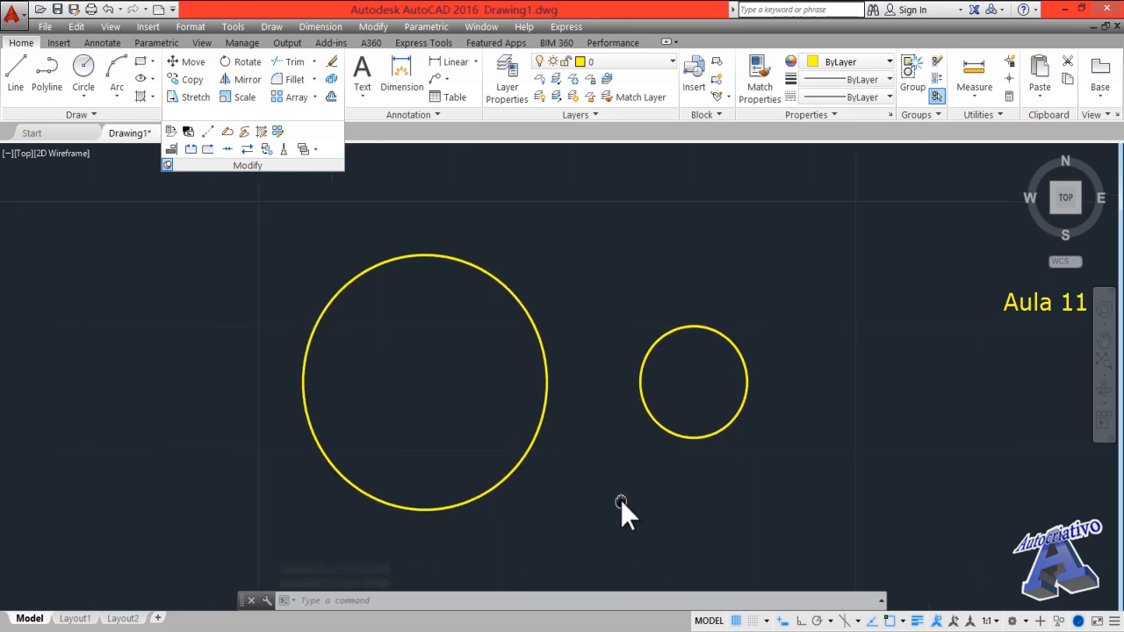
{"action": "left_click", "coordinate": [737, 470]}
{"action": "left_click", "coordinate": [702, 414]}
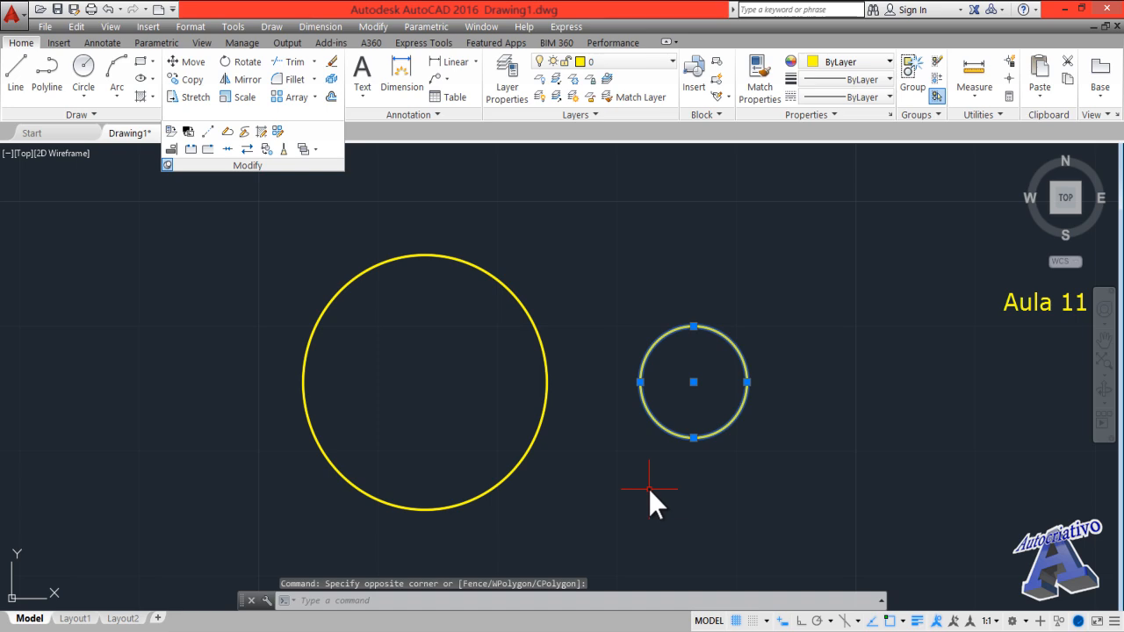
{"action": "type", "text": "m"}
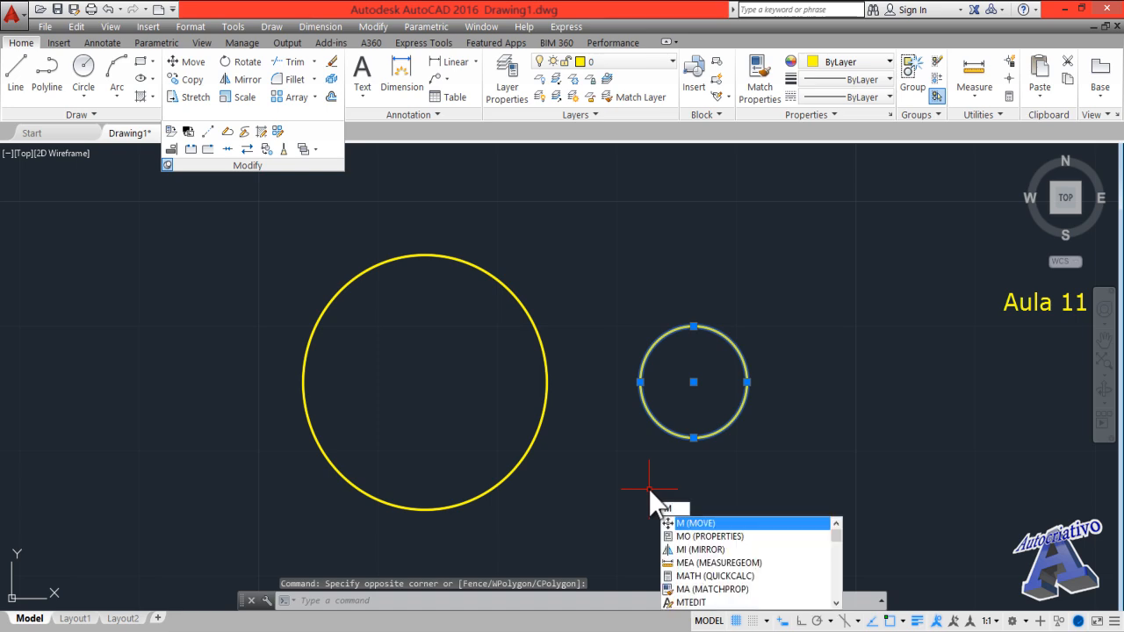
{"action": "key", "text": "Return"}
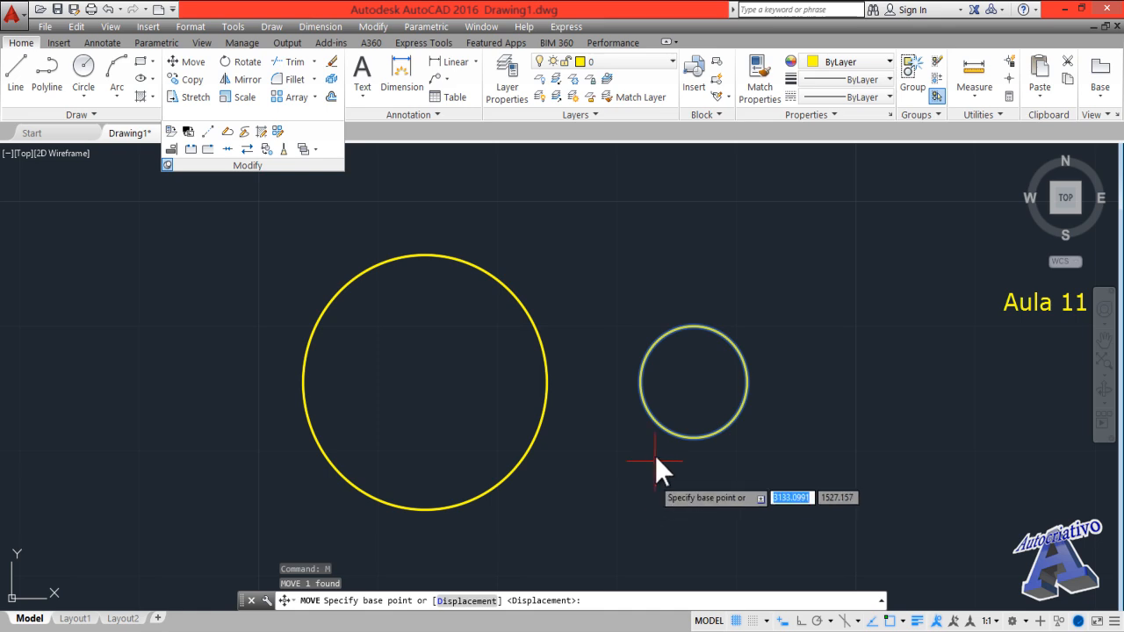
{"action": "left_click", "coordinate": [694, 382]}
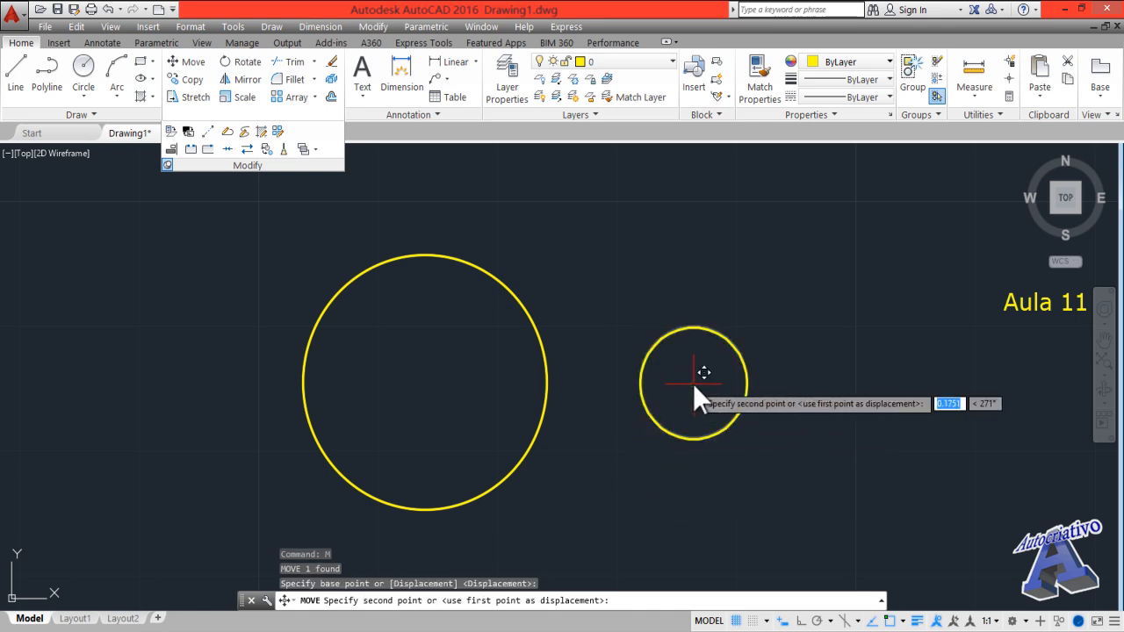
{"action": "middle_click_drag", "start_coordinate": [751, 369], "coordinate": [484, 341]}
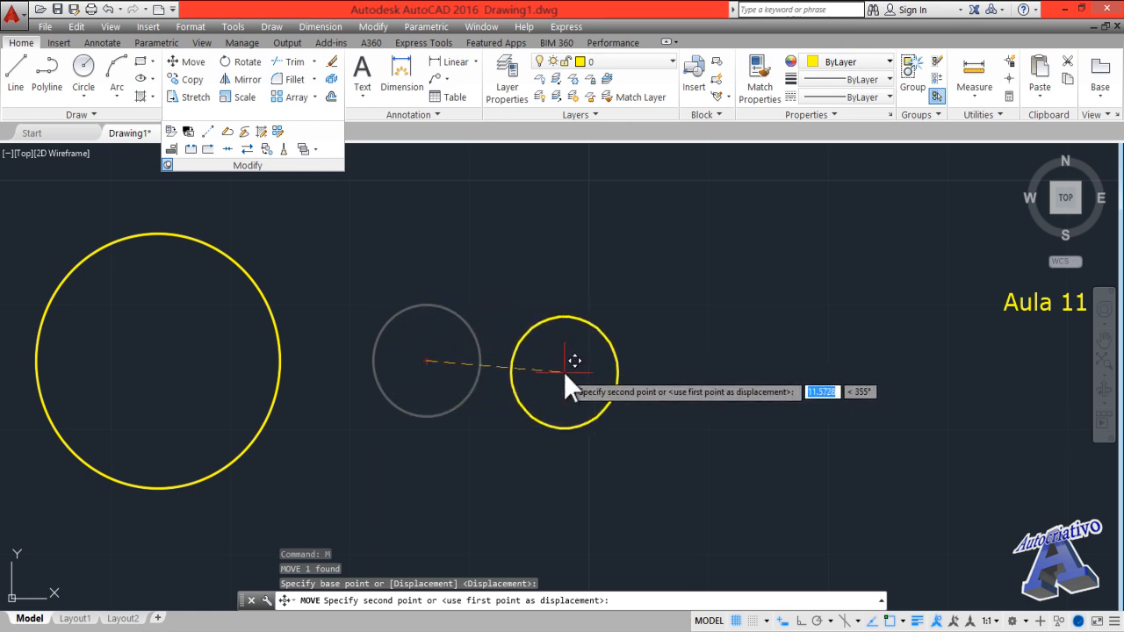
{"action": "key", "text": "F8"}
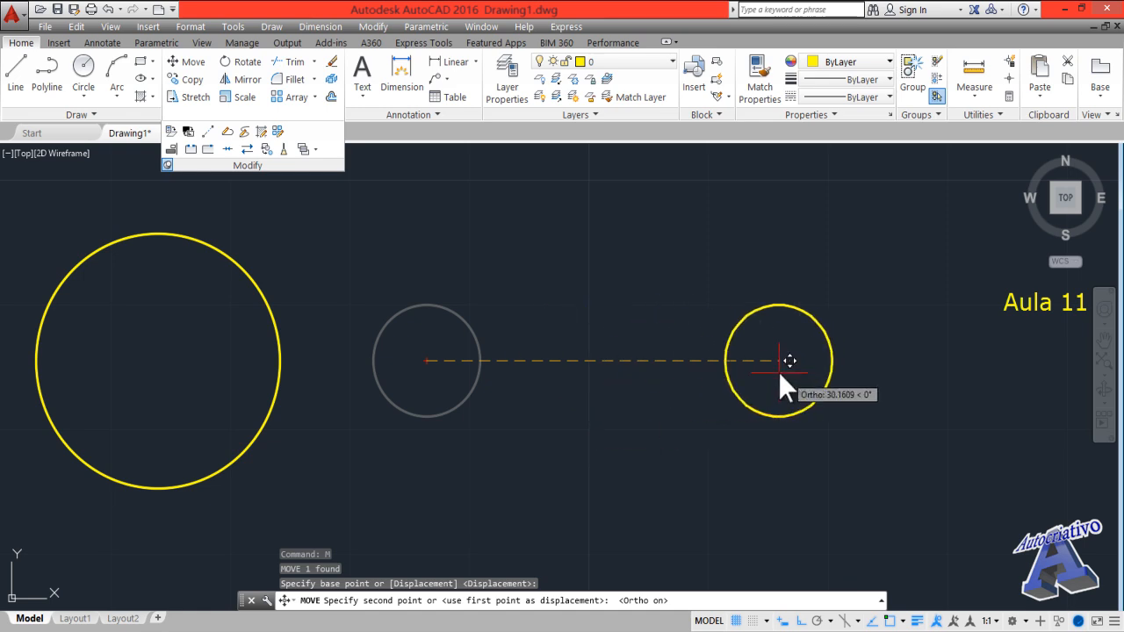
{"action": "middle_click_drag", "start_coordinate": [766, 365], "coordinate": [796, 369]}
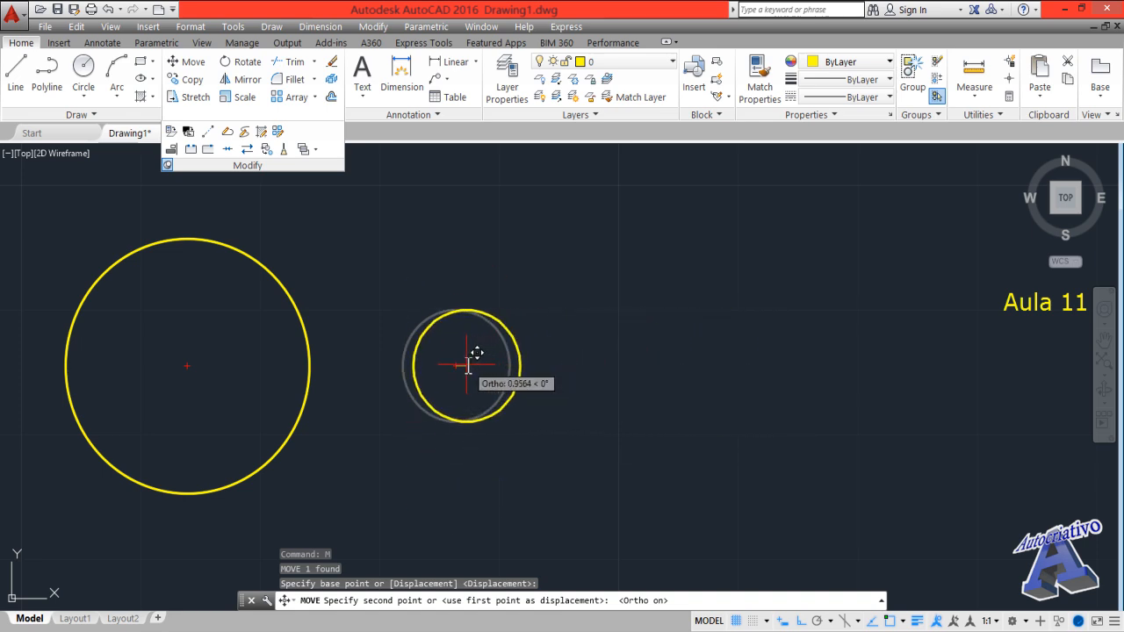
{"action": "middle_click_drag", "start_coordinate": [461, 365], "coordinate": [728, 371]}
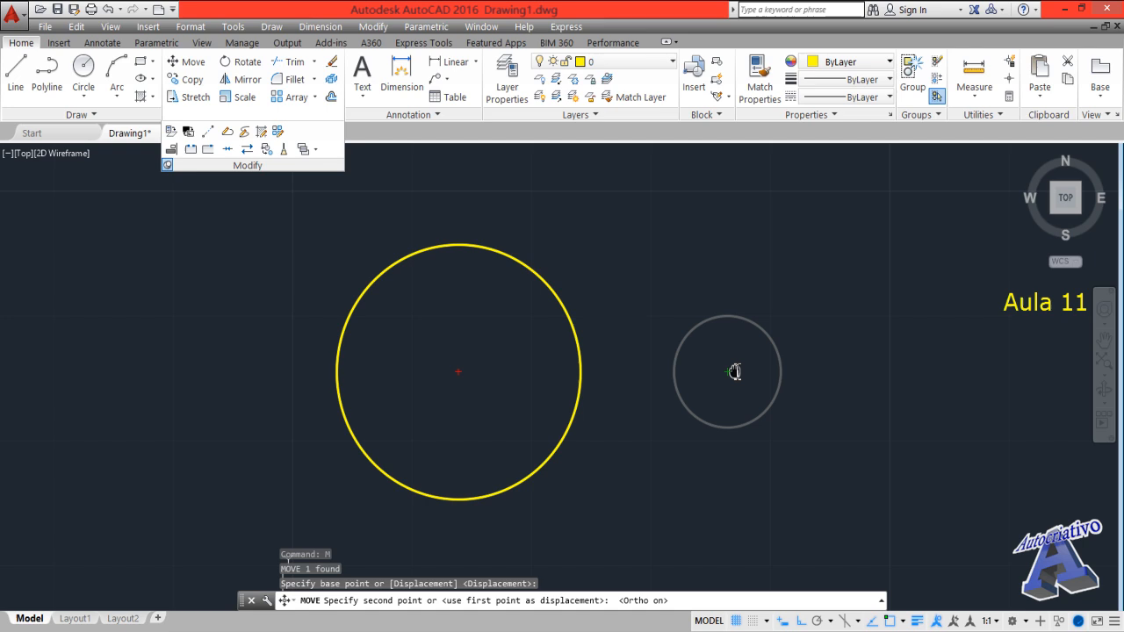
{"action": "left_click", "coordinate": [580, 373]}
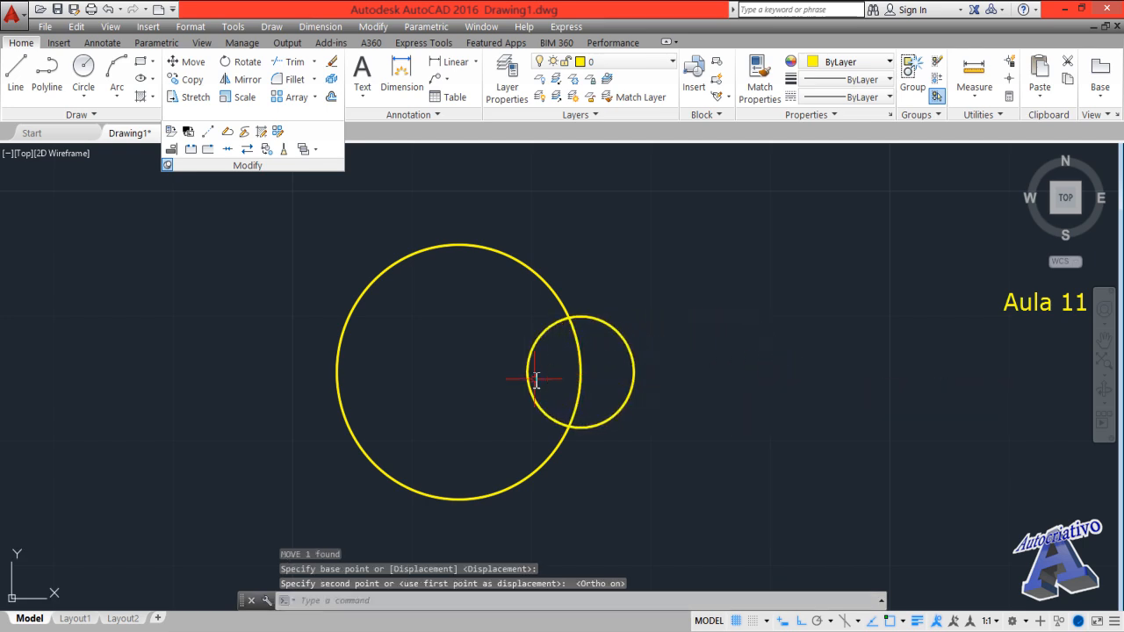
- Move the small circle from its centre 10 units to the left, with Ortho on and object snap off
{"action": "mouse_move", "coordinate": [535, 380]}
{"action": "middle_mouse_down"}
{"action": "mouse_move", "coordinate": [639, 387]}
{"action": "mouse_move", "coordinate": [646, 373]}
{"action": "mouse_move", "coordinate": [635, 385]}
{"action": "middle_mouse_up"}
{"action": "scroll", "coordinate": [651, 381], "scroll_direction": "up", "scroll_amount": 2}
{"action": "scroll", "coordinate": [649, 382], "scroll_direction": "down", "scroll_amount": 2}
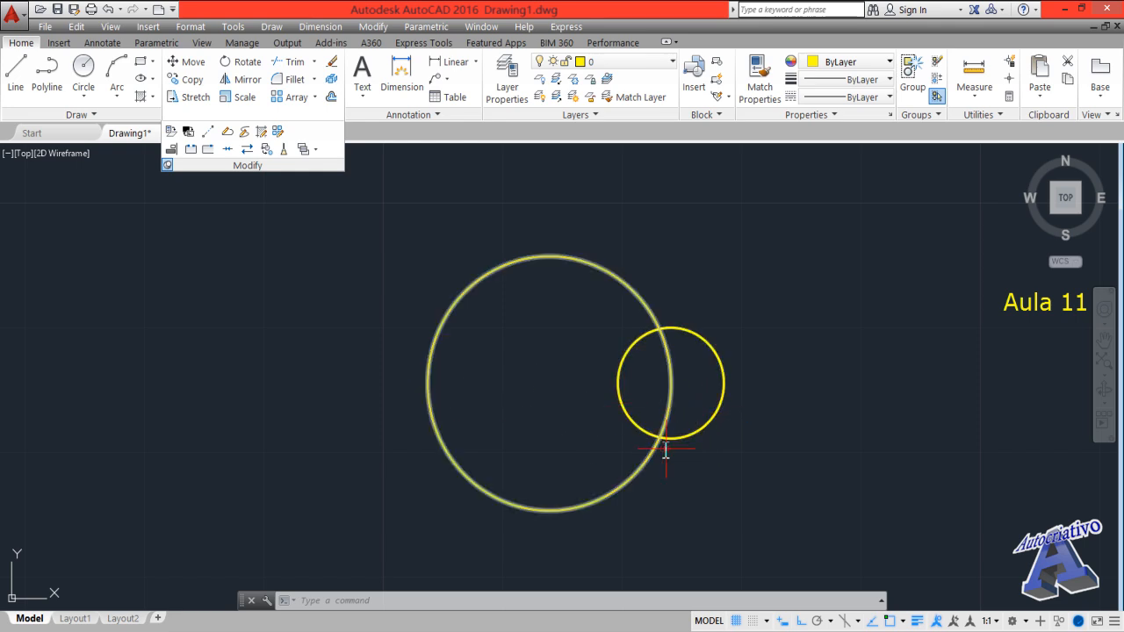
{"action": "left_click", "coordinate": [722, 451]}
{"action": "left_click", "coordinate": [707, 405]}
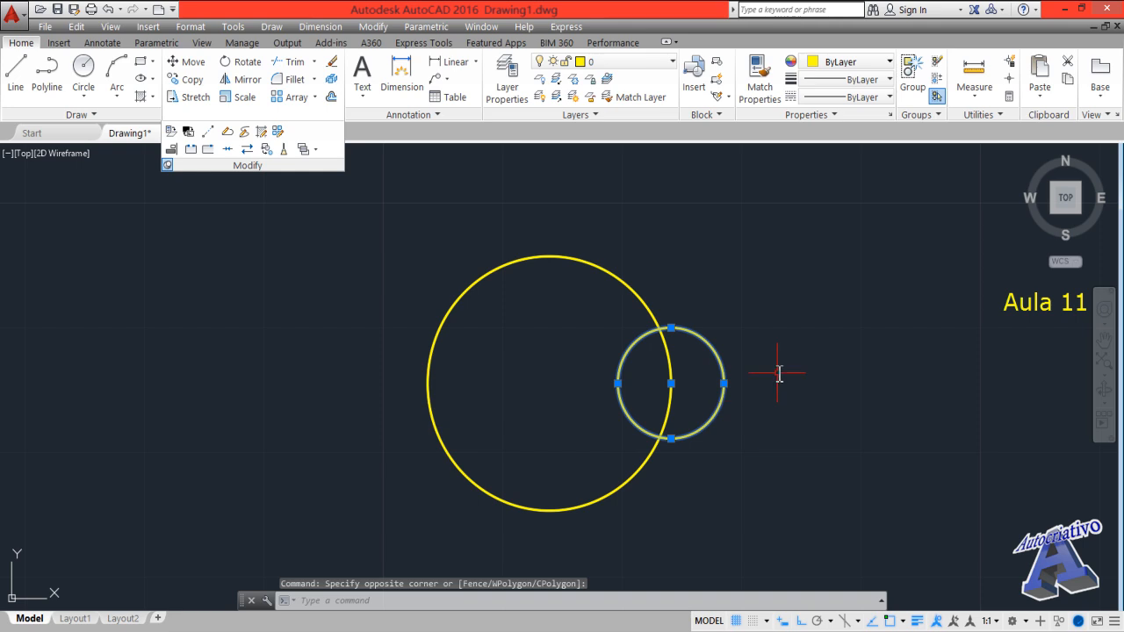
{"action": "type", "text": "m"}
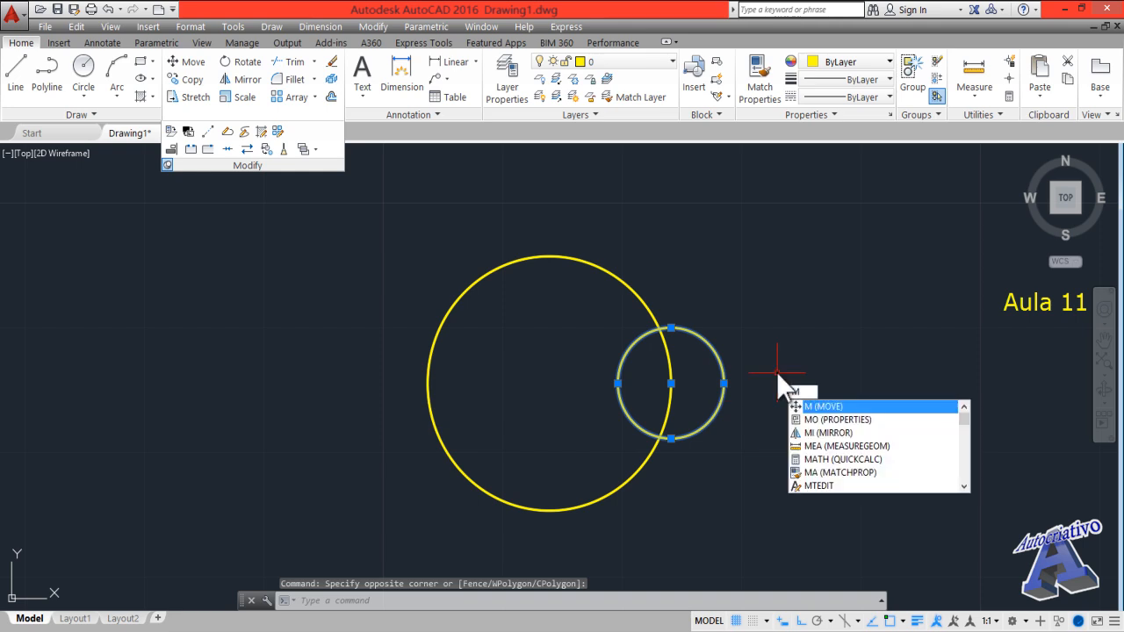
{"action": "key", "text": "Return"}
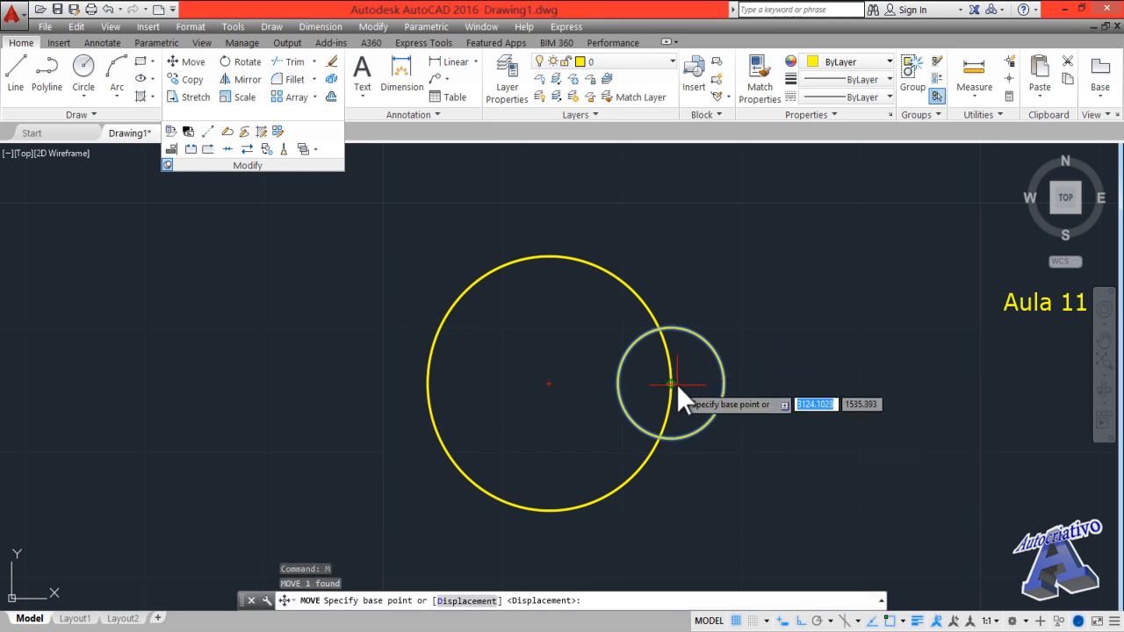
{"action": "left_click", "coordinate": [671, 384]}
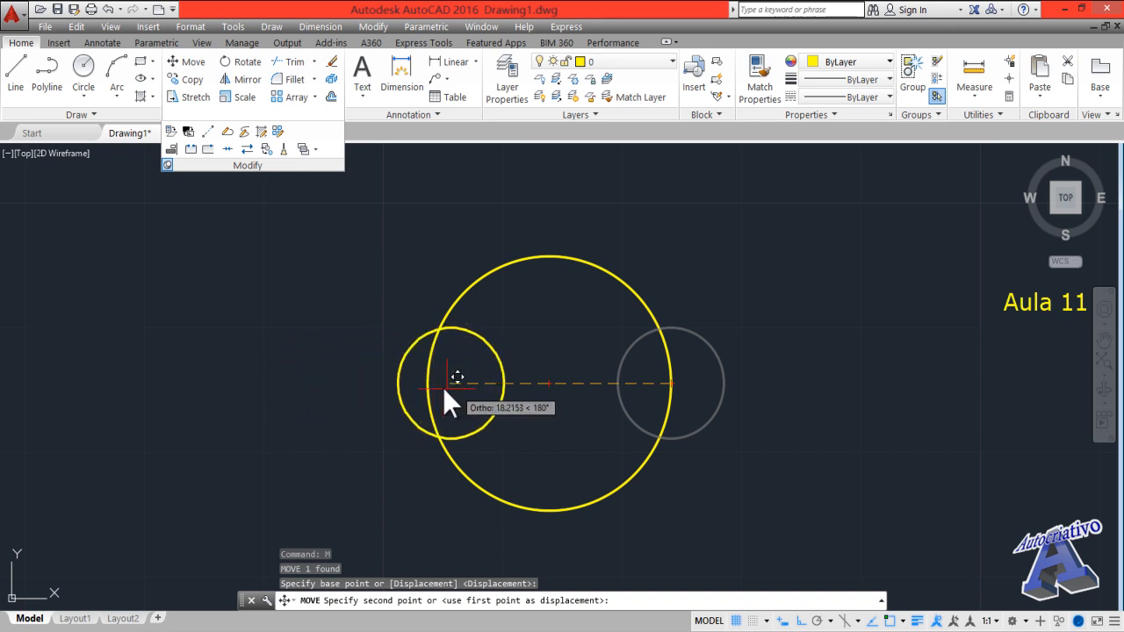
{"action": "scroll", "coordinate": [437, 403], "scroll_direction": "up", "scroll_amount": 2}
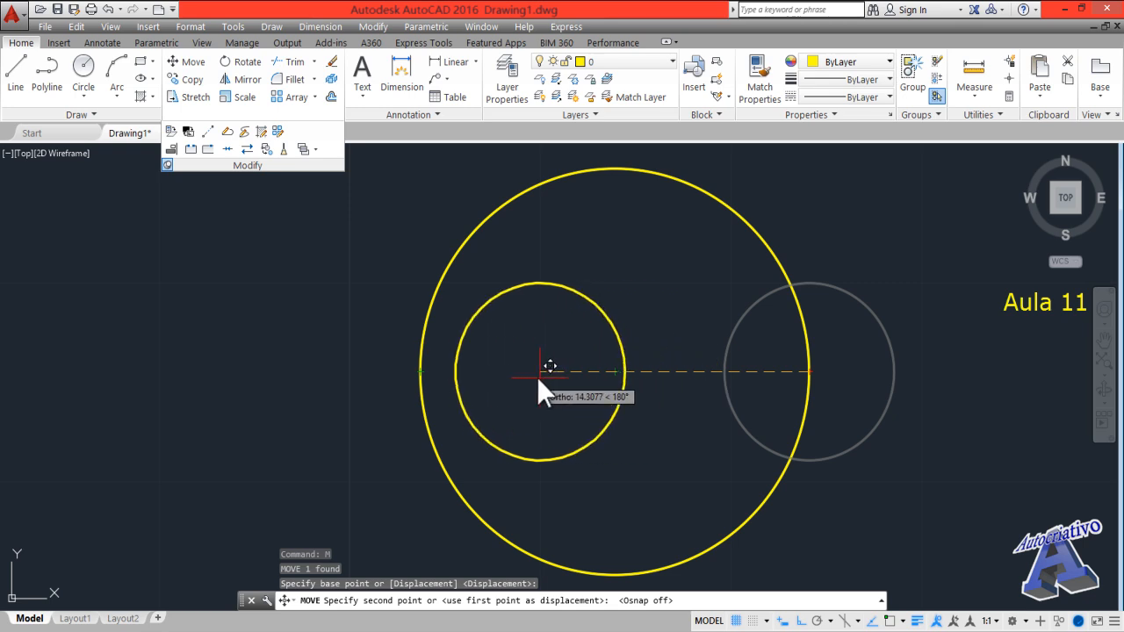
{"action": "type", "text": "10"}
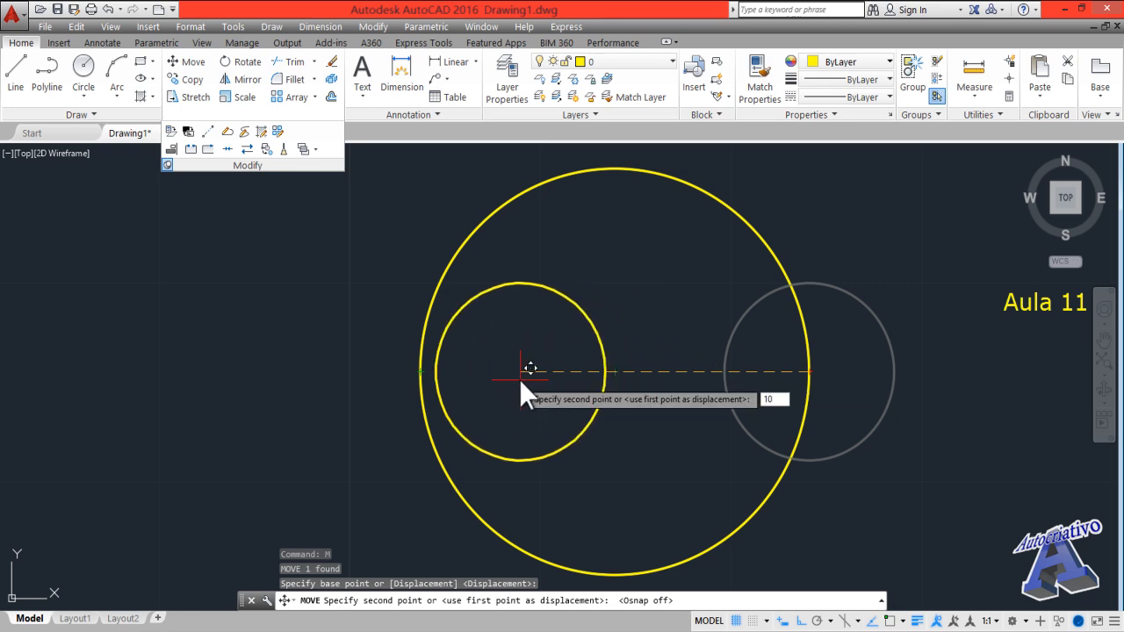
{"action": "key", "text": "Return"}
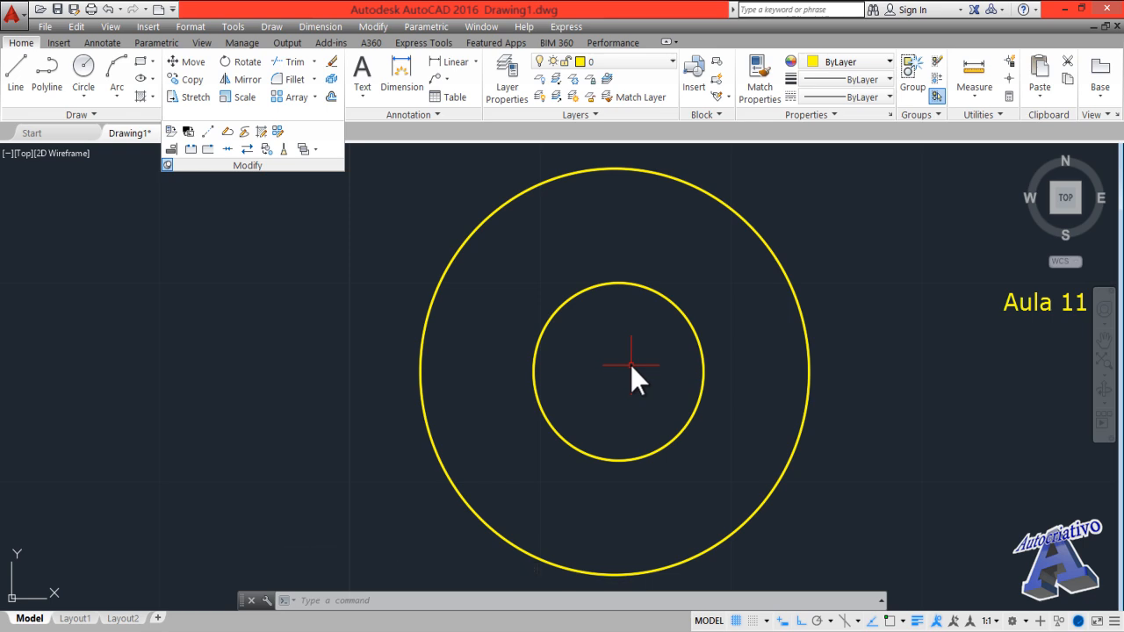
- Turn object snap on and move the small circle from its right quadrant 30 units horizontally to the right
{"action": "left_click", "coordinate": [708, 452]}
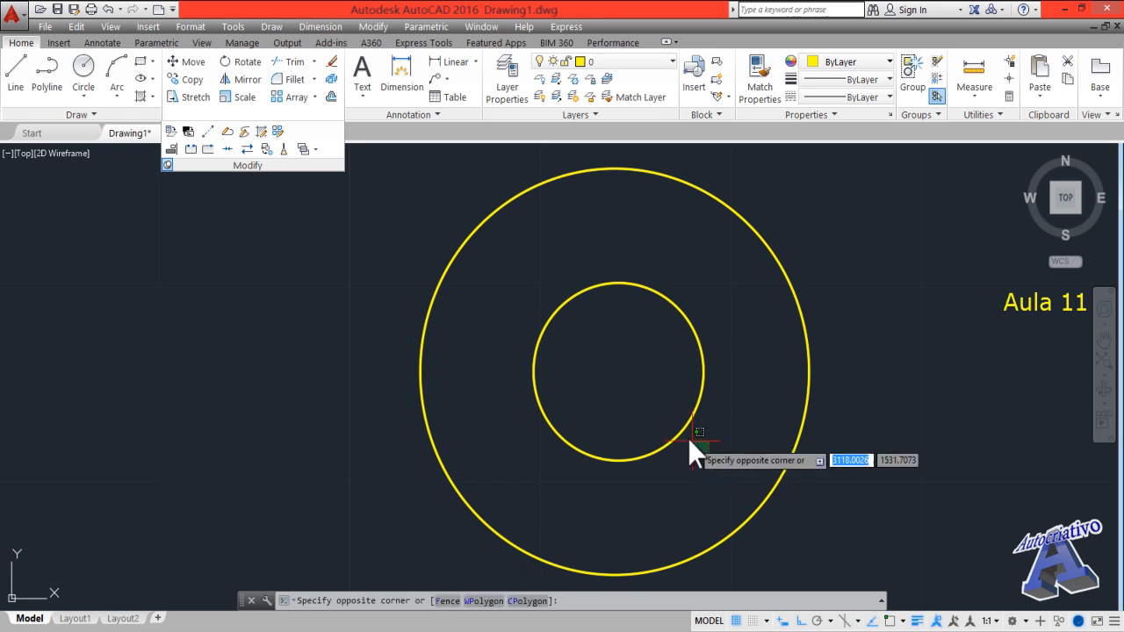
{"action": "left_click", "coordinate": [666, 427]}
{"action": "type", "text": "M"}
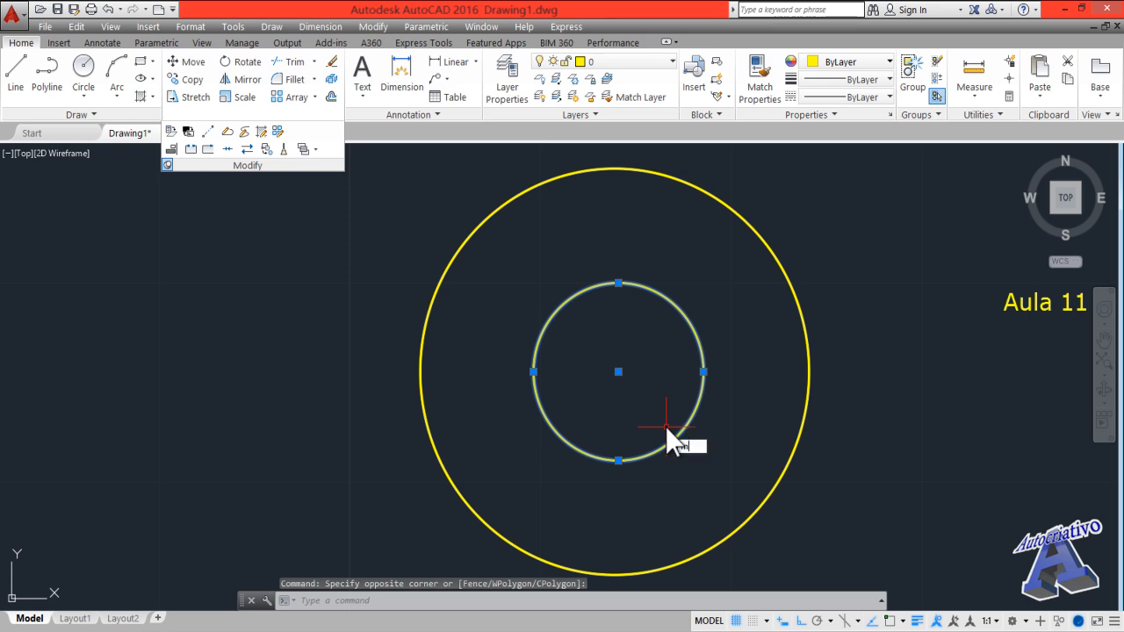
{"action": "key", "text": "Return"}
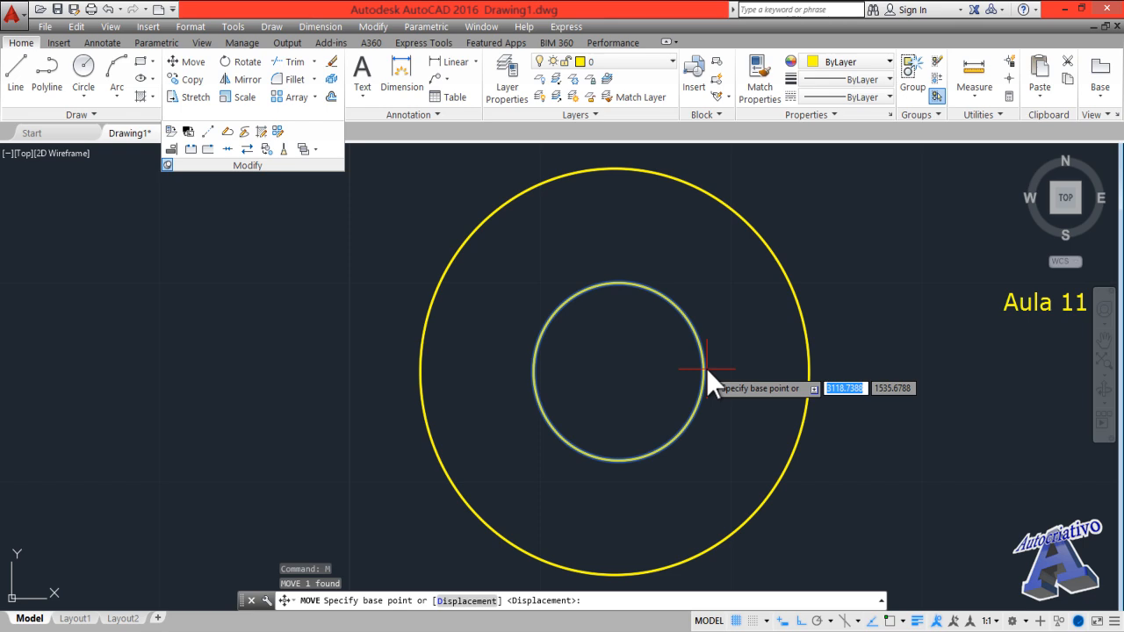
{"action": "key", "text": "F3"}
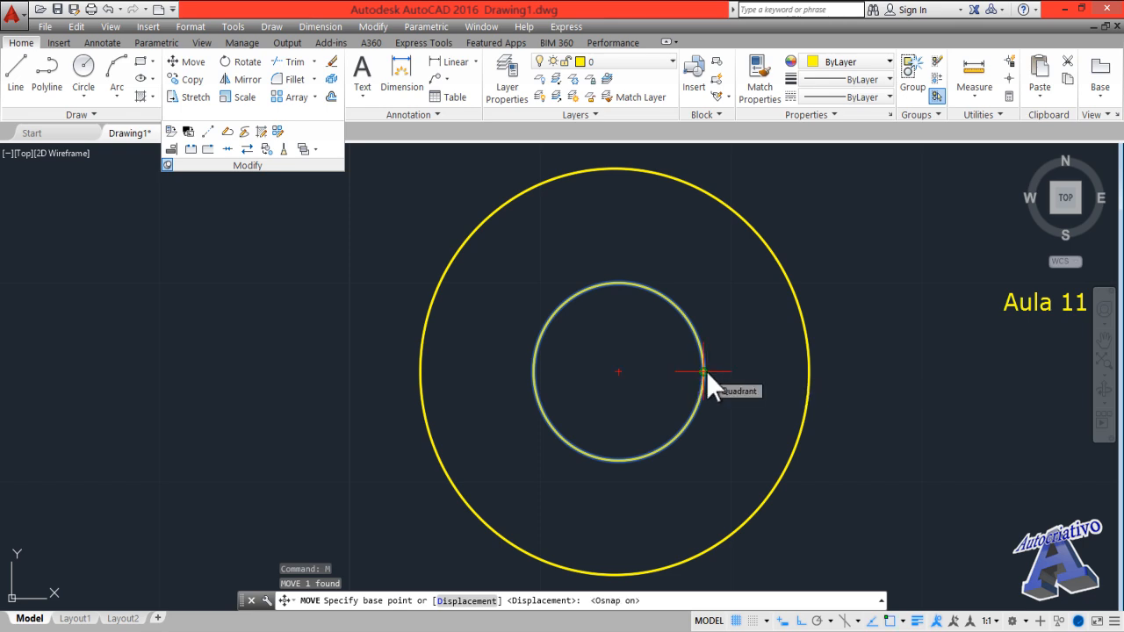
{"action": "left_click", "coordinate": [705, 371]}
{"action": "middle_click_drag", "start_coordinate": [817, 382], "coordinate": [494, 387]}
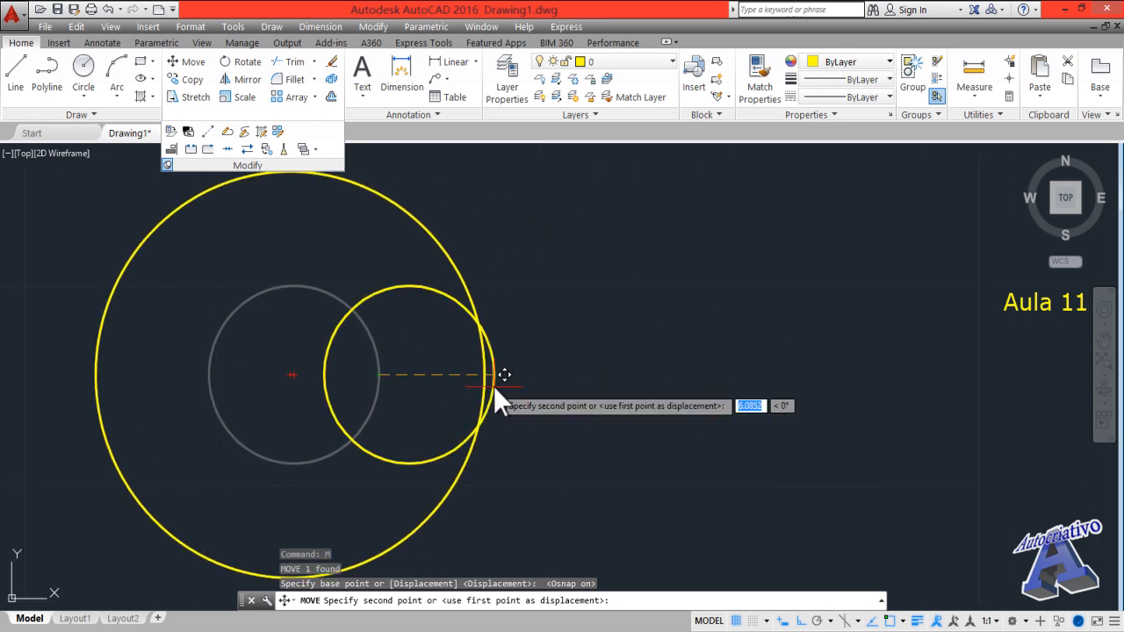
{"action": "scroll", "coordinate": [499, 385], "scroll_direction": "down", "scroll_amount": 2}
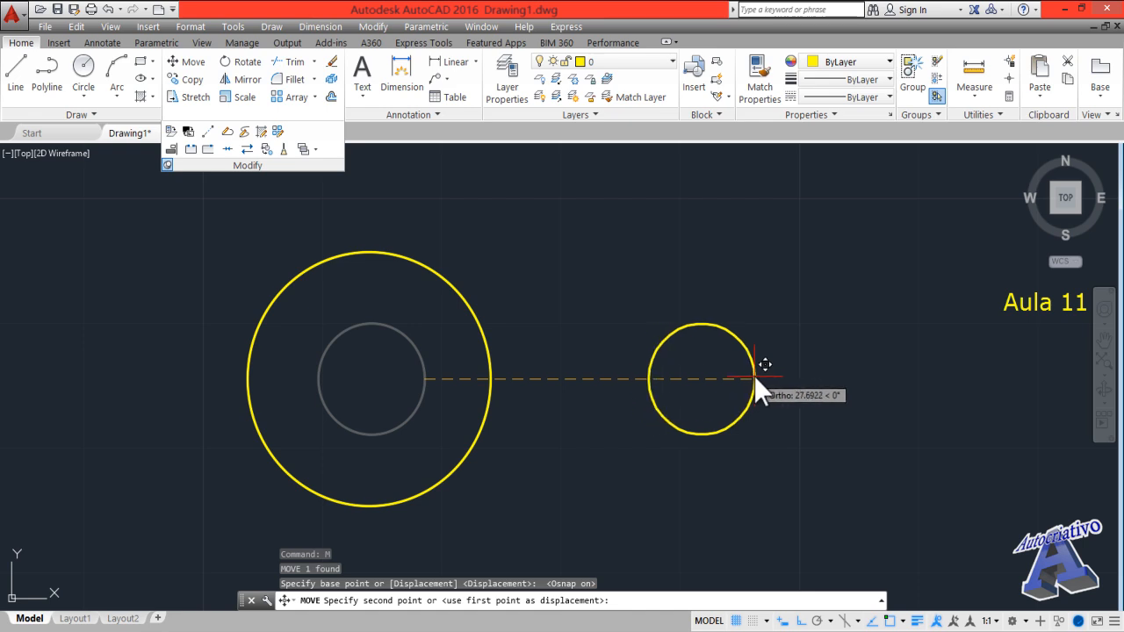
{"action": "type", "text": "30"}
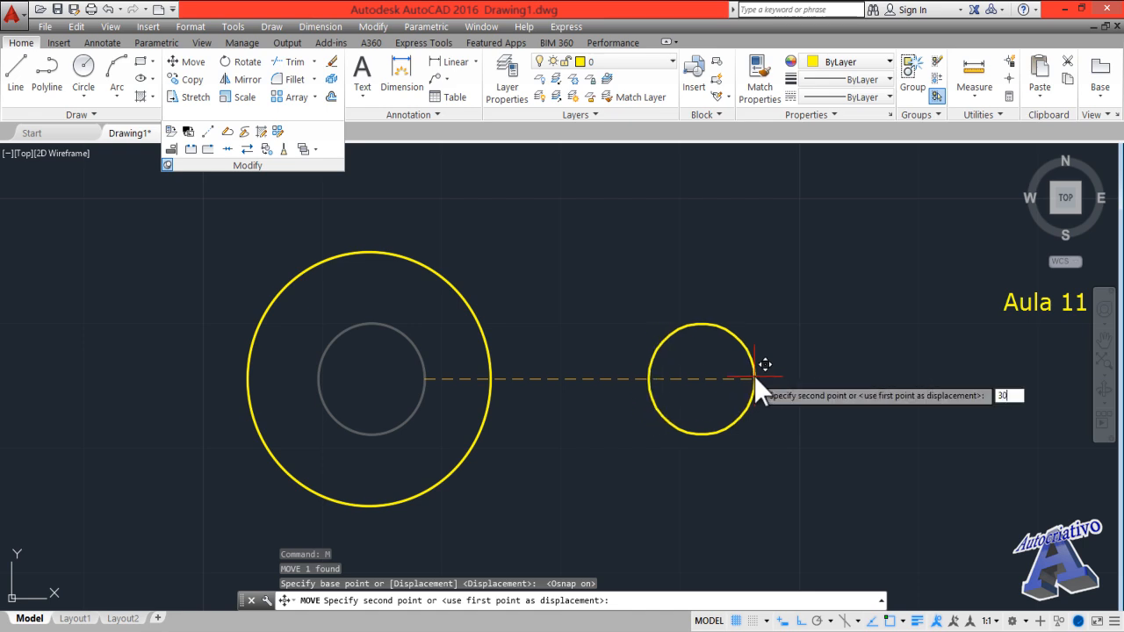
{"action": "key", "text": "Return"}
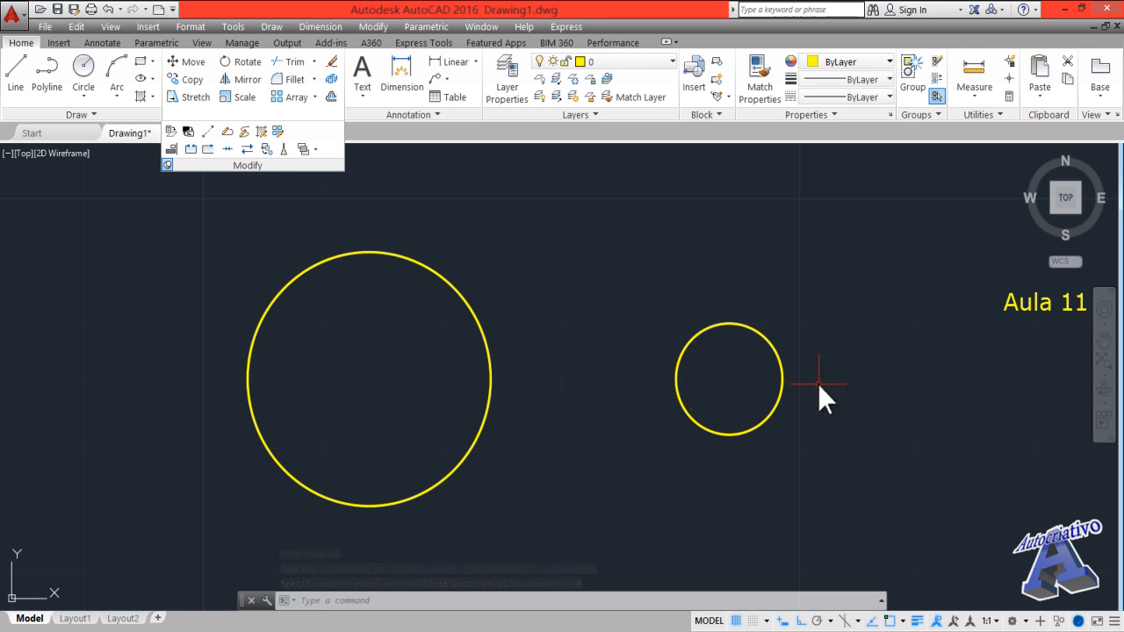
{"action": "middle_click_drag", "start_coordinate": [788, 426], "coordinate": [810, 436]}
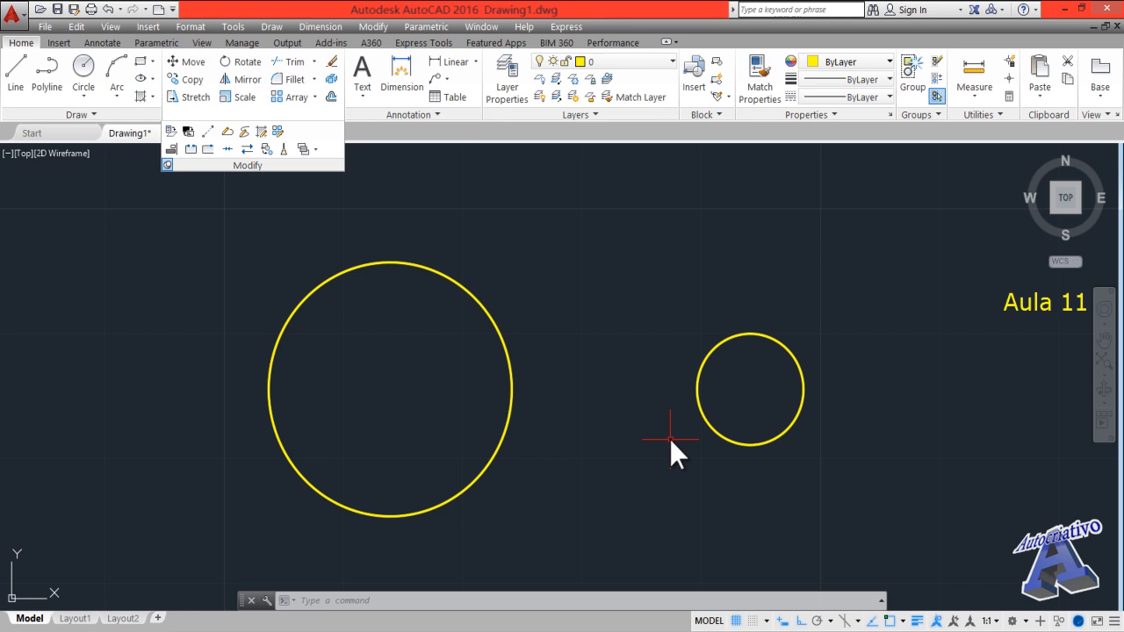
- Delete both circles from the drawing
{"action": "left_click", "coordinate": [867, 488]}
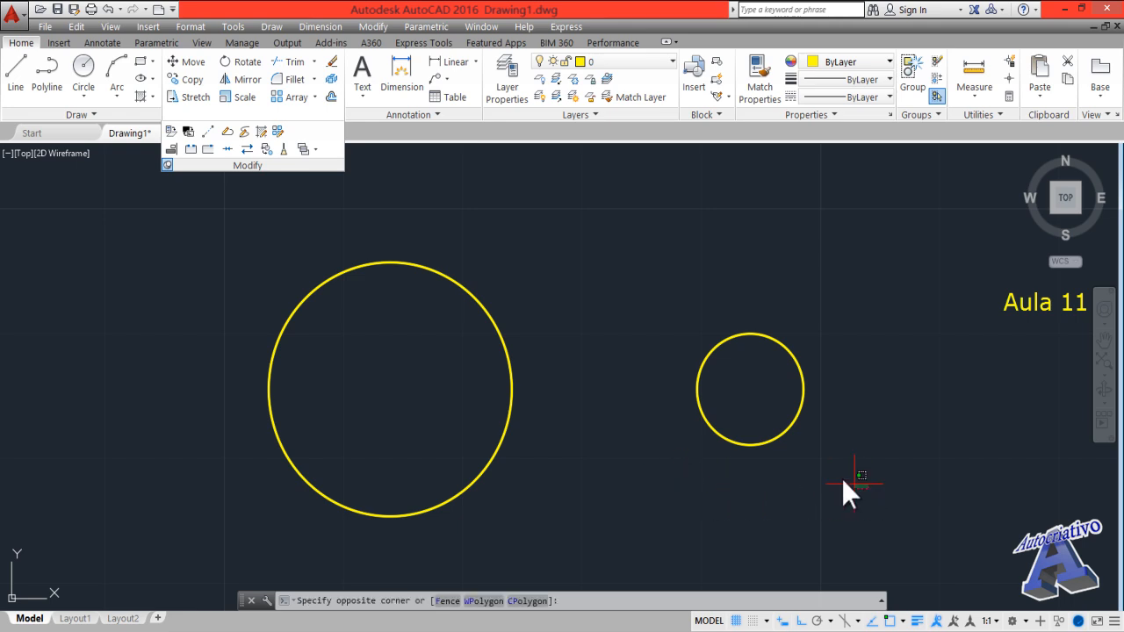
{"action": "left_click", "coordinate": [446, 343]}
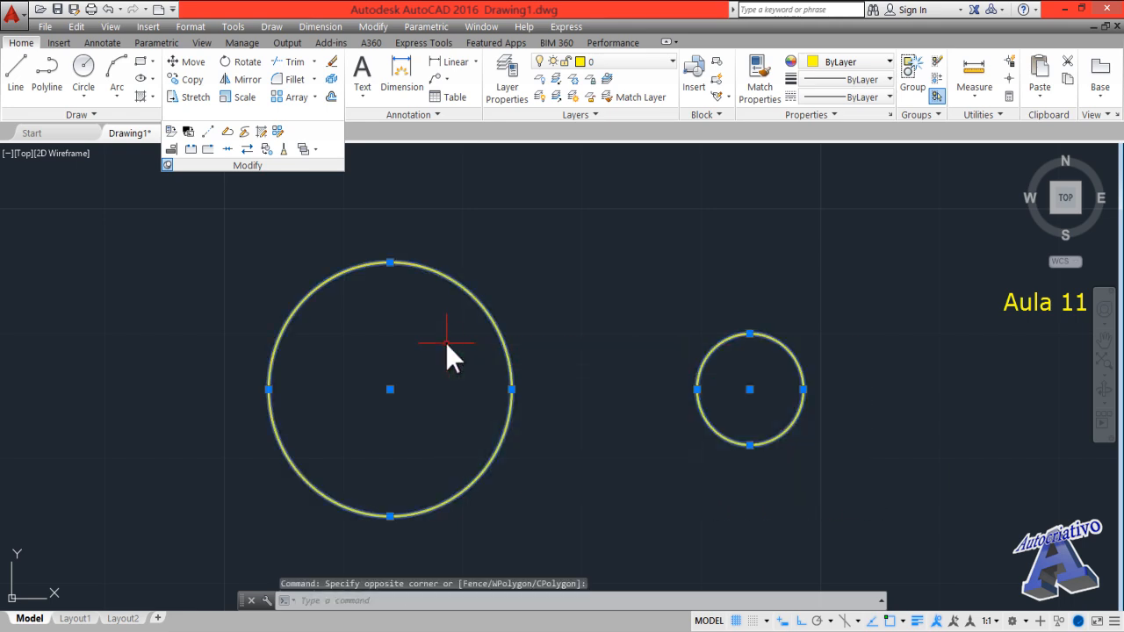
{"action": "key", "text": "Delete"}
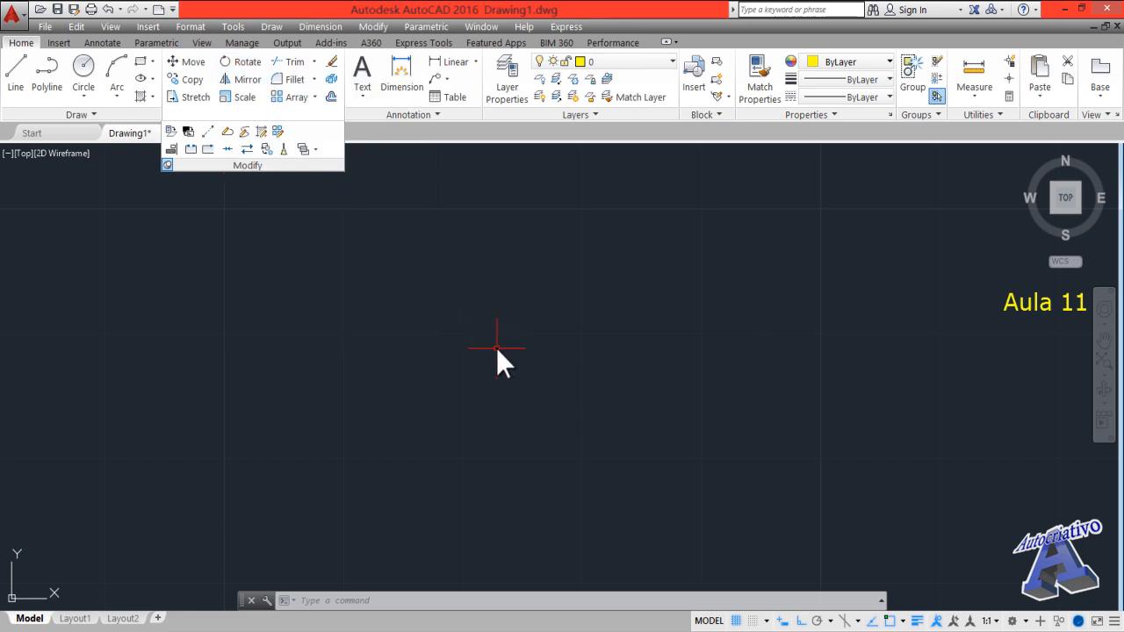
- Draw a horizontal rectangle about 38 units wide in the middle of the empty drawing area
{"action": "type", "text": "rec"}
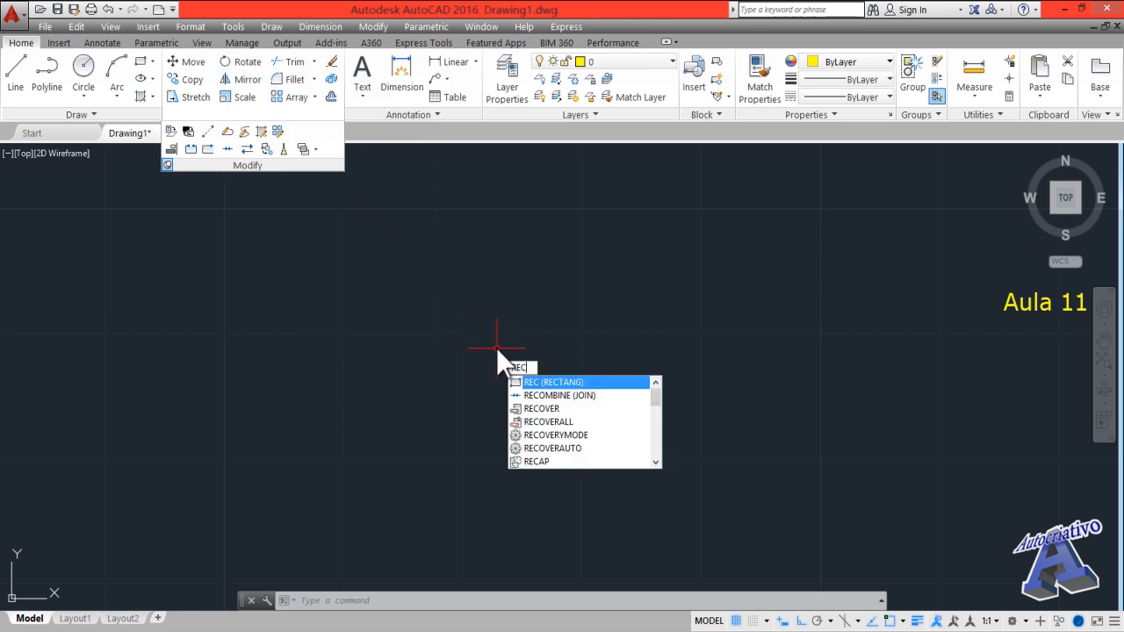
{"action": "key", "text": "Return"}
{"action": "left_click", "coordinate": [417, 490]}
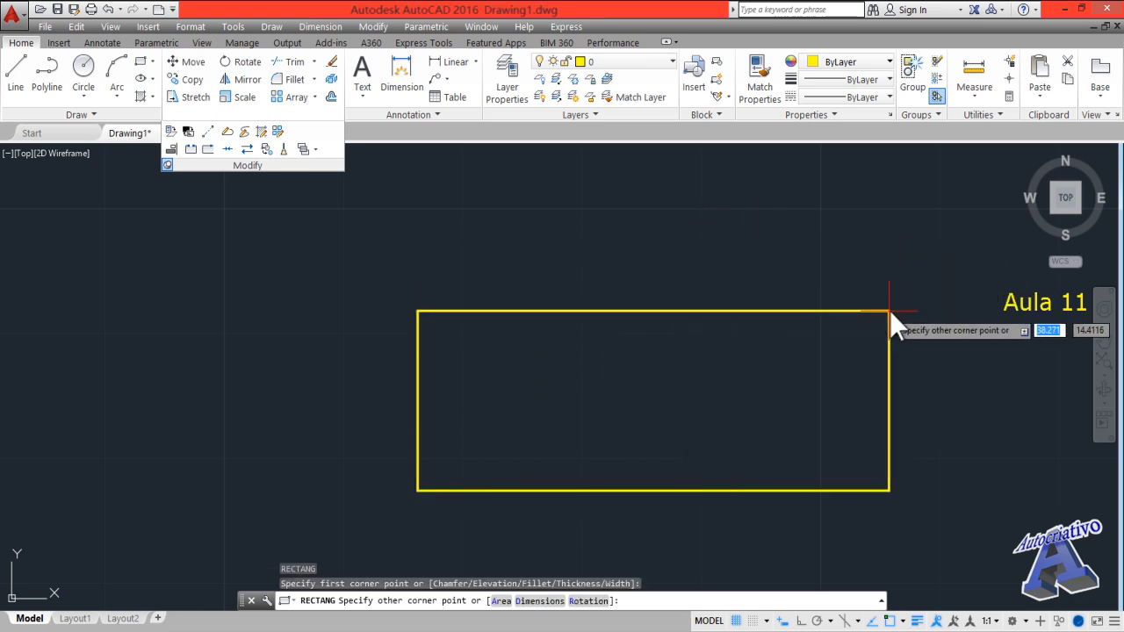
{"action": "left_click", "coordinate": [883, 342]}
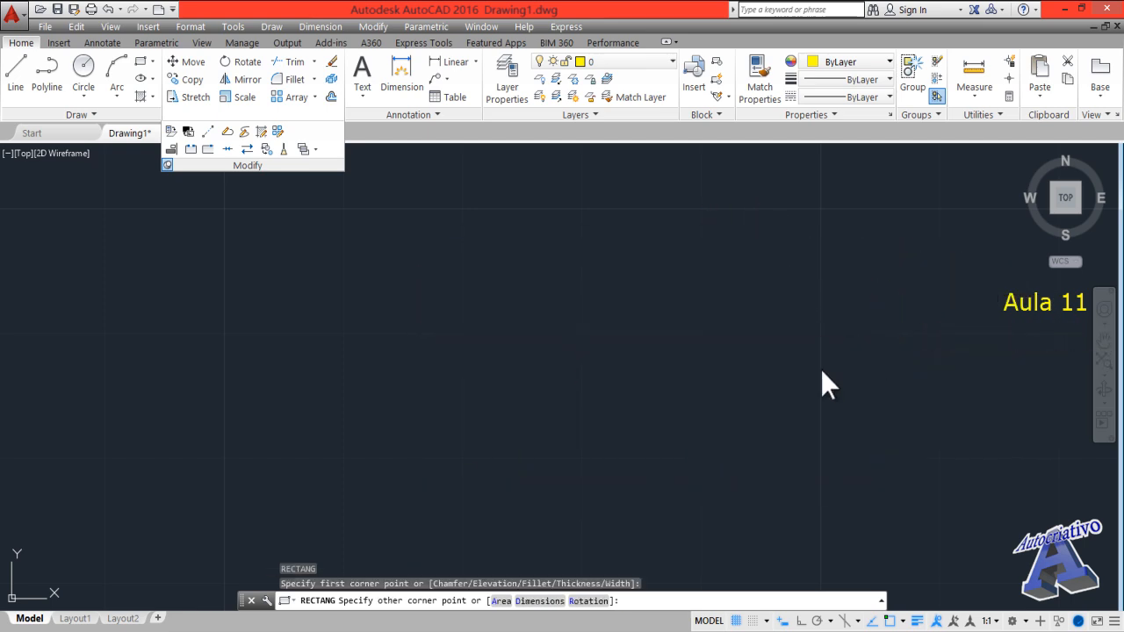
- Rotate the rectangle counterclockwise about its lower-left corner to a freely picked angle, with Ortho off
{"action": "mouse_move", "coordinate": [744, 412]}
{"action": "middle_mouse_down"}
{"action": "mouse_move", "coordinate": [717, 419]}
{"action": "mouse_move", "coordinate": [641, 360]}
{"action": "middle_mouse_up"}
{"action": "left_click", "coordinate": [725, 456]}
{"action": "left_click", "coordinate": [698, 419]}
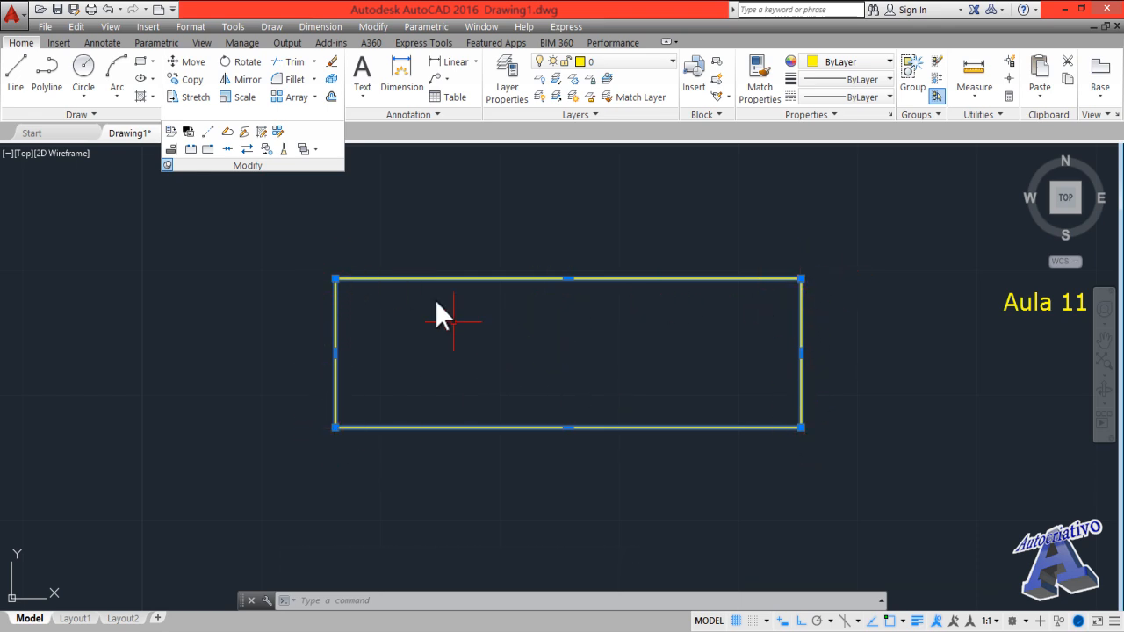
{"action": "left_click", "coordinate": [249, 66]}
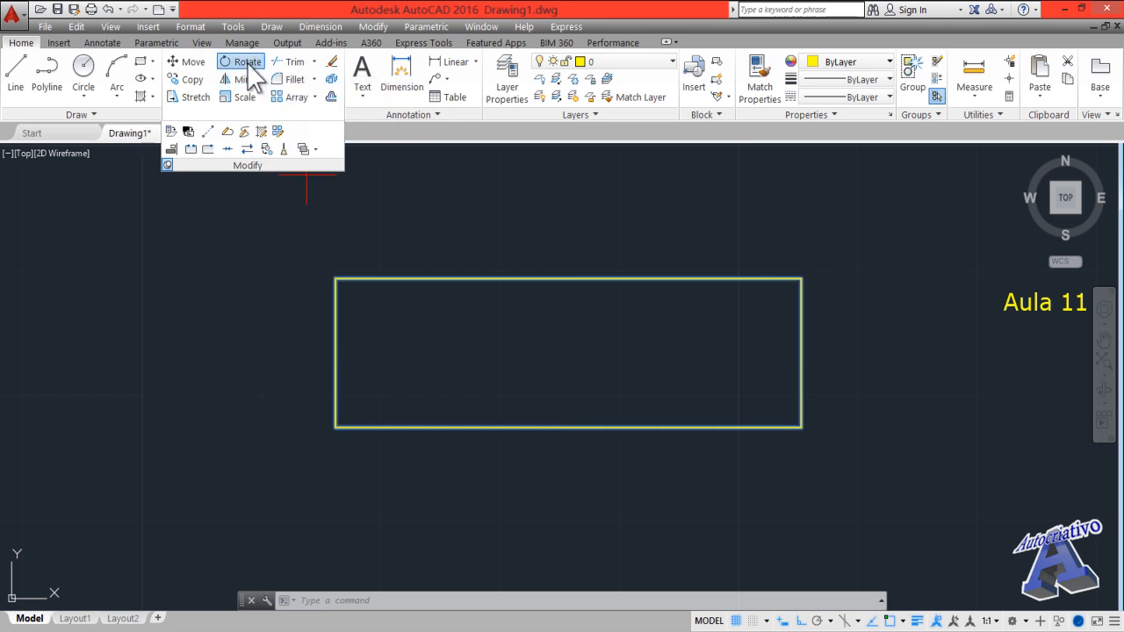
{"action": "middle_click_drag", "start_coordinate": [392, 395], "coordinate": [608, 404]}
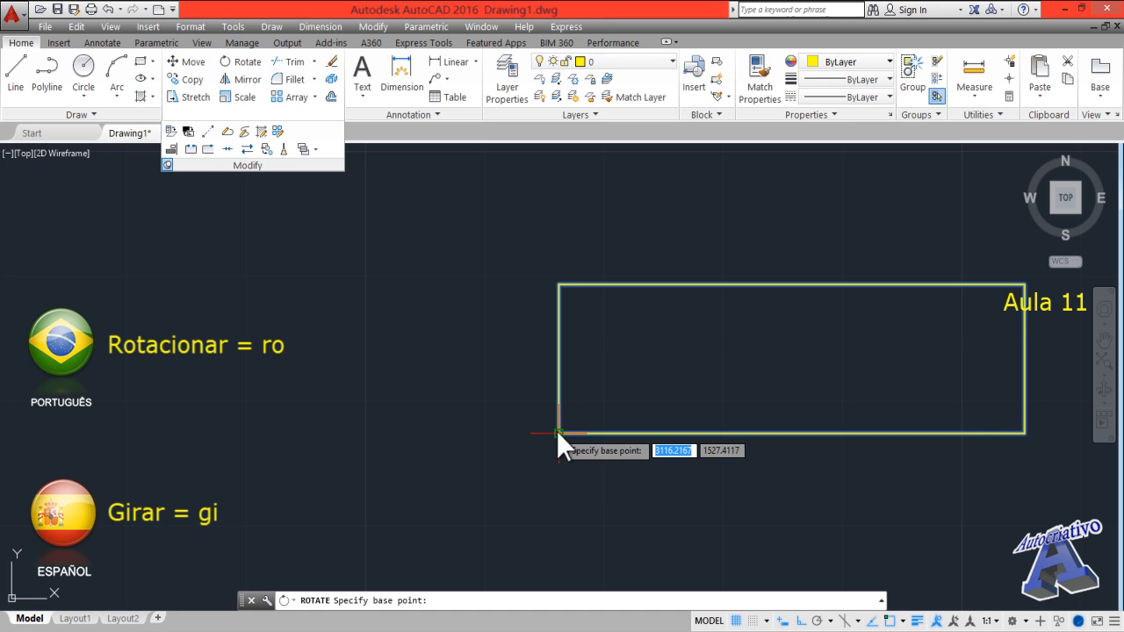
{"action": "left_click", "coordinate": [557, 431]}
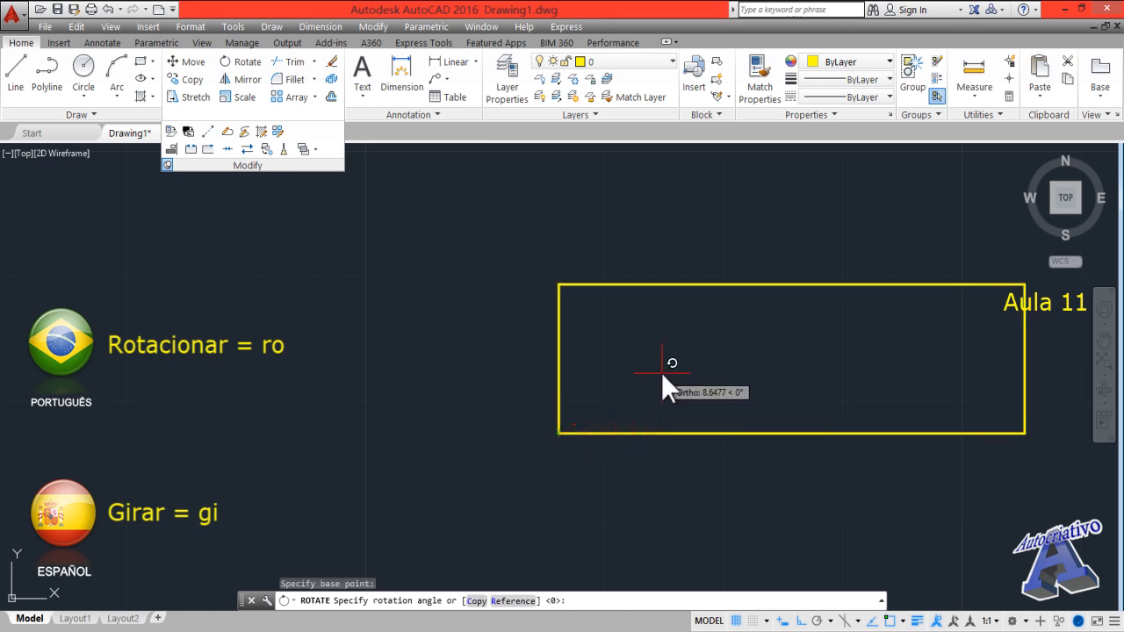
{"action": "key", "text": "F8"}
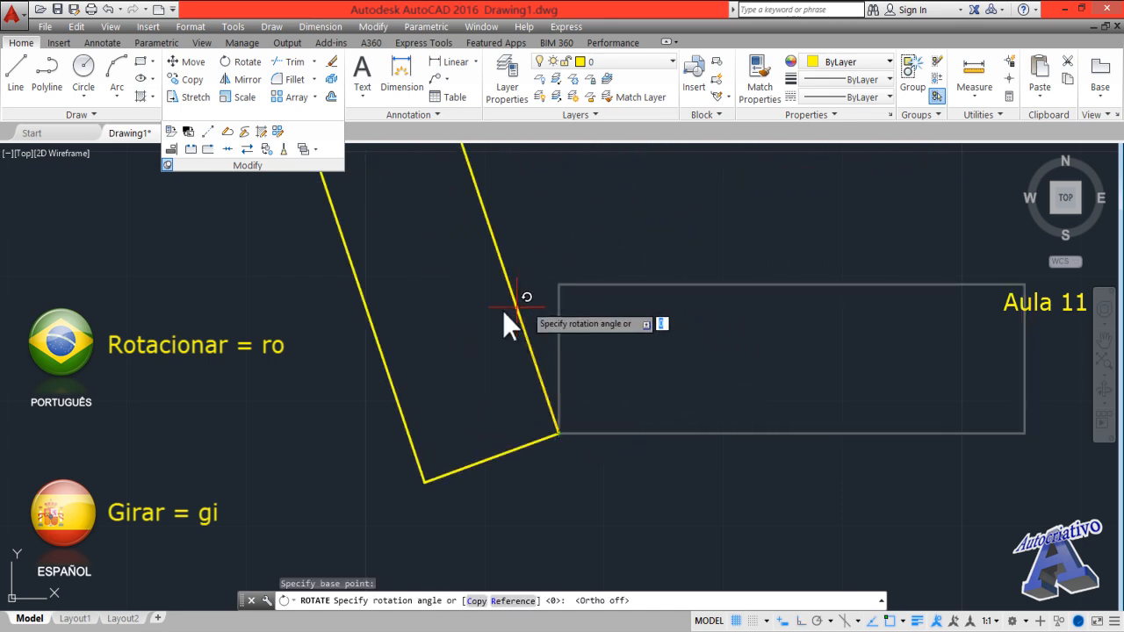
{"action": "scroll", "coordinate": [592, 533], "scroll_direction": "down", "scroll_amount": 2}
{"action": "mouse_move", "coordinate": [623, 527]}
{"action": "middle_mouse_down"}
{"action": "mouse_move", "coordinate": [599, 428]}
{"action": "mouse_move", "coordinate": [589, 443]}
{"action": "middle_mouse_up"}
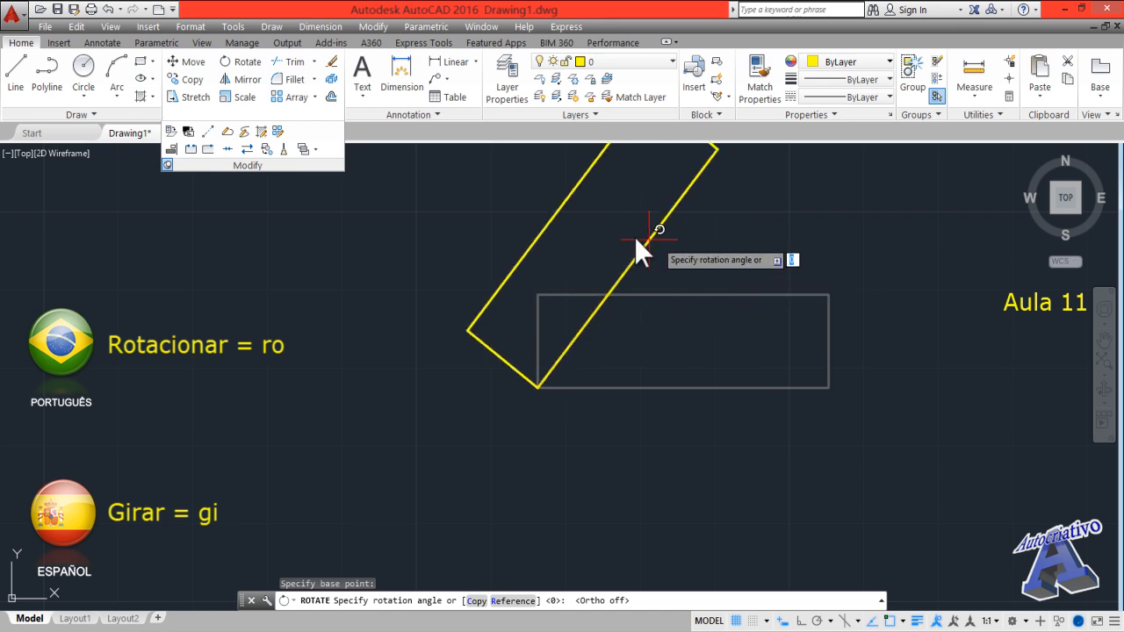
{"action": "left_click", "coordinate": [711, 253]}
- Undo the rectangle's free rotation
{"action": "middle_click_drag", "start_coordinate": [697, 450], "coordinate": [676, 517]}
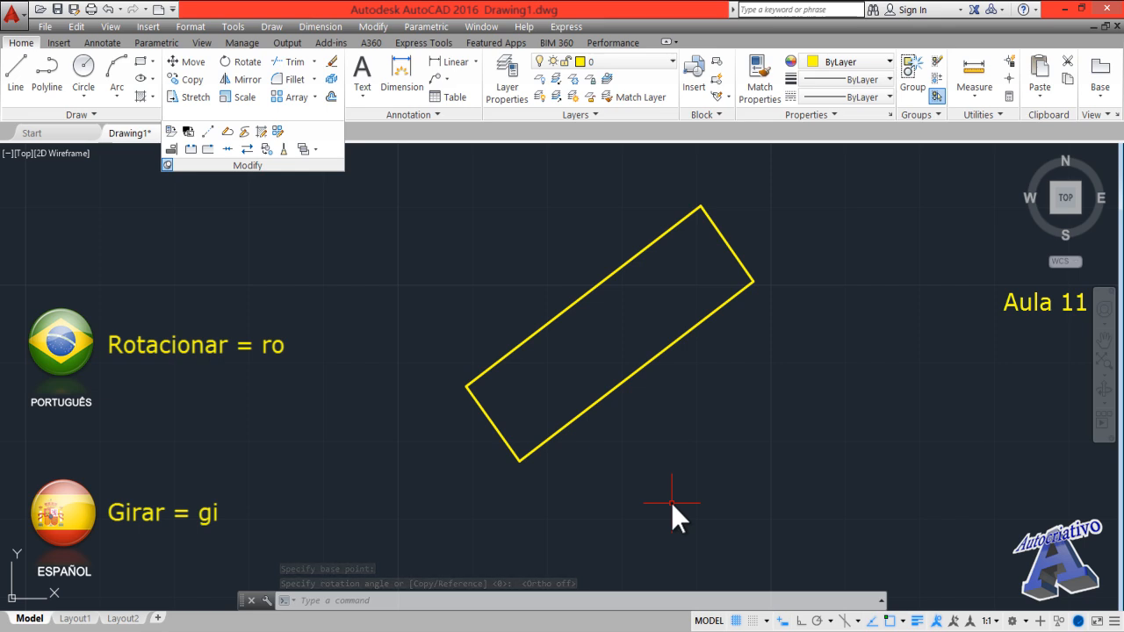
{"action": "key", "text": "ctrl+z"}
{"action": "key", "text": "ctrl+z"}
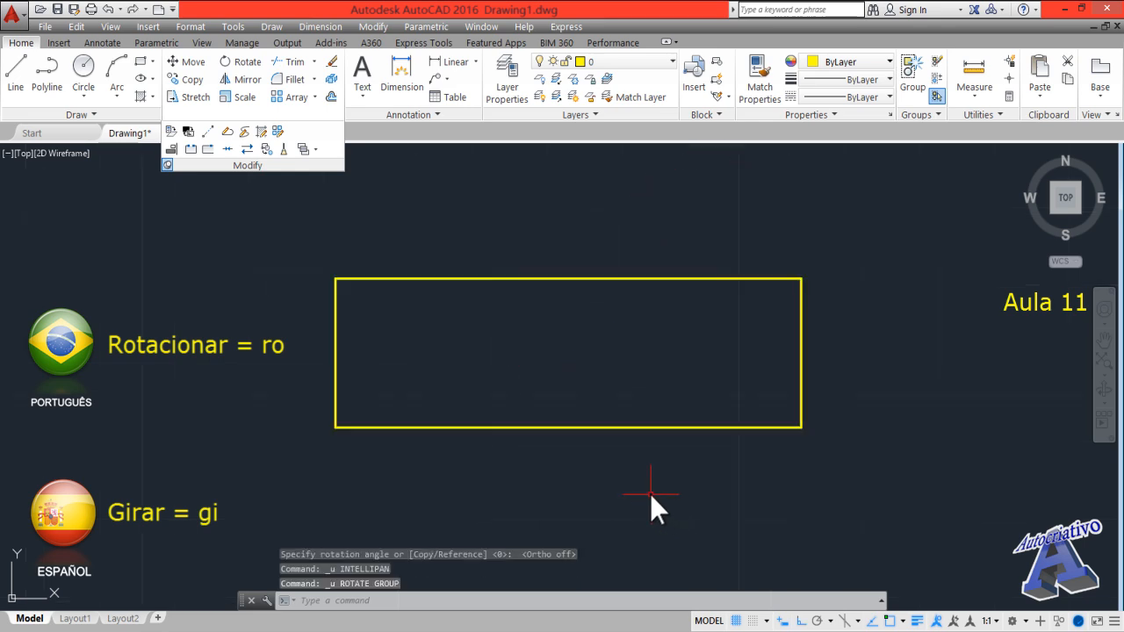
- Rotate a copy of the rectangle counterclockwise about its lower-left corner to a free angle, using the Copy option with Ortho off
{"action": "left_click", "coordinate": [649, 493]}
{"action": "left_click", "coordinate": [599, 400]}
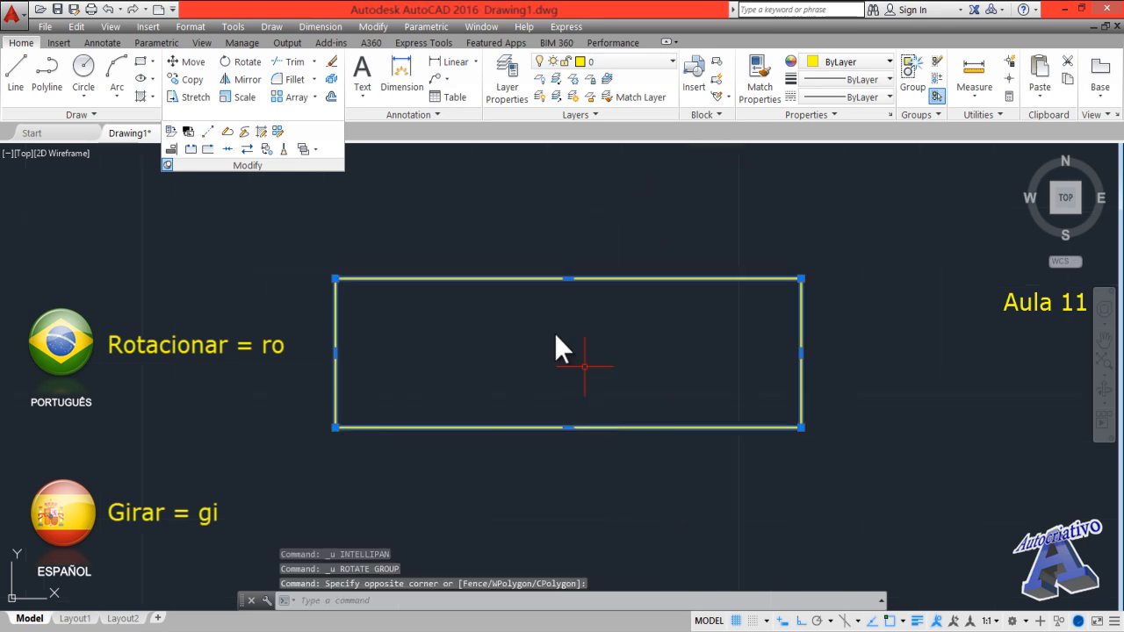
{"action": "left_click", "coordinate": [244, 61]}
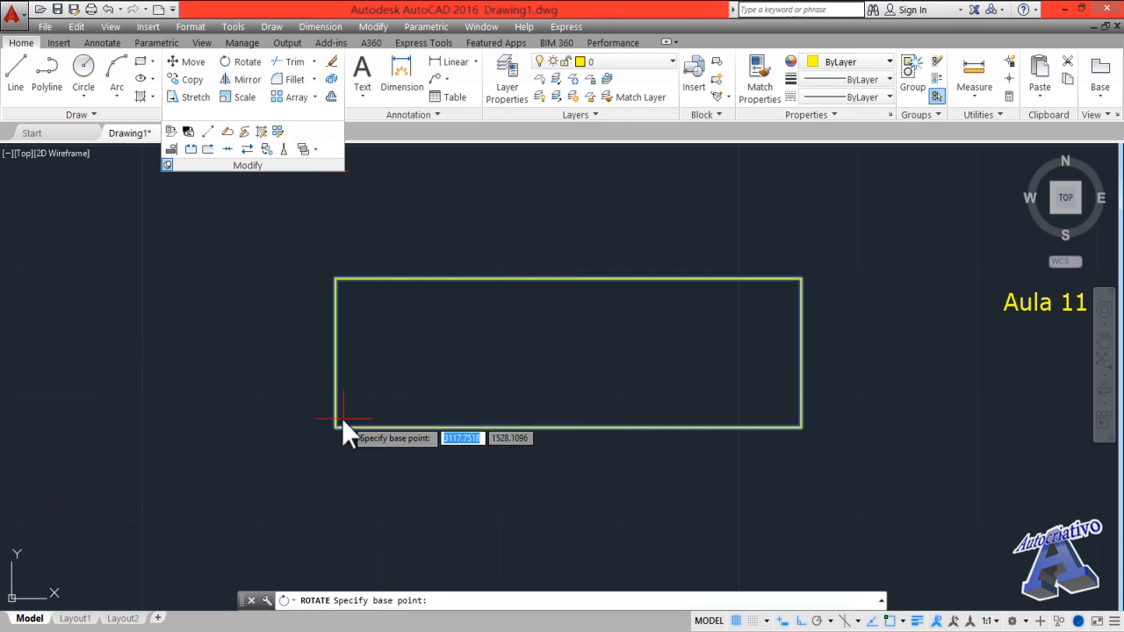
{"action": "left_click", "coordinate": [332, 428]}
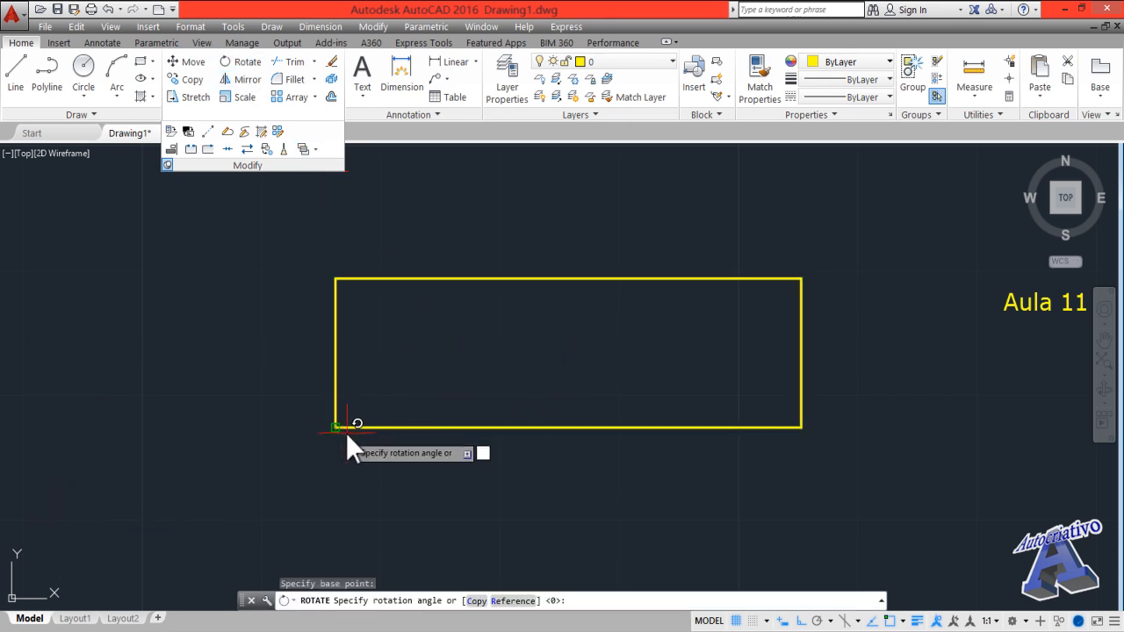
{"action": "middle_click_drag", "start_coordinate": [346, 433], "coordinate": [391, 436]}
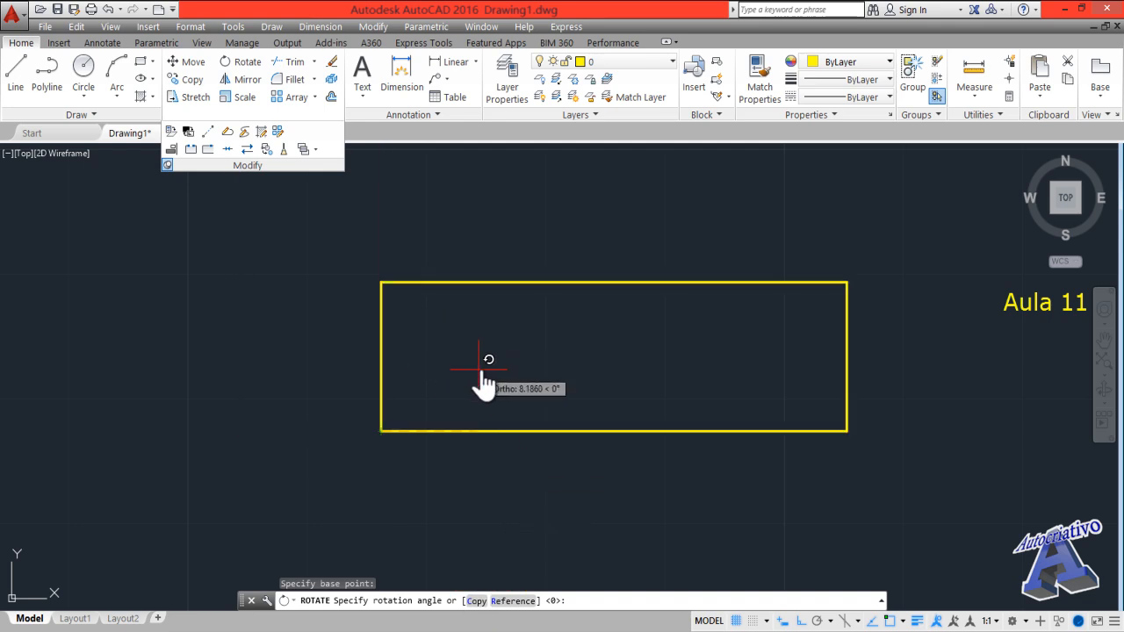
{"action": "key", "text": "F8"}
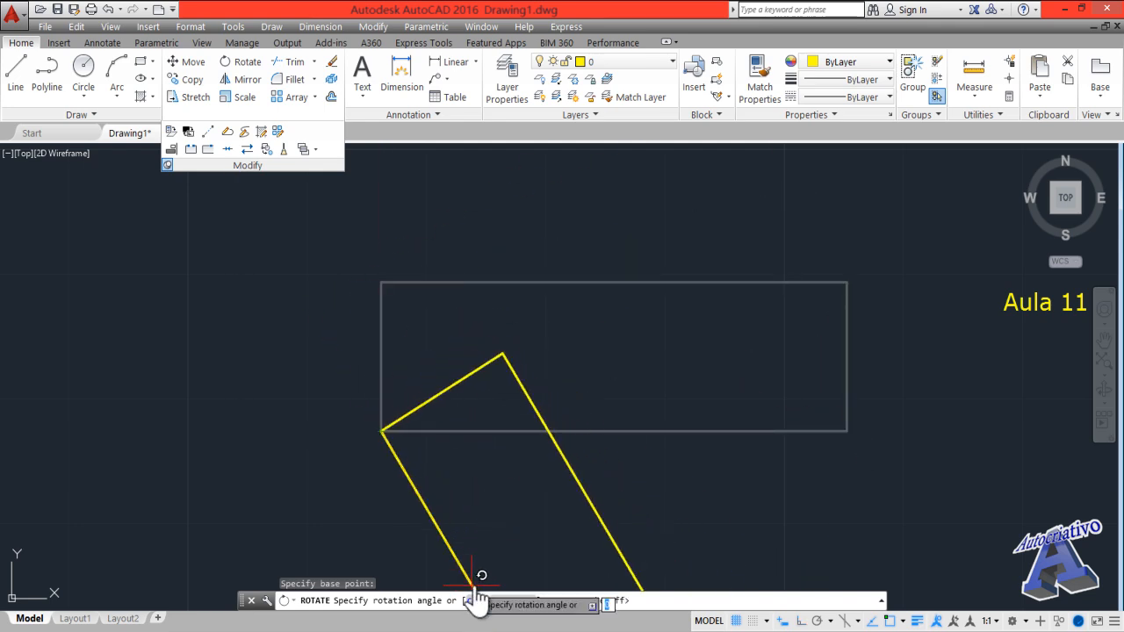
{"action": "left_click", "coordinate": [478, 602]}
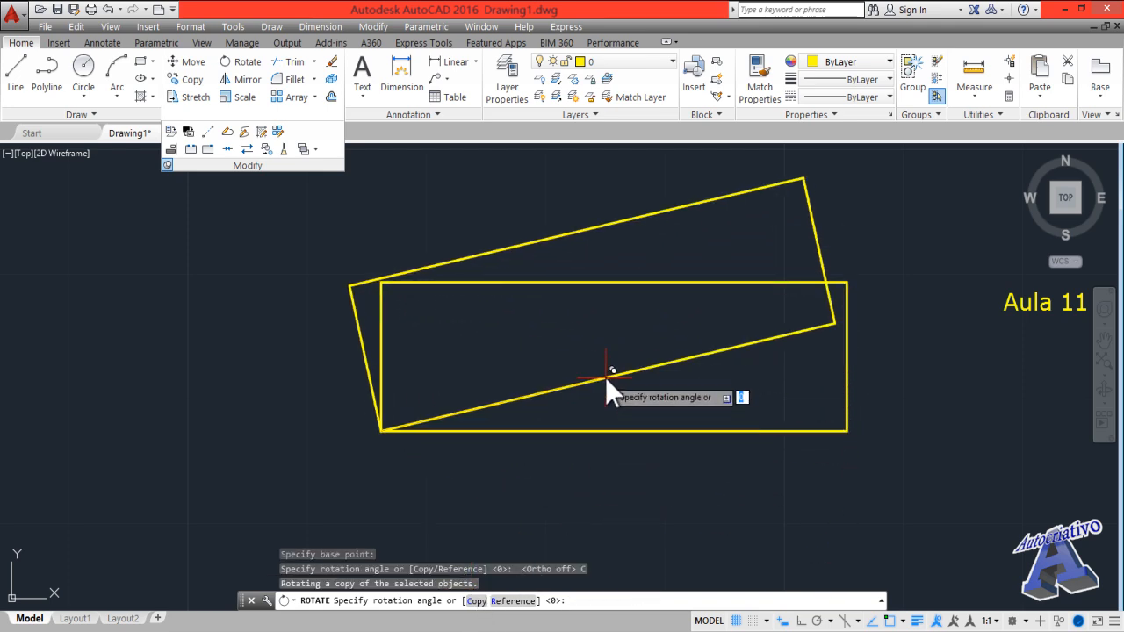
{"action": "middle_click_drag", "start_coordinate": [605, 379], "coordinate": [631, 407]}
{"action": "left_click", "coordinate": [625, 398]}
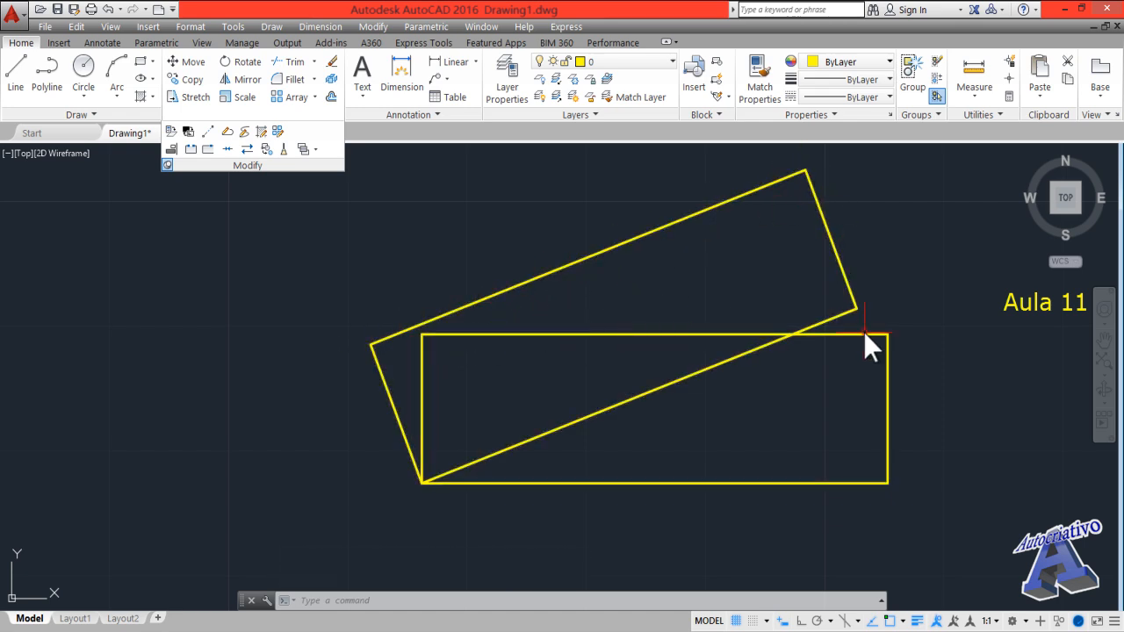
- Undo the rotated copy of the rectangle
{"action": "mouse_move", "coordinate": [861, 334]}
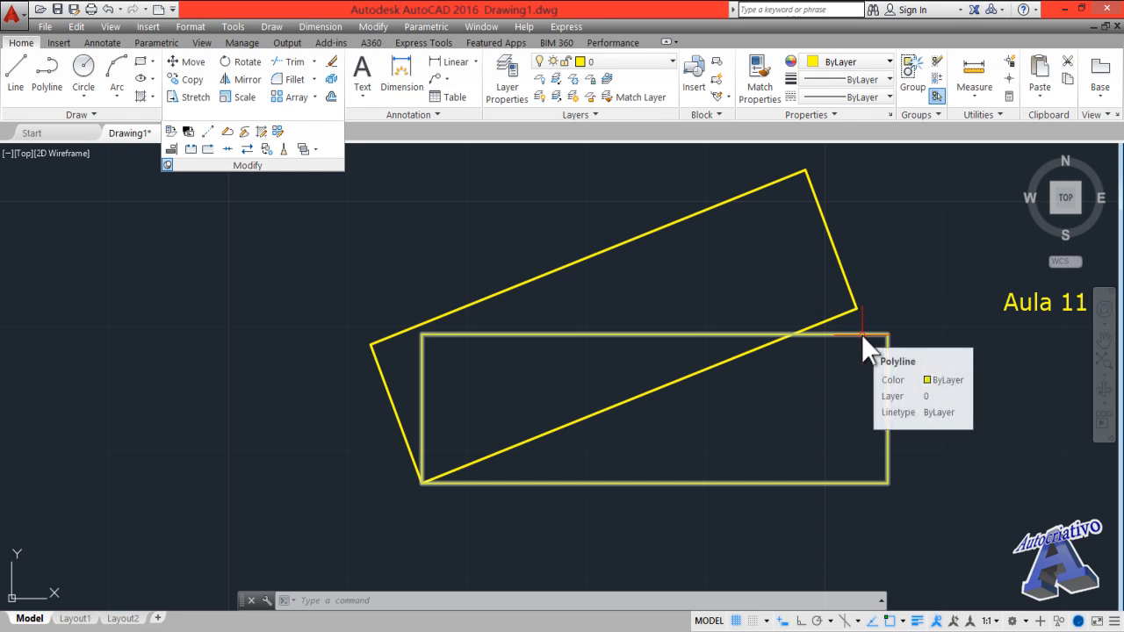
{"action": "key", "text": "ctrl+z"}
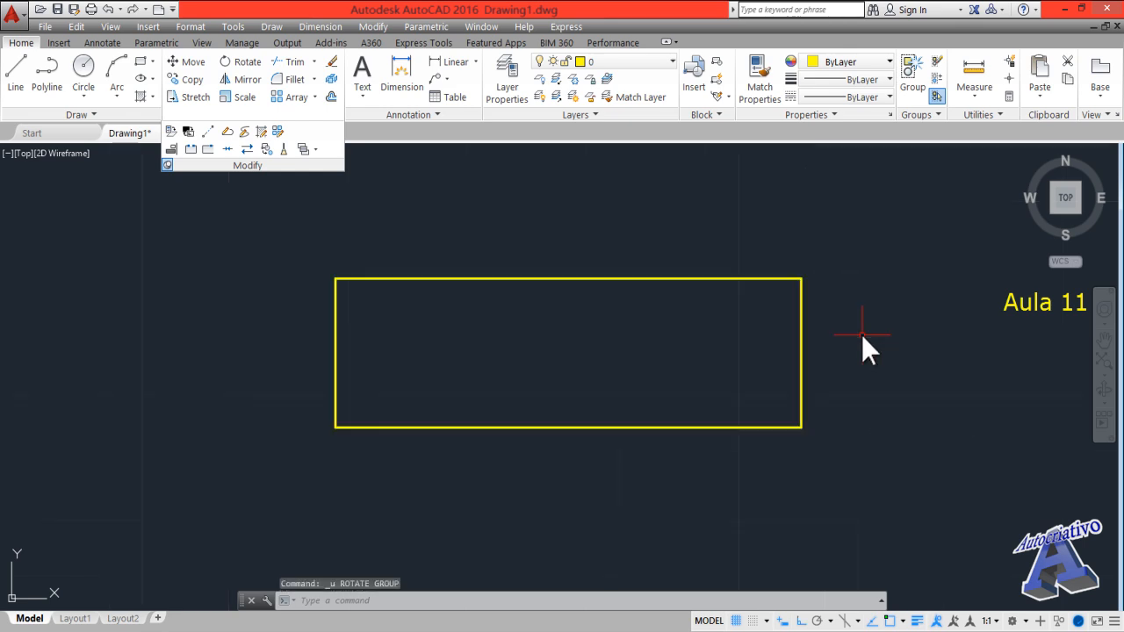
- Try to rotate the rectangle about its lower-left corner, turn Ortho off and cancel the rotation
{"action": "left_click", "coordinate": [797, 450]}
{"action": "left_click", "coordinate": [625, 355]}
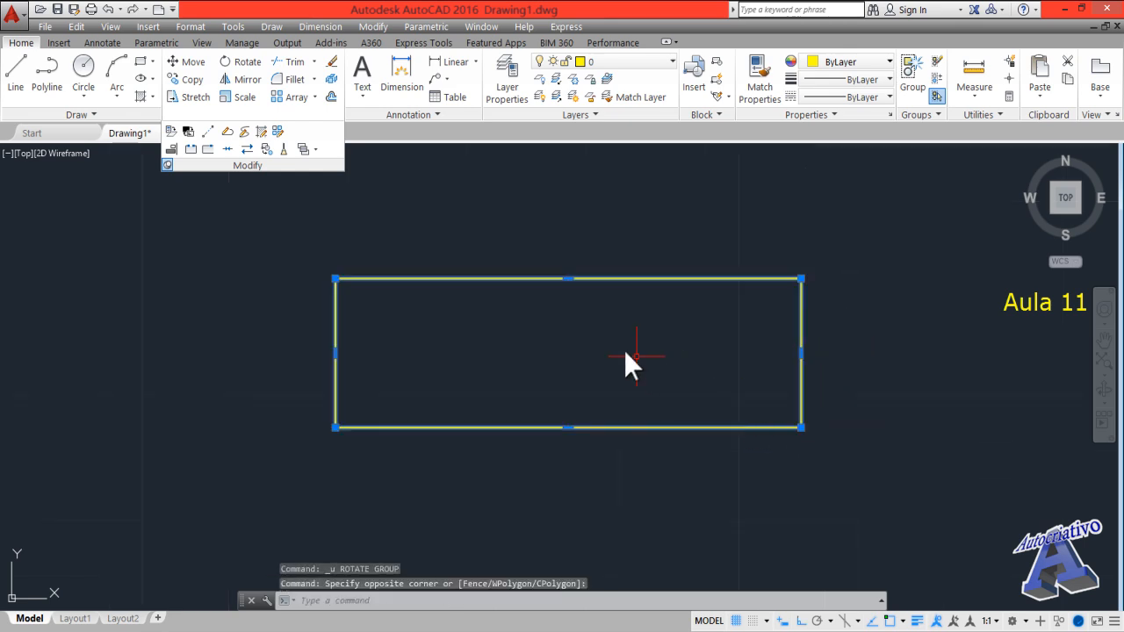
{"action": "left_click", "coordinate": [238, 62]}
{"action": "left_click", "coordinate": [335, 427]}
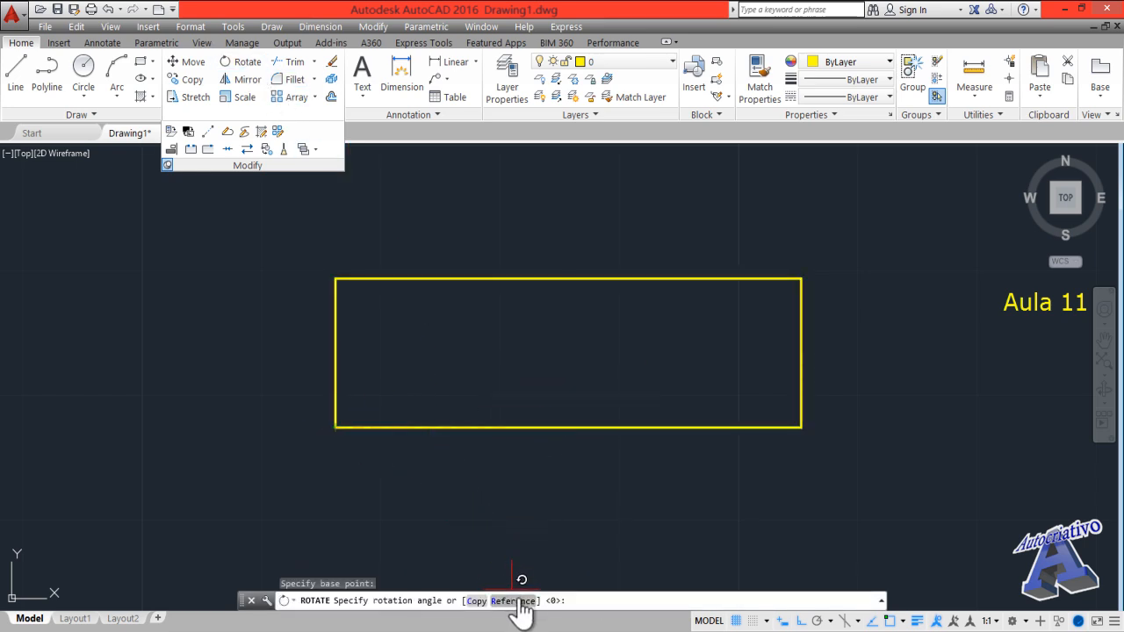
{"action": "middle_click_drag", "start_coordinate": [519, 522], "coordinate": [534, 529]}
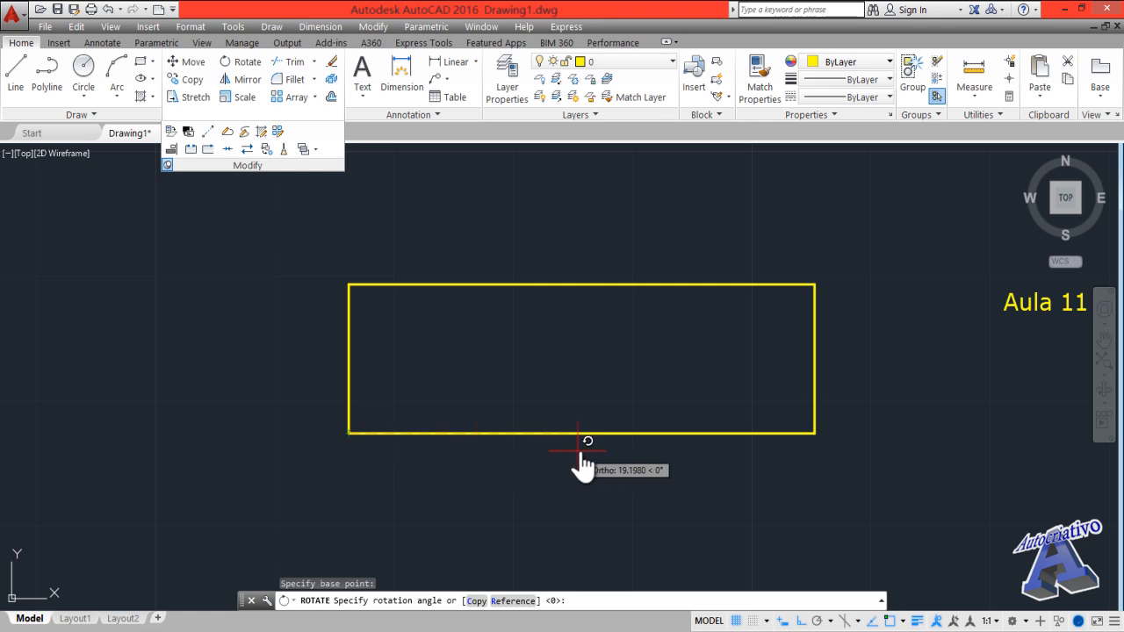
{"action": "key", "text": "F8"}
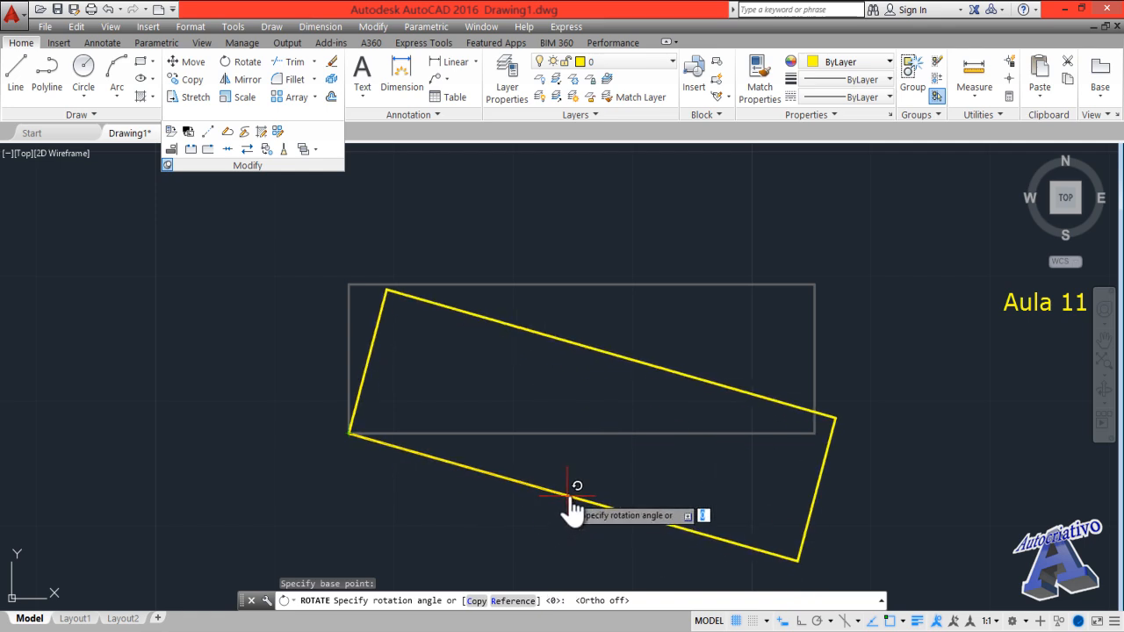
{"action": "key", "text": "Escape"}
- Draw a line below the rectangle, about as long as the rectangle is wide and rising slightly to the right
{"action": "middle_click_drag", "start_coordinate": [571, 494], "coordinate": [578, 439]}
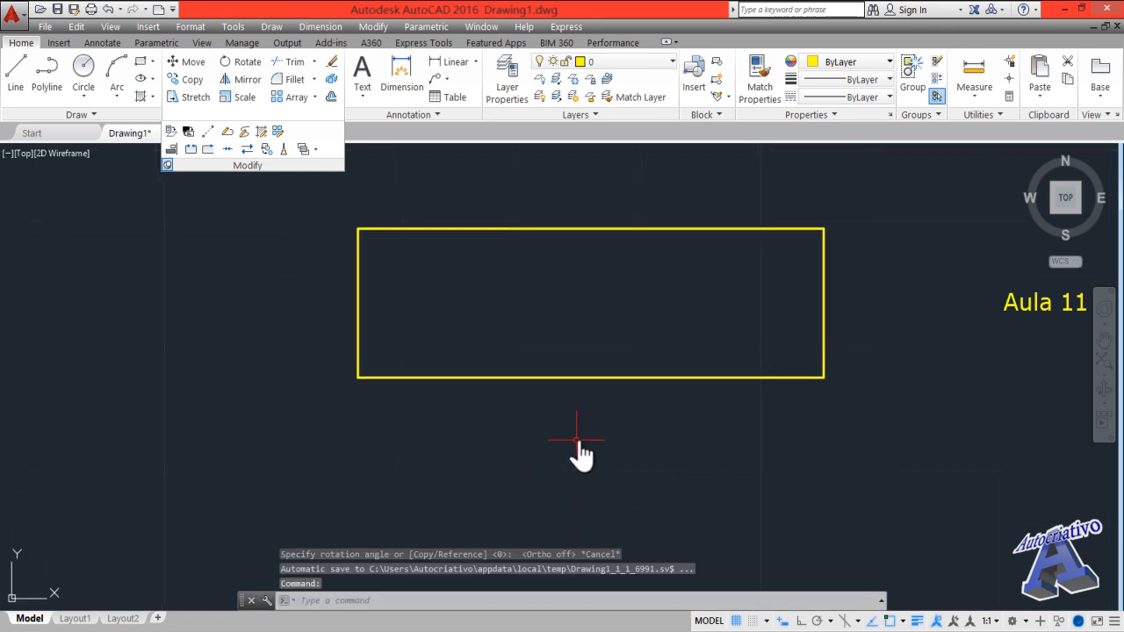
{"action": "type", "text": "l"}
{"action": "key", "text": "Return"}
{"action": "middle_click_drag", "start_coordinate": [451, 466], "coordinate": [463, 449]}
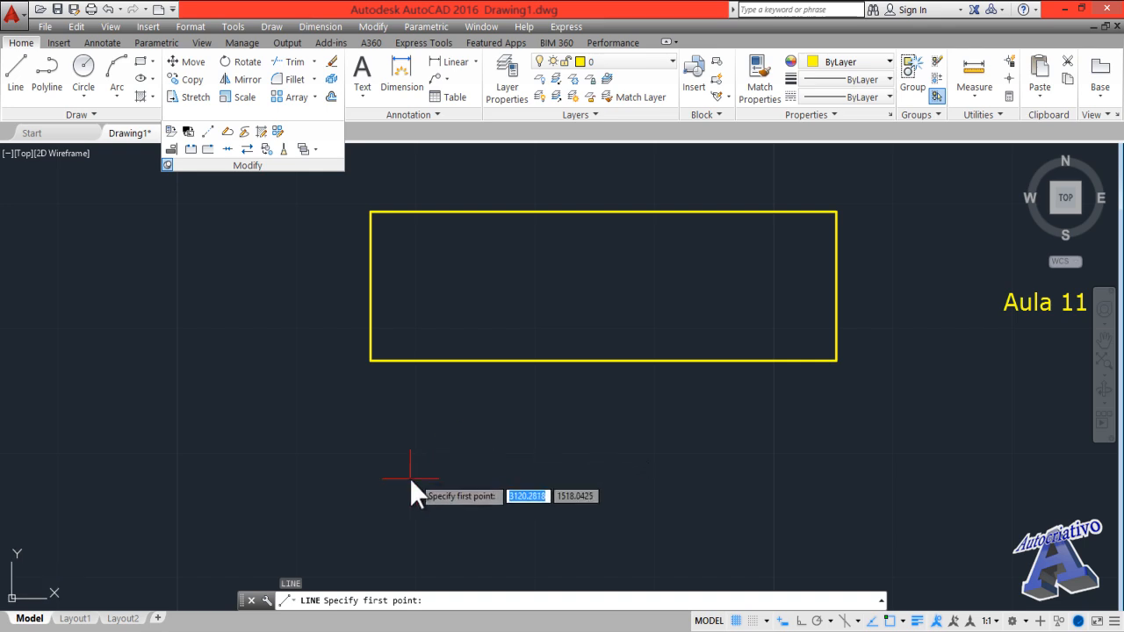
{"action": "left_click", "coordinate": [370, 531]}
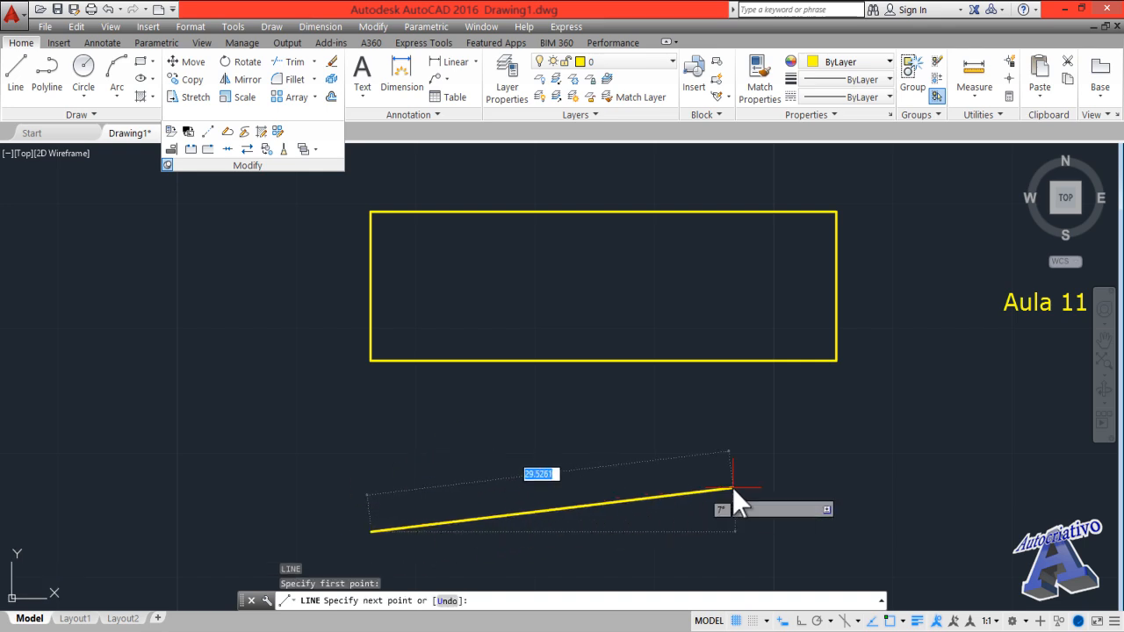
{"action": "left_click", "coordinate": [845, 497]}
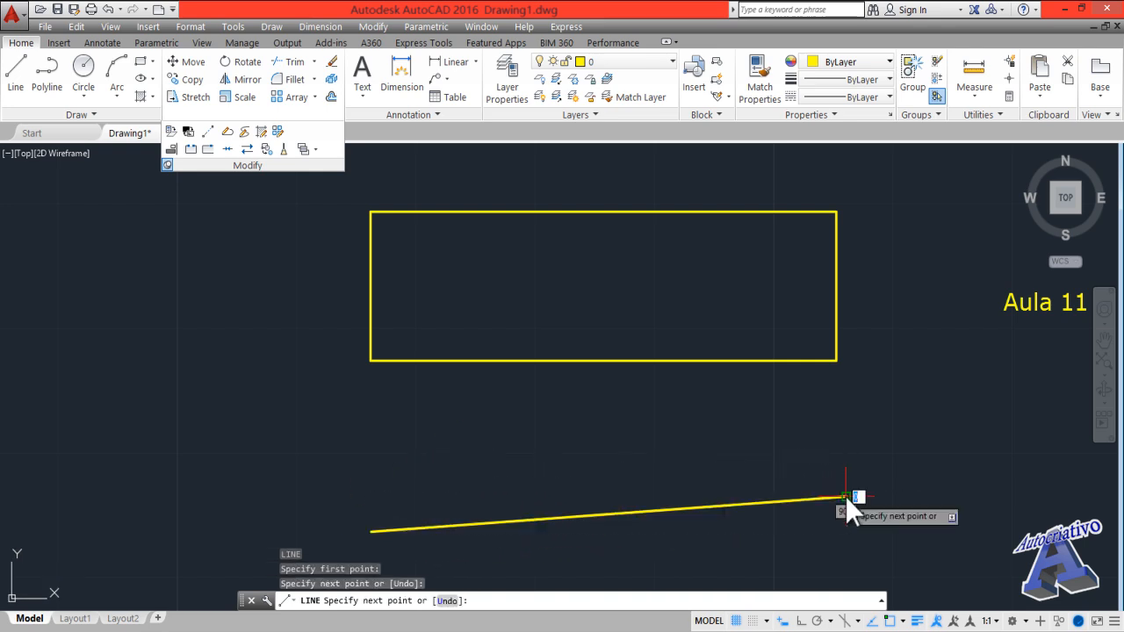
{"action": "key", "text": "Return"}
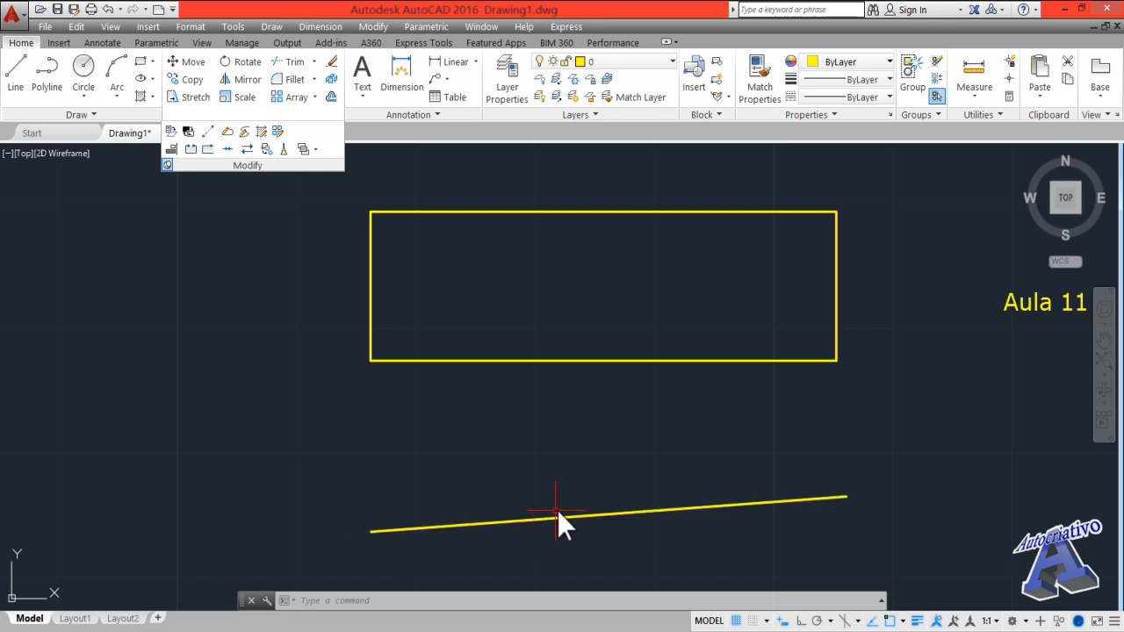
- Rotate the rectangle about its lower-left corner by reference, from its bottom edge to the inclined line's two endpoints, and undo that rotation
{"action": "middle_click_drag", "start_coordinate": [586, 416], "coordinate": [570, 422]}
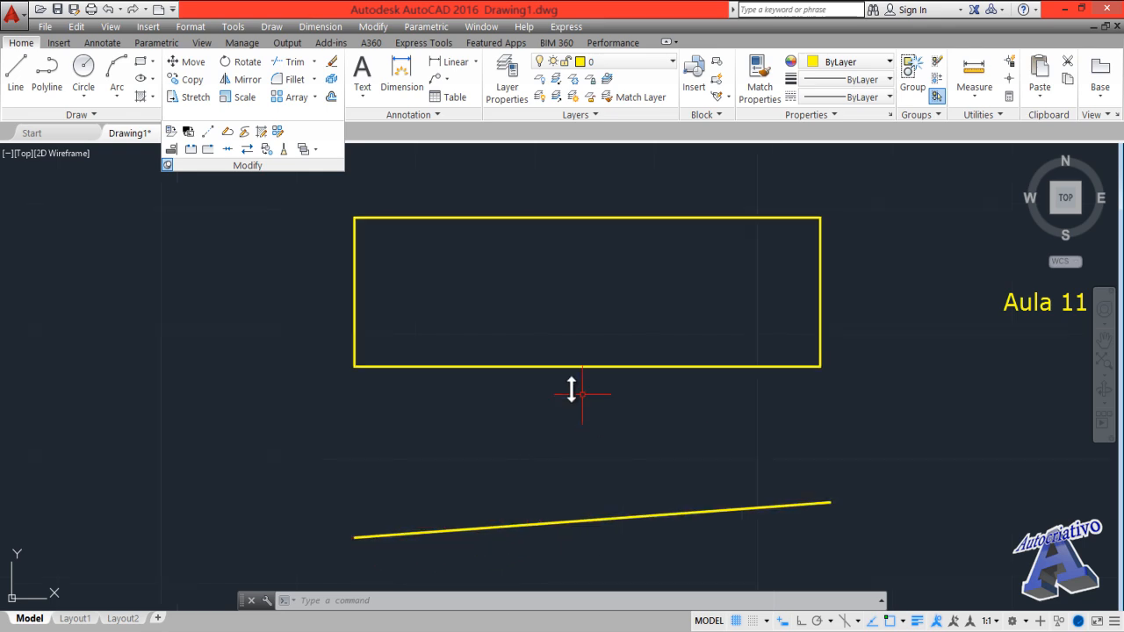
{"action": "left_click", "coordinate": [244, 63]}
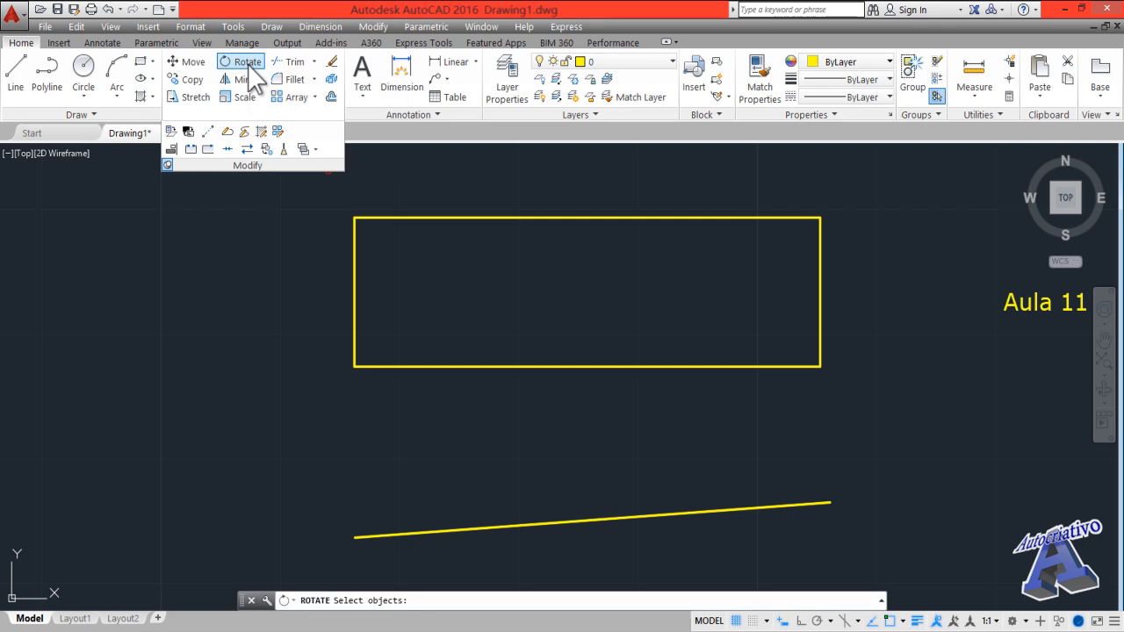
{"action": "left_click", "coordinate": [353, 259]}
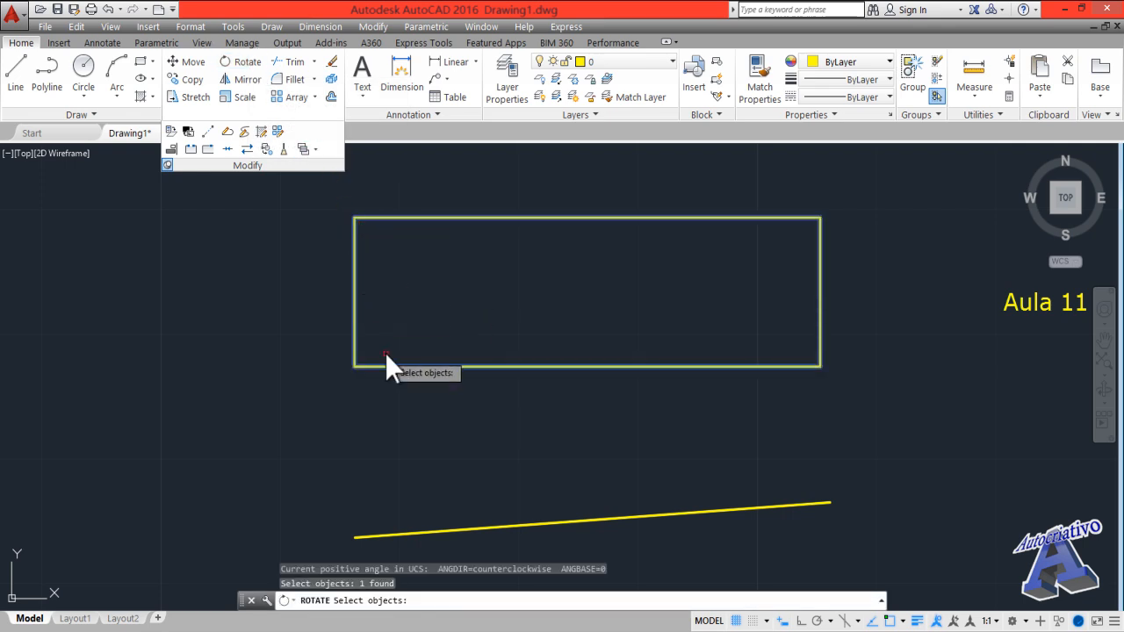
{"action": "key", "text": "Return"}
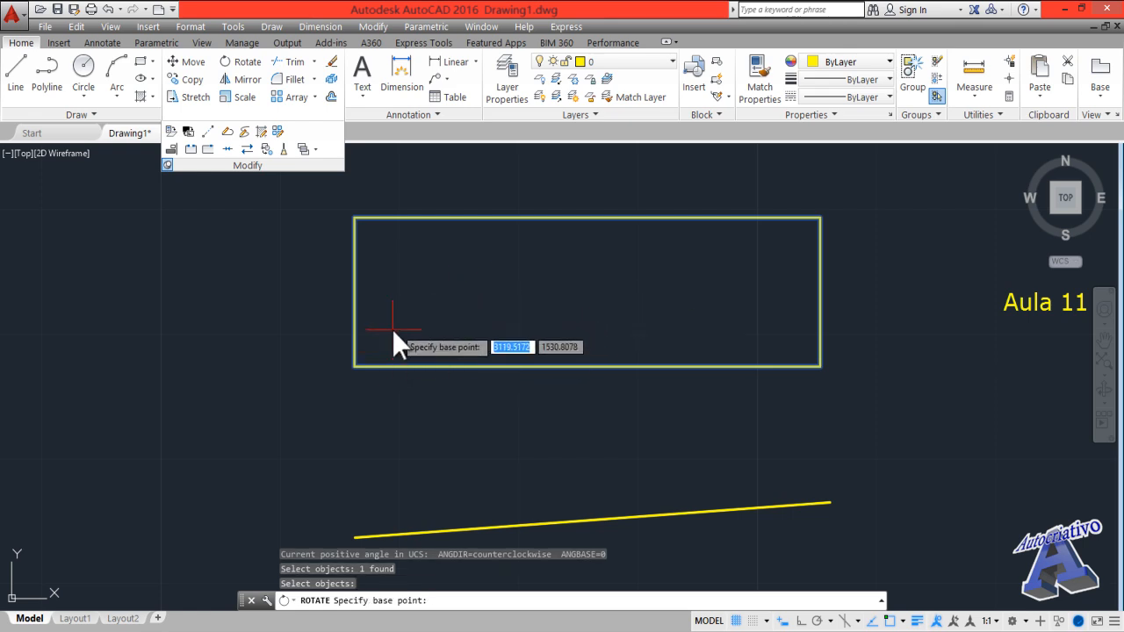
{"action": "left_click", "coordinate": [353, 366]}
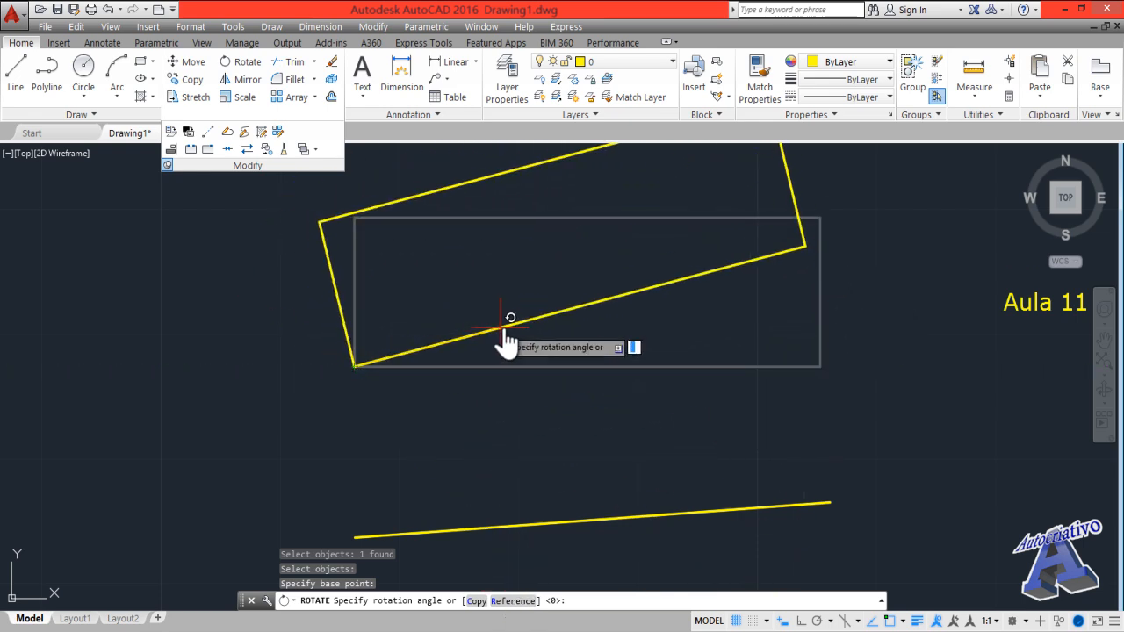
{"action": "left_click", "coordinate": [513, 604]}
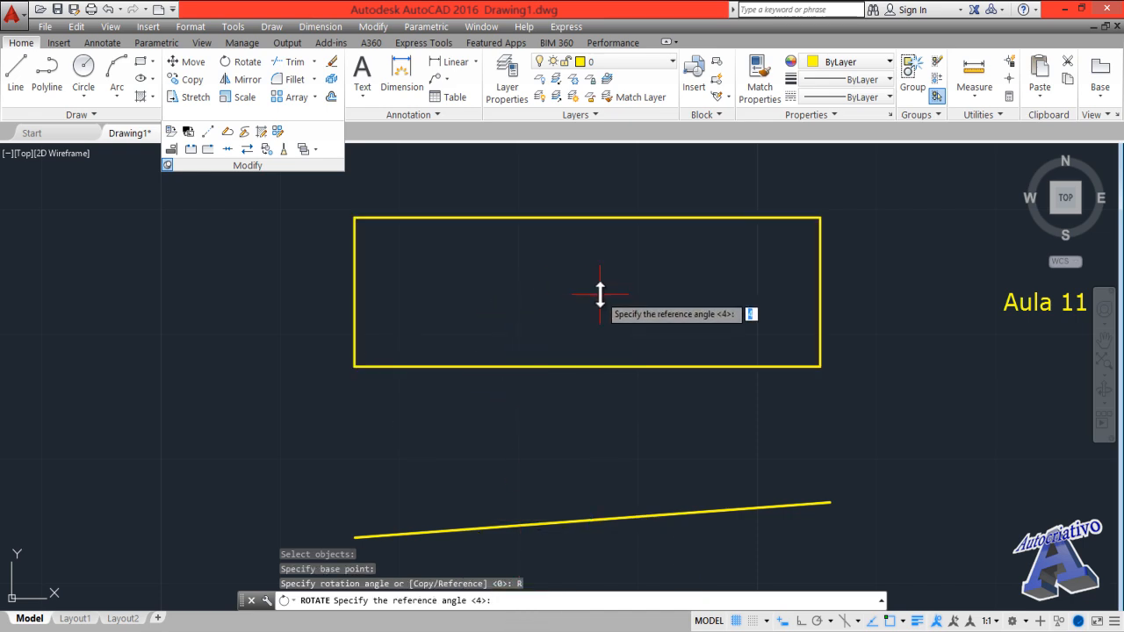
{"action": "left_click", "coordinate": [354, 366]}
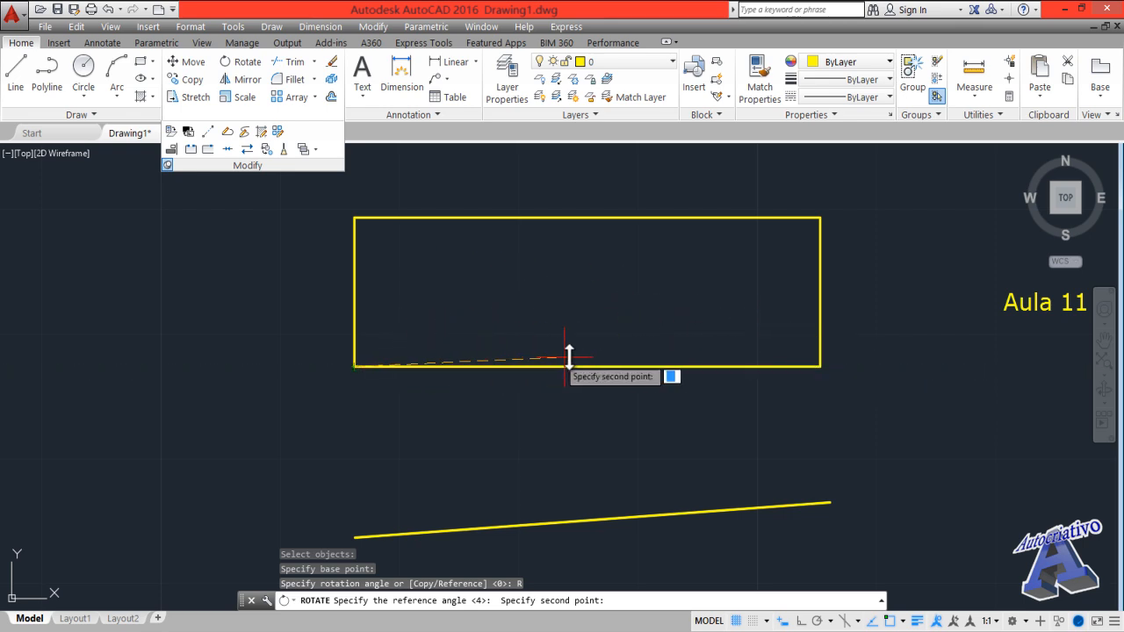
{"action": "left_click", "coordinate": [820, 366]}
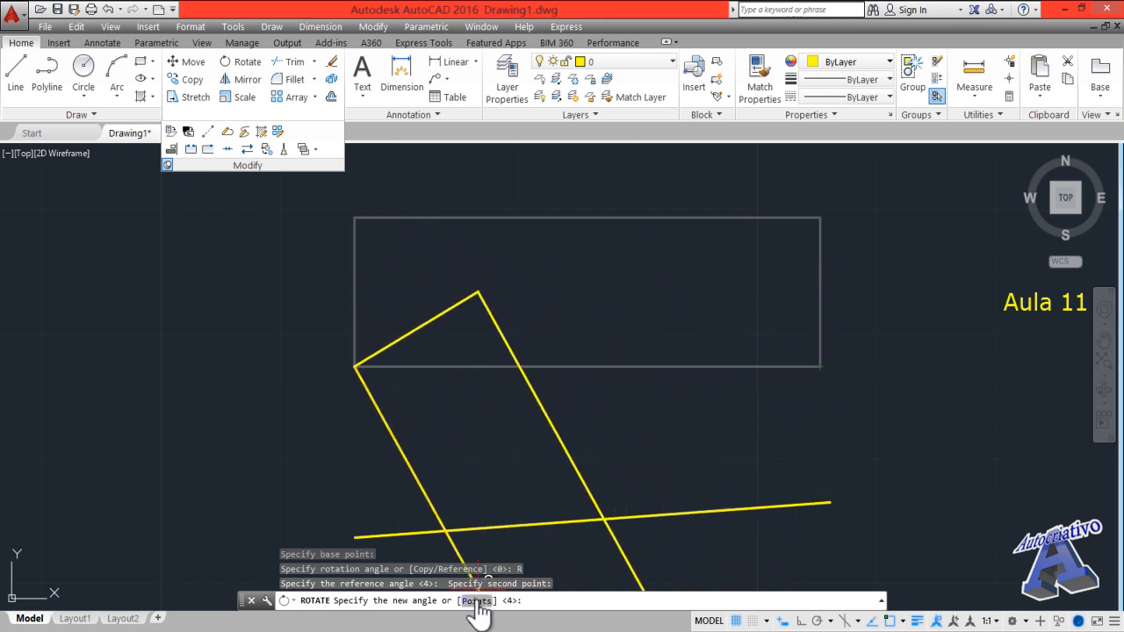
{"action": "left_click", "coordinate": [476, 601]}
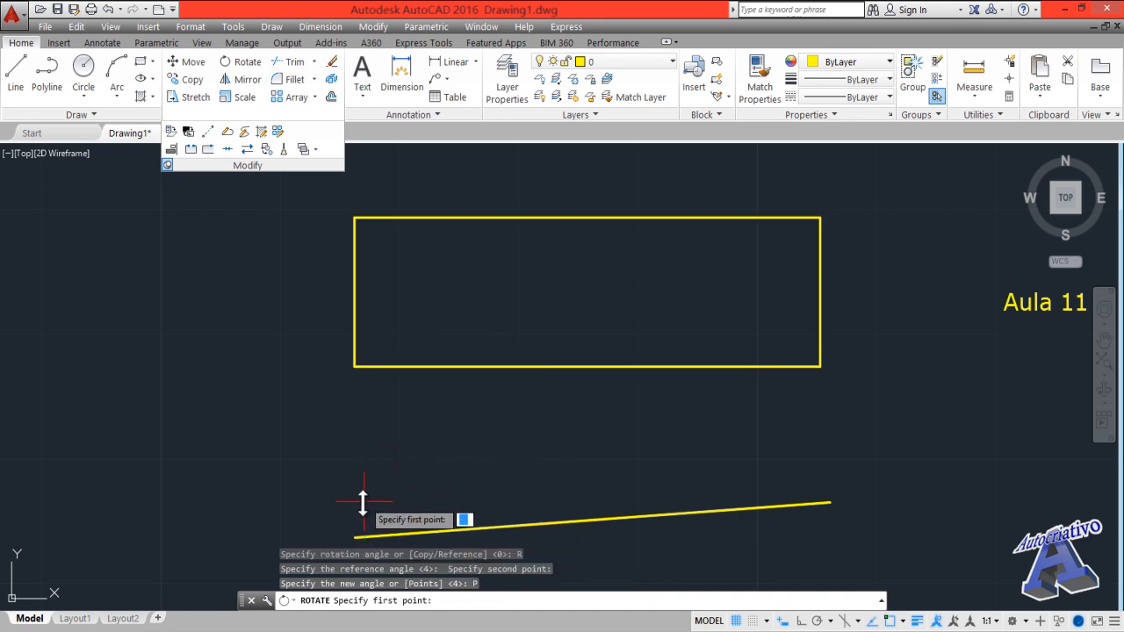
{"action": "left_click", "coordinate": [354, 535]}
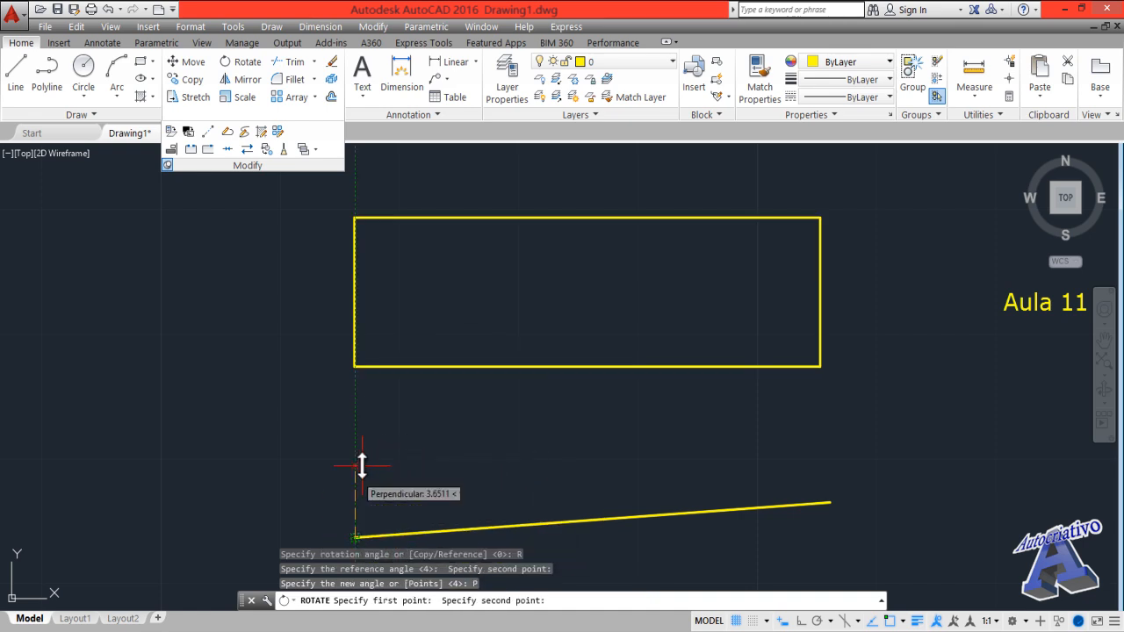
{"action": "left_click", "coordinate": [830, 501]}
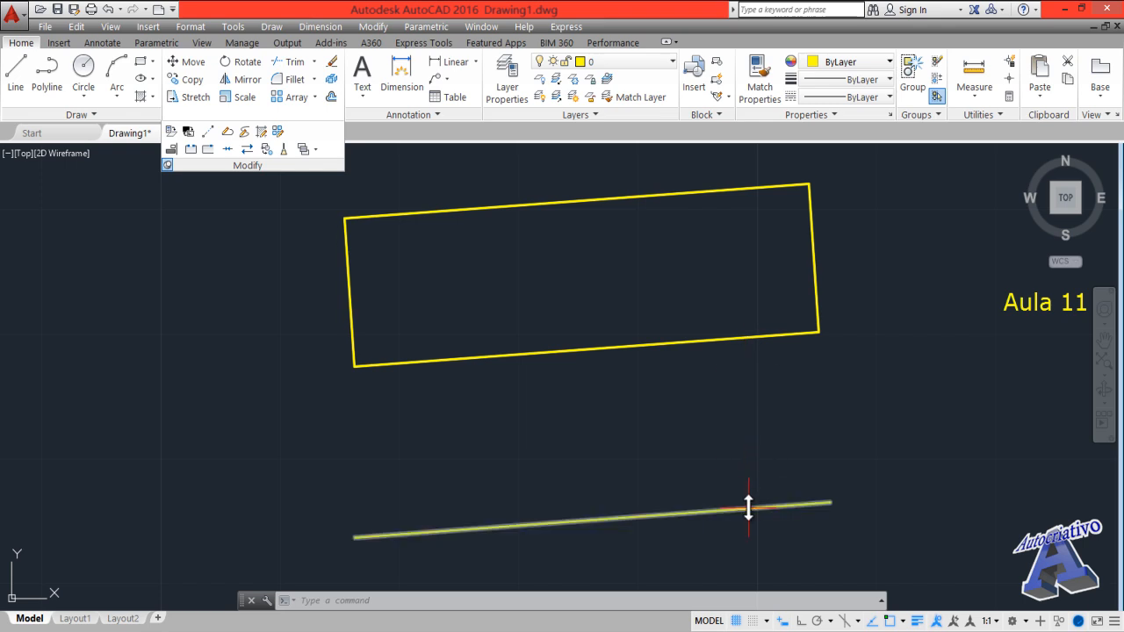
{"action": "key", "text": "ctrl+z"}
- Rotate the rectangle about its lower-left corner parallel to the line below, using Reference along its bottom edge and Points on the line's endpoints
{"action": "left_click", "coordinate": [721, 427]}
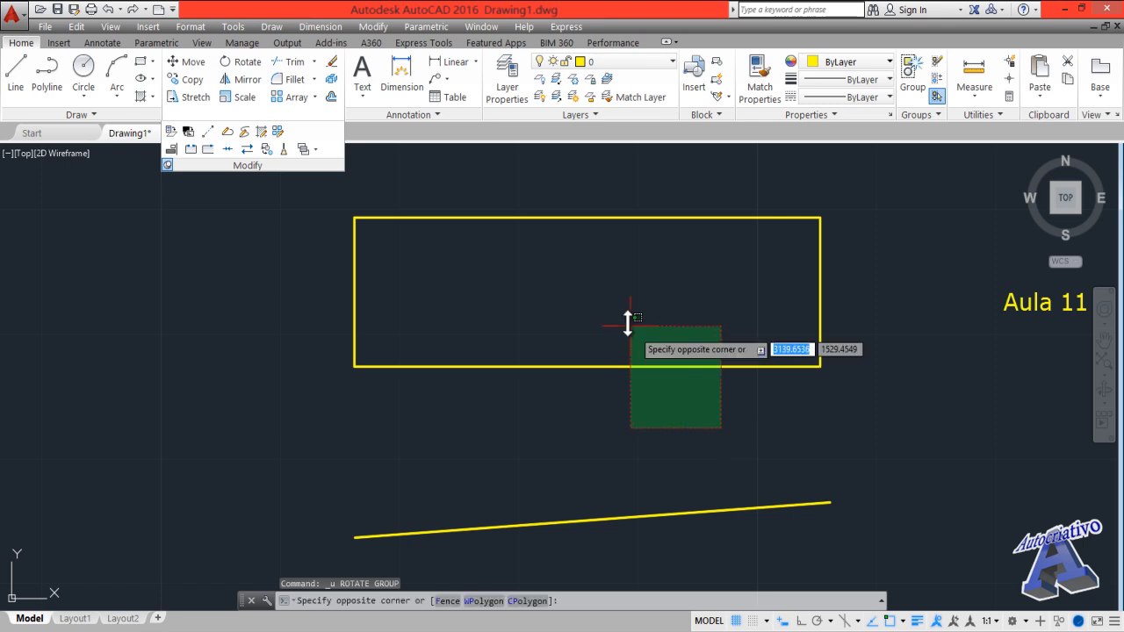
{"action": "left_click", "coordinate": [629, 324]}
{"action": "left_click", "coordinate": [241, 61]}
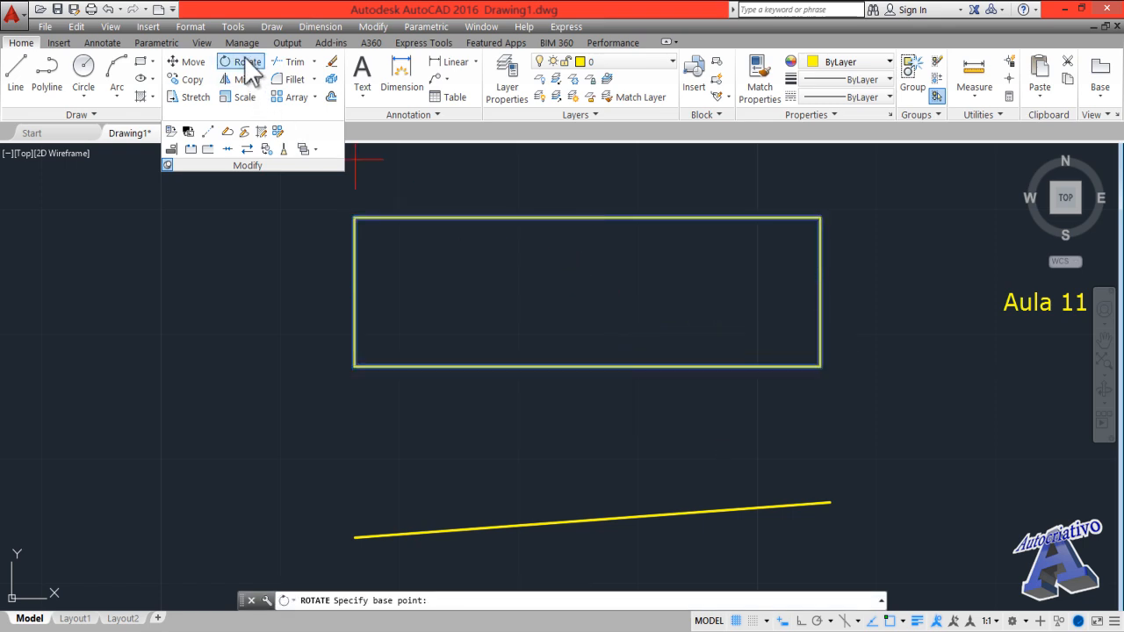
{"action": "left_click", "coordinate": [353, 366]}
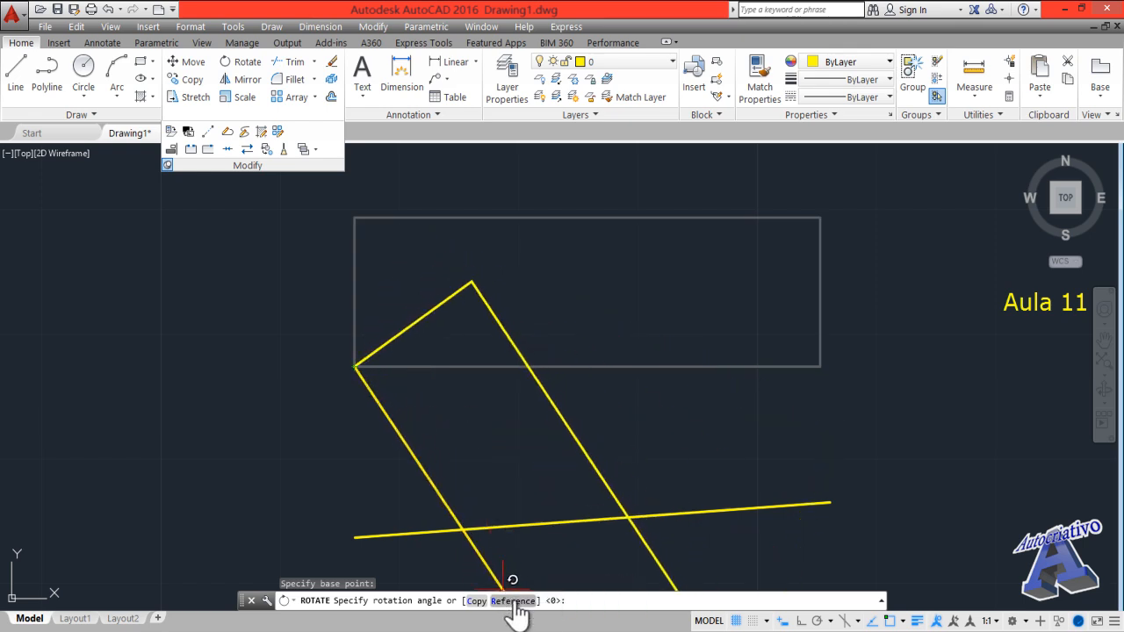
{"action": "left_click", "coordinate": [512, 601]}
{"action": "left_click", "coordinate": [354, 366]}
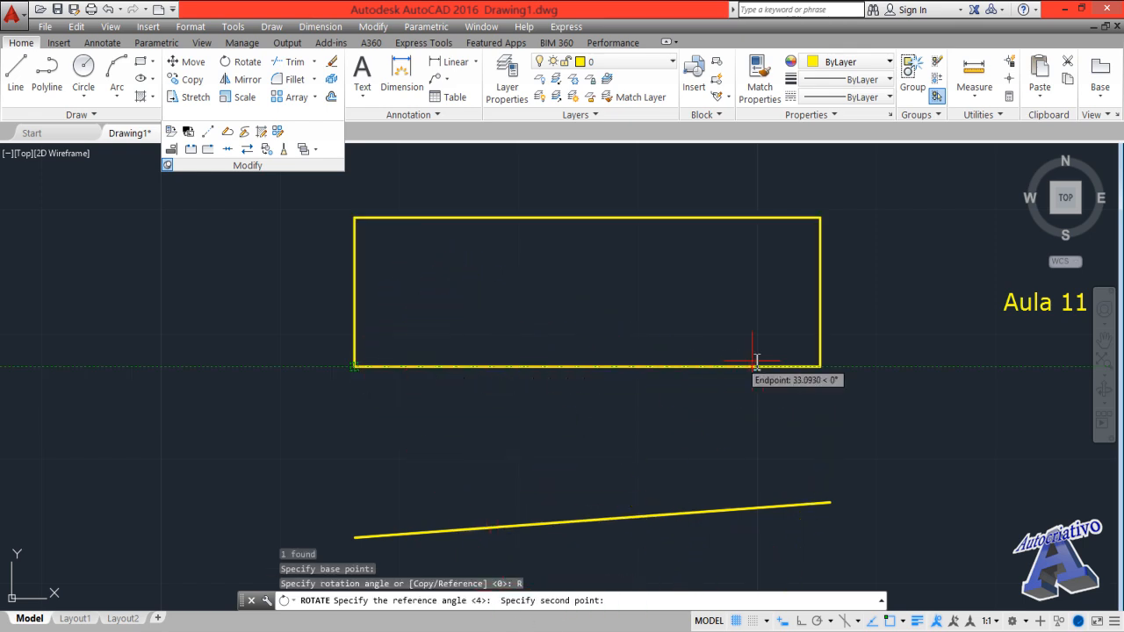
{"action": "left_click", "coordinate": [820, 366]}
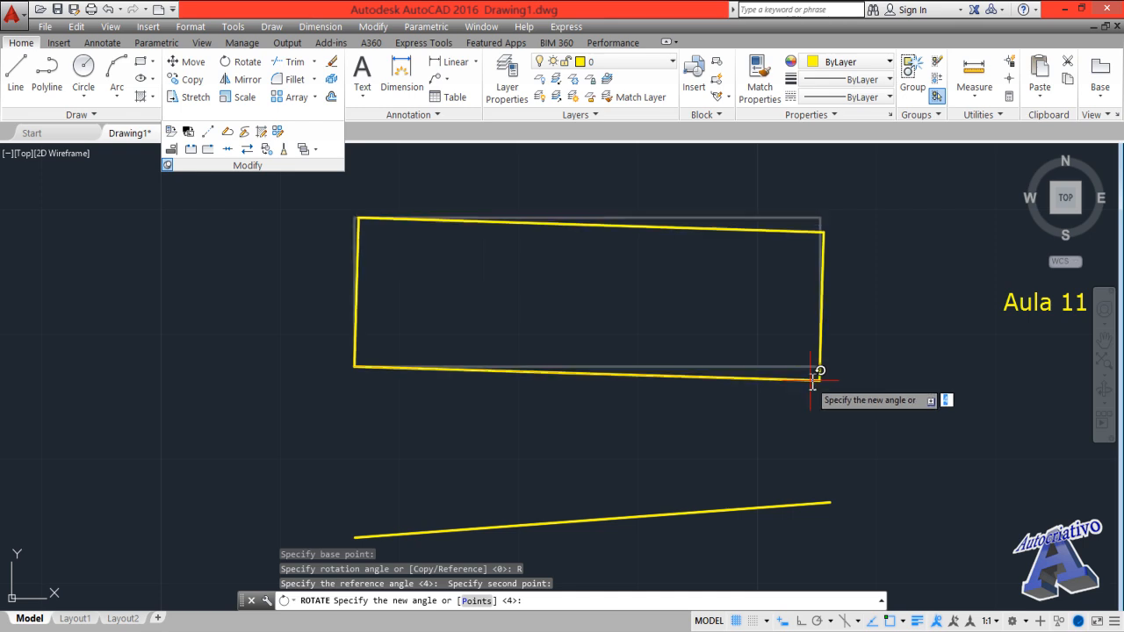
{"action": "left_click", "coordinate": [475, 601]}
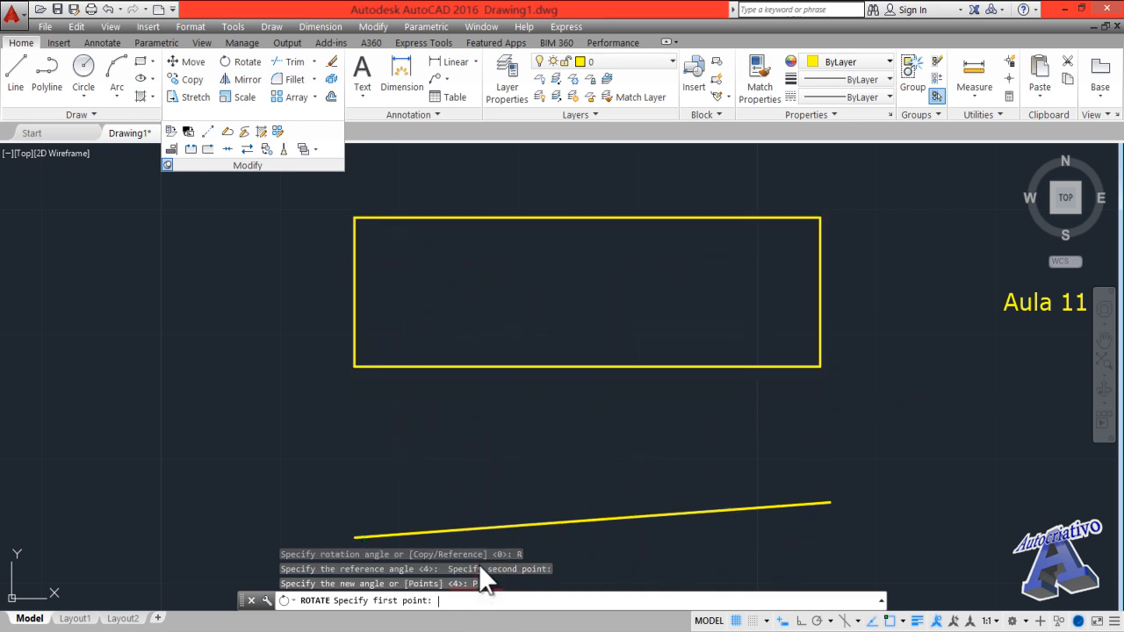
{"action": "left_click", "coordinate": [354, 536]}
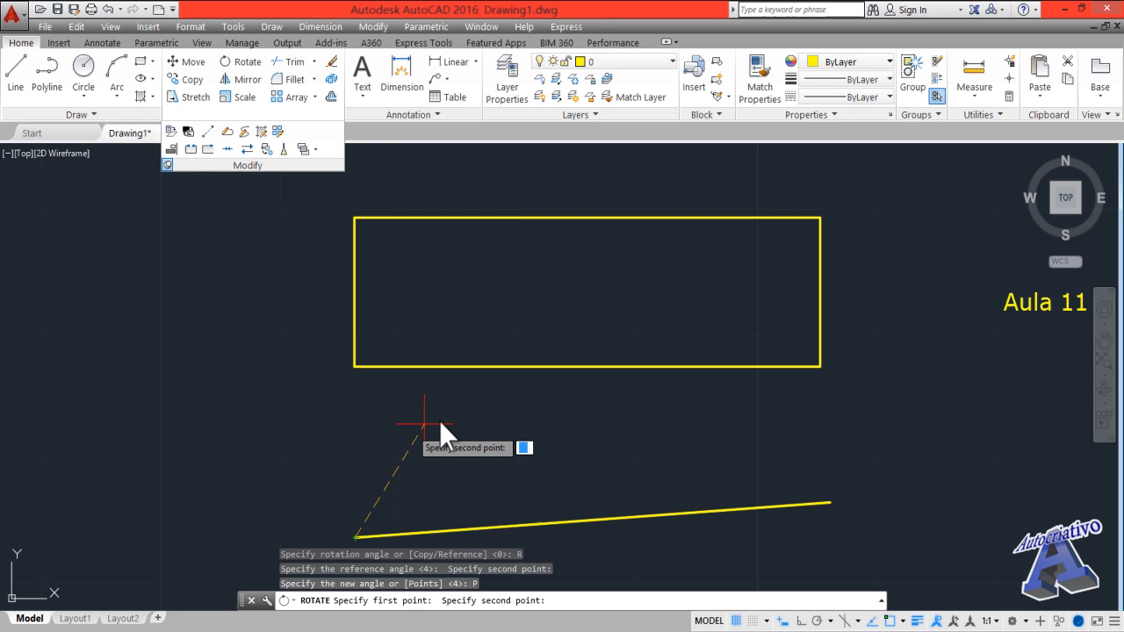
{"action": "left_click", "coordinate": [829, 500]}
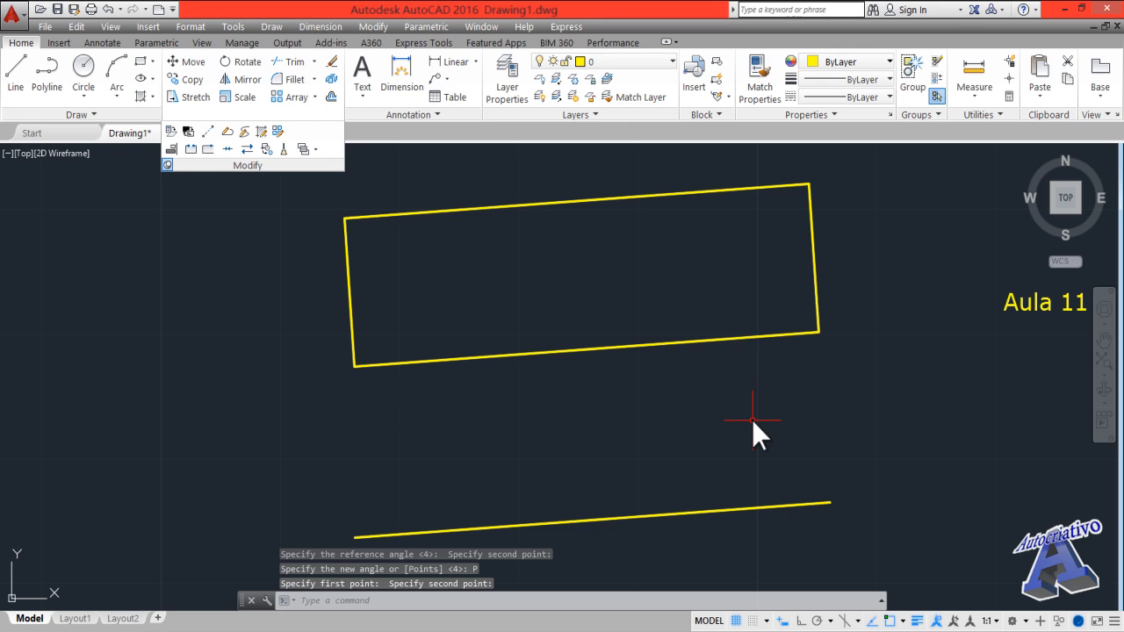
- Erase both the rotated rectangle and the inclined line below it
{"action": "scroll", "coordinate": [751, 420], "scroll_direction": "down", "scroll_amount": 2}
{"action": "middle_click_drag", "start_coordinate": [807, 505], "coordinate": [630, 510]}
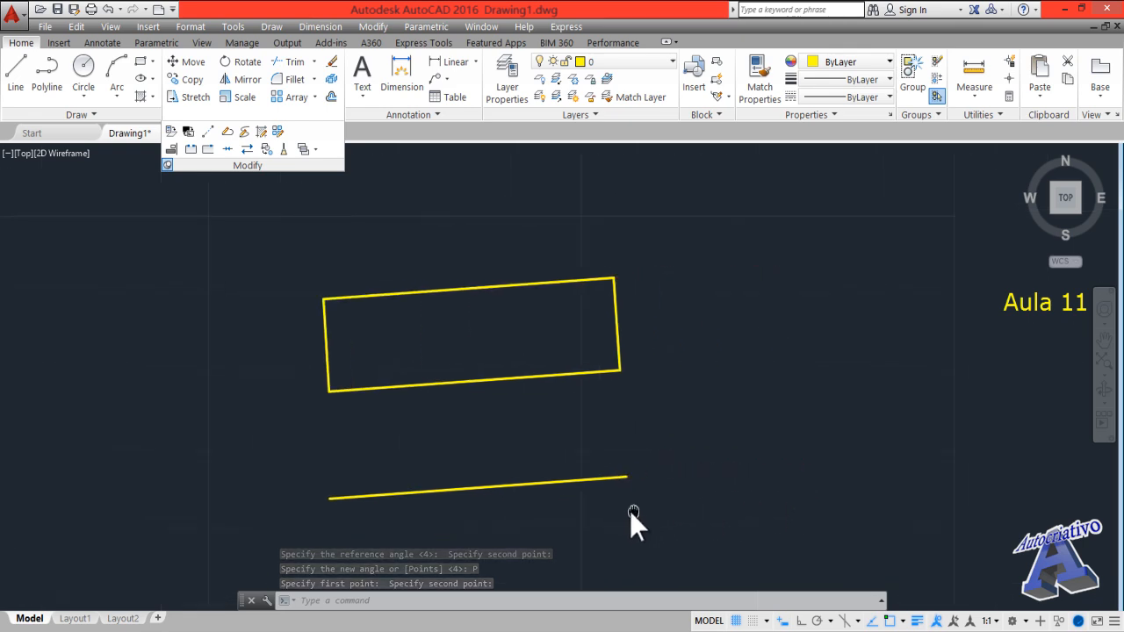
{"action": "left_click", "coordinate": [682, 528]}
{"action": "left_click", "coordinate": [458, 265]}
{"action": "key", "text": "Delete"}
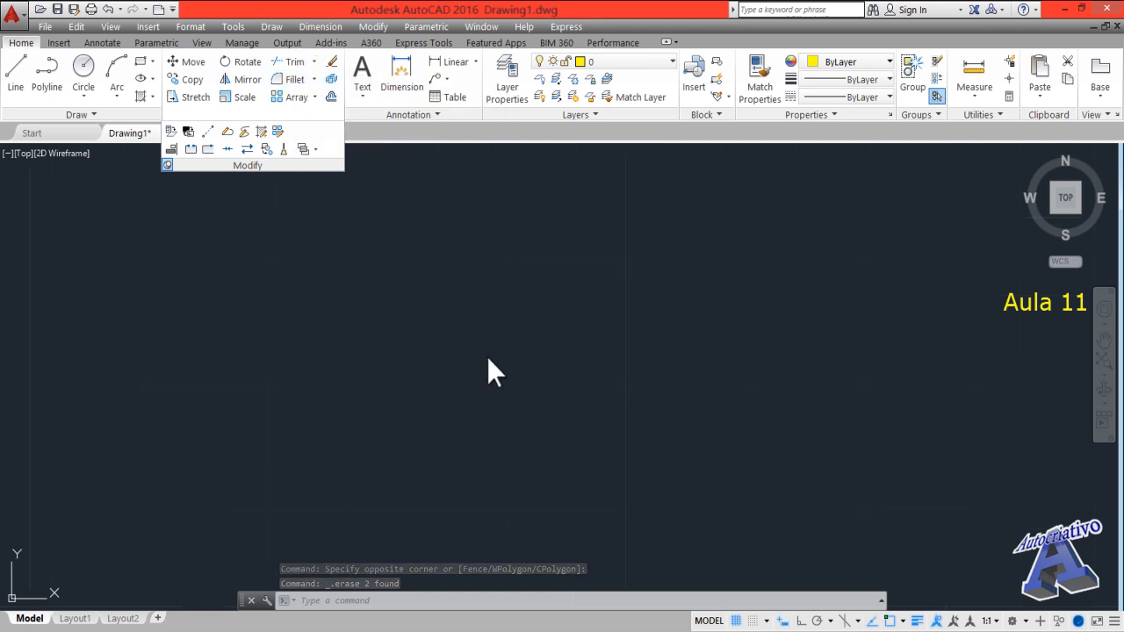
- Try the command aliases M for Move and RO for Rotate at the cursor, cancelling each one
{"action": "middle_click_drag", "start_coordinate": [488, 358], "coordinate": [536, 408]}
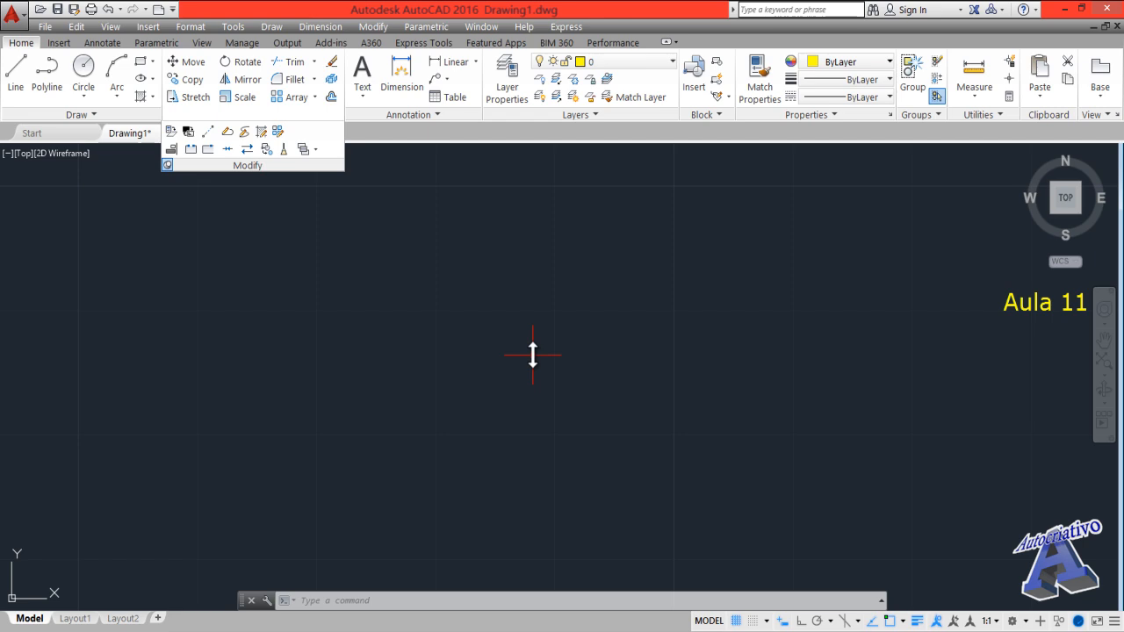
{"action": "type", "text": "M"}
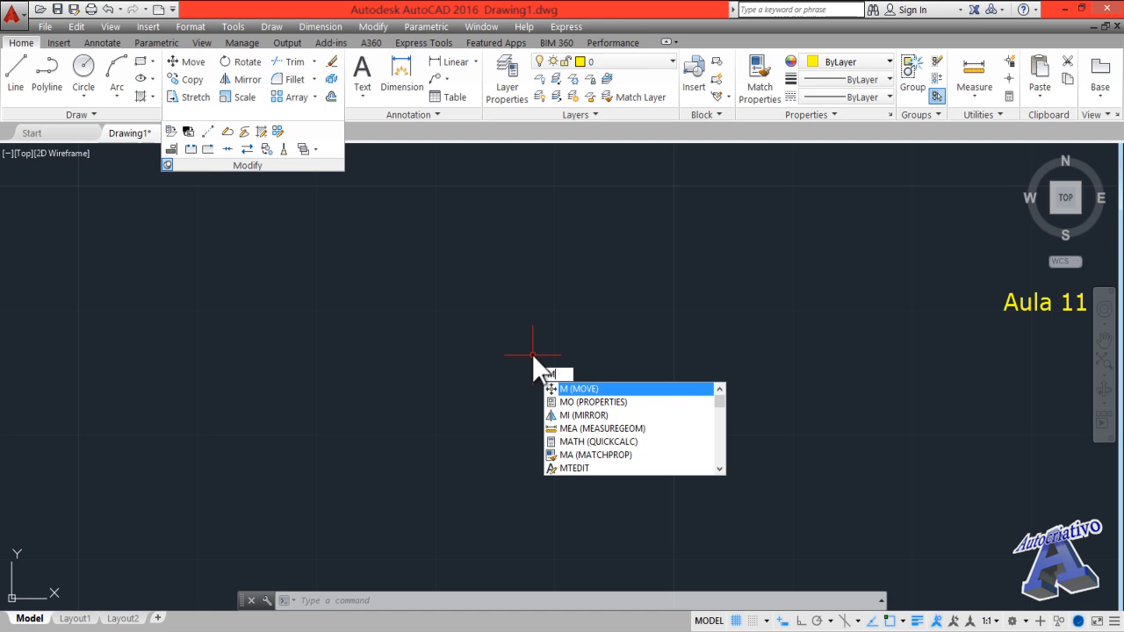
{"action": "key", "text": "Return"}
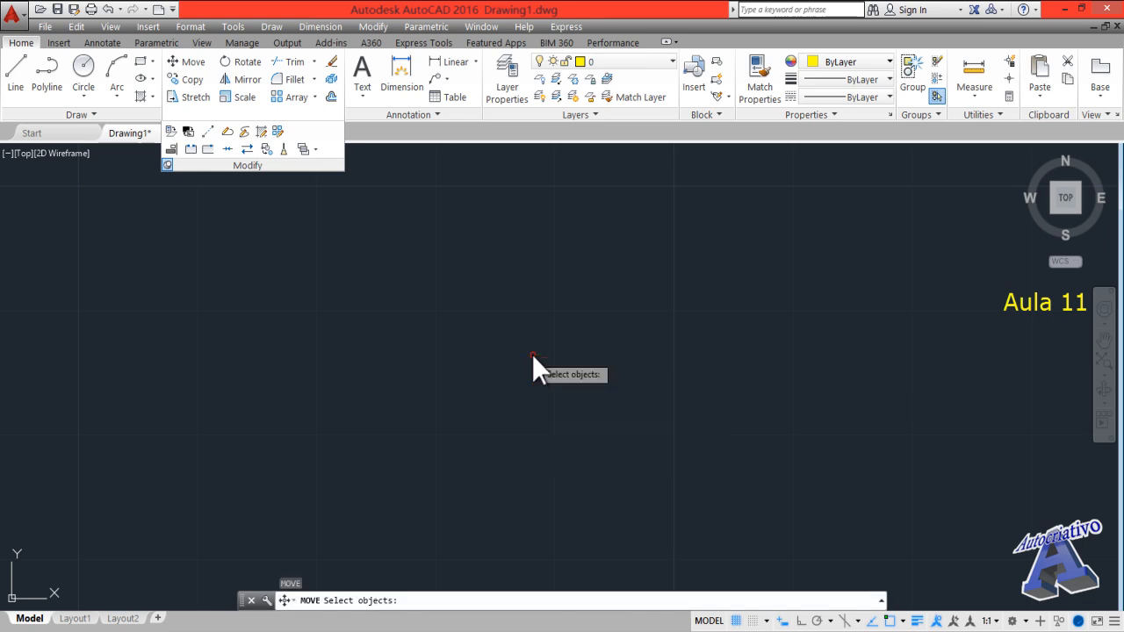
{"action": "key", "text": "Escape"}
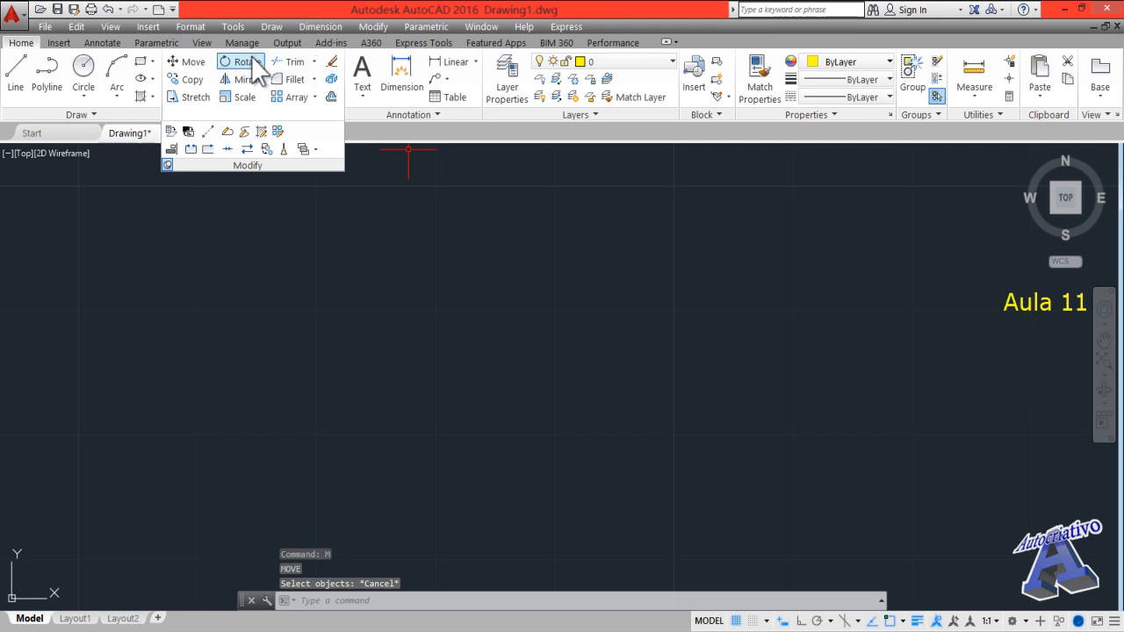
{"action": "type", "text": "r"}
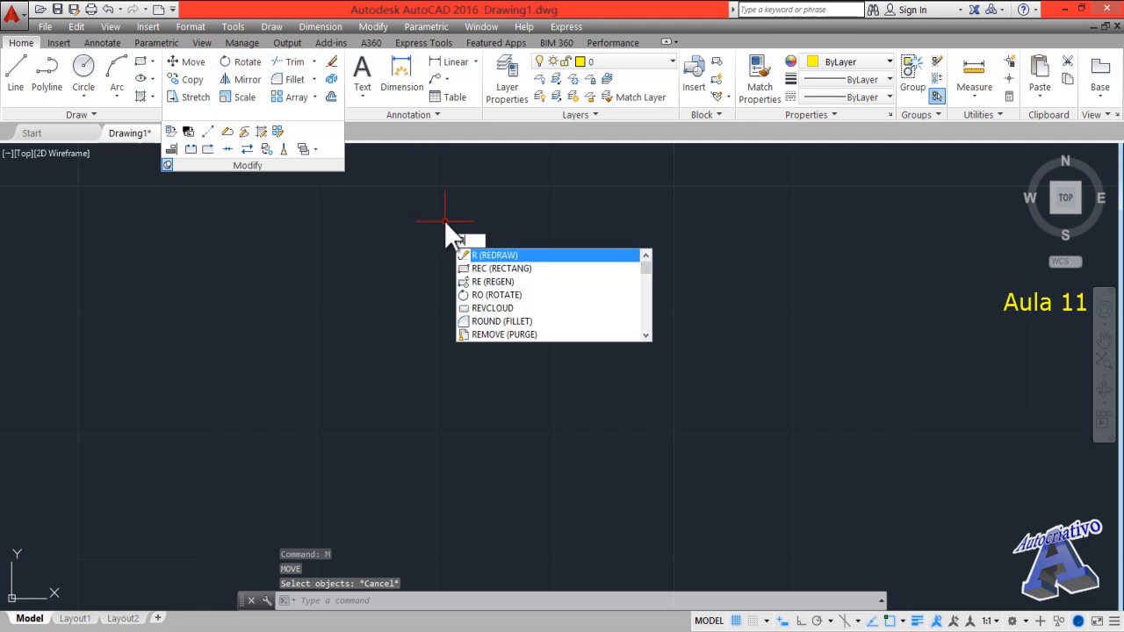
{"action": "type", "text": "o"}
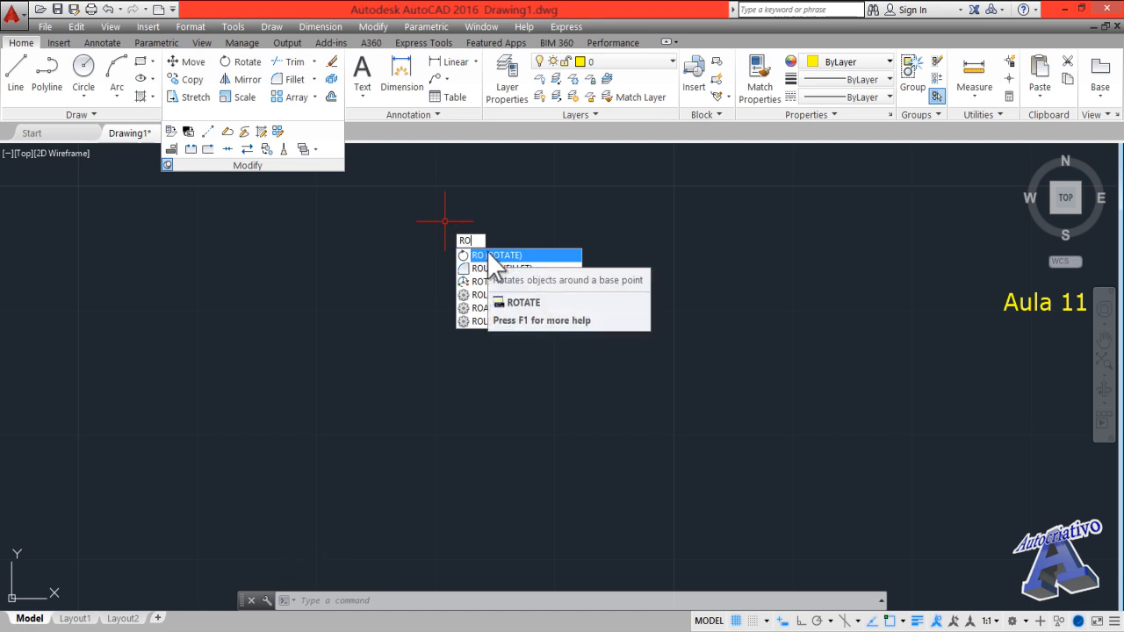
{"action": "key", "text": "Escape"}
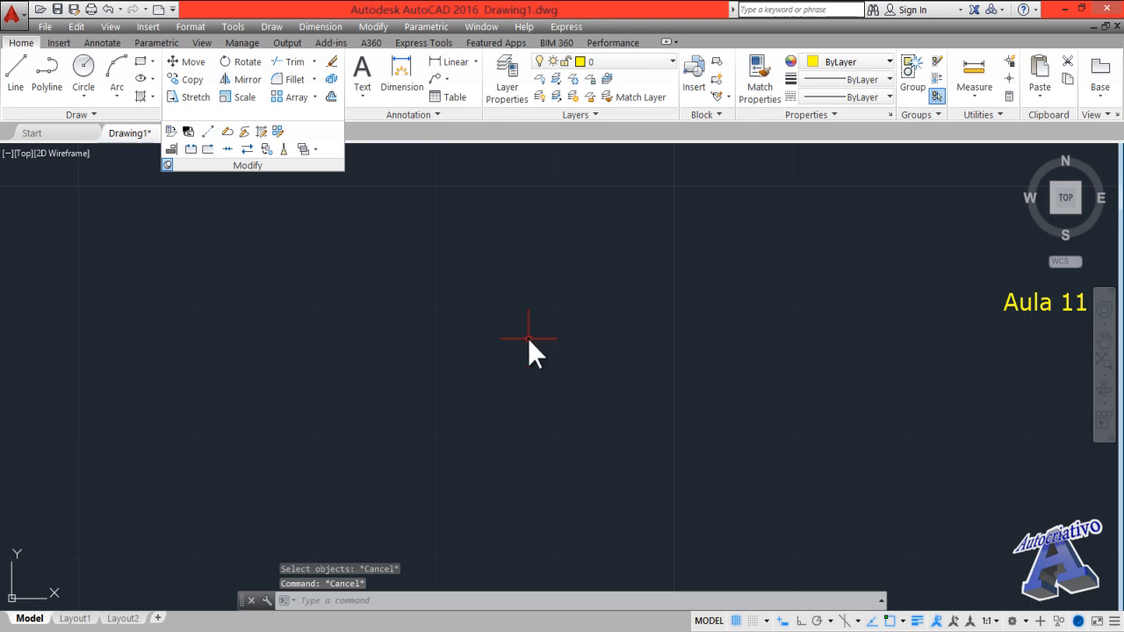
- Look up the alias TR for the Trim command at the cursor and cancel it
{"action": "type", "text": "TR"}
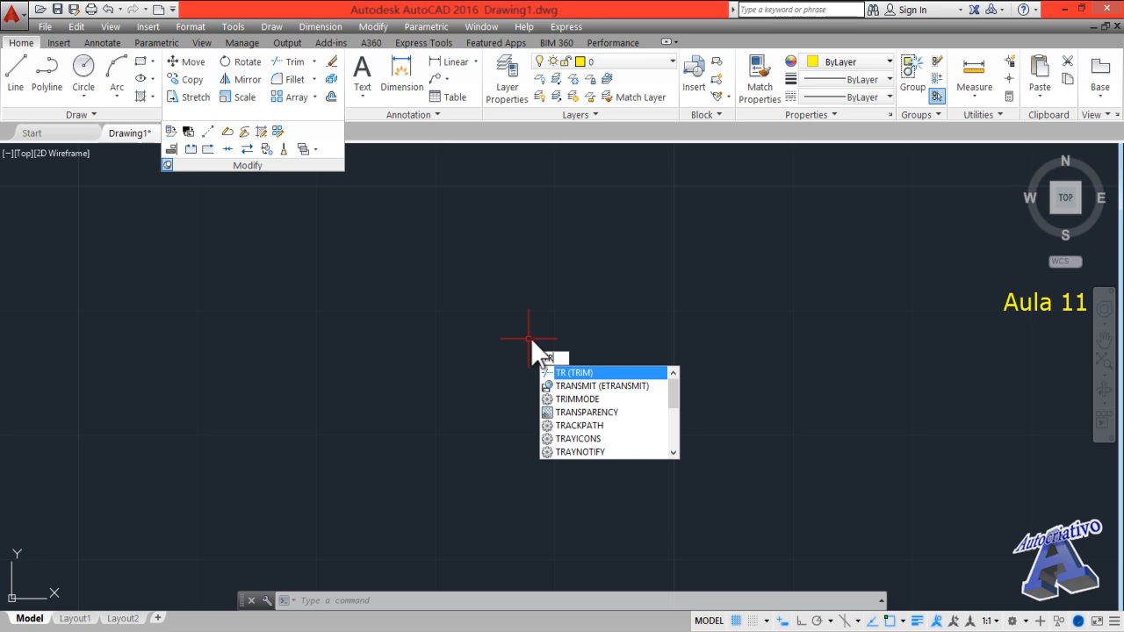
{"action": "key", "text": "Escape"}
{"action": "key", "text": "Escape"}
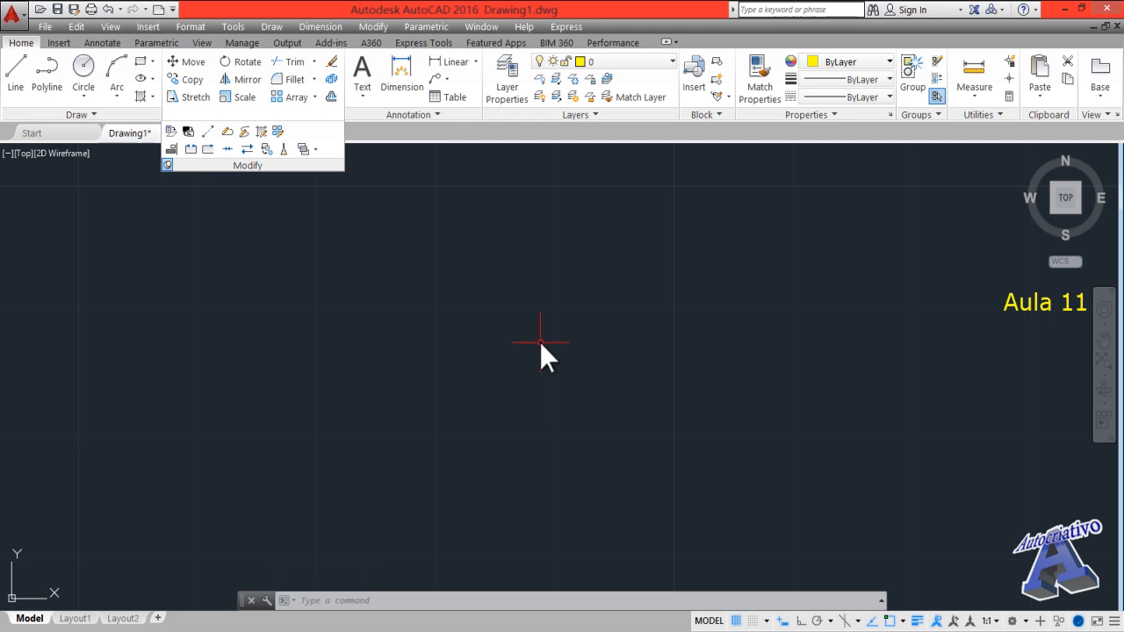
- Look up the Polyline command with the entry POLI and with its alias PL, without running it
{"action": "type", "text": "POLI"}
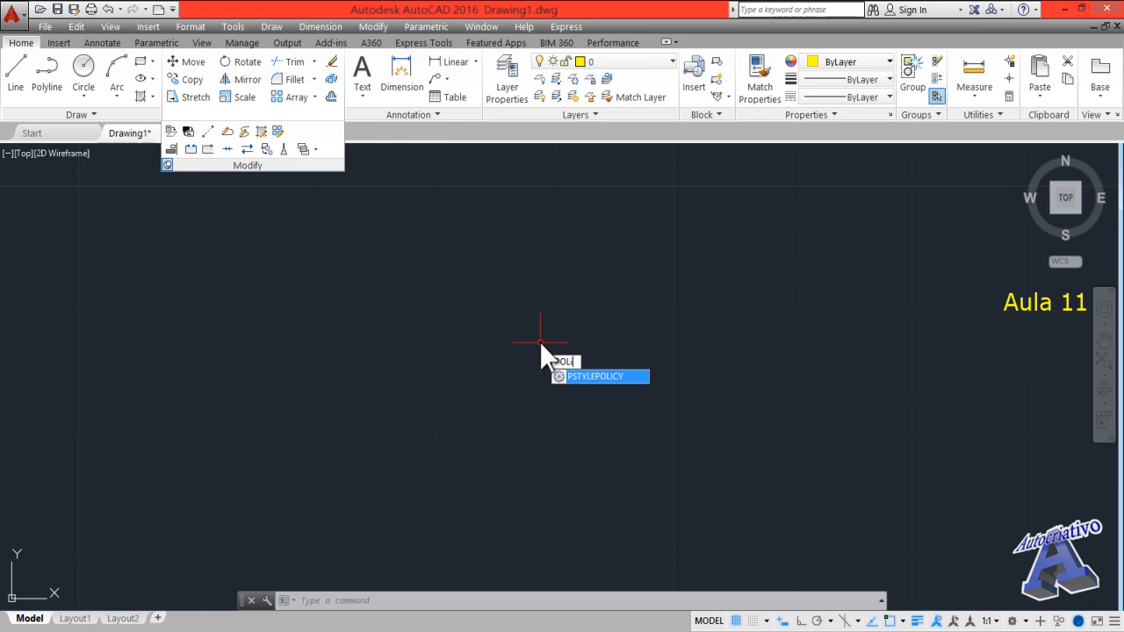
{"action": "key", "text": "BackSpace"}
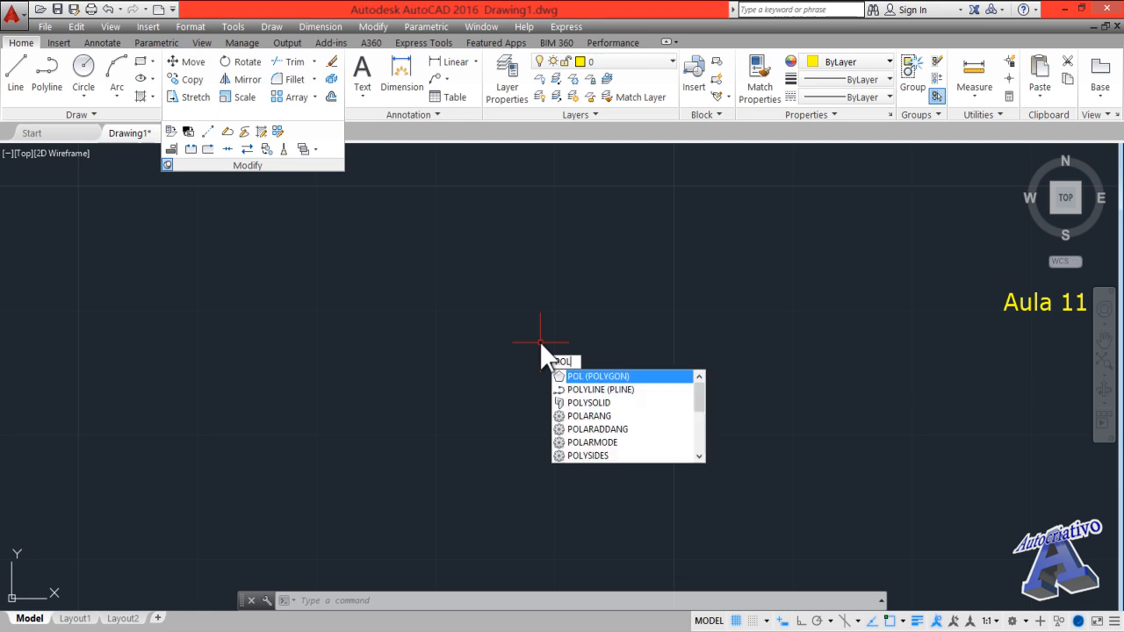
{"action": "key", "text": "BackSpace"}
{"action": "key", "text": "BackSpace"}
{"action": "key", "text": "BackSpace"}
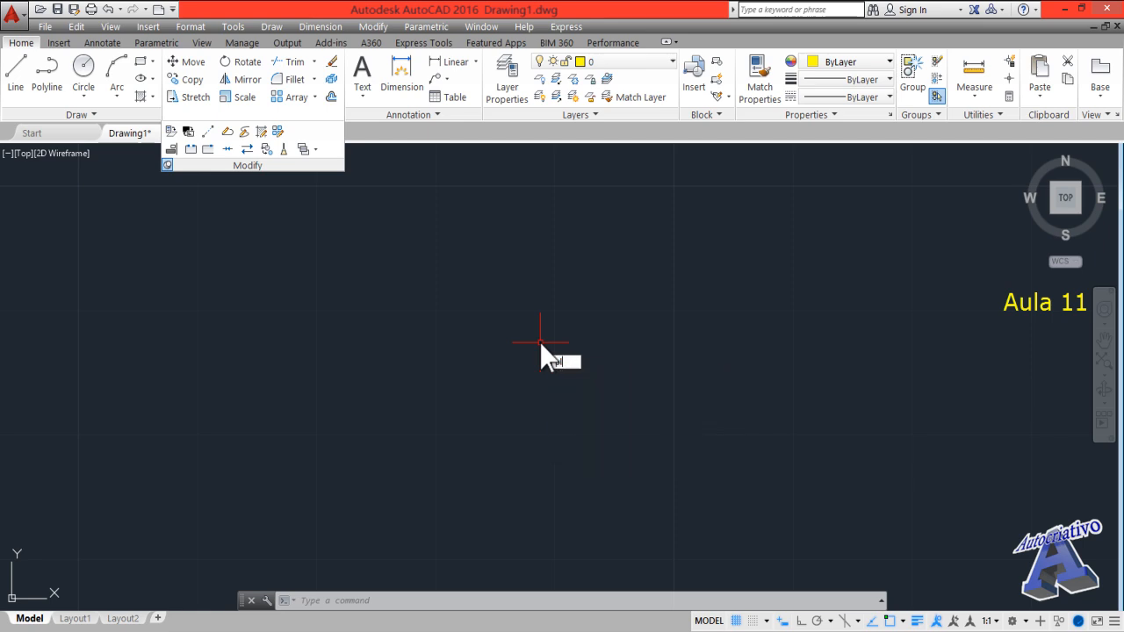
{"action": "type", "text": "PL"}
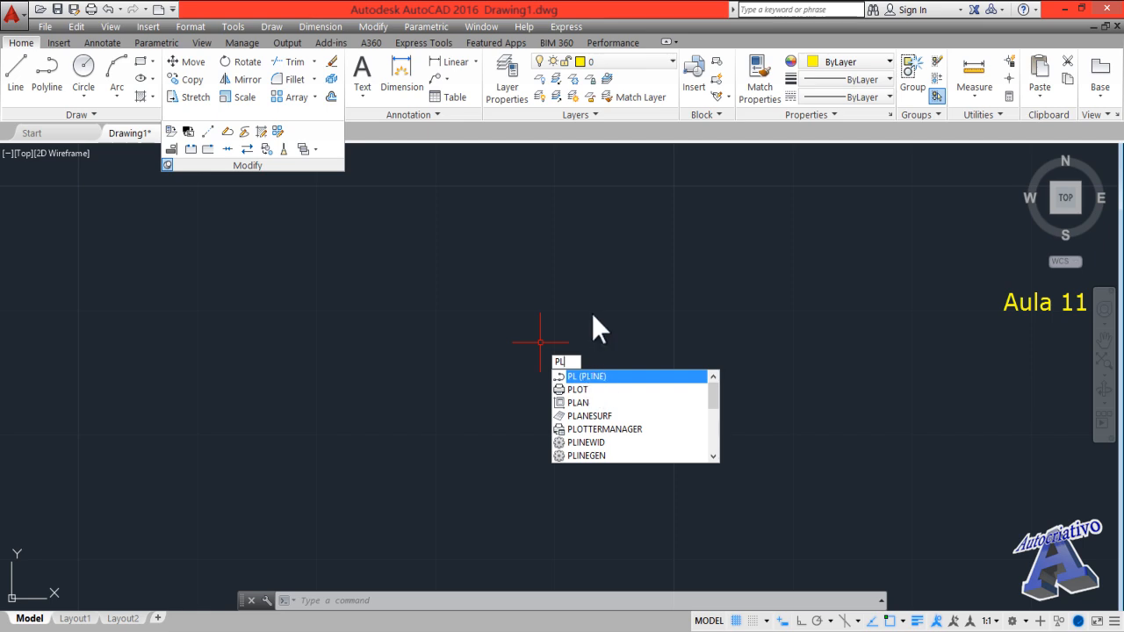
{"action": "left_click", "coordinate": [593, 316]}
{"action": "left_click", "coordinate": [570, 301]}
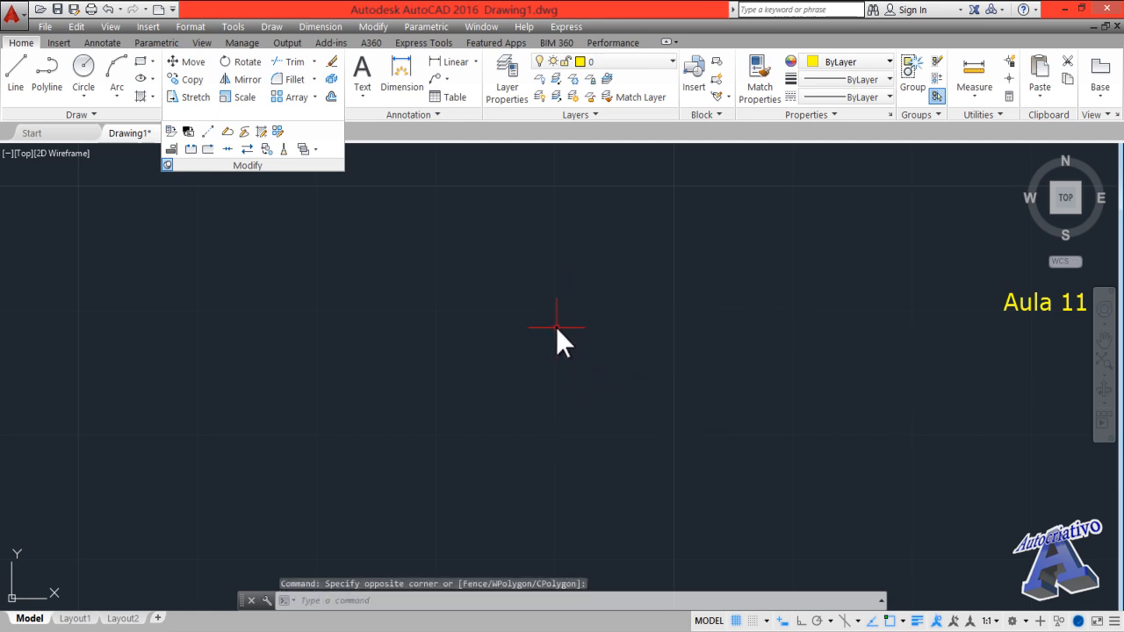
- Look up the aliases CO and CP for the Copy command at the cursor, without running it
{"action": "type", "text": "co"}
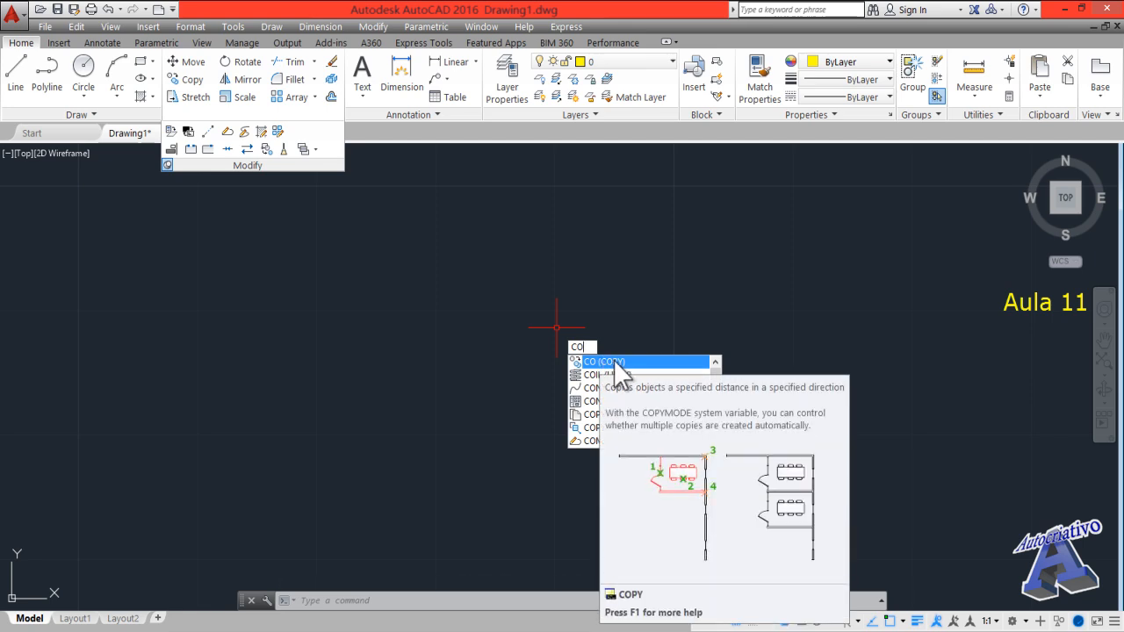
{"action": "key", "text": "BackSpace"}
{"action": "type", "text": "CP"}
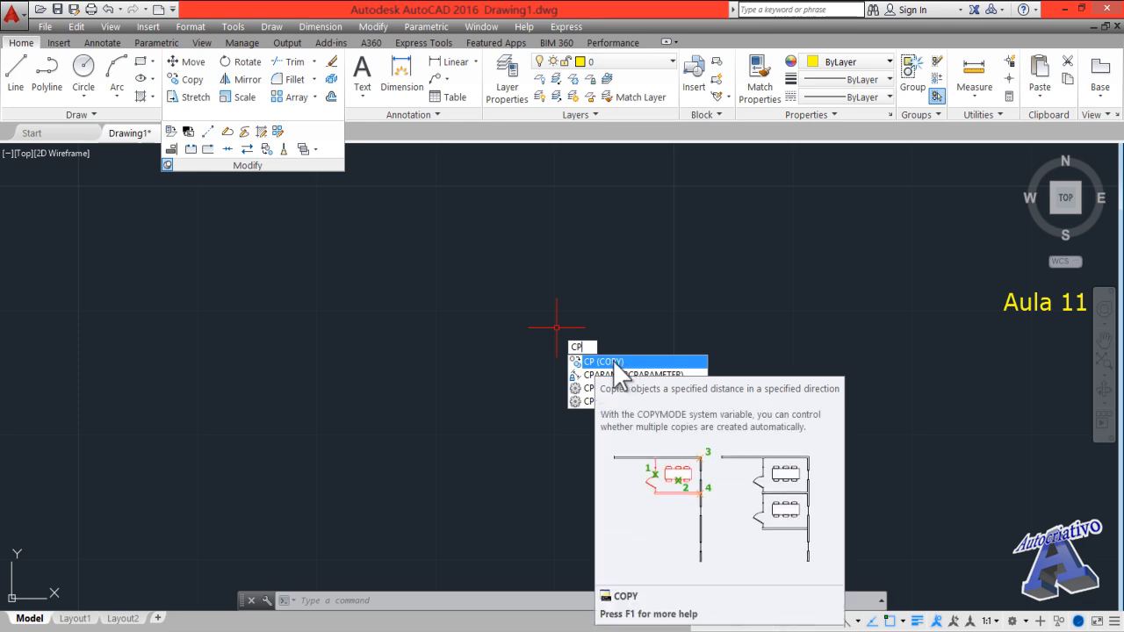
{"action": "left_click", "coordinate": [640, 310]}
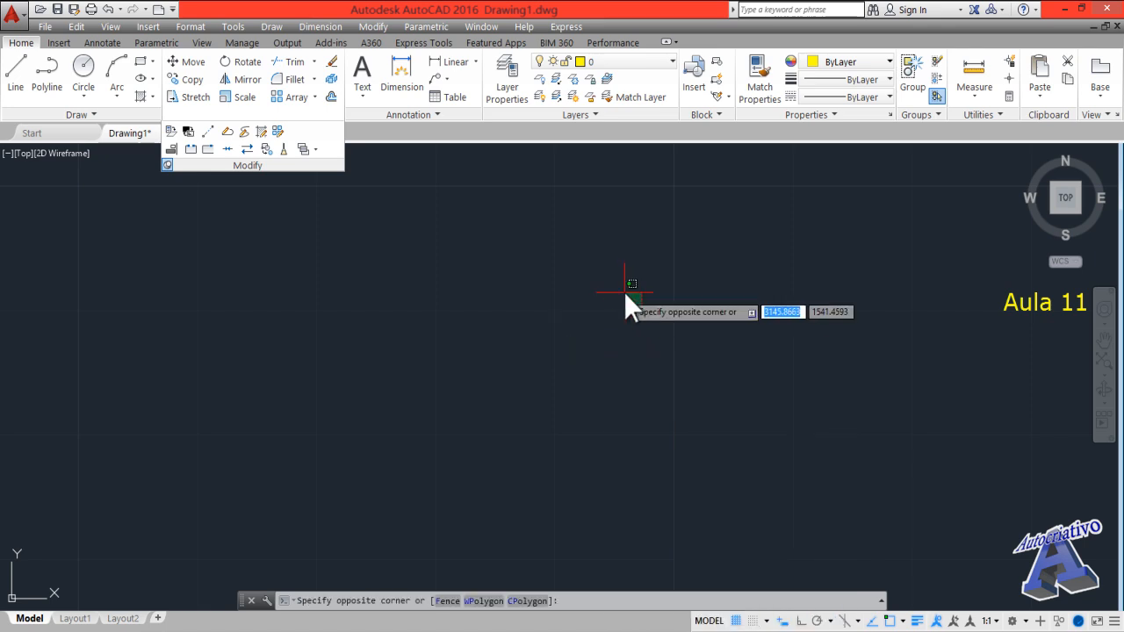
{"action": "left_click", "coordinate": [624, 293]}
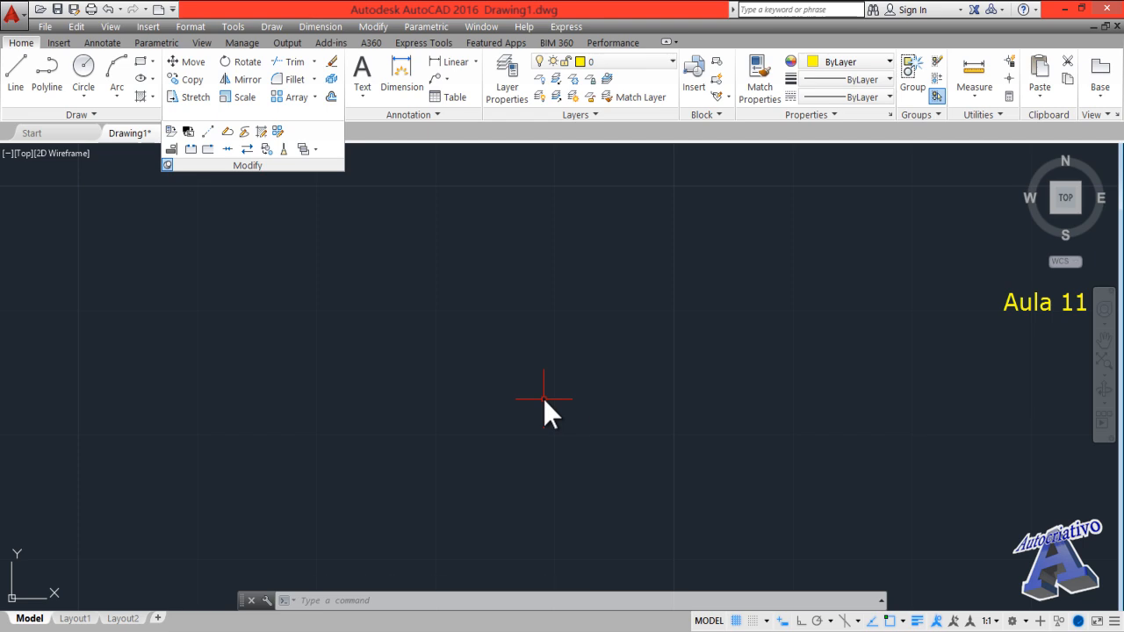
- Look up the commands suggested for the alias L at the cursor and cancel the entry
{"action": "type", "text": "l"}
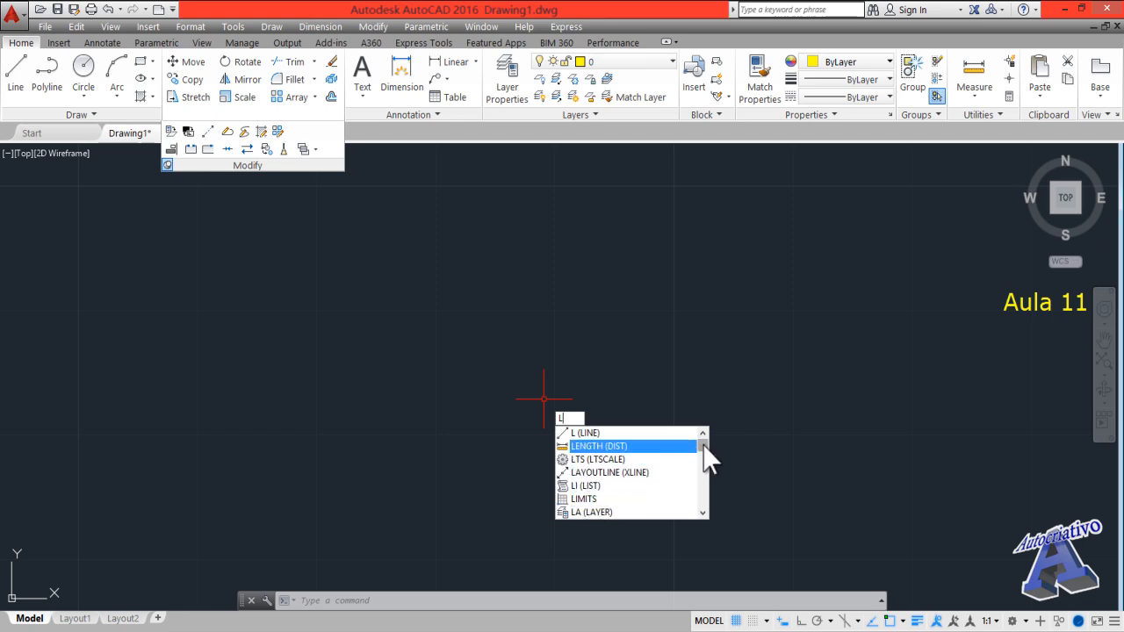
{"action": "mouse_move", "coordinate": [703, 443]}
{"action": "left_mouse_down"}
{"action": "mouse_move", "coordinate": [703, 499]}
{"action": "mouse_move", "coordinate": [705, 428]}
{"action": "left_mouse_up"}
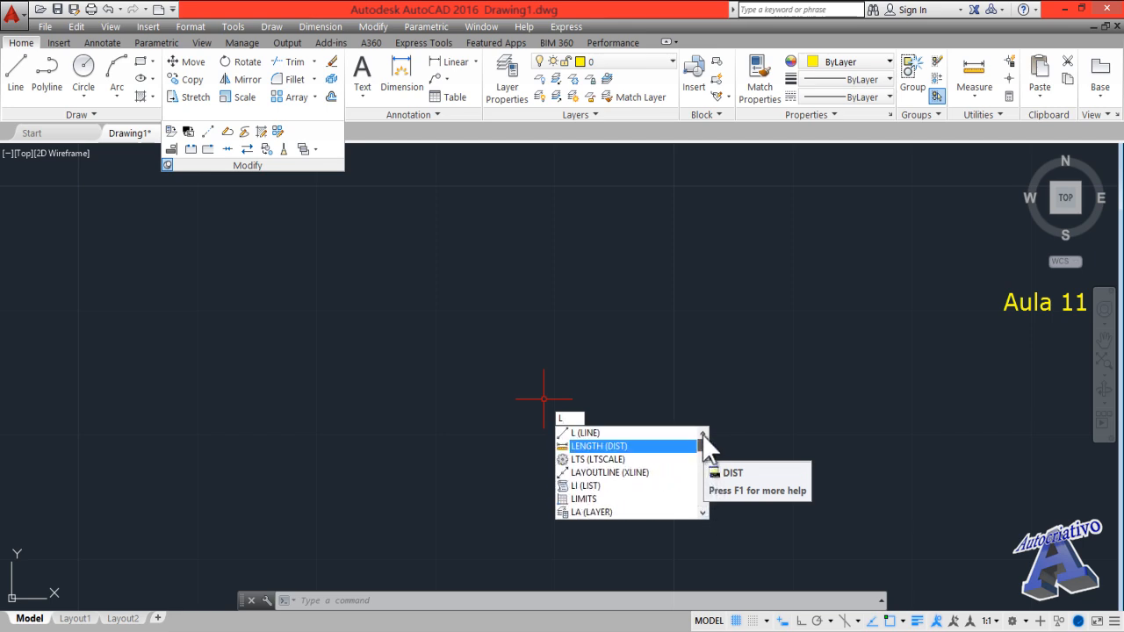
{"action": "left_click", "coordinate": [673, 383]}
{"action": "key", "text": "Escape"}
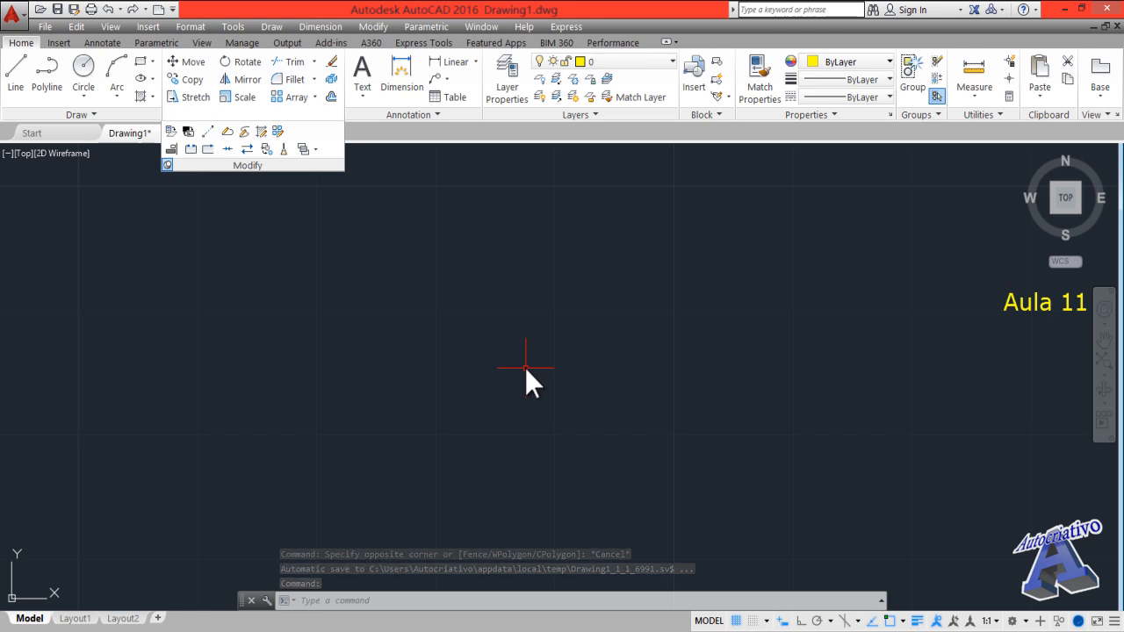
- Draw a vertical line about 23.5 units long downwards with the Line alias L and Ortho on
{"action": "type", "text": "l"}
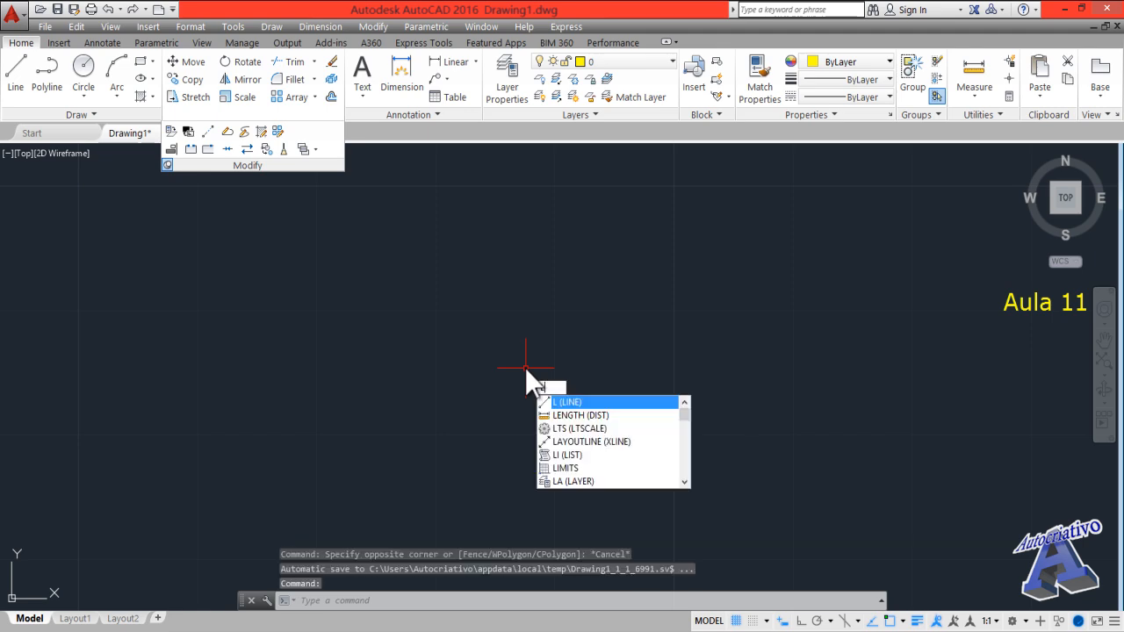
{"action": "key", "text": "Return"}
{"action": "left_click", "coordinate": [518, 264]}
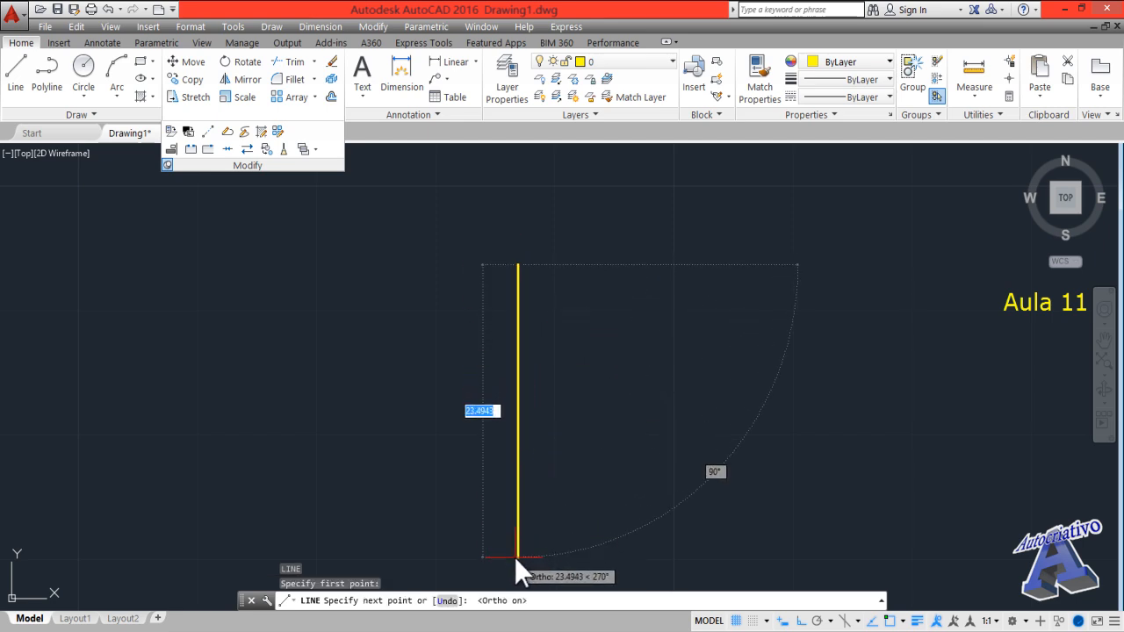
{"action": "key", "text": "F8"}
{"action": "left_click", "coordinate": [514, 557]}
{"action": "key", "text": "Return"}
- Draw a second vertical line to the right of the first, with its ends level with the first line's ends
{"action": "key", "text": "Return"}
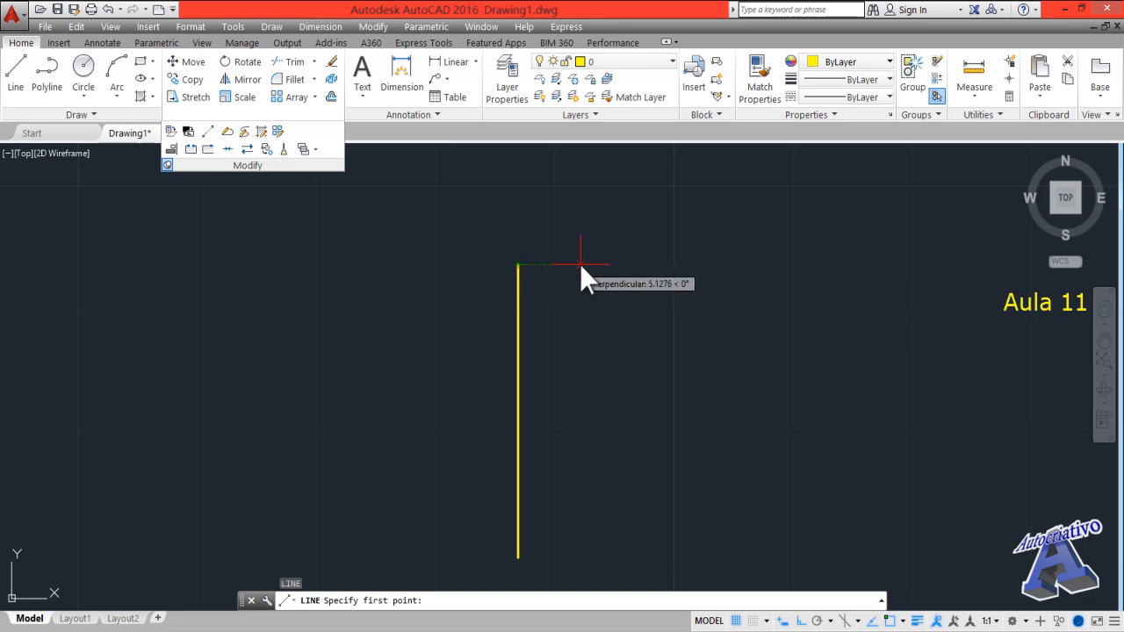
{"action": "left_click", "coordinate": [602, 264]}
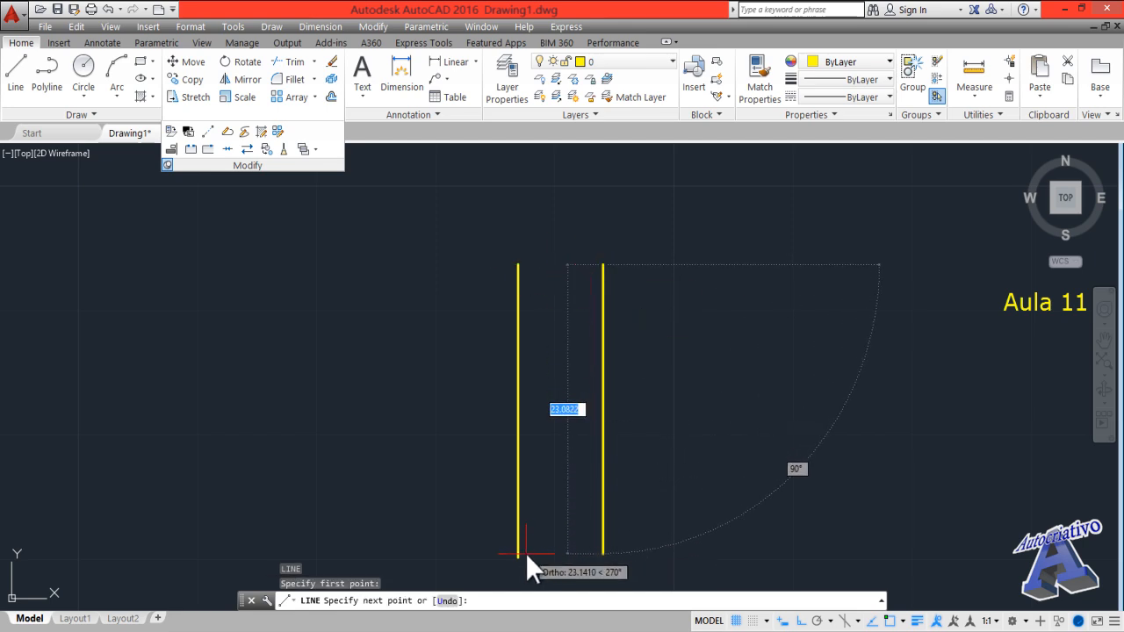
{"action": "left_click", "coordinate": [602, 556]}
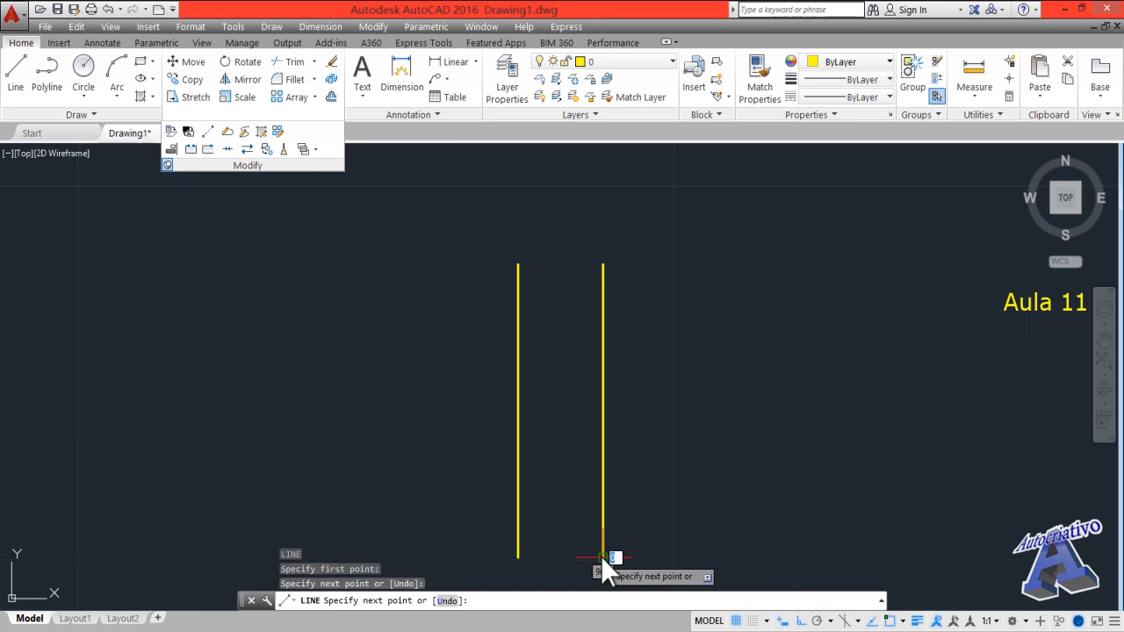
{"action": "key", "text": "Return"}
{"action": "middle_click_drag", "start_coordinate": [631, 512], "coordinate": [529, 471]}
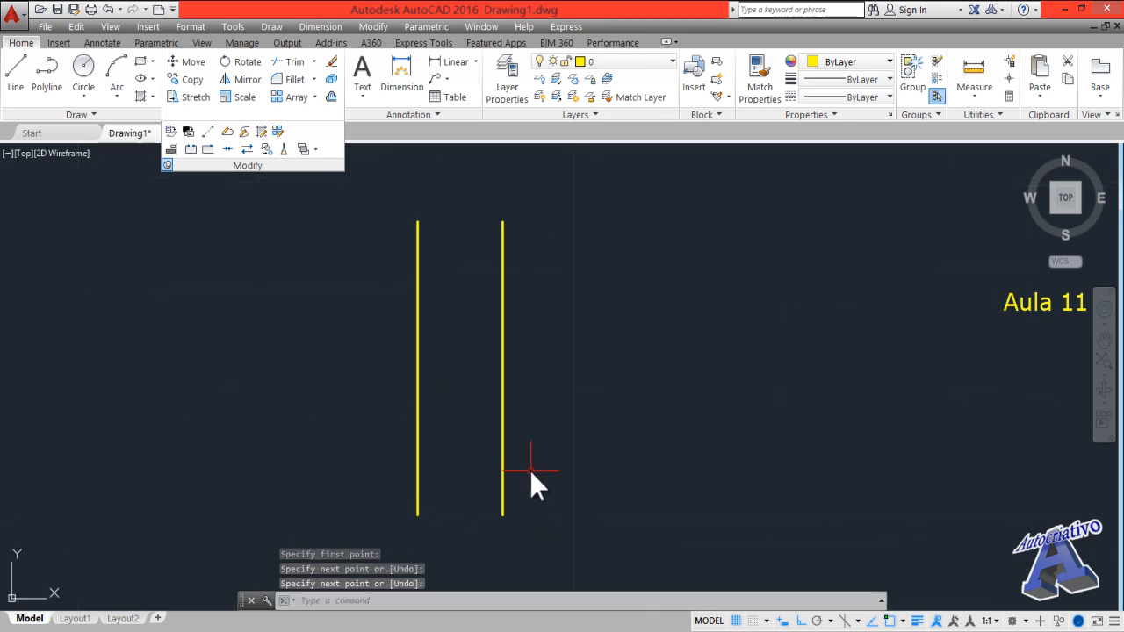
- Draw a third vertical line to the right of the second, level with the other two at both ends
{"action": "key", "text": "Return"}
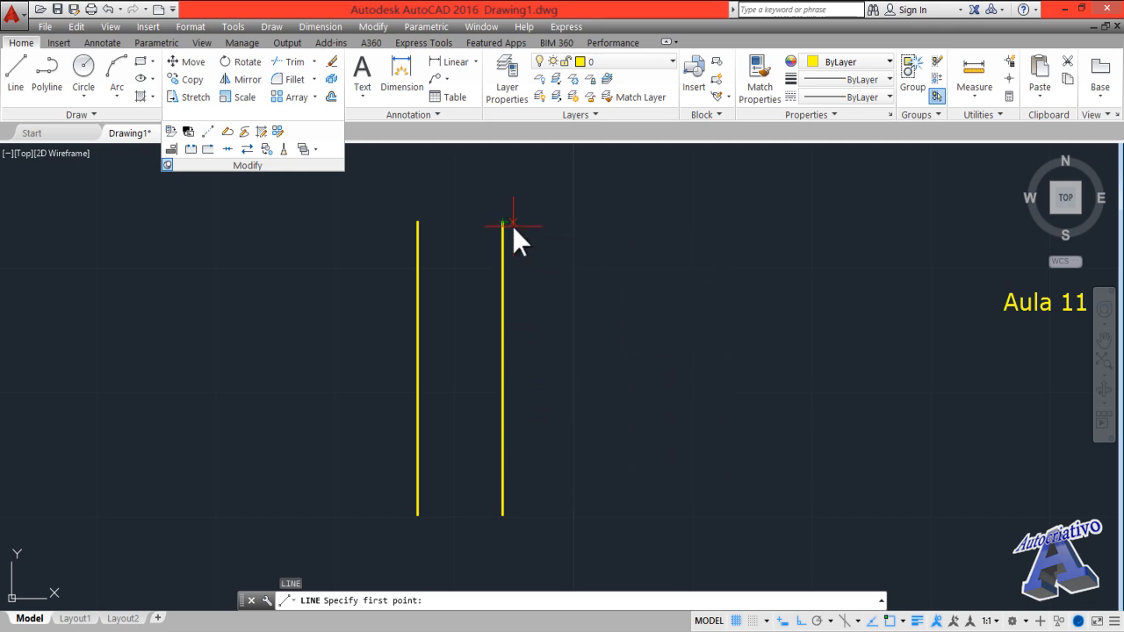
{"action": "left_click", "coordinate": [577, 223]}
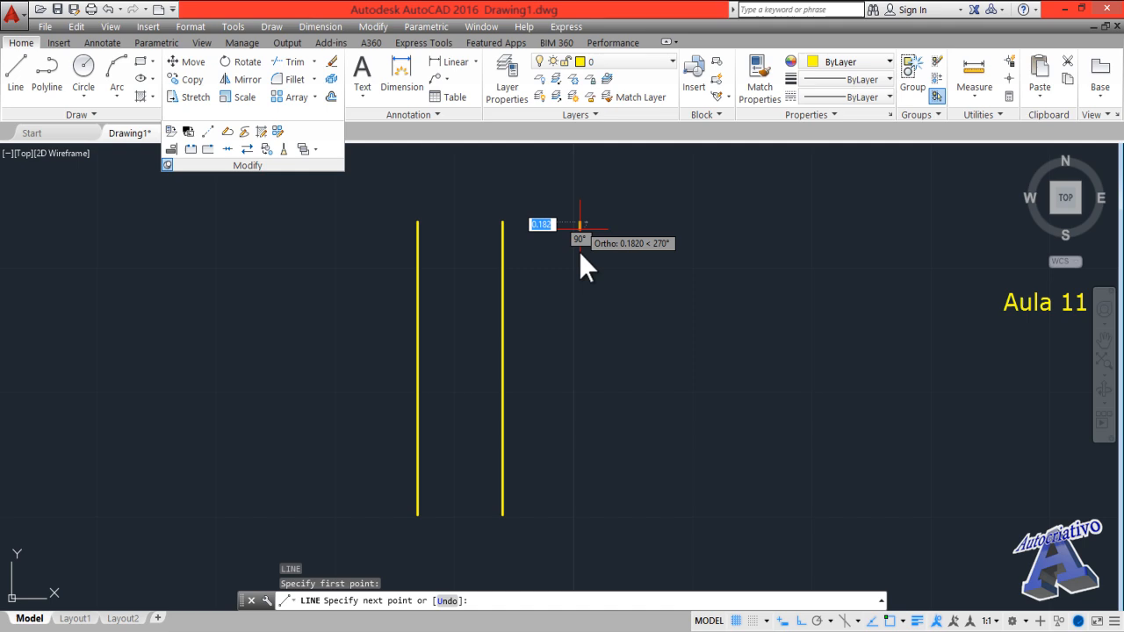
{"action": "left_click", "coordinate": [581, 514]}
{"action": "key", "text": "Return"}
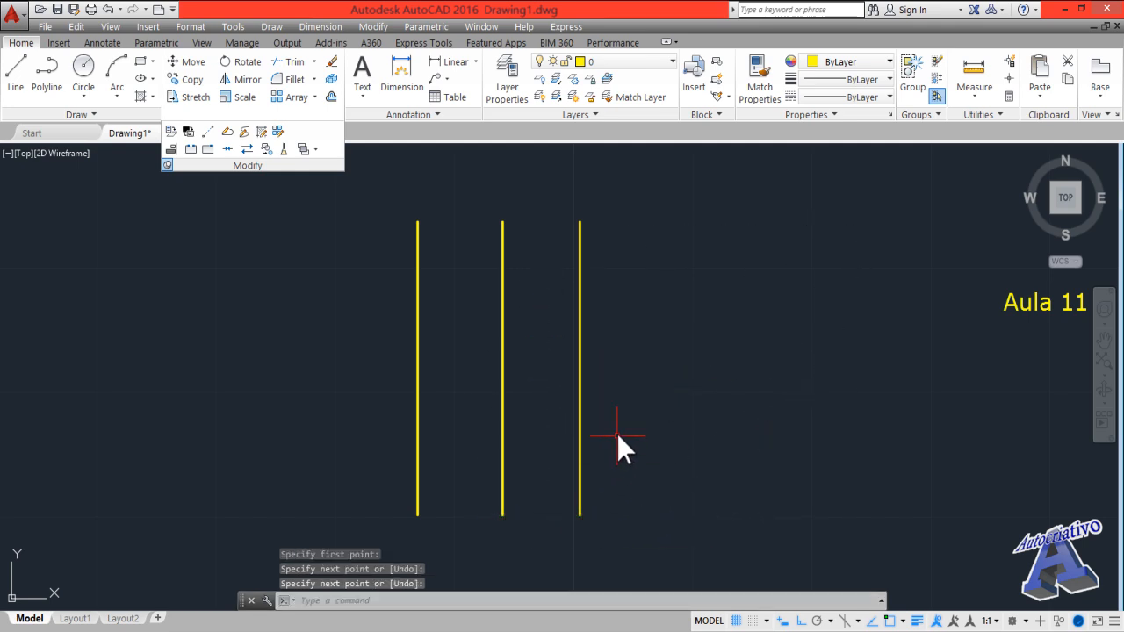
- Copy the three vertical lines about 29.5 units to the right with the alias CO, from the leftmost line's lower endpoint
{"action": "left_click", "coordinate": [711, 446]}
{"action": "left_click", "coordinate": [372, 355]}
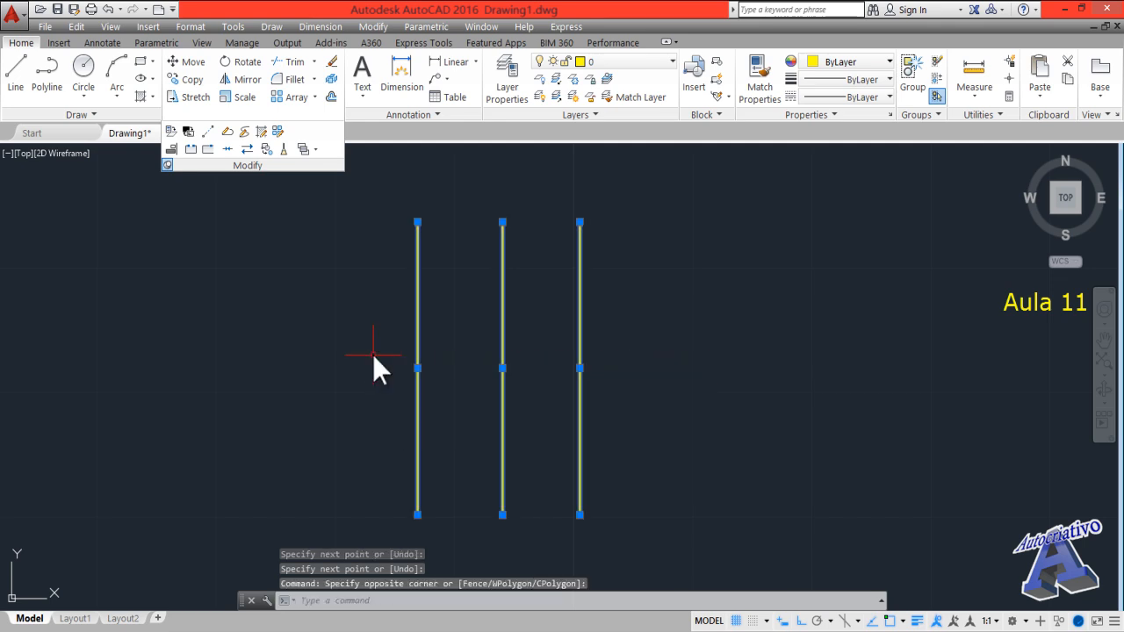
{"action": "type", "text": "CO"}
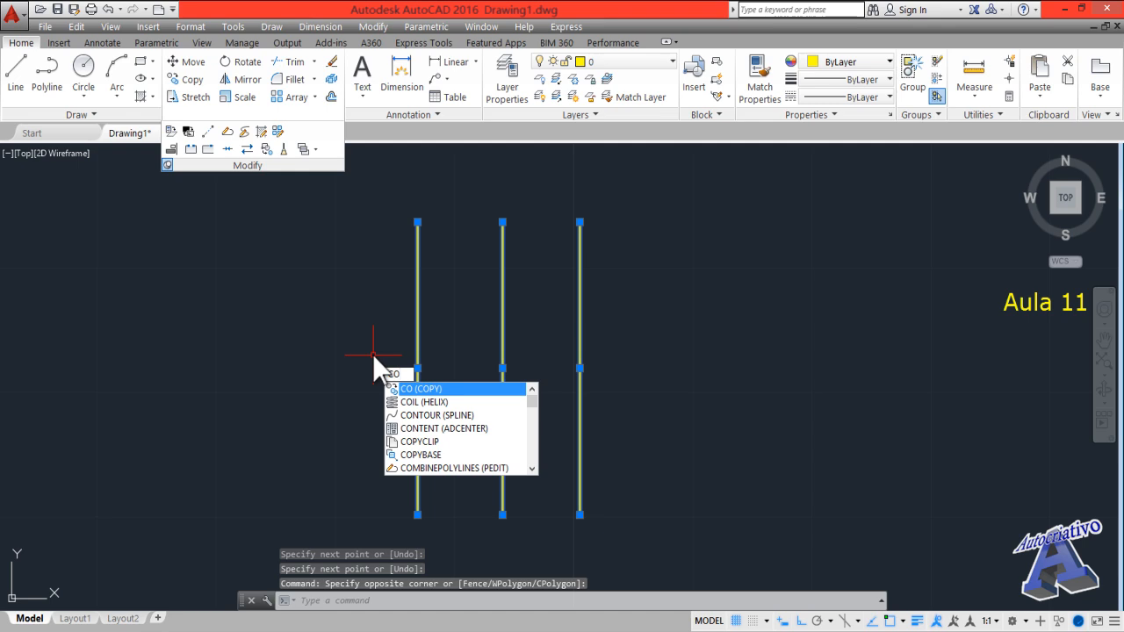
{"action": "key", "text": "Return"}
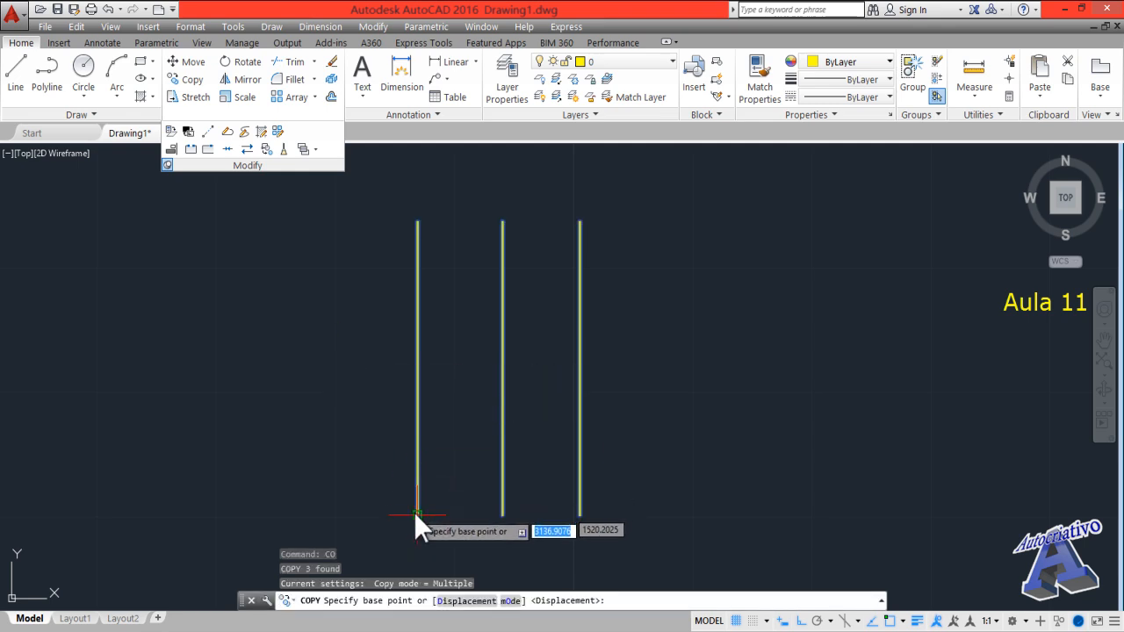
{"action": "left_click", "coordinate": [416, 515]}
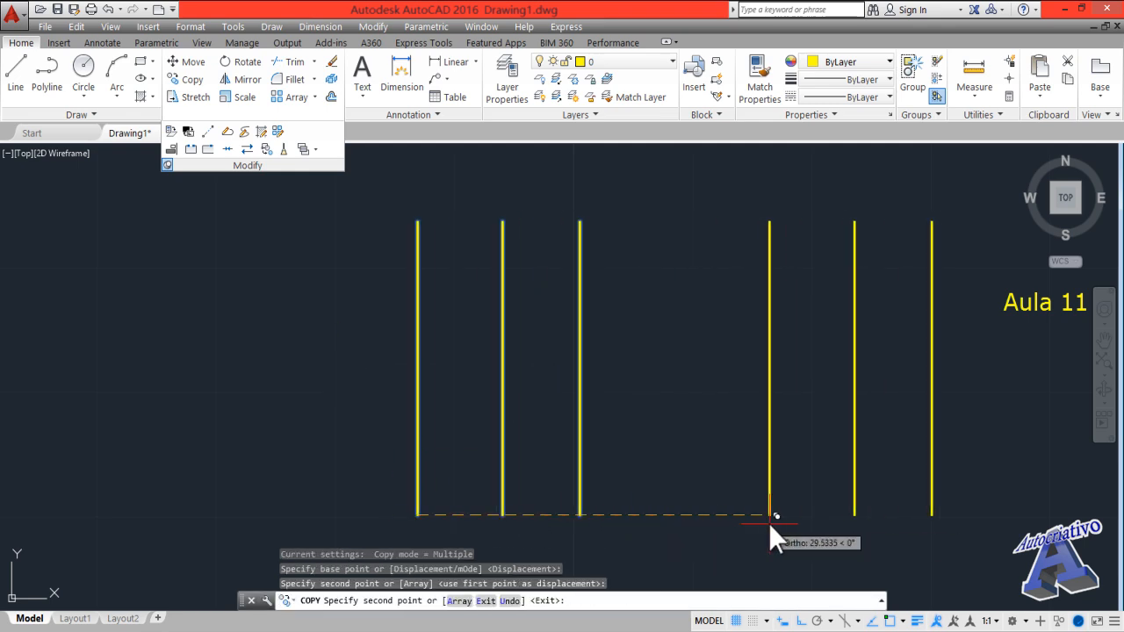
{"action": "key", "text": "Escape"}
- Rotate the three copied lines to horizontal at 270° with the alias RO, about the rightmost line's lower endpoint
{"action": "middle_click_drag", "start_coordinate": [762, 518], "coordinate": [540, 500]}
{"action": "left_click", "coordinate": [800, 470]}
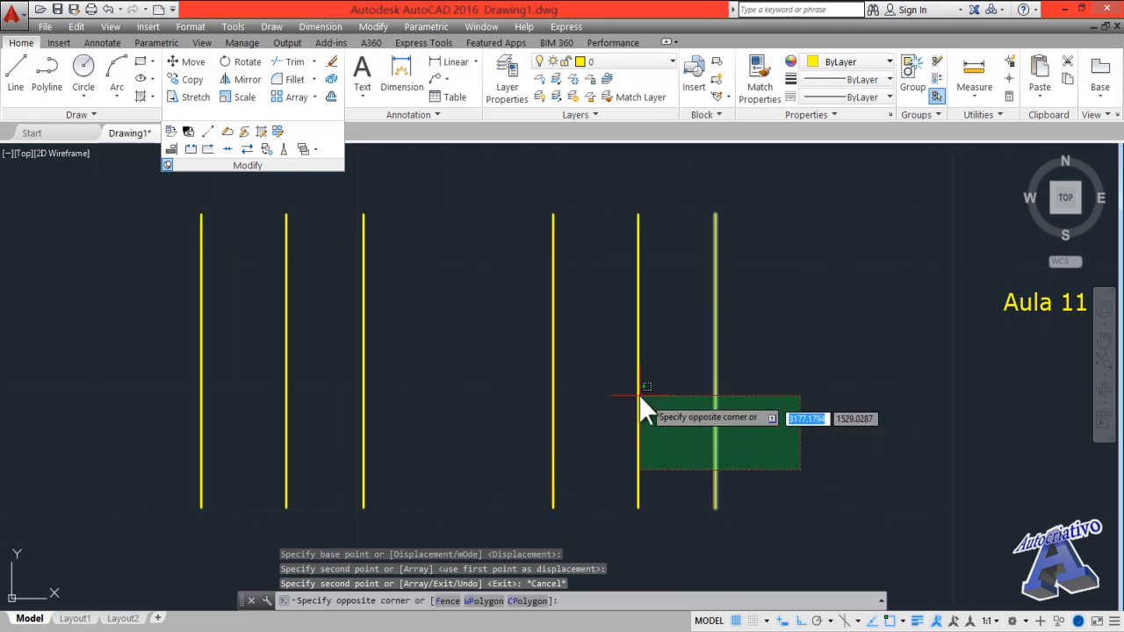
{"action": "left_click", "coordinate": [522, 321]}
{"action": "type", "text": "RO"}
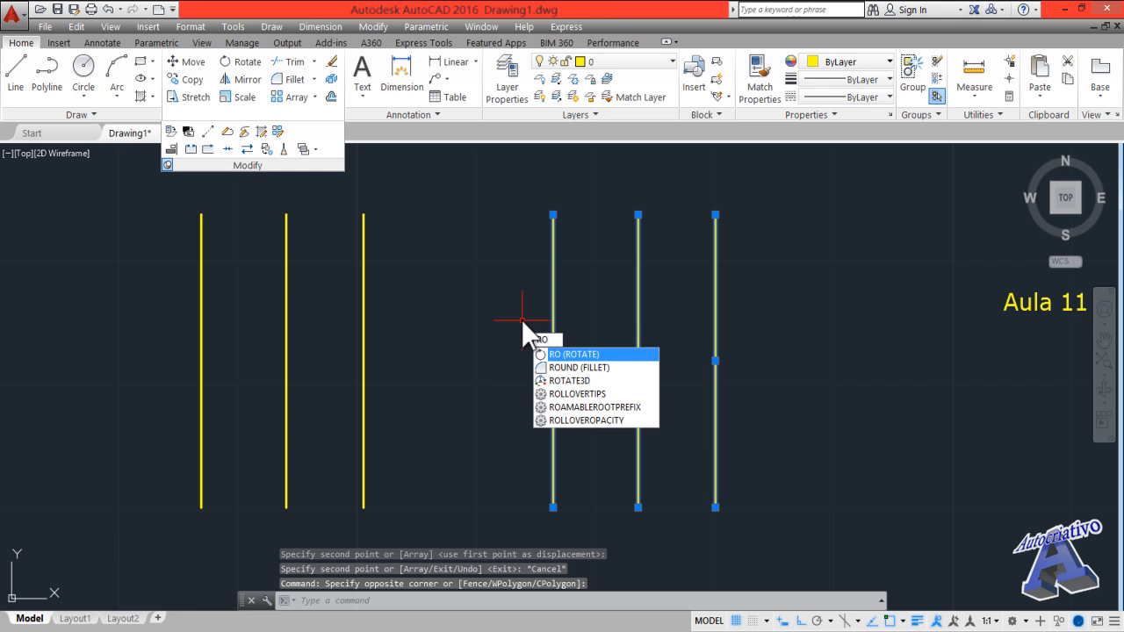
{"action": "key", "text": "Return"}
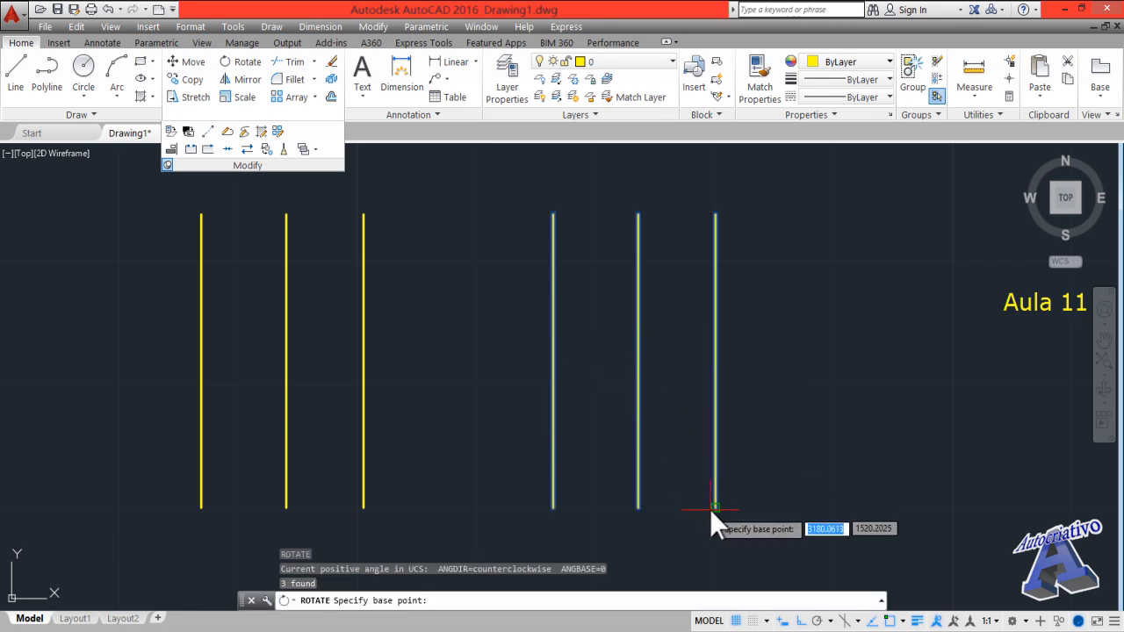
{"action": "left_click", "coordinate": [715, 508]}
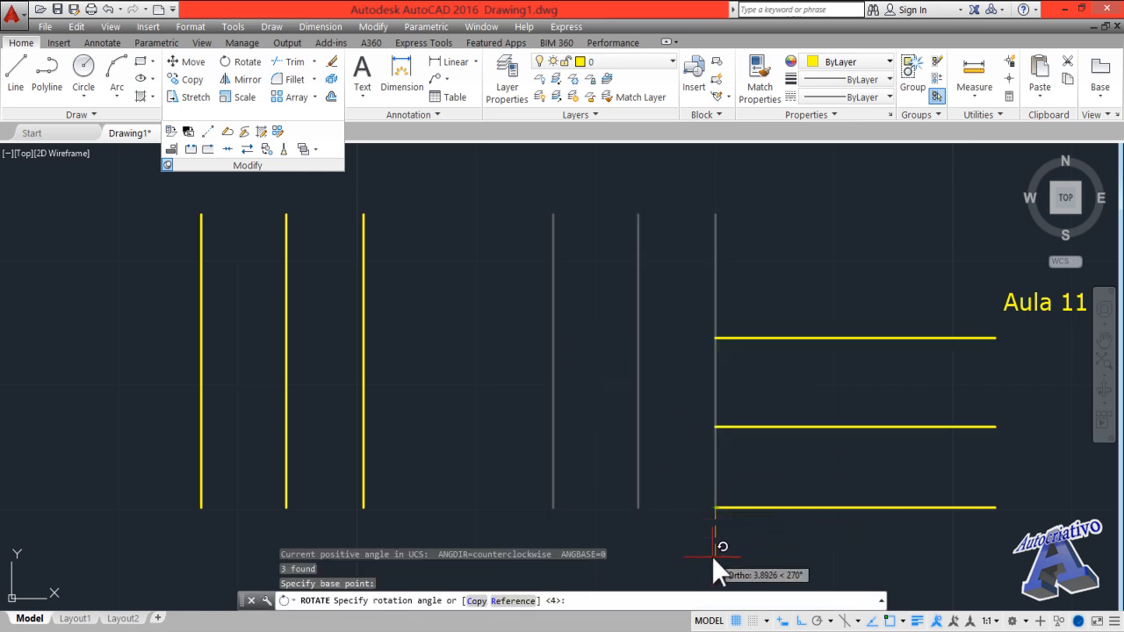
{"action": "left_click", "coordinate": [713, 555]}
- Move the three horizontal lines with the alias M and Ortho off so they cross the three vertical lines as a grid
{"action": "middle_click_drag", "start_coordinate": [713, 556], "coordinate": [620, 538]}
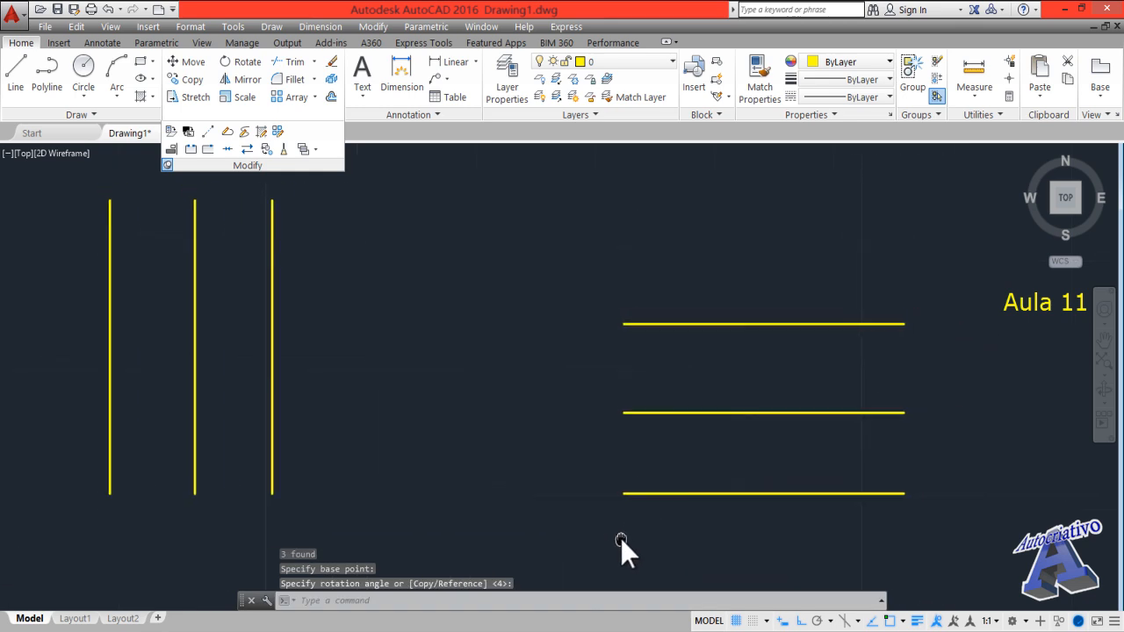
{"action": "left_click", "coordinate": [873, 527]}
{"action": "left_click", "coordinate": [751, 296]}
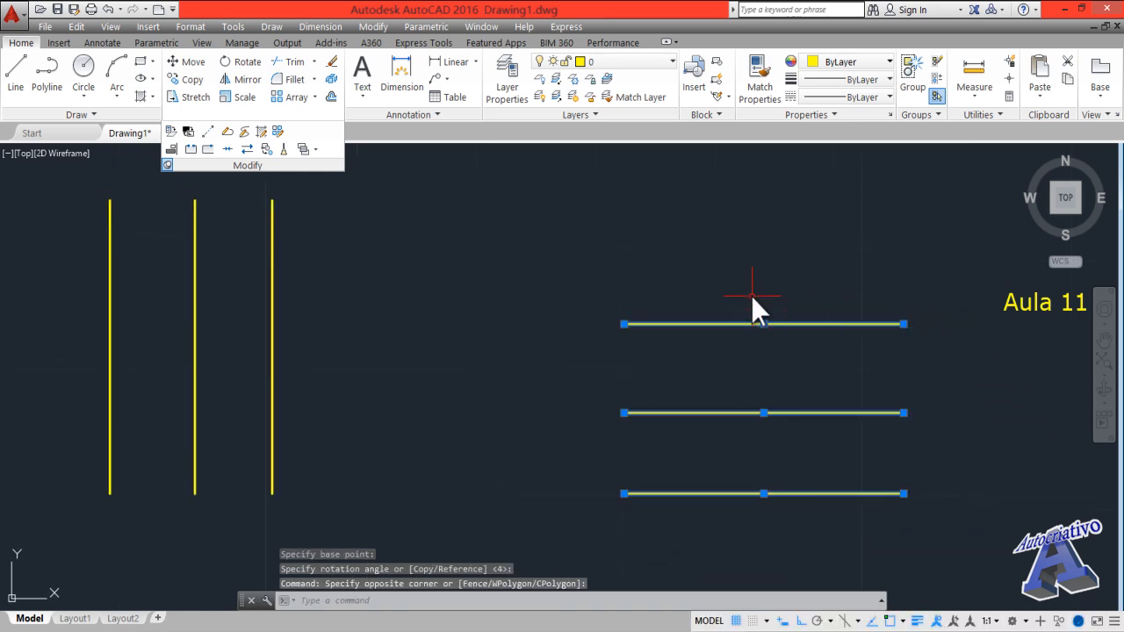
{"action": "type", "text": "m"}
{"action": "key", "text": "Return"}
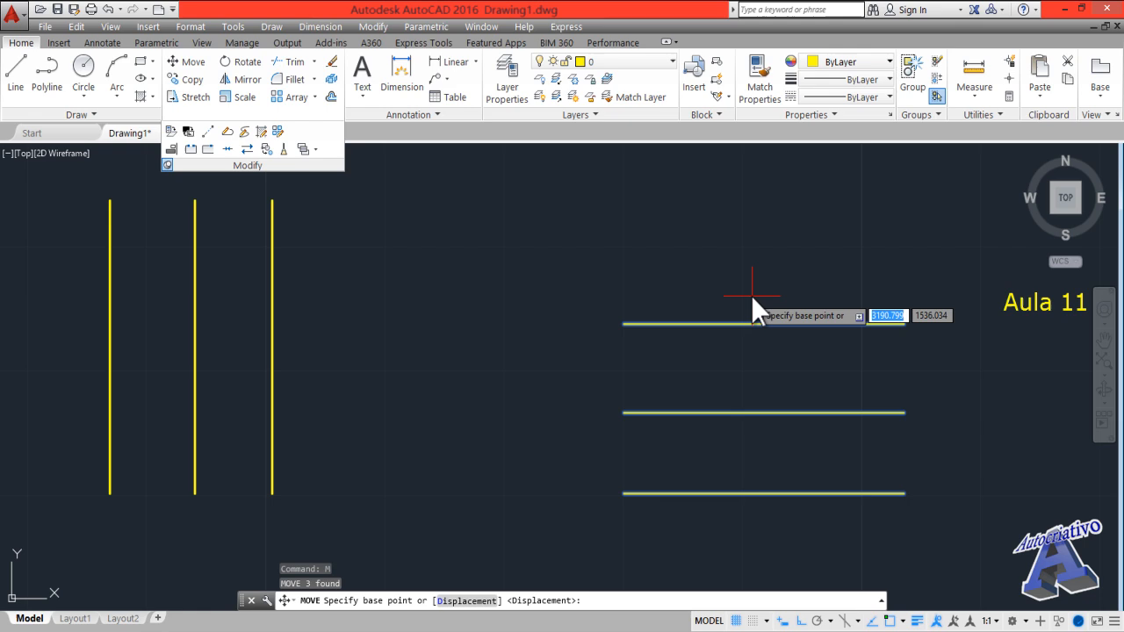
{"action": "left_click", "coordinate": [771, 370]}
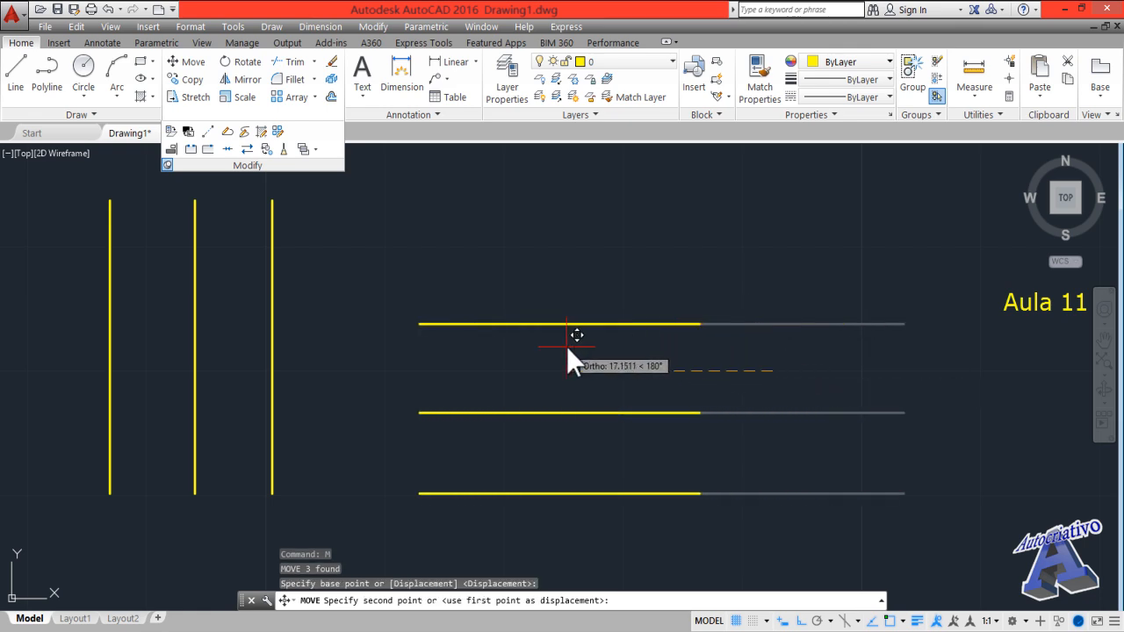
{"action": "key", "text": "F8"}
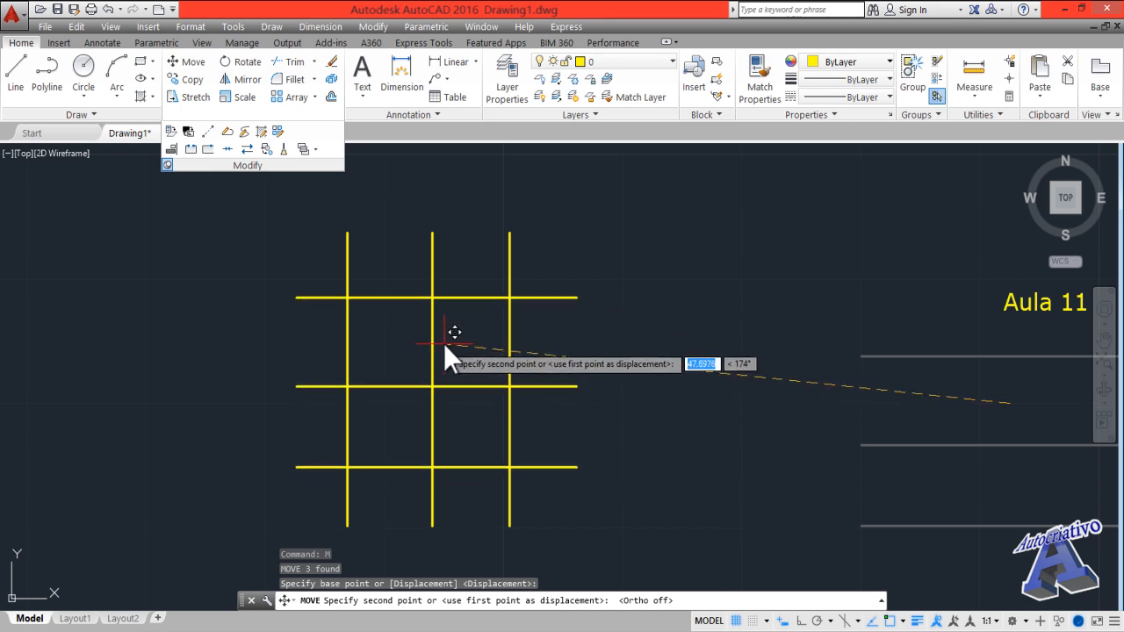
{"action": "left_click", "coordinate": [439, 341]}
{"action": "mouse_move", "coordinate": [440, 341]}
{"action": "middle_mouse_down"}
{"action": "mouse_move", "coordinate": [580, 341]}
{"action": "mouse_move", "coordinate": [620, 307]}
{"action": "middle_mouse_up"}
{"action": "scroll", "coordinate": [581, 339], "scroll_direction": "up", "scroll_amount": 1}
{"action": "scroll", "coordinate": [621, 306], "scroll_direction": "down", "scroll_amount": 2}
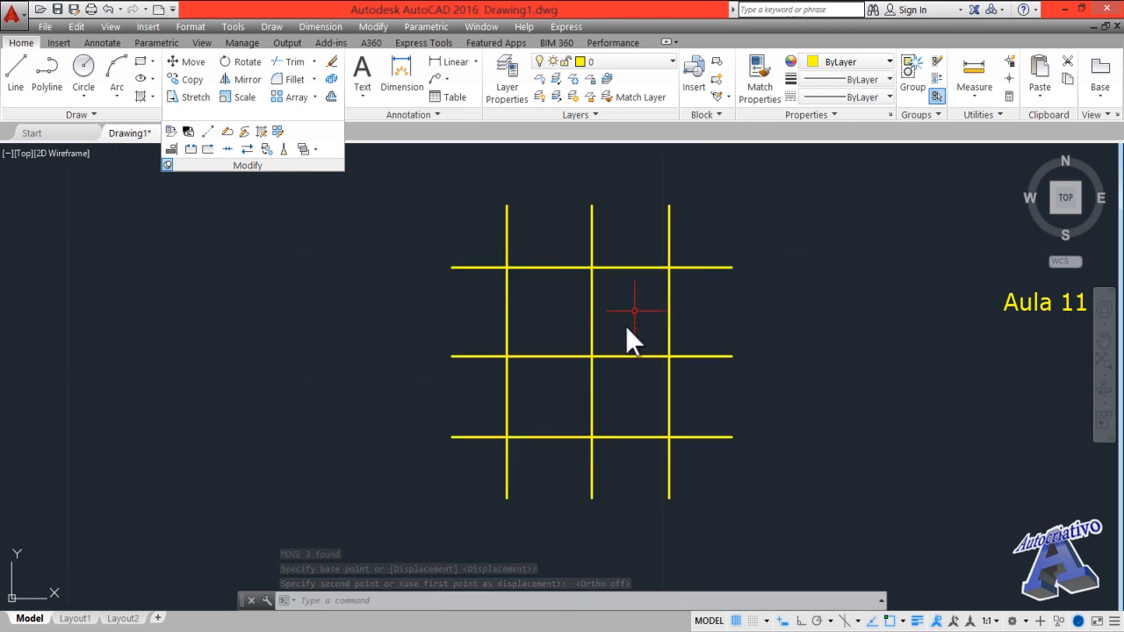
{"action": "scroll", "coordinate": [627, 311], "scroll_direction": "up", "scroll_amount": 2}
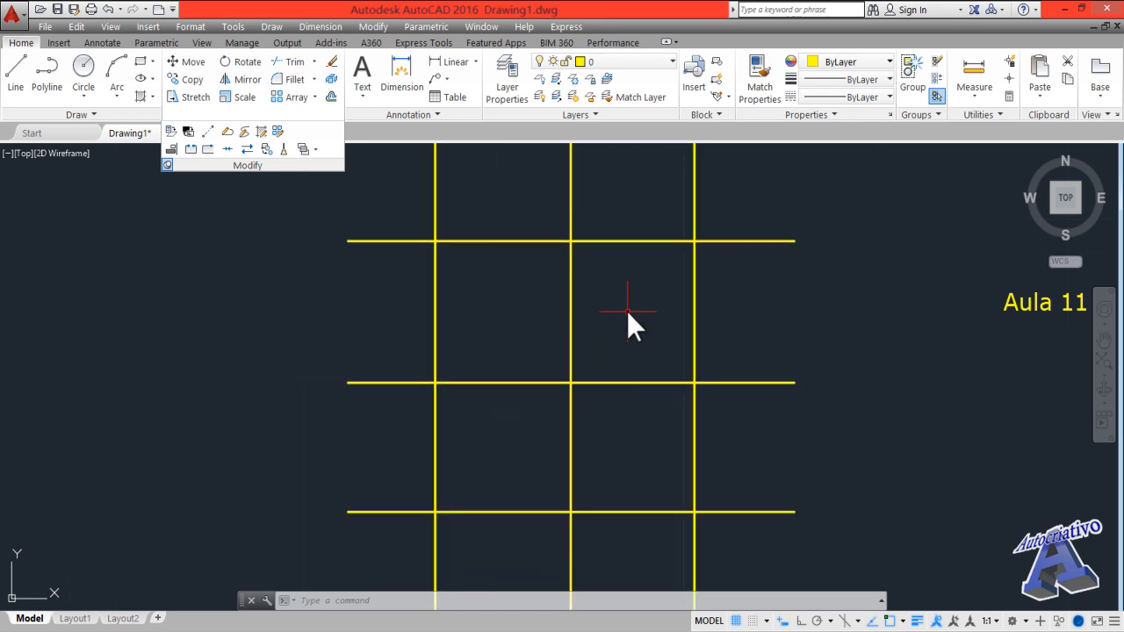
{"action": "scroll", "coordinate": [626, 311], "scroll_direction": "down", "scroll_amount": 2}
{"action": "middle_click_drag", "start_coordinate": [626, 311], "coordinate": [597, 330]}
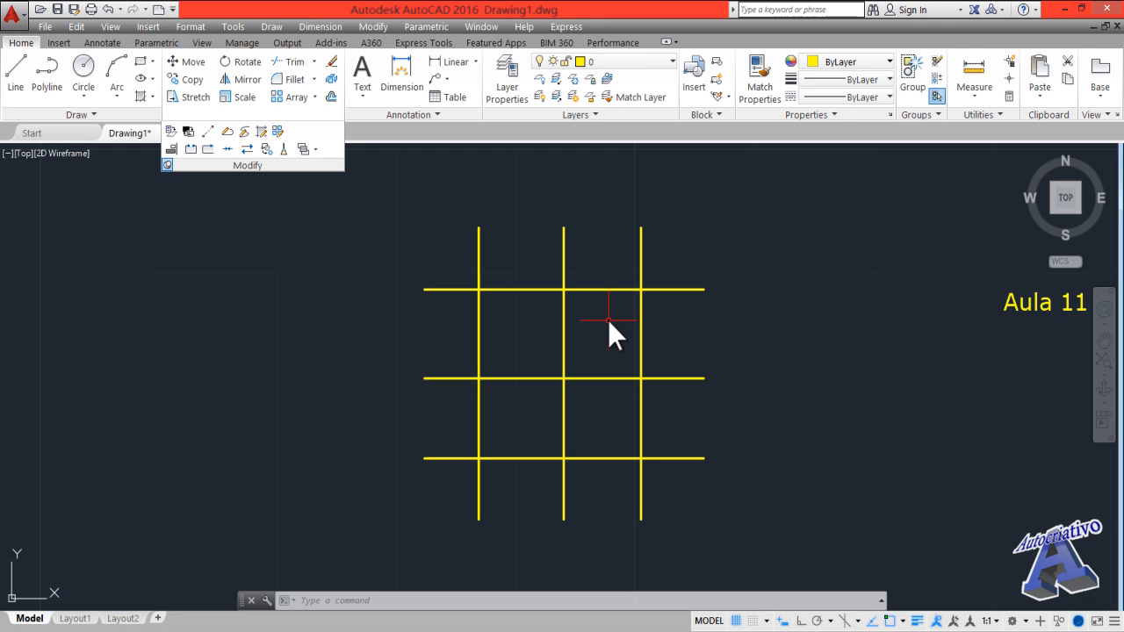
- Change the colour of the grid's top horizontal line to magenta
{"action": "scroll", "coordinate": [608, 320], "scroll_direction": "up", "scroll_amount": 2}
{"action": "left_click", "coordinate": [783, 288]}
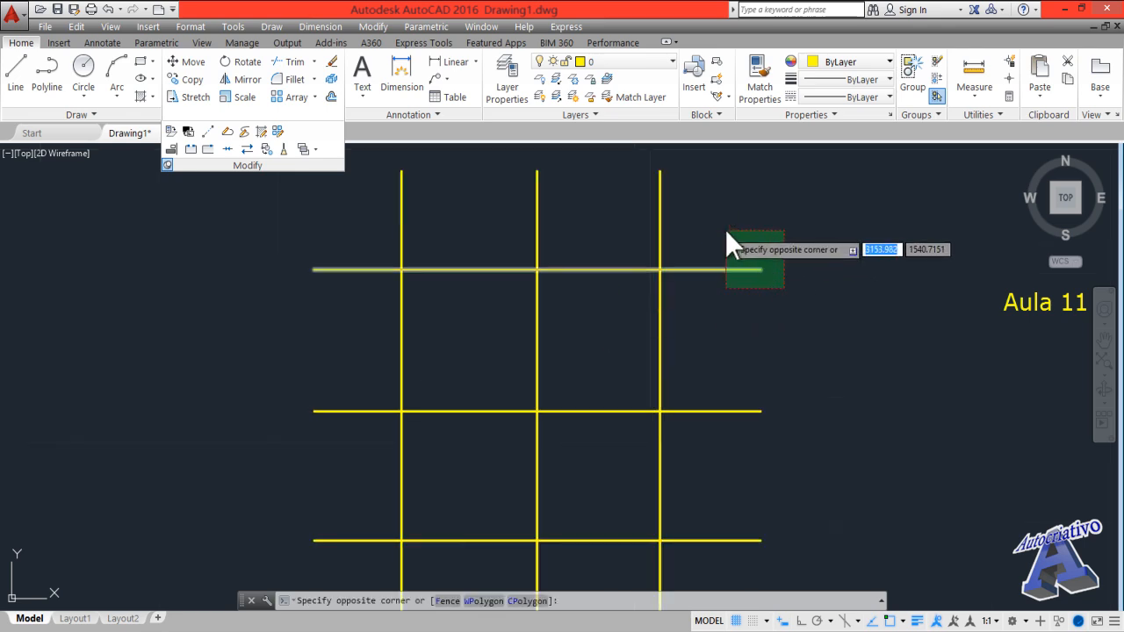
{"action": "left_click", "coordinate": [708, 221]}
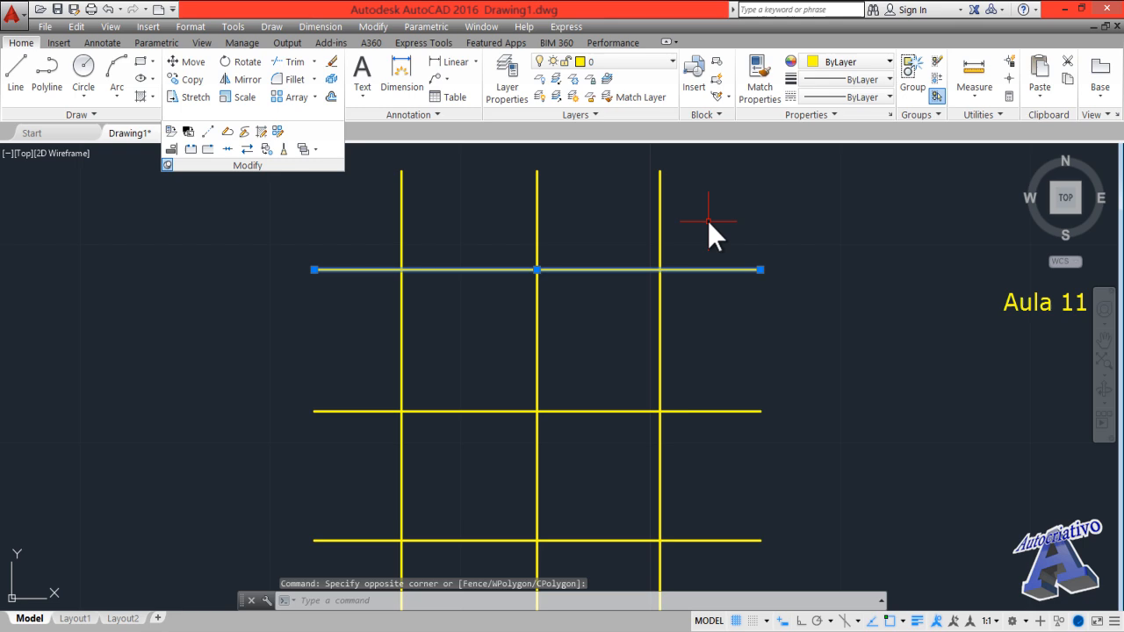
{"action": "left_click", "coordinate": [889, 62]}
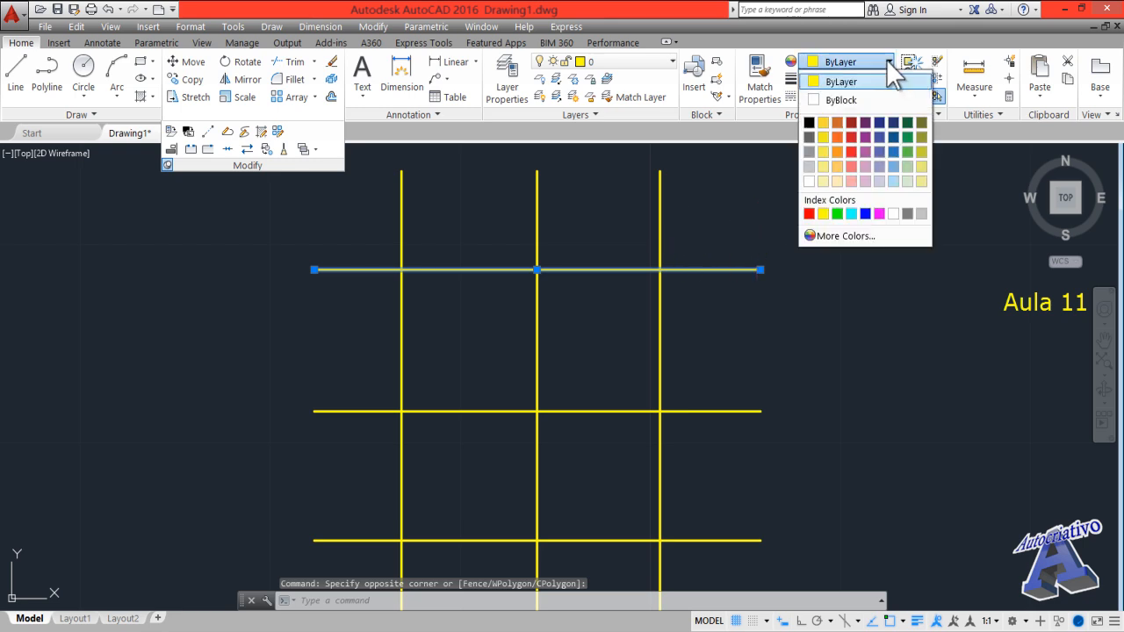
{"action": "left_click", "coordinate": [879, 212]}
{"action": "key", "text": "Escape"}
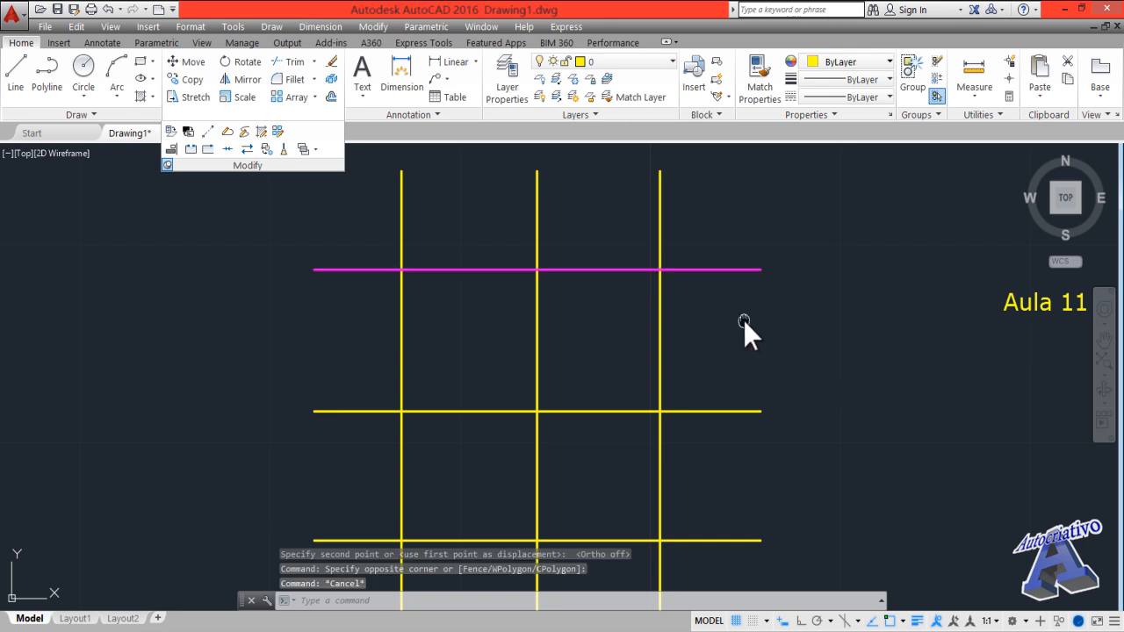
- Trim the three vertical lines above the magenta line with crossing windows, using that line as cutting edge, and undo the trim
{"action": "mouse_move", "coordinate": [744, 326]}
{"action": "middle_mouse_down"}
{"action": "mouse_move", "coordinate": [725, 371]}
{"action": "mouse_move", "coordinate": [696, 314]}
{"action": "middle_mouse_up"}
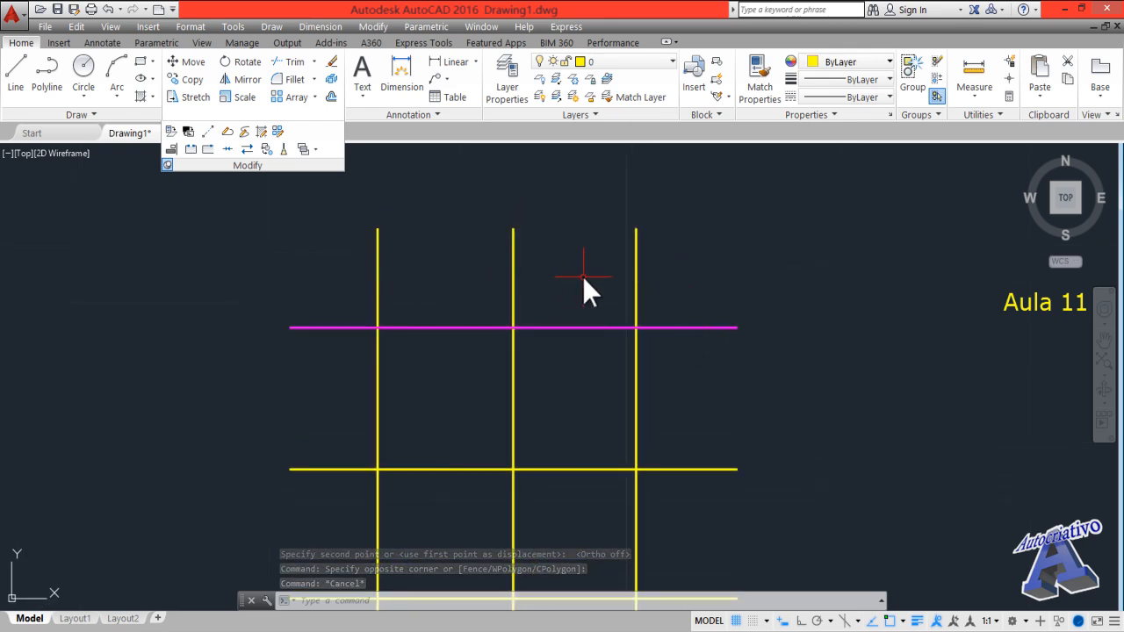
{"action": "middle_click_drag", "start_coordinate": [582, 276], "coordinate": [615, 295]}
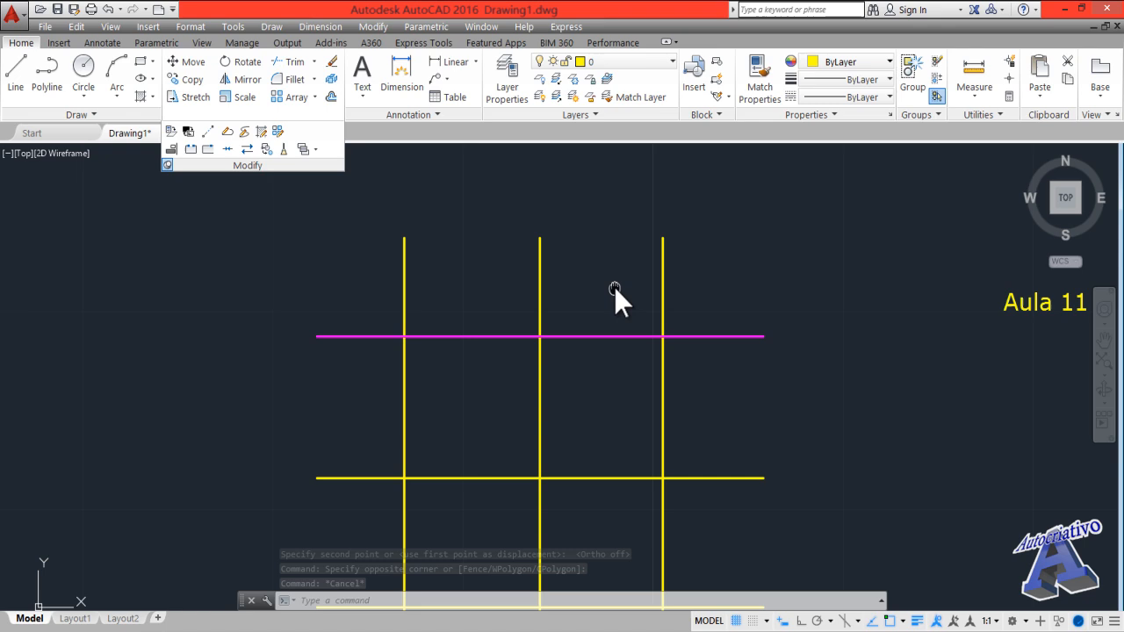
{"action": "left_click", "coordinate": [295, 69]}
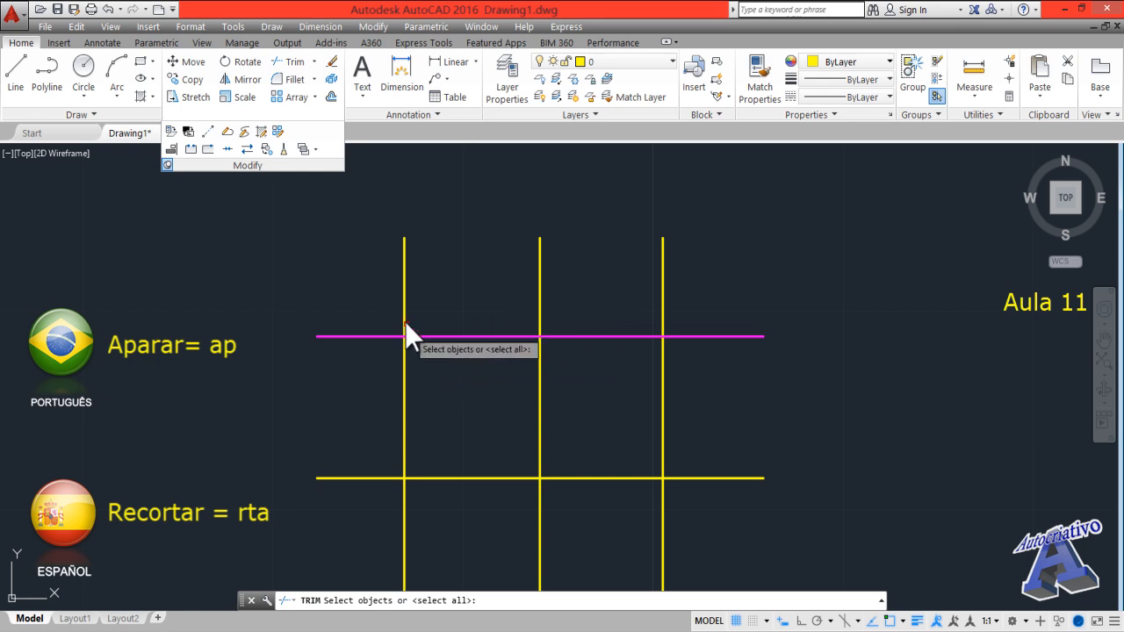
{"action": "left_click", "coordinate": [625, 337]}
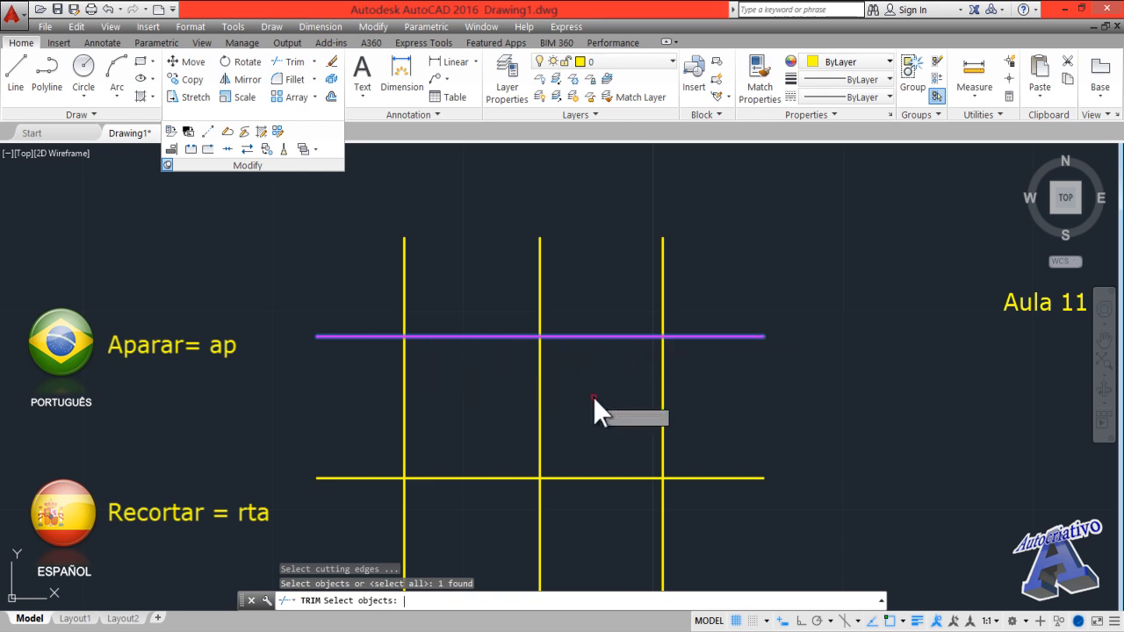
{"action": "key", "text": "Return"}
{"action": "left_click", "coordinate": [680, 307]}
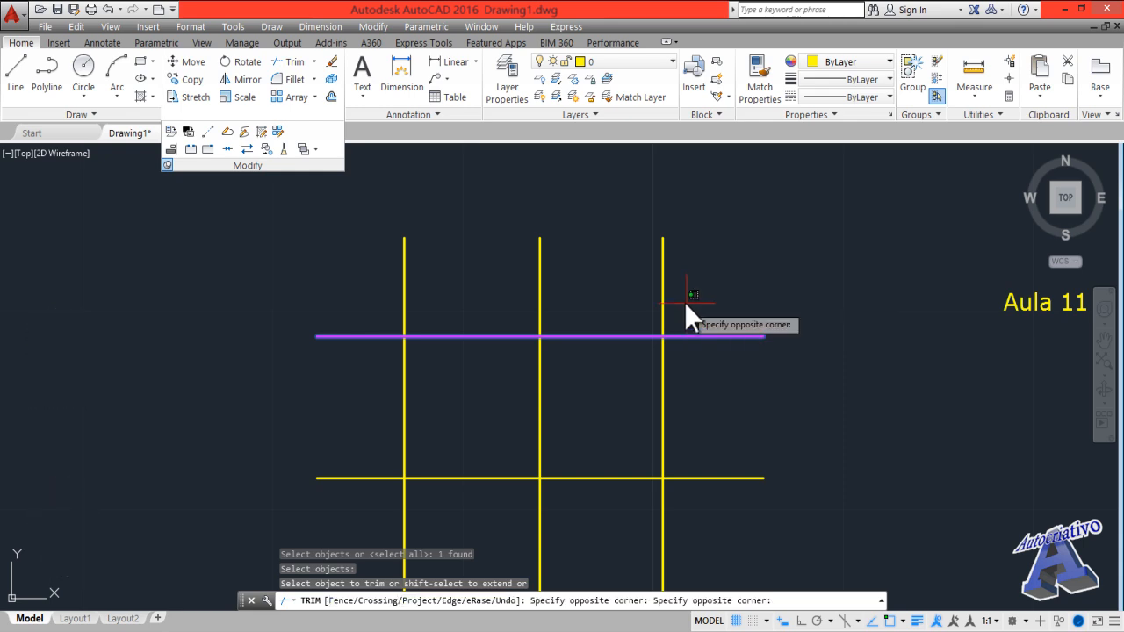
{"action": "left_click", "coordinate": [646, 280]}
{"action": "left_click", "coordinate": [584, 291]}
{"action": "left_click", "coordinate": [527, 283]}
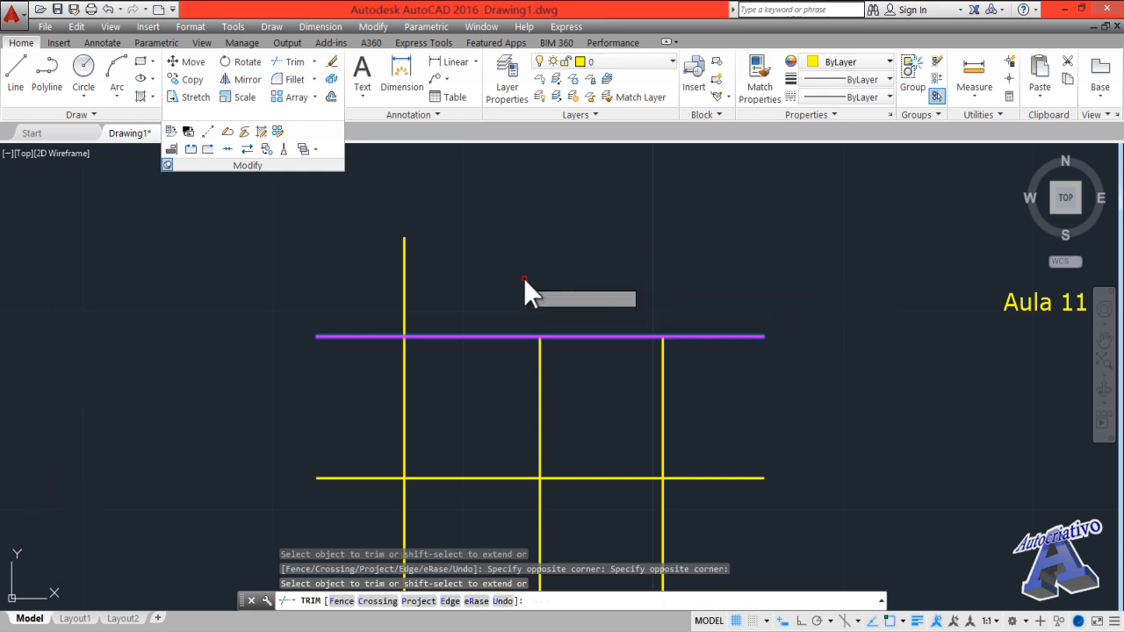
{"action": "left_click", "coordinate": [441, 307]}
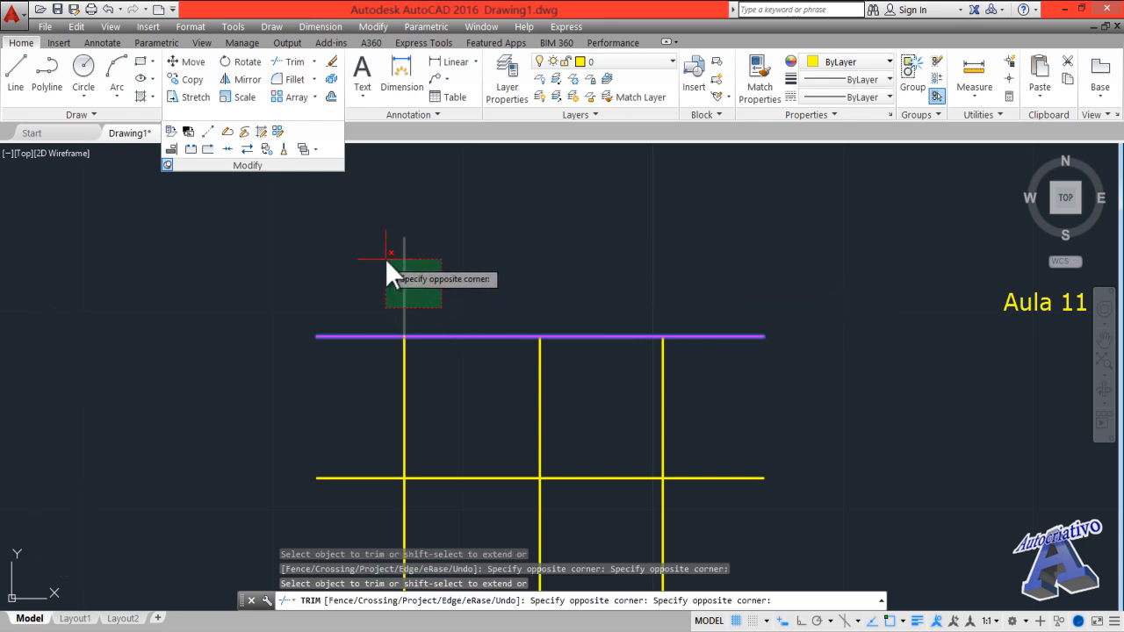
{"action": "left_click", "coordinate": [384, 258]}
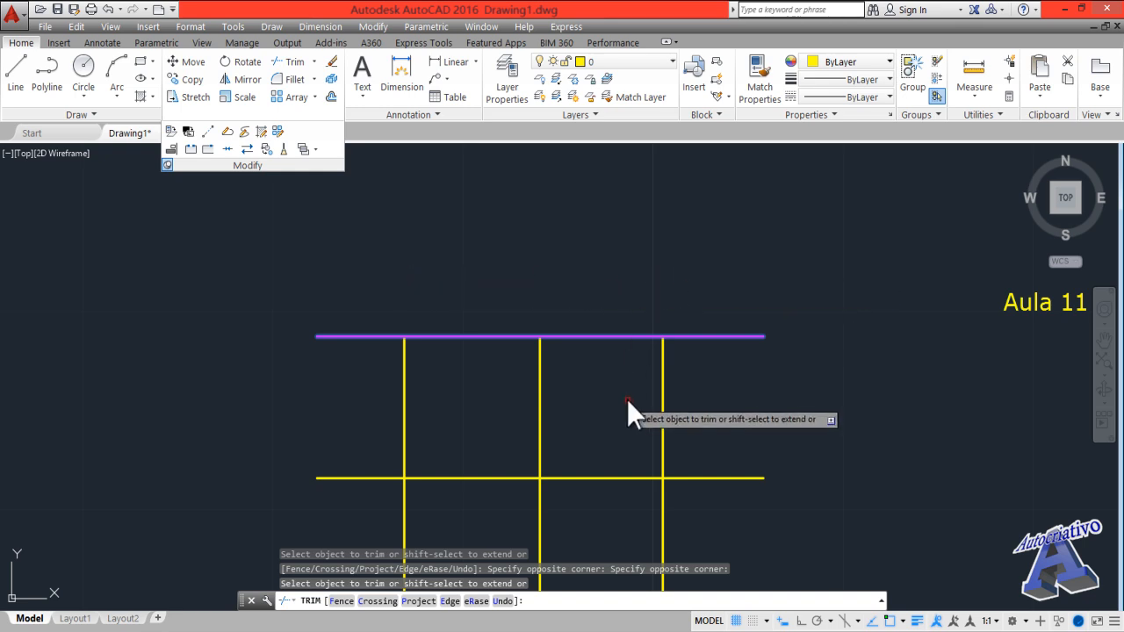
{"action": "key", "text": "Escape"}
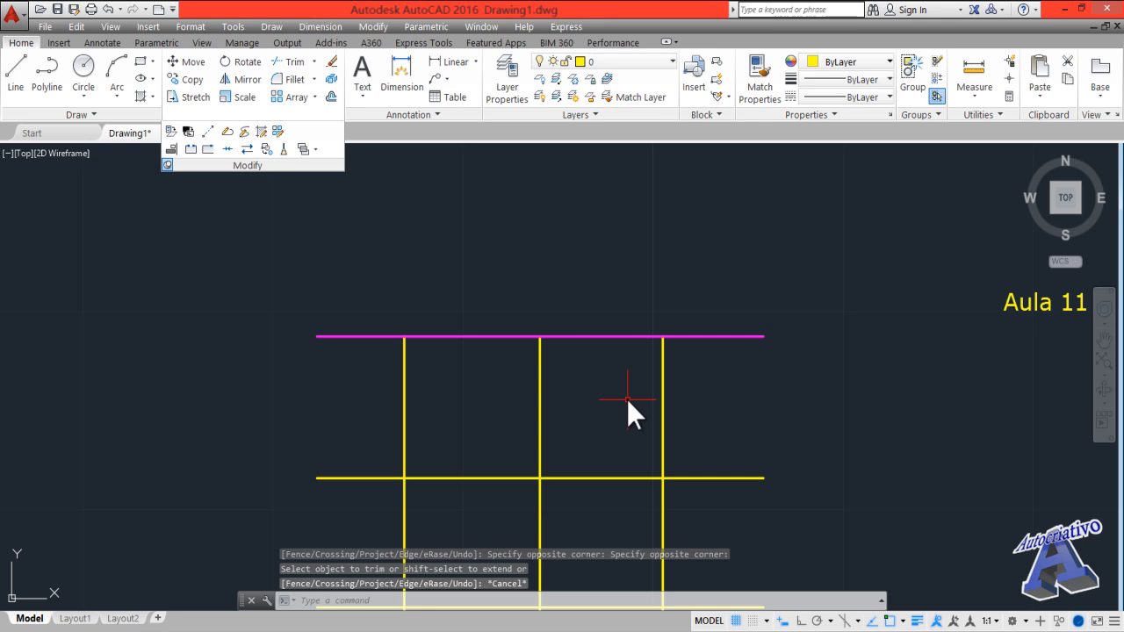
{"action": "key", "text": "ctrl+z"}
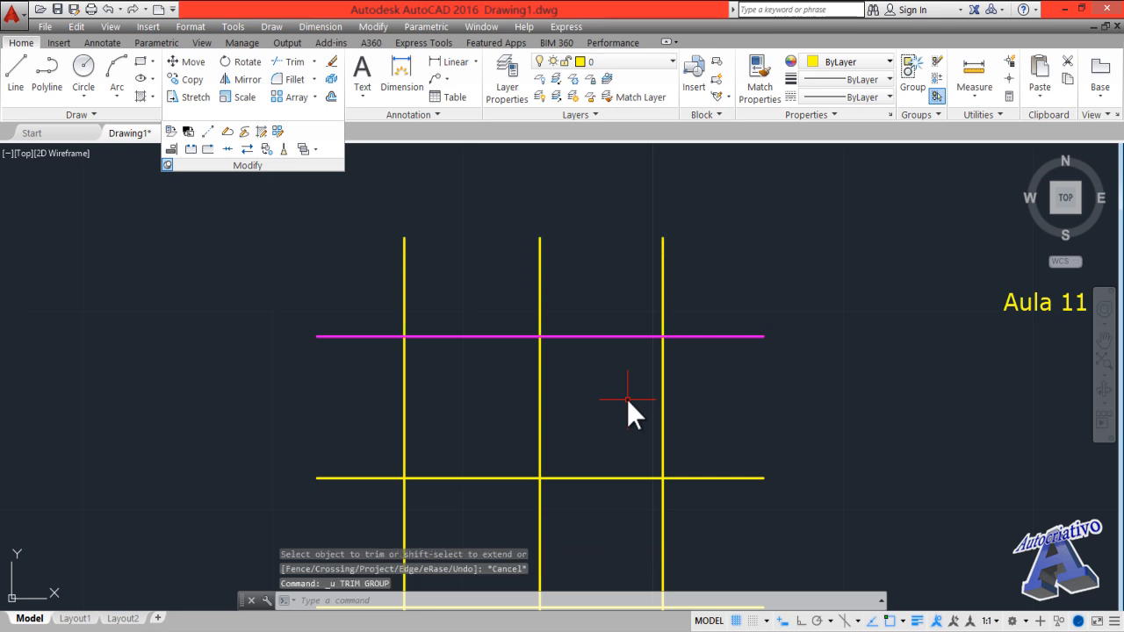
- Trim the three vertical lines above the magenta cutting edge again, picking the right and middle segments directly, and undo the trim
{"action": "left_click", "coordinate": [290, 63]}
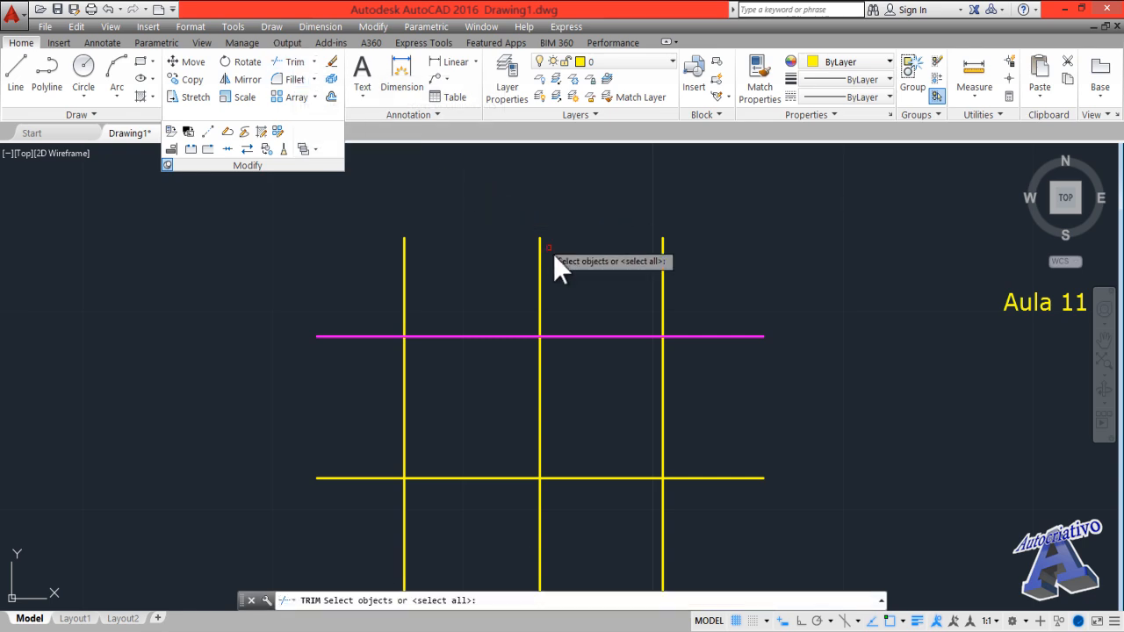
{"action": "left_click", "coordinate": [615, 335]}
{"action": "key", "text": "Return"}
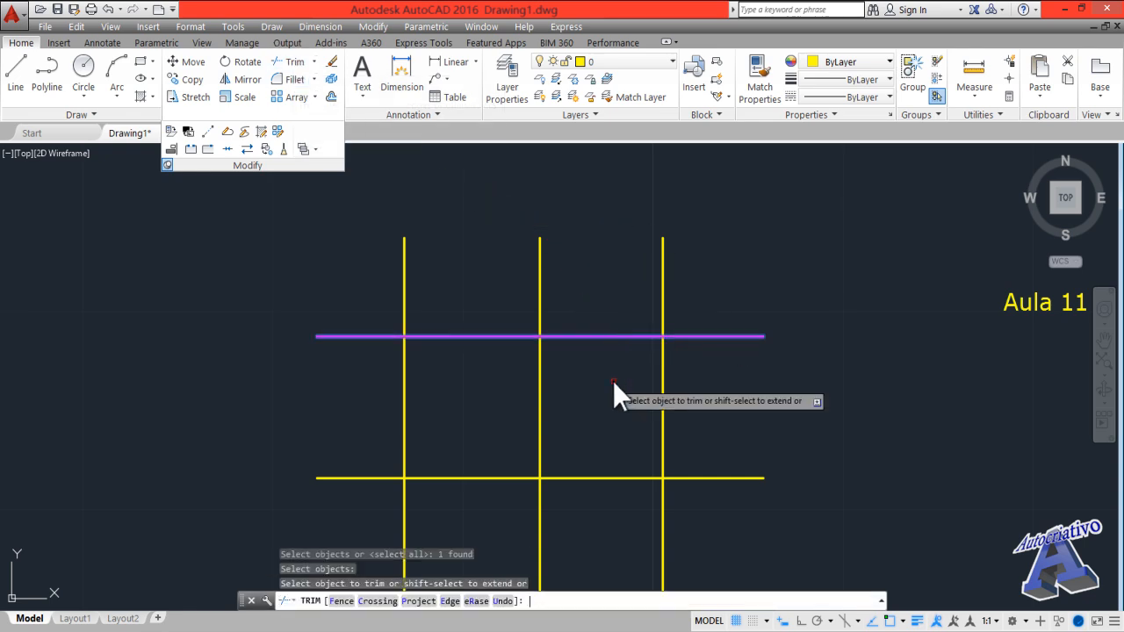
{"action": "left_click", "coordinate": [662, 293]}
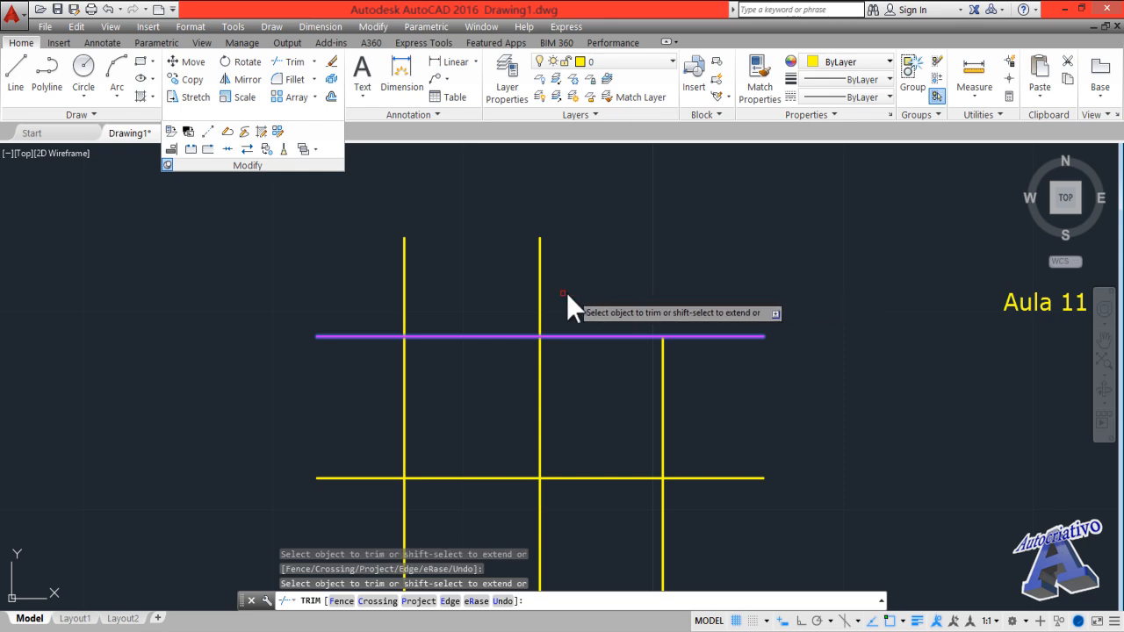
{"action": "left_click", "coordinate": [539, 290]}
{"action": "left_click", "coordinate": [401, 292]}
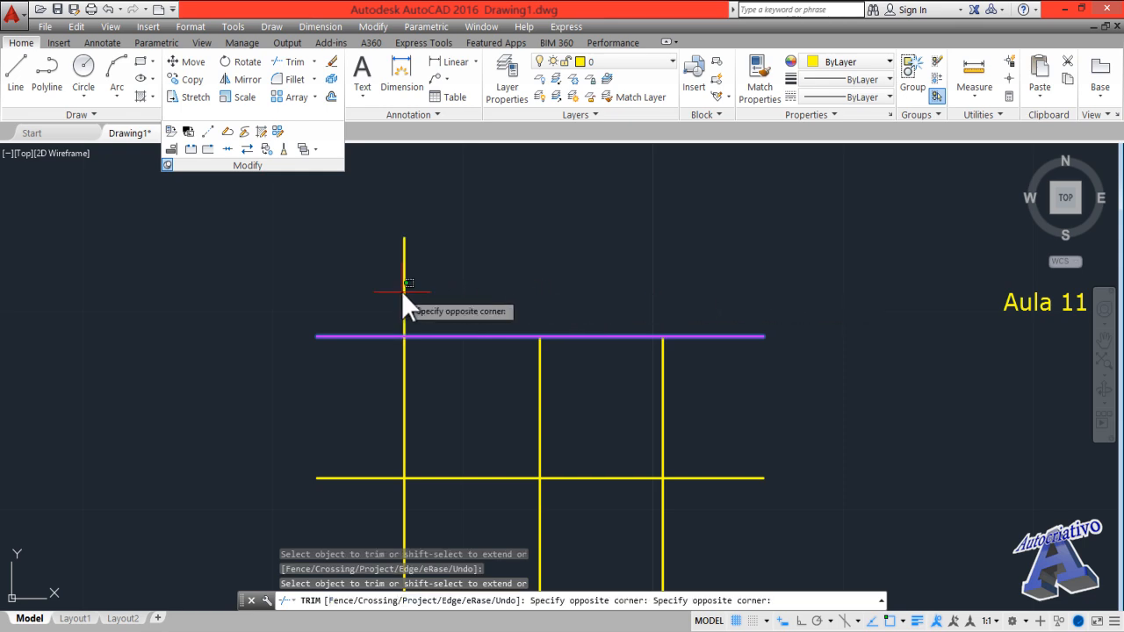
{"action": "left_click", "coordinate": [406, 284]}
{"action": "key", "text": "Escape"}
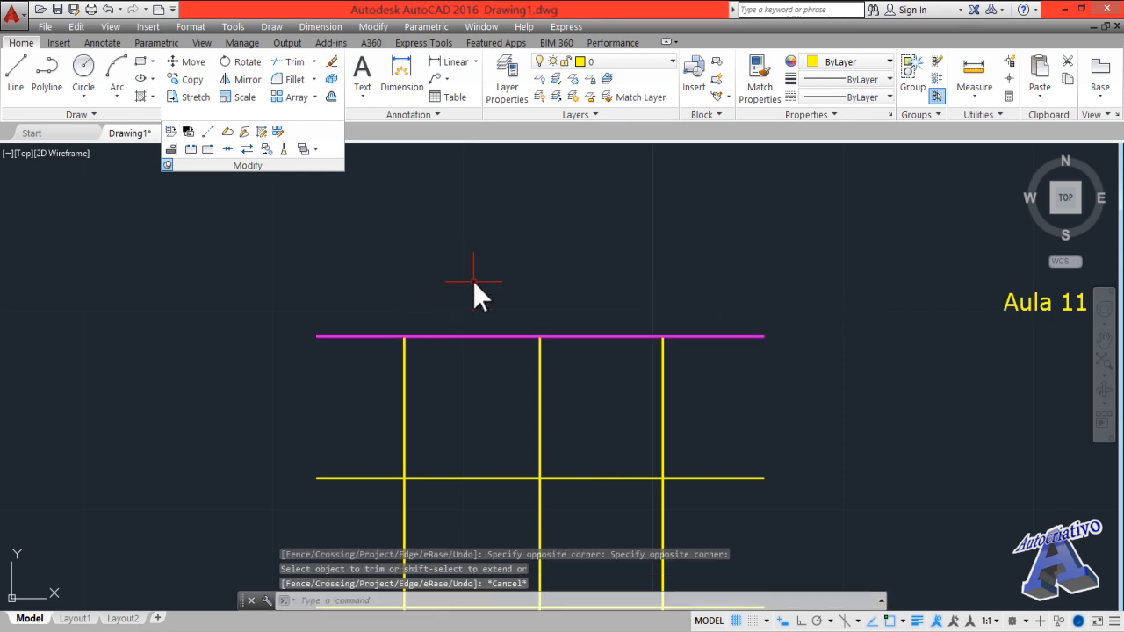
{"action": "key", "text": "ctrl+z"}
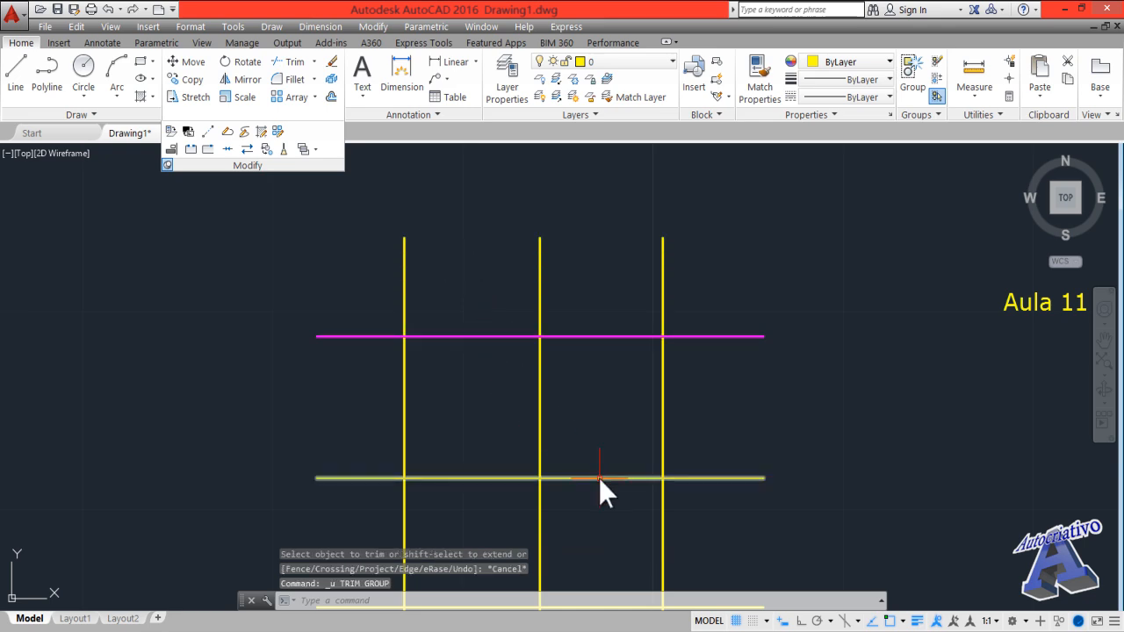
- Trim the three vertical lines above the middle horizontal line, using that line as the cutting edge
{"action": "middle_click_drag", "start_coordinate": [605, 487], "coordinate": [631, 375]}
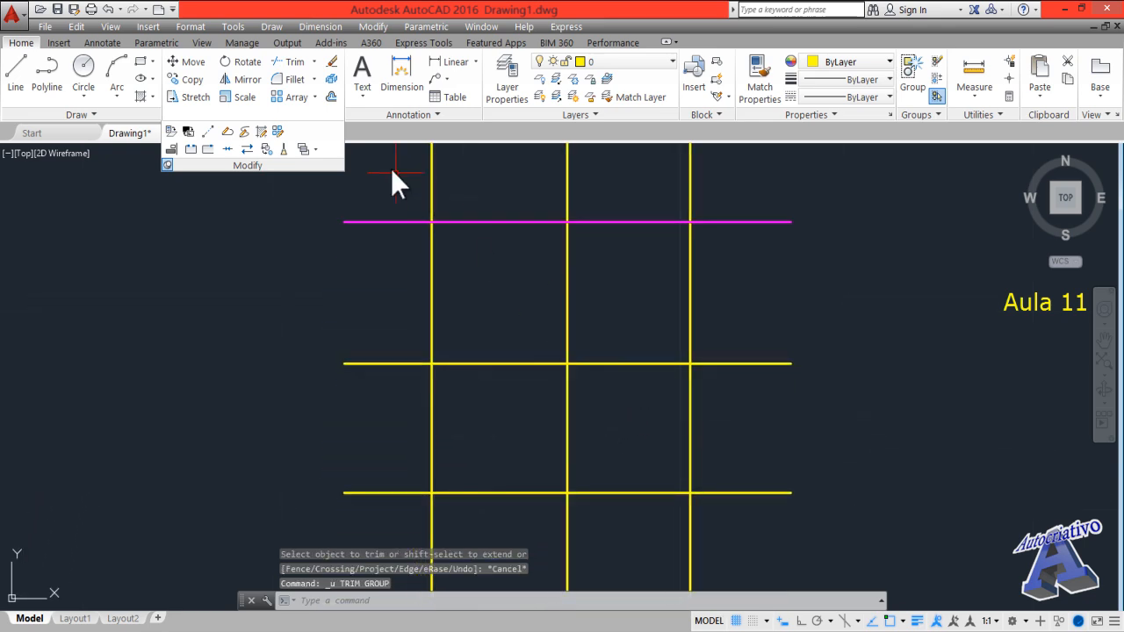
{"action": "left_click", "coordinate": [293, 61]}
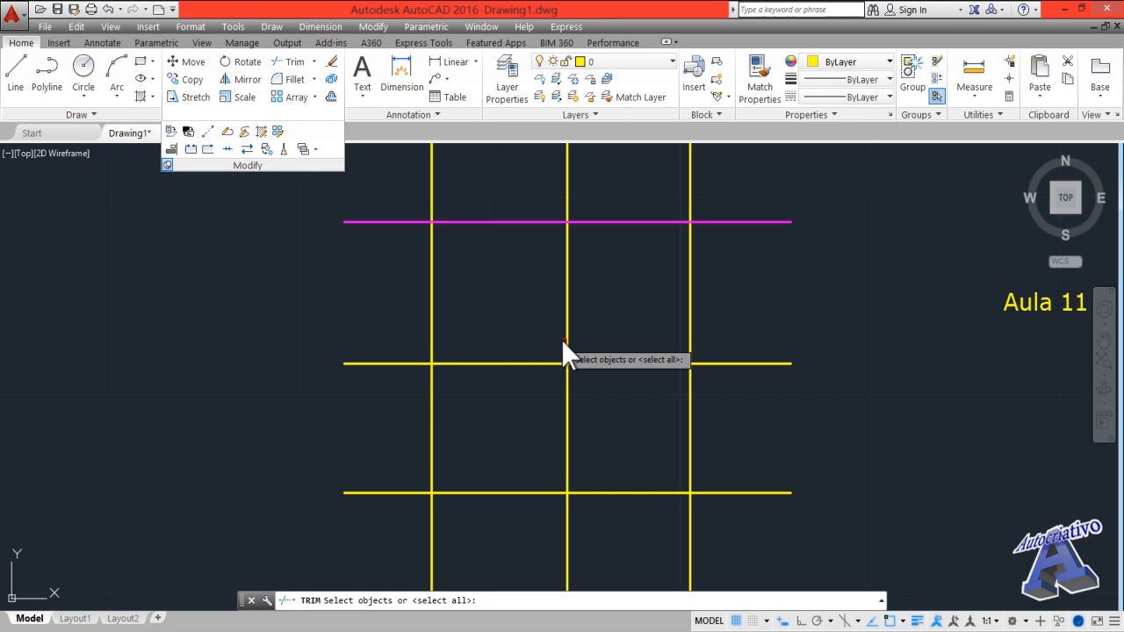
{"action": "left_click", "coordinate": [619, 363]}
{"action": "key", "text": "Return"}
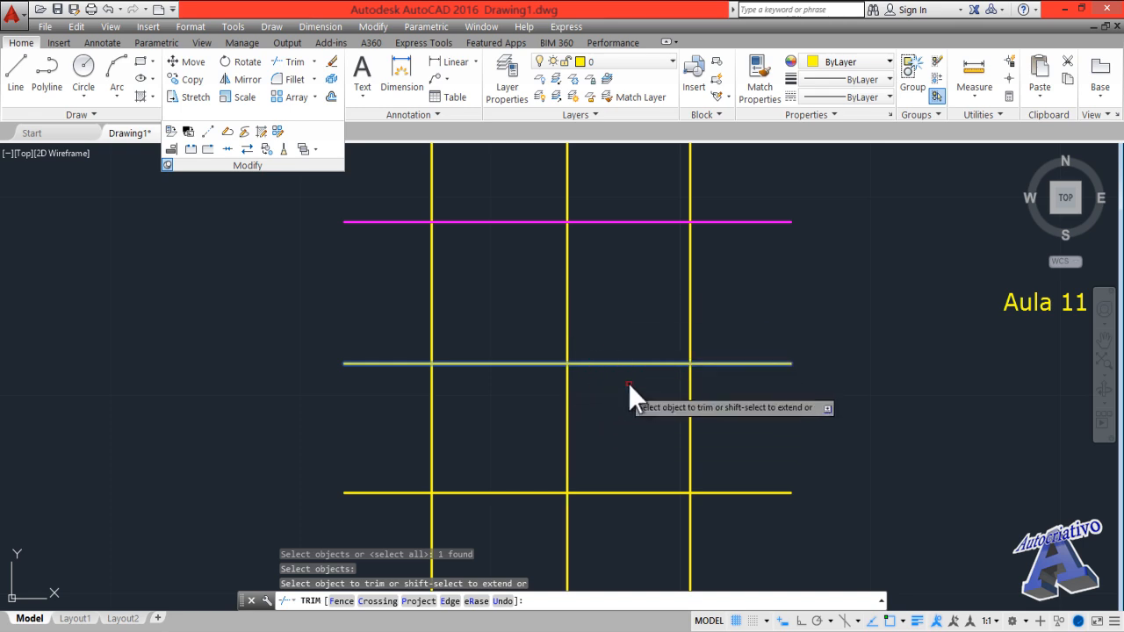
{"action": "left_click", "coordinate": [601, 342]}
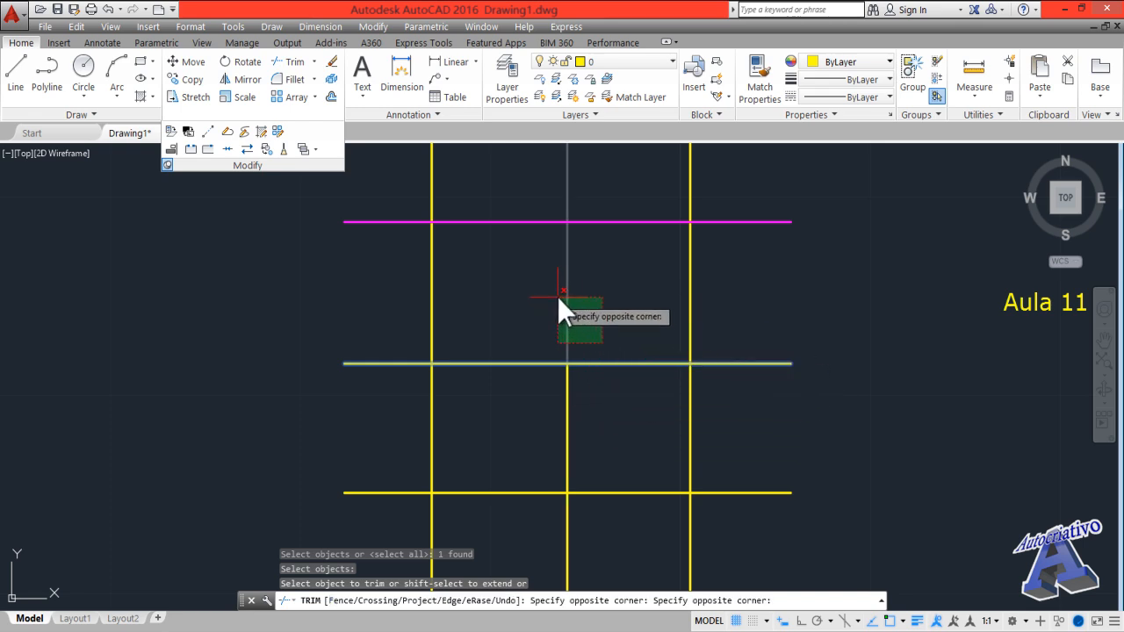
{"action": "left_click", "coordinate": [558, 297]}
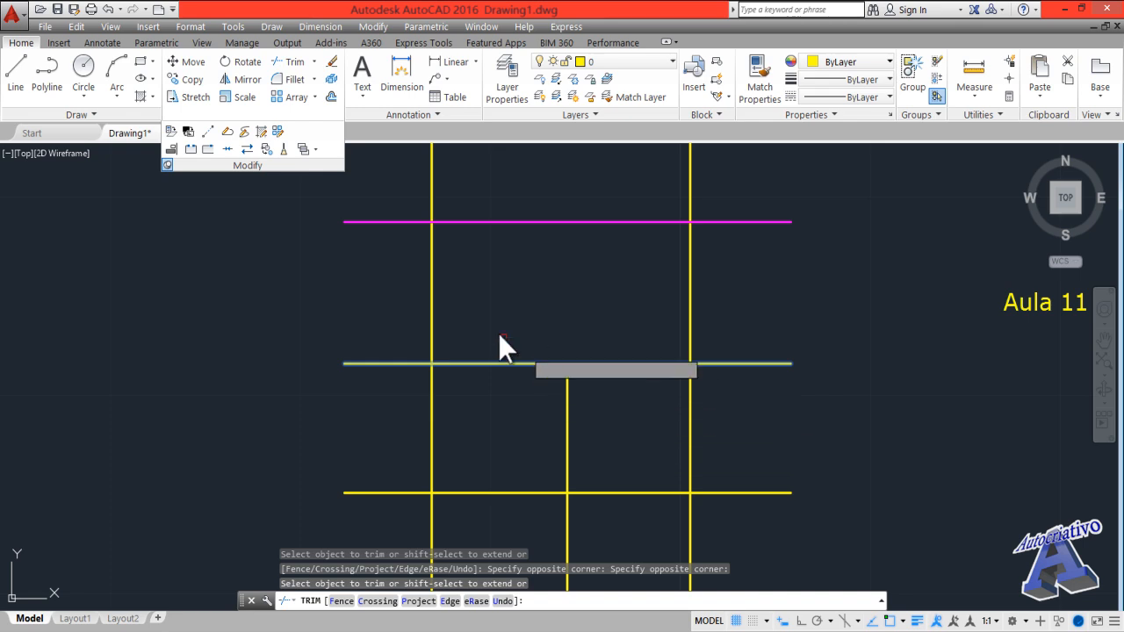
{"action": "left_click", "coordinate": [463, 309]}
{"action": "left_click", "coordinate": [411, 287]}
{"action": "left_click", "coordinate": [720, 306]}
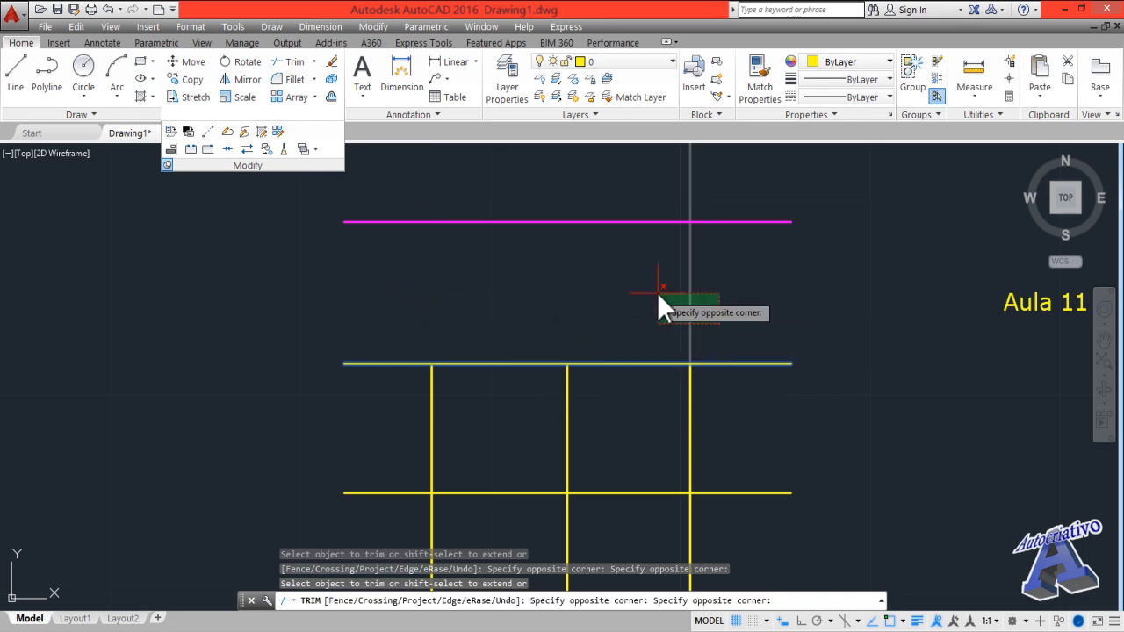
{"action": "left_click", "coordinate": [657, 292]}
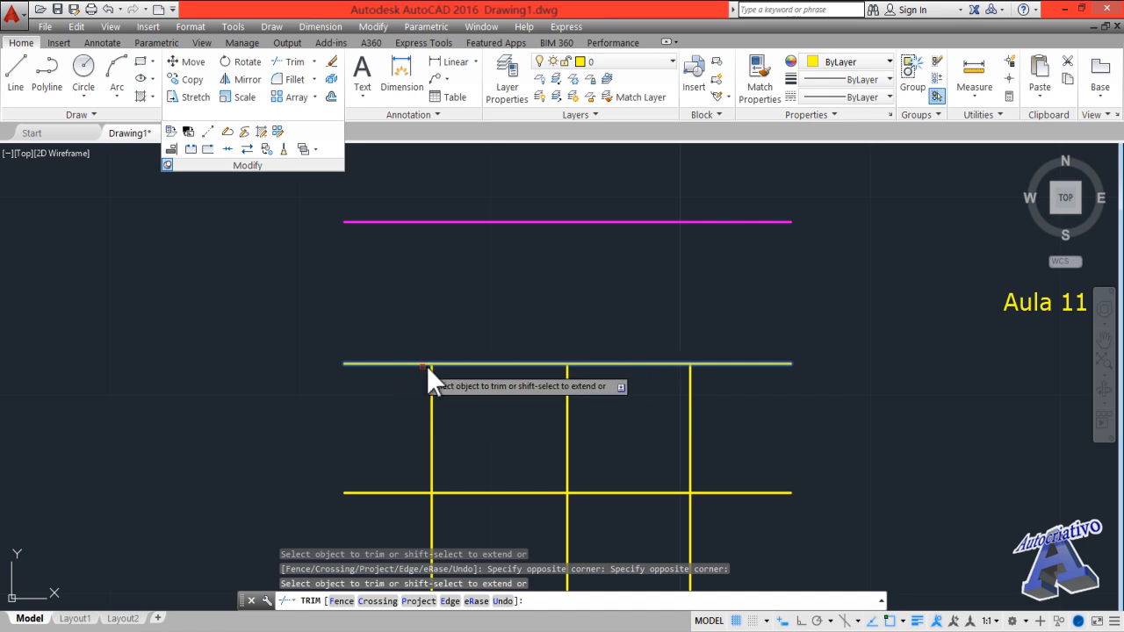
- Try to trim the left and middle vertical lines below the middle horizontal cutting edge, and undo the whole trim
{"action": "left_click", "coordinate": [491, 438]}
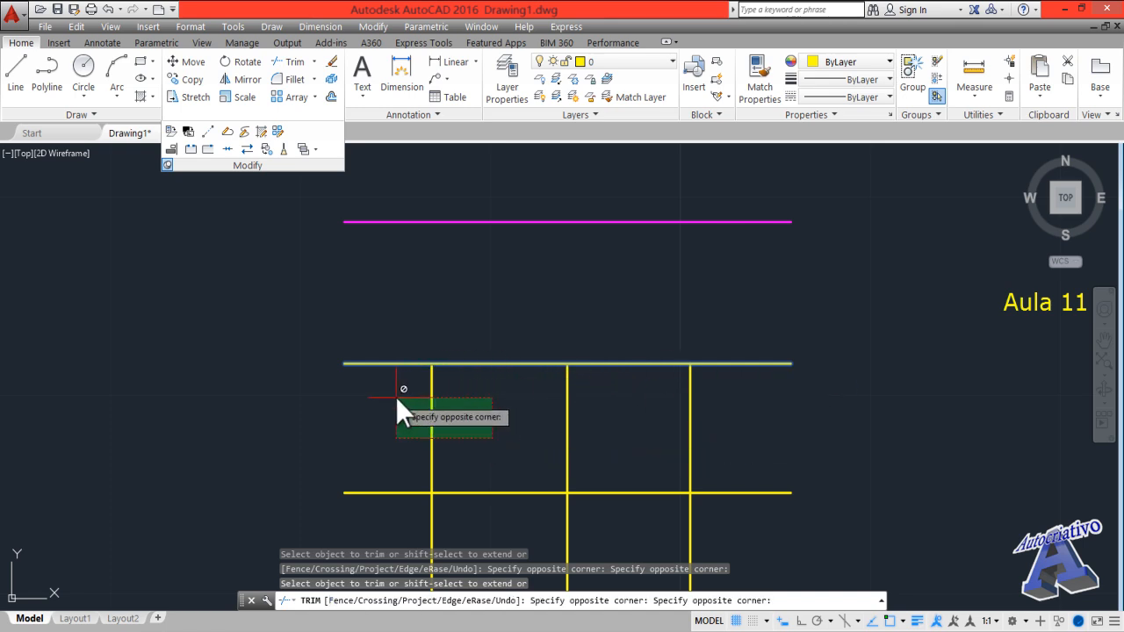
{"action": "left_click", "coordinate": [395, 397]}
{"action": "left_click", "coordinate": [605, 428]}
{"action": "left_click", "coordinate": [546, 404]}
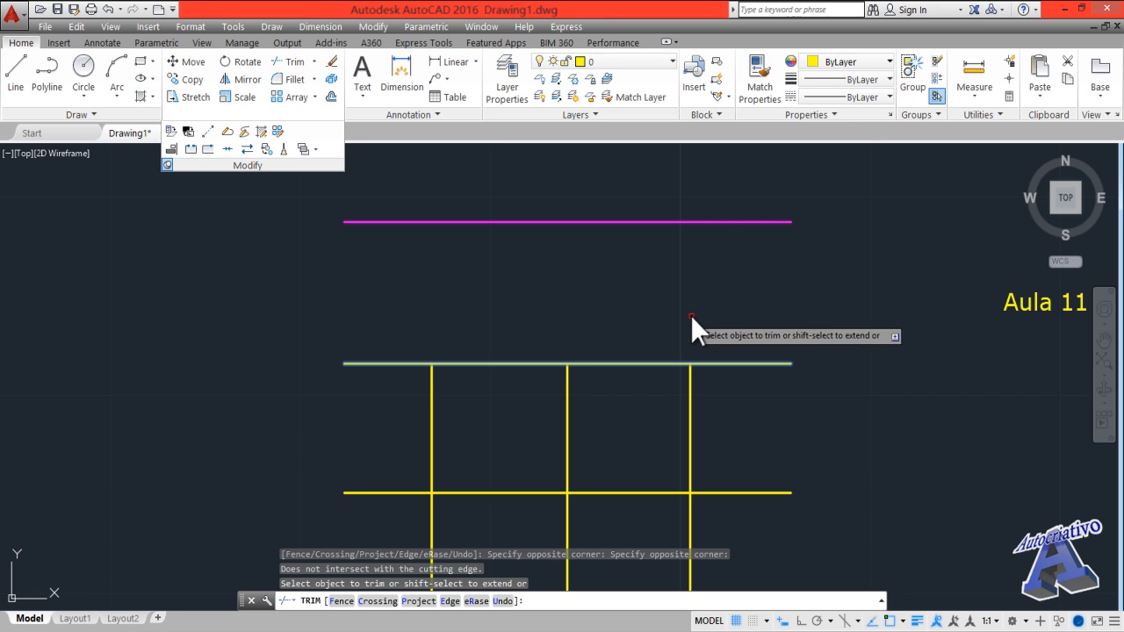
{"action": "key", "text": "Escape"}
{"action": "key", "text": "ctrl+z"}
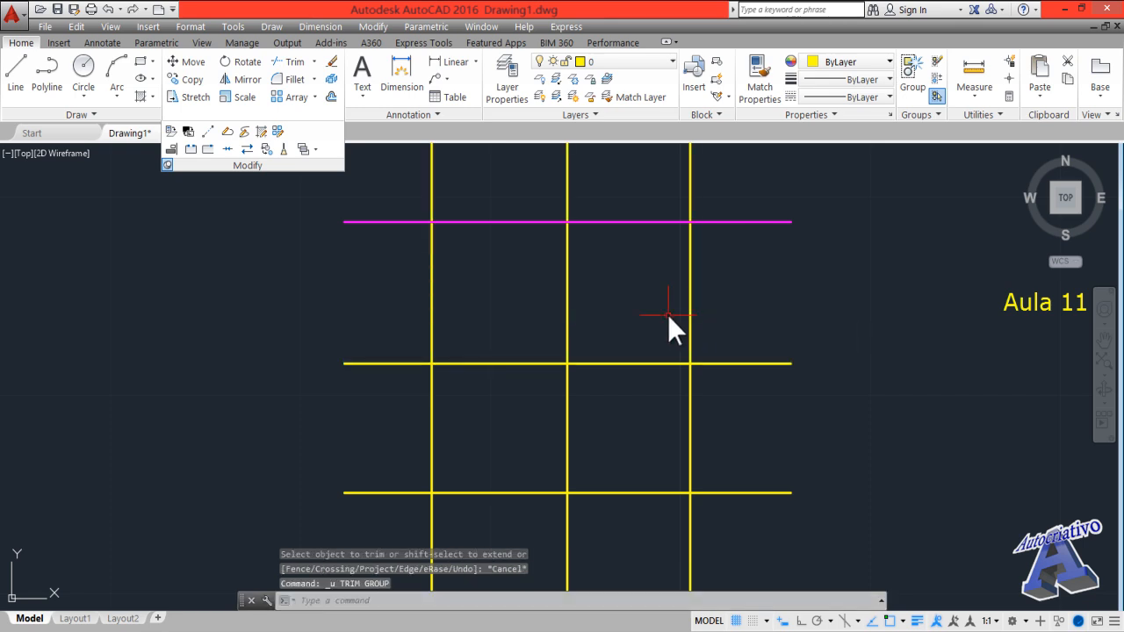
- Trim the left vertical line above the magenta line and down to the middle horizontal line, using both horizontals as cutting edges
{"action": "middle_click_drag", "start_coordinate": [667, 314], "coordinate": [666, 366]}
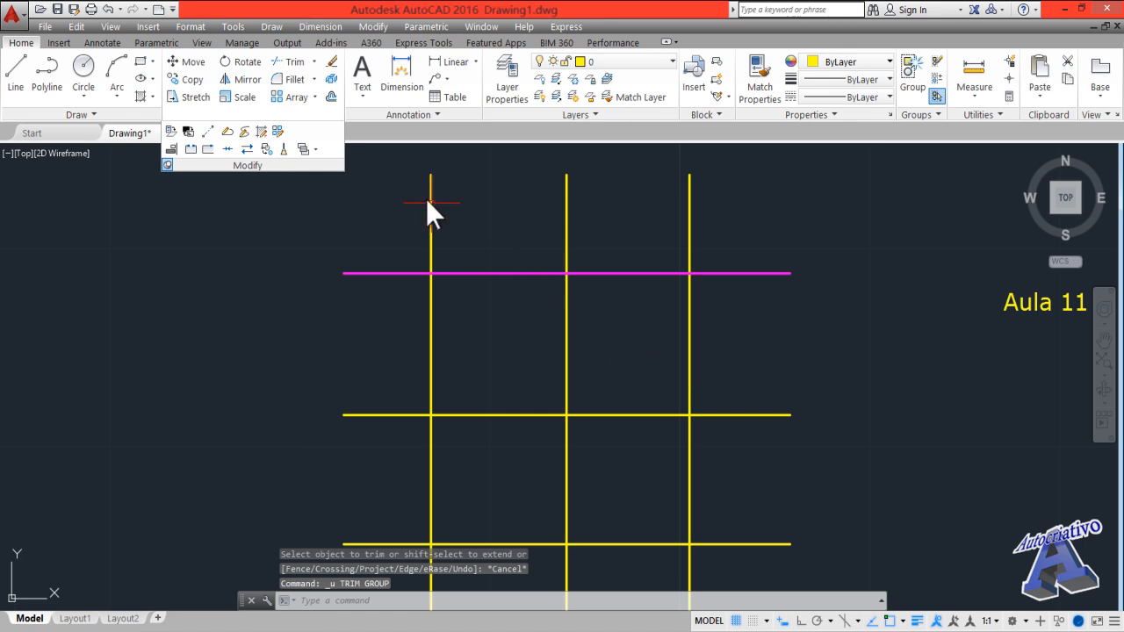
{"action": "left_click", "coordinate": [292, 63]}
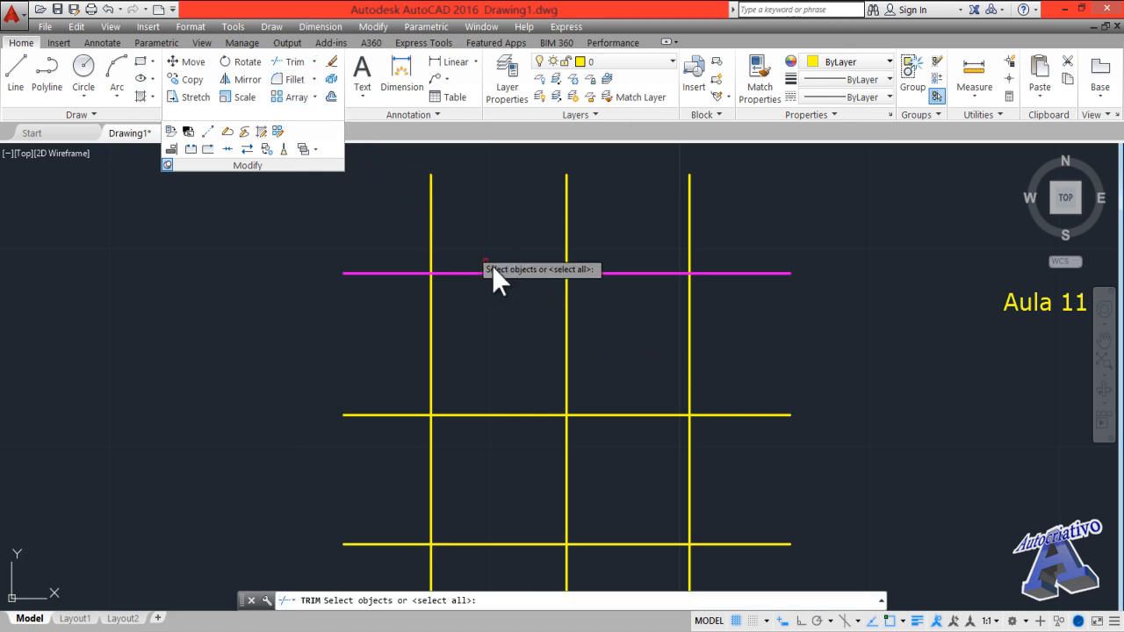
{"action": "left_click", "coordinate": [612, 274]}
{"action": "left_click", "coordinate": [613, 414]}
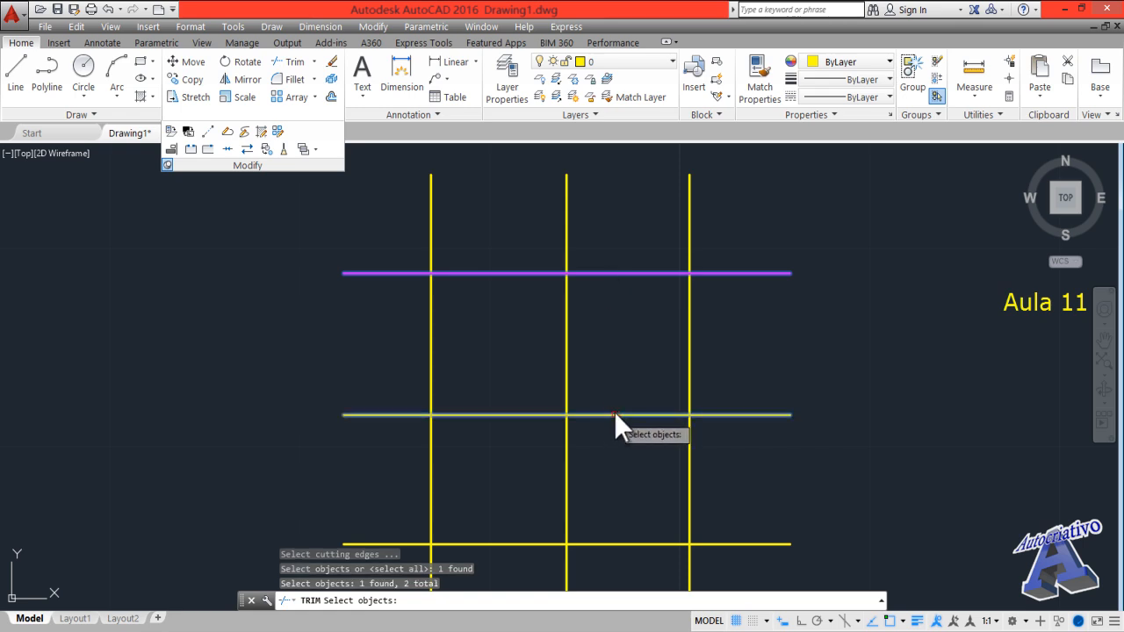
{"action": "key", "text": "Return"}
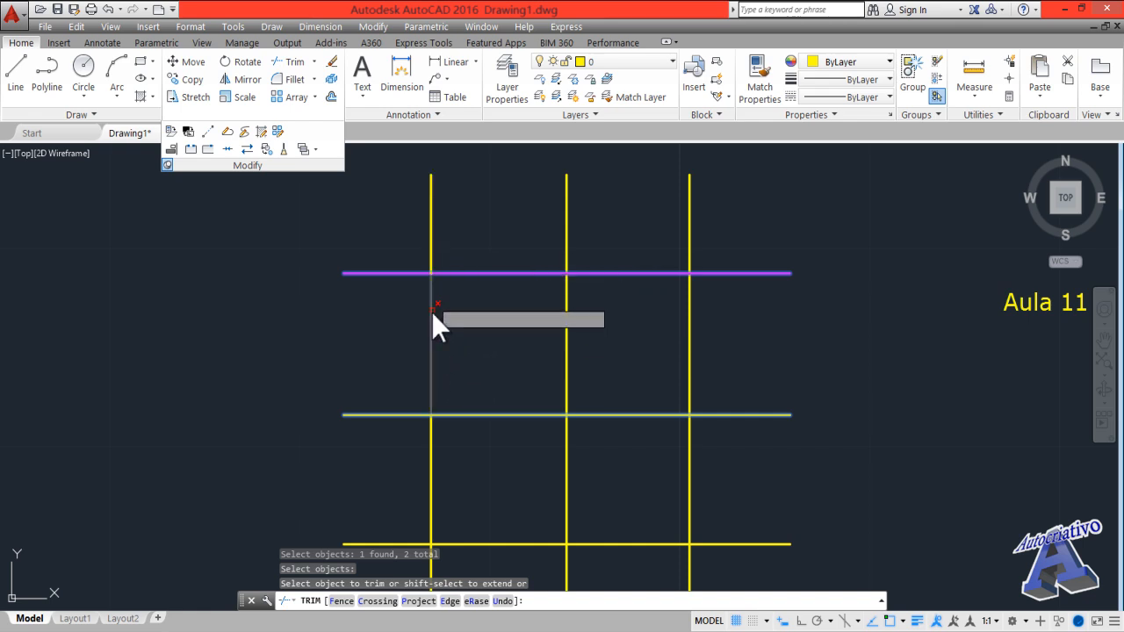
{"action": "left_click", "coordinate": [468, 238]}
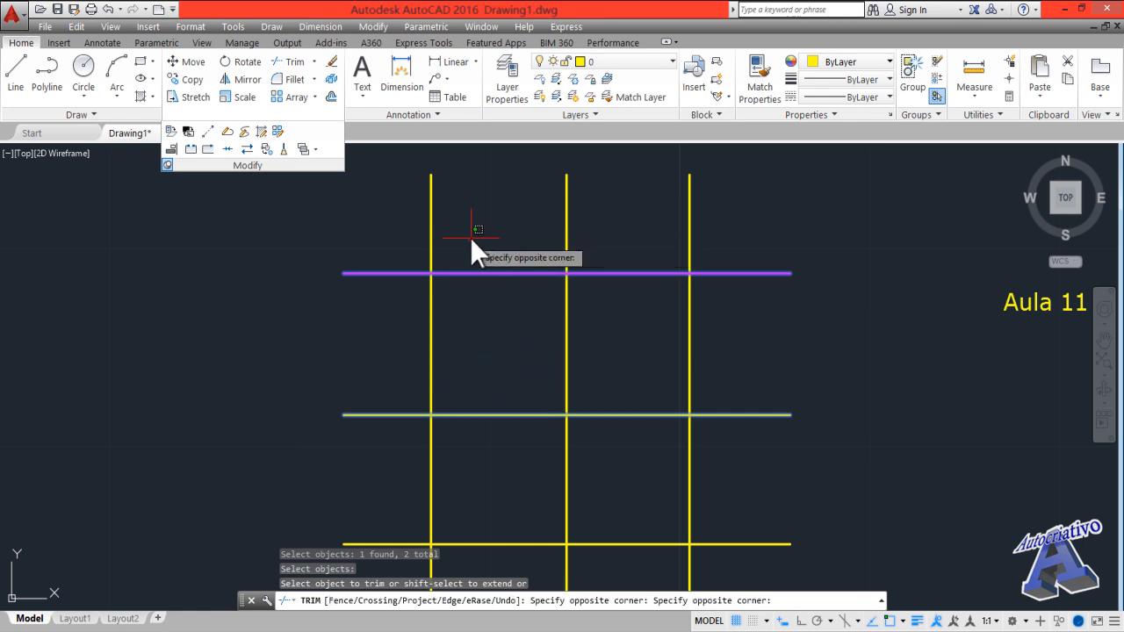
{"action": "left_click", "coordinate": [400, 191]}
{"action": "left_click", "coordinate": [478, 360]}
{"action": "left_click", "coordinate": [397, 332]}
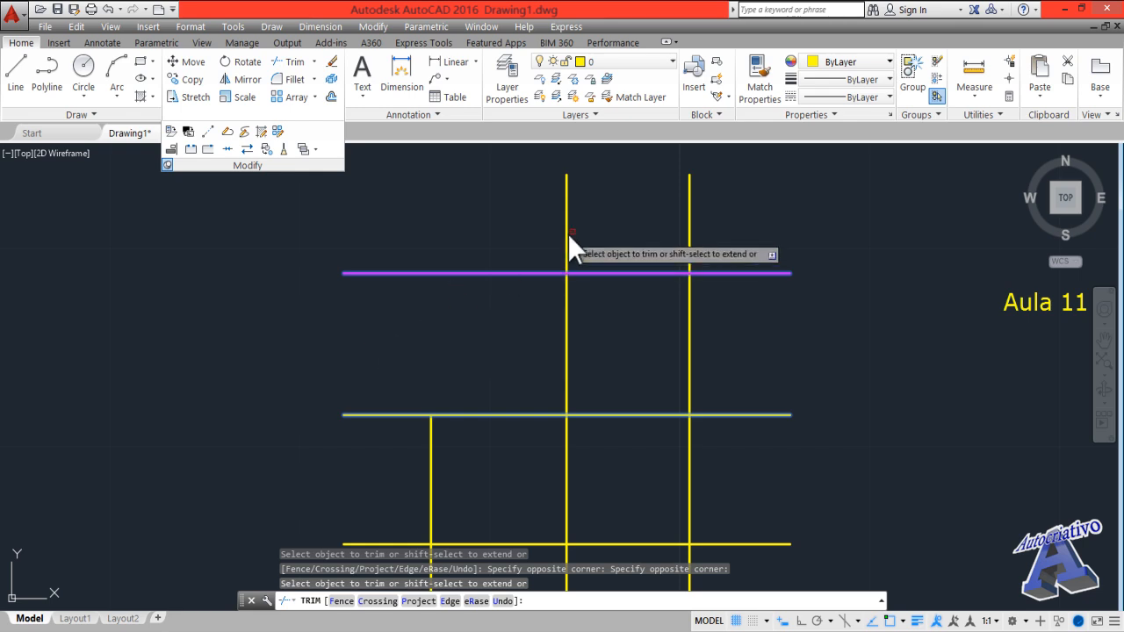
- Trim the middle and right vertical lines above the magenta line and between the two cutting edges with crossing windows
{"action": "left_click", "coordinate": [594, 203]}
{"action": "left_click", "coordinate": [540, 192]}
{"action": "left_click", "coordinate": [596, 361]}
{"action": "left_click", "coordinate": [526, 306]}
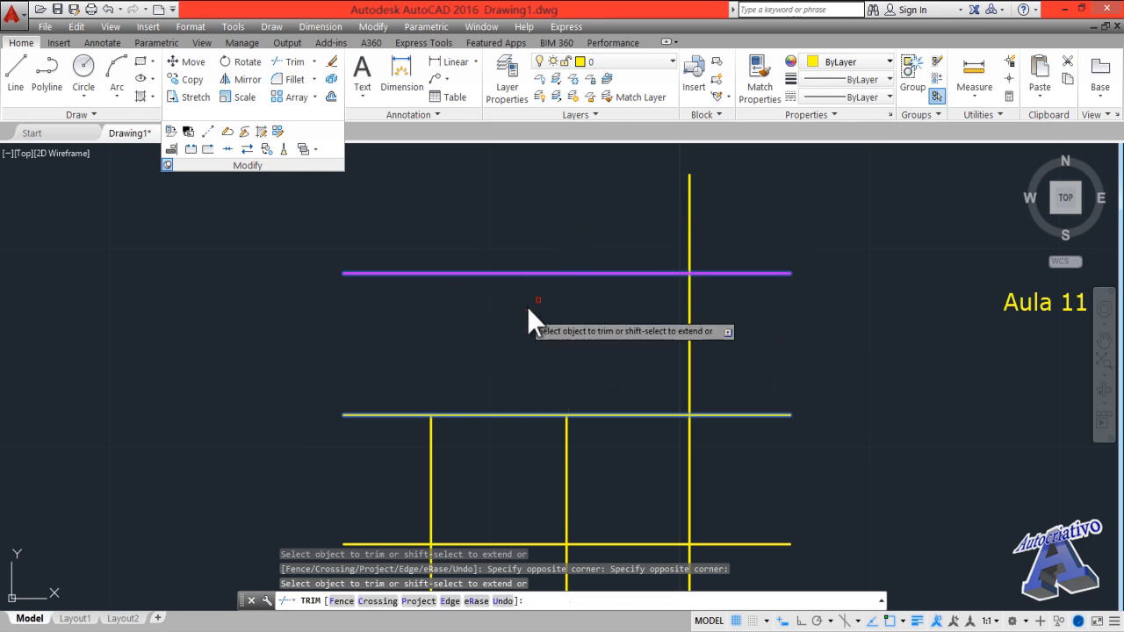
{"action": "left_click", "coordinate": [718, 229]}
{"action": "left_click", "coordinate": [667, 202]}
{"action": "left_click", "coordinate": [720, 344]}
{"action": "left_click", "coordinate": [639, 308]}
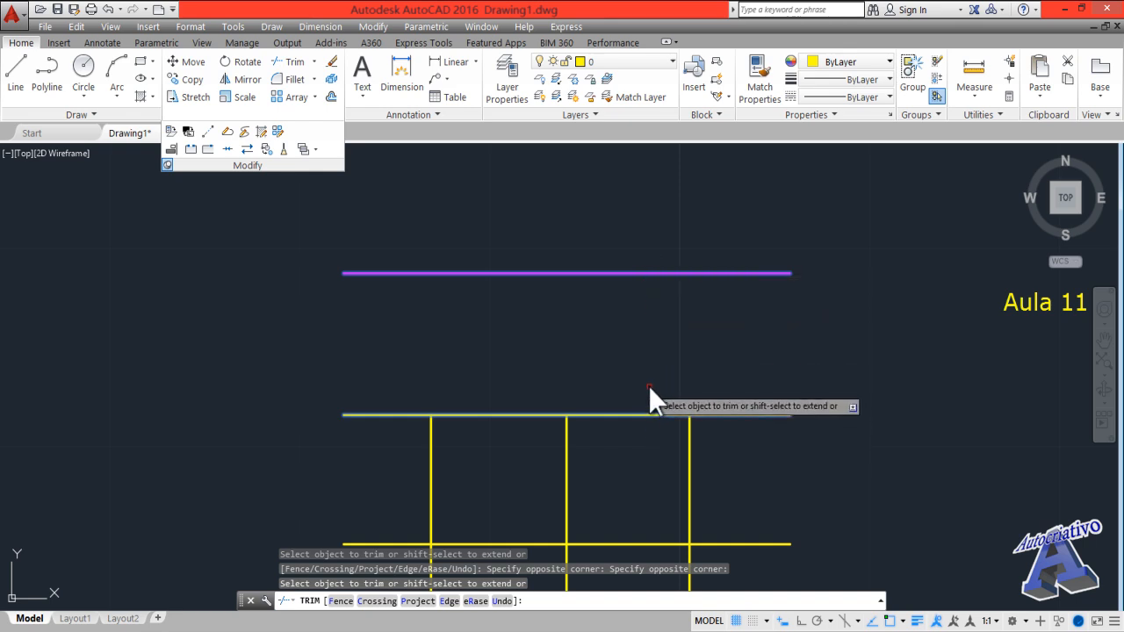
- Try to trim the three vertical lines below the middle horizontal cutting edge with crossing windows, and undo the whole trim
{"action": "left_click", "coordinate": [625, 456]}
{"action": "left_click", "coordinate": [537, 438]}
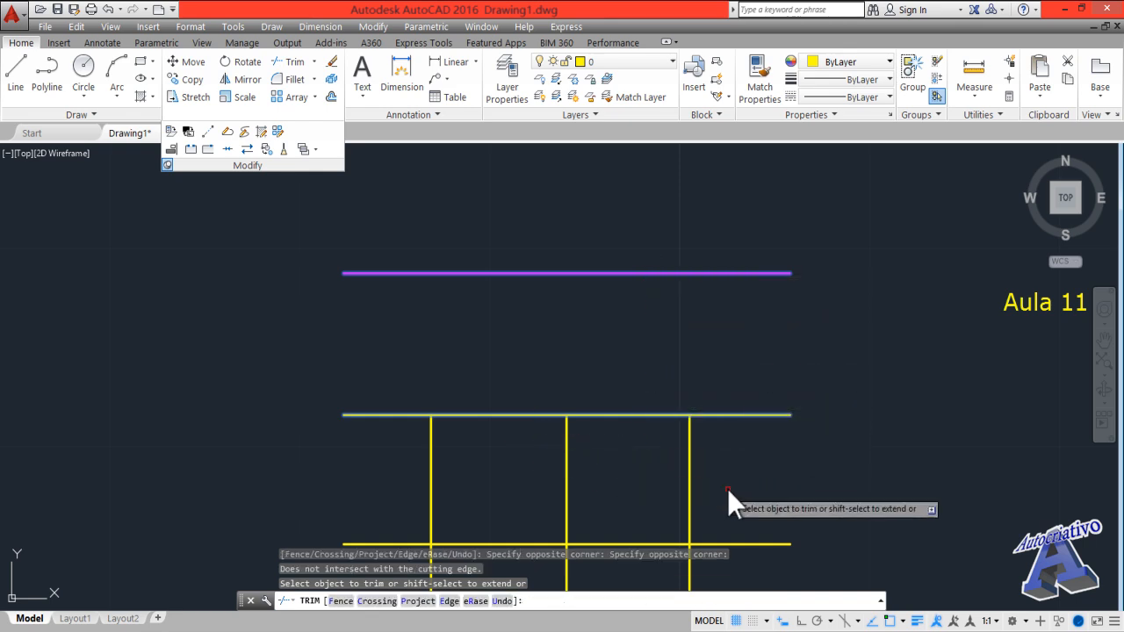
{"action": "left_click", "coordinate": [727, 489]}
{"action": "left_click", "coordinate": [501, 466]}
{"action": "left_click", "coordinate": [716, 507]}
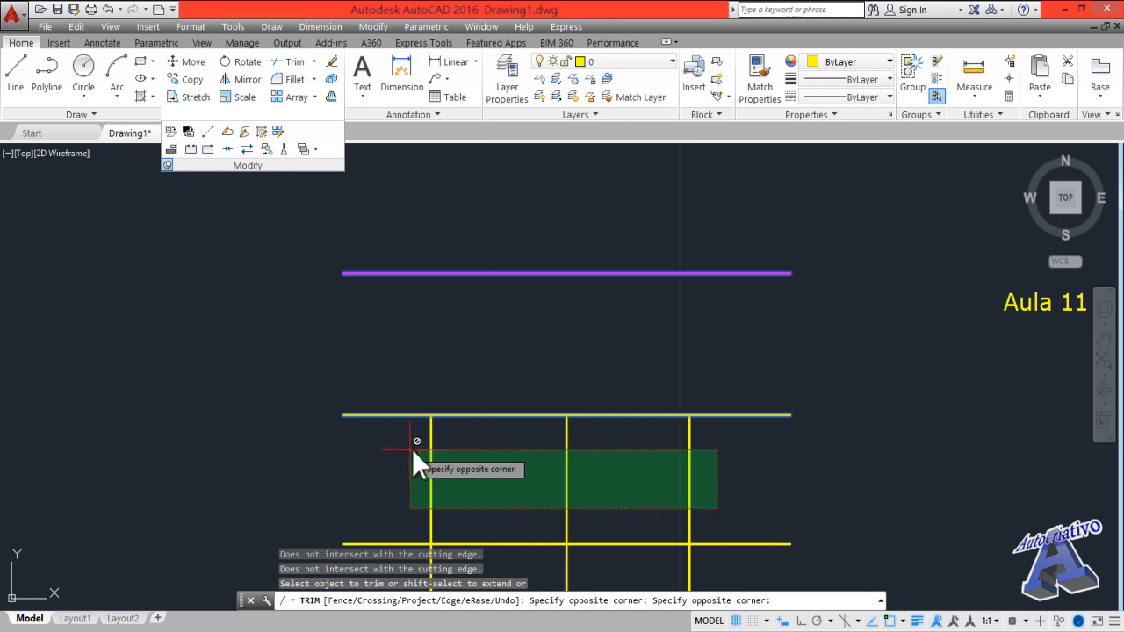
{"action": "left_click", "coordinate": [413, 446]}
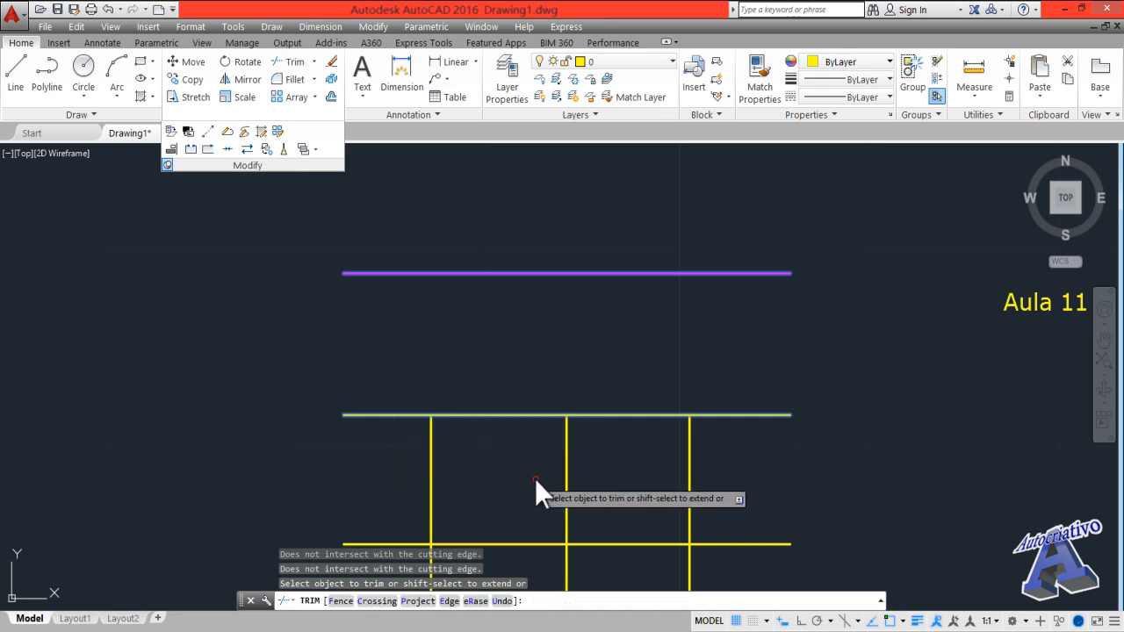
{"action": "key", "text": "Escape"}
{"action": "key", "text": "ctrl+z"}
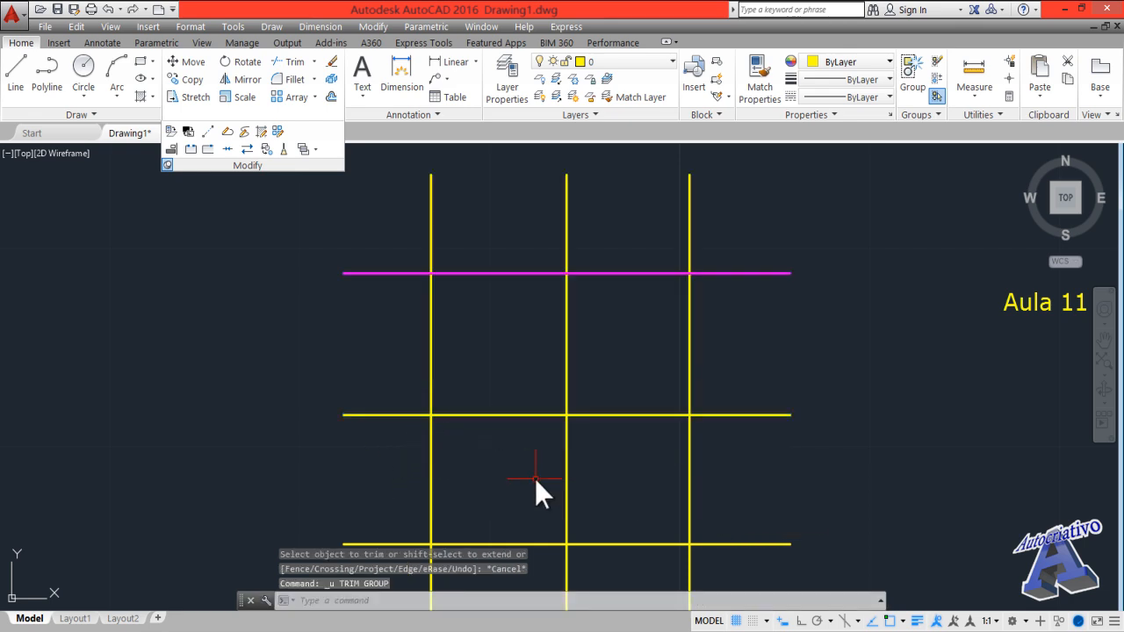
- Start Trim with the TR alias using all objects as cutting edges, and trim the left vertical's upper end and the magenta line's left end
{"action": "scroll", "coordinate": [520, 410], "scroll_direction": "down", "scroll_amount": 2}
{"action": "mouse_move", "coordinate": [521, 407]}
{"action": "middle_mouse_down"}
{"action": "mouse_move", "coordinate": [517, 395]}
{"action": "mouse_move", "coordinate": [545, 365]}
{"action": "middle_mouse_up"}
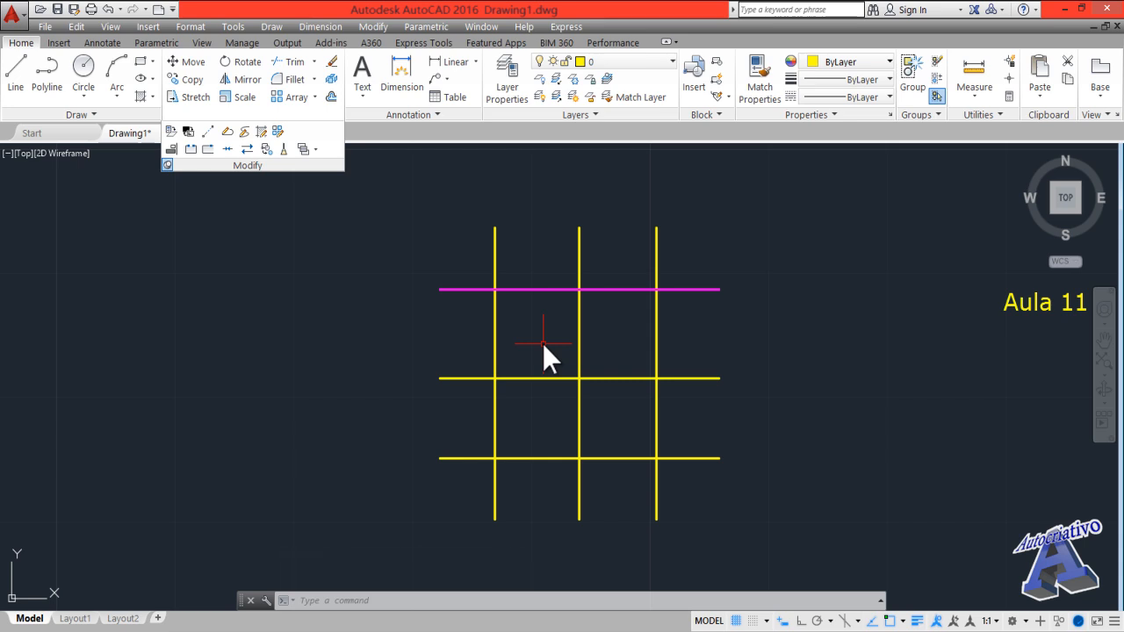
{"action": "type", "text": "TR"}
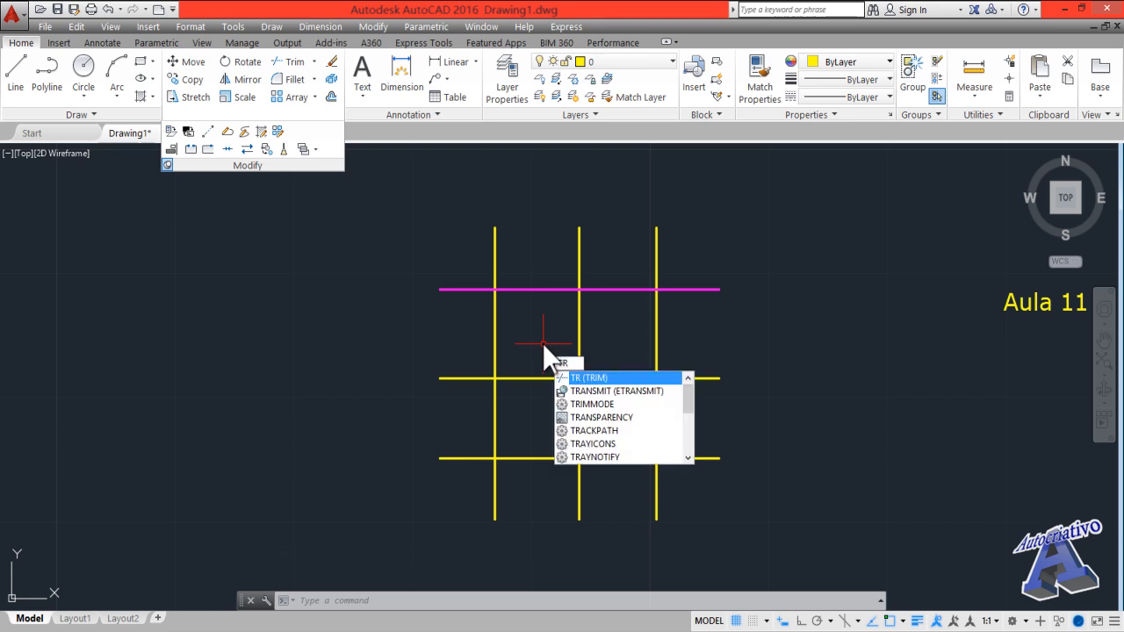
{"action": "key", "text": "Return"}
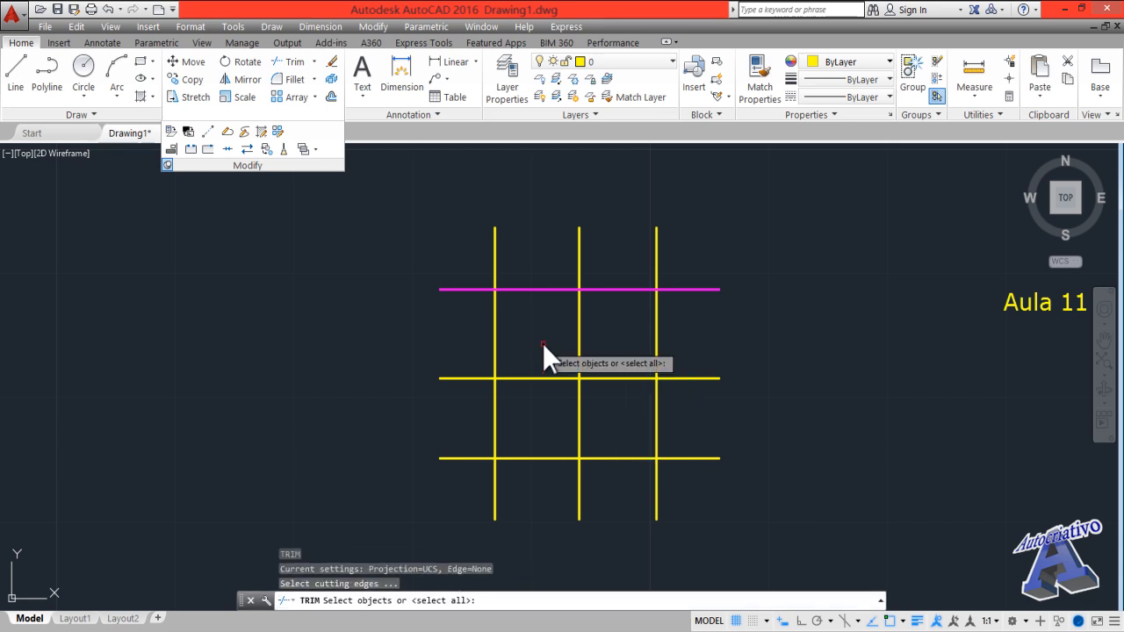
{"action": "key", "text": "Return"}
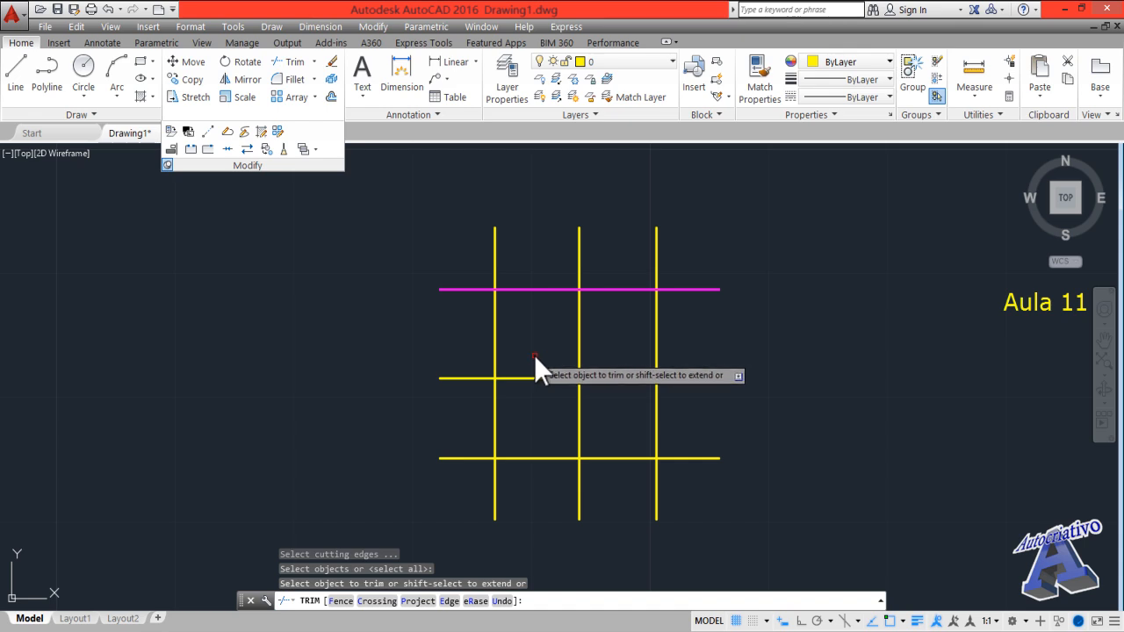
{"action": "left_click", "coordinate": [514, 276]}
{"action": "scroll", "coordinate": [502, 310], "scroll_direction": "up", "scroll_amount": 2}
{"action": "middle_click_drag", "start_coordinate": [503, 310], "coordinate": [467, 354]}
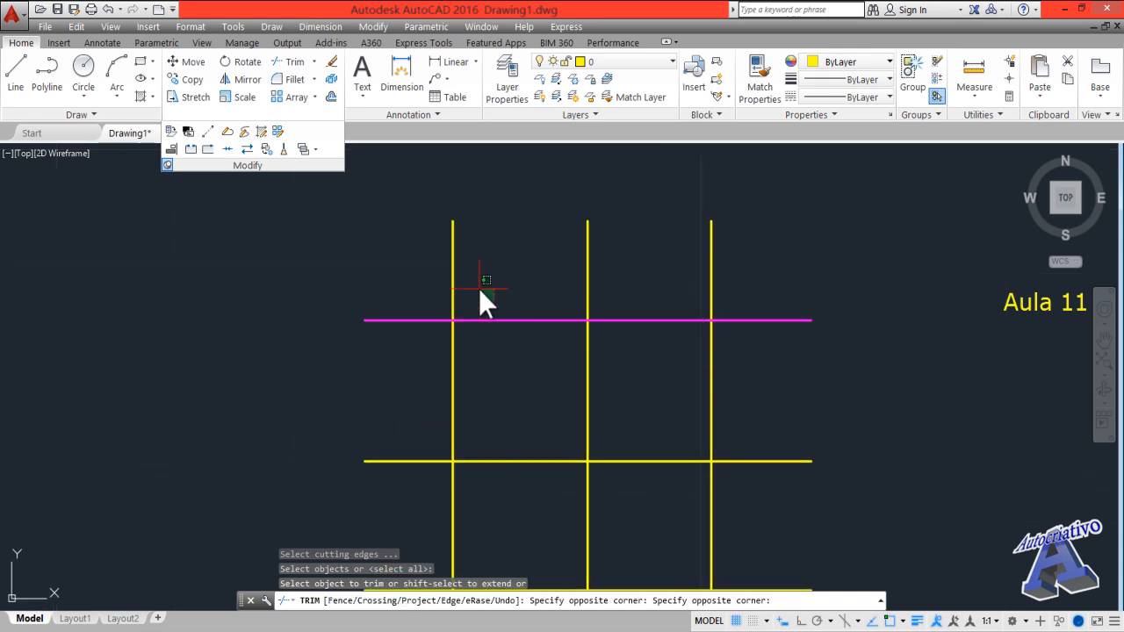
{"action": "left_click", "coordinate": [443, 303]}
{"action": "left_click", "coordinate": [421, 371]}
{"action": "left_click", "coordinate": [381, 263]}
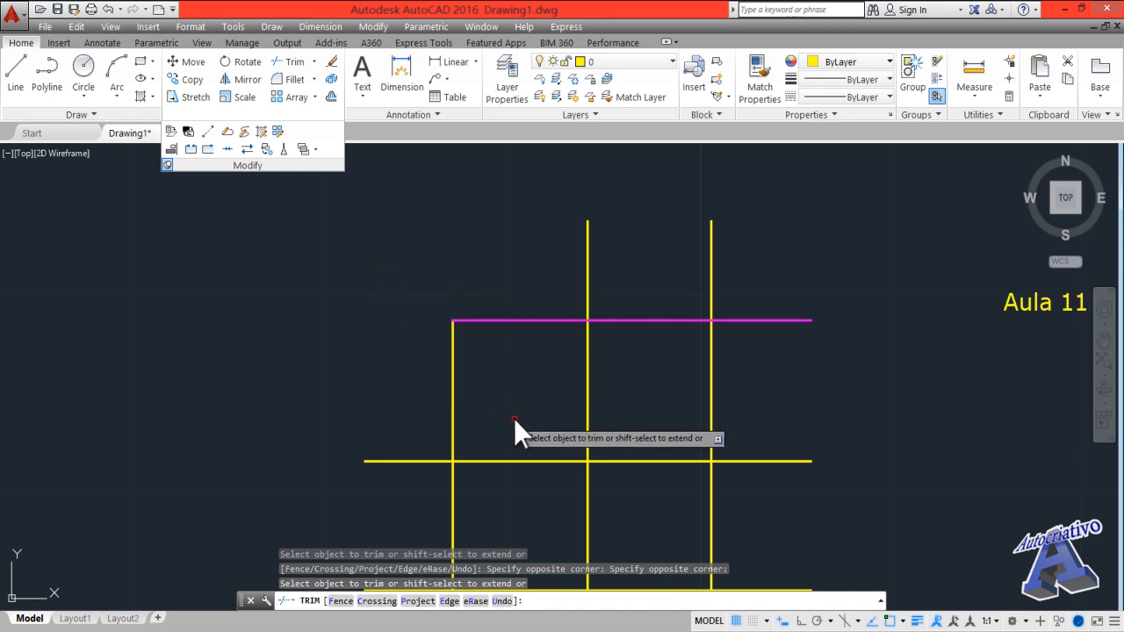
- Trim the left and middle verticals between the magenta and middle horizontals, and the magenta segment between those two verticals
{"action": "left_click", "coordinate": [513, 418]}
{"action": "left_click", "coordinate": [394, 376]}
{"action": "middle_click_drag", "start_coordinate": [452, 385], "coordinate": [374, 347]}
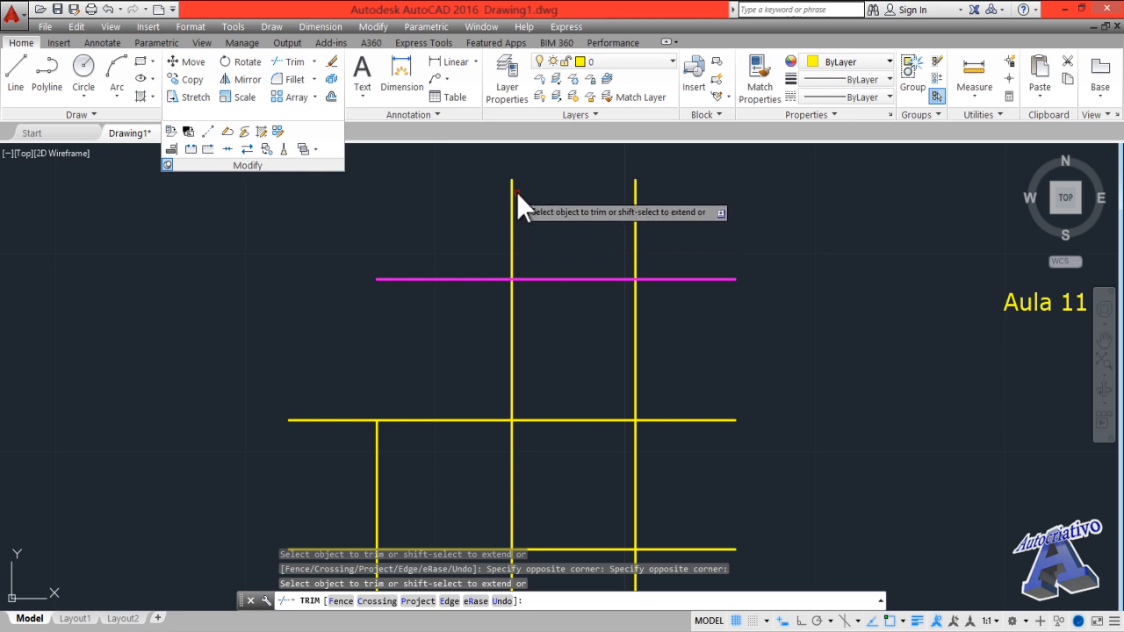
{"action": "left_click", "coordinate": [452, 279]}
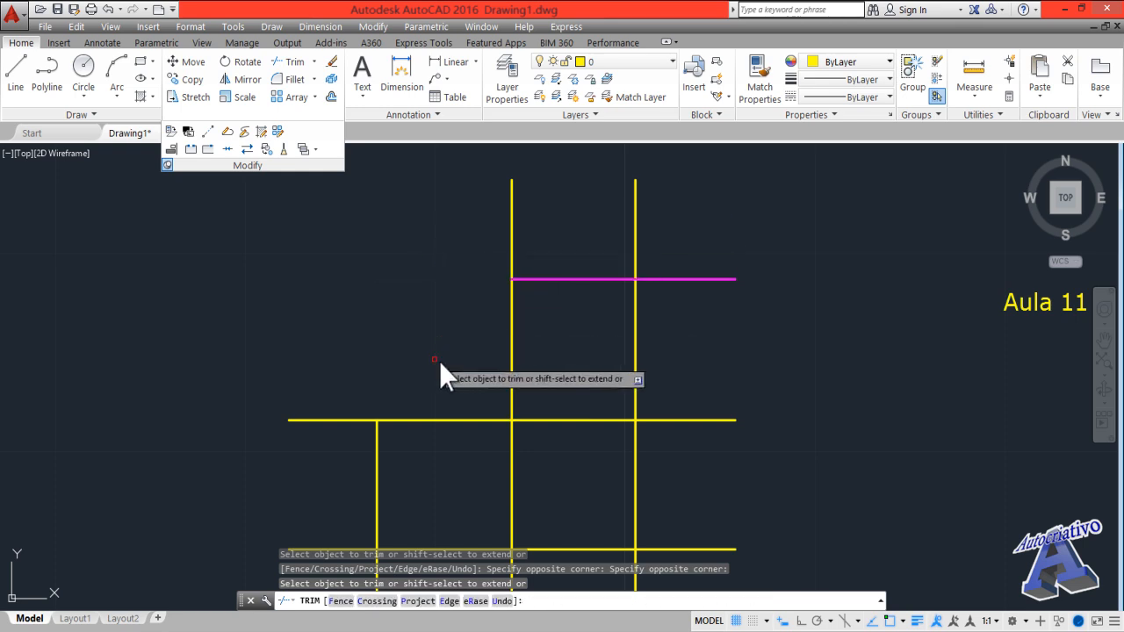
{"action": "left_click", "coordinate": [512, 361]}
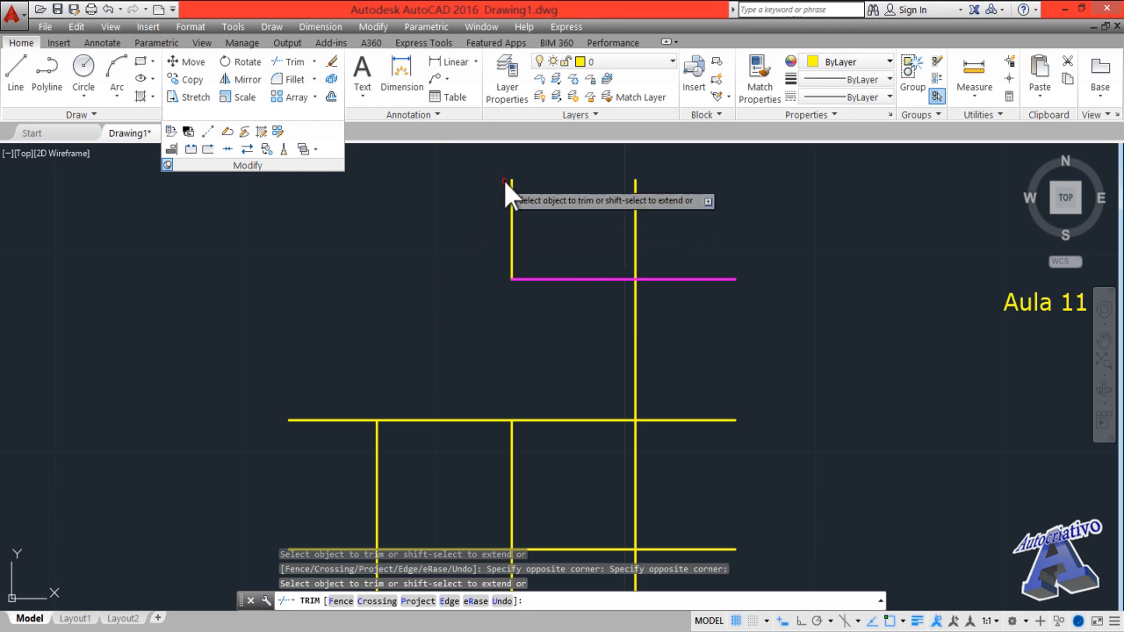
- Try to trim the middle vertical's leftover upper piece, and trim the magenta segment between the middle and right verticals
{"action": "left_click", "coordinate": [540, 246]}
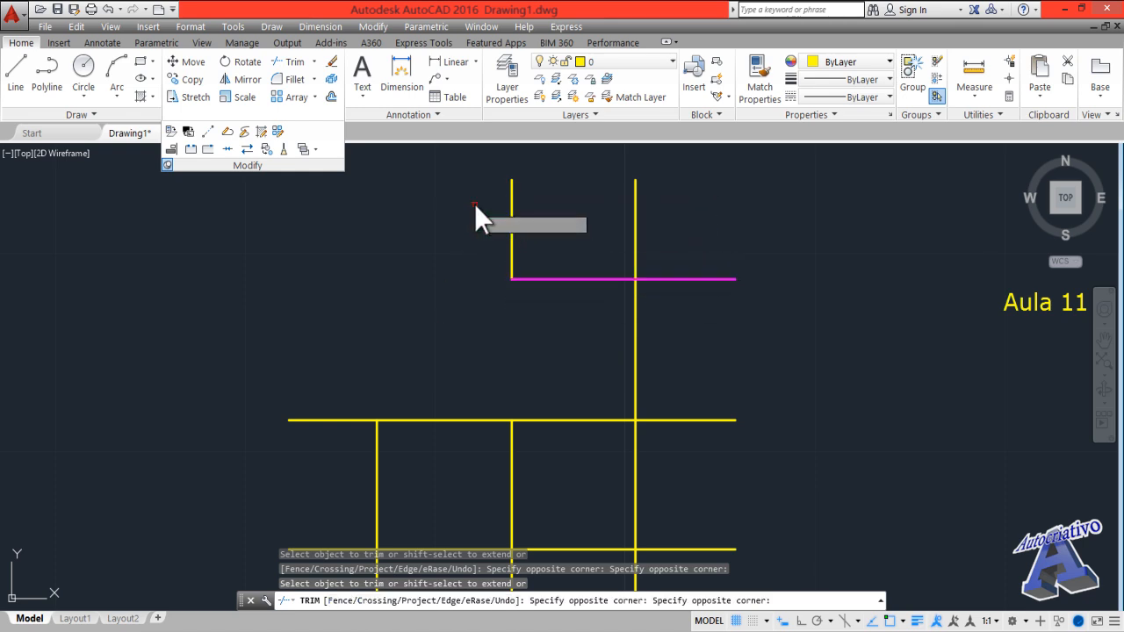
{"action": "left_click", "coordinate": [479, 212]}
{"action": "left_click", "coordinate": [551, 241]}
{"action": "left_click", "coordinate": [486, 208]}
{"action": "left_click", "coordinate": [600, 326]}
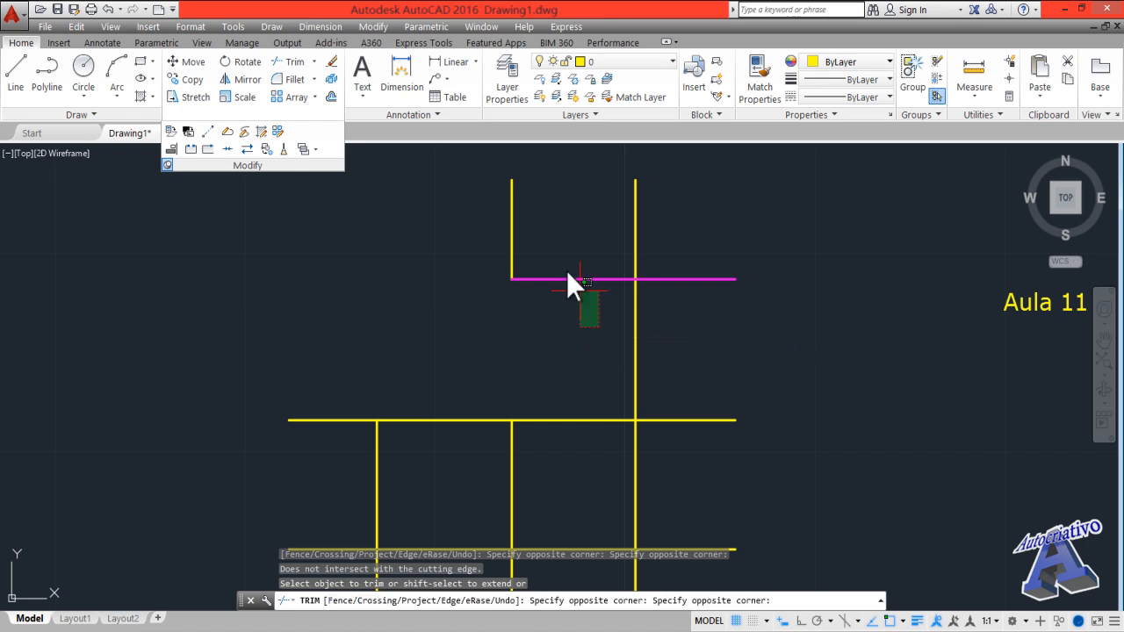
{"action": "left_click", "coordinate": [555, 251]}
{"action": "middle_click_drag", "start_coordinate": [564, 259], "coordinate": [585, 297]}
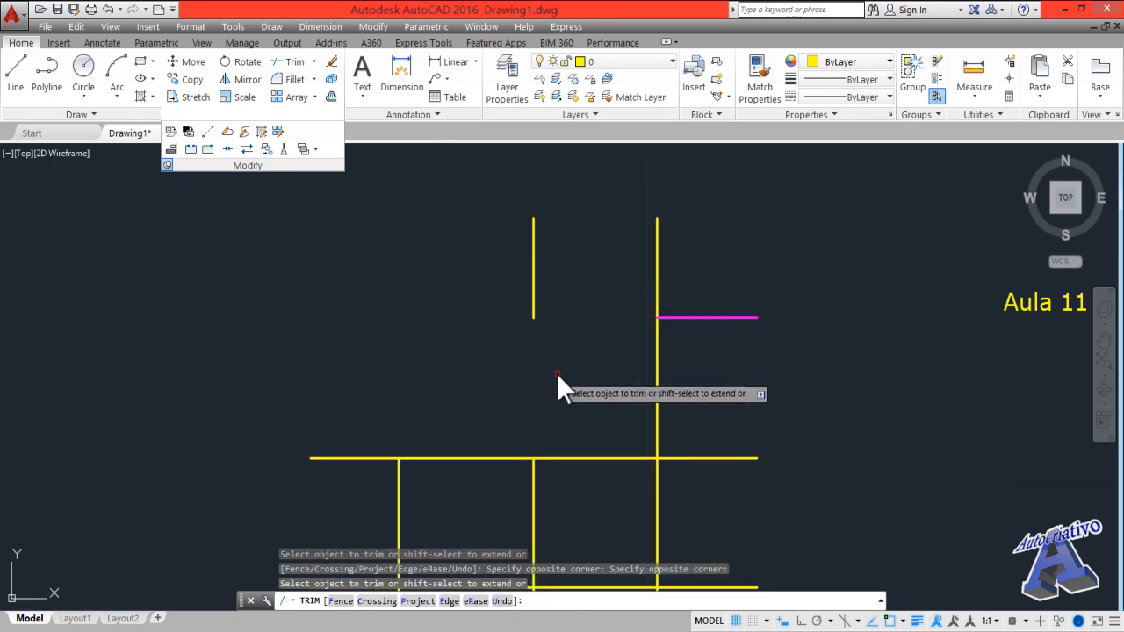
- Trim the right vertical above the middle horizontal up to the magenta line, and the middle vertical between the two lower horizontals
{"action": "left_click", "coordinate": [682, 401]}
{"action": "left_click", "coordinate": [611, 395]}
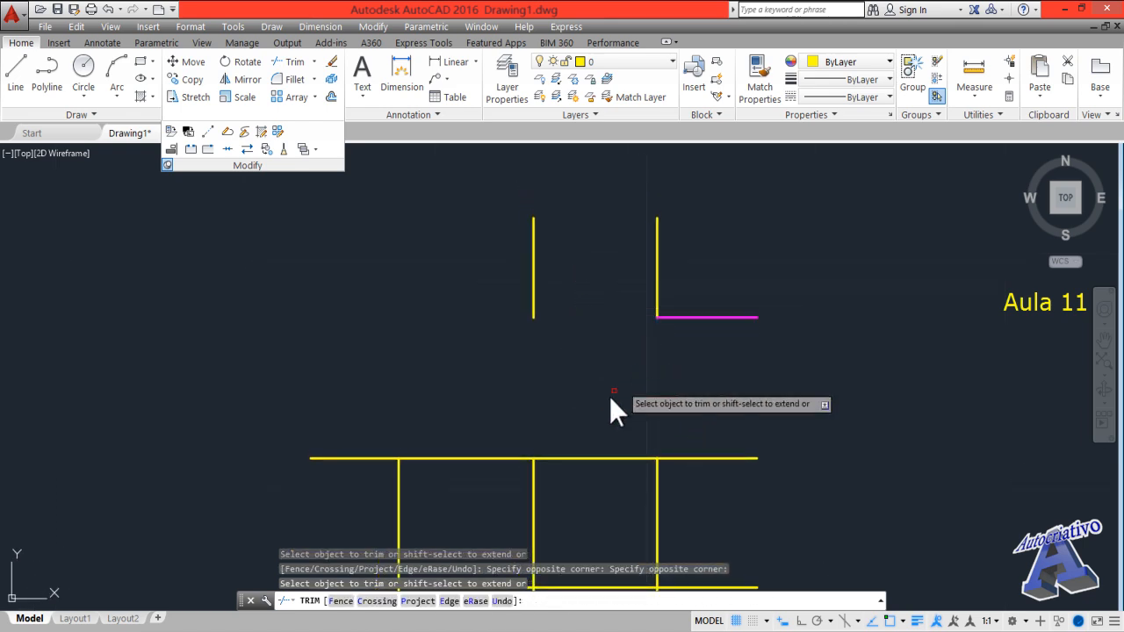
{"action": "middle_click_drag", "start_coordinate": [598, 405], "coordinate": [588, 289]}
{"action": "left_click", "coordinate": [587, 427]}
{"action": "left_click", "coordinate": [489, 379]}
{"action": "middle_click_drag", "start_coordinate": [520, 403], "coordinate": [529, 377]}
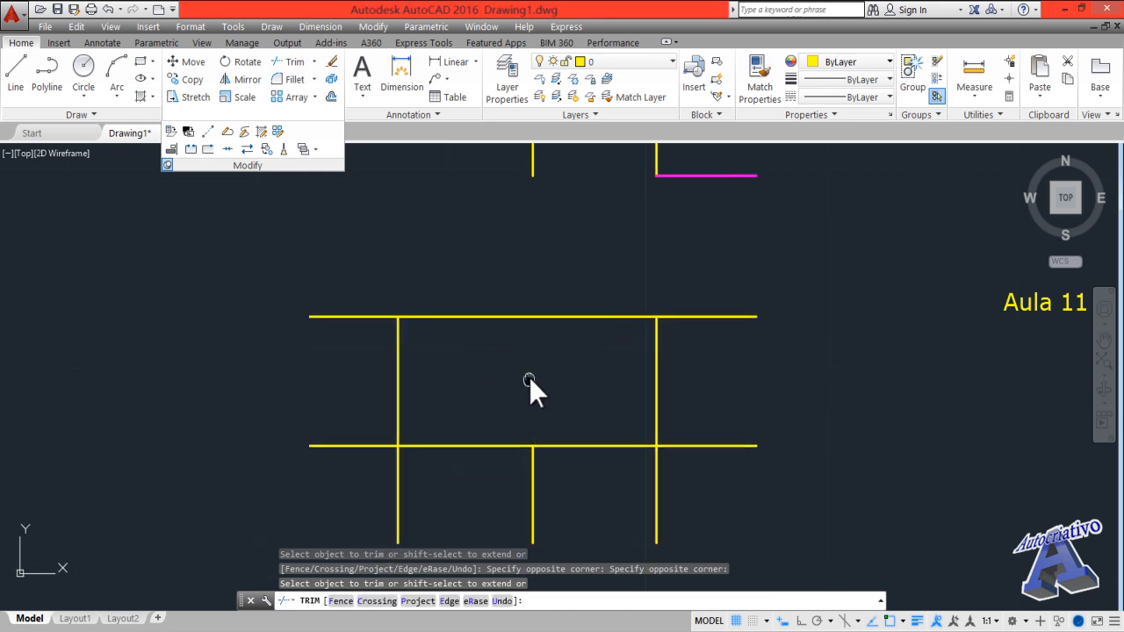
- Trim the middle horizontal between the outer verticals and the lower horizontal between the left and middle verticals, and undo the whole trim
{"action": "left_click", "coordinate": [599, 361]}
{"action": "left_click", "coordinate": [532, 285]}
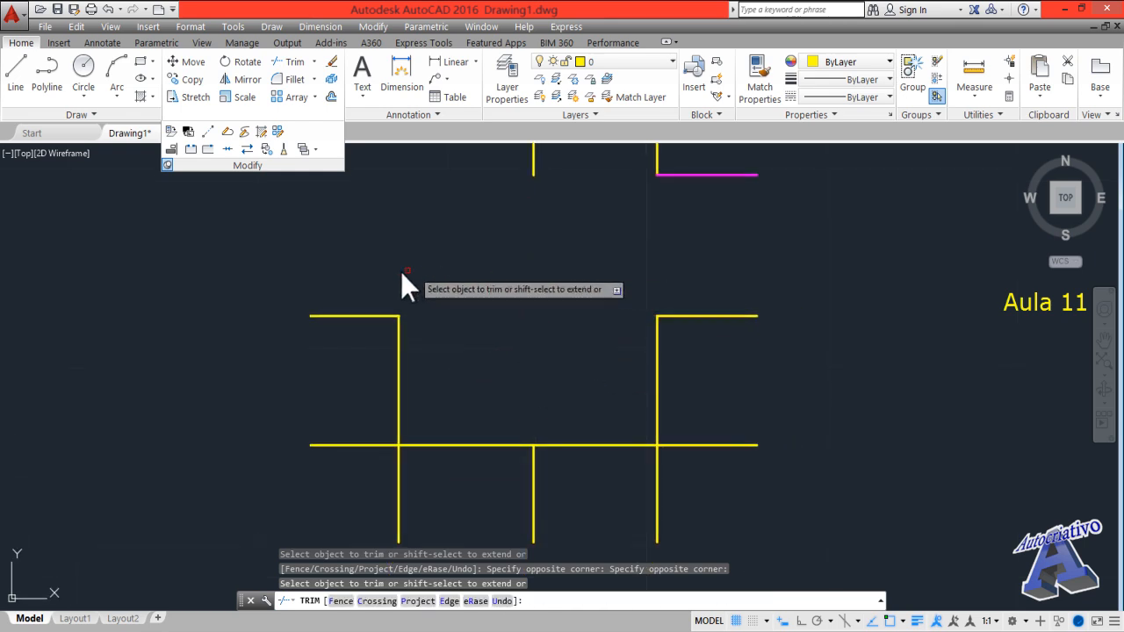
{"action": "left_click", "coordinate": [489, 490]}
{"action": "left_click", "coordinate": [433, 390]}
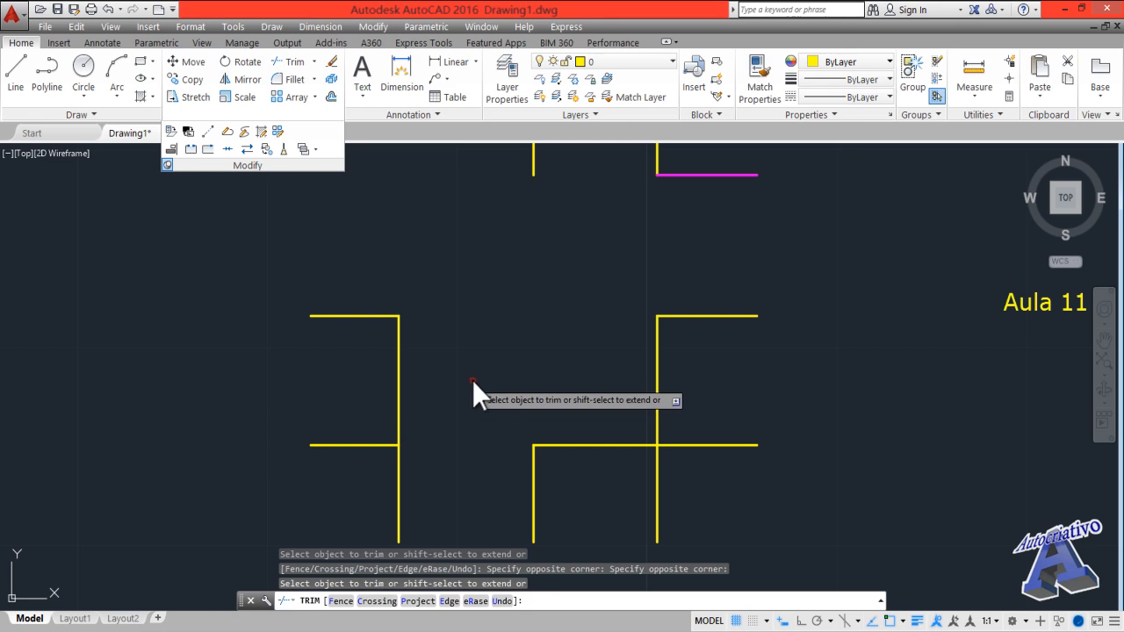
{"action": "scroll", "coordinate": [495, 389], "scroll_direction": "down", "scroll_amount": 3}
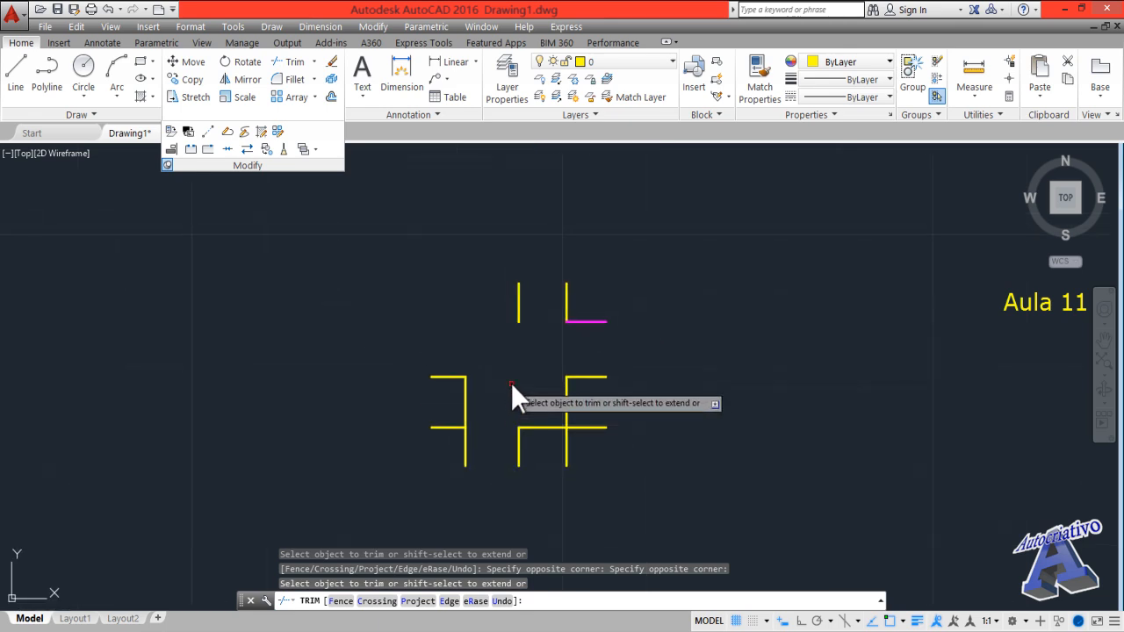
{"action": "key", "text": "Escape"}
{"action": "key", "text": "ctrl+z"}
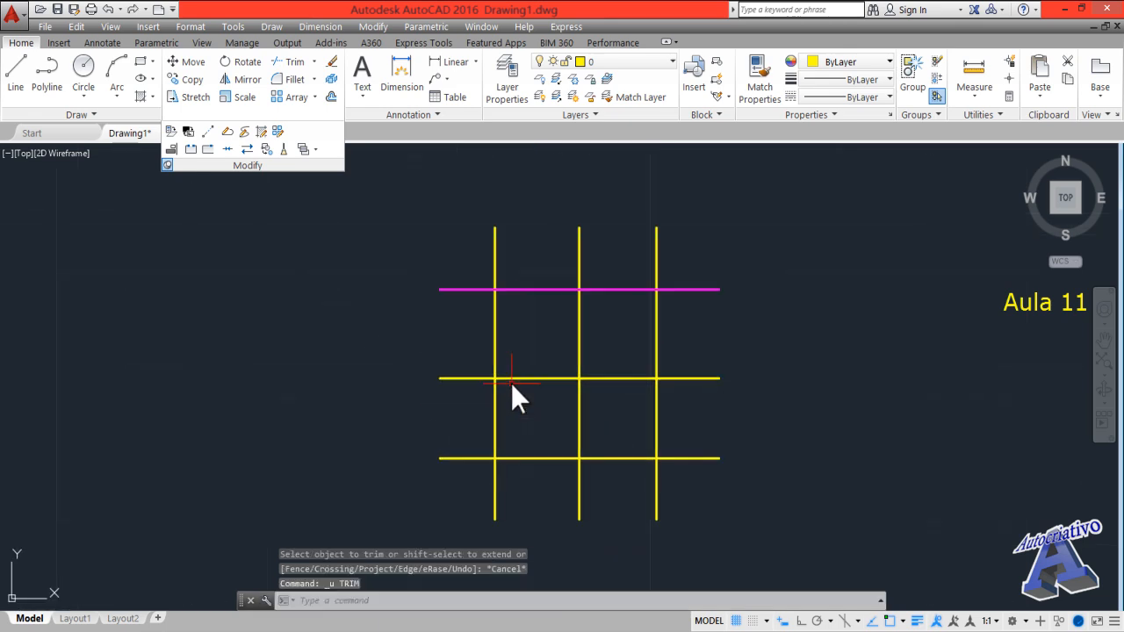
- Move the magenta line about 15.25 units straight up, above the vertical lines, using its midpoint as base point
{"action": "left_click", "coordinate": [313, 62]}
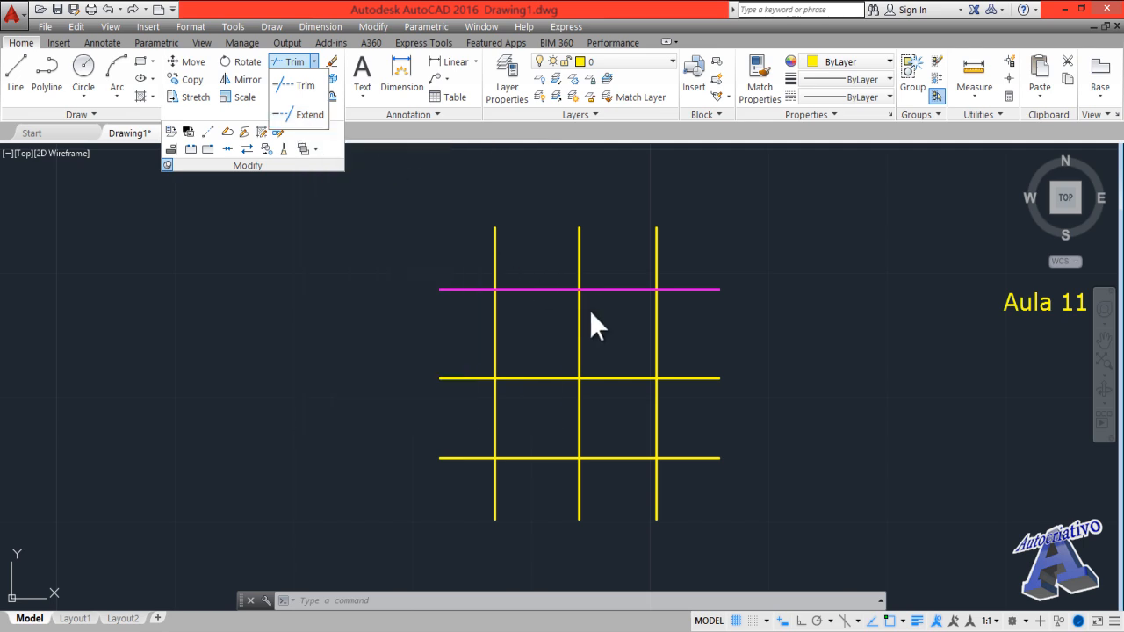
{"action": "middle_click_drag", "start_coordinate": [616, 349], "coordinate": [567, 472]}
{"action": "left_click", "coordinate": [567, 465]}
{"action": "left_click", "coordinate": [553, 398]}
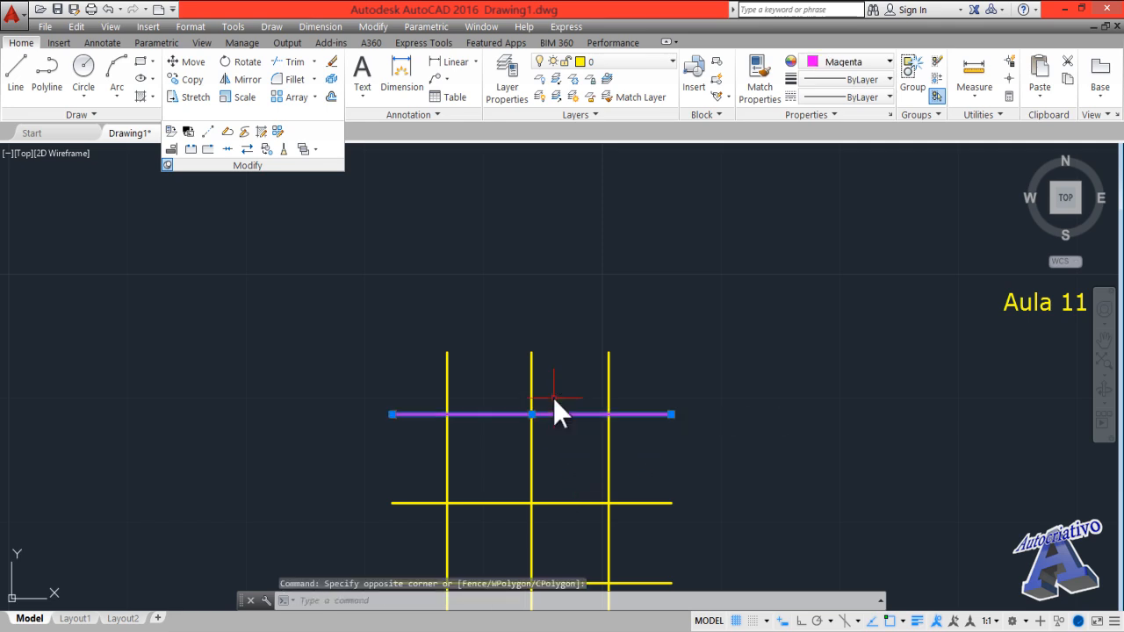
{"action": "type", "text": "m"}
{"action": "key", "text": "Return"}
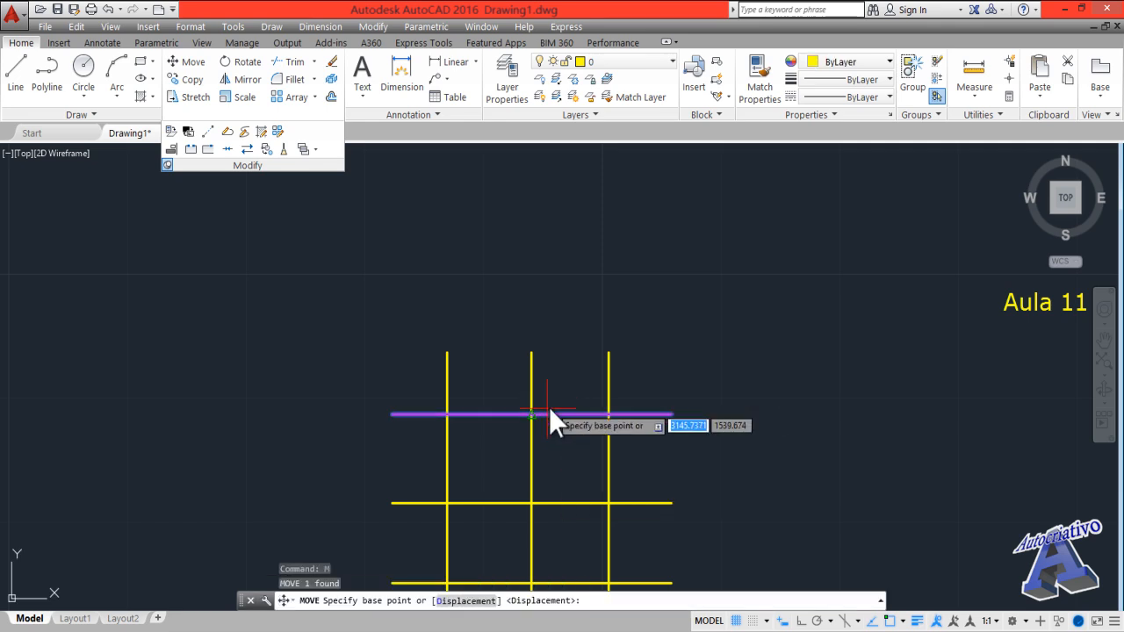
{"action": "left_click", "coordinate": [531, 413]}
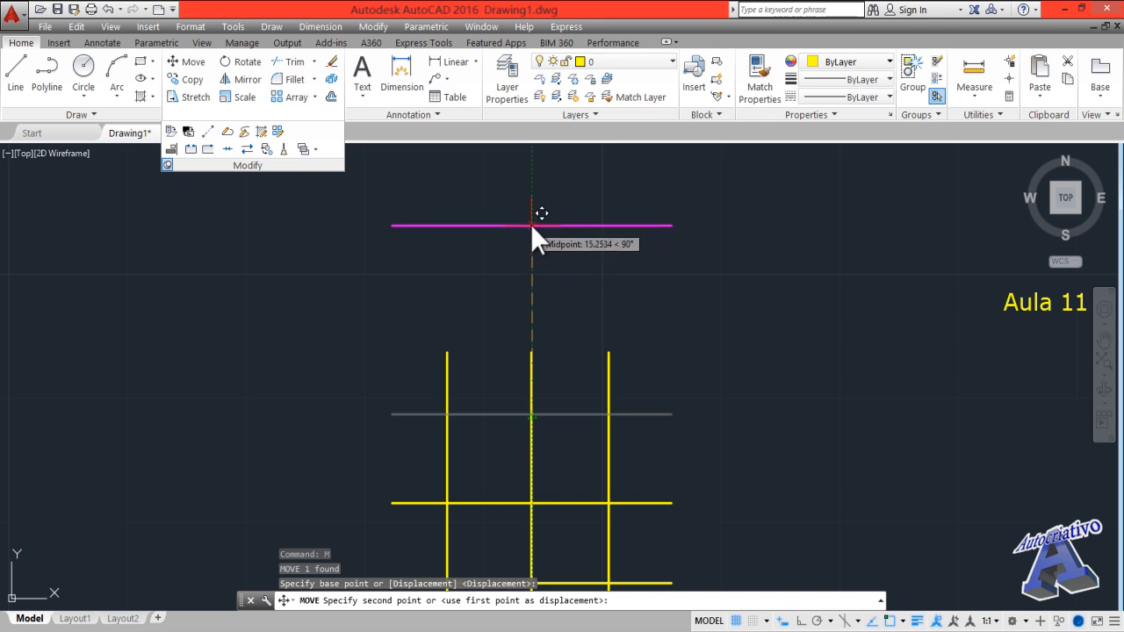
{"action": "left_click", "coordinate": [530, 225]}
{"action": "key", "text": "Escape"}
{"action": "middle_click_drag", "start_coordinate": [526, 314], "coordinate": [574, 267]}
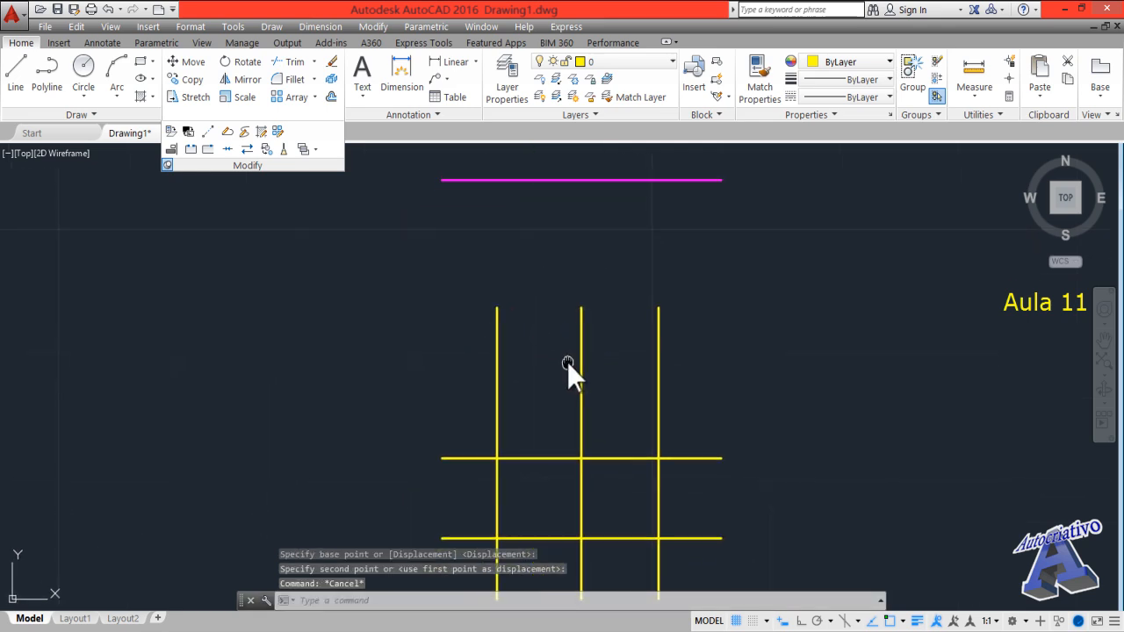
- Extend the right, middle and left vertical lines one by one up to the magenta boundary line, using the Extend alias EX
{"action": "middle_click_drag", "start_coordinate": [568, 362], "coordinate": [560, 395]}
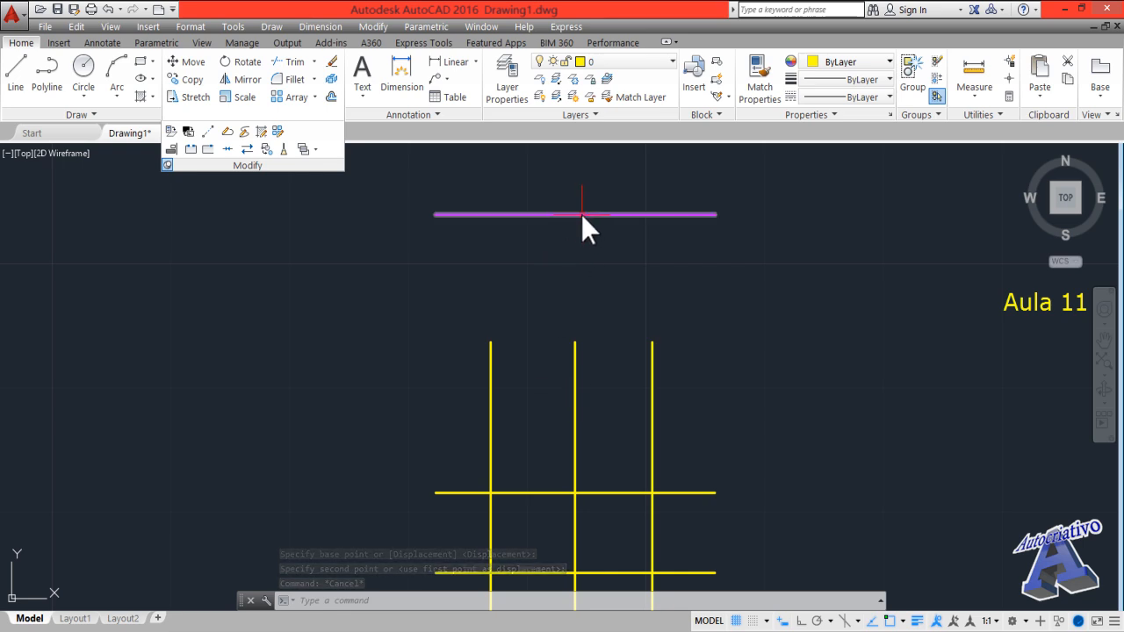
{"action": "left_click", "coordinate": [314, 64]}
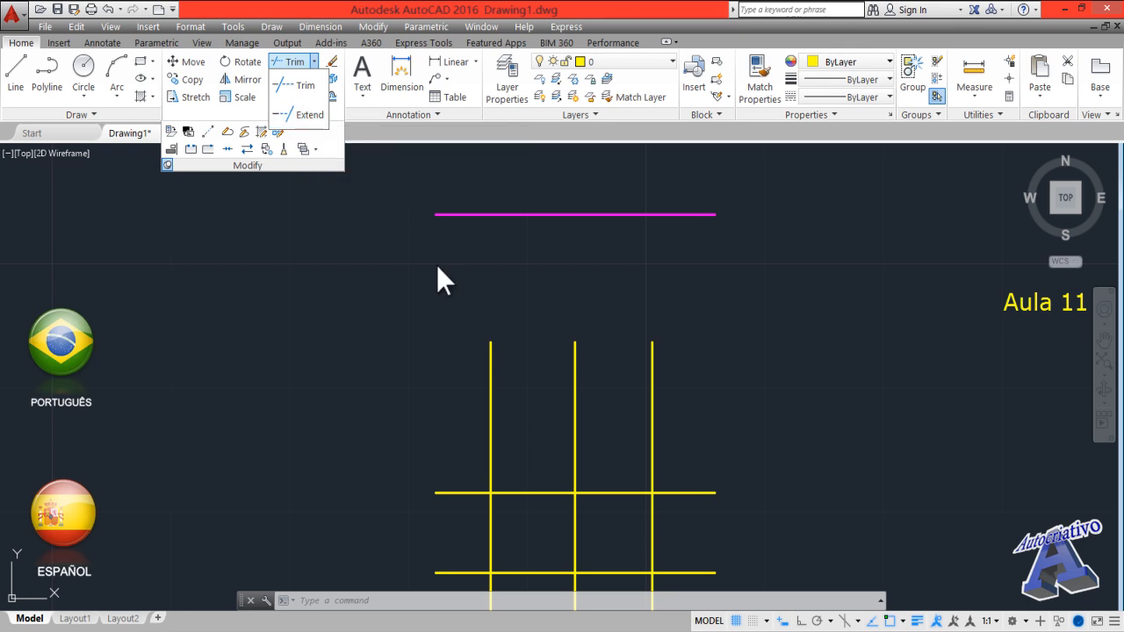
{"action": "type", "text": "ex"}
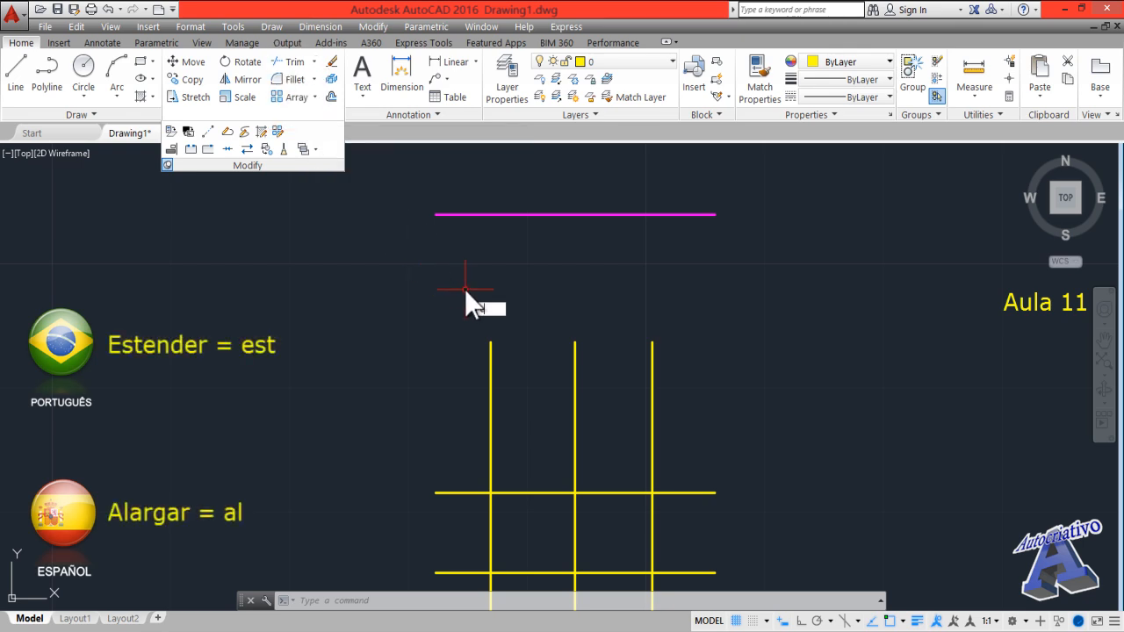
{"action": "key", "text": "Return"}
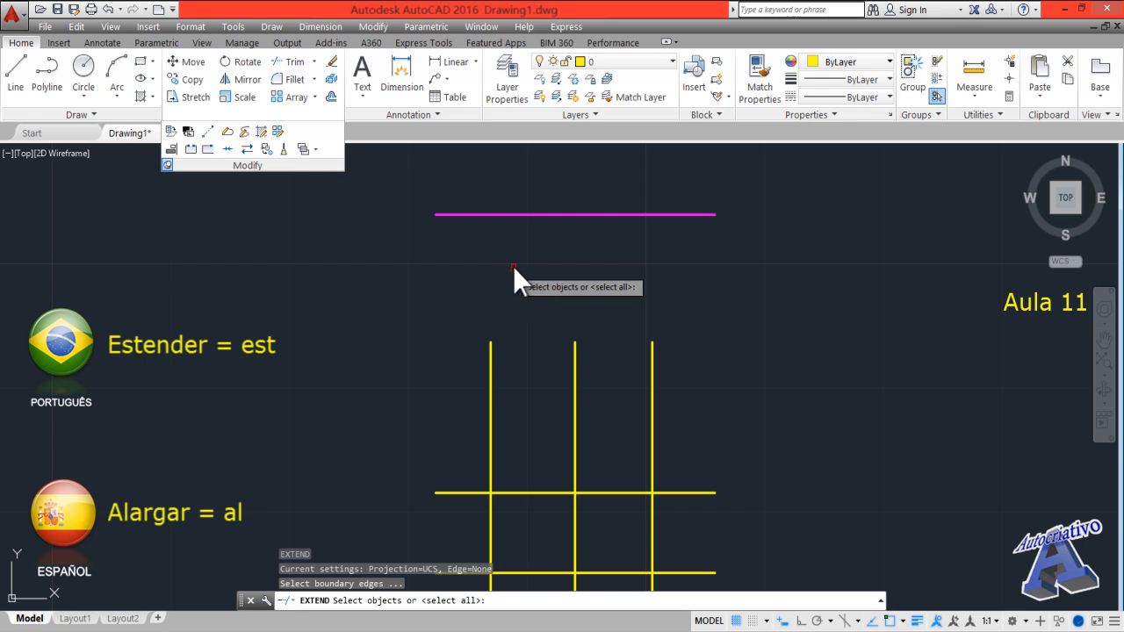
{"action": "left_click", "coordinate": [560, 215]}
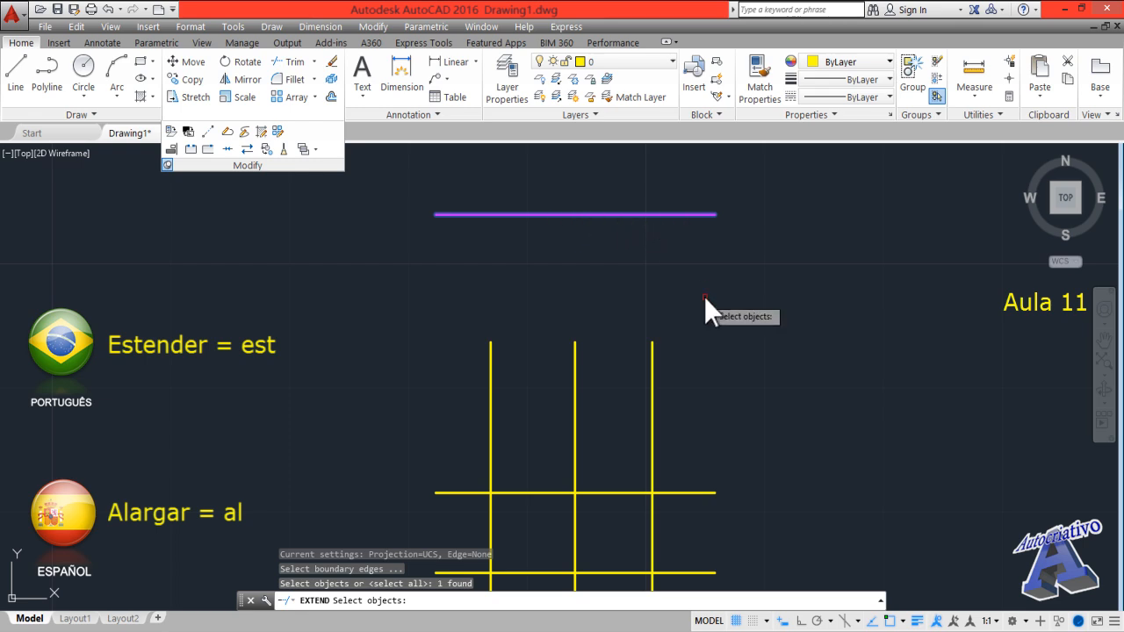
{"action": "key", "text": "Return"}
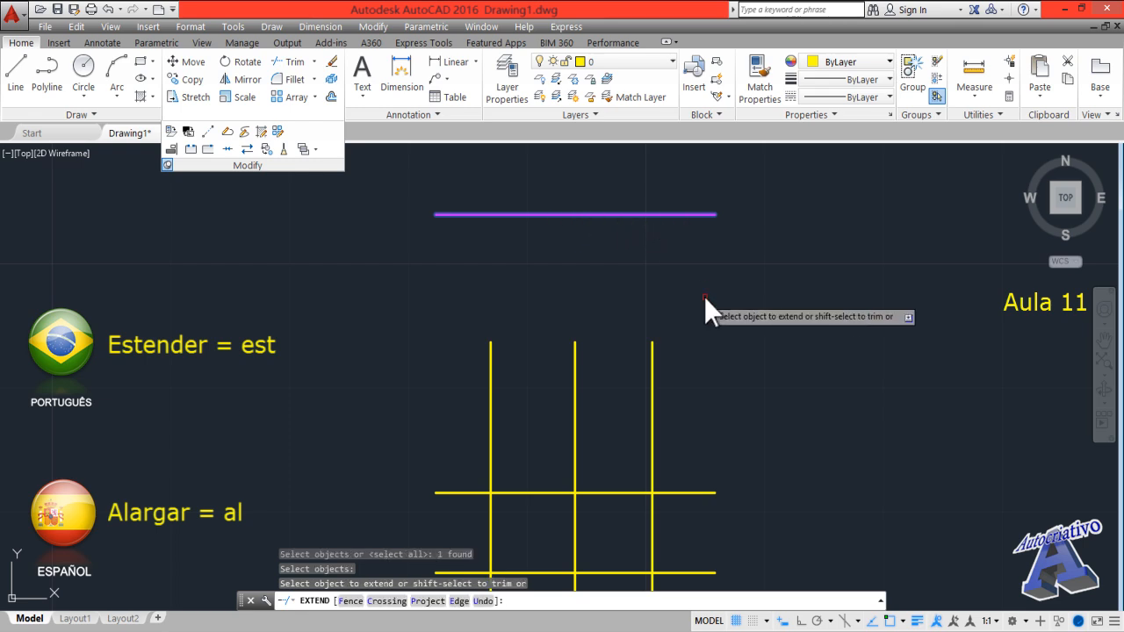
{"action": "left_click", "coordinate": [652, 360]}
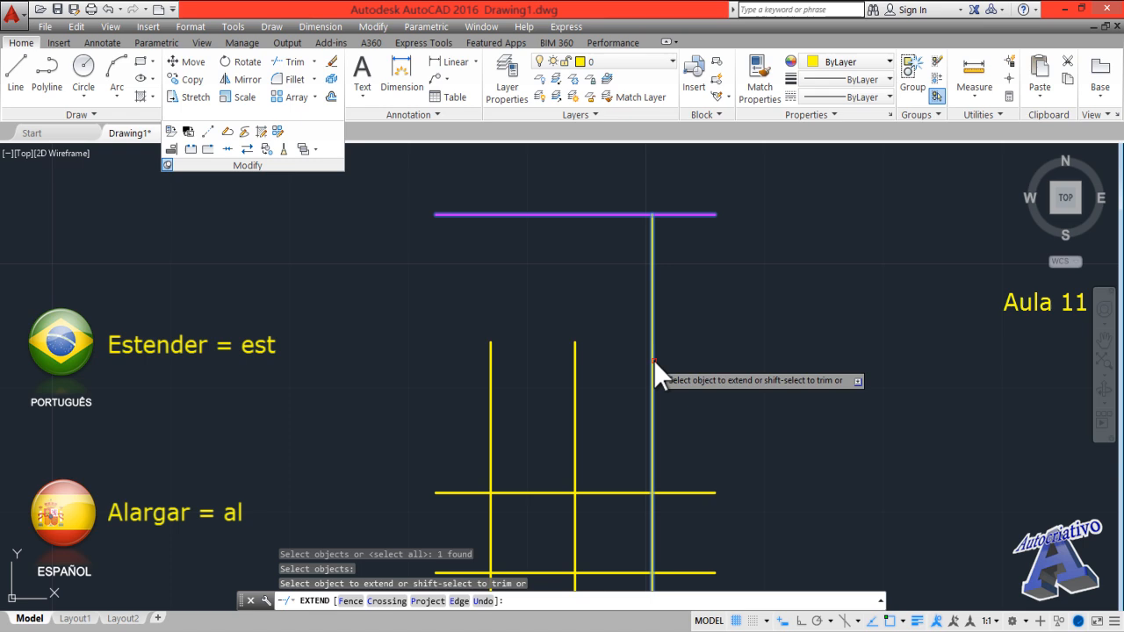
{"action": "left_click", "coordinate": [576, 362]}
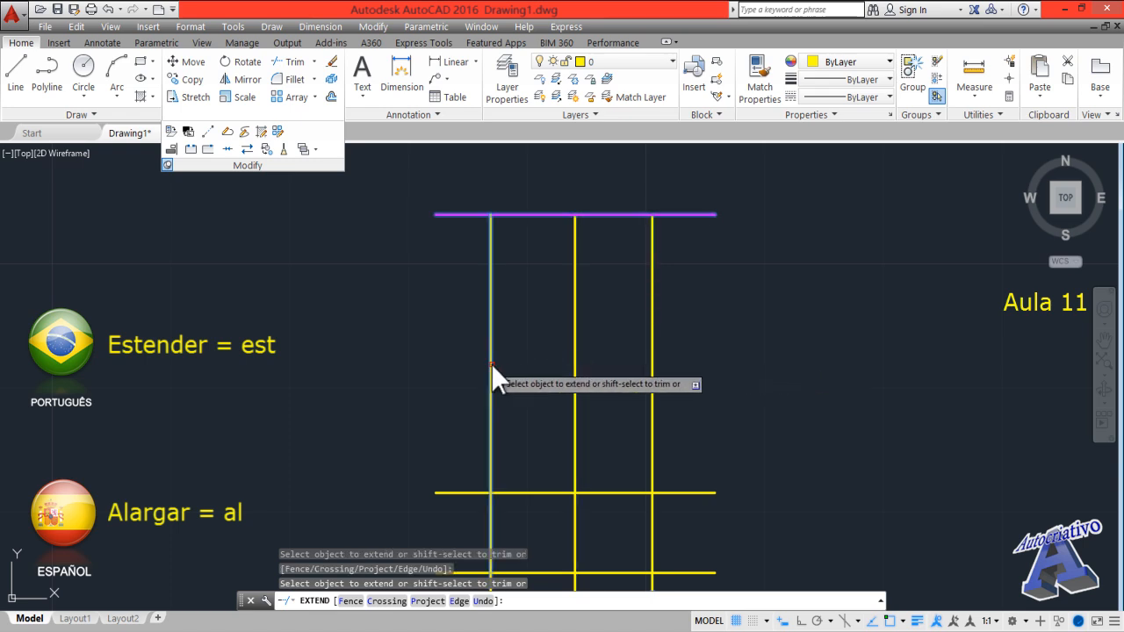
{"action": "left_click", "coordinate": [491, 374]}
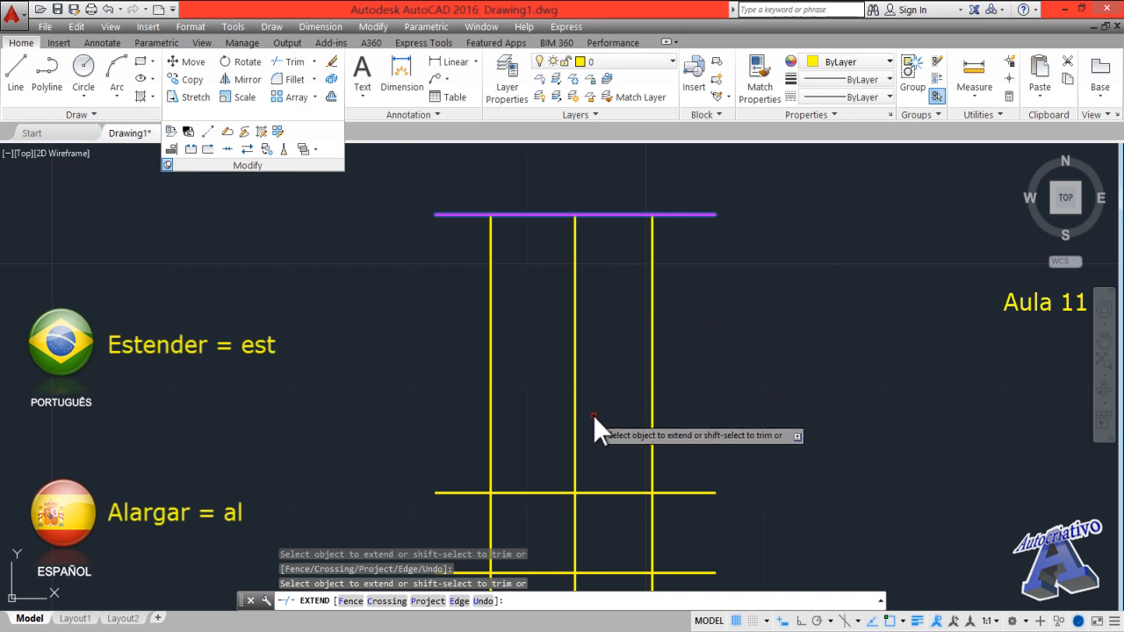
- Undo the extension of all three vertical lines and leave the Extend command
{"action": "key", "text": "ctrl+z"}
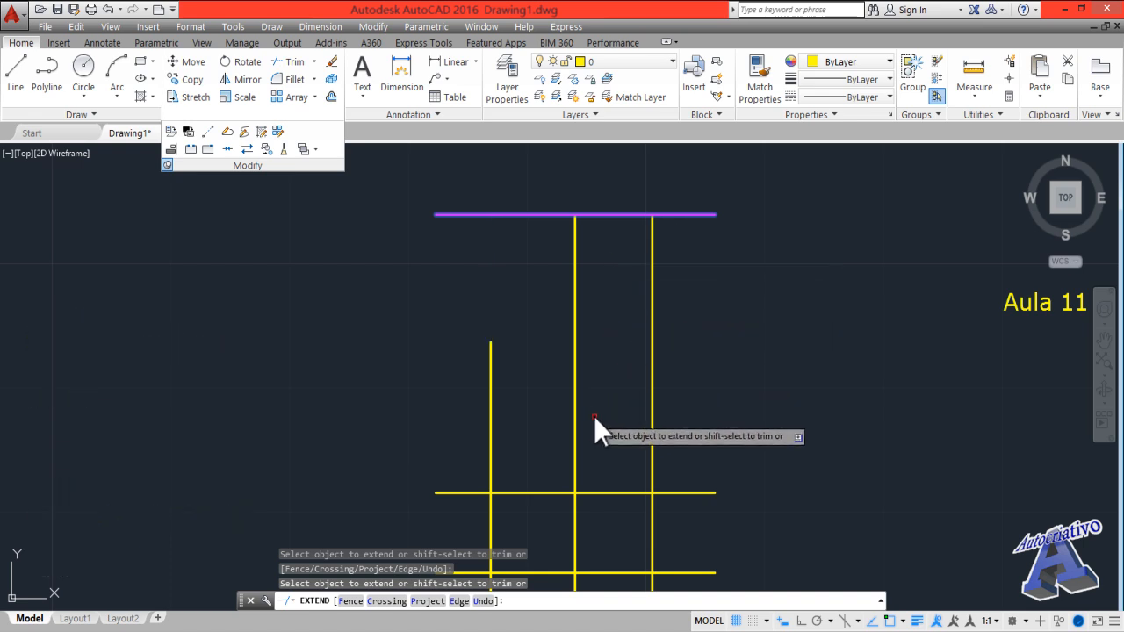
{"action": "key", "text": "ctrl+z"}
{"action": "key", "text": "ctrl+z"}
{"action": "key", "text": "Escape"}
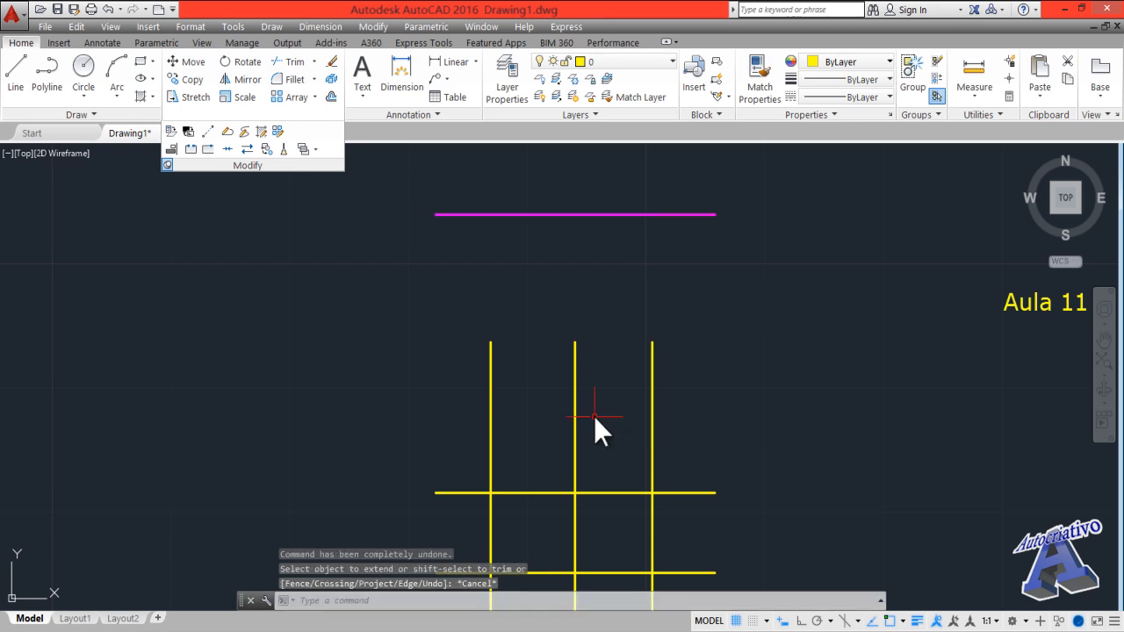
- Extend the three vertical lines to the magenta line together with a crossing window, and undo the extension
{"action": "left_click", "coordinate": [313, 61]}
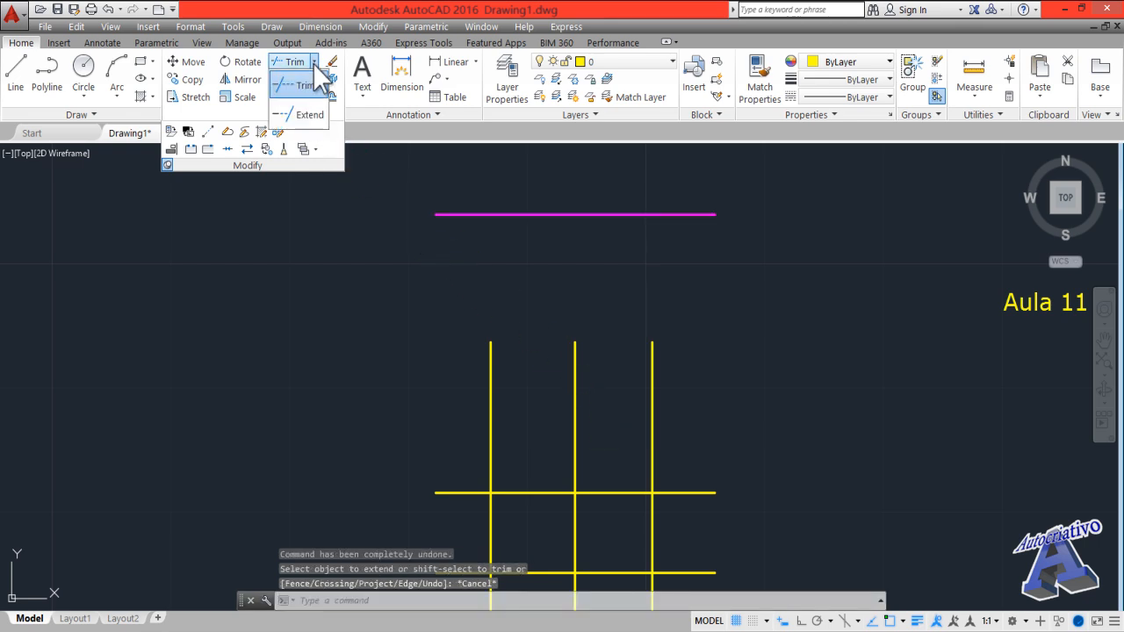
{"action": "left_click", "coordinate": [299, 111]}
{"action": "left_click", "coordinate": [576, 214]}
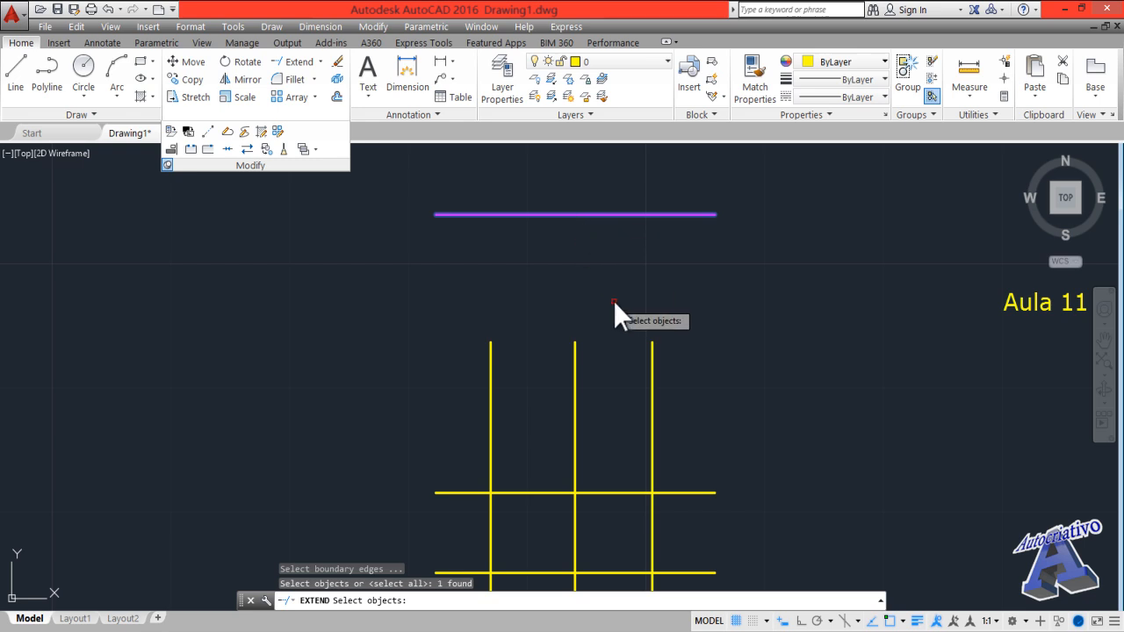
{"action": "key", "text": "Return"}
{"action": "left_click", "coordinate": [690, 463]}
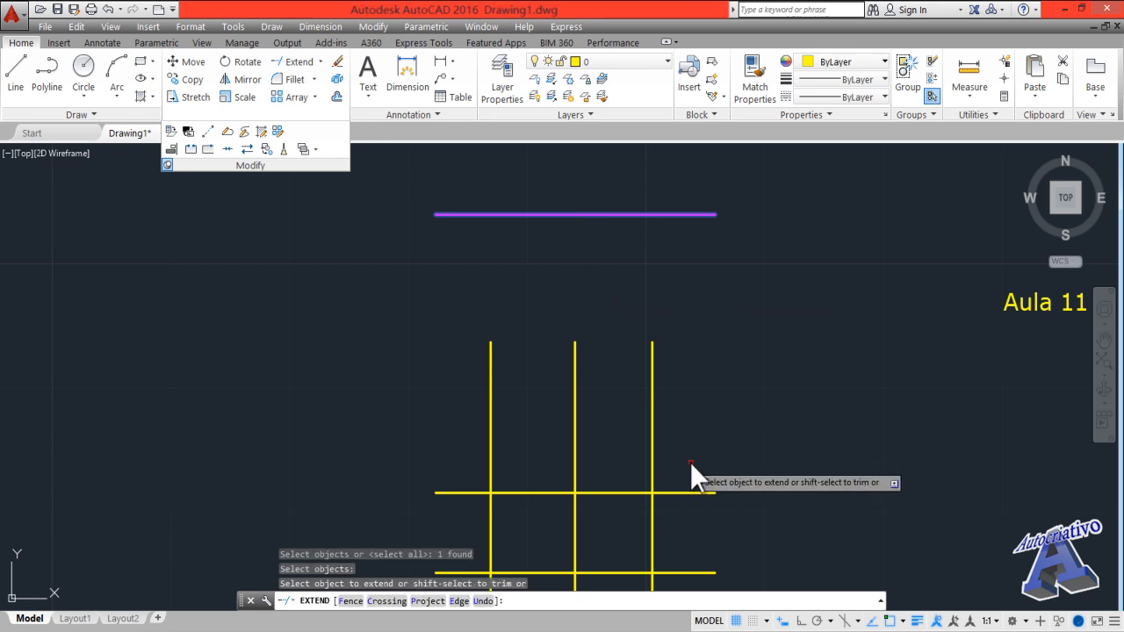
{"action": "left_click", "coordinate": [477, 381]}
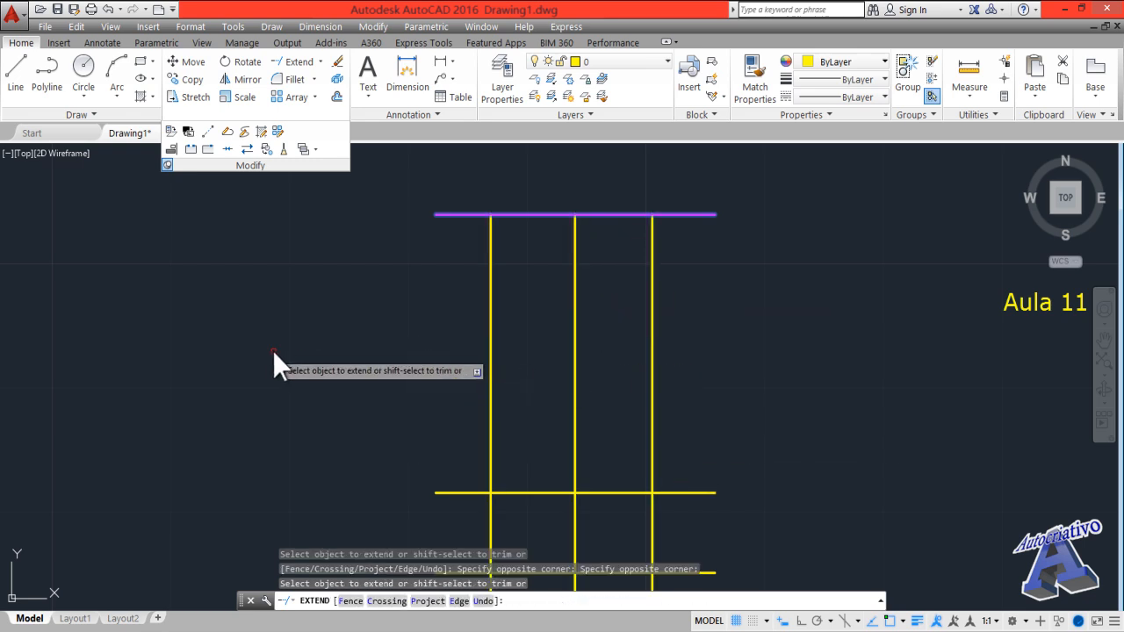
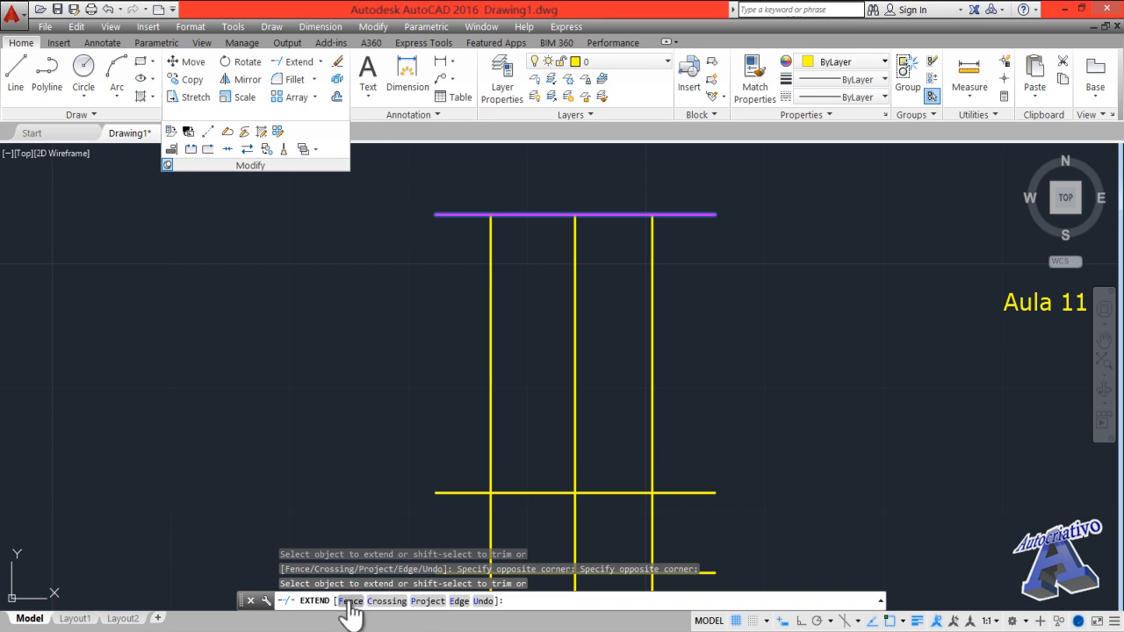
{"action": "key", "text": "Escape"}
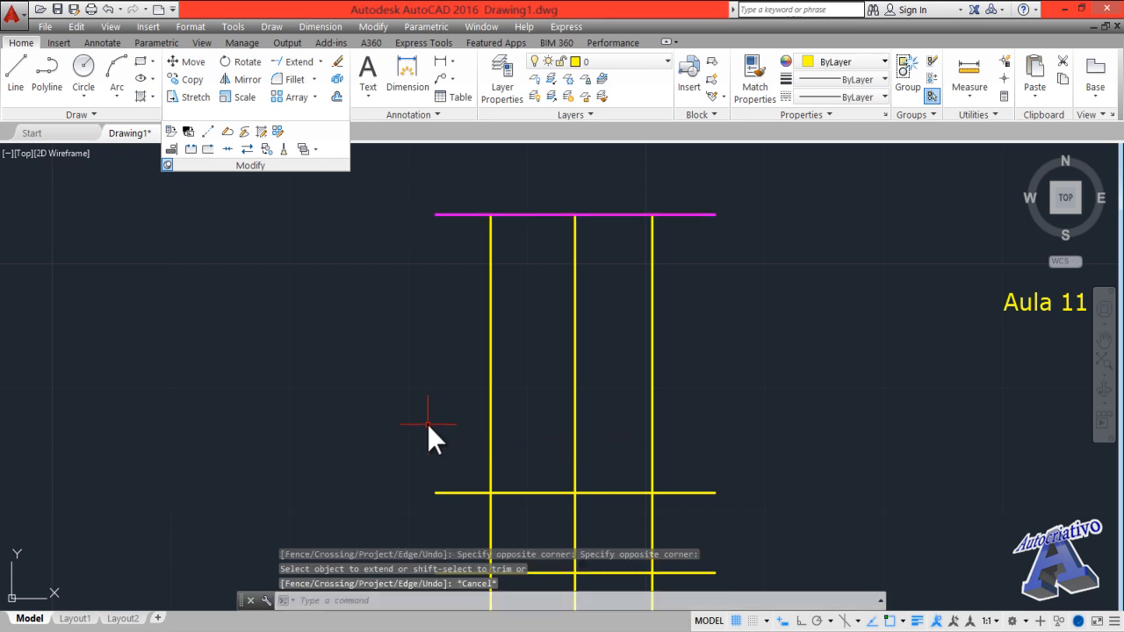
{"action": "key", "text": "ctrl+z"}
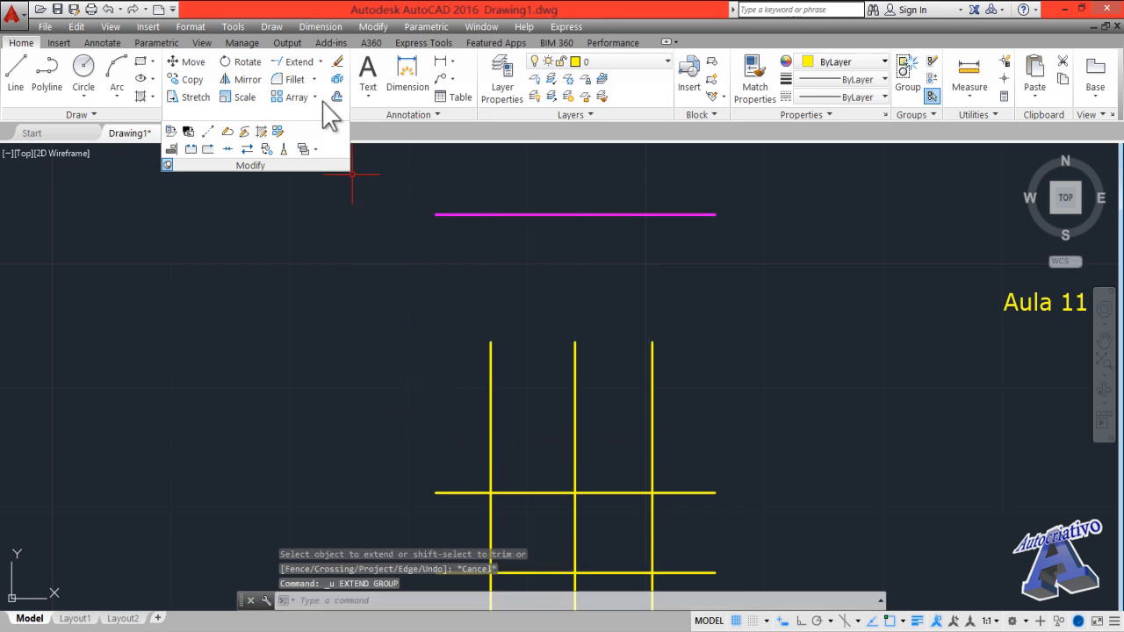
- Extend all three vertical lines to the magenta line with the Fence option, running the fence across them above the upper yellow horizontal
{"action": "left_click", "coordinate": [297, 61]}
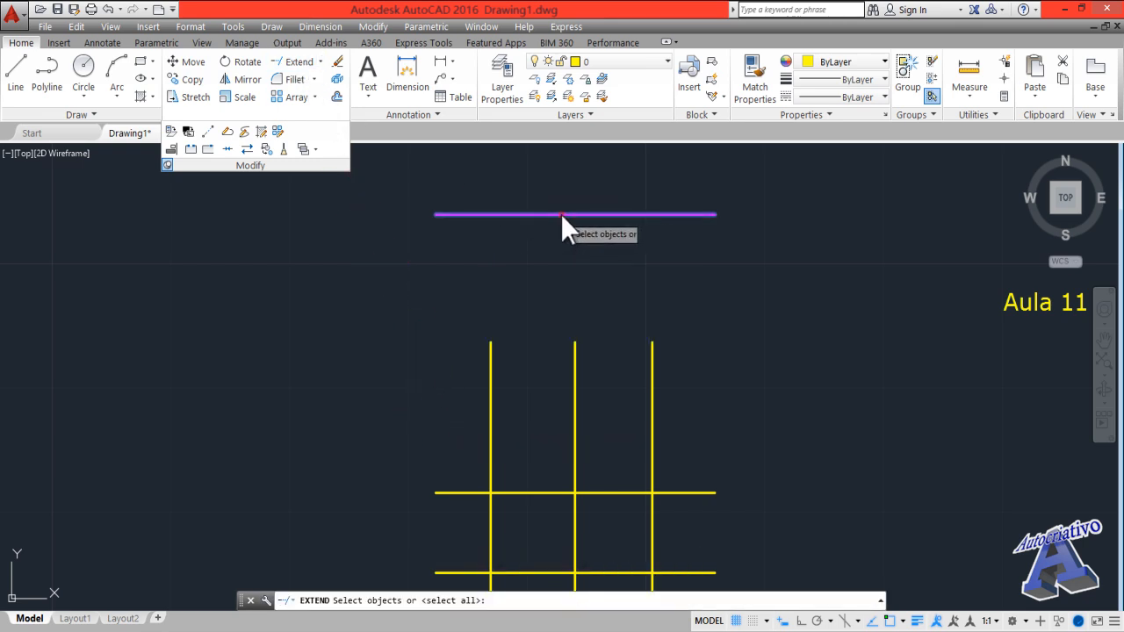
{"action": "left_click", "coordinate": [560, 213]}
{"action": "key", "text": "Return"}
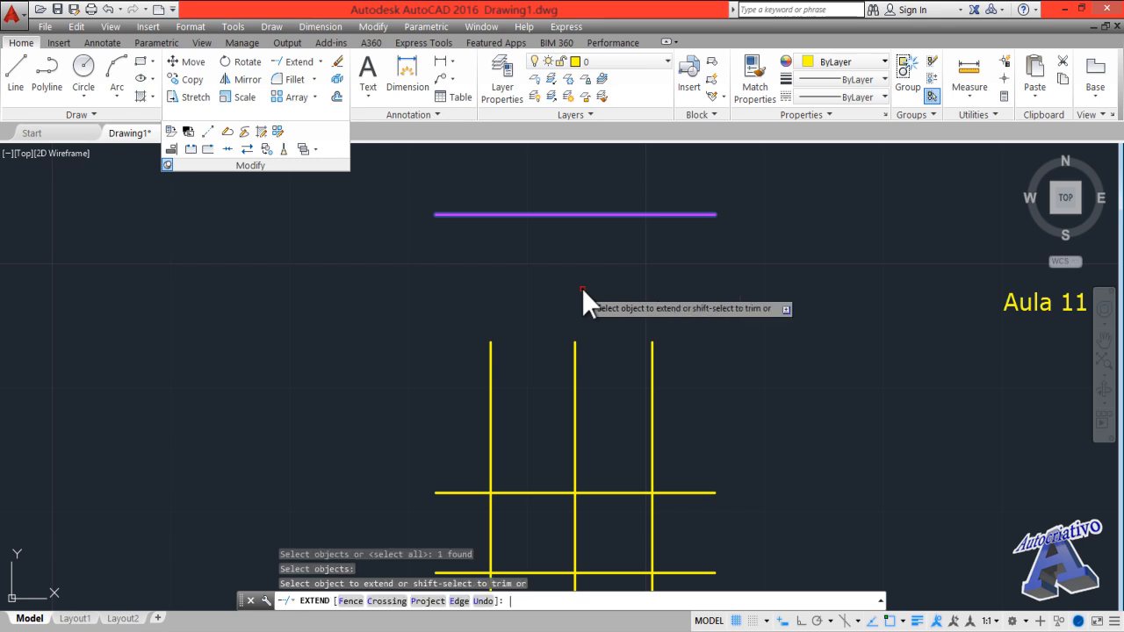
{"action": "left_click", "coordinate": [351, 600]}
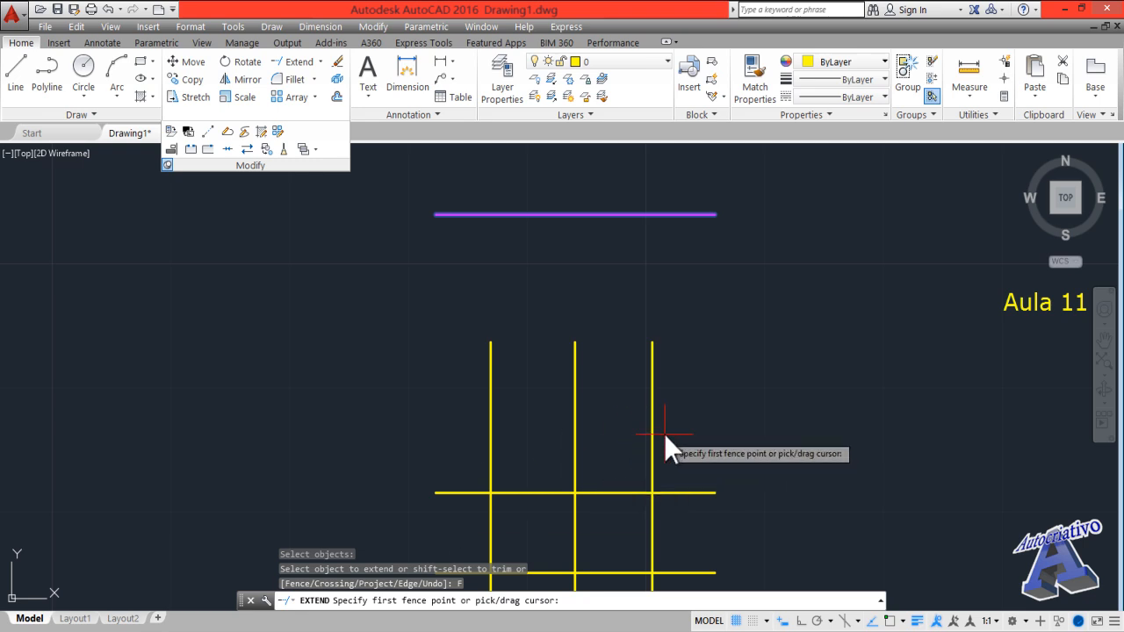
{"action": "left_click", "coordinate": [774, 432]}
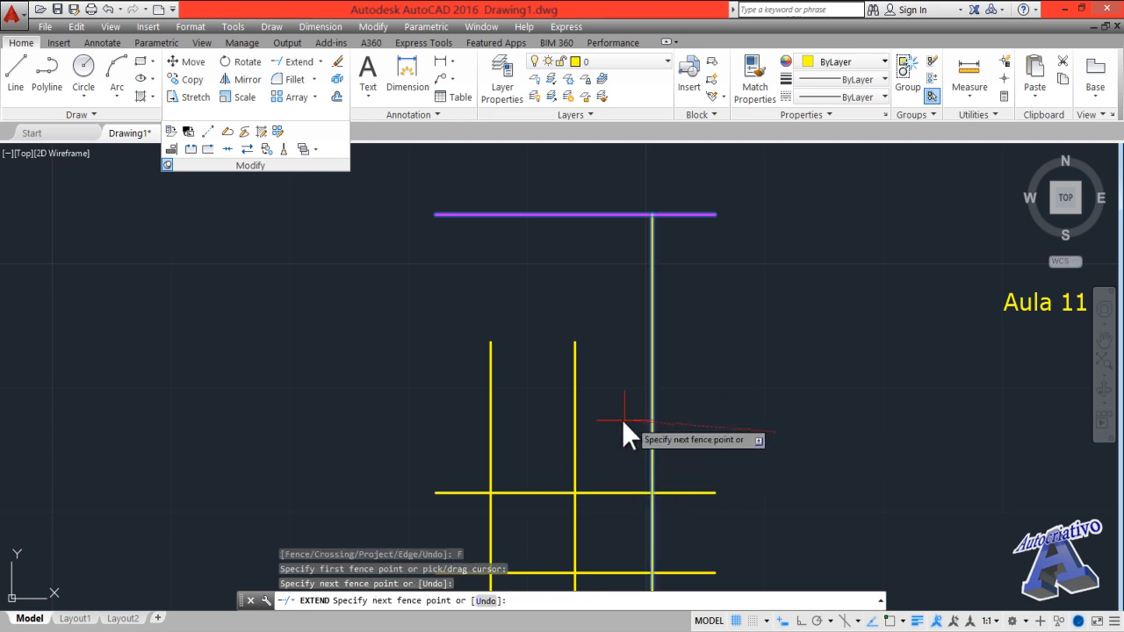
{"action": "left_click", "coordinate": [341, 431]}
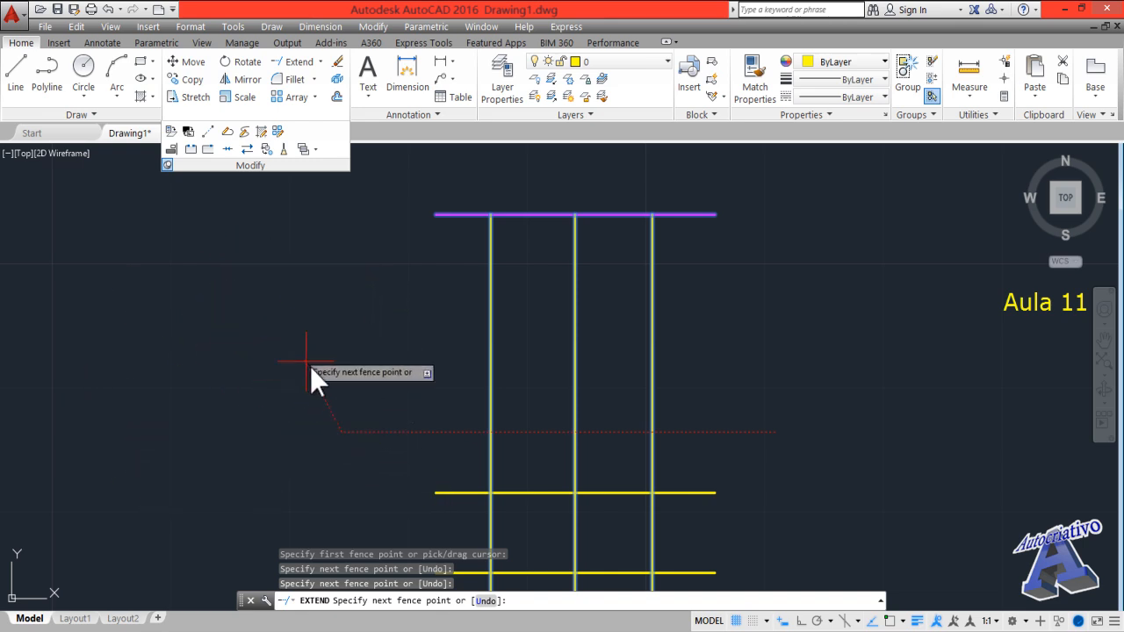
{"action": "left_click", "coordinate": [308, 342]}
{"action": "left_click", "coordinate": [279, 418]}
{"action": "left_click", "coordinate": [175, 363]}
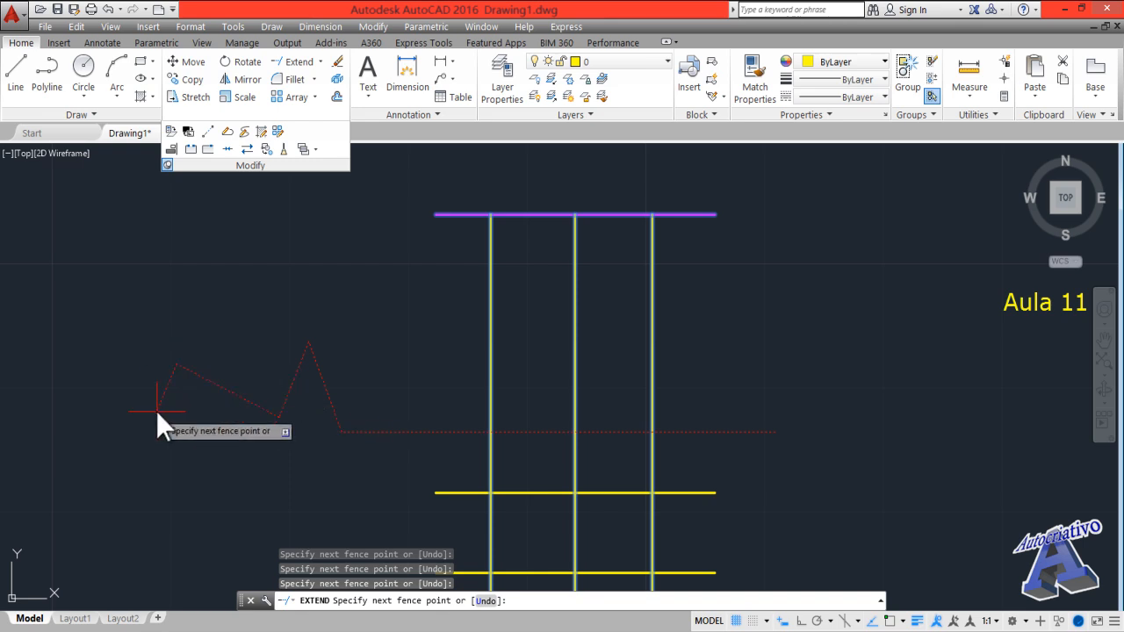
{"action": "key", "text": "Return"}
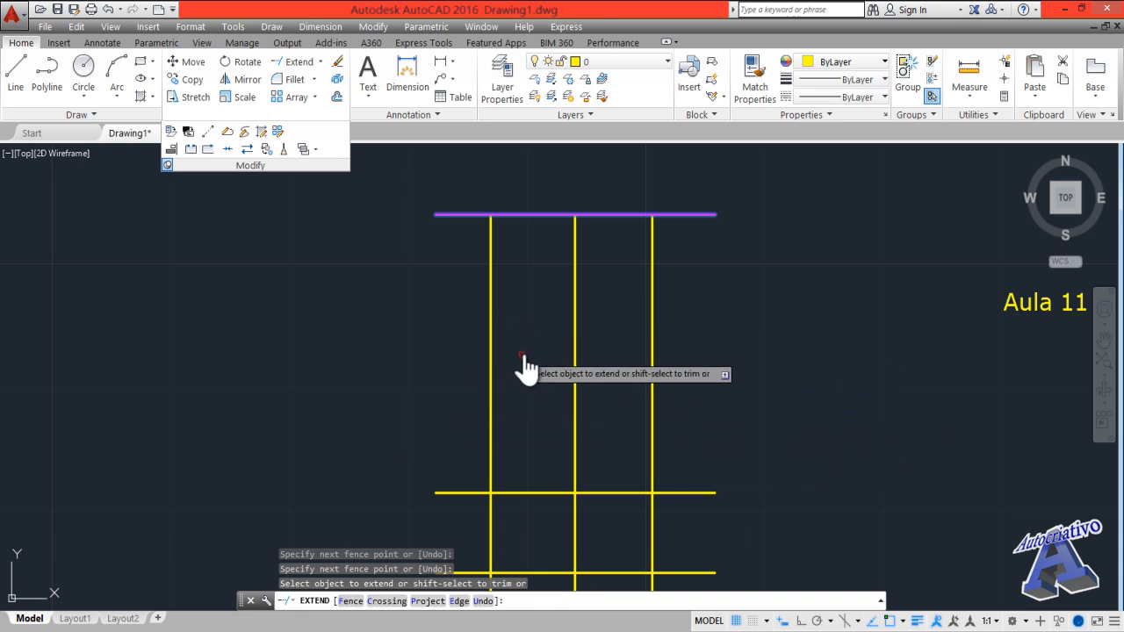
{"action": "key", "text": "Escape"}
- Erase the magenta line above the grid with the Erase command
{"action": "middle_click_drag", "start_coordinate": [530, 335], "coordinate": [526, 350]}
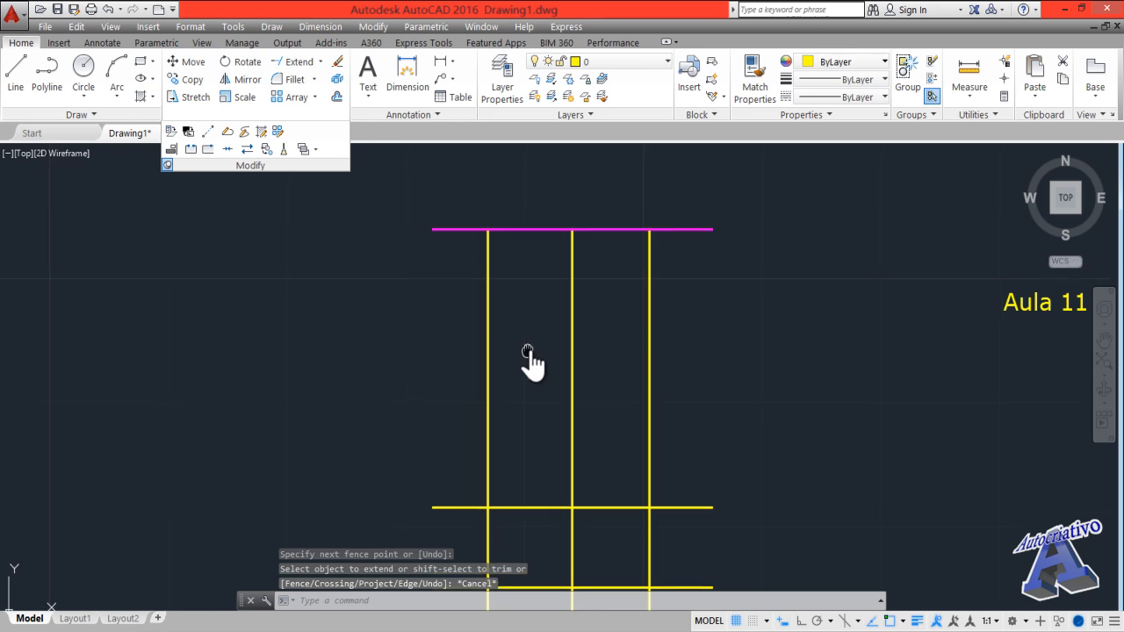
{"action": "left_click", "coordinate": [337, 69]}
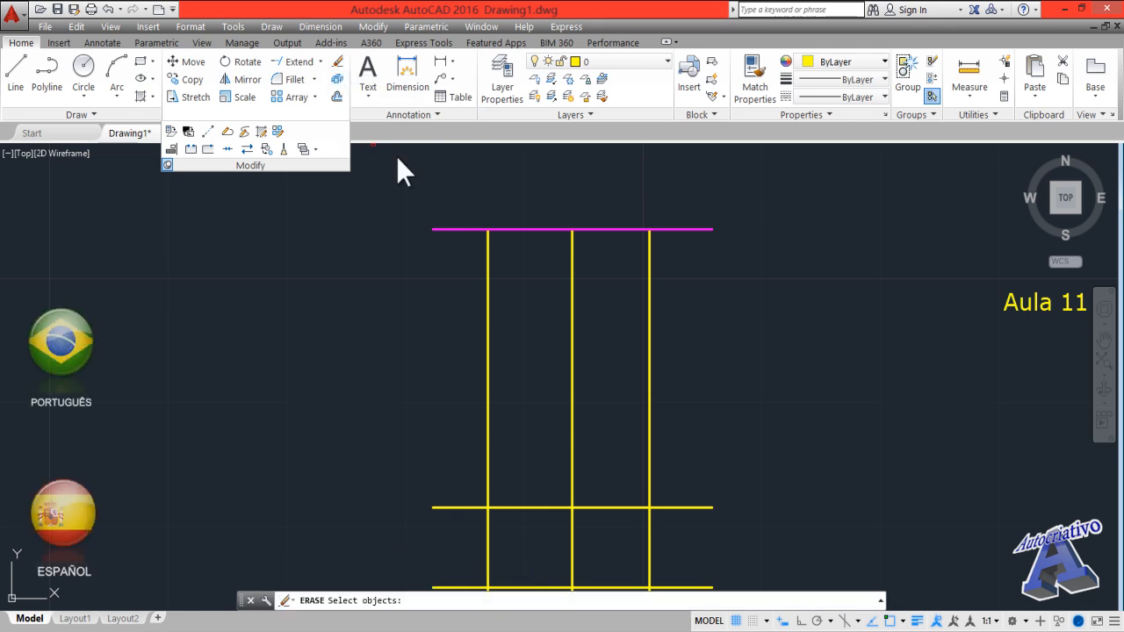
{"action": "left_click", "coordinate": [457, 230]}
{"action": "key", "text": "Return"}
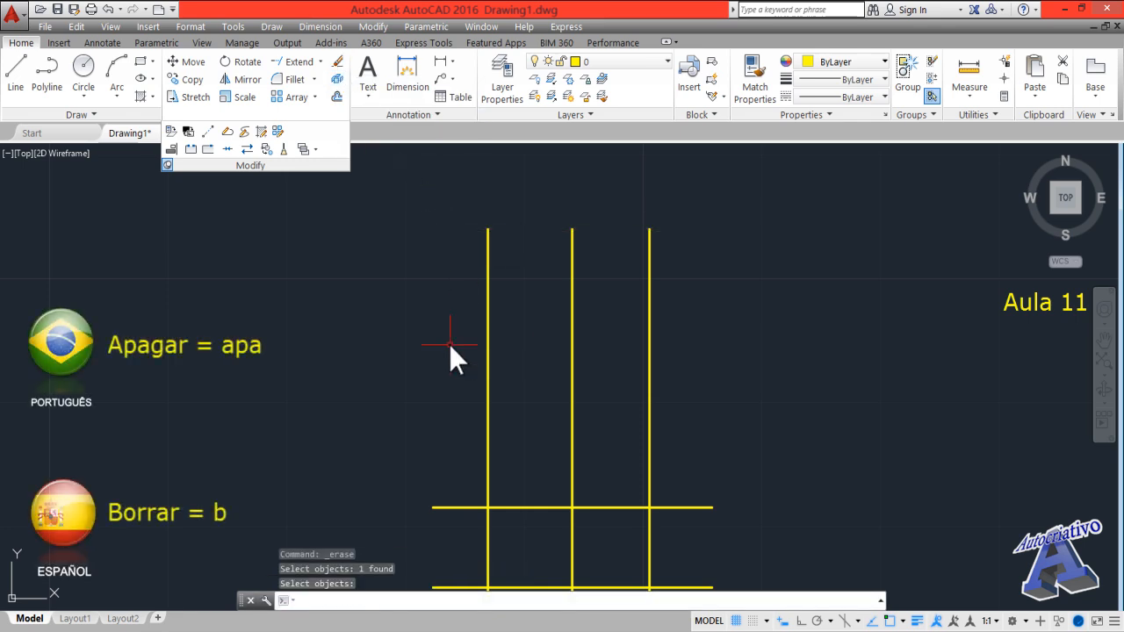
- Erase the three vertical lines and the lower horizontal line in one Erase operation
{"action": "left_click", "coordinate": [337, 68]}
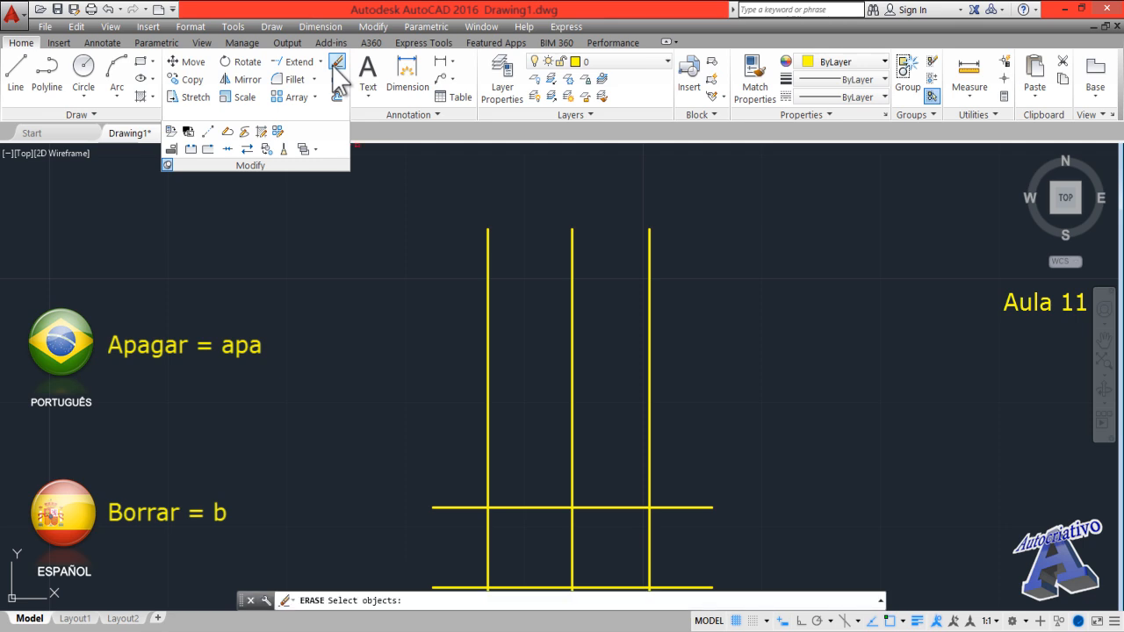
{"action": "left_click", "coordinate": [488, 337]}
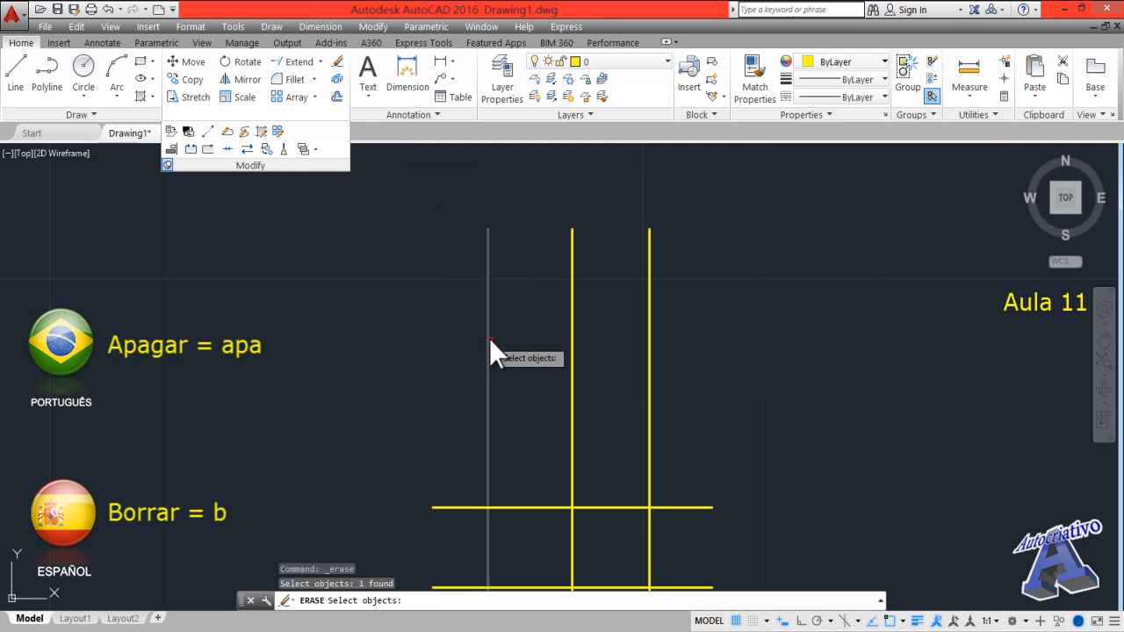
{"action": "left_click", "coordinate": [573, 376]}
{"action": "left_click", "coordinate": [650, 386]}
{"action": "middle_click_drag", "start_coordinate": [602, 439], "coordinate": [602, 279]}
{"action": "left_click", "coordinate": [613, 429]}
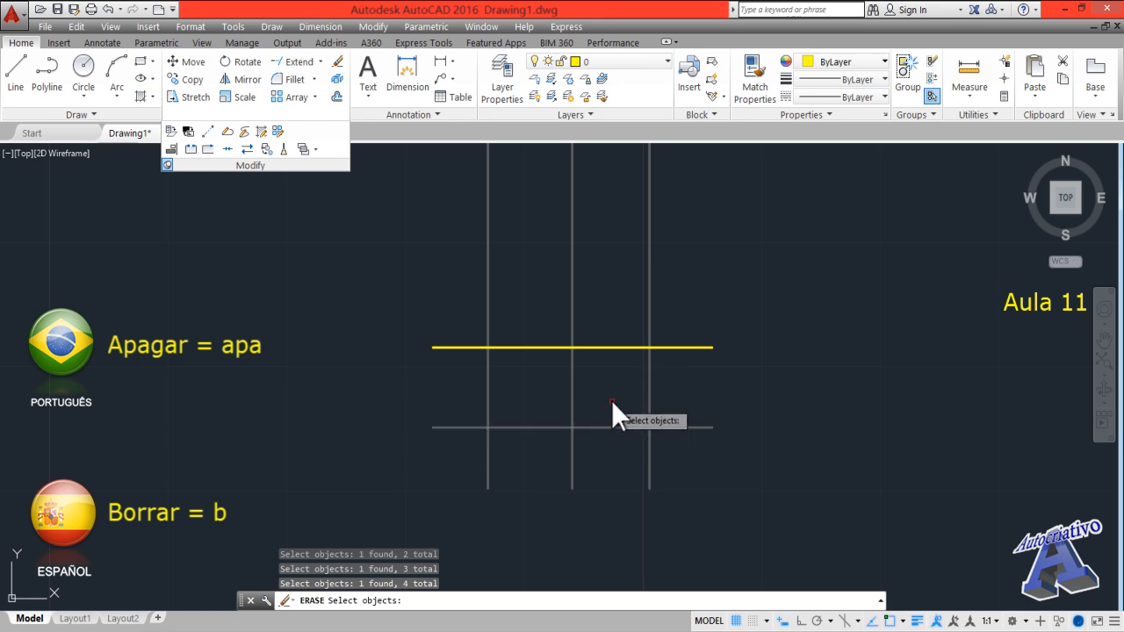
{"action": "key", "text": "Return"}
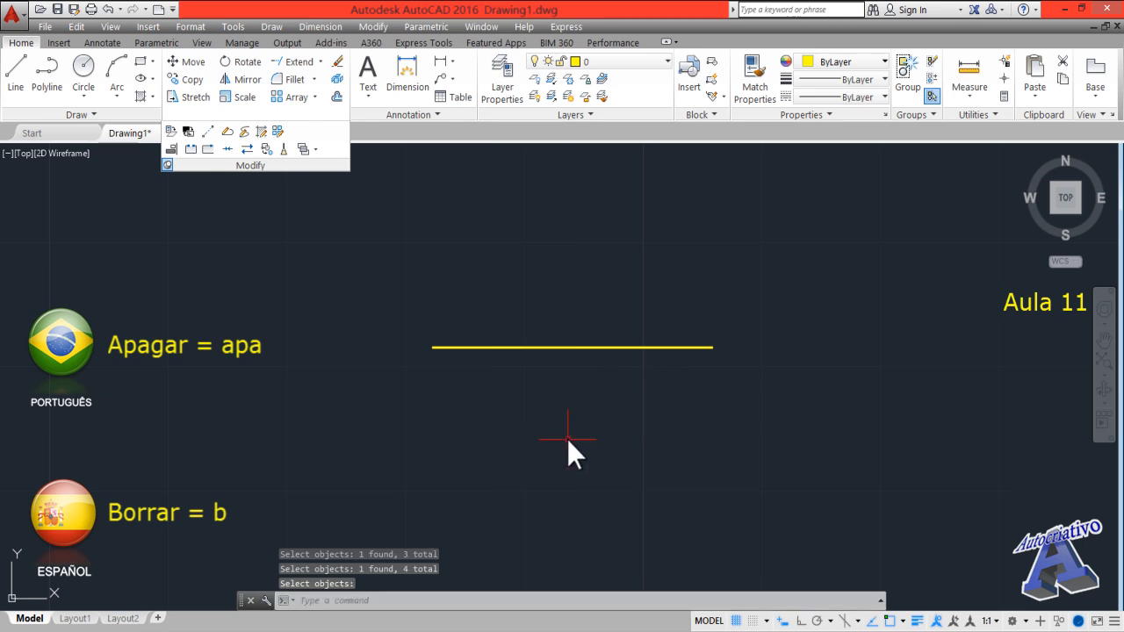
- Delete the remaining horizontal line by selecting it without a command, and enter the Erase alias E to list its suggestions
{"action": "left_click", "coordinate": [642, 416]}
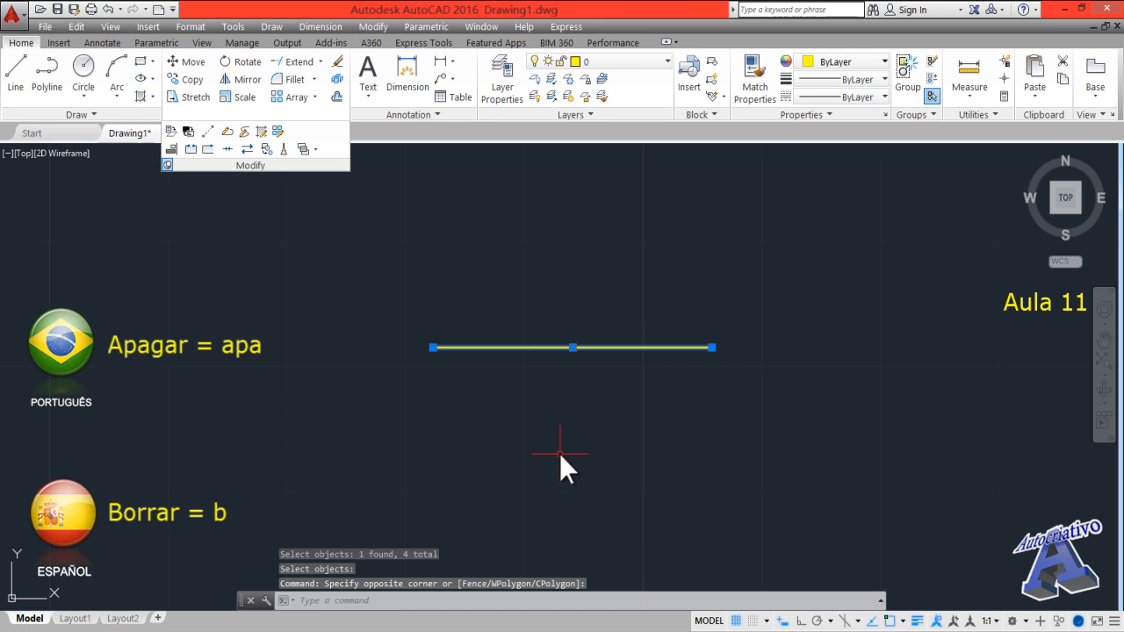
{"action": "key", "text": "Delete"}
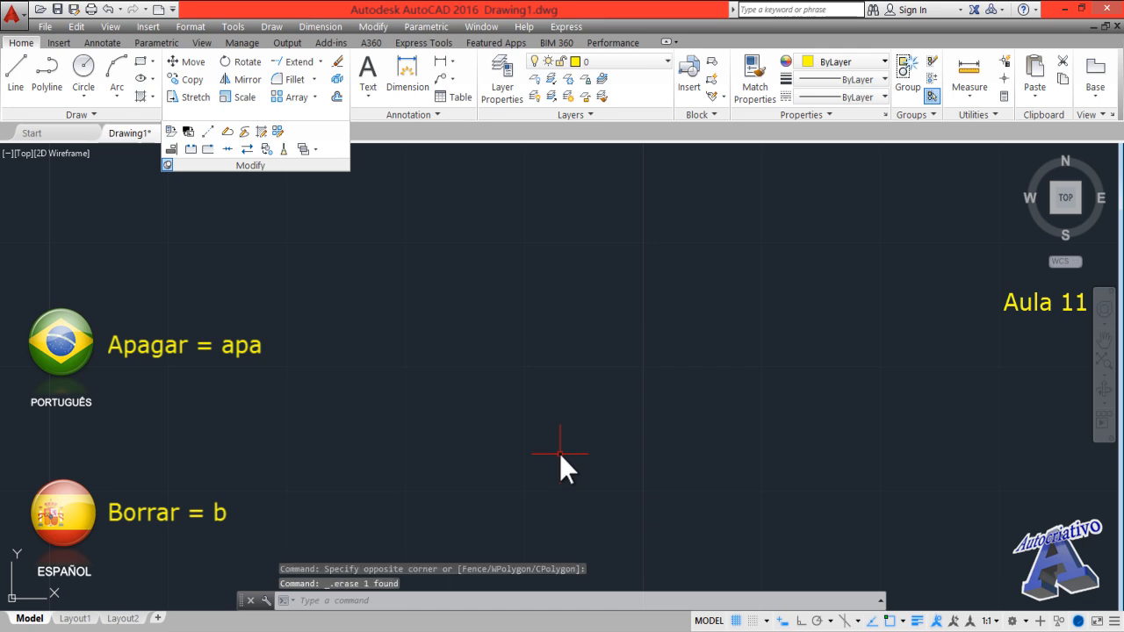
{"action": "type", "text": "e"}
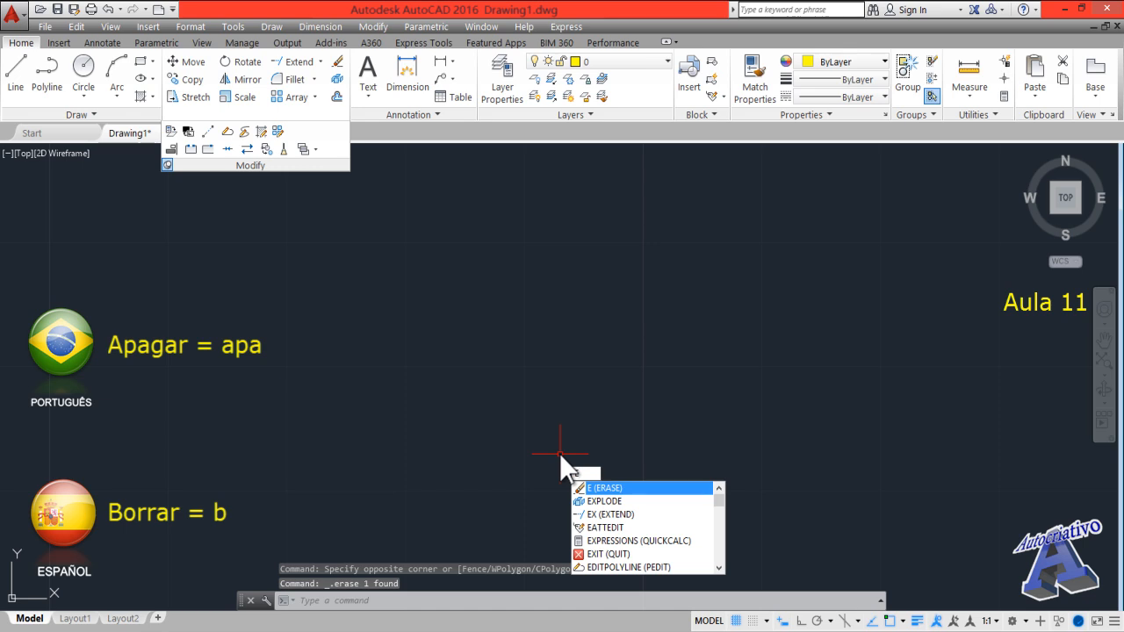
- Start the Erase command from its alias E and leave it without selecting anything
{"action": "key", "text": "Return"}
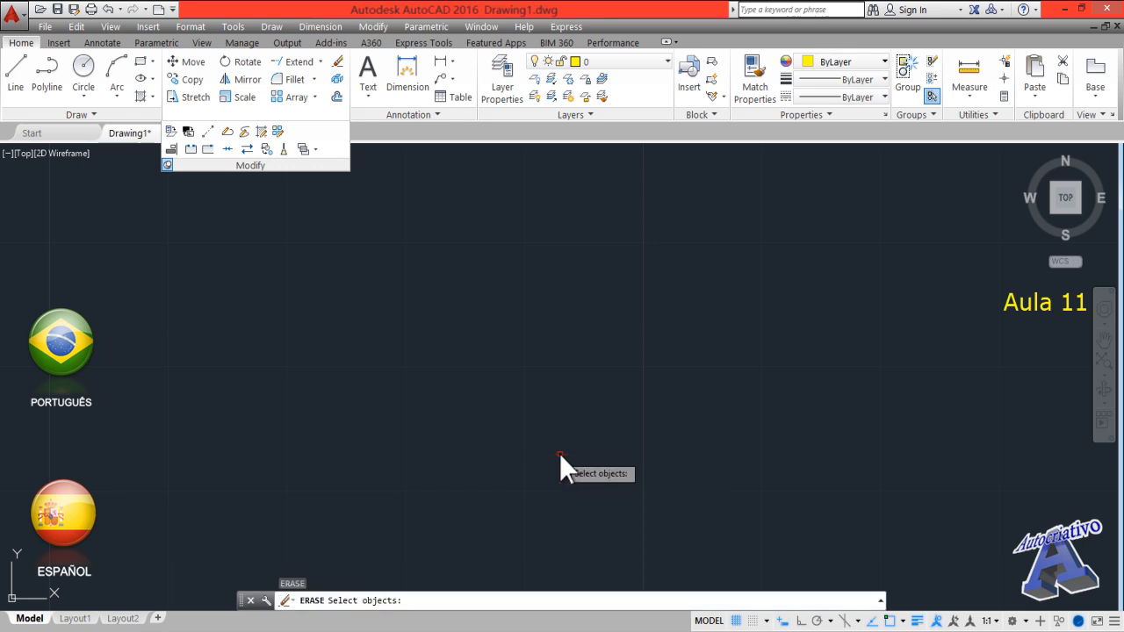
{"action": "key", "text": "Escape"}
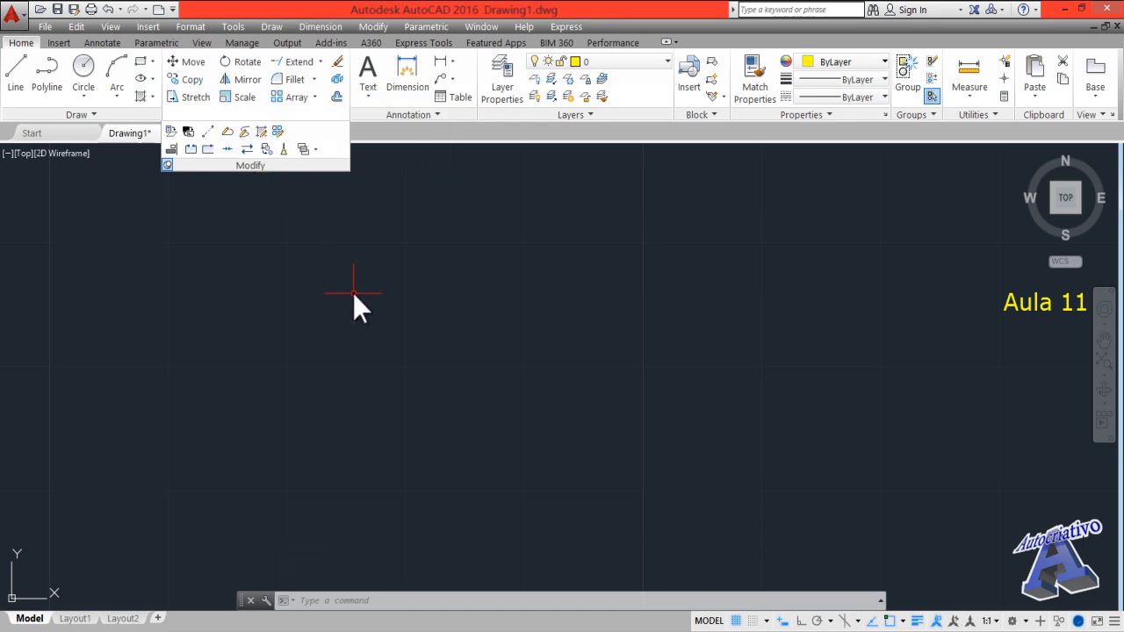
- Draw a circle with a radius of about 10.7 in the empty drawing area
{"action": "type", "text": "c"}
{"action": "key", "text": "Return"}
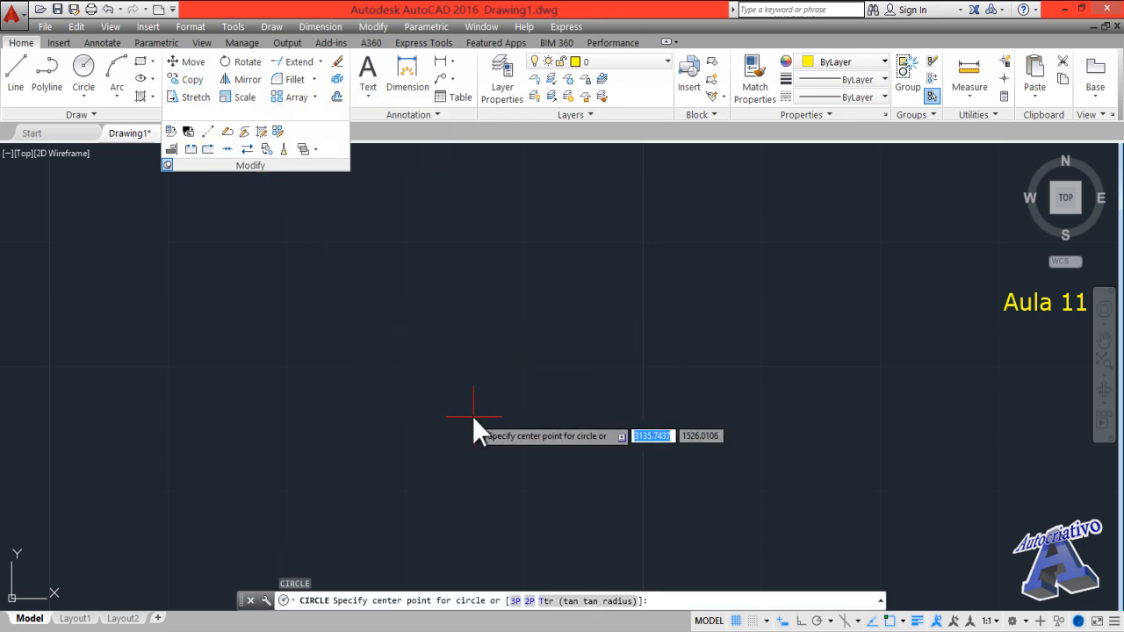
{"action": "left_click", "coordinate": [473, 408]}
{"action": "left_click", "coordinate": [526, 297]}
{"action": "middle_click_drag", "start_coordinate": [523, 392], "coordinate": [494, 344]}
- Draw a large rectangle beside the circle, on its right and taller than it
{"action": "type", "text": "rec"}
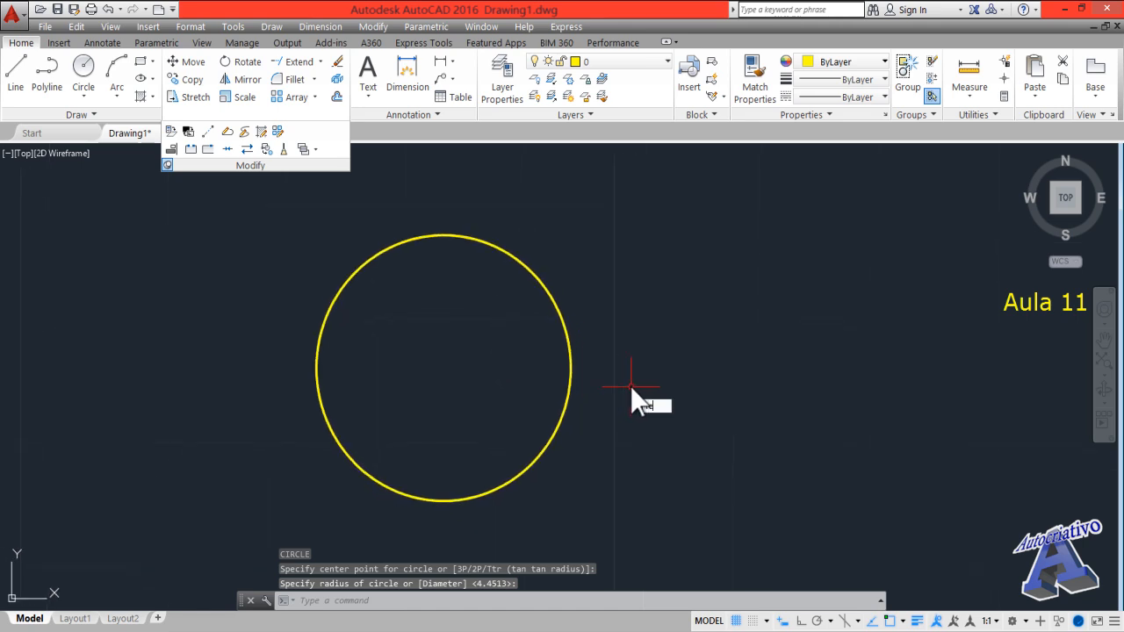
{"action": "key", "text": "Return"}
{"action": "scroll", "coordinate": [660, 447], "scroll_direction": "down", "scroll_amount": 2}
{"action": "middle_click_drag", "start_coordinate": [673, 477], "coordinate": [521, 433]}
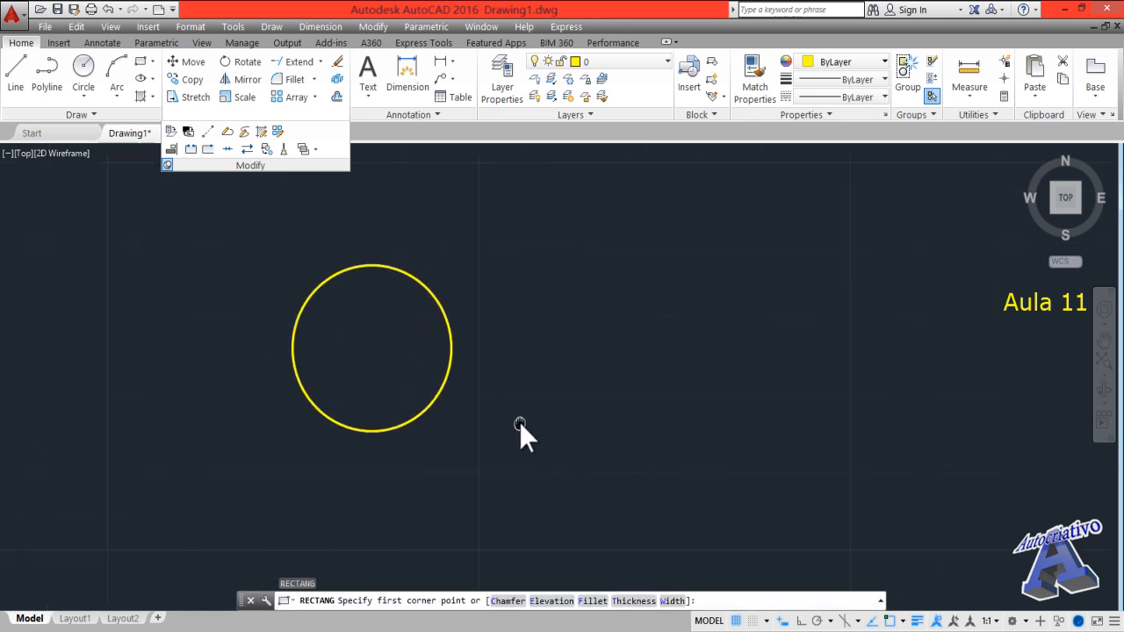
{"action": "left_click", "coordinate": [531, 500]}
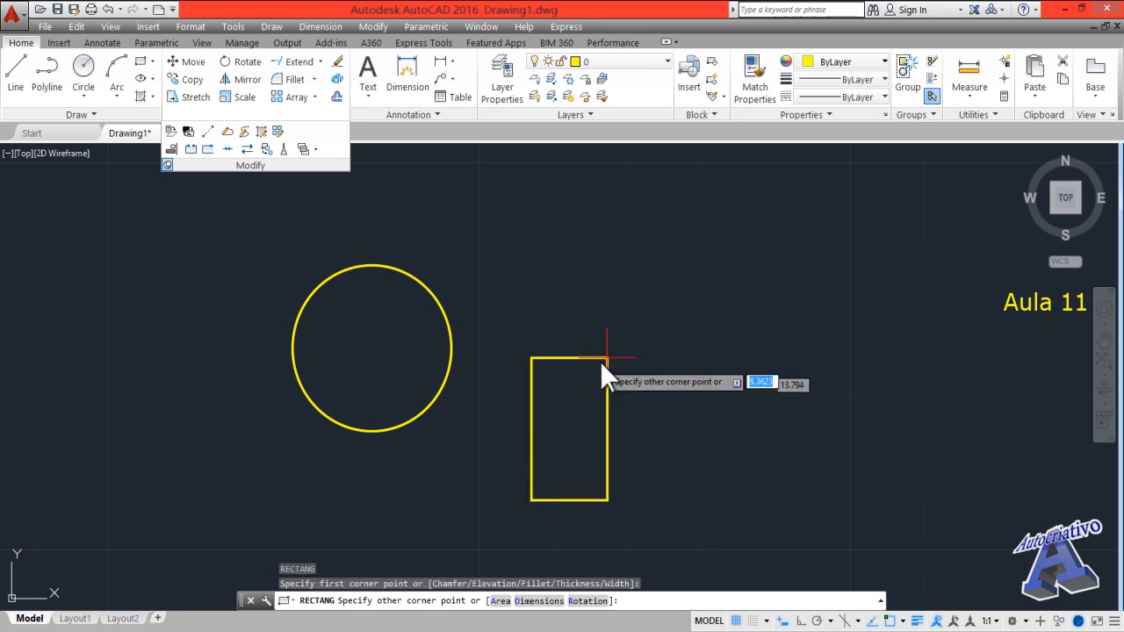
{"action": "left_click", "coordinate": [872, 201]}
{"action": "middle_click_drag", "start_coordinate": [659, 351], "coordinate": [733, 358]}
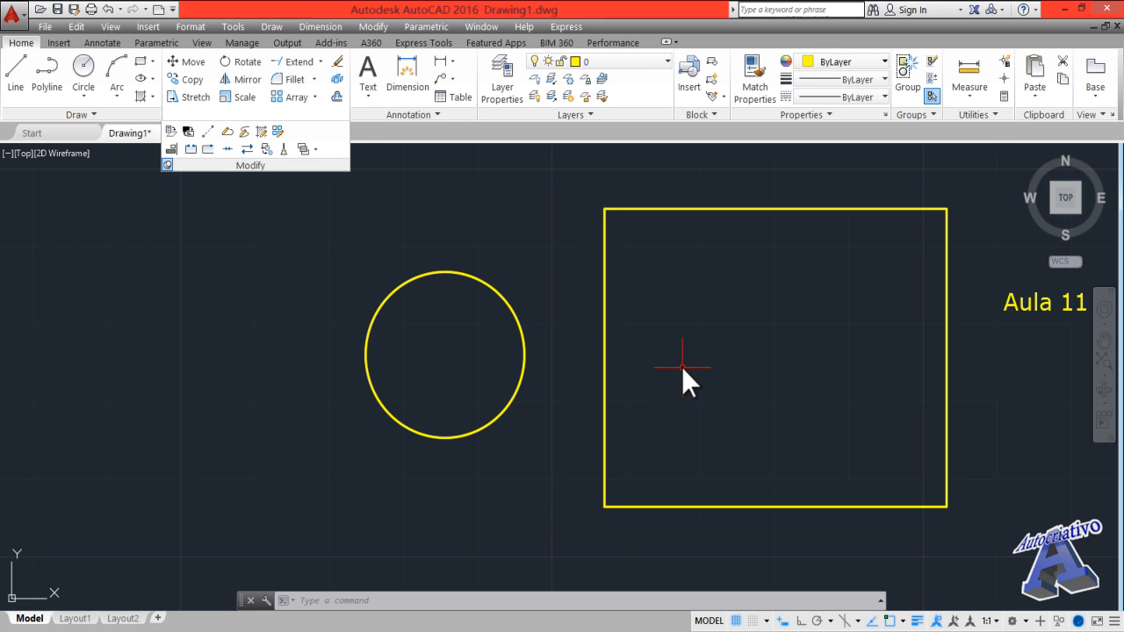
- Draw a vertical line from the midpoint of the rectangle's top edge down past its centre
{"action": "type", "text": "l"}
{"action": "key", "text": "Return"}
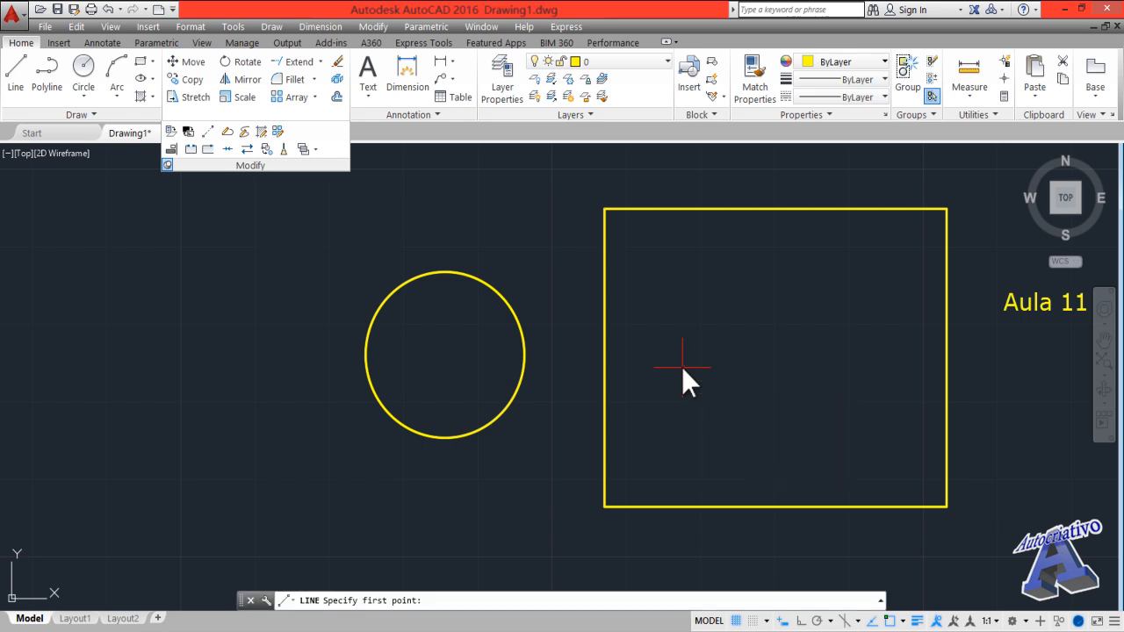
{"action": "left_click", "coordinate": [774, 209]}
{"action": "left_click", "coordinate": [774, 440]}
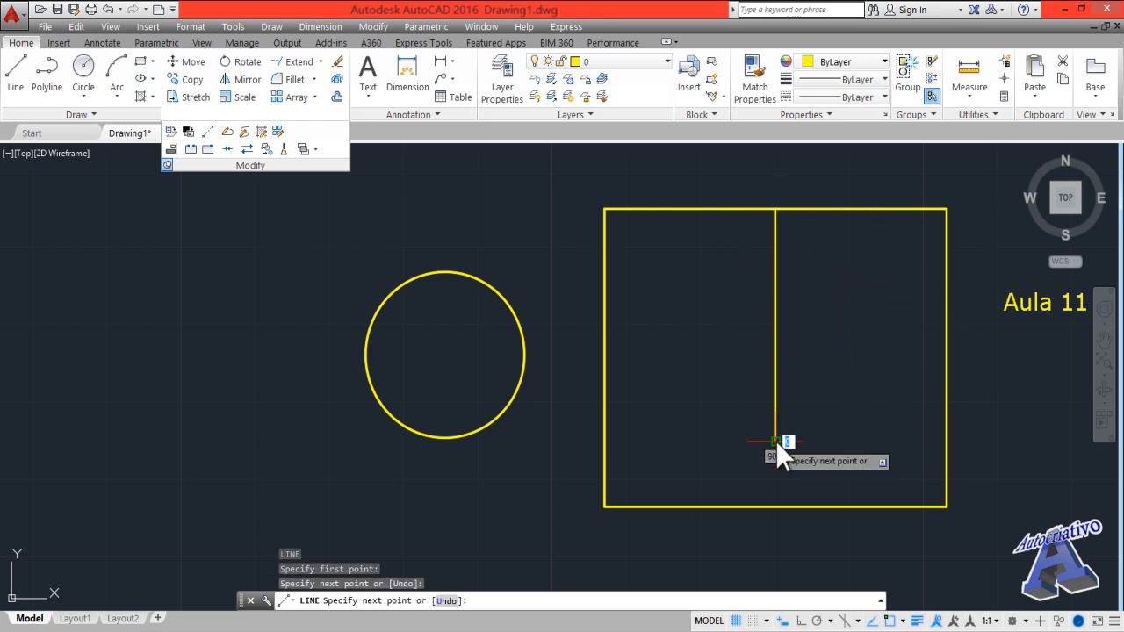
{"action": "key", "text": "Return"}
- Draw a horizontal line from the midpoint of the rectangle's left edge across the vertical line
{"action": "key", "text": "Return"}
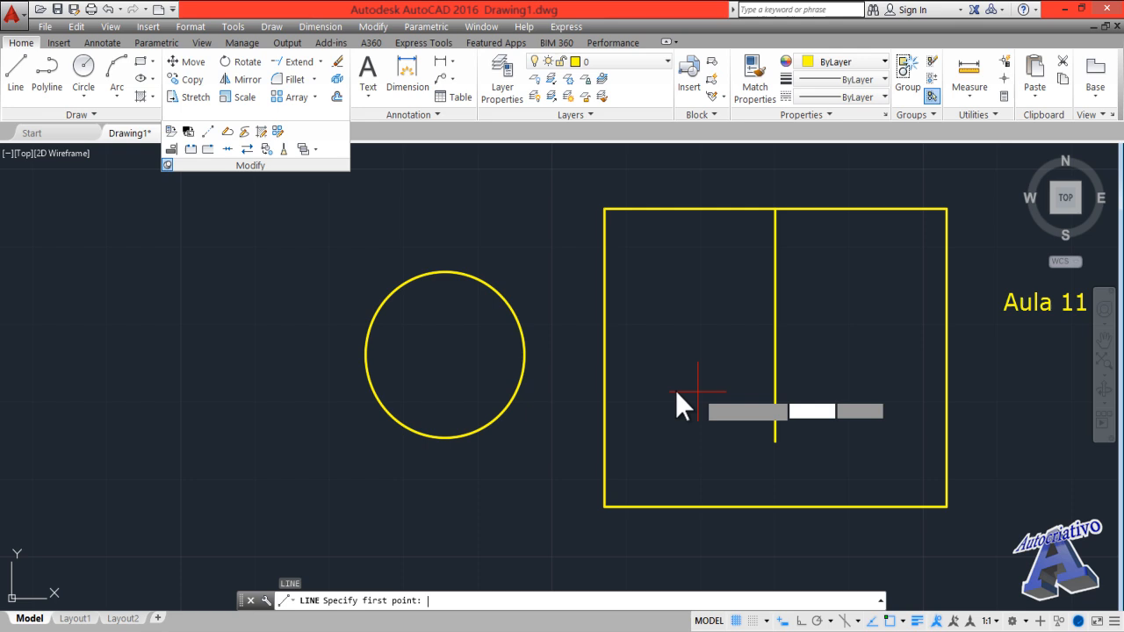
{"action": "left_click", "coordinate": [604, 358]}
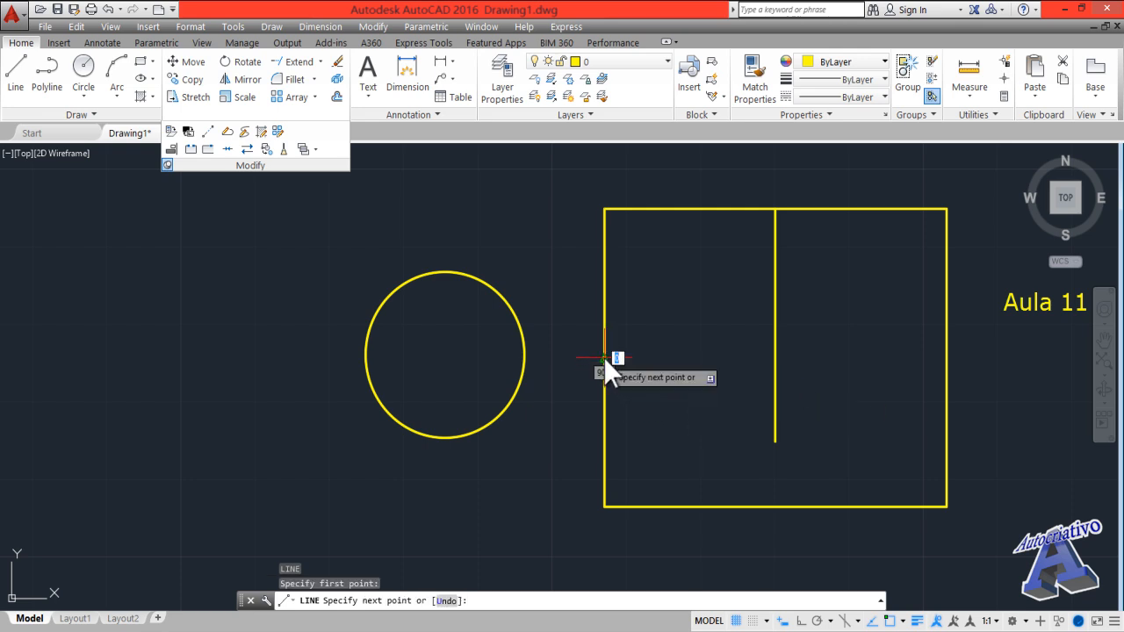
{"action": "left_click", "coordinate": [852, 357]}
{"action": "key", "text": "Return"}
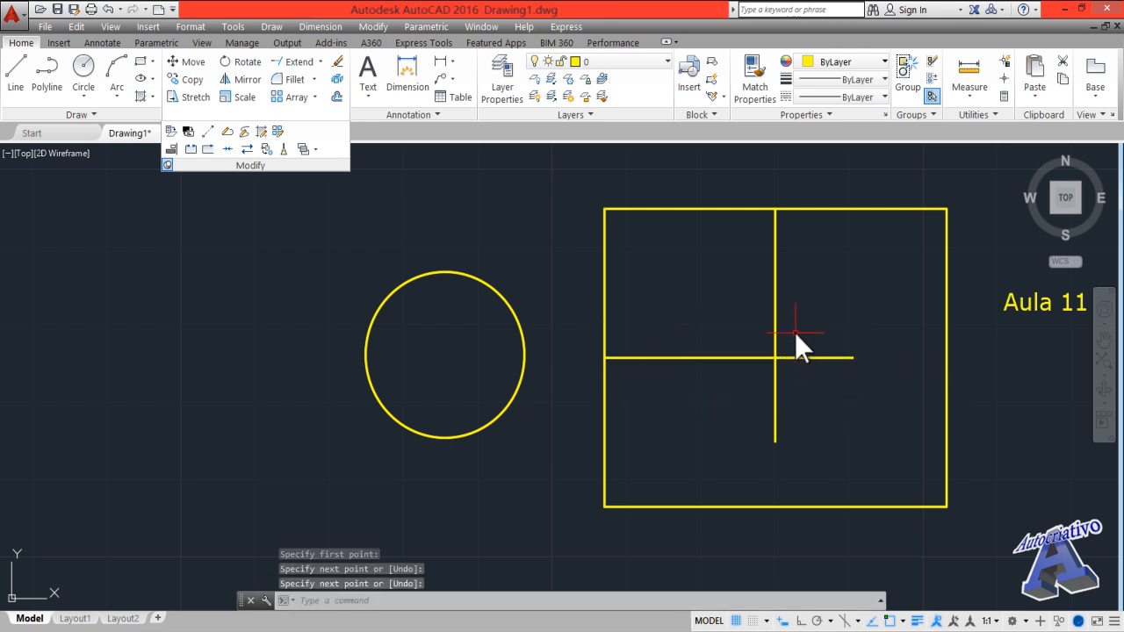
- Locate the crossing of the two inner lines with a one-time Intersection snap in the Line command, without drawing a line
{"action": "key", "text": "Return"}
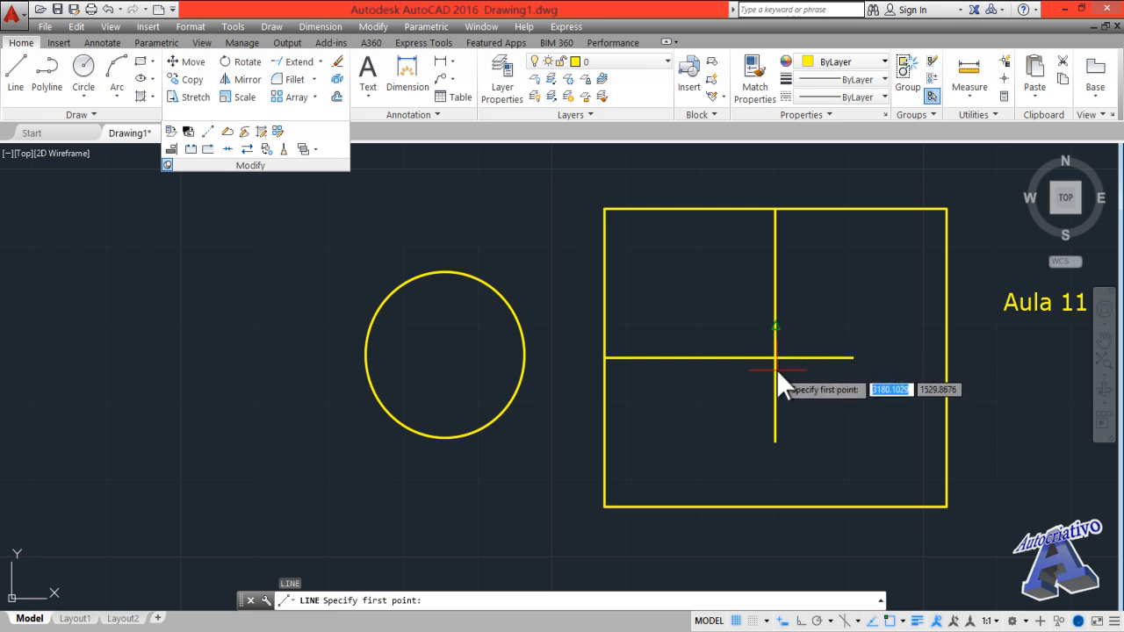
{"action": "scroll", "coordinate": [773, 356], "scroll_direction": "up", "scroll_amount": 4}
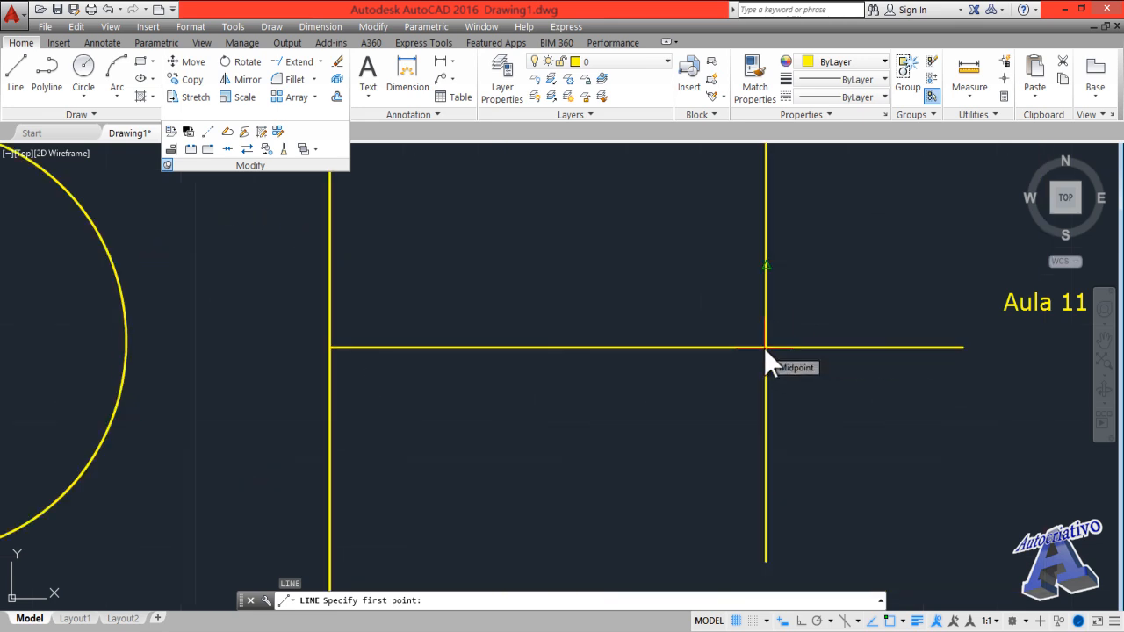
{"action": "right_click", "coordinate": [764, 349], "text": "shift"}
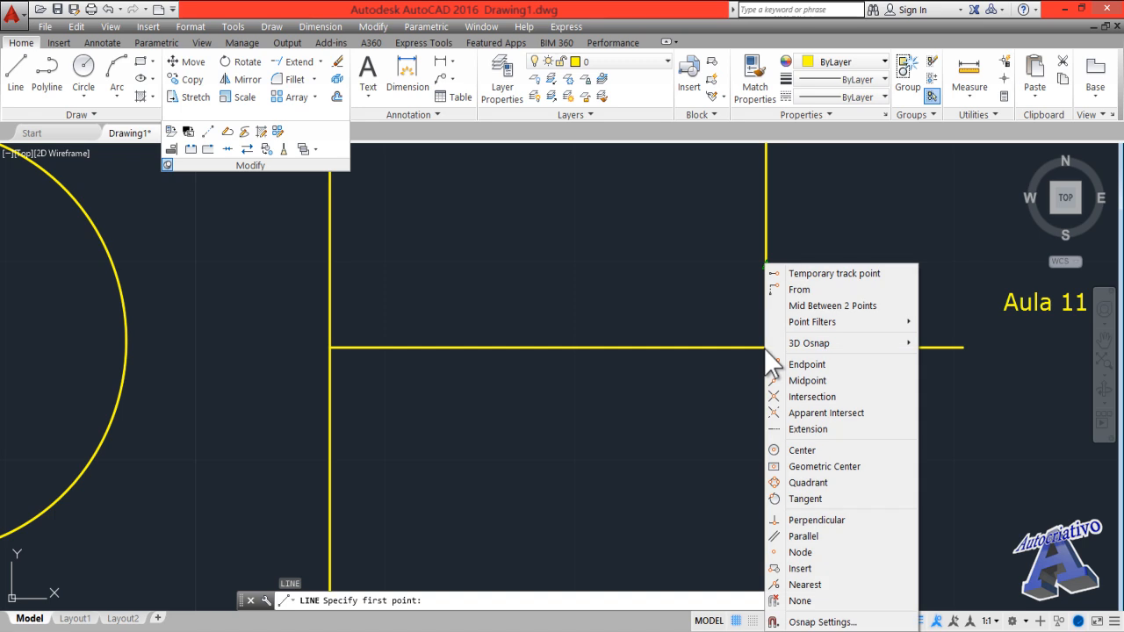
{"action": "left_click", "coordinate": [811, 397]}
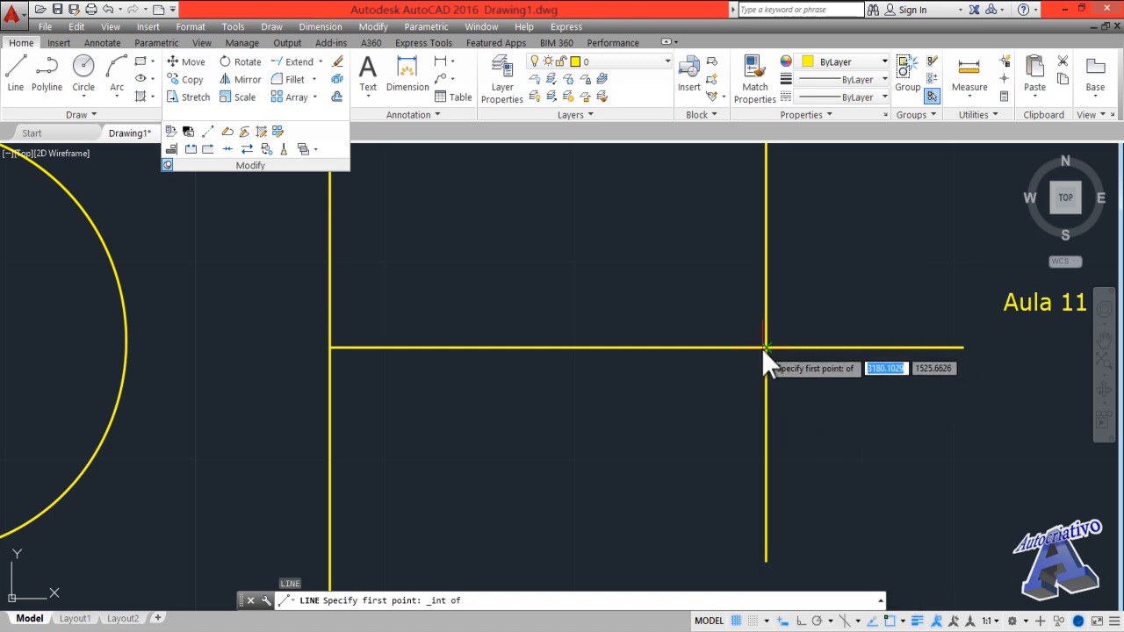
{"action": "scroll", "coordinate": [765, 350], "scroll_direction": "down", "scroll_amount": 3}
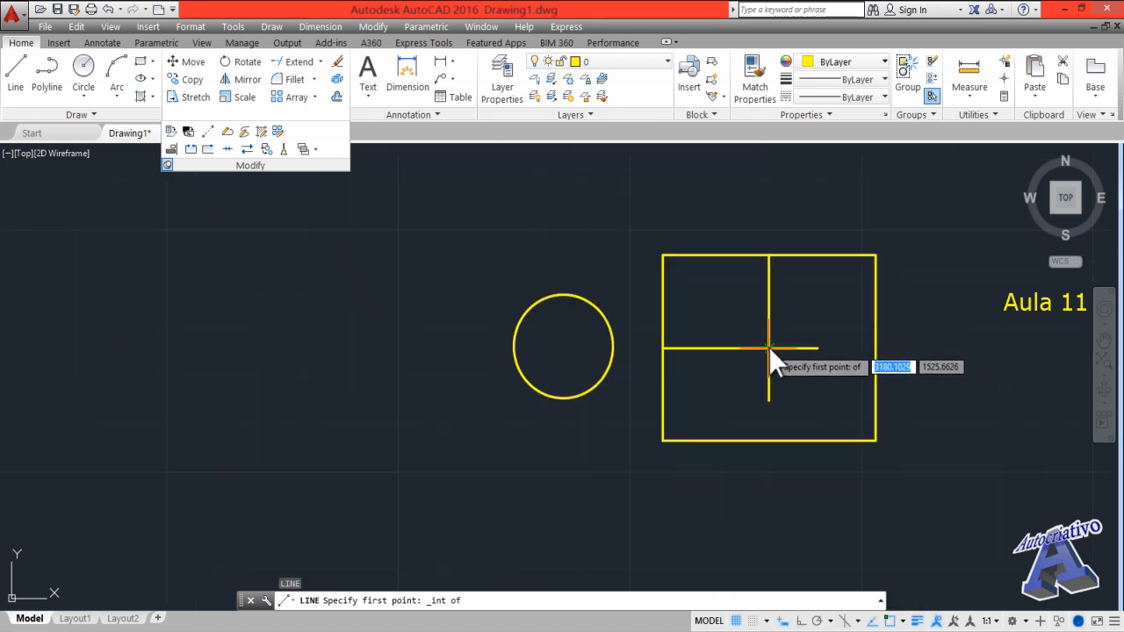
{"action": "key", "text": "Escape"}
- Delete the vertical and horizontal lines inside the rectangle
{"action": "left_click", "coordinate": [791, 374]}
{"action": "left_click", "coordinate": [754, 334]}
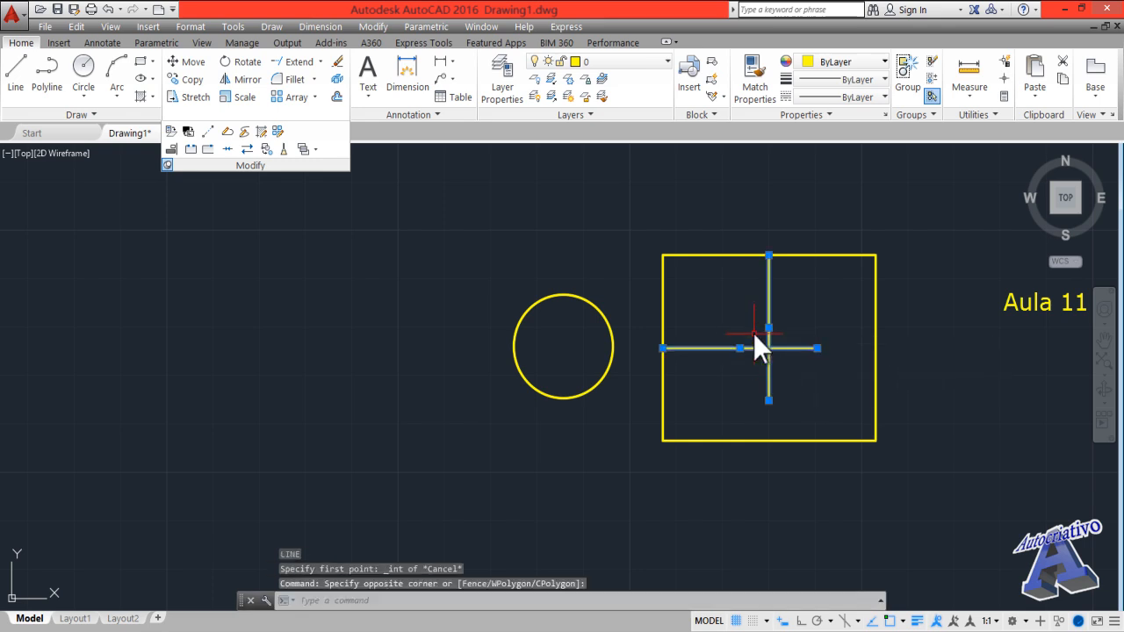
{"action": "key", "text": "Delete"}
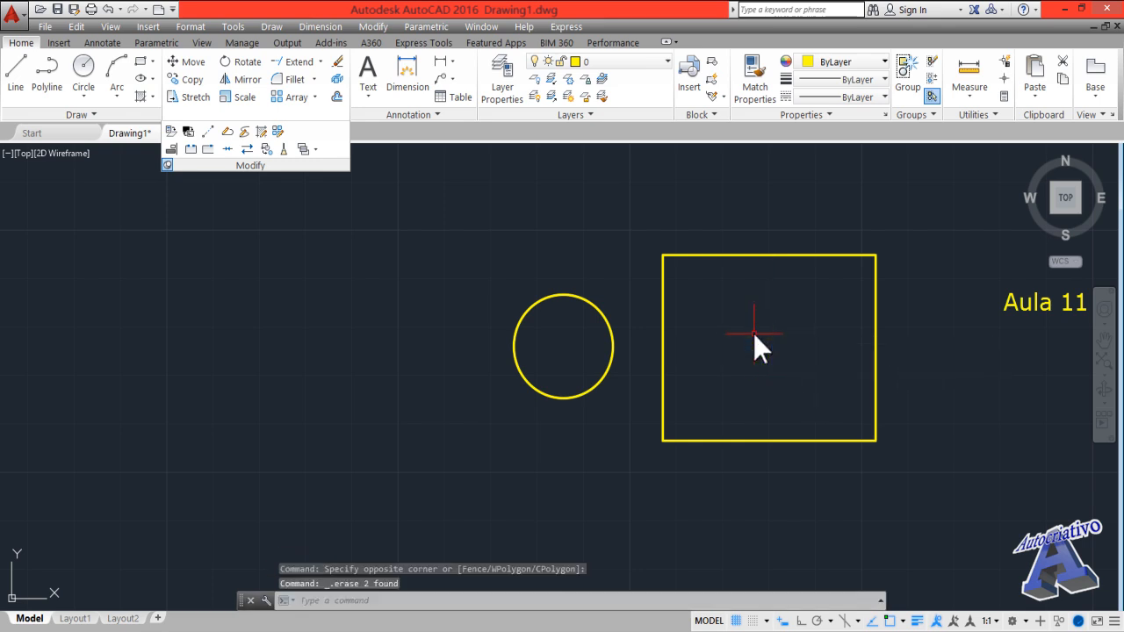
- Enable the Geometric Center mode in the object snap settings
{"action": "left_click", "coordinate": [903, 620]}
{"action": "left_click", "coordinate": [914, 603]}
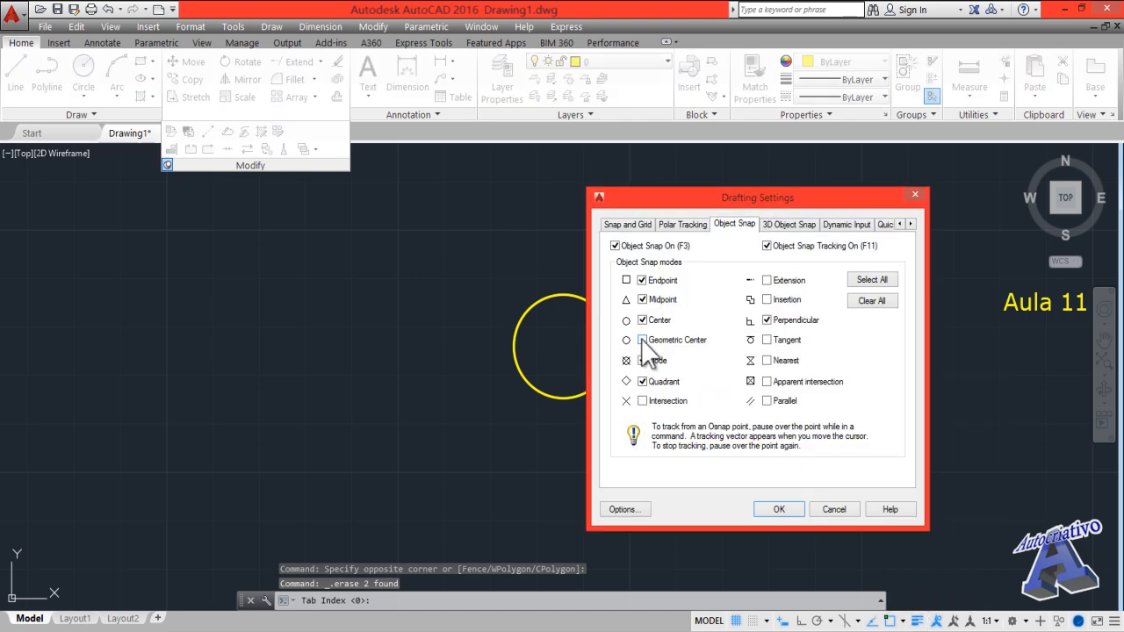
{"action": "left_click", "coordinate": [642, 340]}
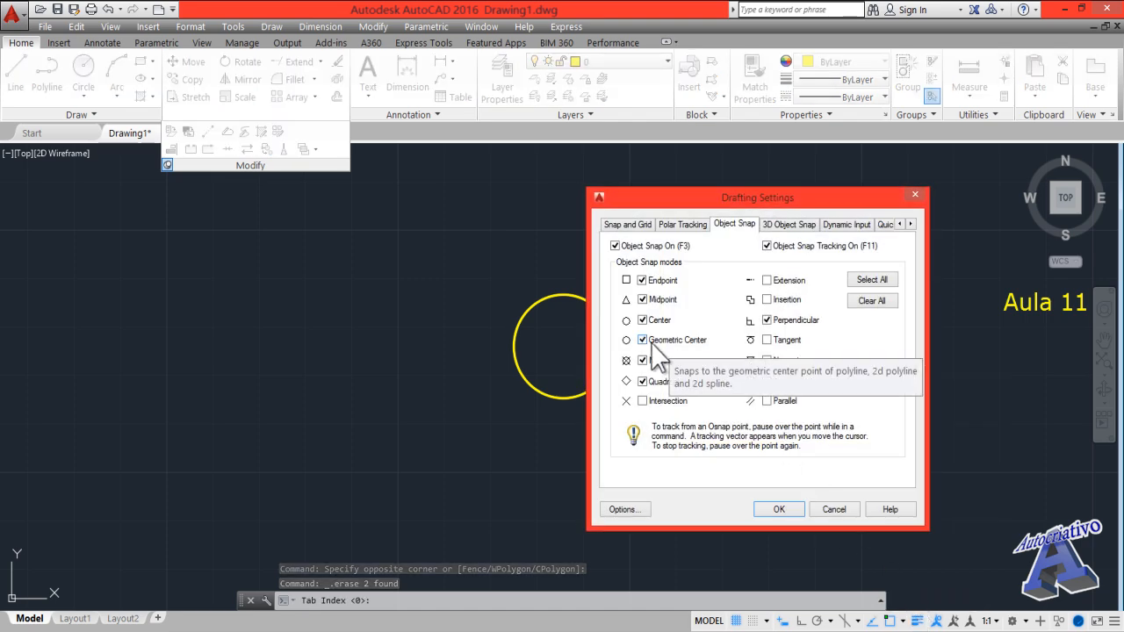
{"action": "left_click", "coordinate": [777, 510]}
- Locate the rectangle's geometric center snap with the Line command, without drawing a line
{"action": "middle_click_drag", "start_coordinate": [750, 374], "coordinate": [655, 418]}
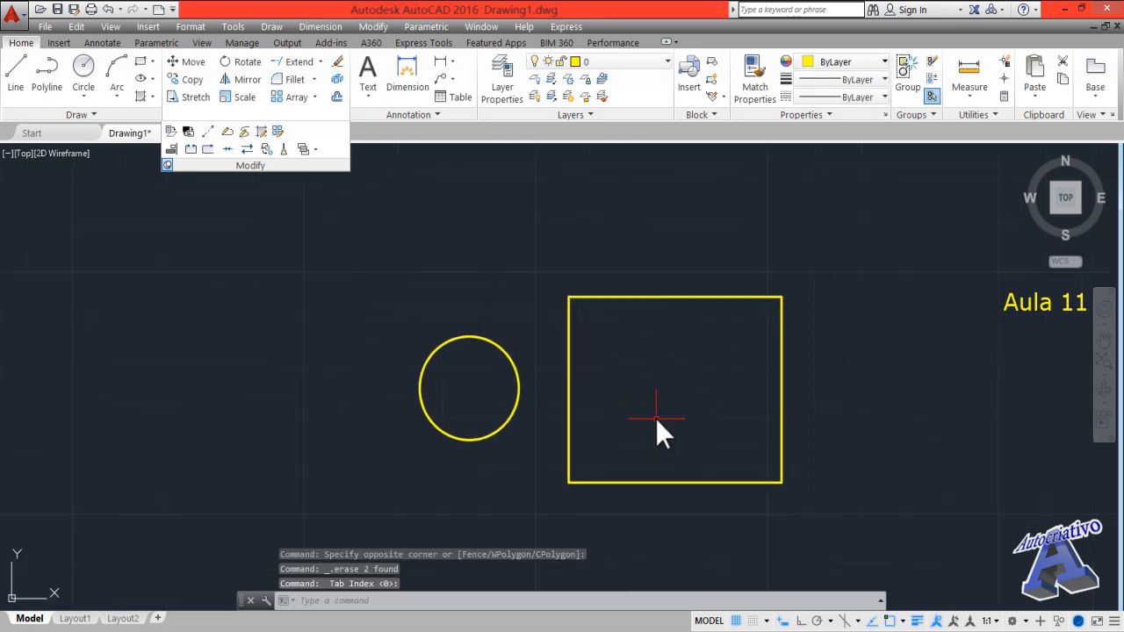
{"action": "type", "text": "l"}
{"action": "key", "text": "Return"}
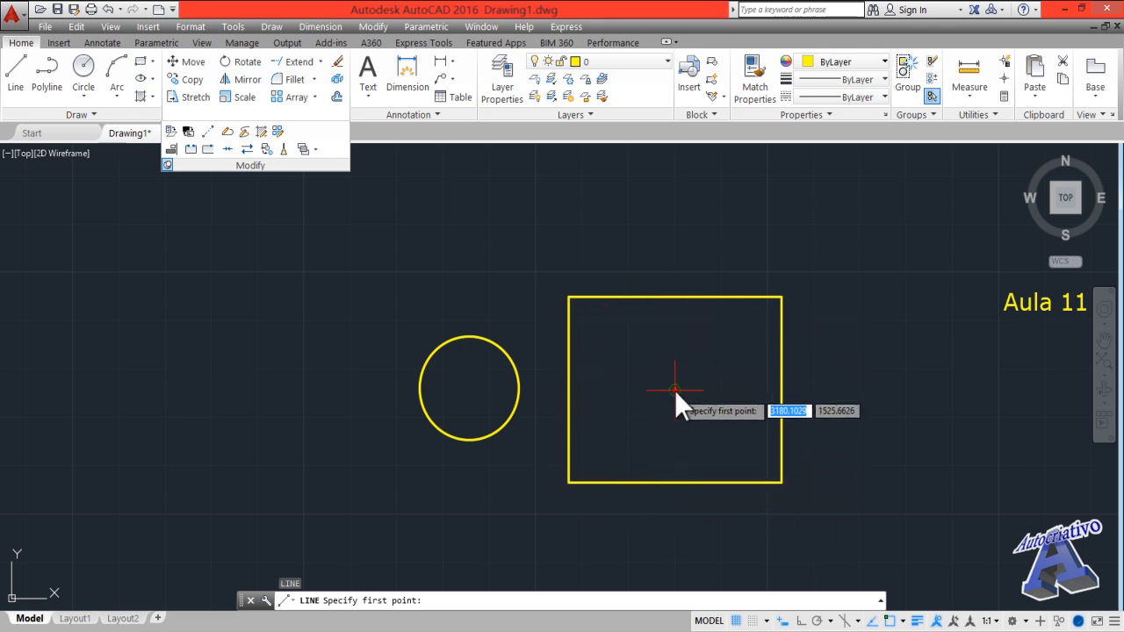
{"action": "scroll", "coordinate": [675, 389], "scroll_direction": "up", "scroll_amount": 2}
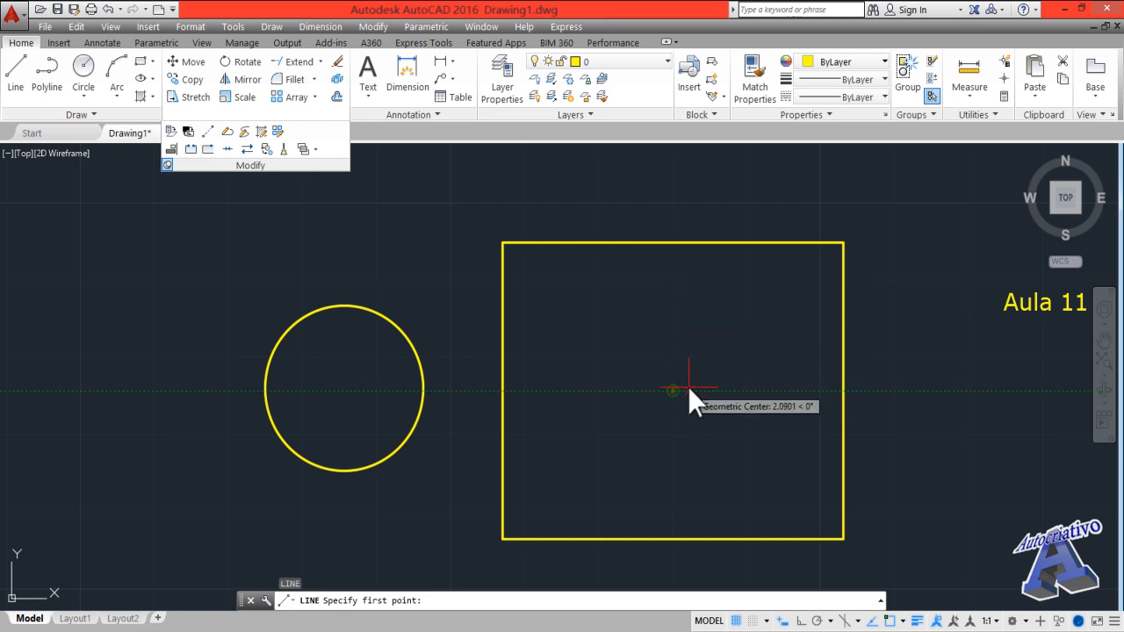
{"action": "key", "text": "Escape"}
- Draw a larger circle overlapping the rectangle's lower-right corner
{"action": "scroll", "coordinate": [687, 387], "scroll_direction": "down", "scroll_amount": 4}
{"action": "middle_click_drag", "start_coordinate": [717, 393], "coordinate": [517, 403]}
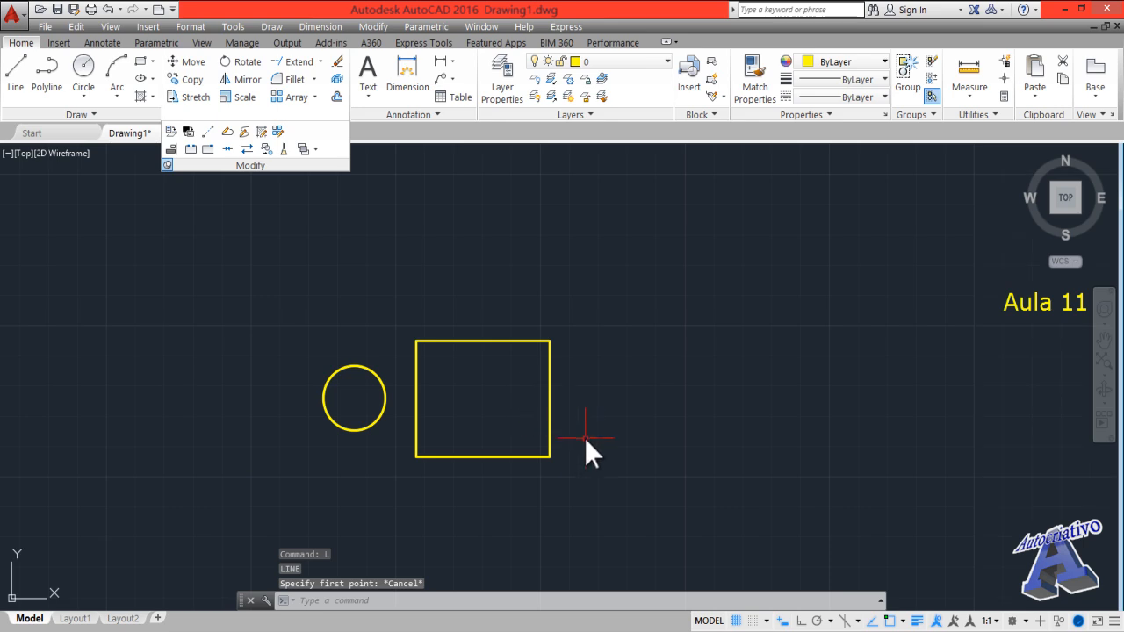
{"action": "type", "text": "c"}
{"action": "key", "text": "Return"}
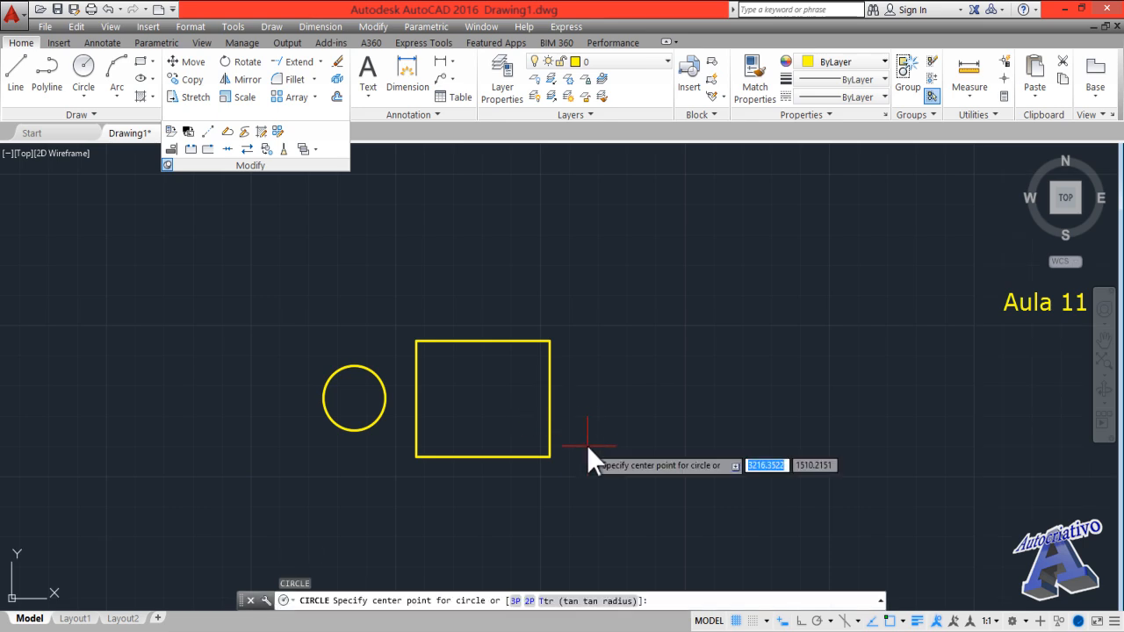
{"action": "left_click", "coordinate": [588, 480]}
{"action": "key", "text": "Escape"}
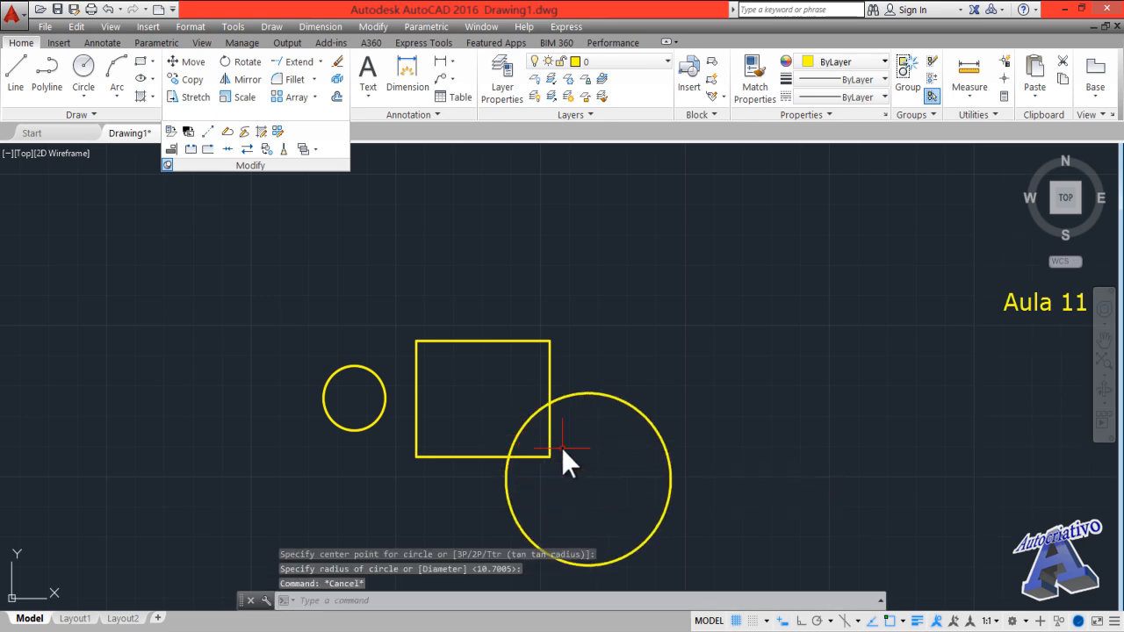
- Trim away the rectangle's corner inside the larger circle and the arc inside the rectangle, using all objects as cutting edges
{"action": "type", "text": "tr"}
{"action": "key", "text": "Return"}
{"action": "key", "text": "Return"}
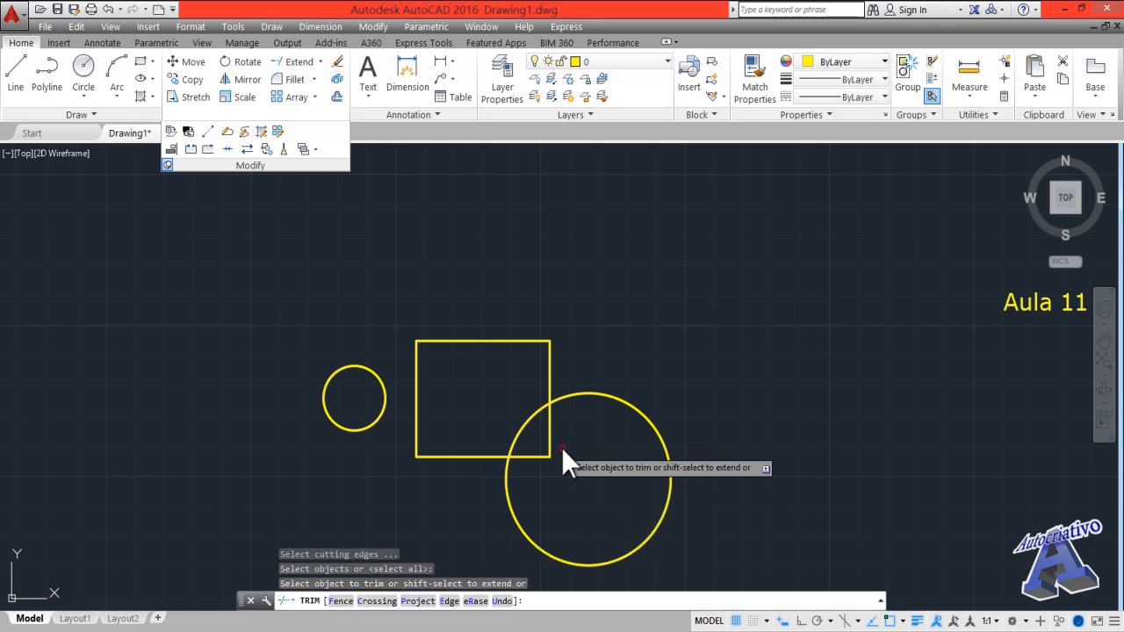
{"action": "left_click", "coordinate": [561, 447]}
{"action": "left_click", "coordinate": [541, 431]}
{"action": "left_click", "coordinate": [550, 459]}
{"action": "left_click", "coordinate": [516, 407]}
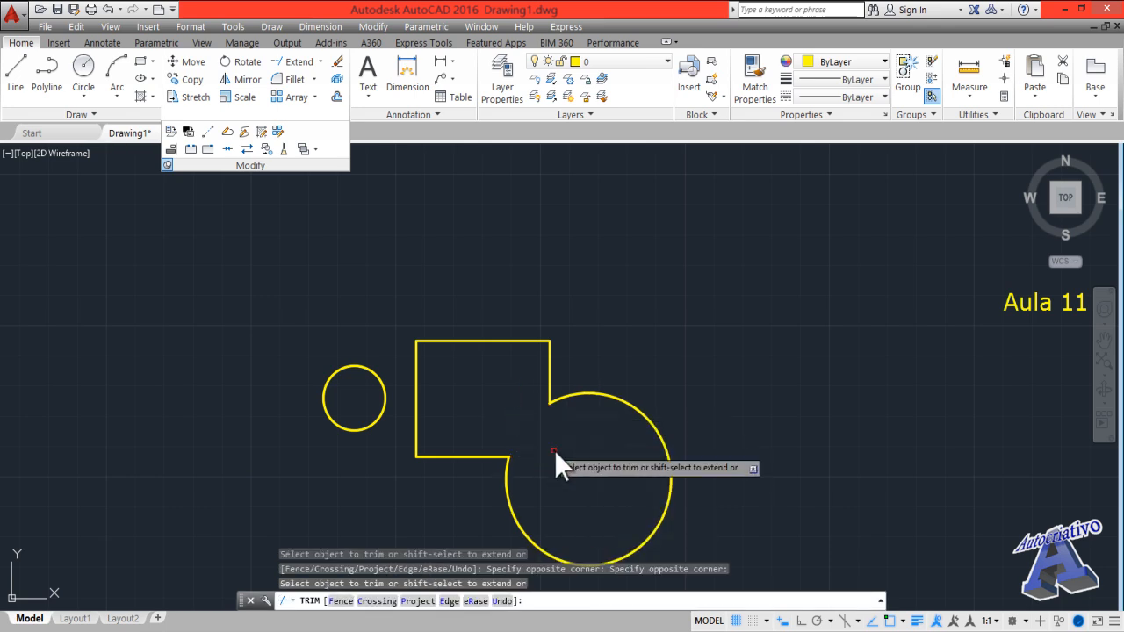
{"action": "key", "text": "Escape"}
- Check the trimmed shape's snap points with the Line command and inspect whether its arc and rectangular part select separately
{"action": "middle_click_drag", "start_coordinate": [553, 450], "coordinate": [616, 380]}
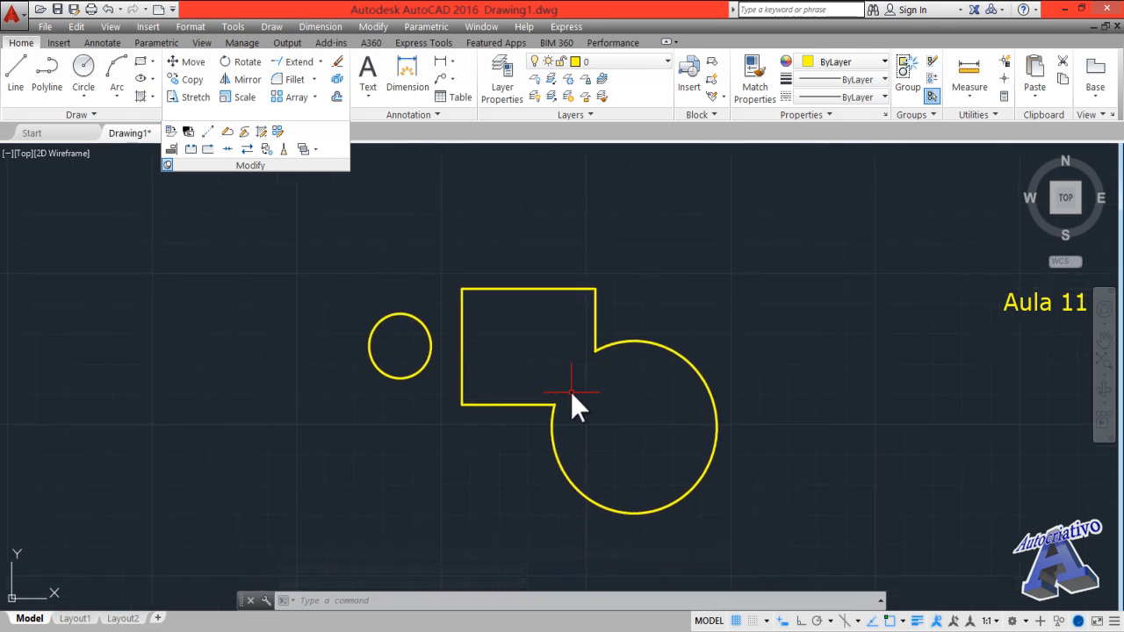
{"action": "type", "text": "l"}
{"action": "key", "text": "Return"}
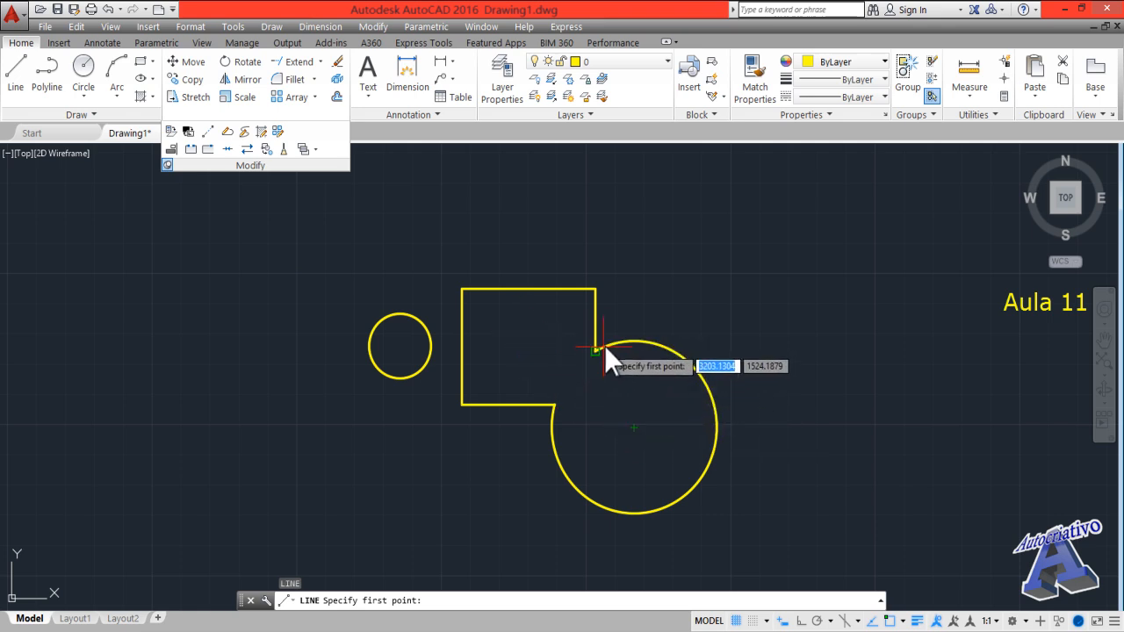
{"action": "key", "text": "Escape"}
{"action": "left_click", "coordinate": [644, 343]}
{"action": "left_click", "coordinate": [649, 343]}
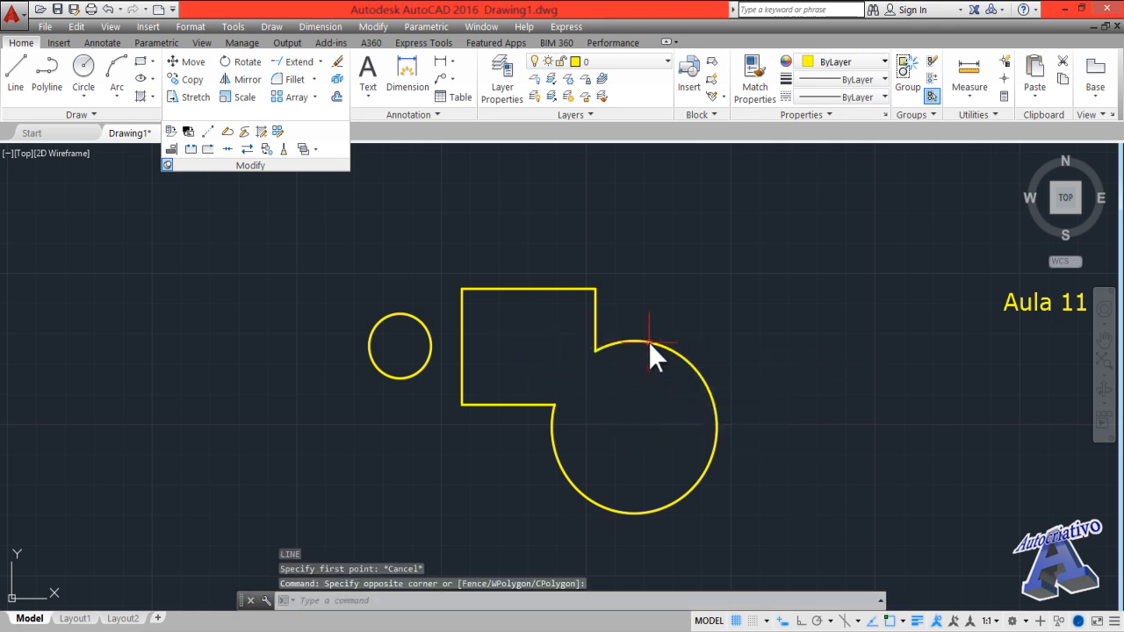
{"action": "left_click", "coordinate": [593, 305]}
{"action": "key", "text": "Escape"}
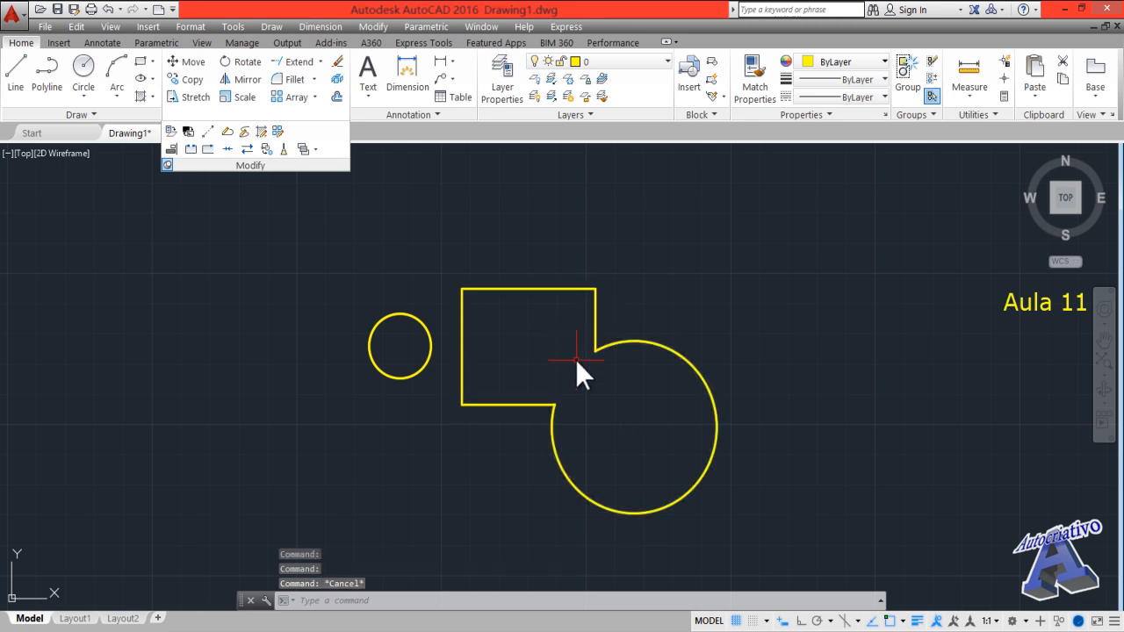
- Create a boundary polyline from an internal point of the combined rectangle-and-arc shape
{"action": "left_click", "coordinate": [153, 97]}
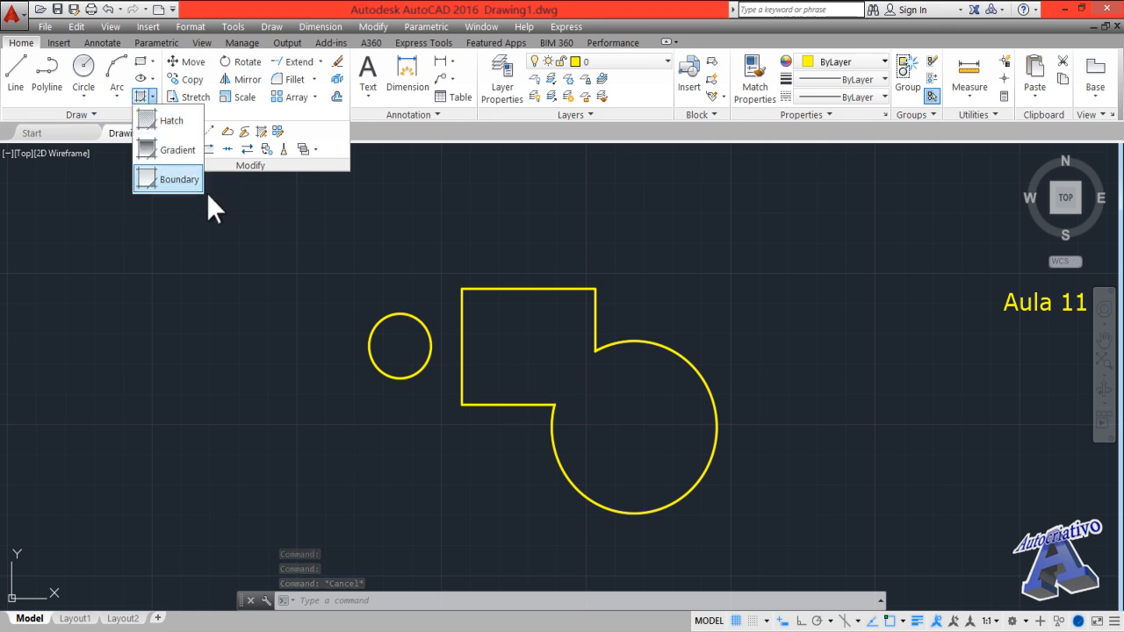
{"action": "left_click", "coordinate": [179, 179]}
{"action": "left_click", "coordinate": [508, 409]}
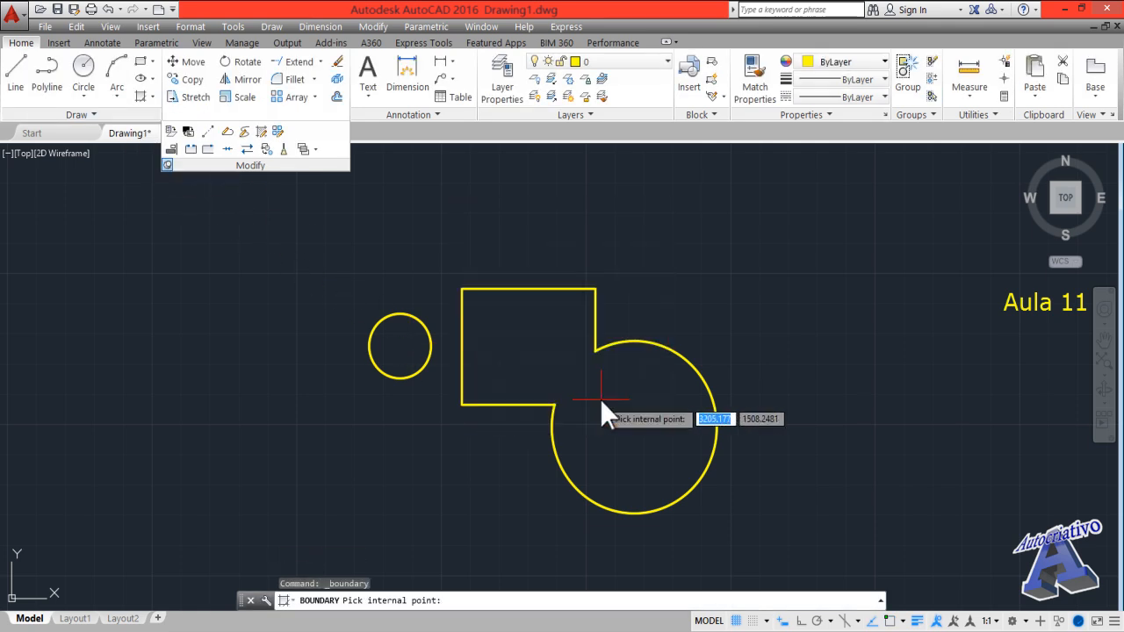
{"action": "left_click", "coordinate": [594, 399]}
{"action": "key", "text": "Return"}
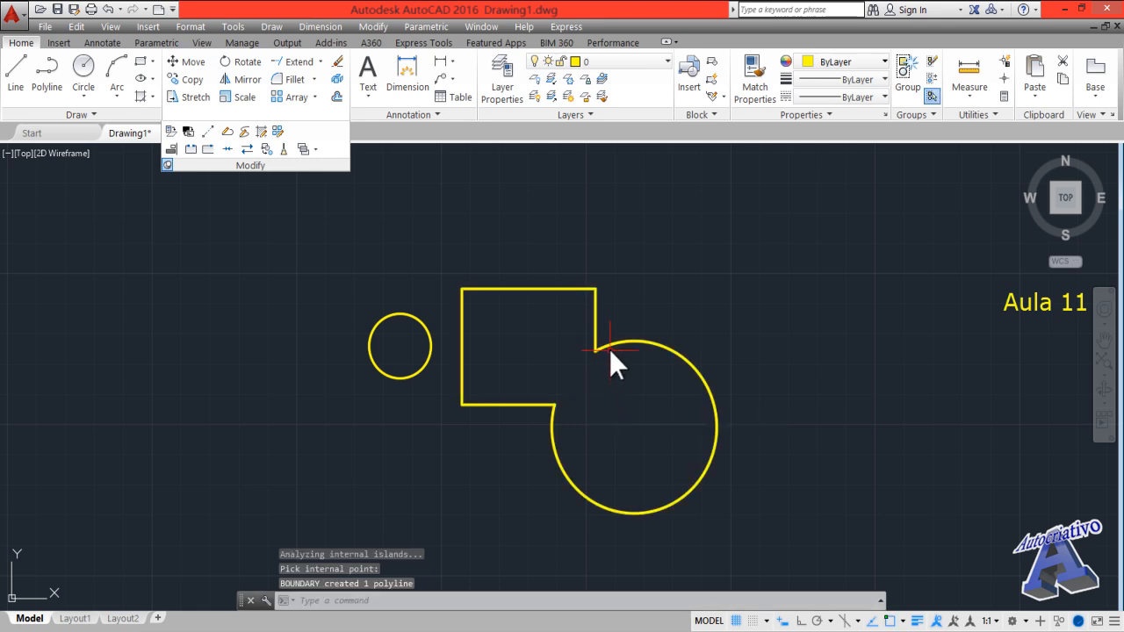
- Move the boundary polyline horizontally clear of the original outline and check that it selects as a single object
{"action": "left_click", "coordinate": [611, 343]}
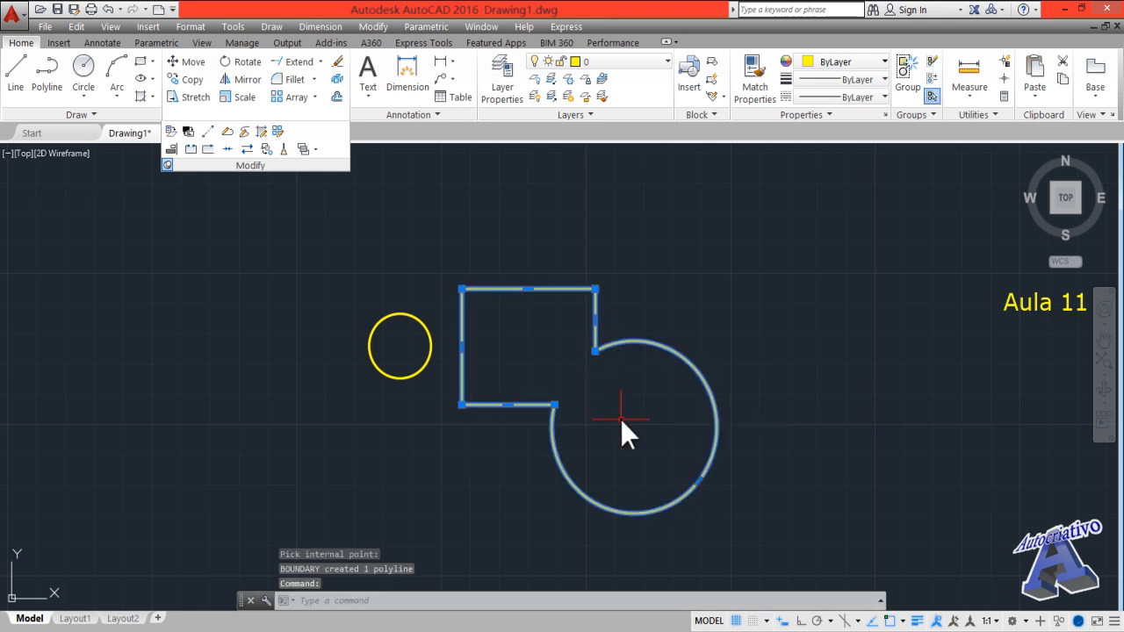
{"action": "type", "text": "m"}
{"action": "key", "text": "Return"}
{"action": "left_click", "coordinate": [618, 416]}
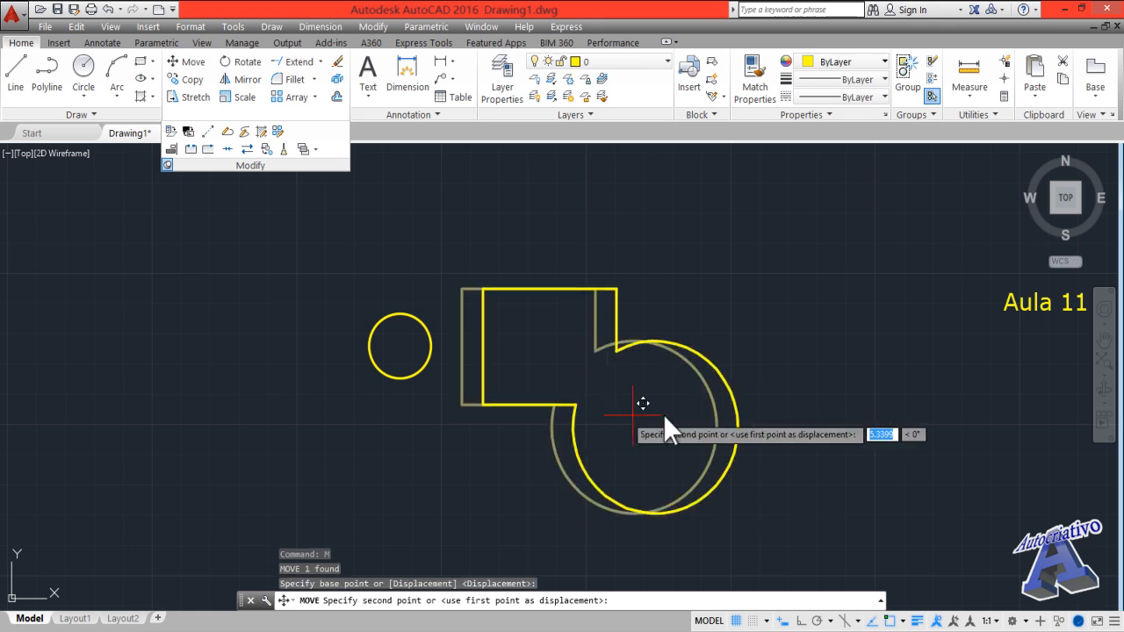
{"action": "middle_click_drag", "start_coordinate": [686, 416], "coordinate": [611, 427]}
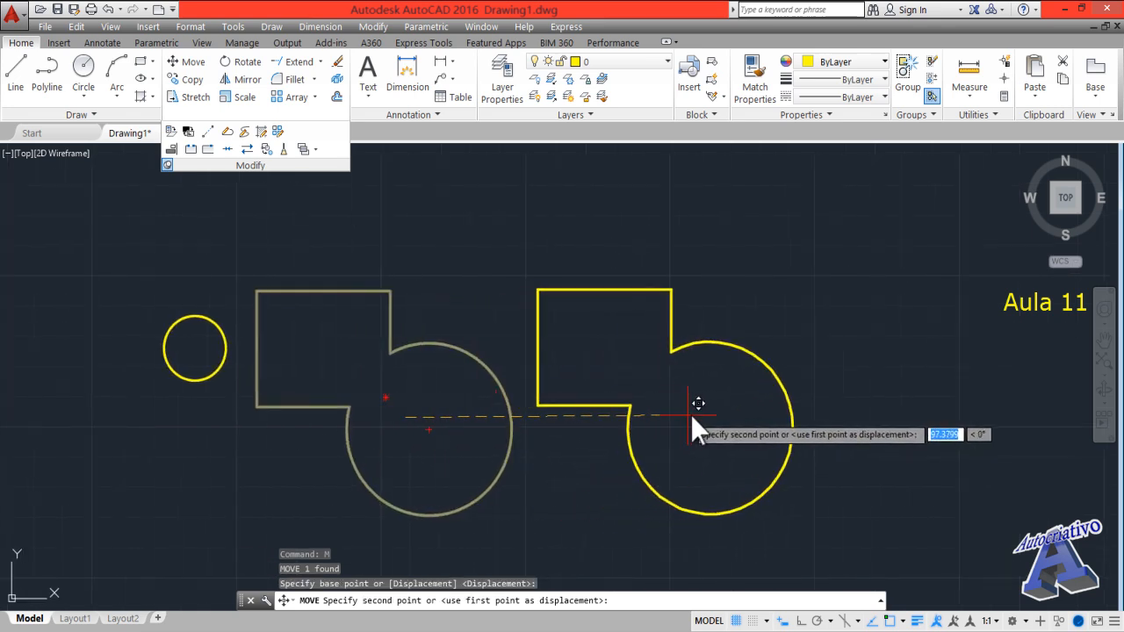
{"action": "left_click", "coordinate": [692, 415]}
{"action": "left_click", "coordinate": [694, 345]}
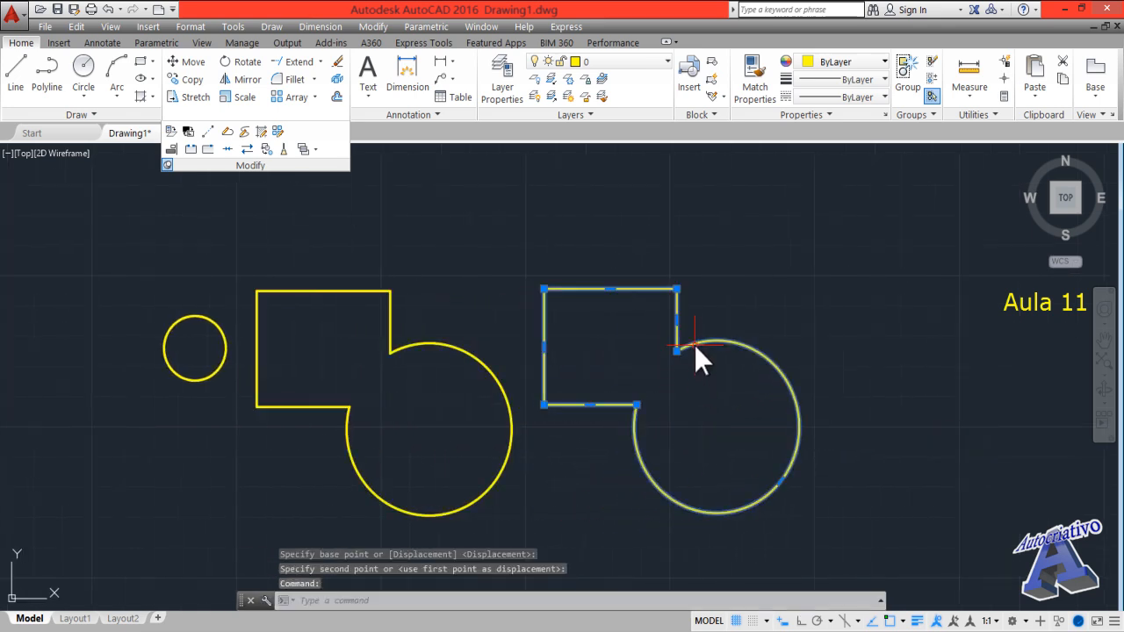
{"action": "key", "text": "Escape"}
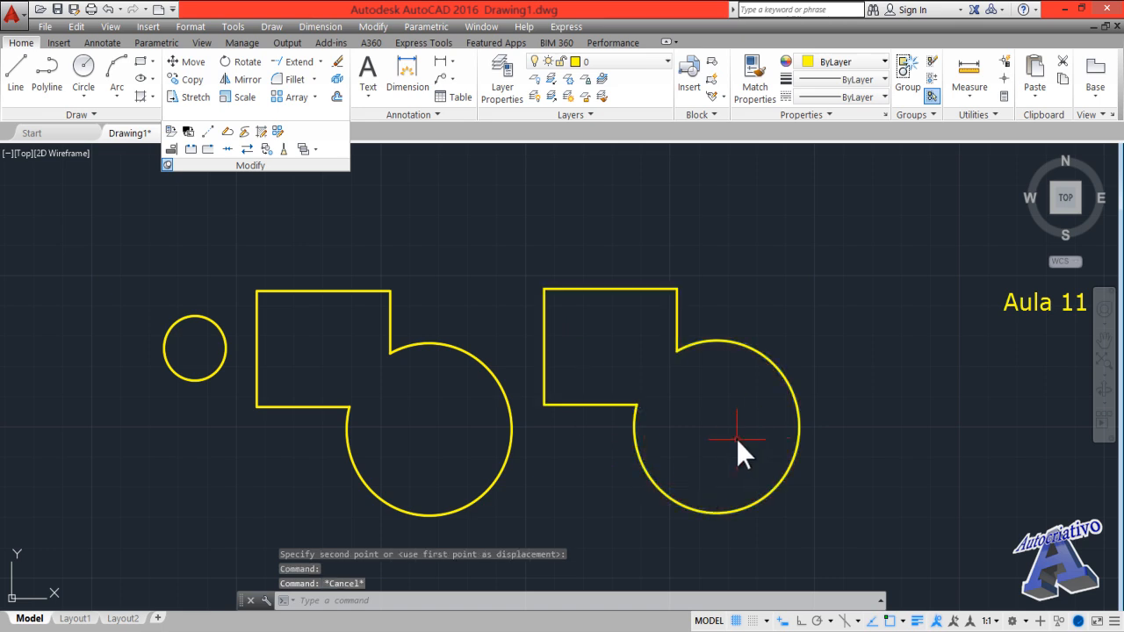
- Locate the geometric center snap of the moved boundary polyline with the Line command, without drawing a line
{"action": "type", "text": "l"}
{"action": "key", "text": "Return"}
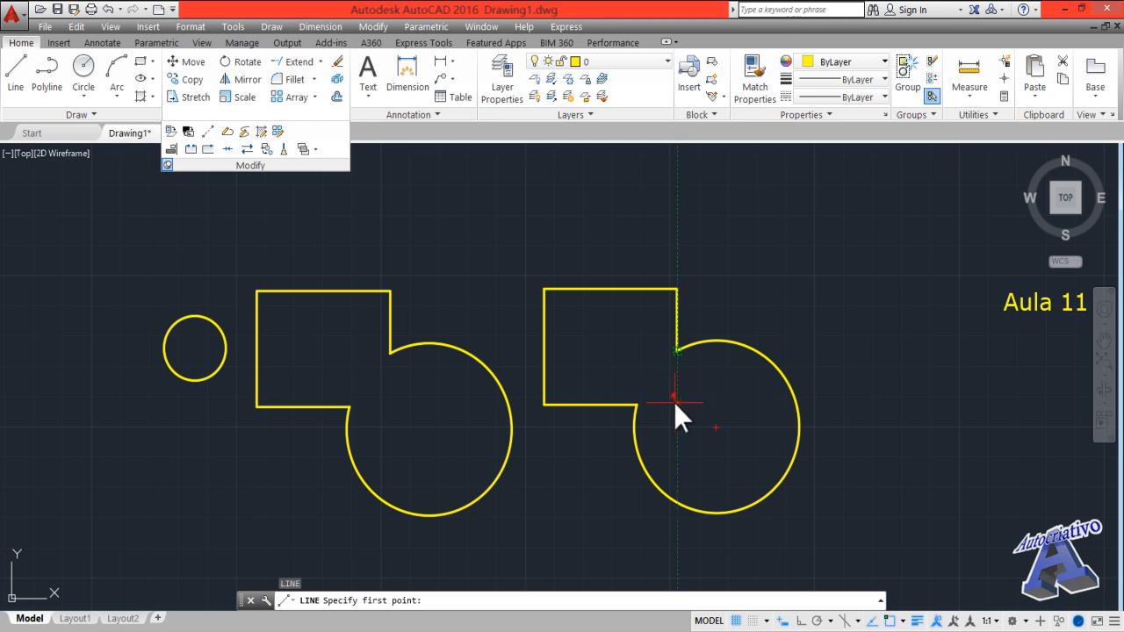
{"action": "scroll", "coordinate": [674, 404], "scroll_direction": "up", "scroll_amount": 4}
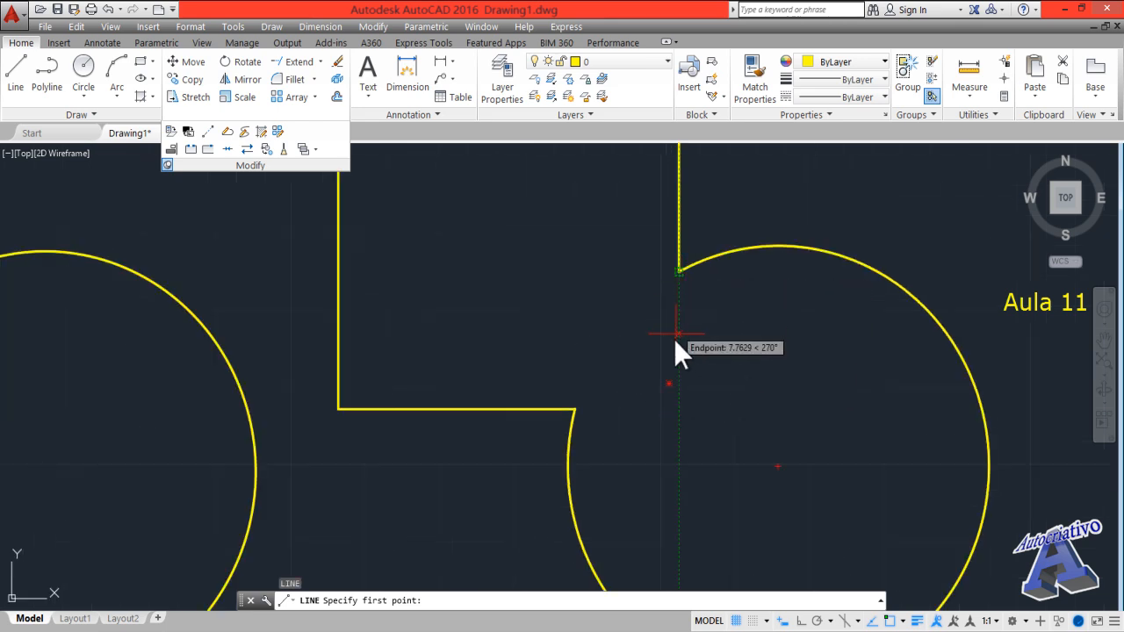
{"action": "left_click", "coordinate": [668, 384]}
{"action": "scroll", "coordinate": [700, 381], "scroll_direction": "down", "scroll_amount": 5}
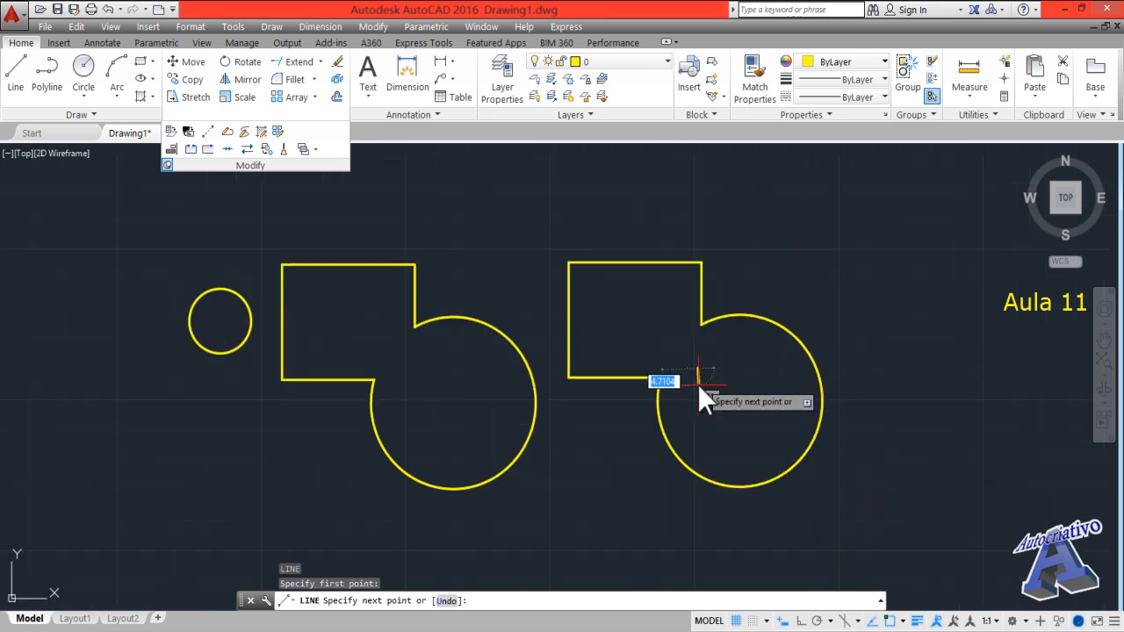
{"action": "scroll", "coordinate": [694, 373], "scroll_direction": "up", "scroll_amount": 5}
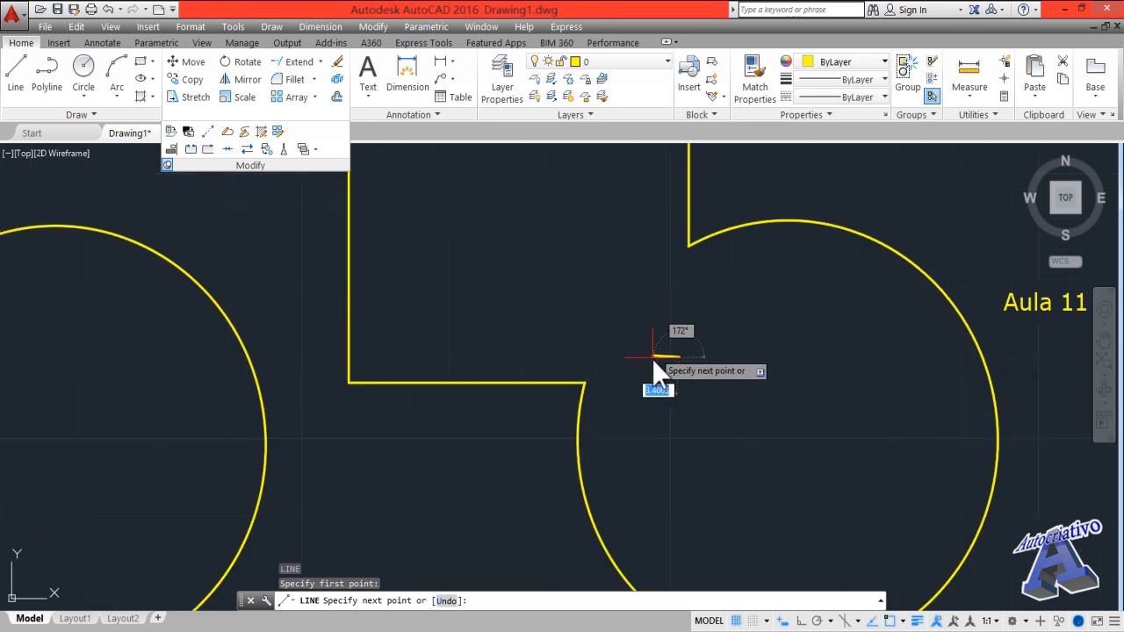
{"action": "key", "text": "Escape"}
{"action": "scroll", "coordinate": [661, 367], "scroll_direction": "down", "scroll_amount": 9}
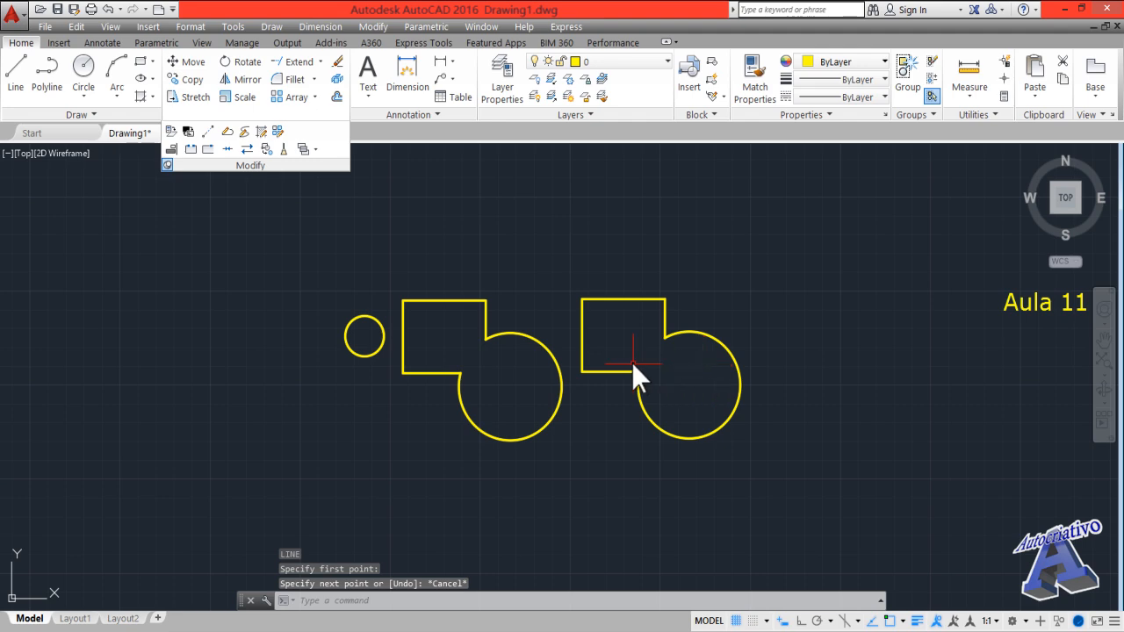
- Review the Geometric Center mode in the object snap settings and leave them without changes
{"action": "left_click", "coordinate": [903, 620]}
{"action": "left_click", "coordinate": [914, 601]}
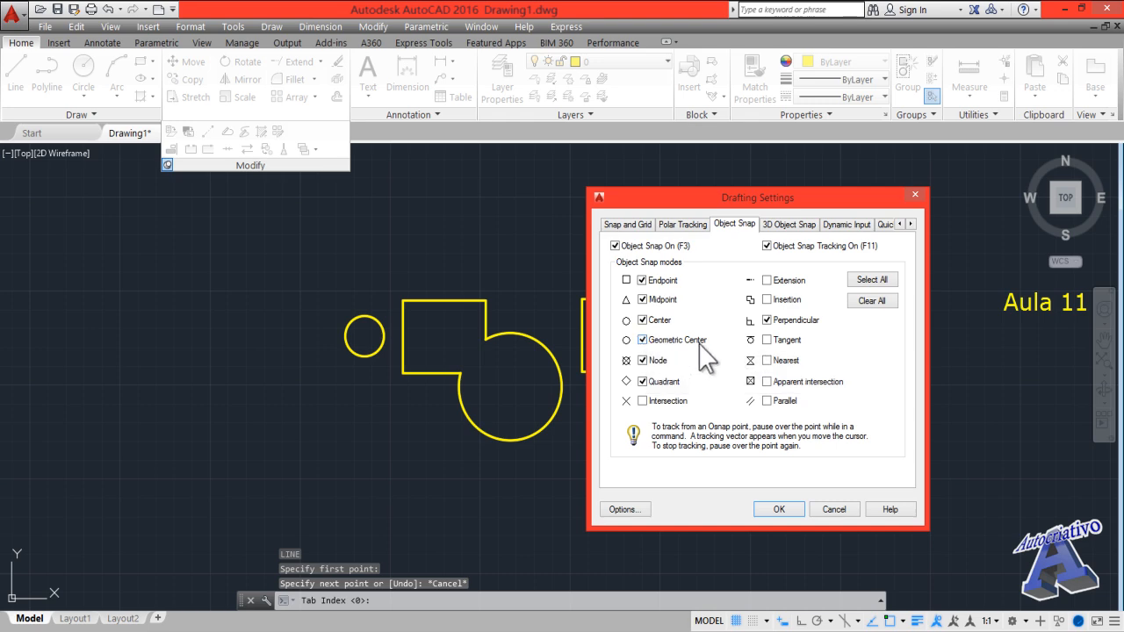
{"action": "left_click", "coordinate": [830, 507]}
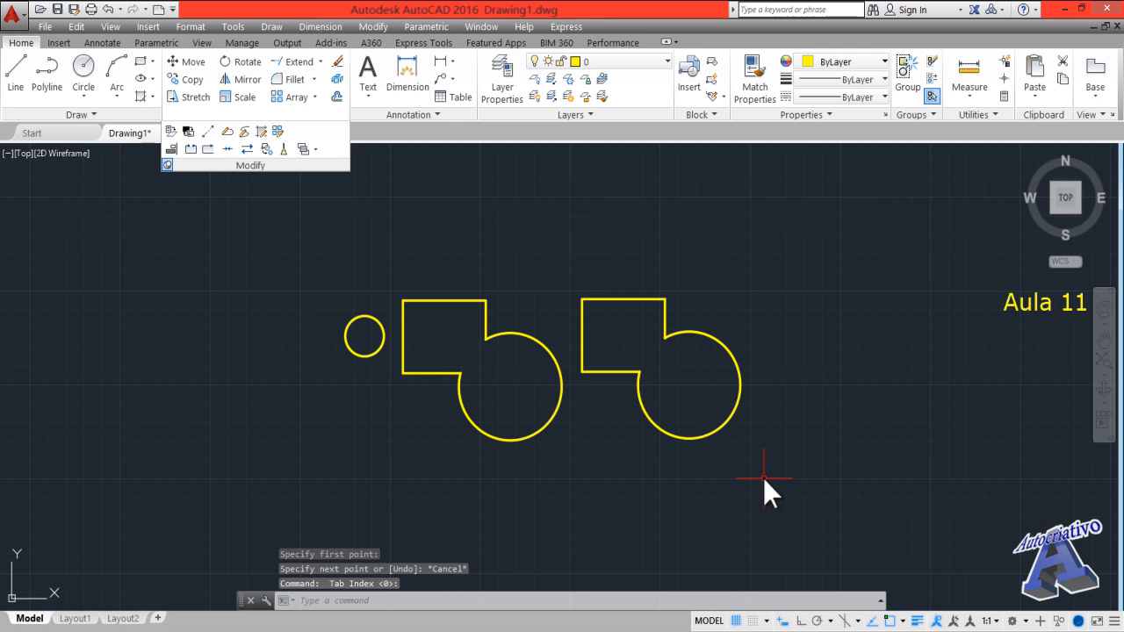
- Undo the boundary, move, trim and larger circle, back to the plain rectangle and the small circle
{"action": "key", "text": "ctrl+z"}
{"action": "key", "text": "ctrl+z"}
{"action": "key", "text": "ctrl+z"}
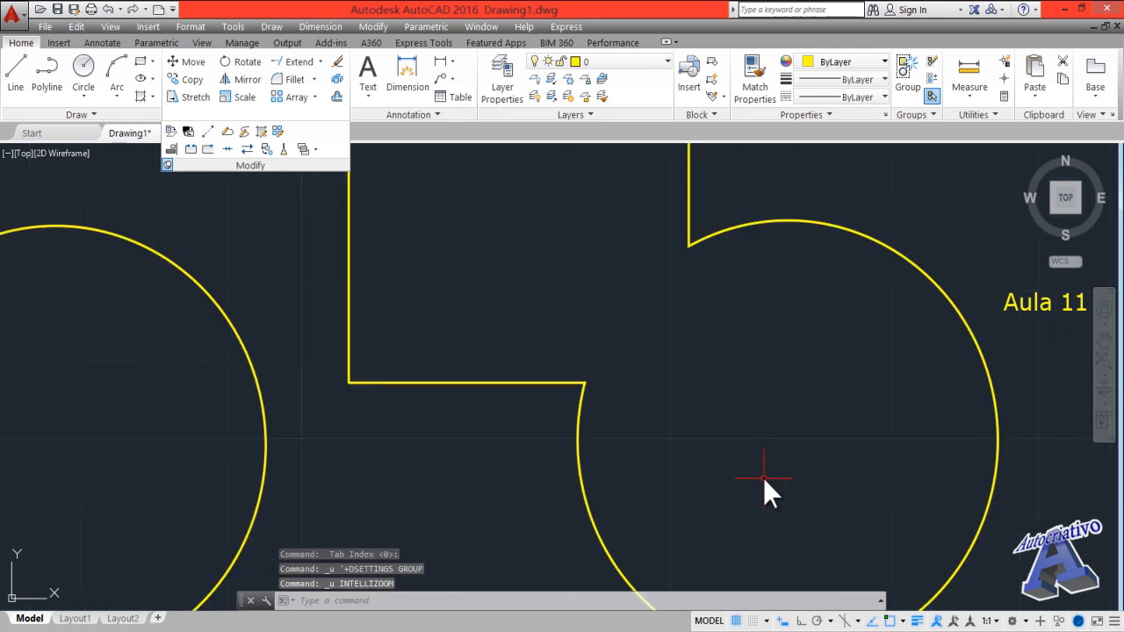
{"action": "key", "text": "ctrl+z"}
{"action": "key", "text": "ctrl+z"}
{"action": "key", "text": "ctrl+z"}
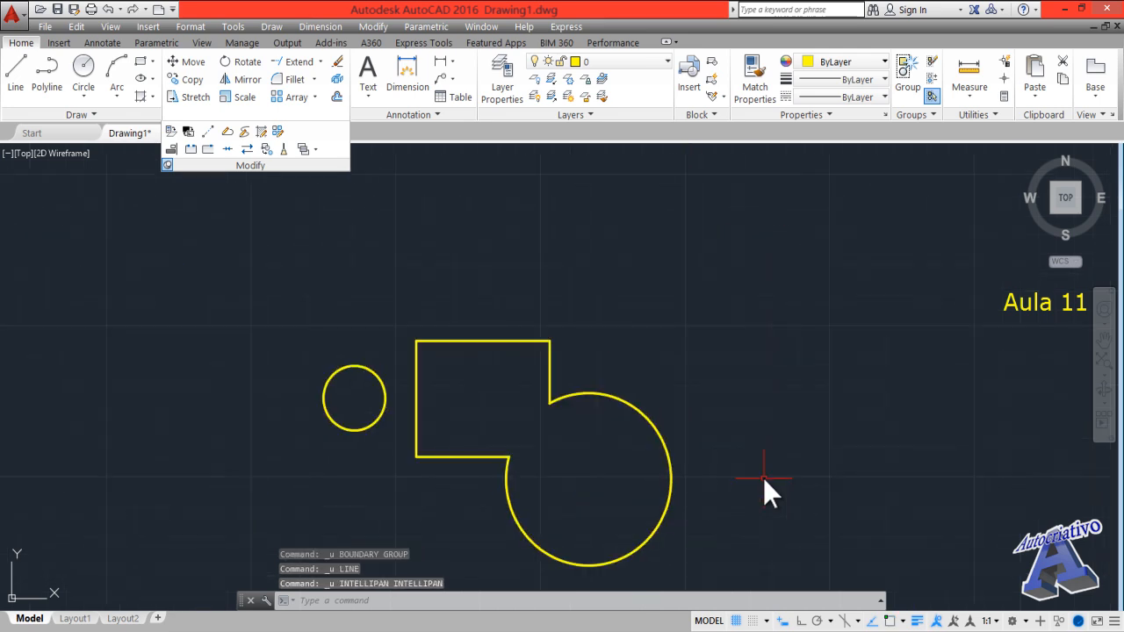
{"action": "scroll", "coordinate": [404, 421], "scroll_direction": "up", "scroll_amount": 4}
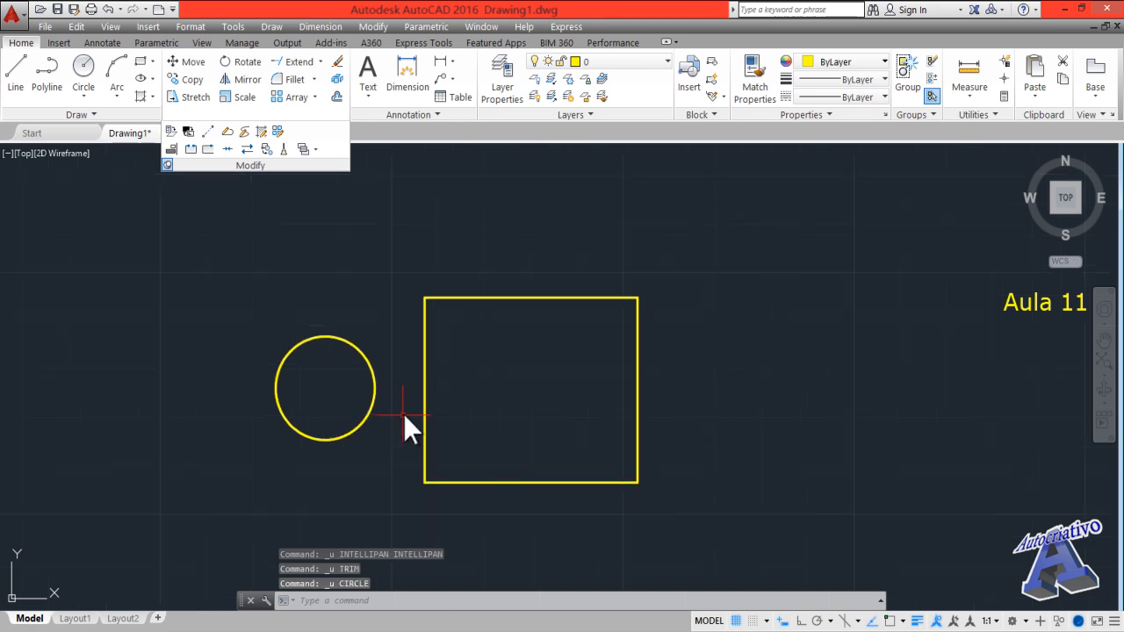
- Copy the circle from its center to the rectangle's geometric center, with Ortho off
{"action": "left_click", "coordinate": [511, 437]}
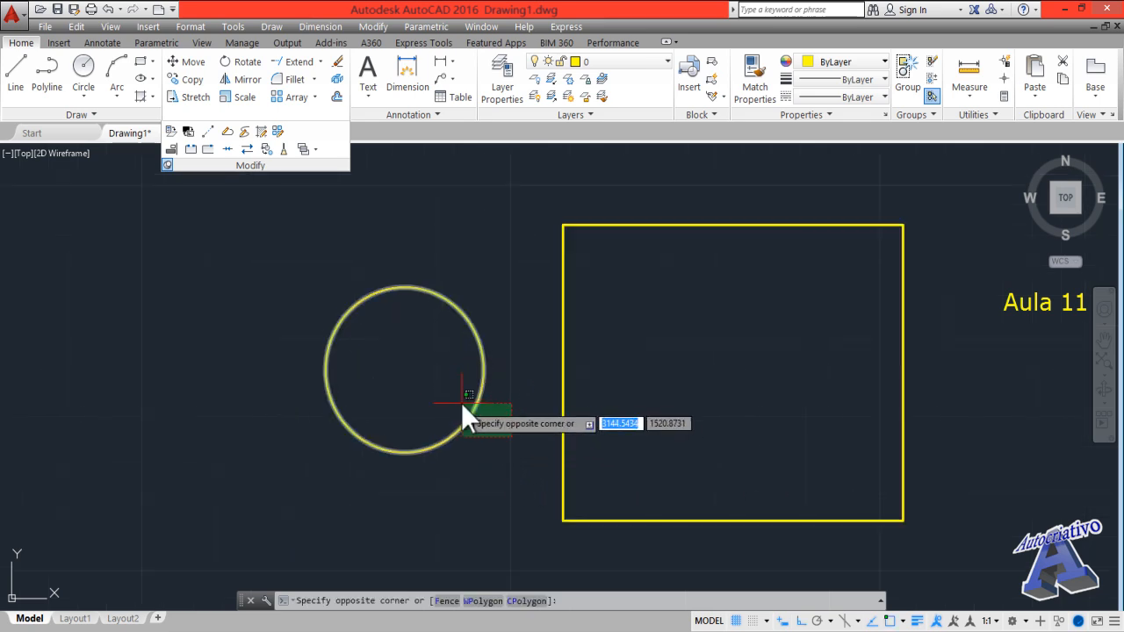
{"action": "left_click", "coordinate": [453, 395]}
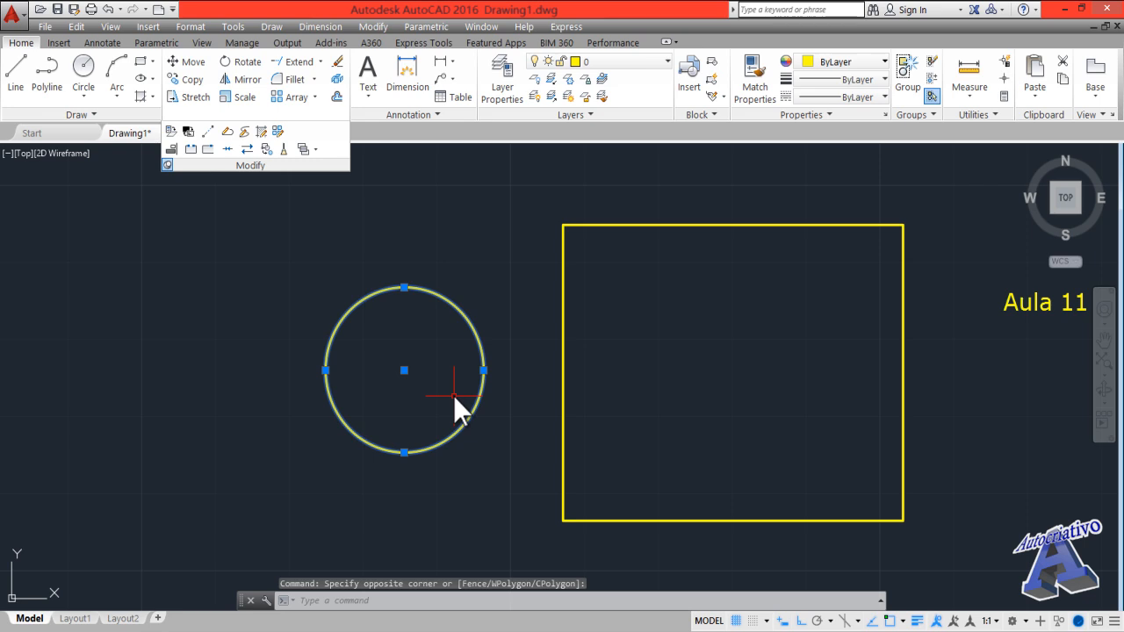
{"action": "type", "text": "cp"}
{"action": "key", "text": "Return"}
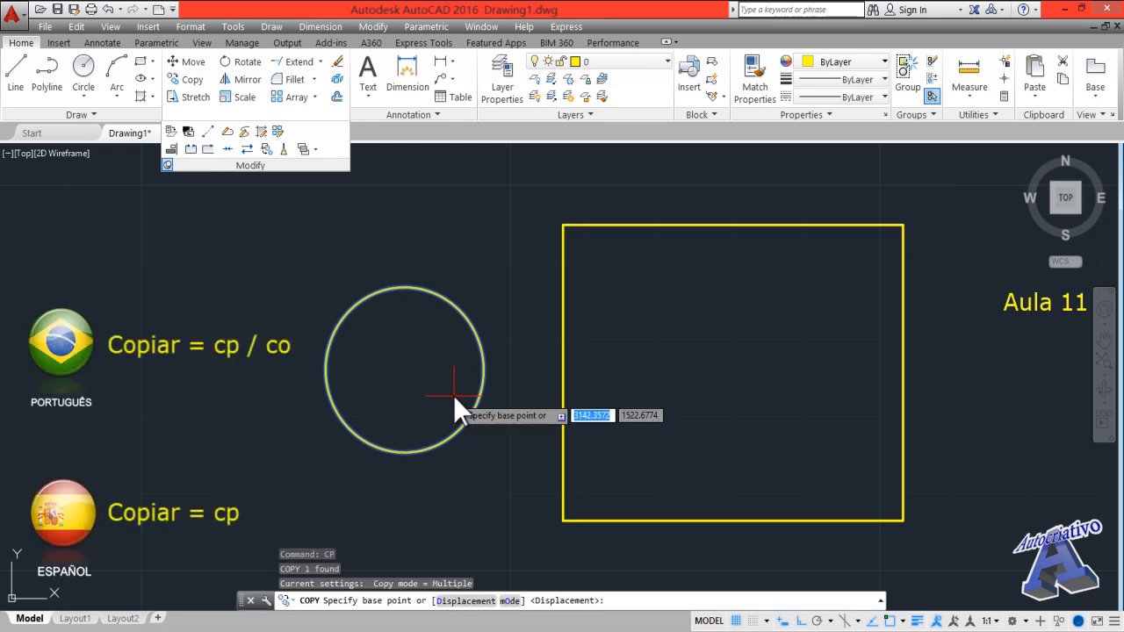
{"action": "left_click", "coordinate": [403, 369]}
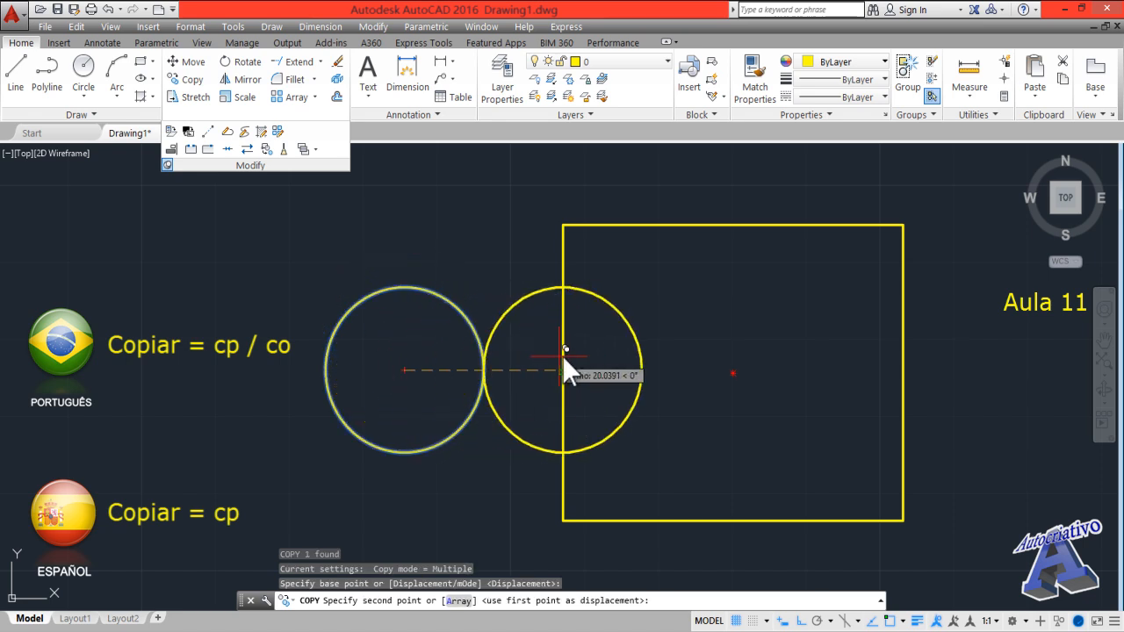
{"action": "key", "text": "F8"}
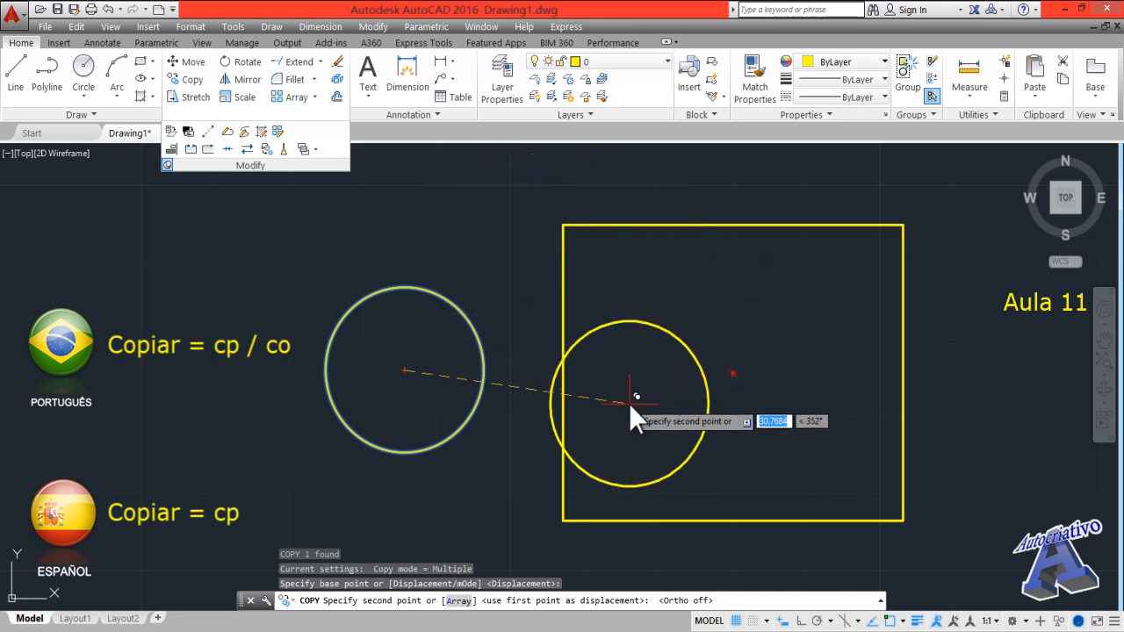
{"action": "left_click", "coordinate": [733, 372]}
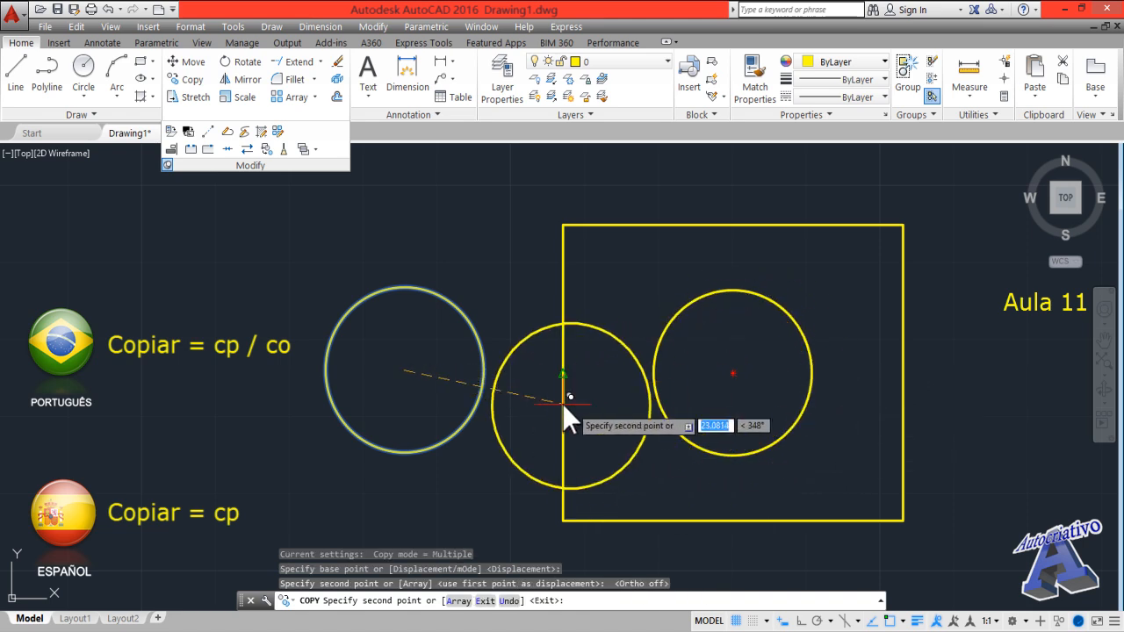
- Place four more copies of the circle freely on the side of the original away from the rectangle
{"action": "left_click", "coordinate": [181, 297]}
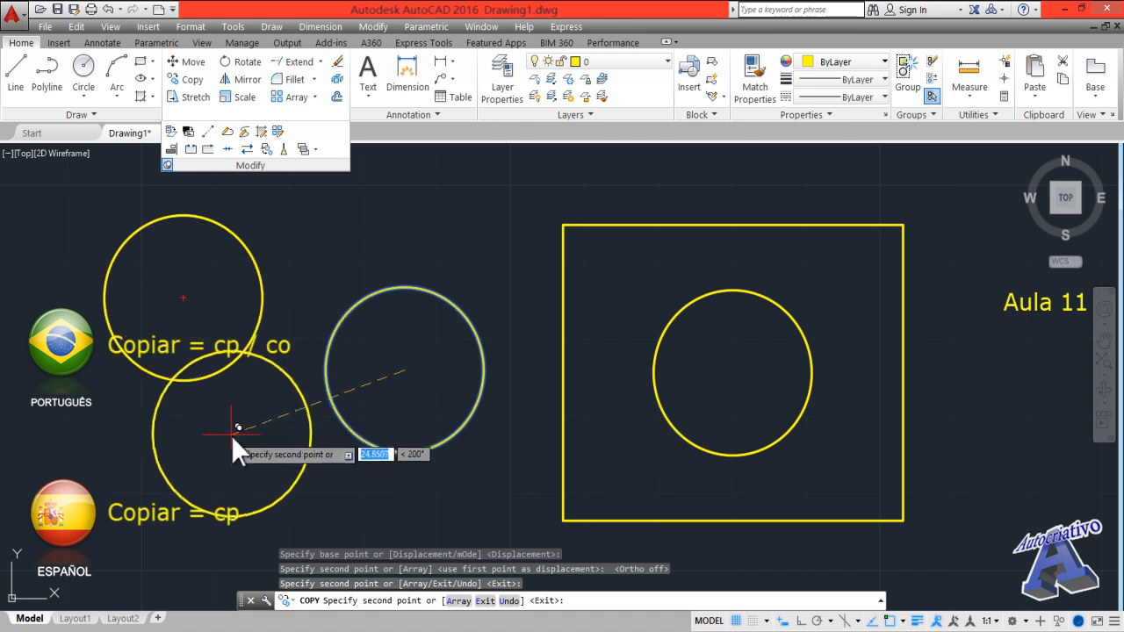
{"action": "left_click", "coordinate": [231, 437]}
{"action": "left_click", "coordinate": [124, 472]}
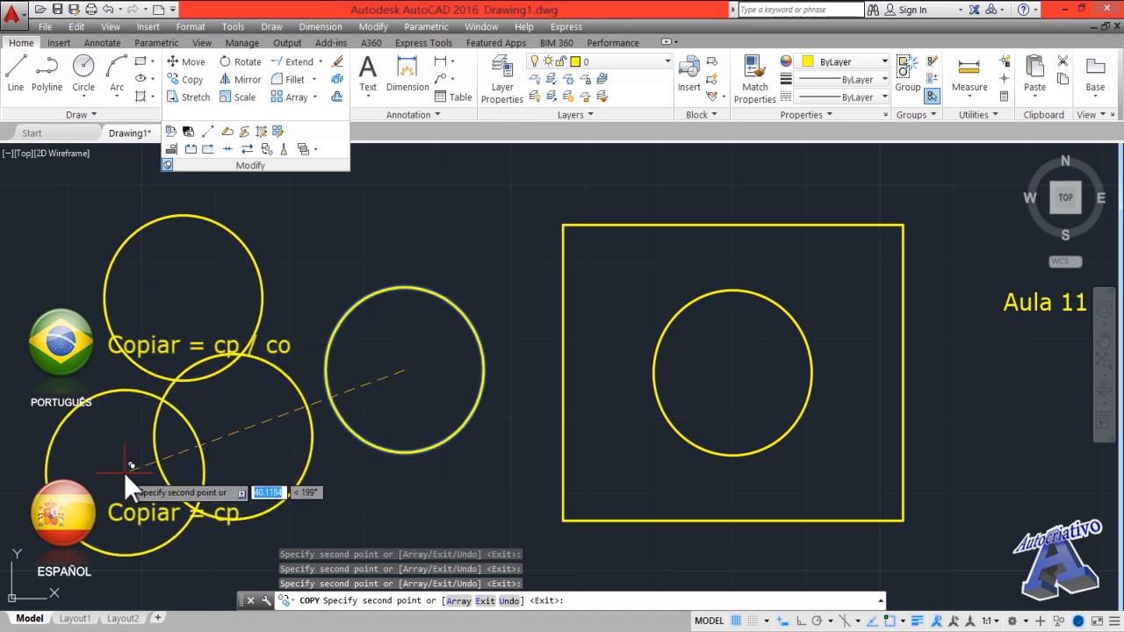
{"action": "left_click", "coordinate": [282, 259]}
{"action": "key", "text": "Escape"}
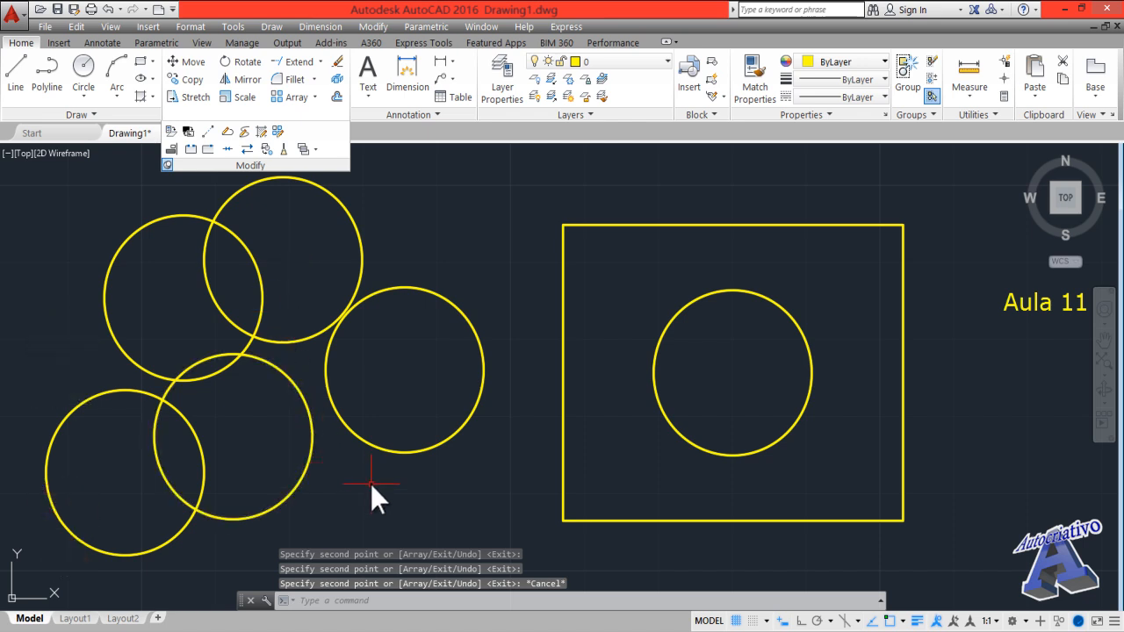
- Erase the four extra circle copies, keeping the original and the one inside the rectangle
{"action": "left_click", "coordinate": [311, 365]}
{"action": "left_click", "coordinate": [212, 301]}
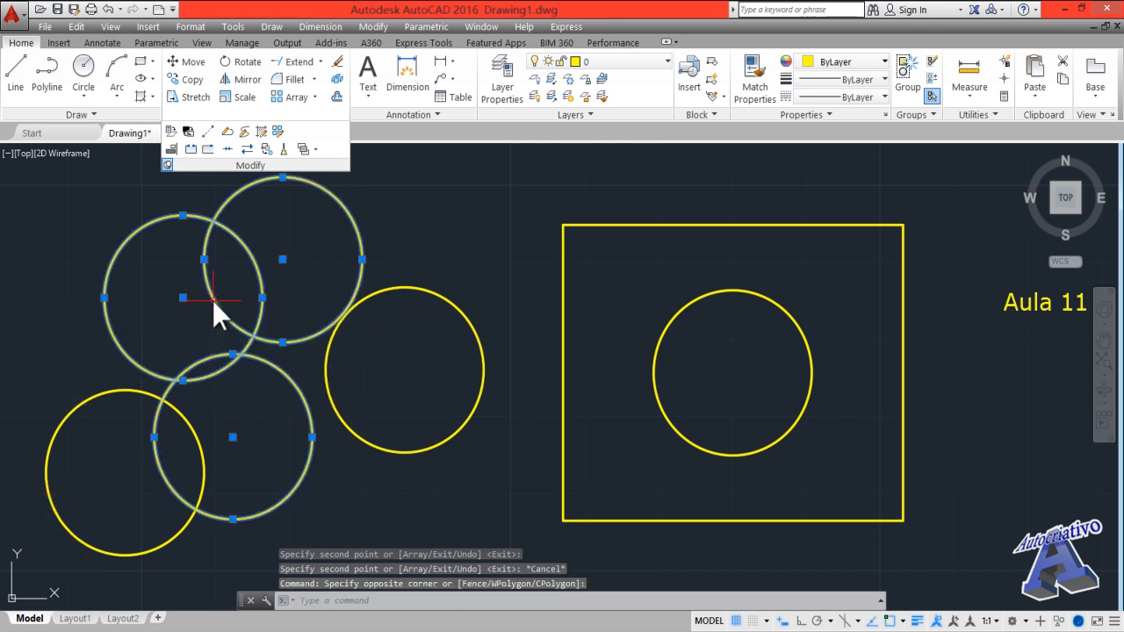
{"action": "key", "text": "Delete"}
{"action": "left_click", "coordinate": [180, 422]}
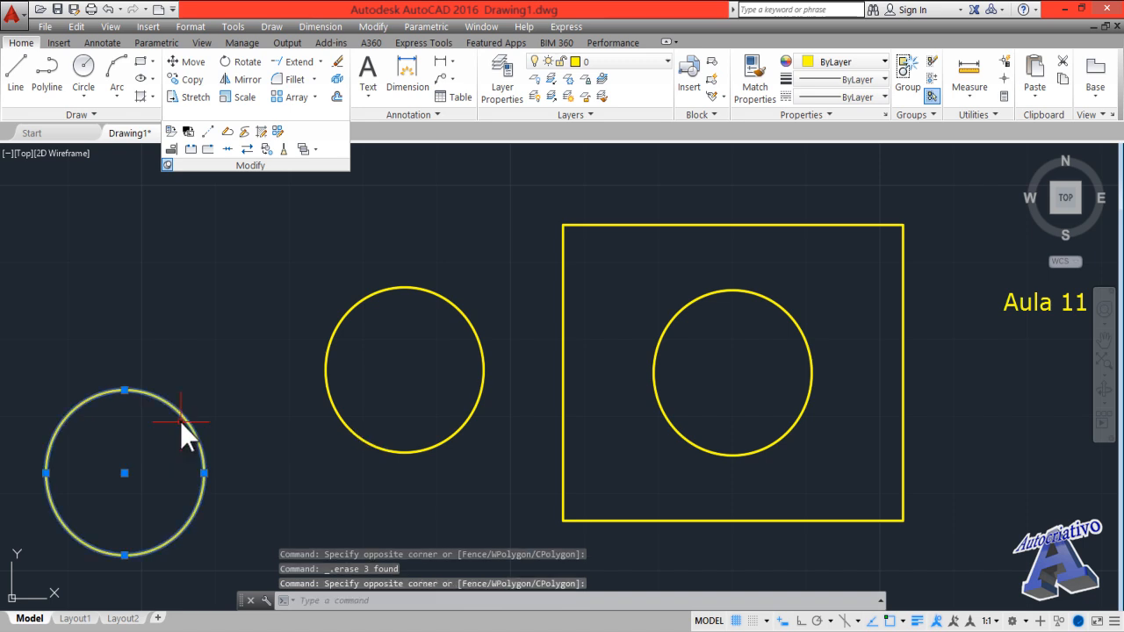
{"action": "key", "text": "Delete"}
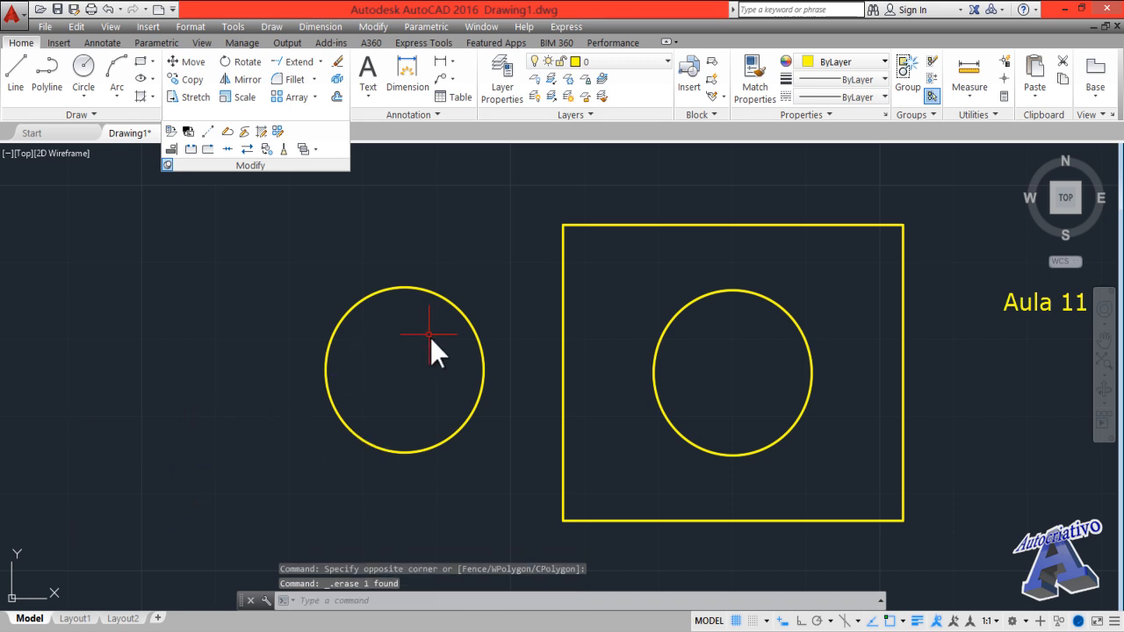
- Copy the rectangle with its inner circle, based at their common center, to four spots in the empty area beyond the rectangle
{"action": "scroll", "coordinate": [447, 362], "scroll_direction": "down", "scroll_amount": 2}
{"action": "left_click", "coordinate": [188, 79]}
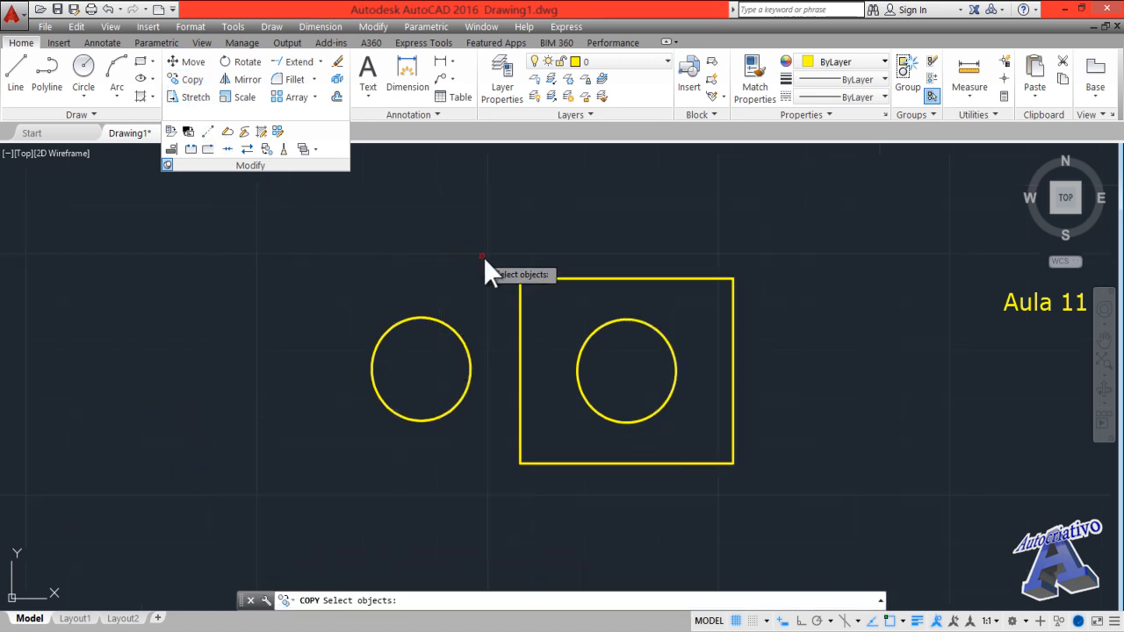
{"action": "left_click", "coordinate": [520, 295]}
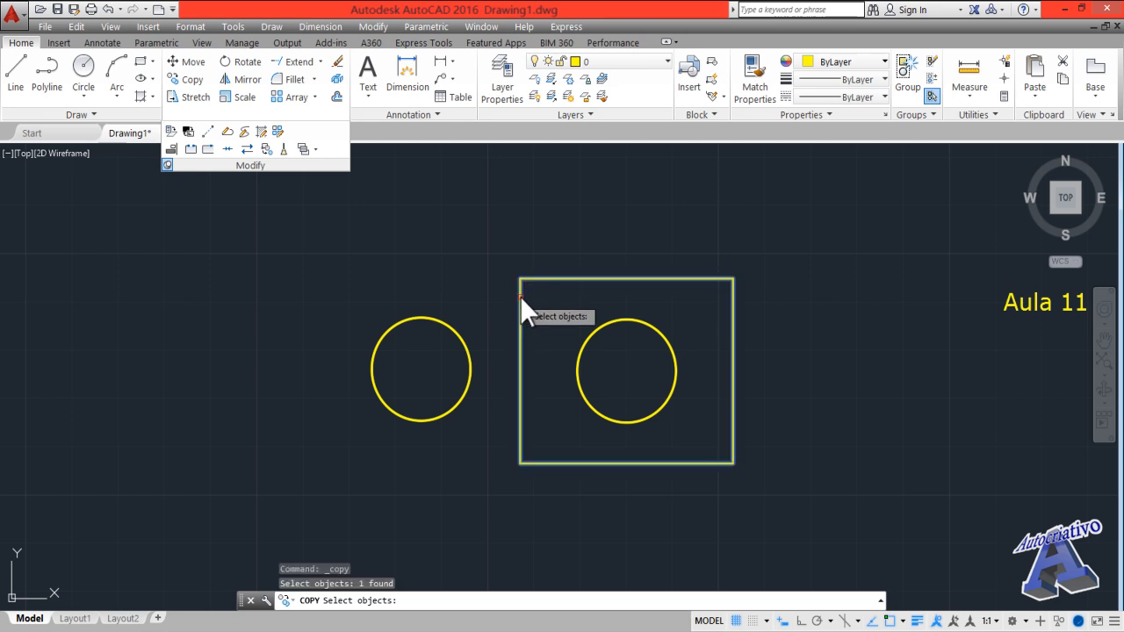
{"action": "left_click", "coordinate": [588, 336]}
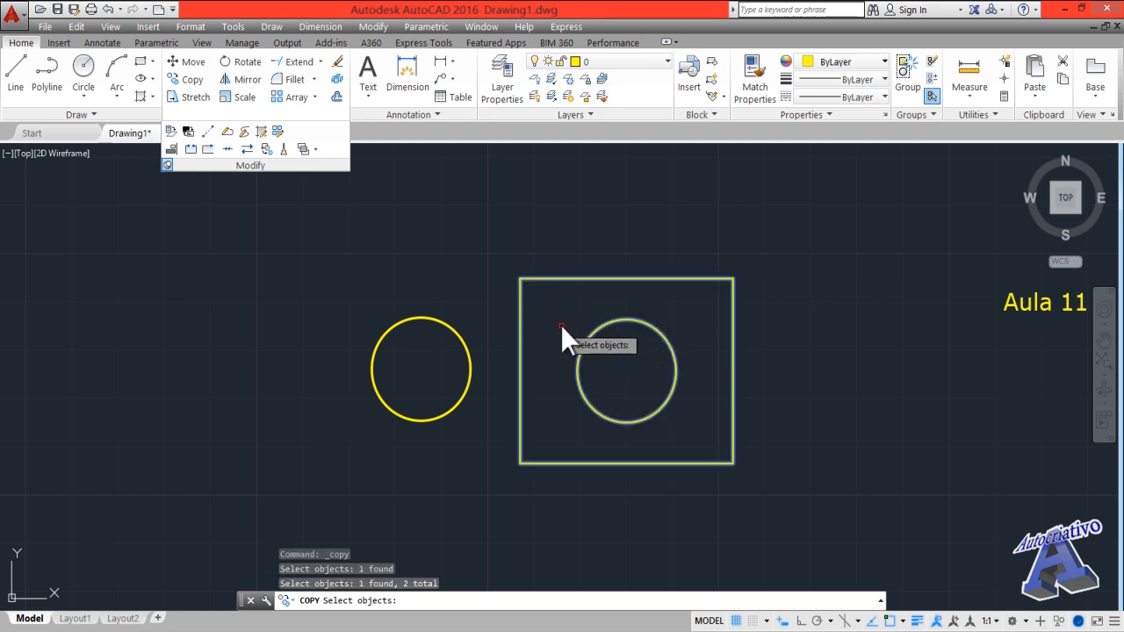
{"action": "key", "text": "Return"}
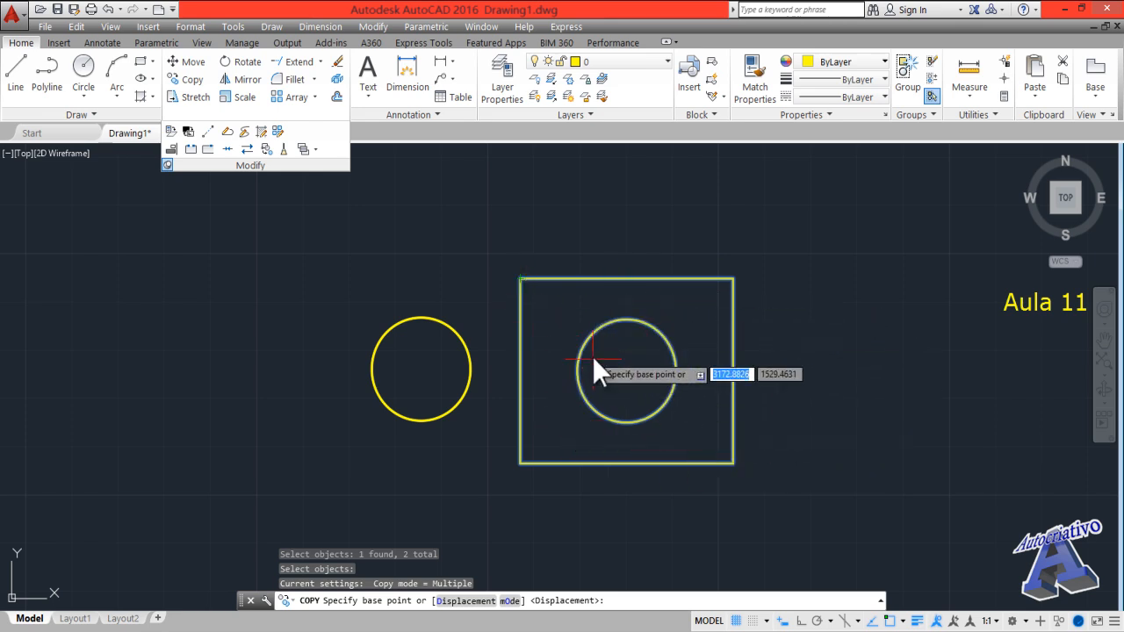
{"action": "left_click", "coordinate": [624, 369]}
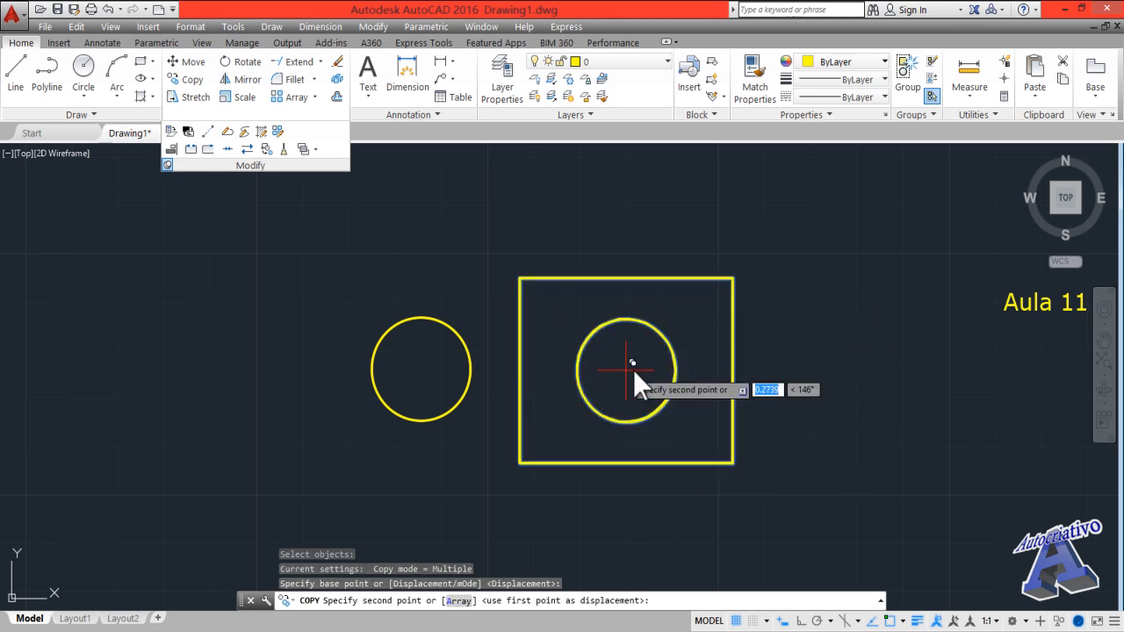
{"action": "middle_click_drag", "start_coordinate": [723, 370], "coordinate": [538, 368]}
{"action": "scroll", "coordinate": [539, 368], "scroll_direction": "down", "scroll_amount": 4}
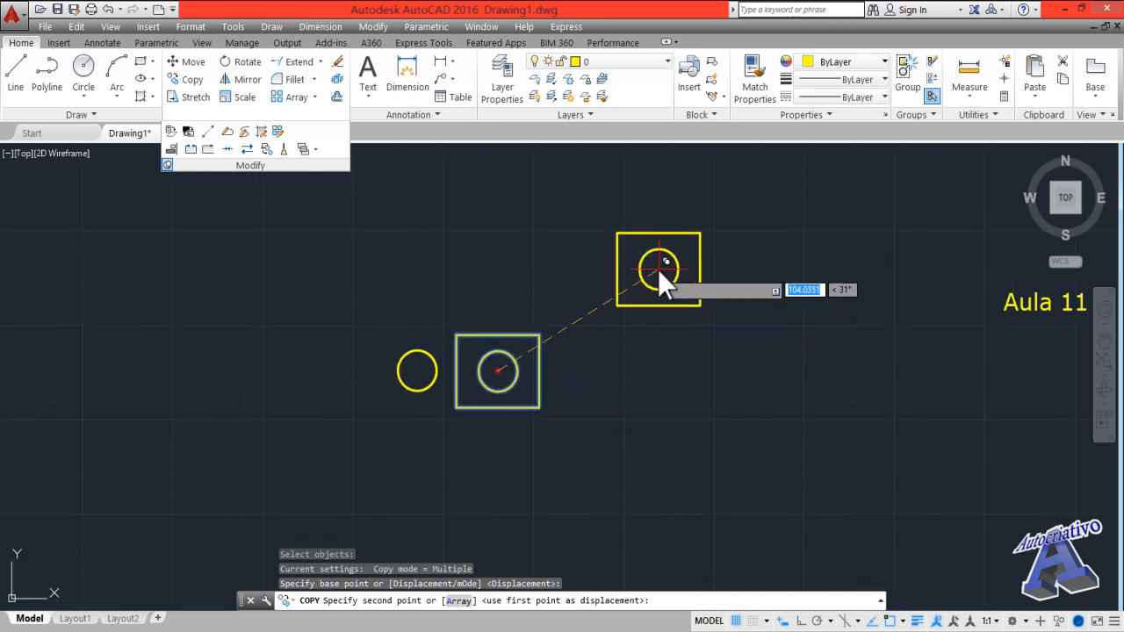
{"action": "left_click", "coordinate": [660, 270]}
{"action": "left_click", "coordinate": [808, 409]}
{"action": "left_click", "coordinate": [648, 486]}
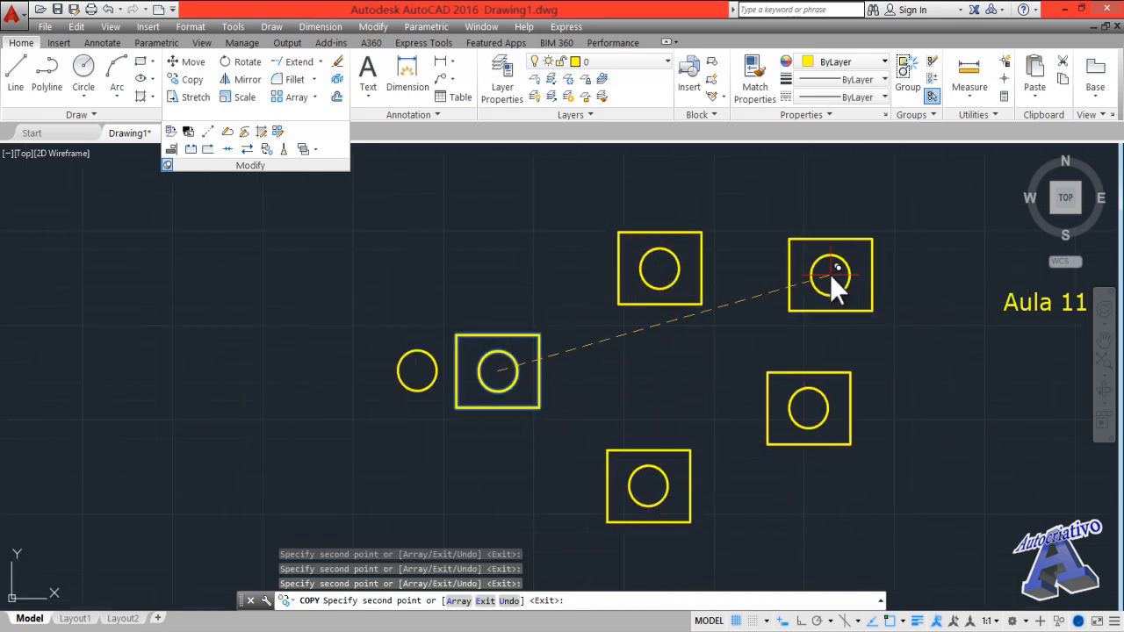
{"action": "left_click", "coordinate": [830, 274]}
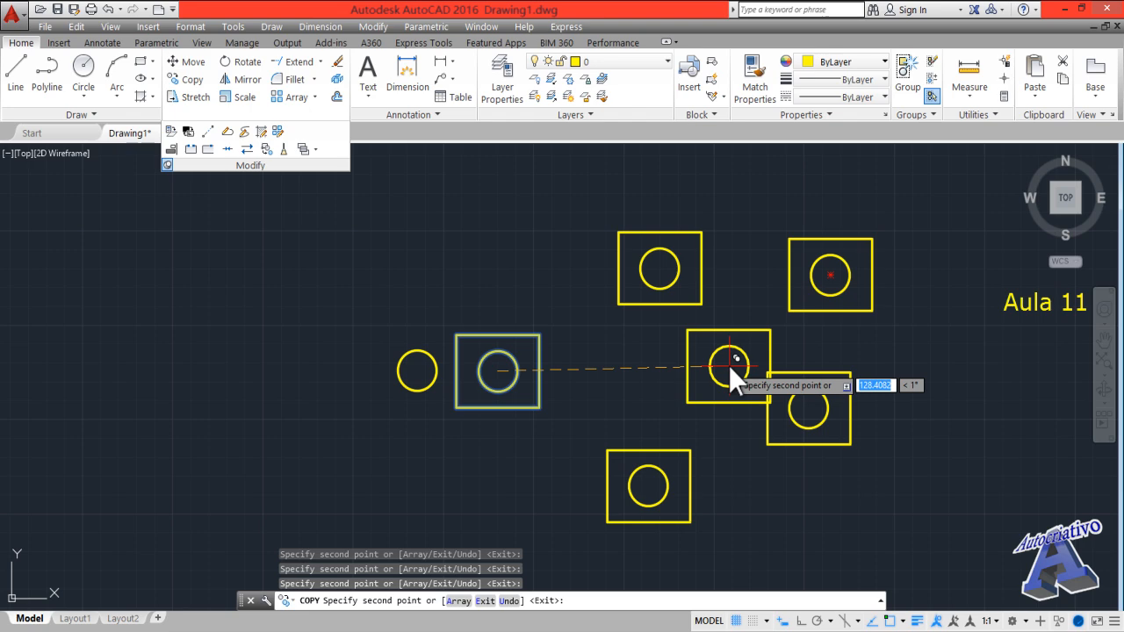
- End the copy command and delete all the rectangle-and-circle copies to the right of the original
{"action": "key", "text": "Escape"}
{"action": "left_click", "coordinate": [932, 542]}
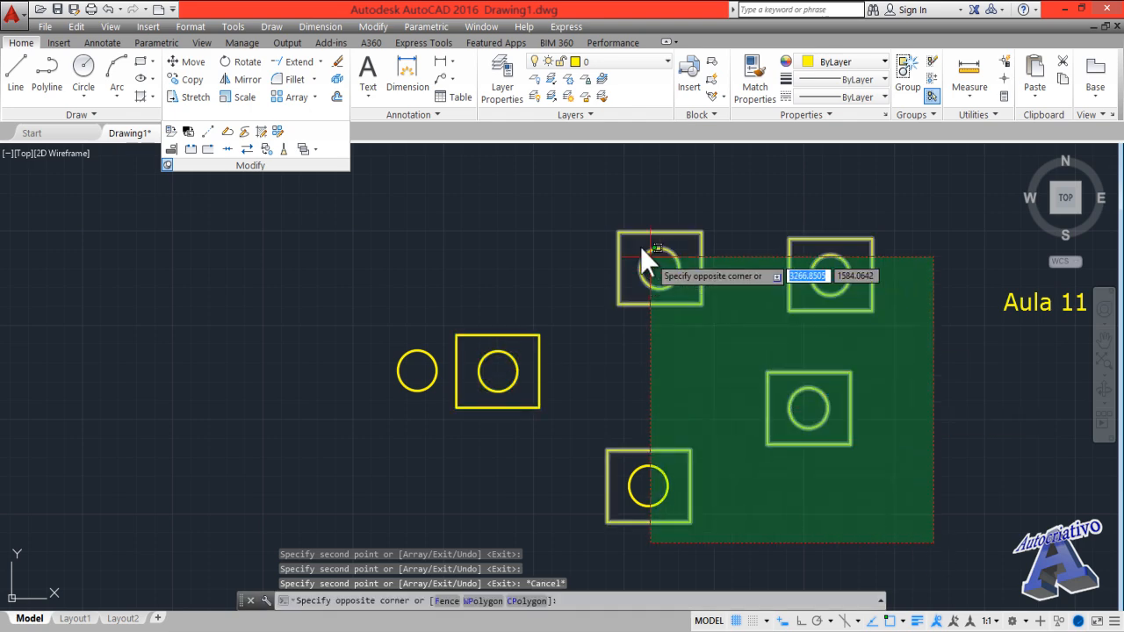
{"action": "left_click", "coordinate": [604, 211]}
{"action": "key", "text": "Delete"}
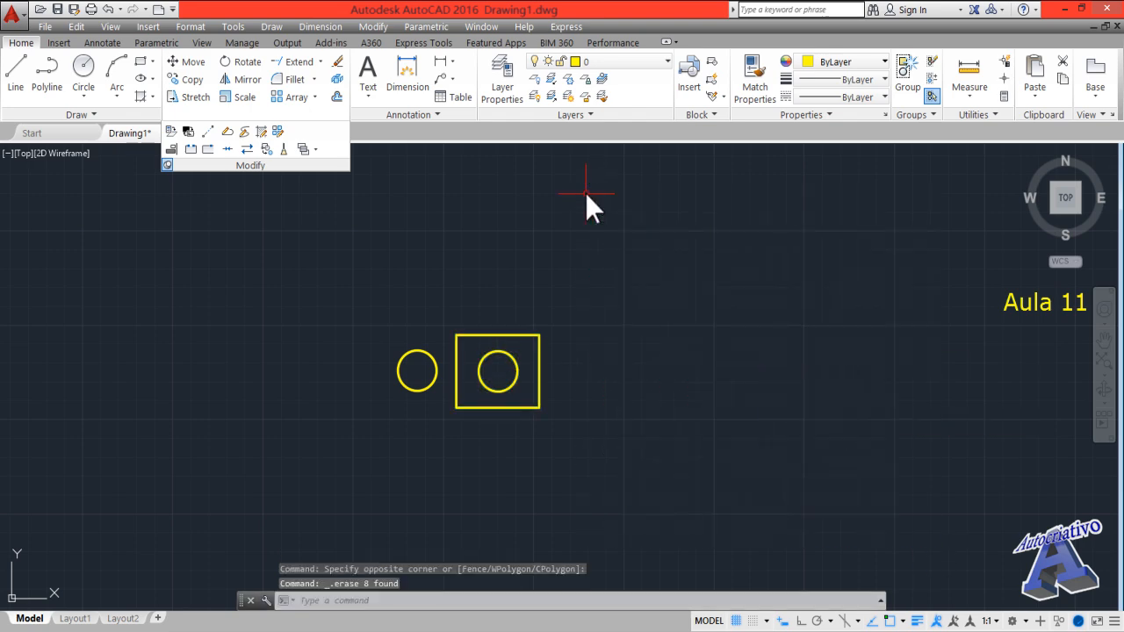
- Copy the rectangle from its lower-left corner as a horizontal array of 5 items spaced about 86 units apart
{"action": "scroll", "coordinate": [343, 237], "scroll_direction": "up", "scroll_amount": 2}
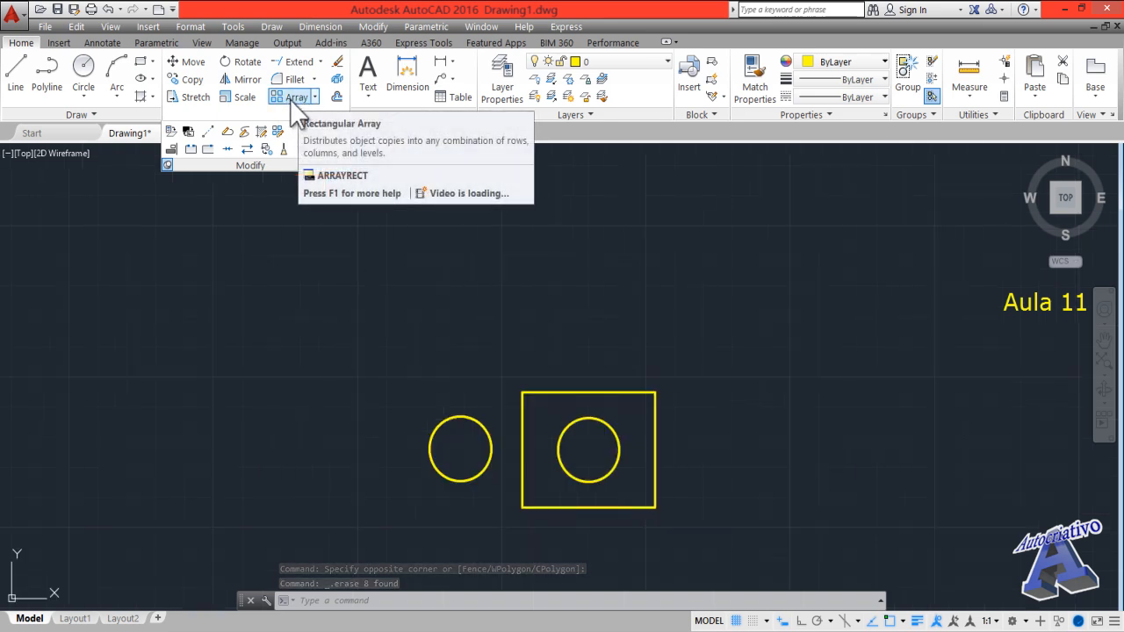
{"action": "middle_click_drag", "start_coordinate": [430, 338], "coordinate": [396, 227]}
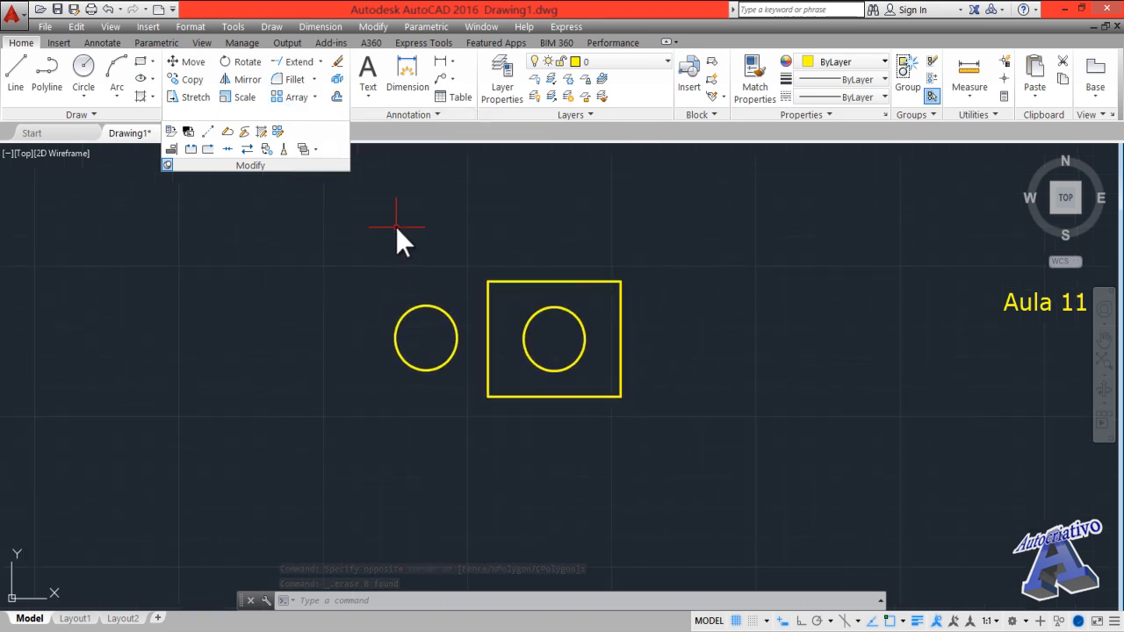
{"action": "left_click", "coordinate": [676, 428]}
{"action": "left_click", "coordinate": [602, 378]}
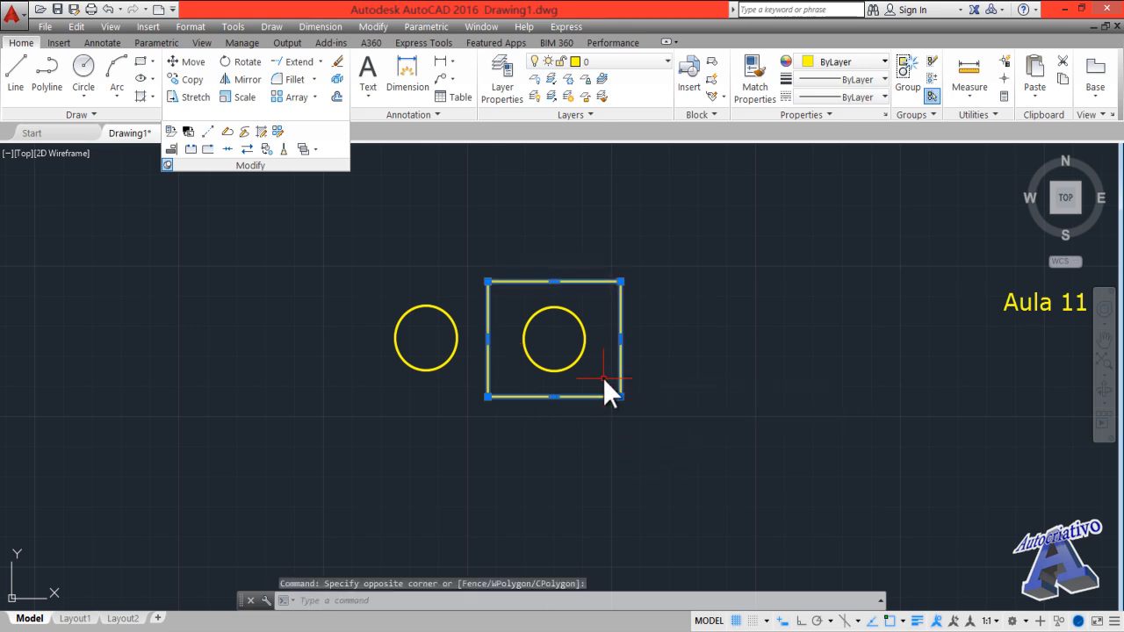
{"action": "type", "text": "CP"}
{"action": "key", "text": "Return"}
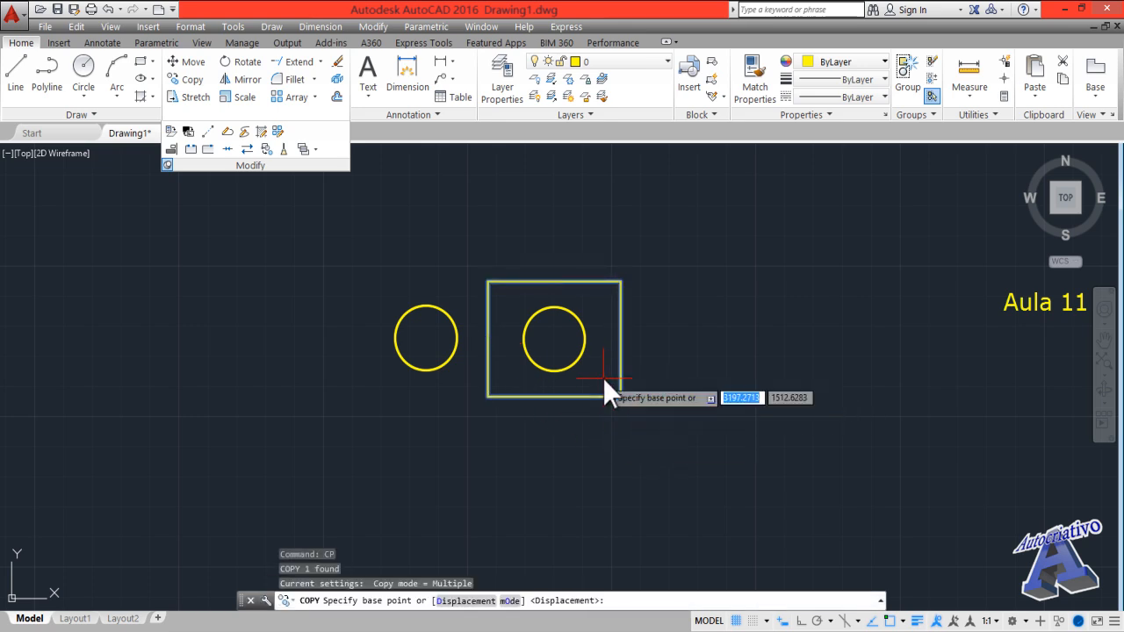
{"action": "left_click", "coordinate": [488, 397]}
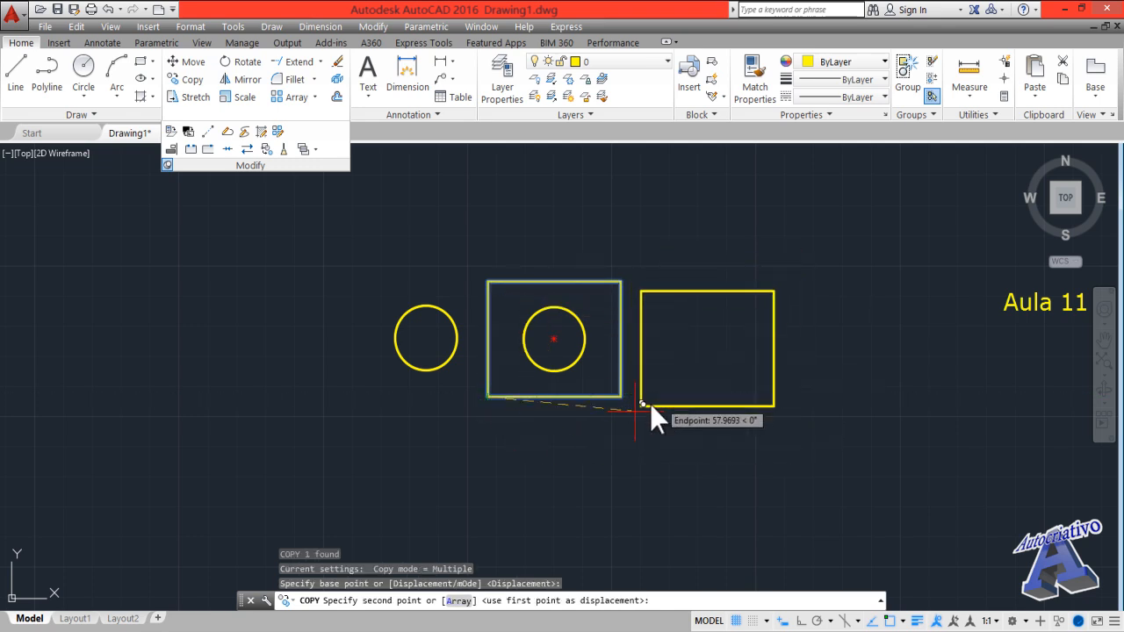
{"action": "left_click", "coordinate": [458, 602]}
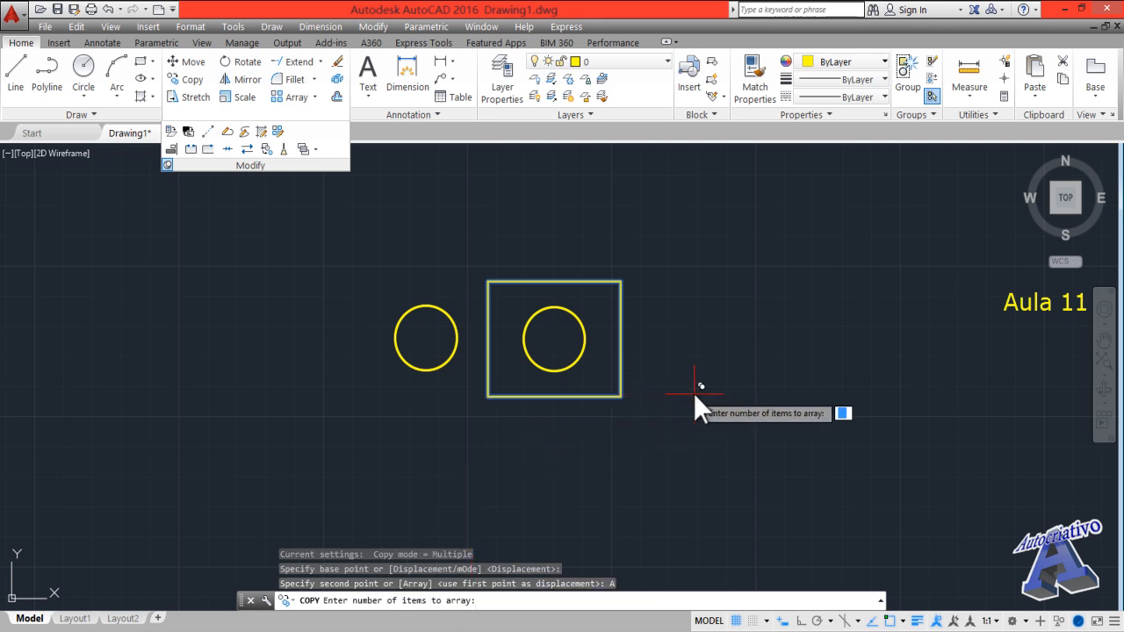
{"action": "type", "text": "5"}
{"action": "key", "text": "Return"}
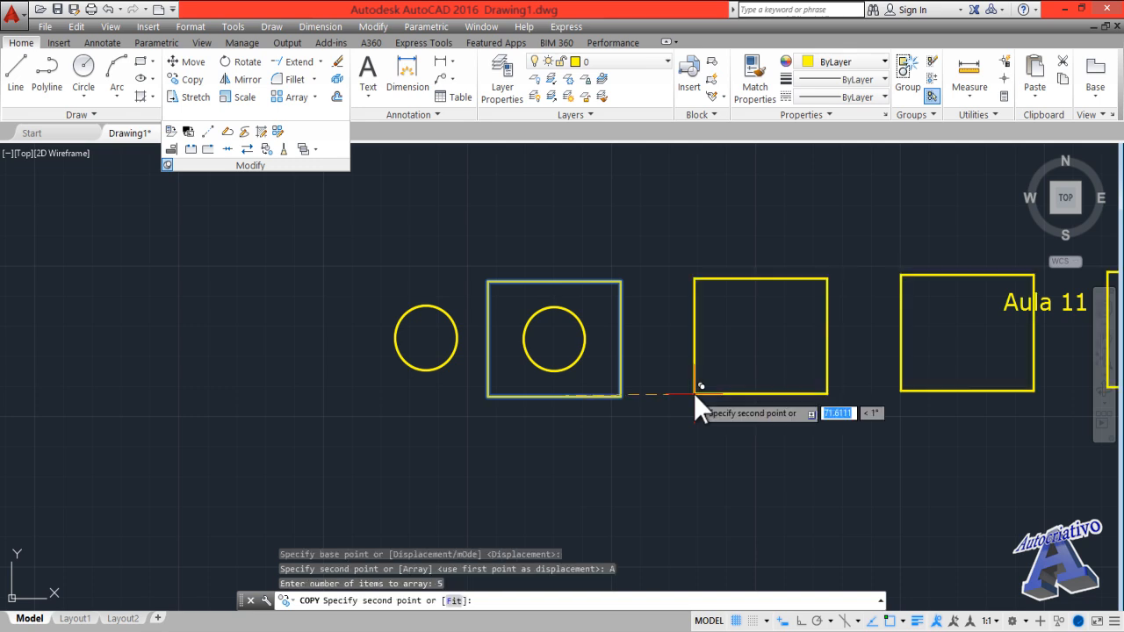
{"action": "scroll", "coordinate": [697, 393], "scroll_direction": "down", "scroll_amount": 2}
{"action": "middle_click_drag", "start_coordinate": [696, 394], "coordinate": [496, 402]}
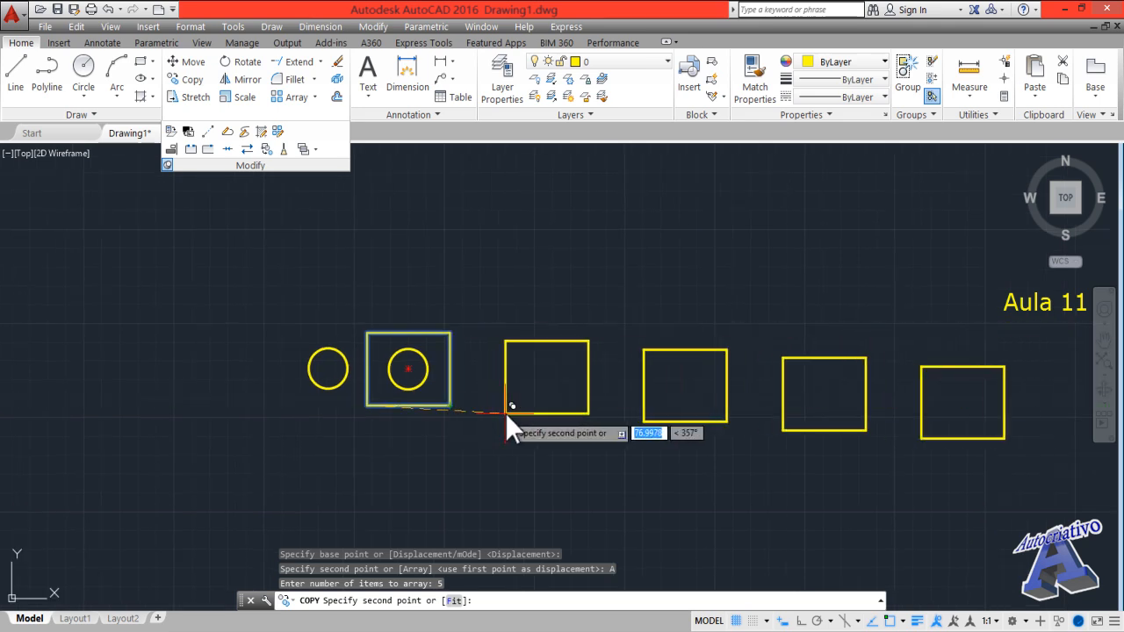
{"action": "left_click", "coordinate": [522, 406]}
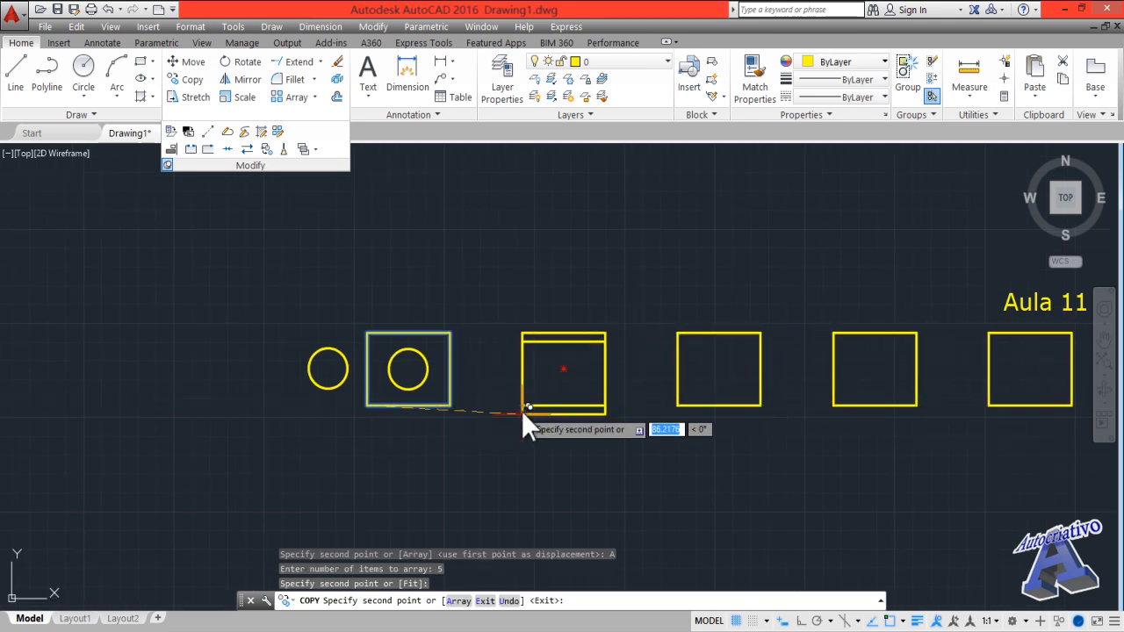
{"action": "key", "text": "Return"}
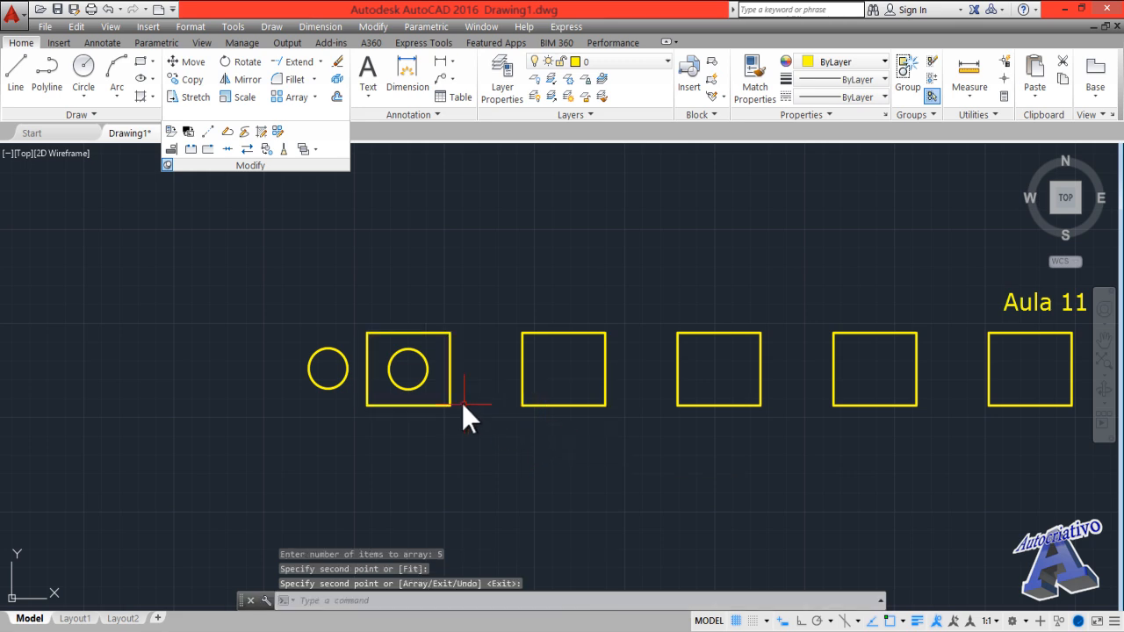
- Delete the four arrayed rectangle copies, keeping the original rectangle and both circles
{"action": "middle_click_drag", "start_coordinate": [462, 403], "coordinate": [389, 407]}
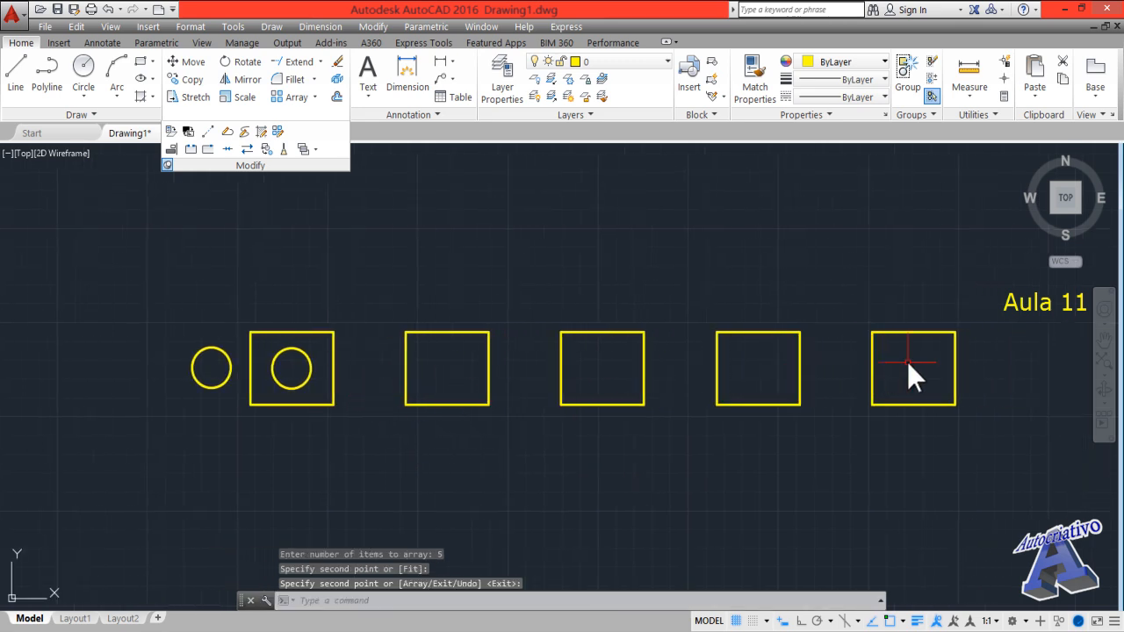
{"action": "left_click", "coordinate": [980, 485]}
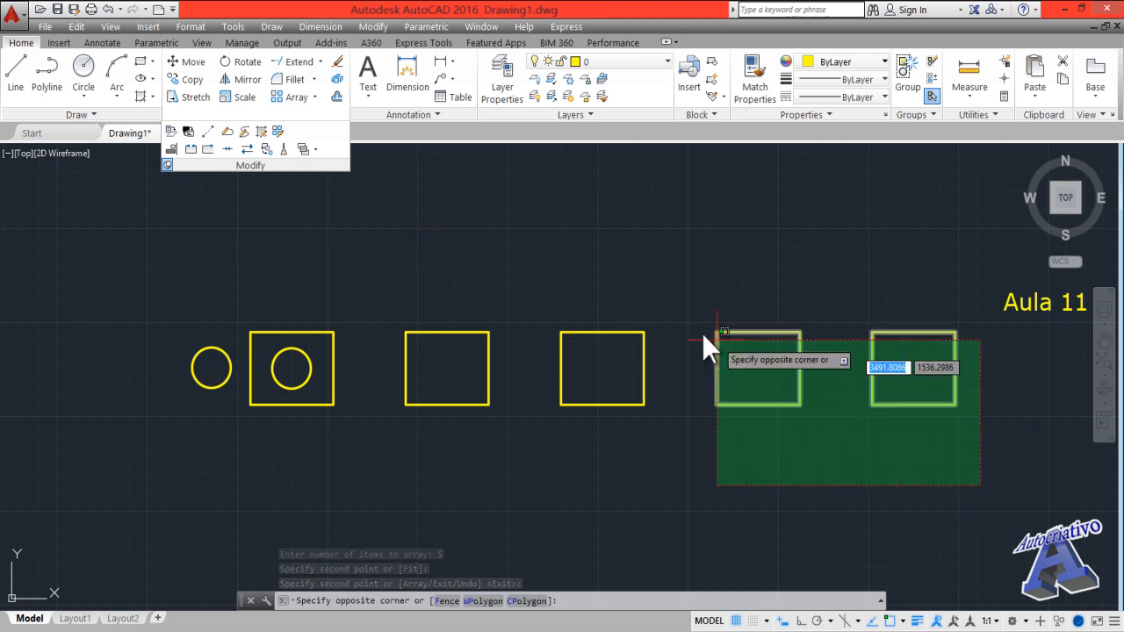
{"action": "left_click", "coordinate": [429, 250]}
{"action": "key", "text": "Delete"}
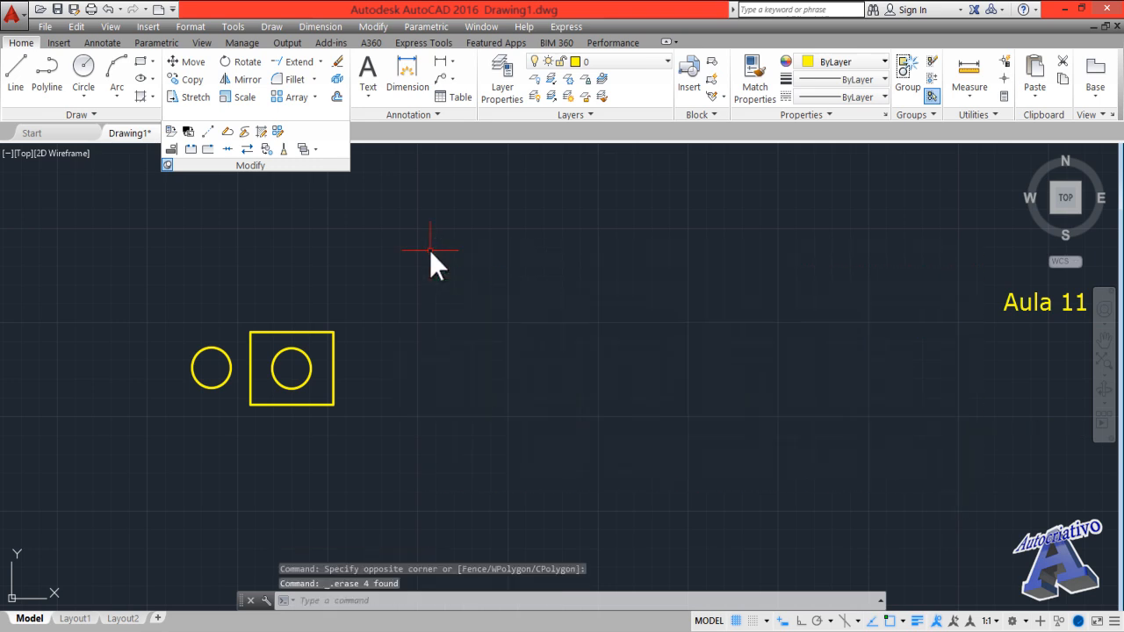
- Delete the circle inside the rectangle
{"action": "scroll", "coordinate": [274, 385], "scroll_direction": "up", "scroll_amount": 4}
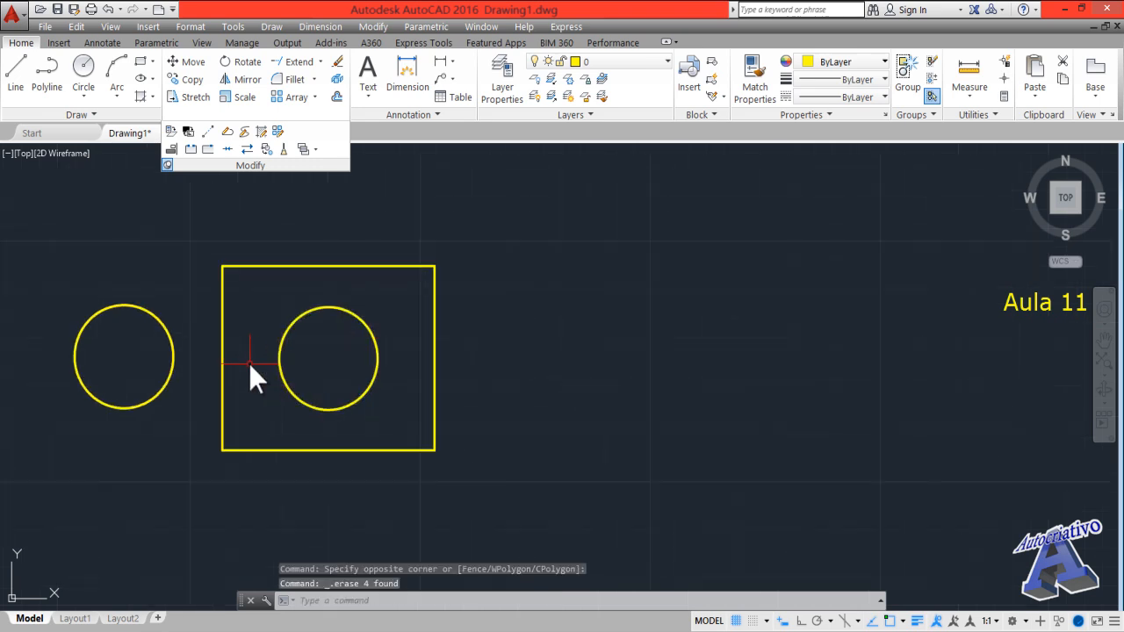
{"action": "mouse_move", "coordinate": [248, 363]}
{"action": "middle_mouse_down"}
{"action": "mouse_move", "coordinate": [453, 337]}
{"action": "mouse_move", "coordinate": [455, 365]}
{"action": "middle_mouse_up"}
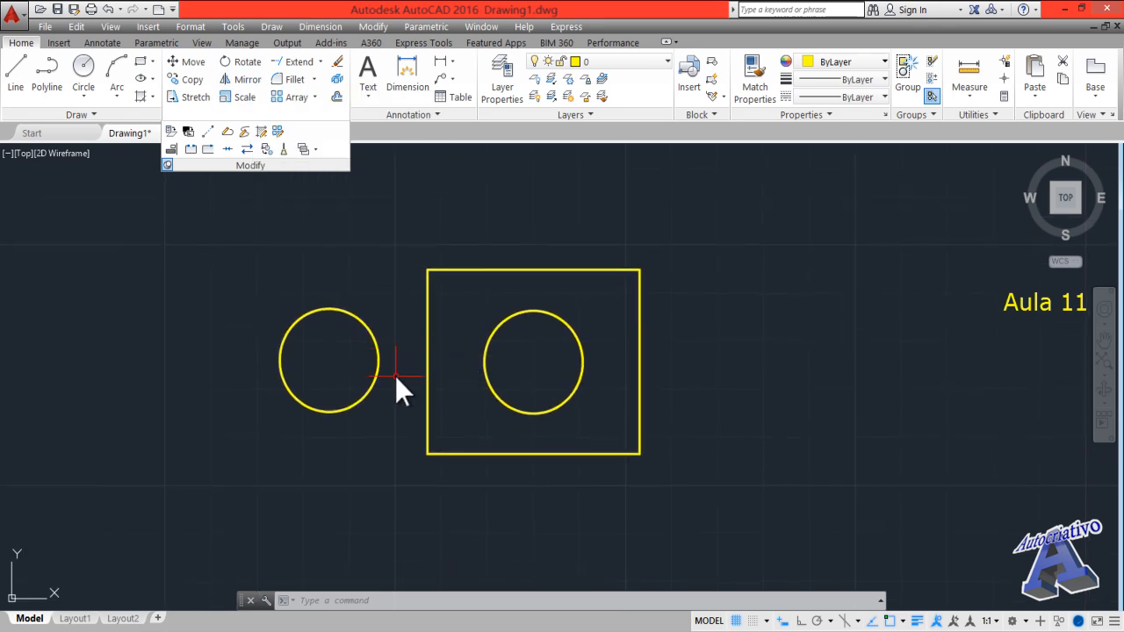
{"action": "scroll", "coordinate": [395, 376], "scroll_direction": "up", "scroll_amount": 2}
{"action": "left_click", "coordinate": [741, 452]}
{"action": "left_click", "coordinate": [664, 391]}
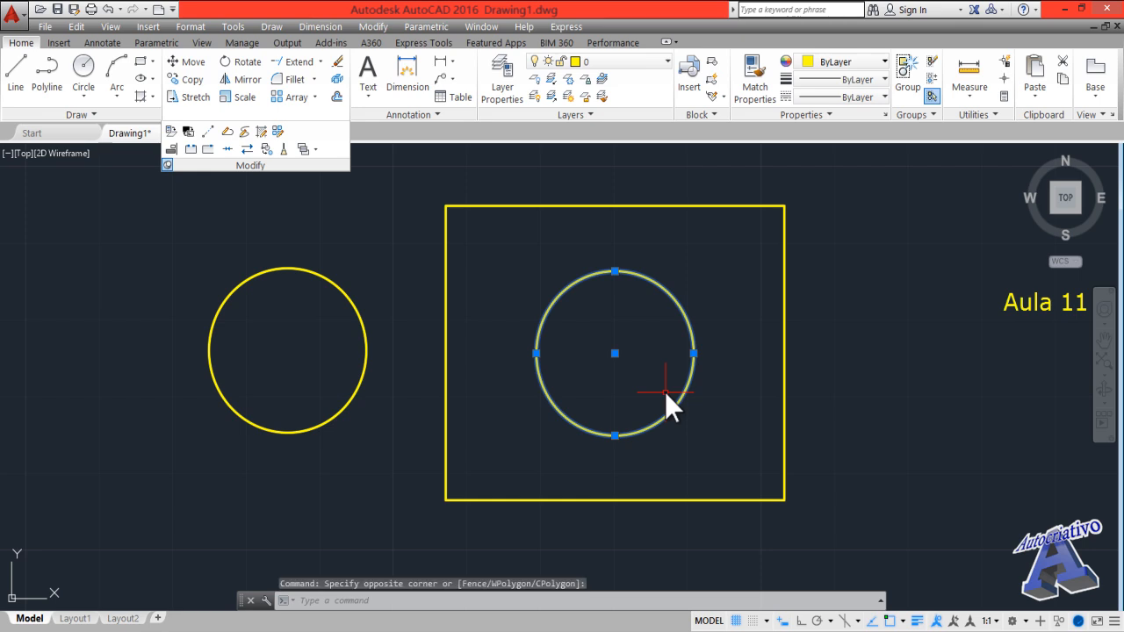
{"action": "key", "text": "Delete"}
- Move the remaining circle by its center onto the midpoint of the rectangle's left edge
{"action": "left_click", "coordinate": [397, 414]}
{"action": "left_click", "coordinate": [322, 388]}
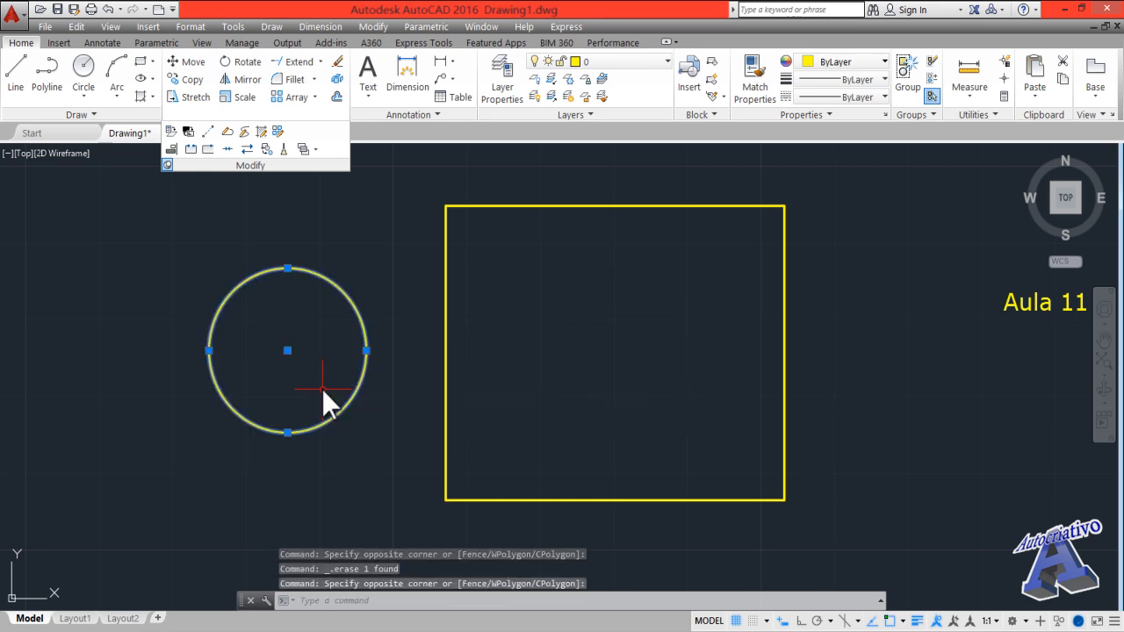
{"action": "type", "text": "m"}
{"action": "key", "text": "Return"}
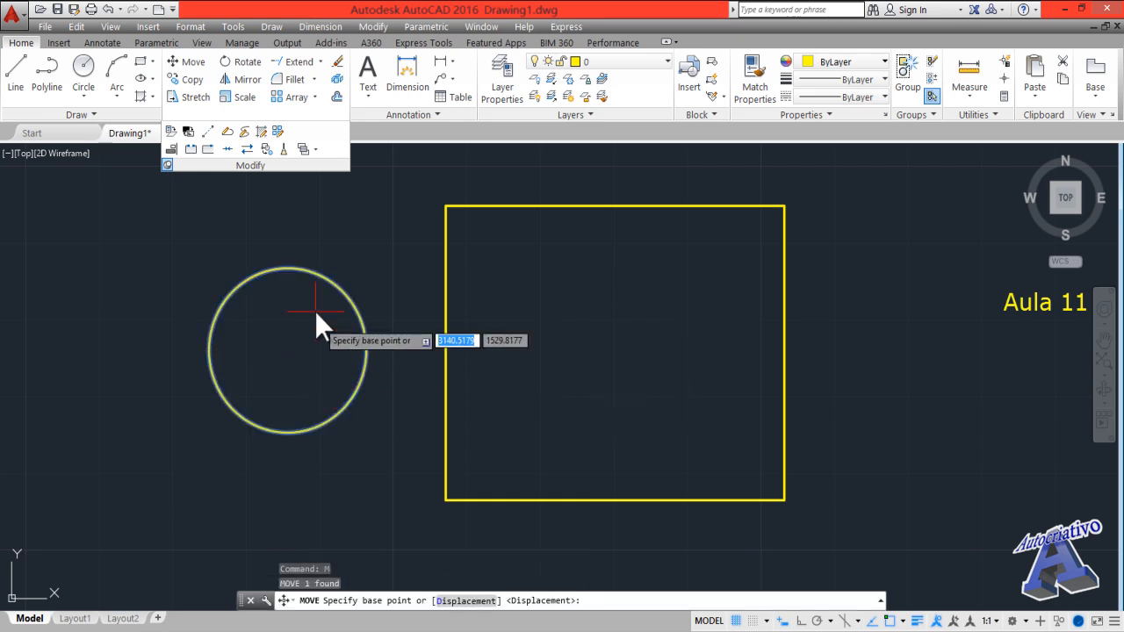
{"action": "left_click", "coordinate": [288, 351]}
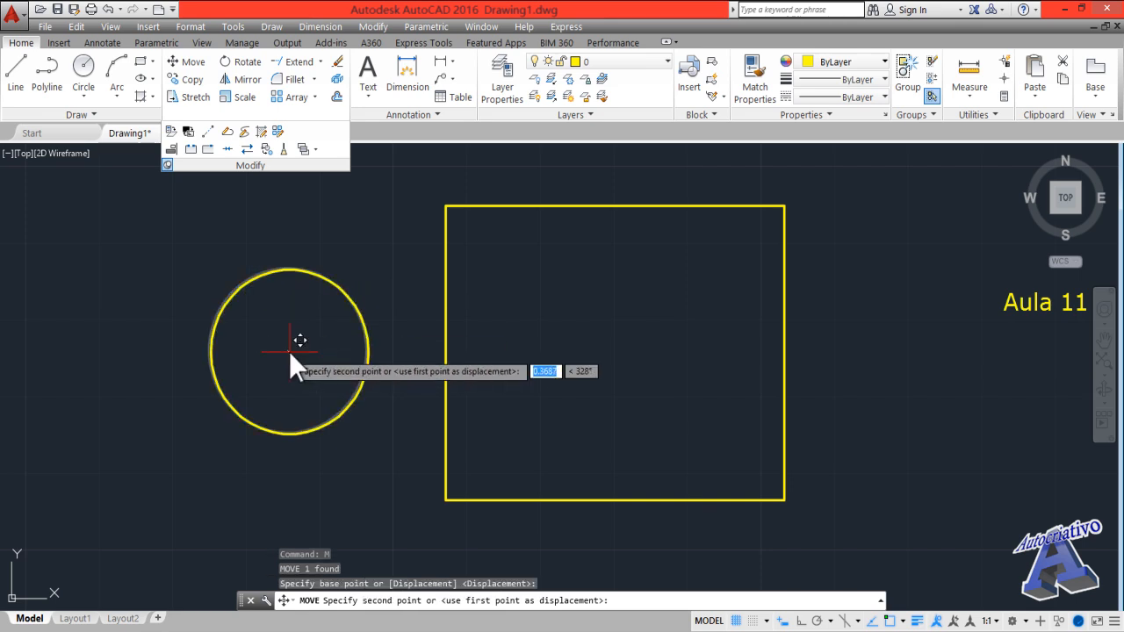
{"action": "left_click", "coordinate": [443, 356]}
- Trim the rectangle's left edge inside the circle and the circle's right half, leaving an outward semicircular arc
{"action": "type", "text": "tr"}
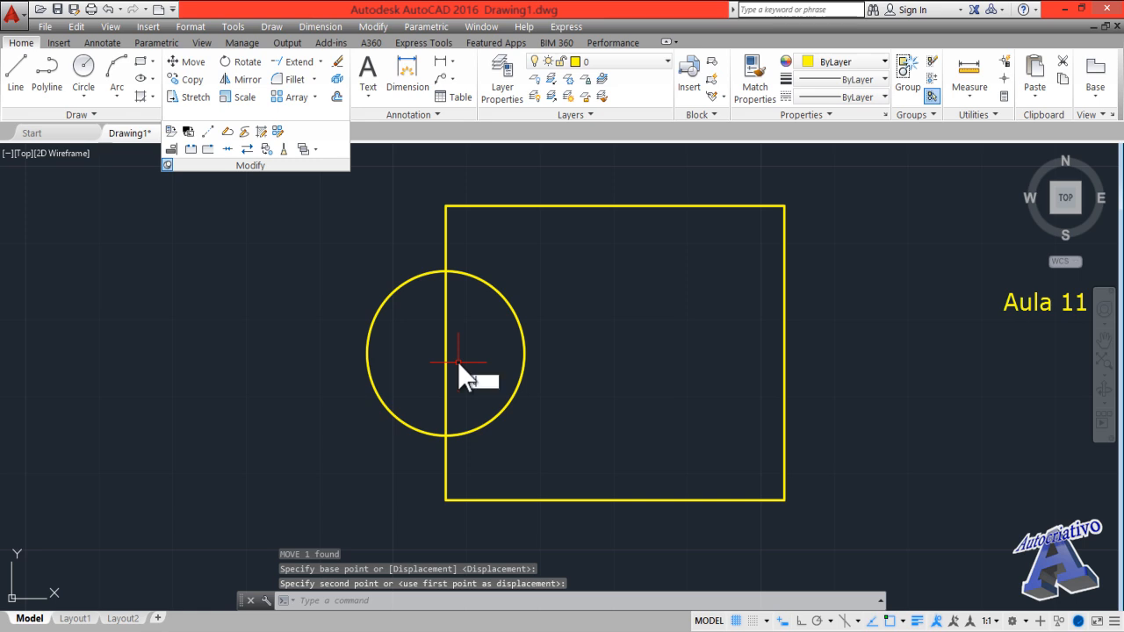
{"action": "key", "text": "Return"}
{"action": "key", "text": "Return"}
{"action": "left_click", "coordinate": [475, 367]}
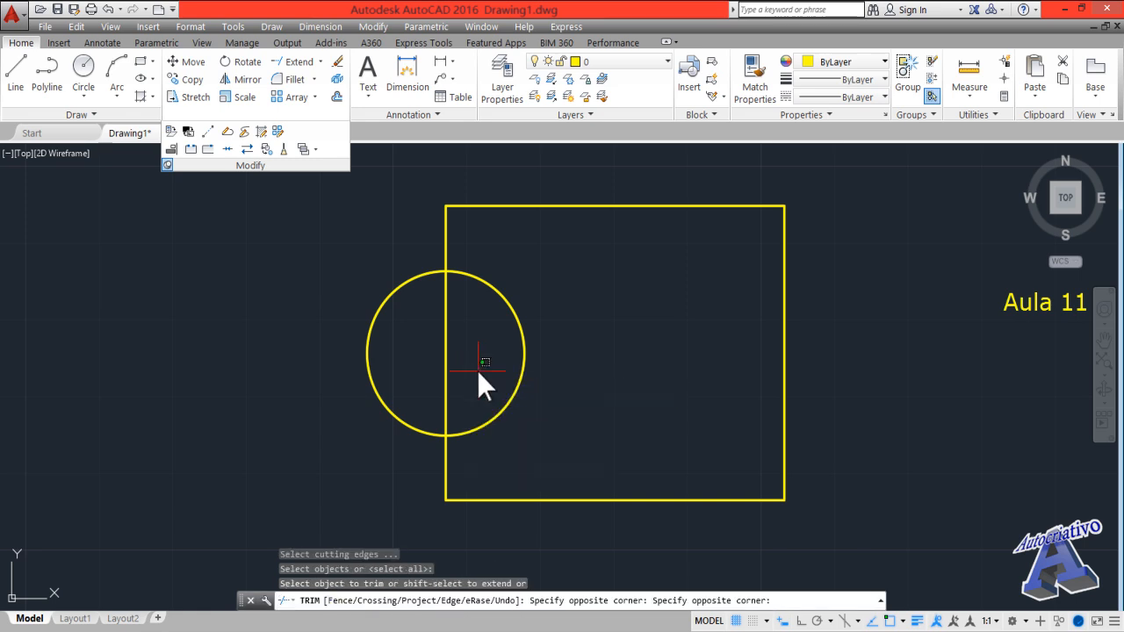
{"action": "left_click", "coordinate": [426, 338]}
{"action": "left_click", "coordinate": [592, 405]}
{"action": "left_click", "coordinate": [490, 339]}
{"action": "key", "text": "Escape"}
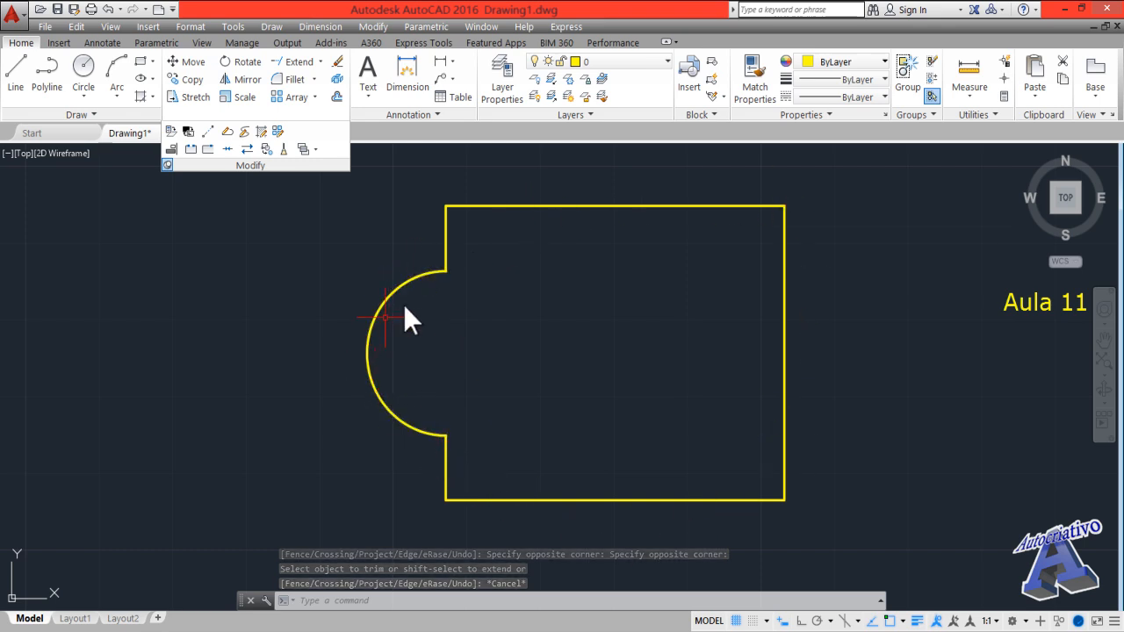
- Mirror the left arc across the line through the midpoints of the rectangle's top and bottom edges, keeping the source object
{"action": "scroll", "coordinate": [484, 423], "scroll_direction": "down", "scroll_amount": 2}
{"action": "middle_click_drag", "start_coordinate": [504, 413], "coordinate": [446, 411]}
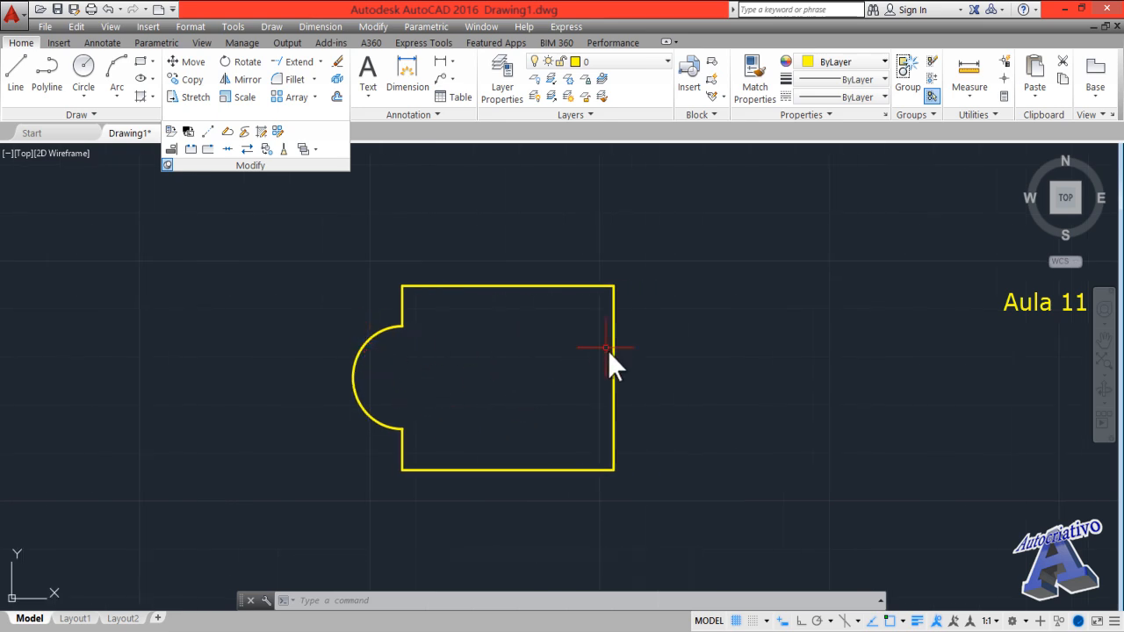
{"action": "left_click", "coordinate": [255, 80]}
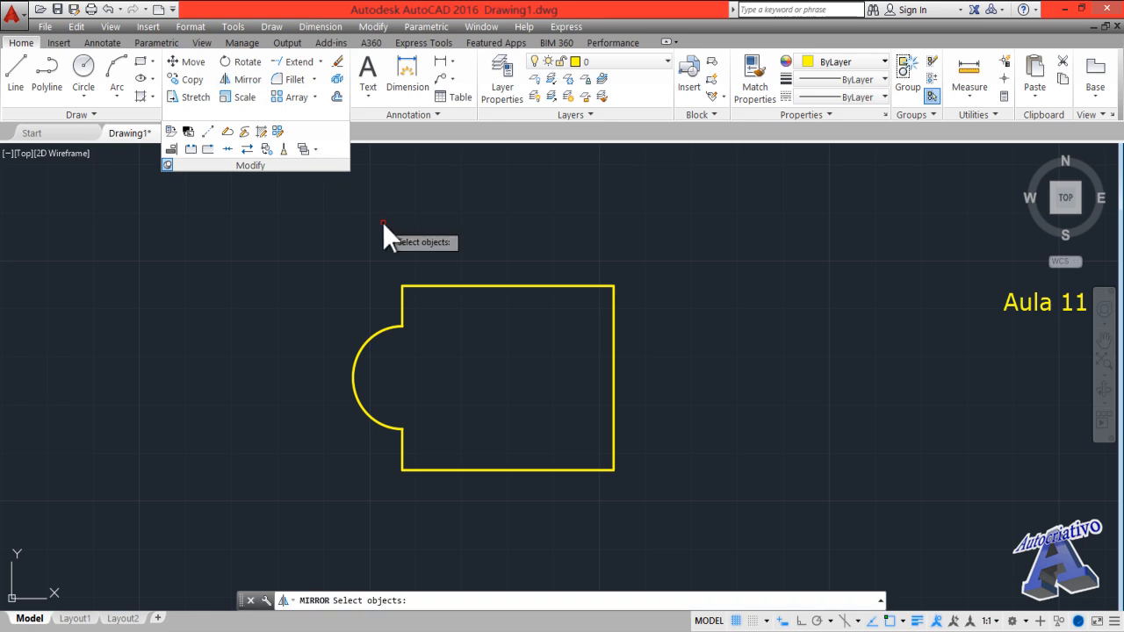
{"action": "left_click", "coordinate": [389, 328]}
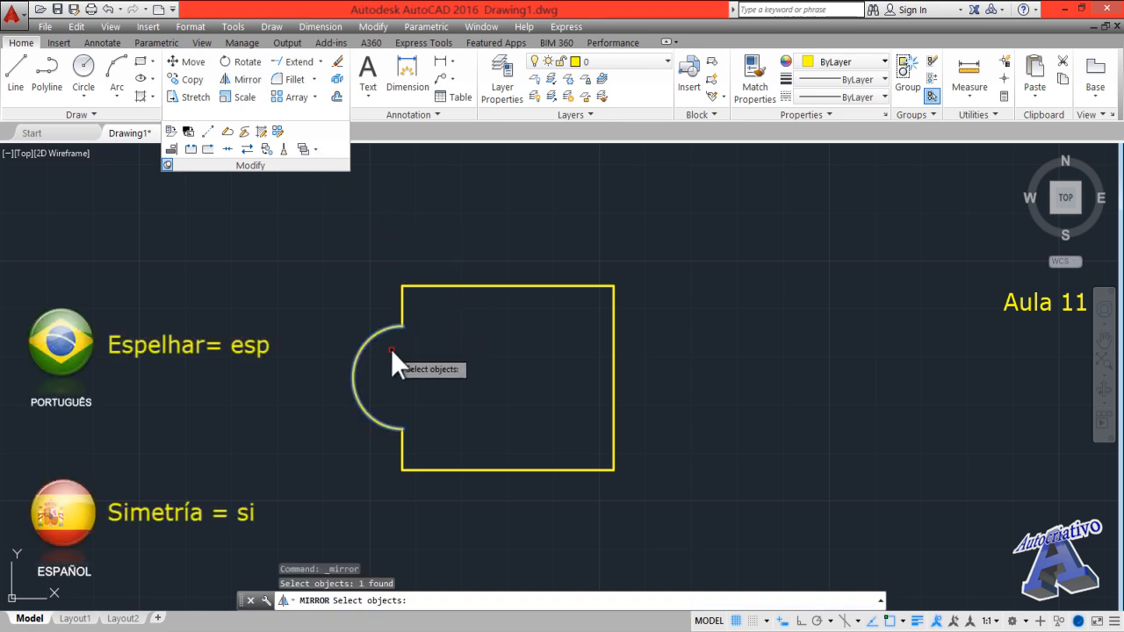
{"action": "key", "text": "Return"}
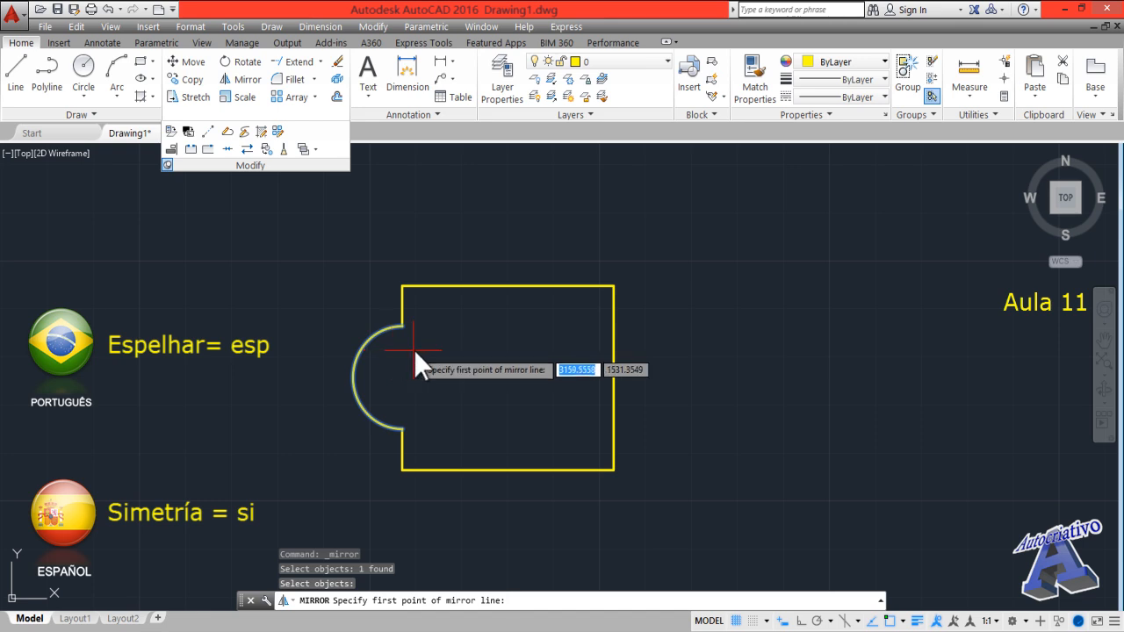
{"action": "left_click", "coordinate": [505, 286]}
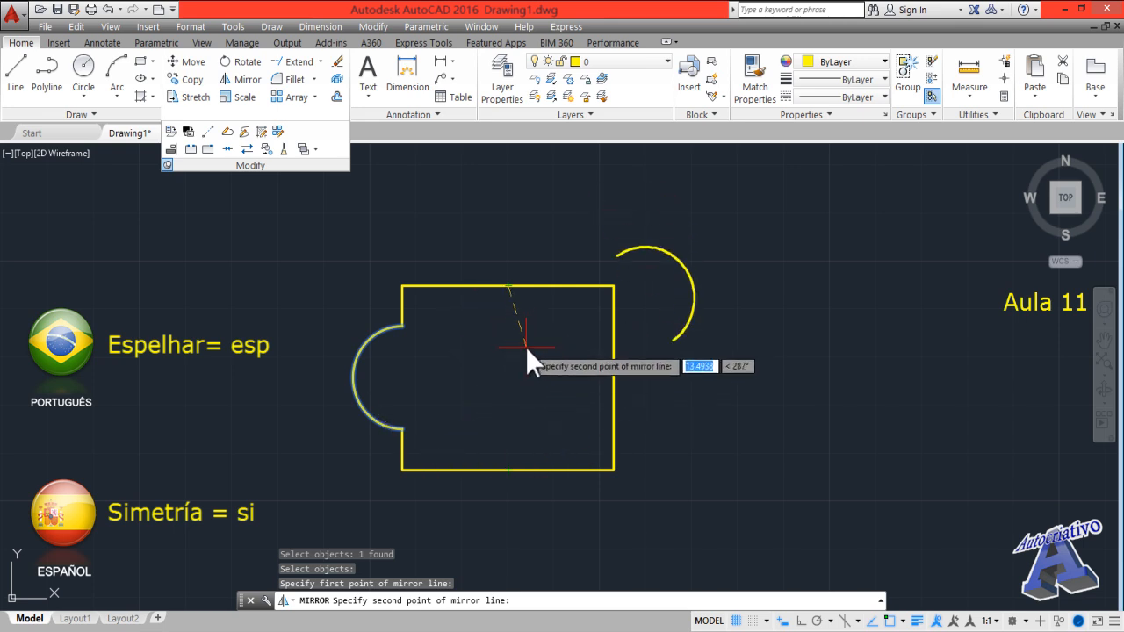
{"action": "left_click", "coordinate": [506, 469]}
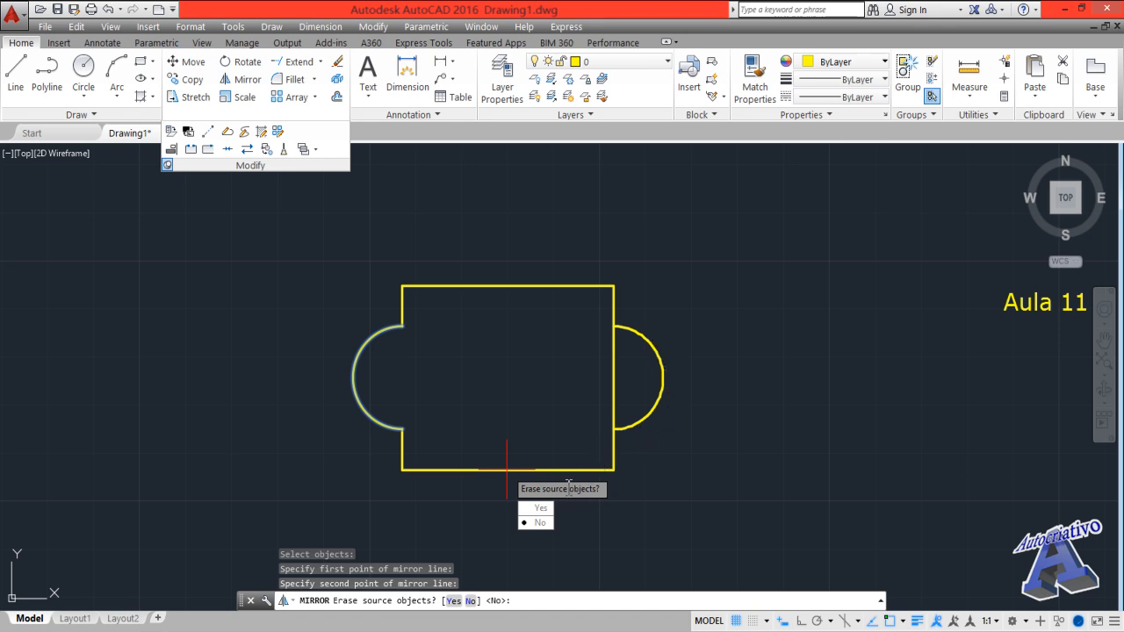
{"action": "left_click", "coordinate": [537, 523]}
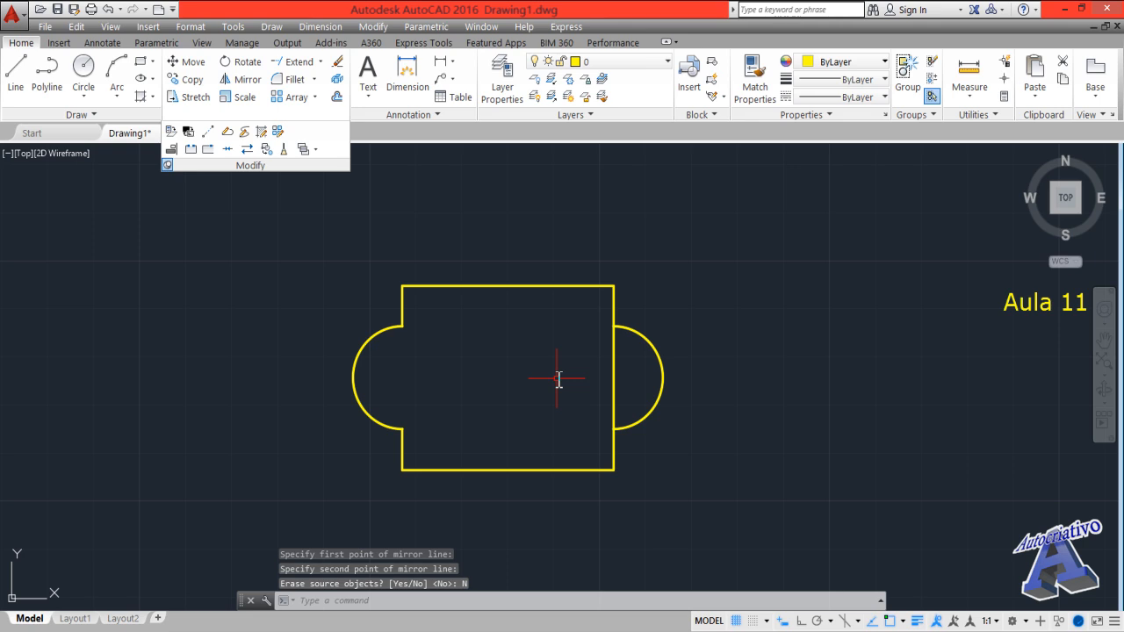
- Trim the segment of the rectangle's right edge between the ends of the mirrored arc
{"action": "type", "text": "TR"}
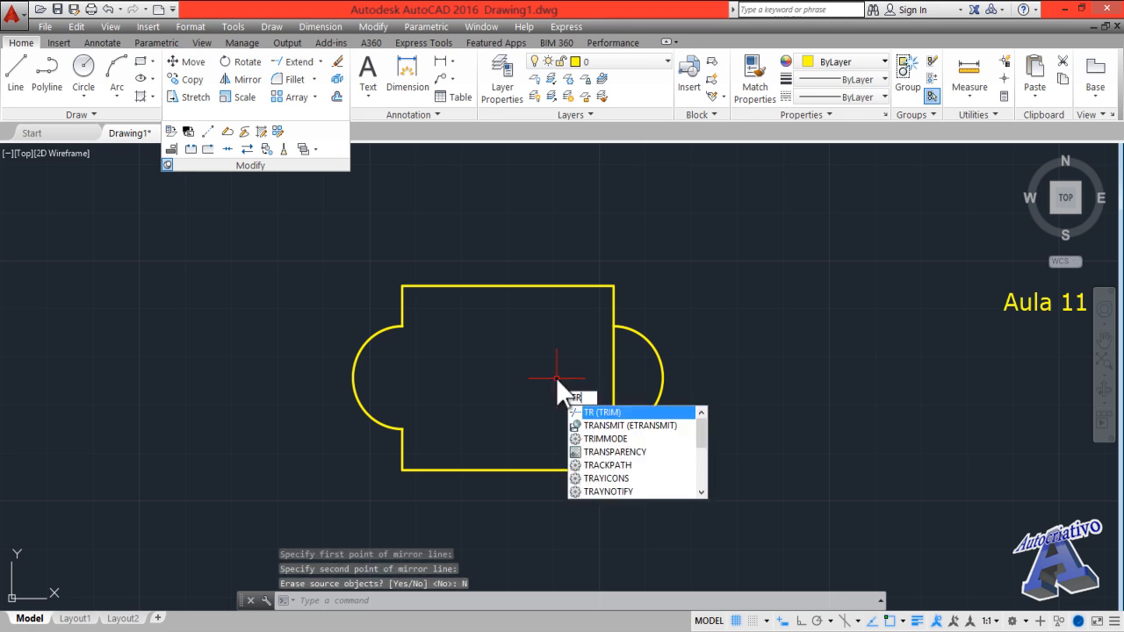
{"action": "key", "text": "Return"}
{"action": "key", "text": "Return"}
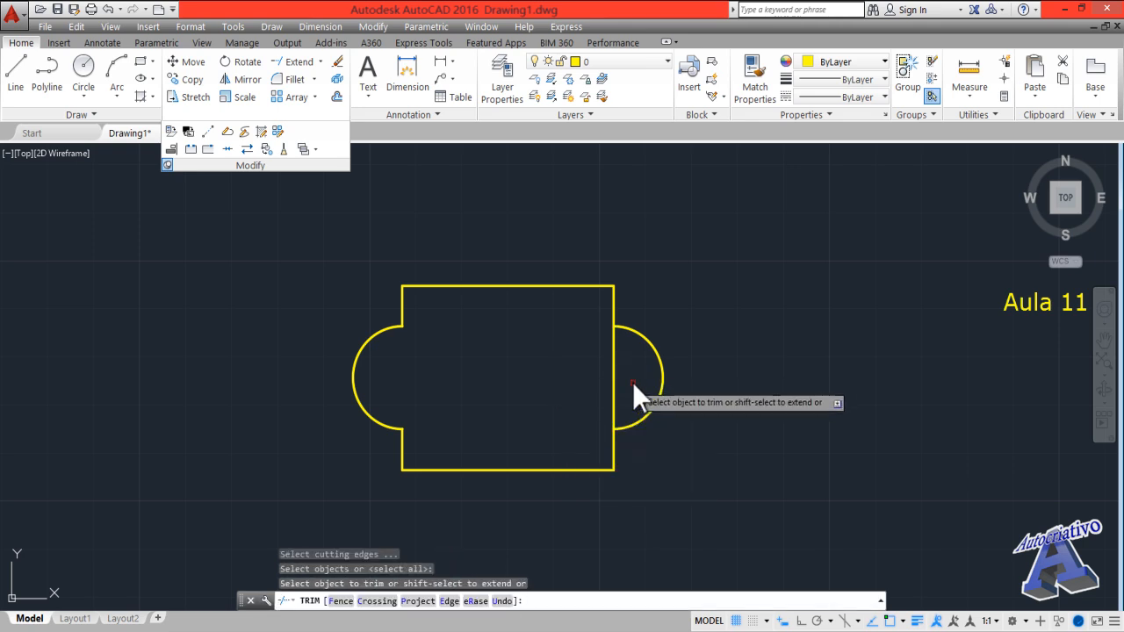
{"action": "left_click", "coordinate": [632, 381]}
{"action": "left_click", "coordinate": [583, 357]}
{"action": "key", "text": "Escape"}
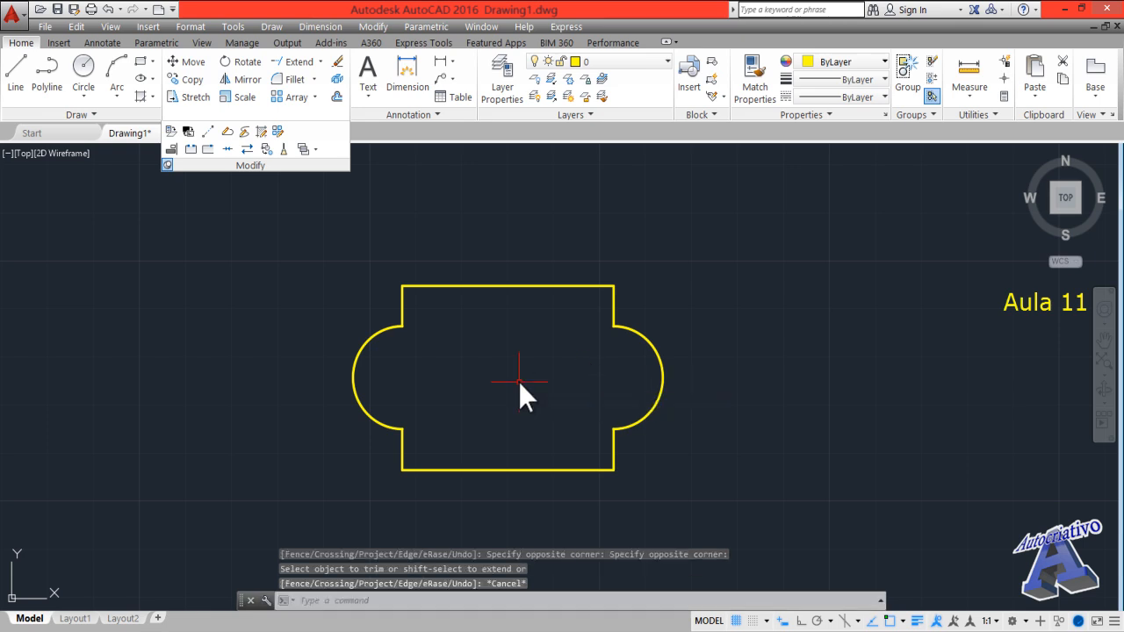
{"action": "scroll", "coordinate": [518, 380], "scroll_direction": "down", "scroll_amount": 2}
{"action": "middle_click_drag", "start_coordinate": [518, 381], "coordinate": [577, 354]}
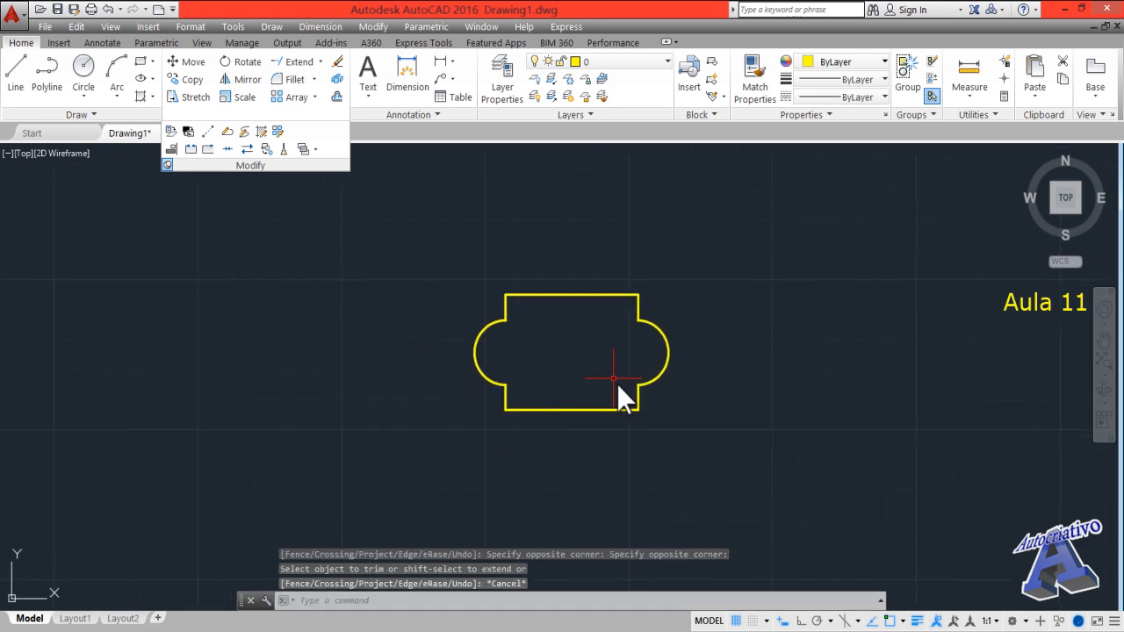
- Mirror the whole outline across a vertical line to its left with Ortho on, keeping the source objects
{"action": "left_click", "coordinate": [735, 467]}
{"action": "left_click", "coordinate": [450, 262]}
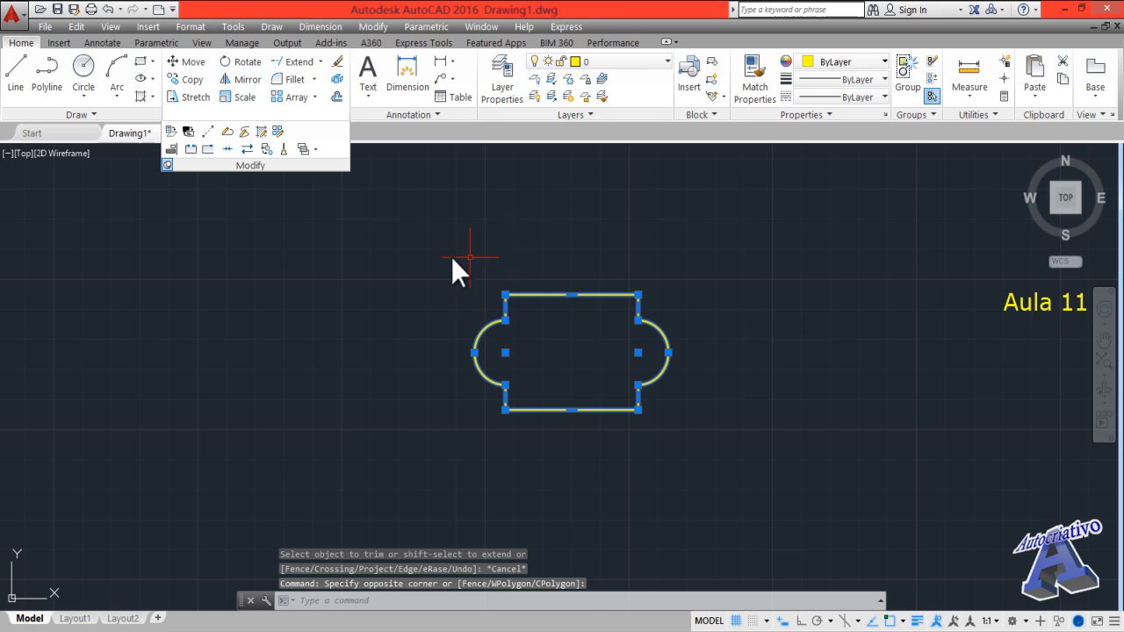
{"action": "left_click", "coordinate": [247, 82]}
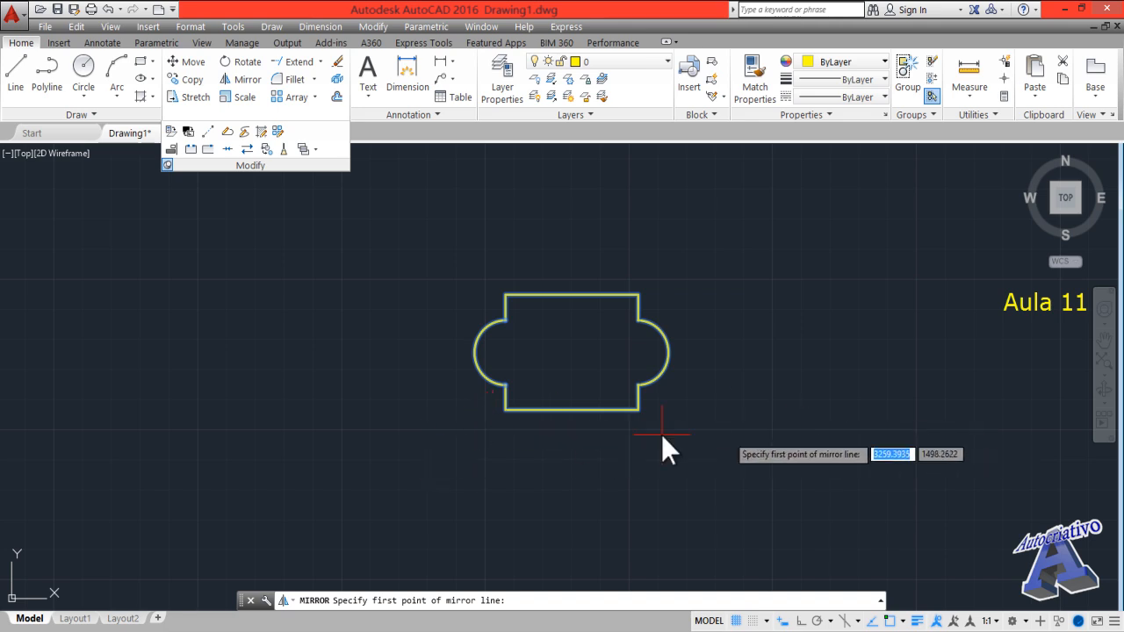
{"action": "left_click", "coordinate": [447, 470]}
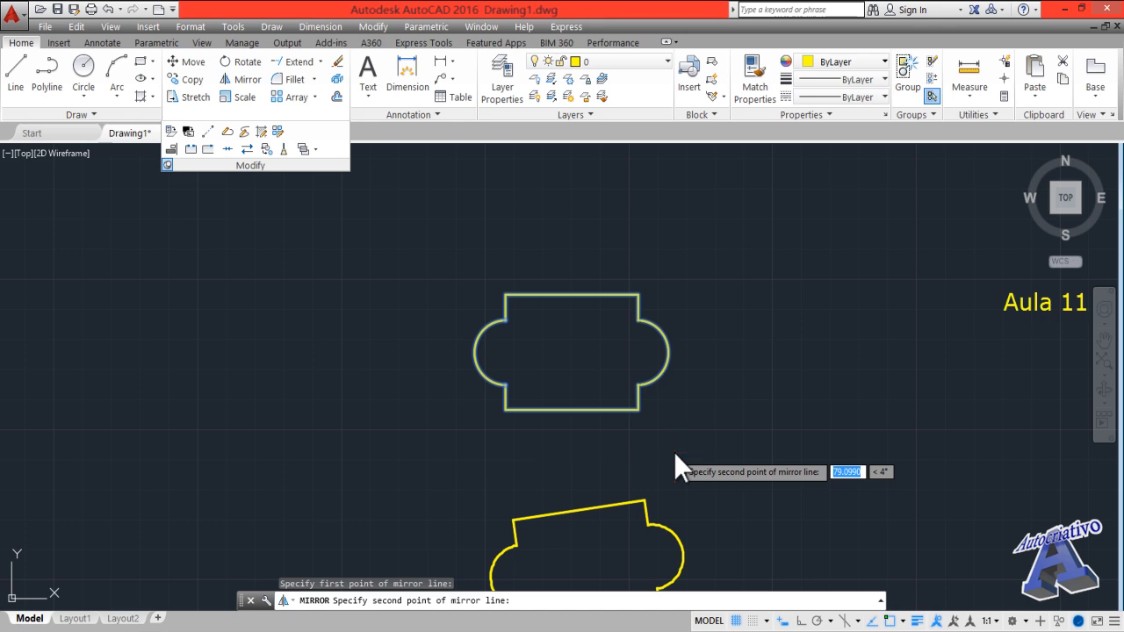
{"action": "key", "text": "F8"}
{"action": "middle_click_drag", "start_coordinate": [667, 458], "coordinate": [627, 408]}
{"action": "middle_click_drag", "start_coordinate": [546, 428], "coordinate": [553, 365]}
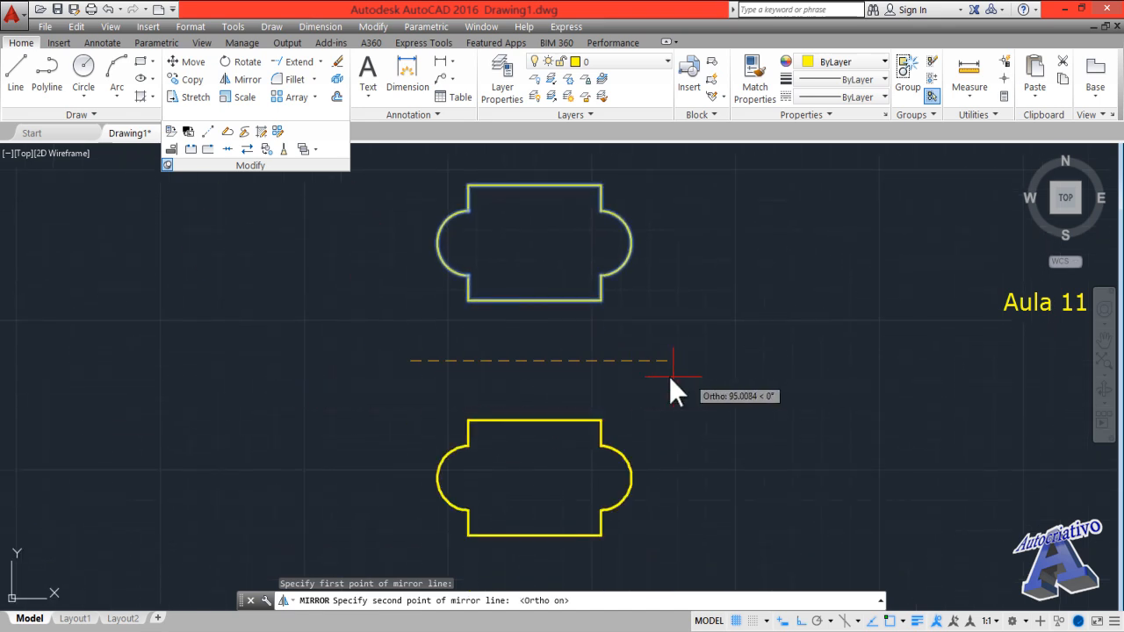
{"action": "middle_click_drag", "start_coordinate": [490, 405], "coordinate": [609, 434]}
{"action": "scroll", "coordinate": [607, 430], "scroll_direction": "down", "scroll_amount": 2}
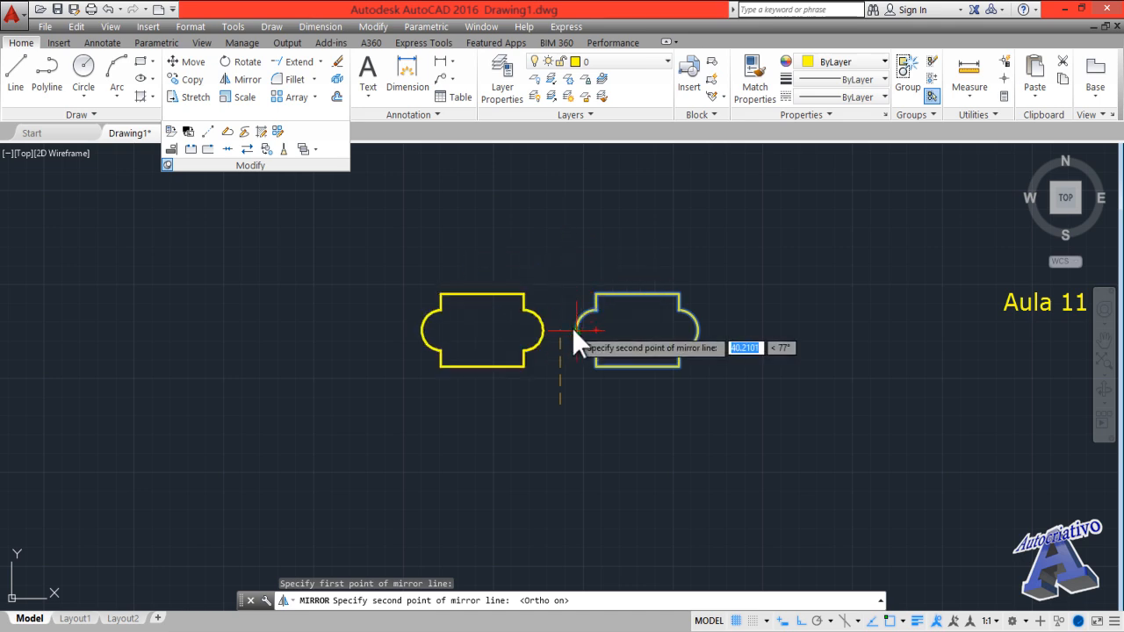
{"action": "scroll", "coordinate": [572, 329], "scroll_direction": "up", "scroll_amount": 4}
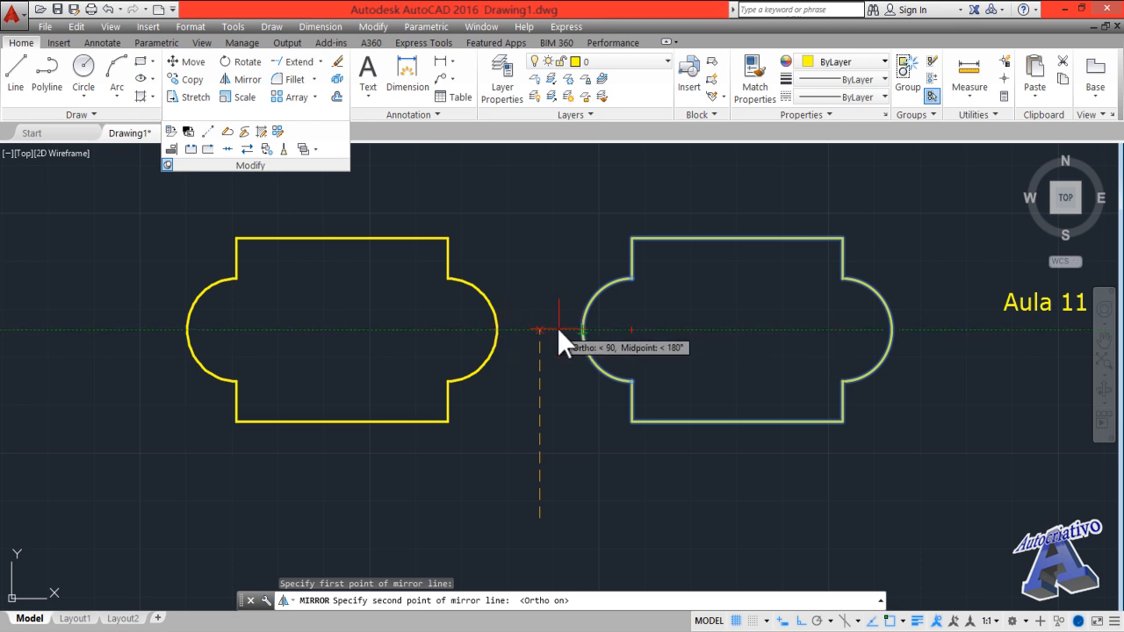
{"action": "left_click", "coordinate": [539, 177]}
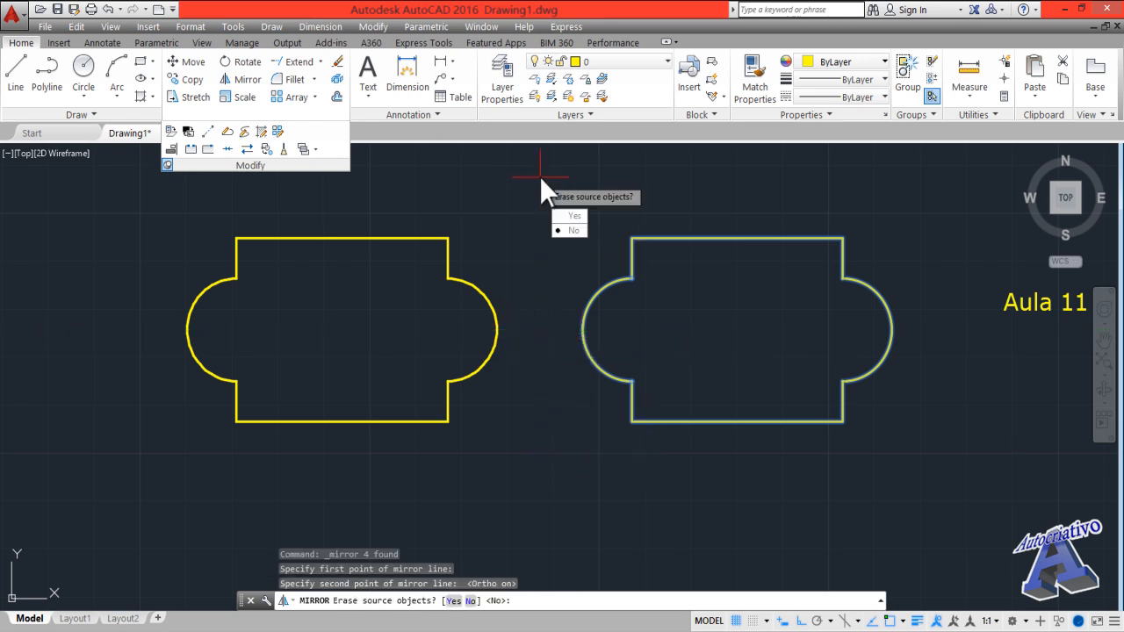
{"action": "left_click", "coordinate": [572, 228]}
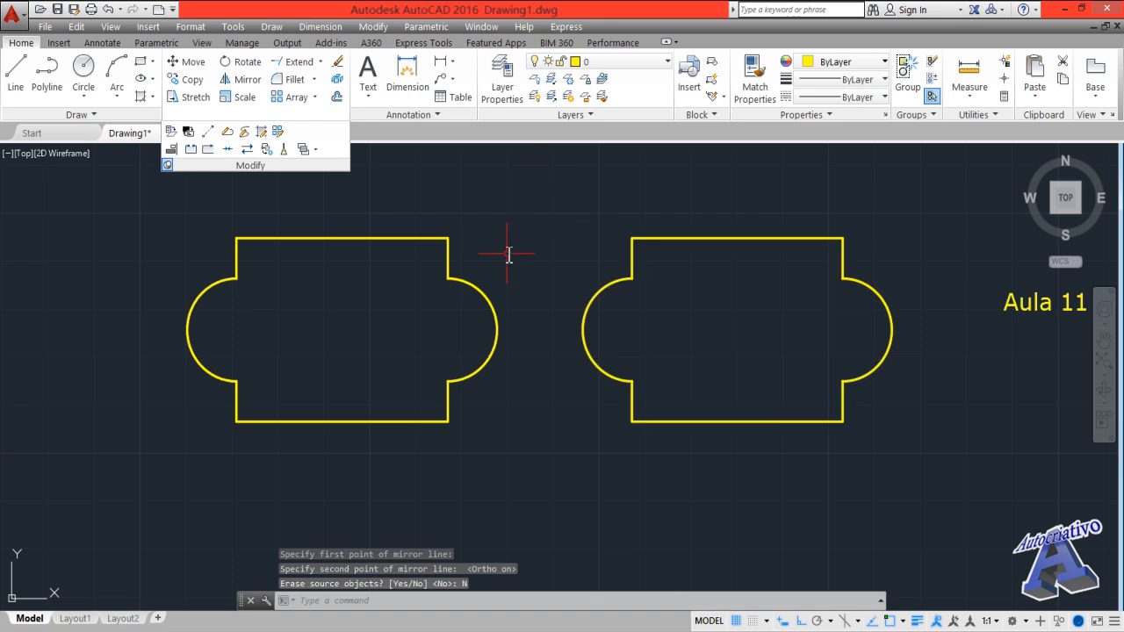
- Draw a circle of about 2.7 radius inside the left outline, near its upper-left corner
{"action": "middle_click_drag", "start_coordinate": [509, 251], "coordinate": [585, 301]}
{"action": "scroll", "coordinate": [592, 301], "scroll_direction": "down", "scroll_amount": 2}
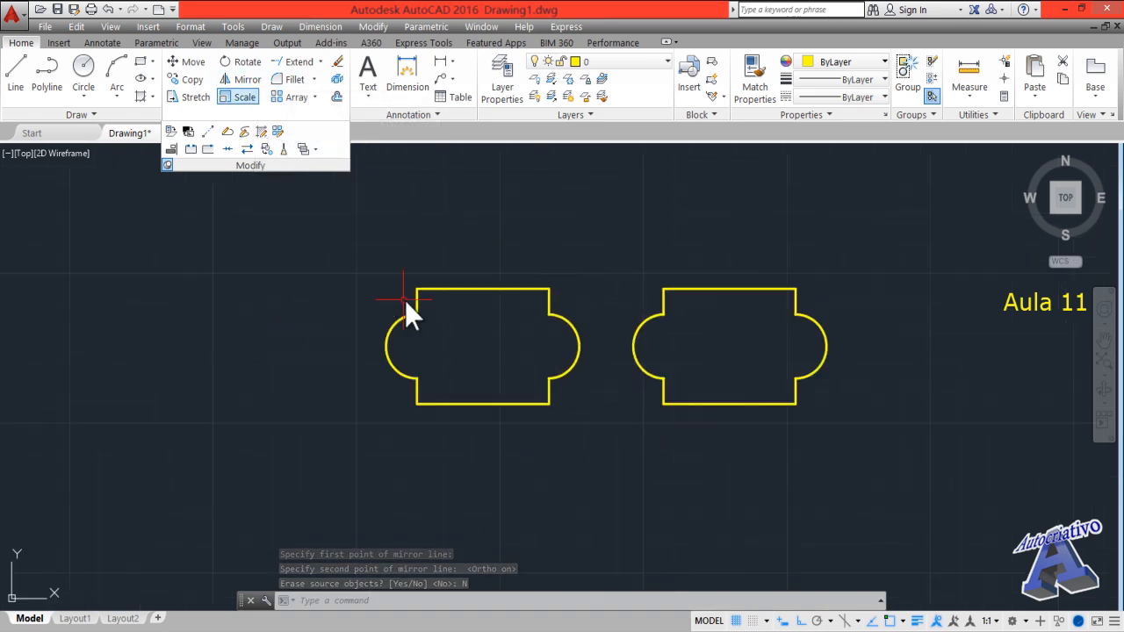
{"action": "scroll", "coordinate": [457, 316], "scroll_direction": "up", "scroll_amount": 2}
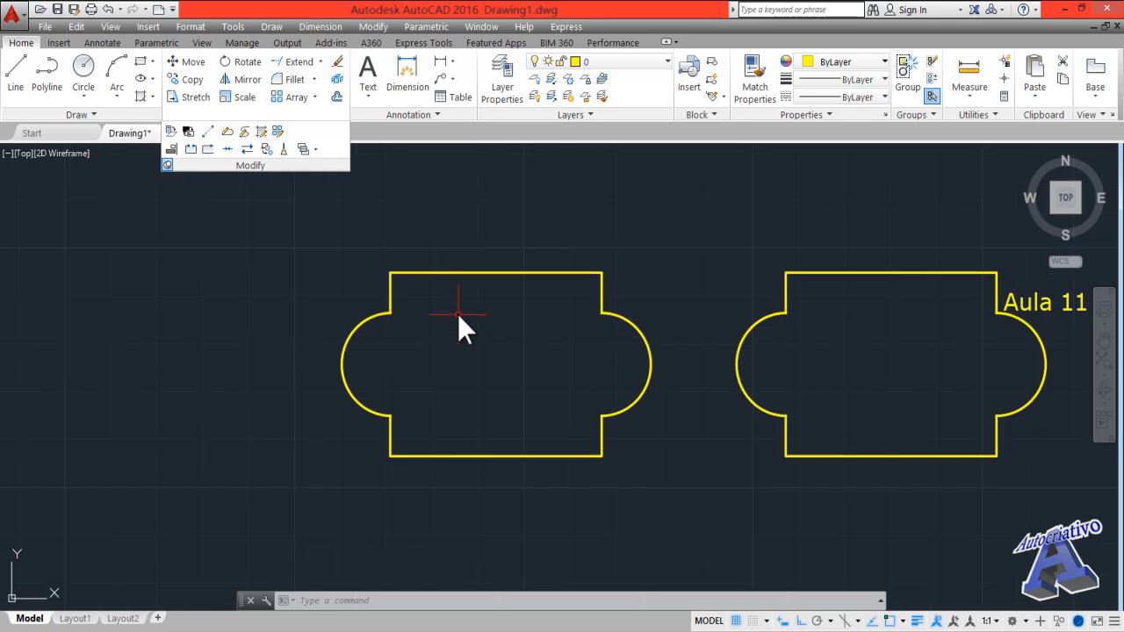
{"action": "type", "text": "CI"}
{"action": "key", "text": "Return"}
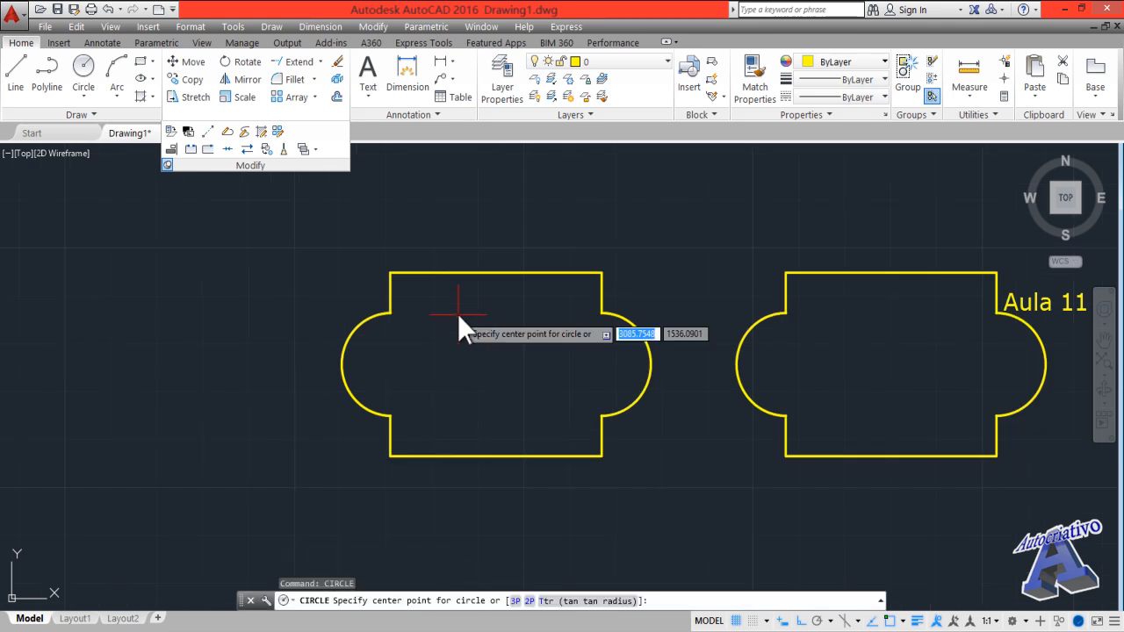
{"action": "scroll", "coordinate": [457, 315], "scroll_direction": "up", "scroll_amount": 2}
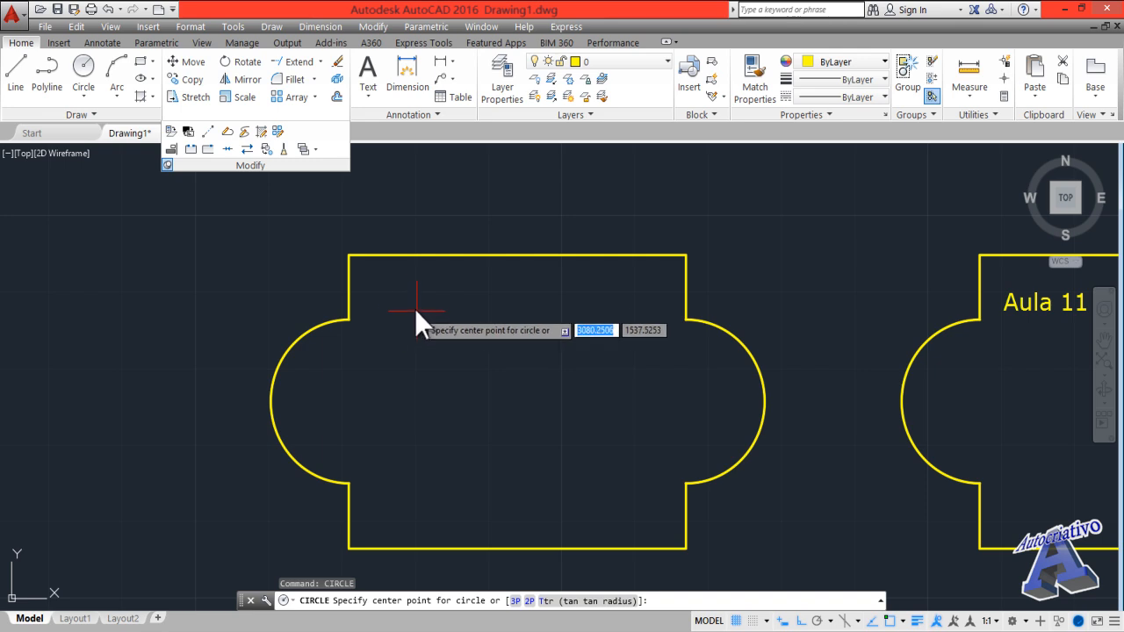
{"action": "left_click", "coordinate": [402, 306]}
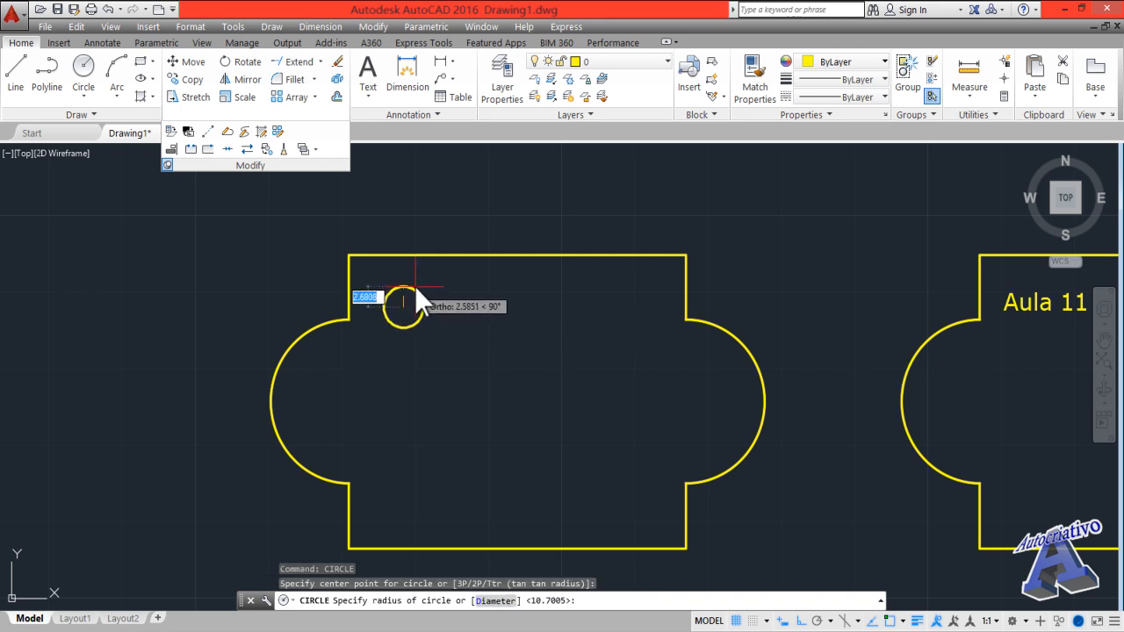
{"action": "left_click", "coordinate": [415, 286]}
- Mirror the small circle across the line through the midpoints of the left outline's top and bottom edges, keeping the source circle
{"action": "left_click", "coordinate": [461, 324]}
{"action": "left_click", "coordinate": [397, 305]}
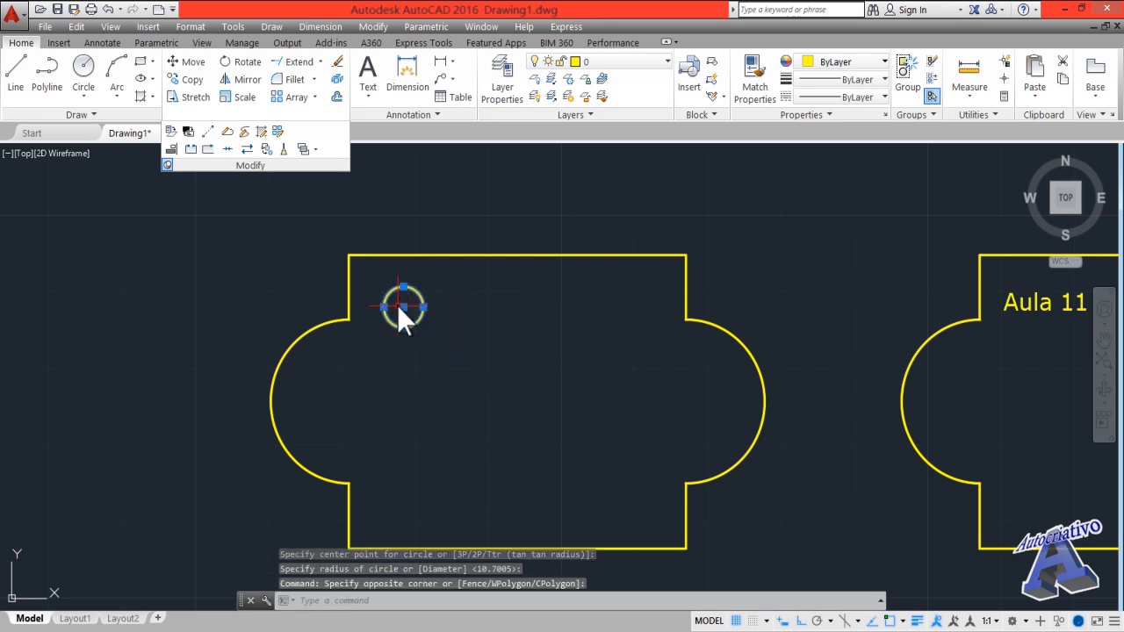
{"action": "left_click", "coordinate": [242, 79]}
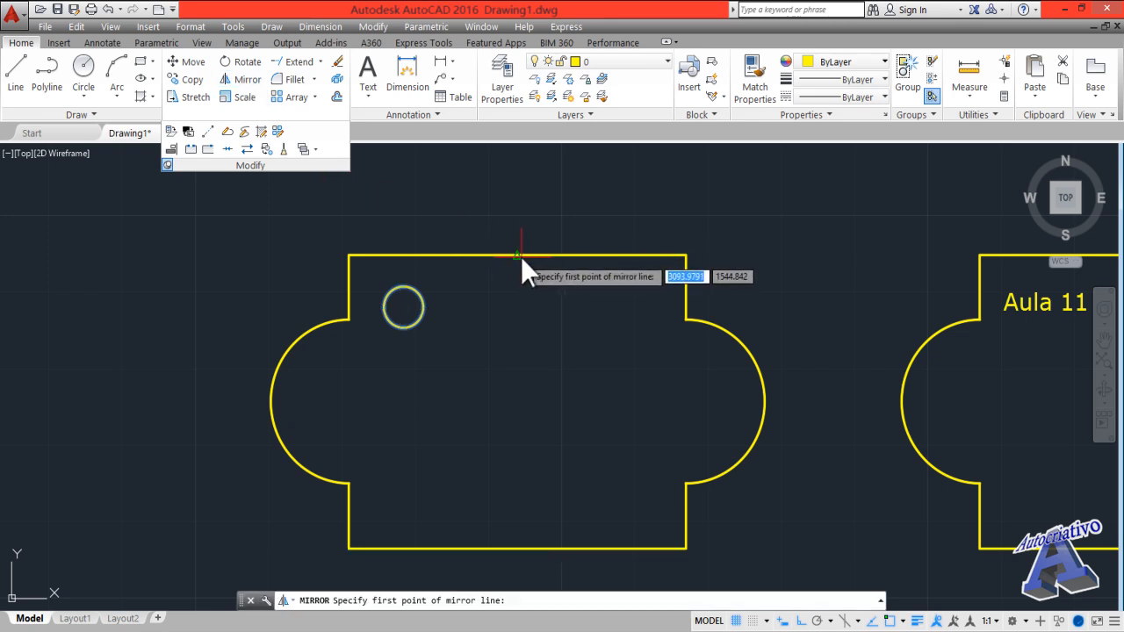
{"action": "left_click", "coordinate": [517, 256]}
{"action": "left_click", "coordinate": [516, 550]}
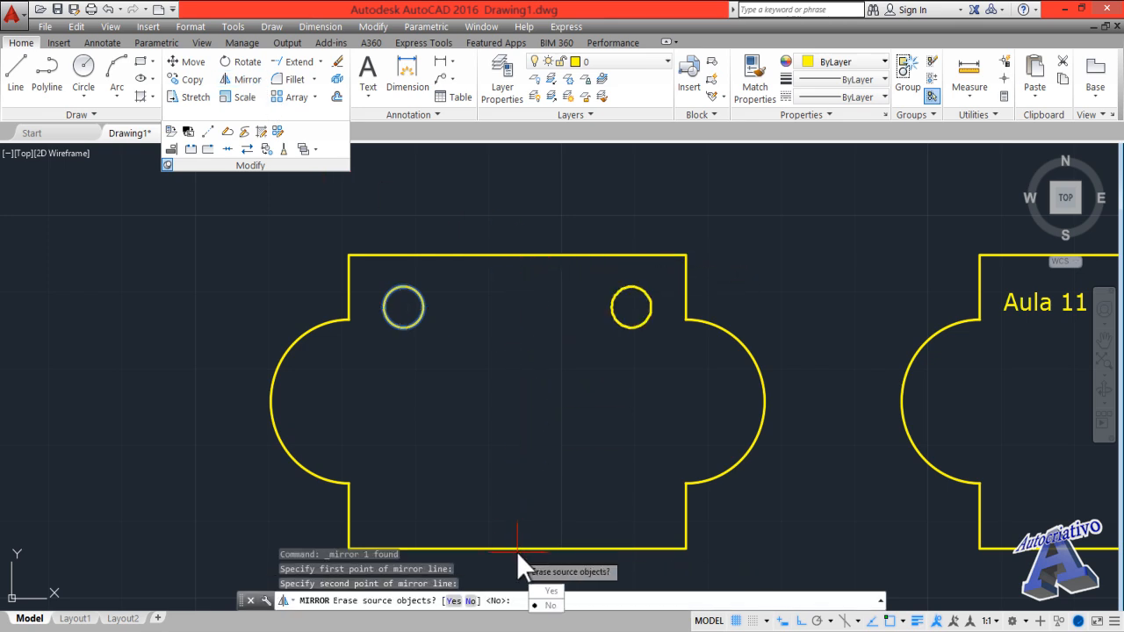
{"action": "left_click", "coordinate": [550, 605]}
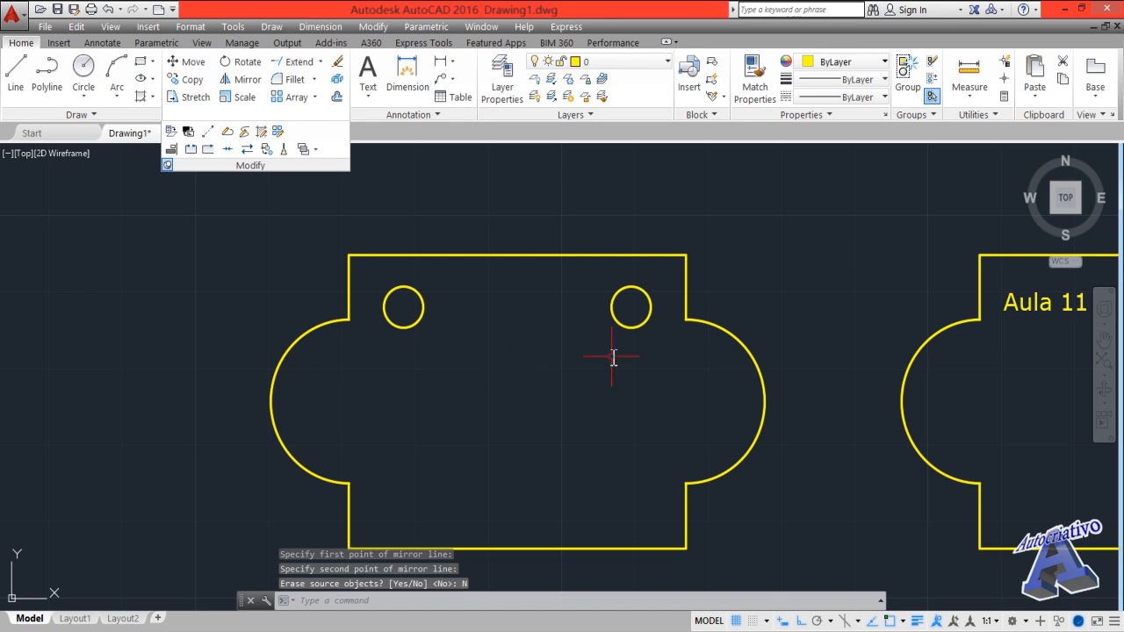
- Mirror both upper circles across the horizontal line through the midpoints of the left outline's two side arcs, keeping the source circles
{"action": "left_click", "coordinate": [647, 356]}
{"action": "left_click", "coordinate": [418, 298]}
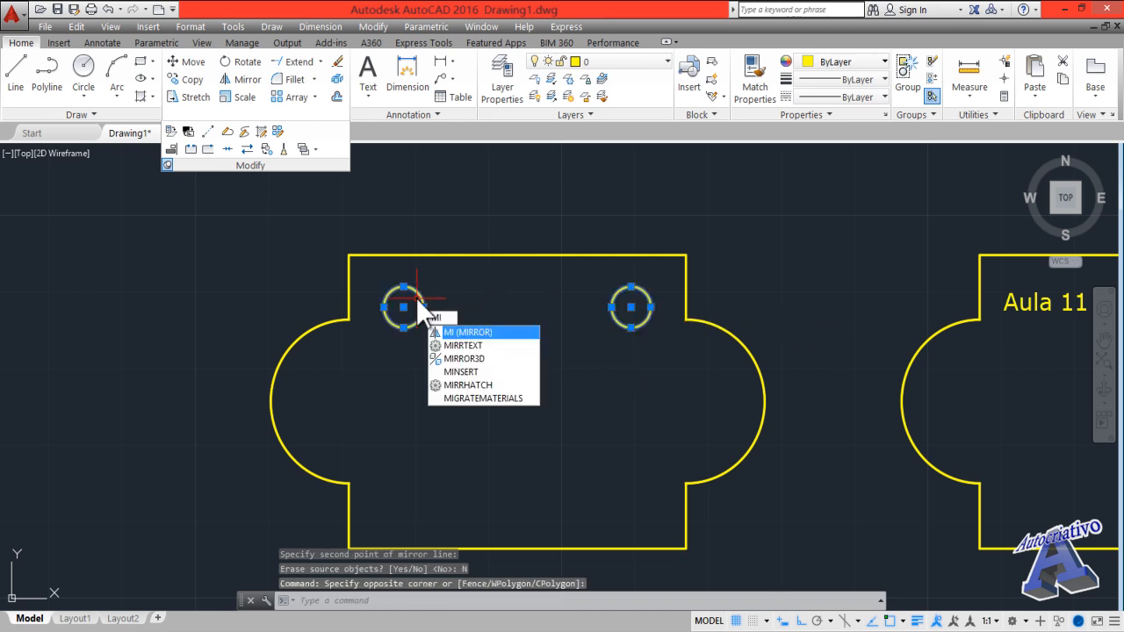
{"action": "key", "text": "Return"}
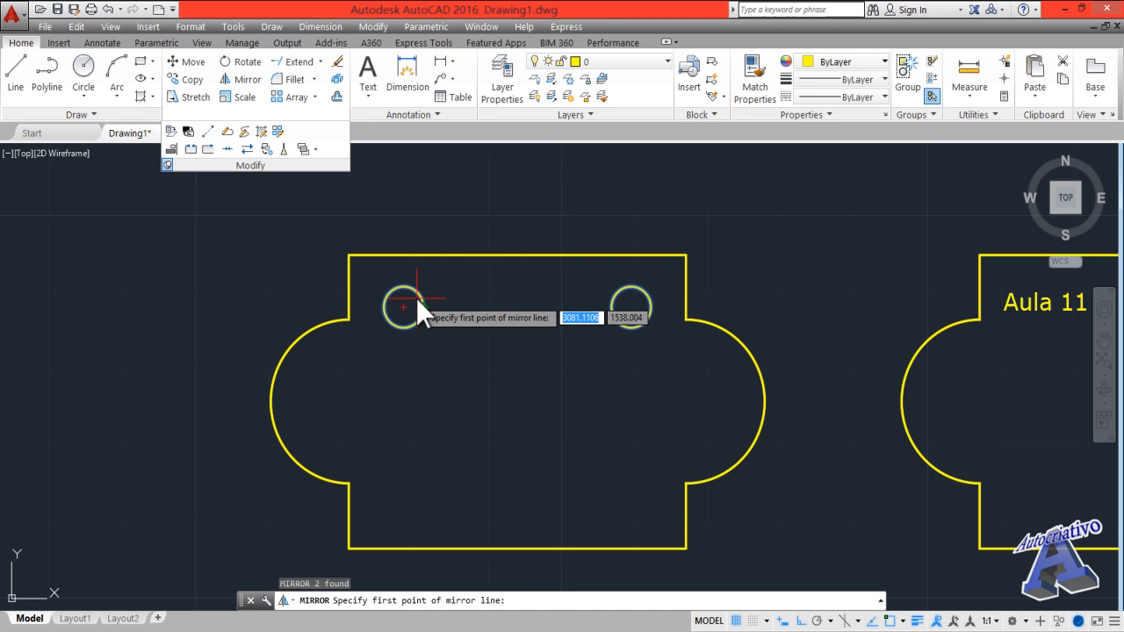
{"action": "left_click", "coordinate": [270, 400]}
{"action": "left_click", "coordinate": [765, 401]}
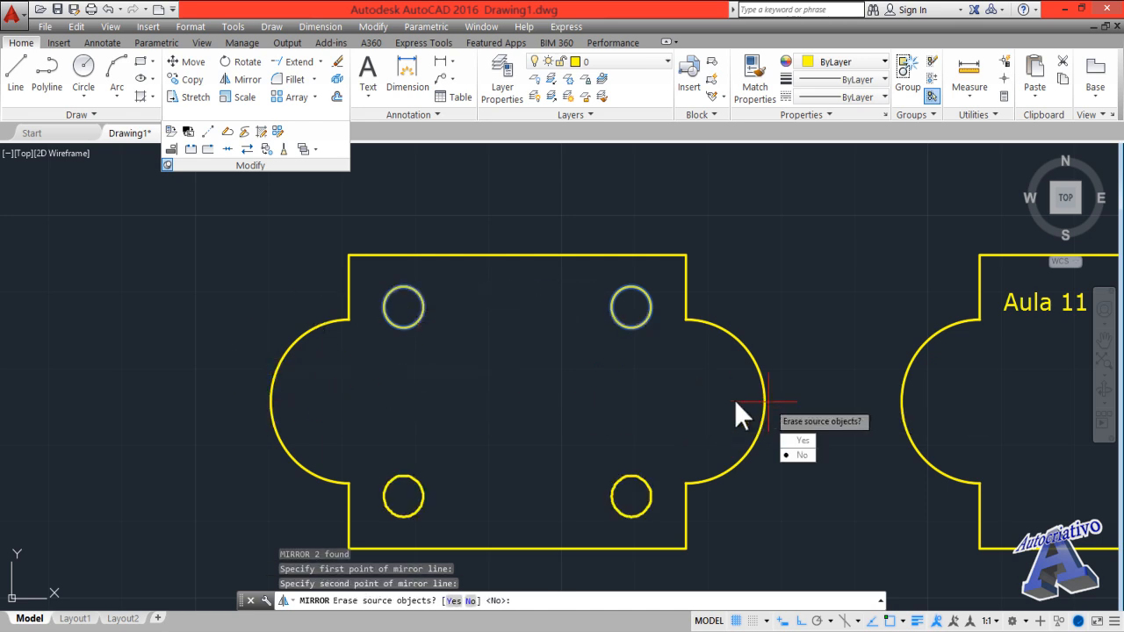
{"action": "key", "text": "Return"}
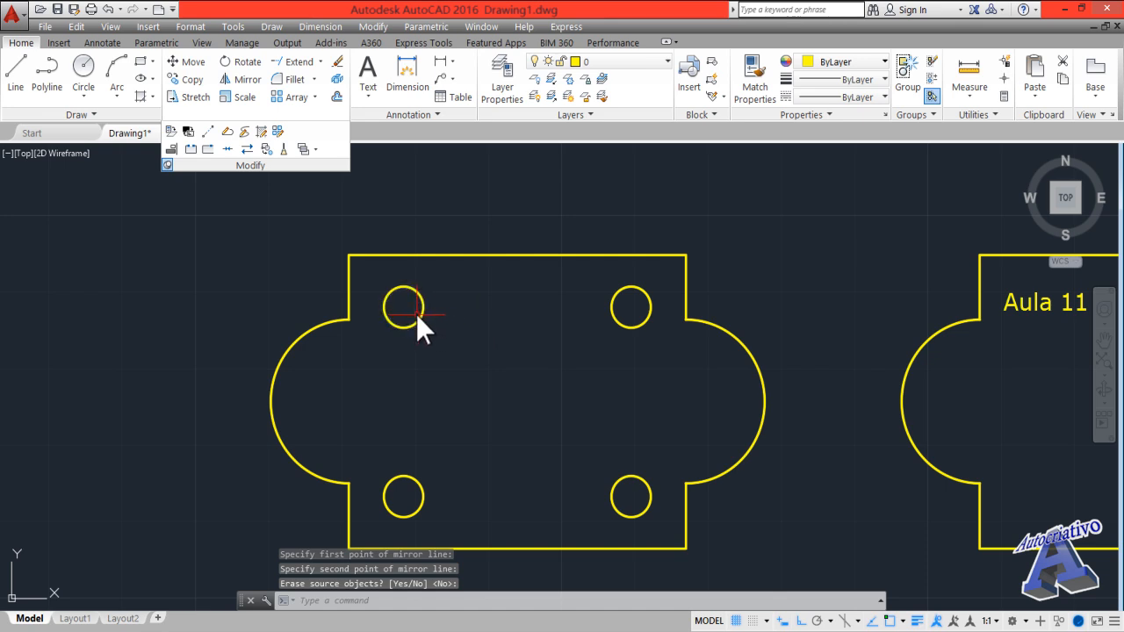
- Draw a circle of radius 4 tangent to the upper-left vertical edge and the top edge of the right outline
{"action": "scroll", "coordinate": [630, 348], "scroll_direction": "down", "scroll_amount": 2}
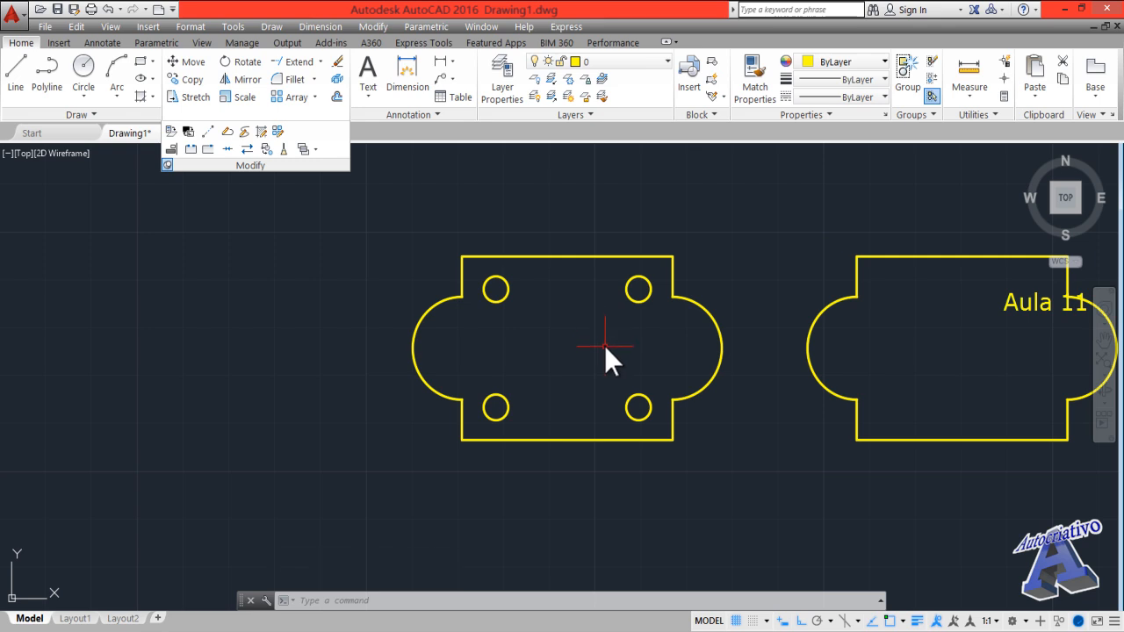
{"action": "mouse_move", "coordinate": [602, 362]}
{"action": "middle_mouse_down"}
{"action": "mouse_move", "coordinate": [325, 384]}
{"action": "mouse_move", "coordinate": [317, 347]}
{"action": "middle_mouse_up"}
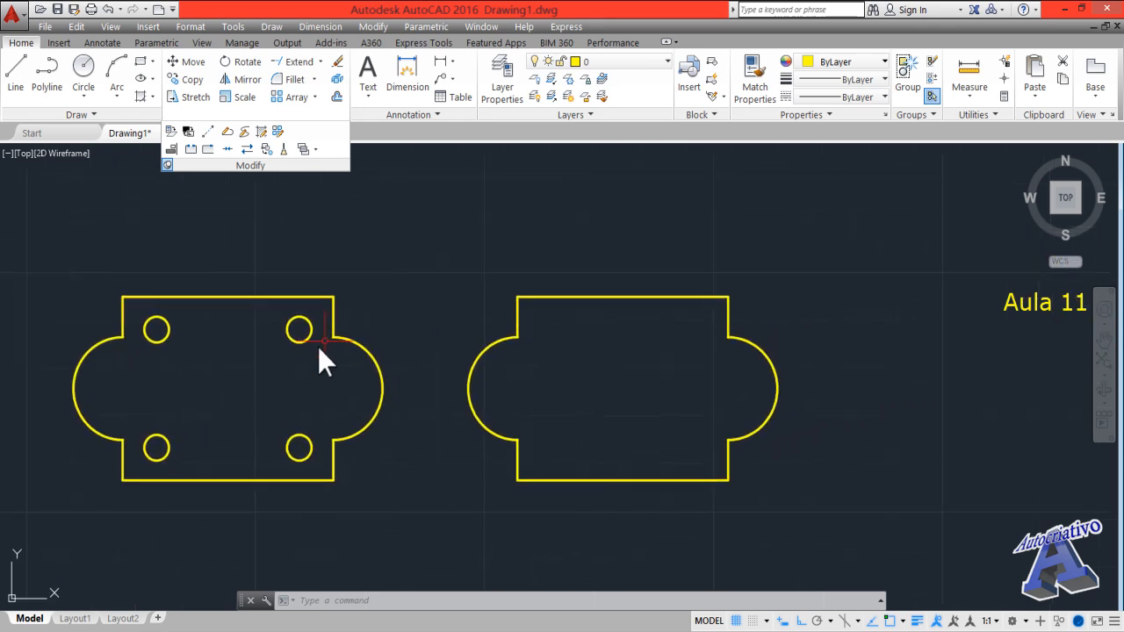
{"action": "left_click", "coordinate": [314, 79]}
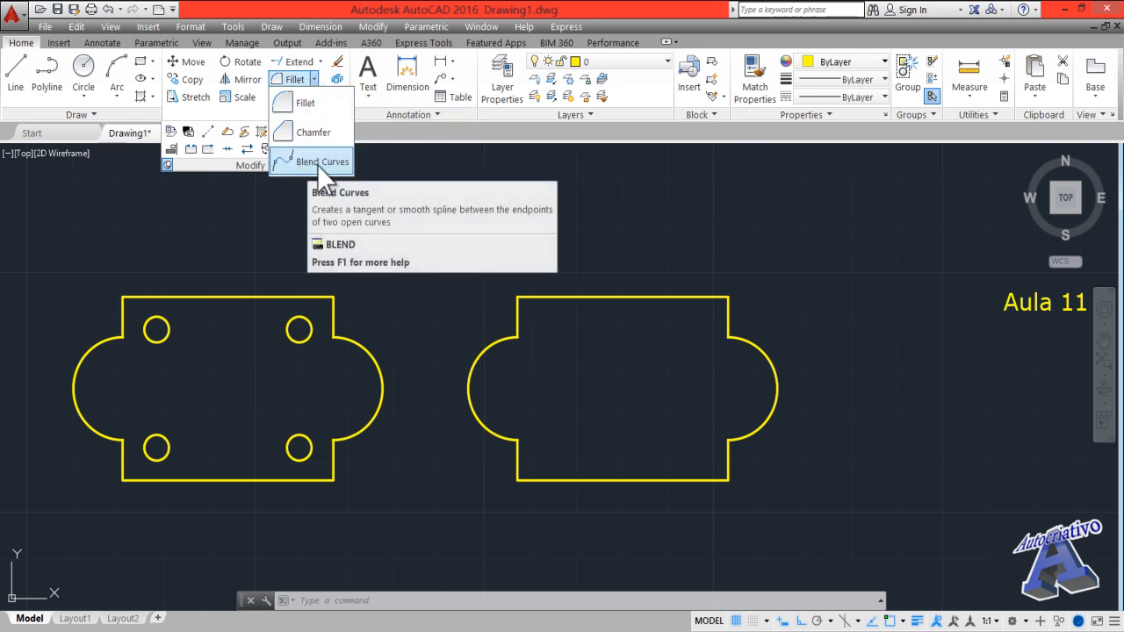
{"action": "left_click", "coordinate": [307, 104]}
{"action": "scroll", "coordinate": [528, 310], "scroll_direction": "up", "scroll_amount": 5}
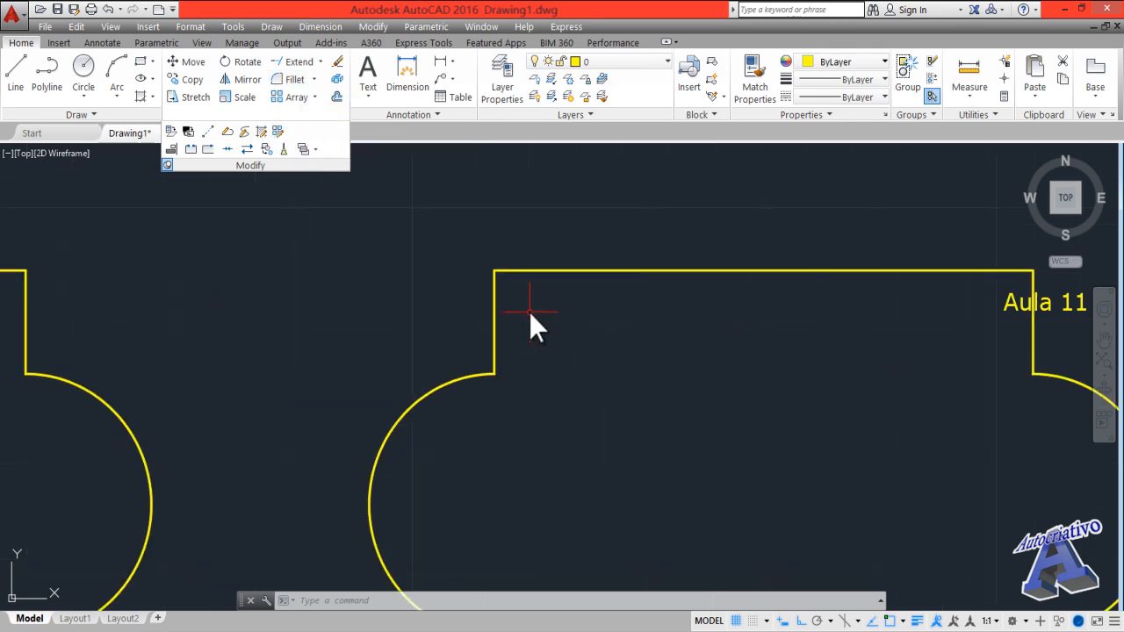
{"action": "left_click", "coordinate": [83, 97]}
{"action": "left_click", "coordinate": [124, 246]}
{"action": "left_click", "coordinate": [497, 315]}
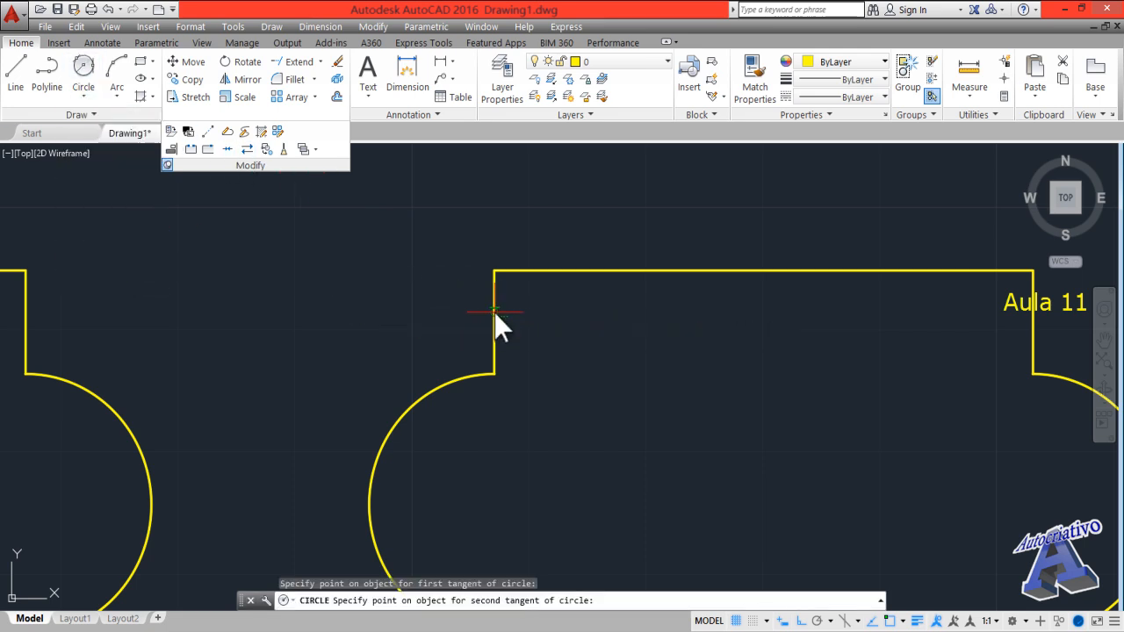
{"action": "left_click", "coordinate": [524, 272]}
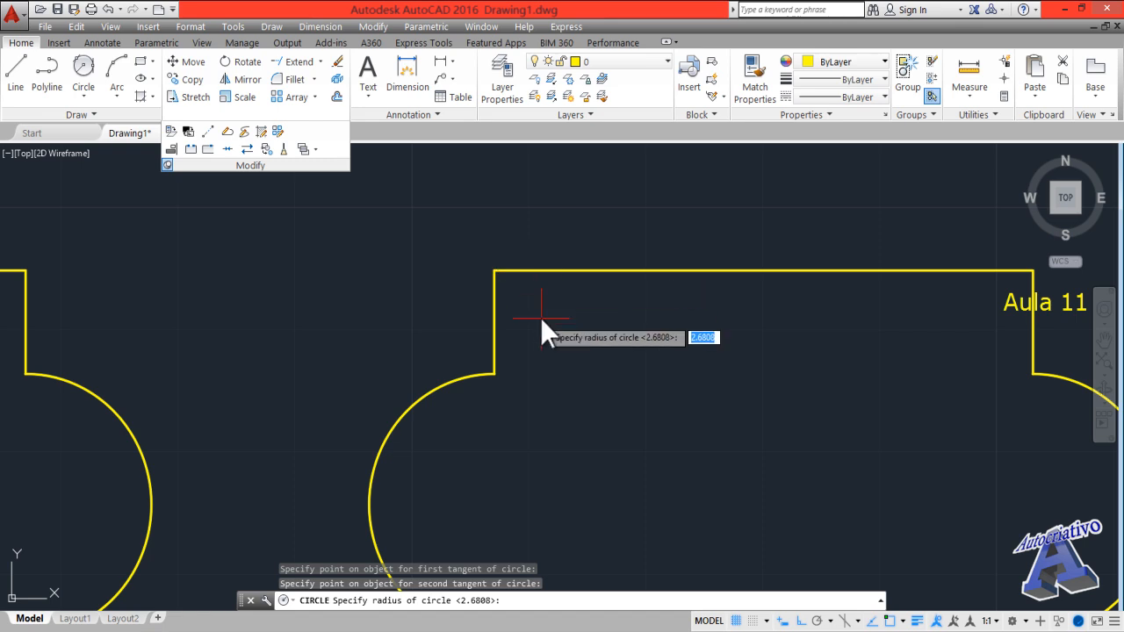
{"action": "type", "text": "4"}
{"action": "key", "text": "Return"}
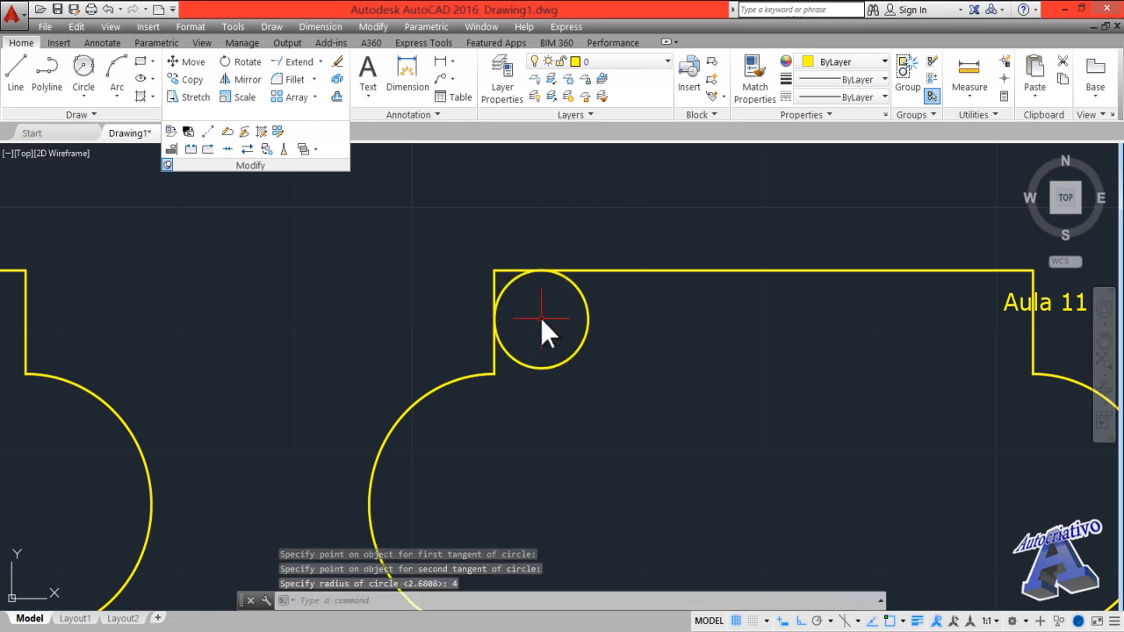
- Trim the tangent circle's inner portion and the corner line ends outside it, leaving a rounded upper-left corner on the right outline
{"action": "type", "text": "tr"}
{"action": "key", "text": "Return"}
{"action": "key", "text": "Return"}
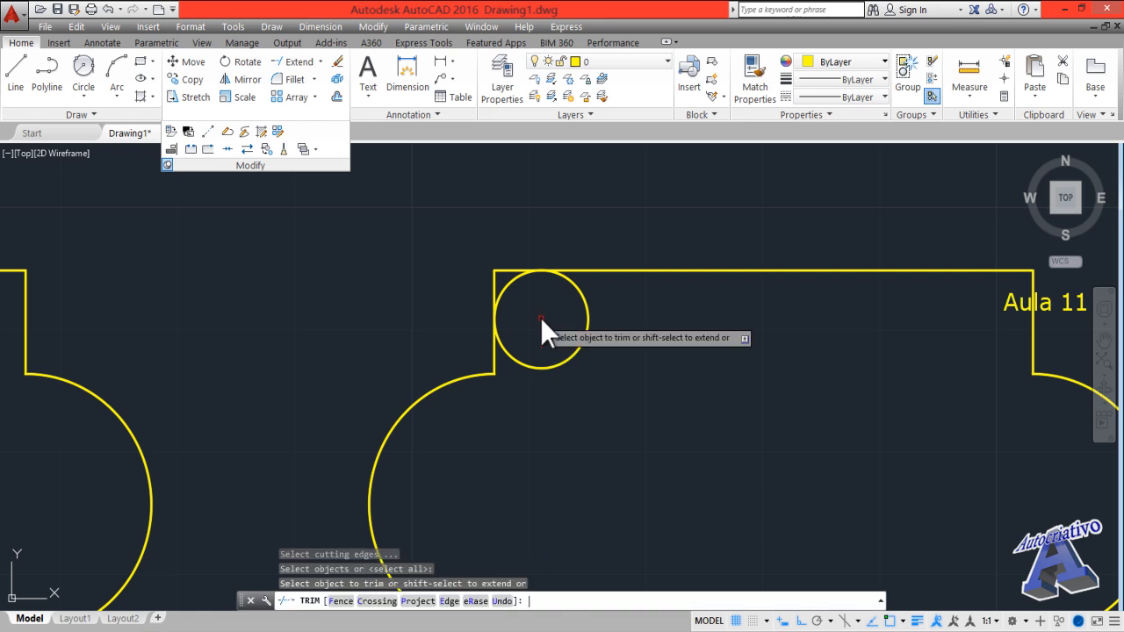
{"action": "left_click", "coordinate": [614, 401]}
{"action": "left_click", "coordinate": [560, 358]}
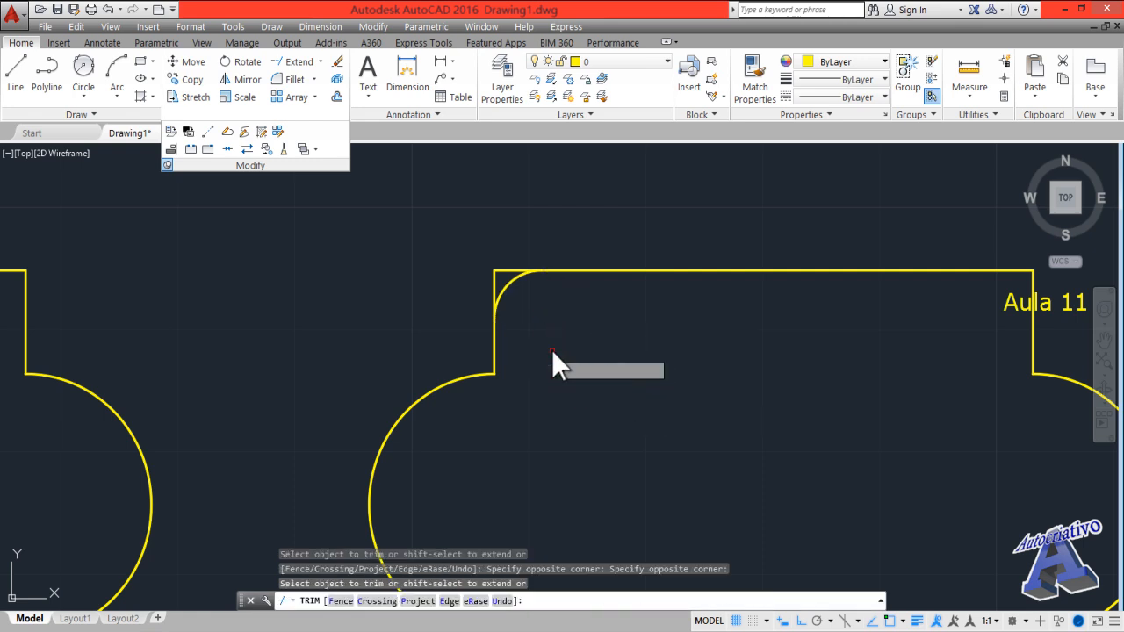
{"action": "left_click", "coordinate": [503, 280]}
{"action": "left_click", "coordinate": [475, 256]}
{"action": "key", "text": "Escape"}
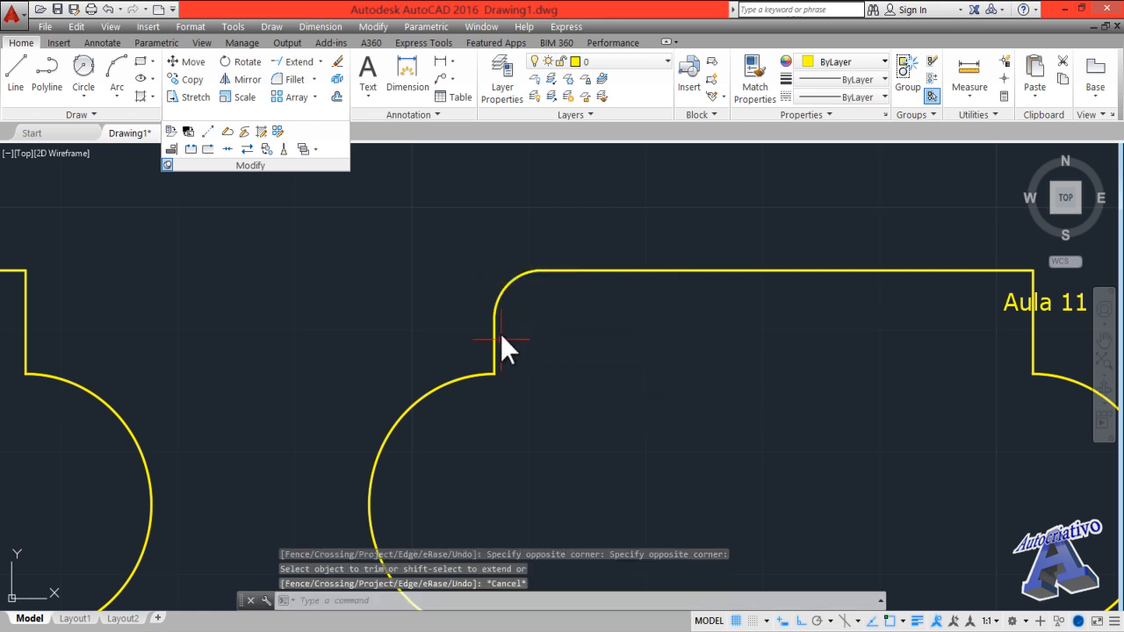
- Fillet the right outline's upper-right corner between the top edge and the vertical edge with a radius of 4
{"action": "mouse_move", "coordinate": [623, 349]}
{"action": "middle_mouse_down"}
{"action": "mouse_move", "coordinate": [380, 386]}
{"action": "mouse_move", "coordinate": [276, 380]}
{"action": "middle_mouse_up"}
{"action": "left_click", "coordinate": [295, 79]}
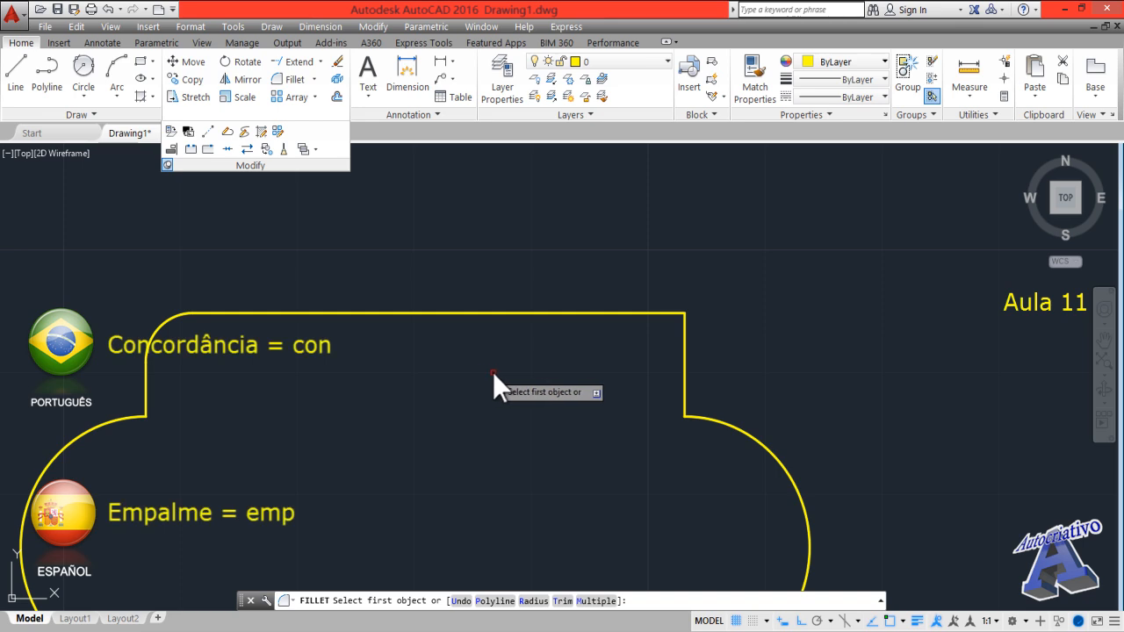
{"action": "type", "text": "r"}
{"action": "key", "text": "Return"}
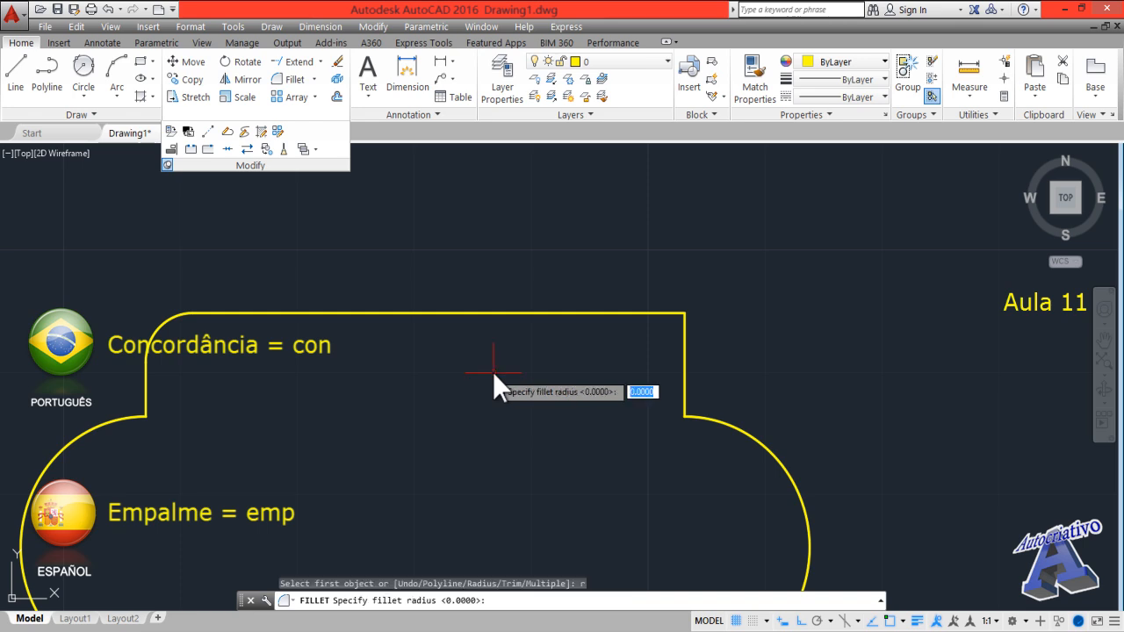
{"action": "type", "text": "4"}
{"action": "key", "text": "Return"}
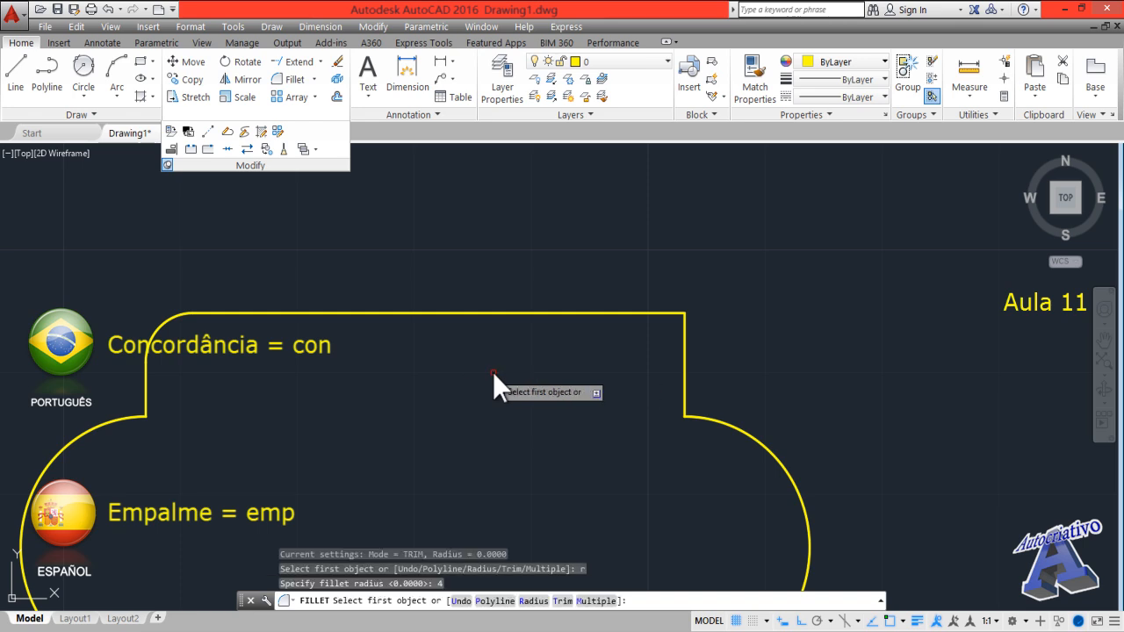
{"action": "left_click", "coordinate": [658, 313]}
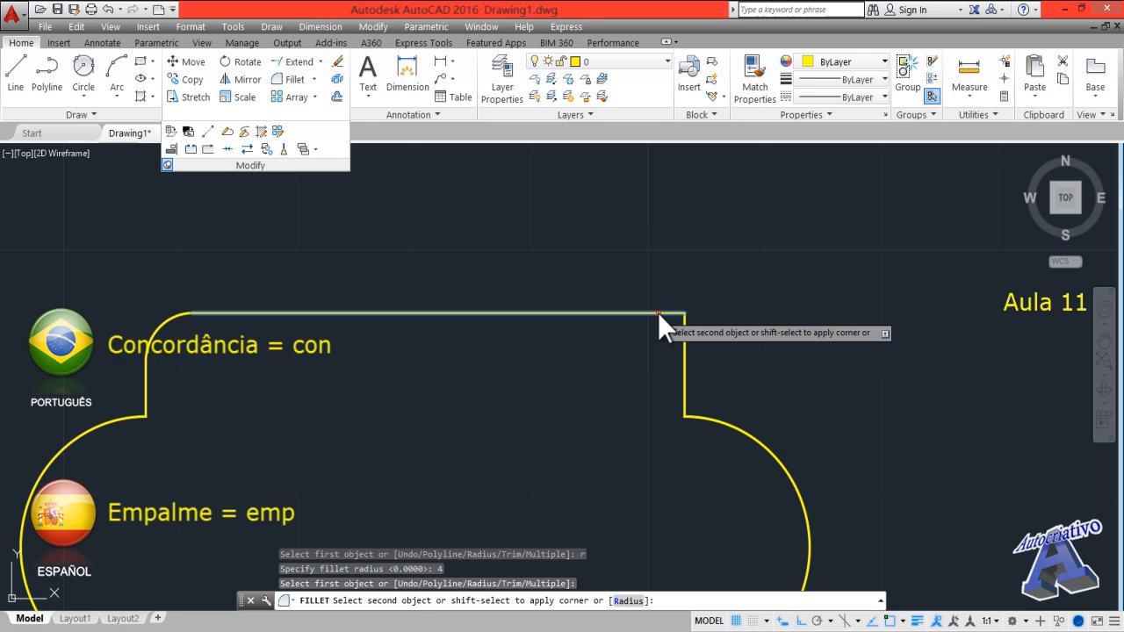
{"action": "left_click", "coordinate": [683, 351]}
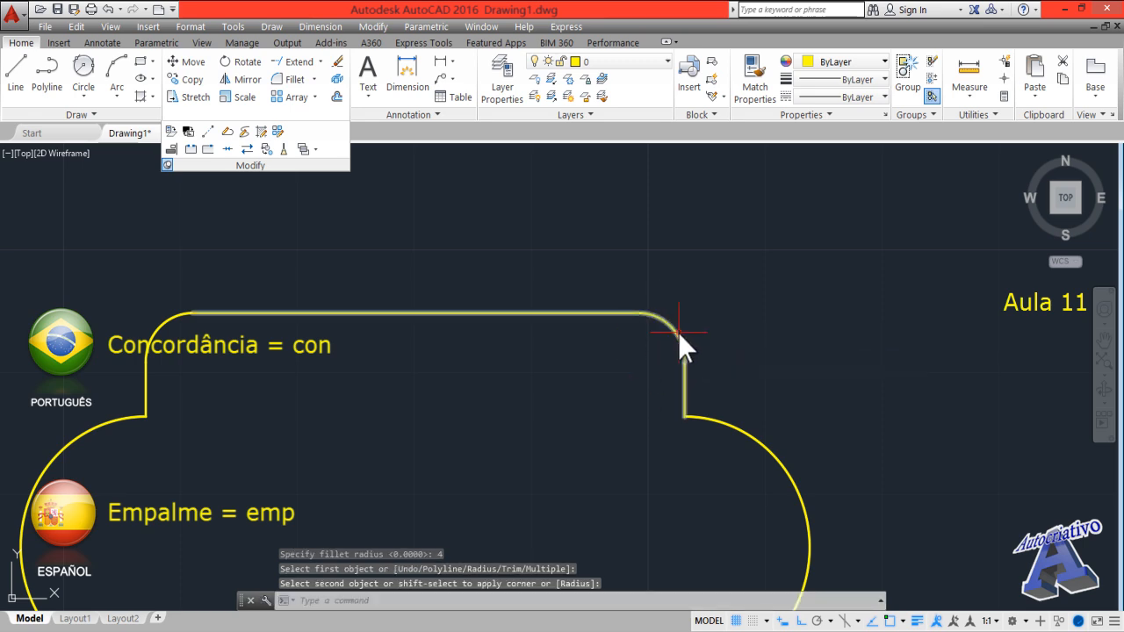
- Fillet the right outline's lower-left corner in No trim mode at radius 4, keeping the original corner lines
{"action": "mouse_move", "coordinate": [571, 497]}
{"action": "middle_mouse_down"}
{"action": "mouse_move", "coordinate": [645, 394]}
{"action": "mouse_move", "coordinate": [650, 343]}
{"action": "middle_mouse_up"}
{"action": "scroll", "coordinate": [645, 394], "scroll_direction": "down", "scroll_amount": 3}
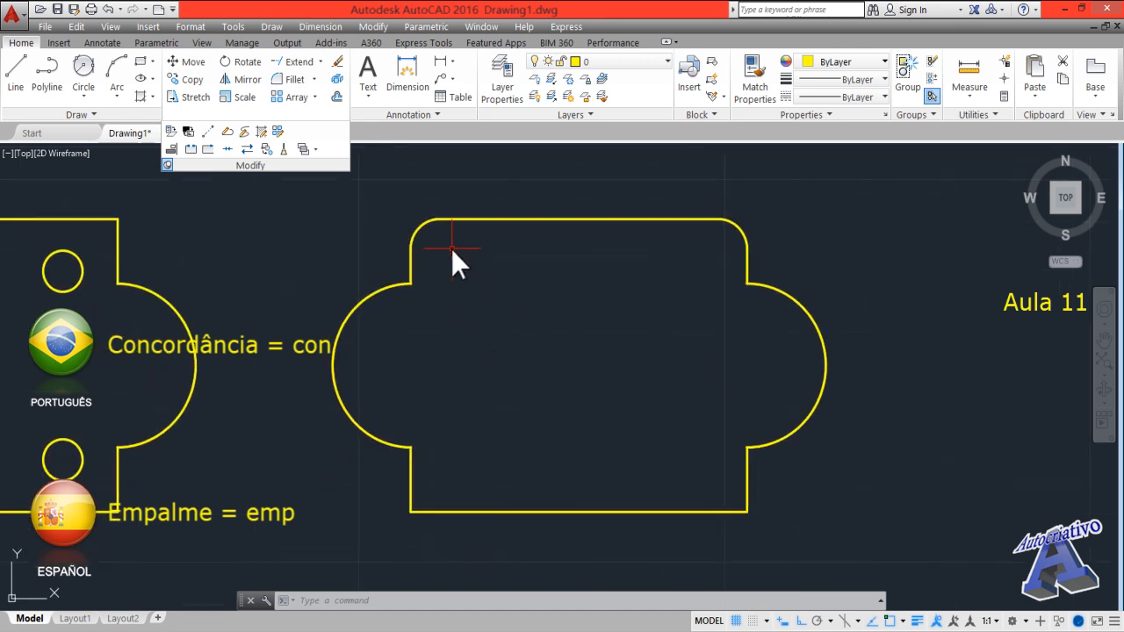
{"action": "left_click", "coordinate": [294, 88]}
{"action": "middle_click_drag", "start_coordinate": [451, 409], "coordinate": [454, 343]}
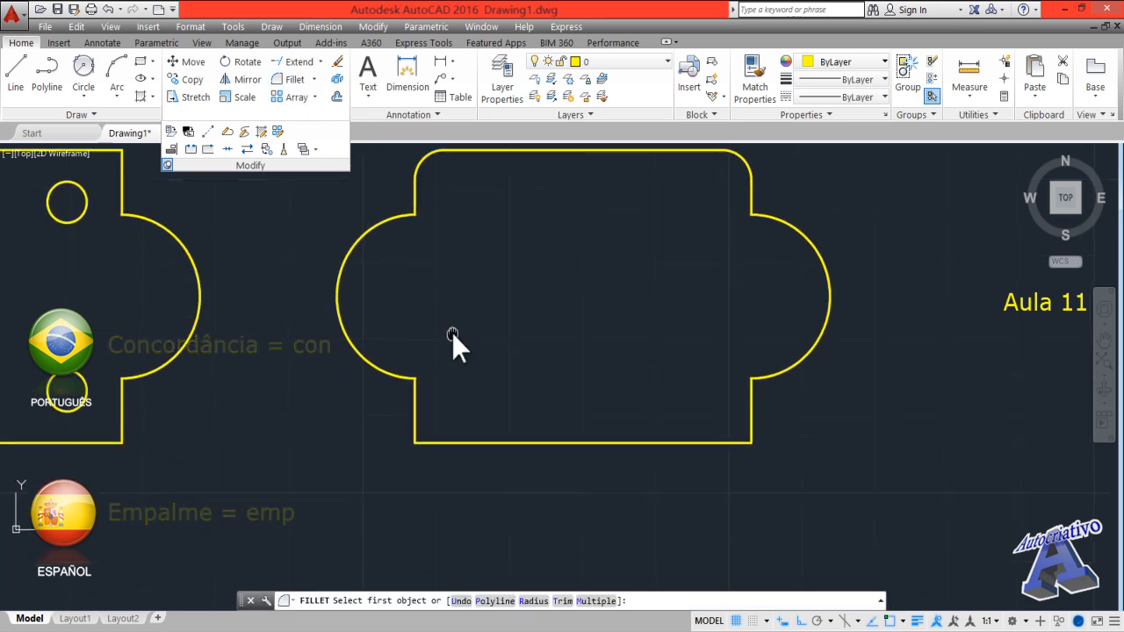
{"action": "left_click", "coordinate": [562, 602]}
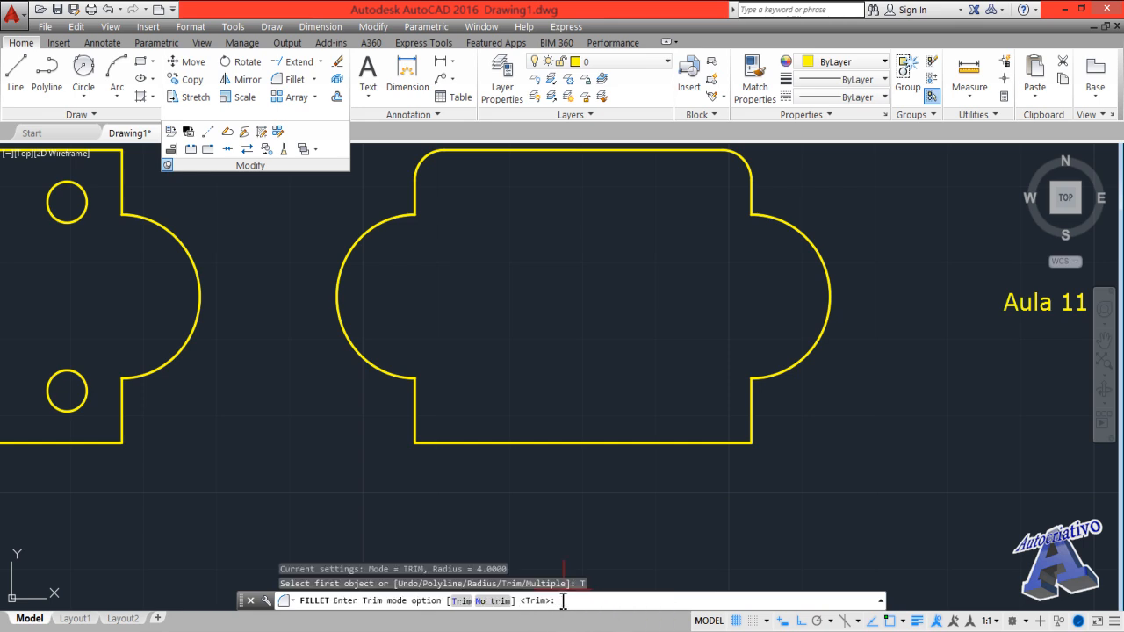
{"action": "left_click", "coordinate": [492, 602]}
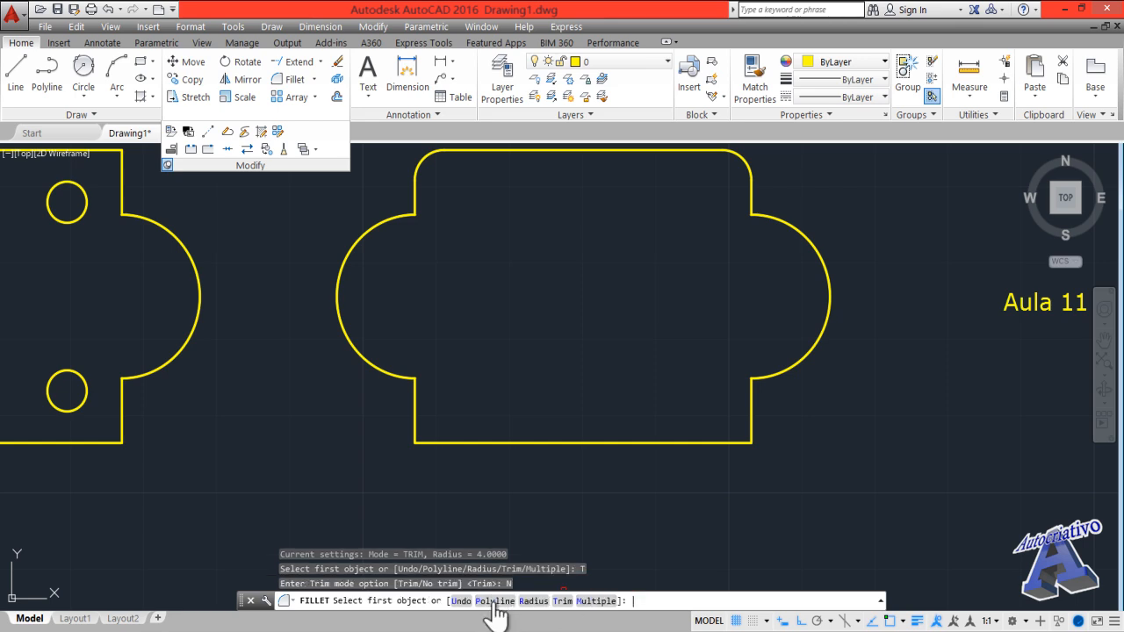
{"action": "scroll", "coordinate": [416, 435], "scroll_direction": "up", "scroll_amount": 4}
{"action": "left_click", "coordinate": [413, 416]}
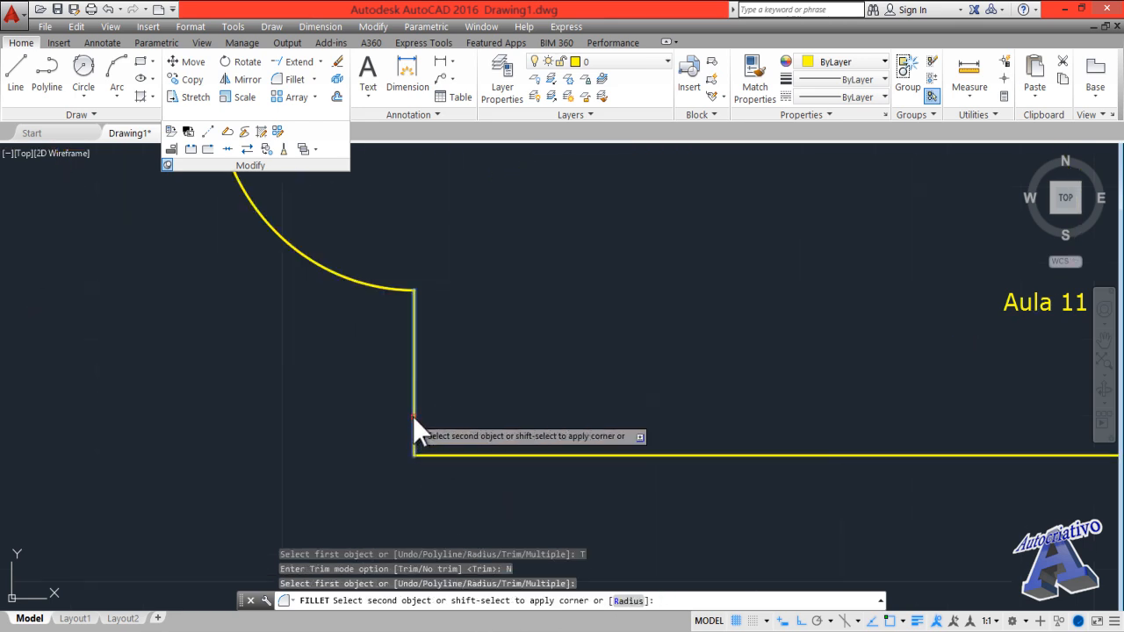
{"action": "left_click", "coordinate": [467, 457]}
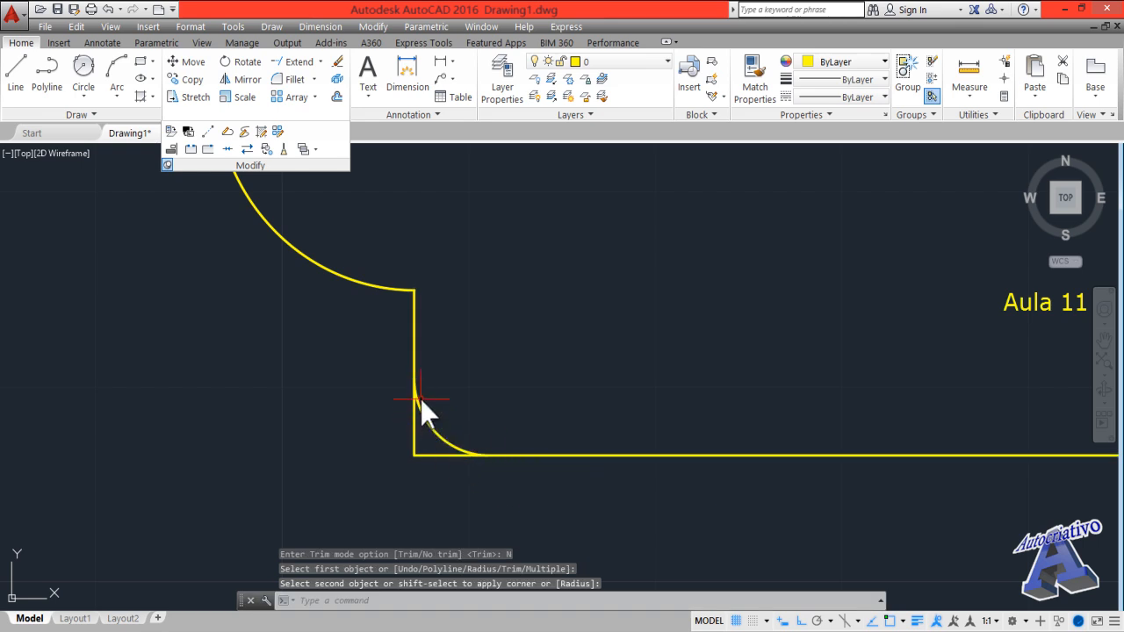
{"action": "left_click", "coordinate": [445, 439]}
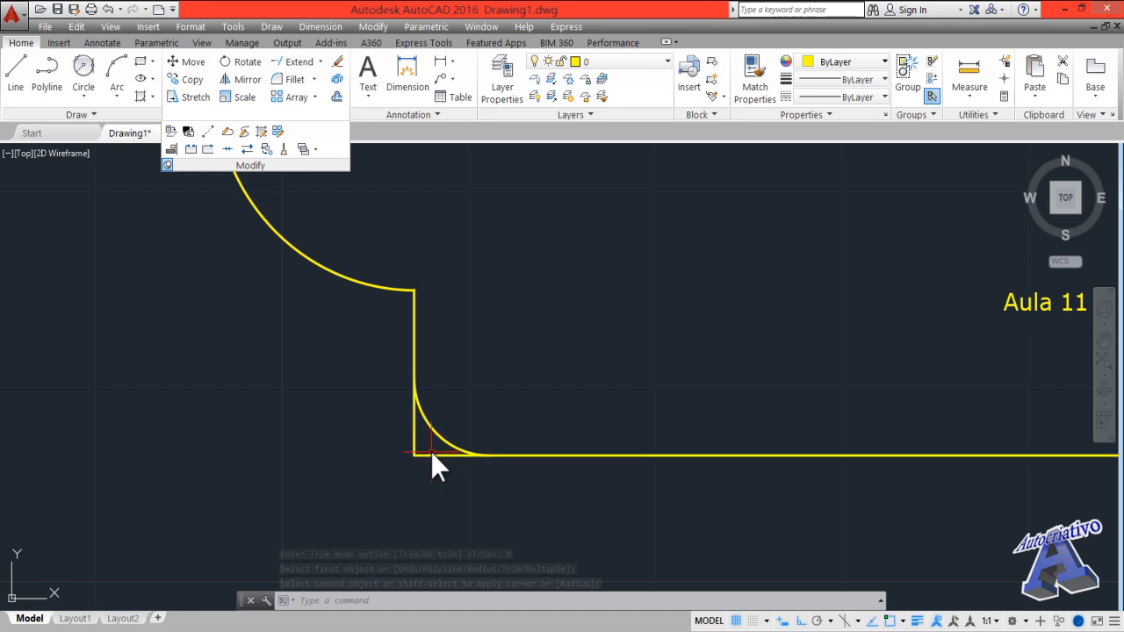
- Erase both outlines together with the four circles and the corner fillets from the drawing
{"action": "scroll", "coordinate": [430, 450], "scroll_direction": "down", "scroll_amount": 5}
{"action": "middle_click_drag", "start_coordinate": [526, 418], "coordinate": [462, 462]}
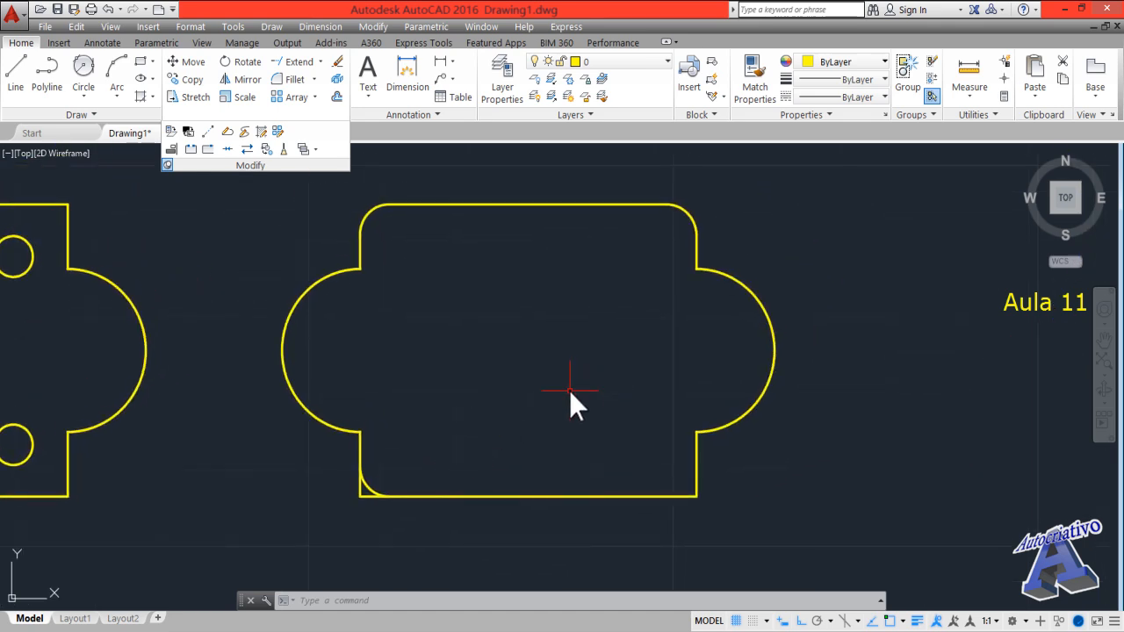
{"action": "scroll", "coordinate": [569, 390], "scroll_direction": "down", "scroll_amount": 3}
{"action": "middle_click_drag", "start_coordinate": [585, 384], "coordinate": [618, 380]}
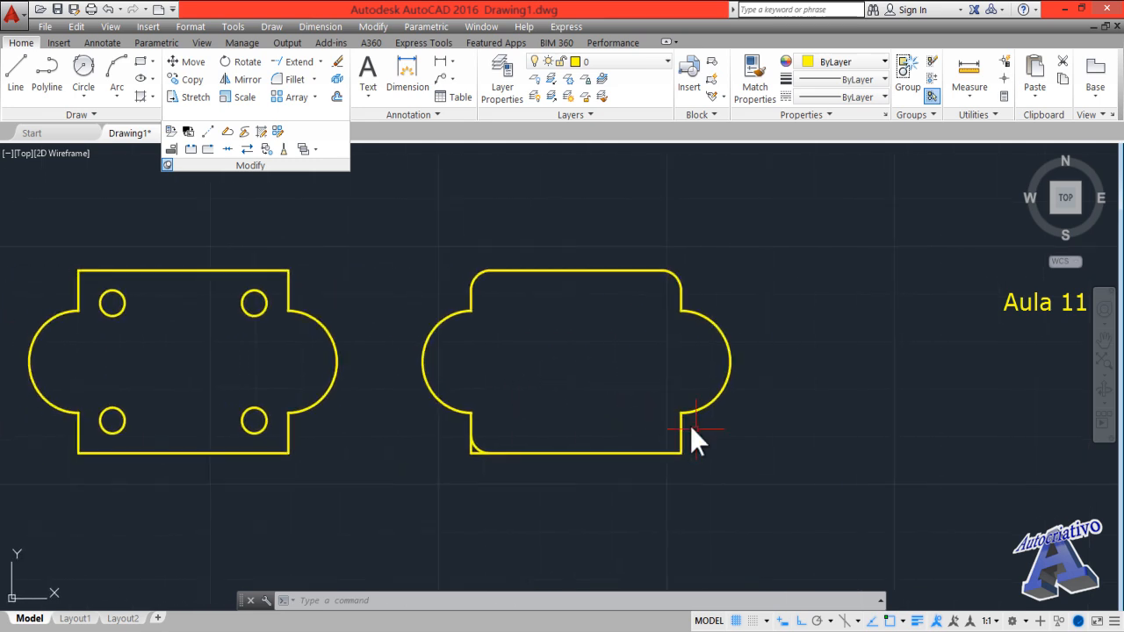
{"action": "left_click", "coordinate": [848, 504]}
{"action": "left_click", "coordinate": [32, 232]}
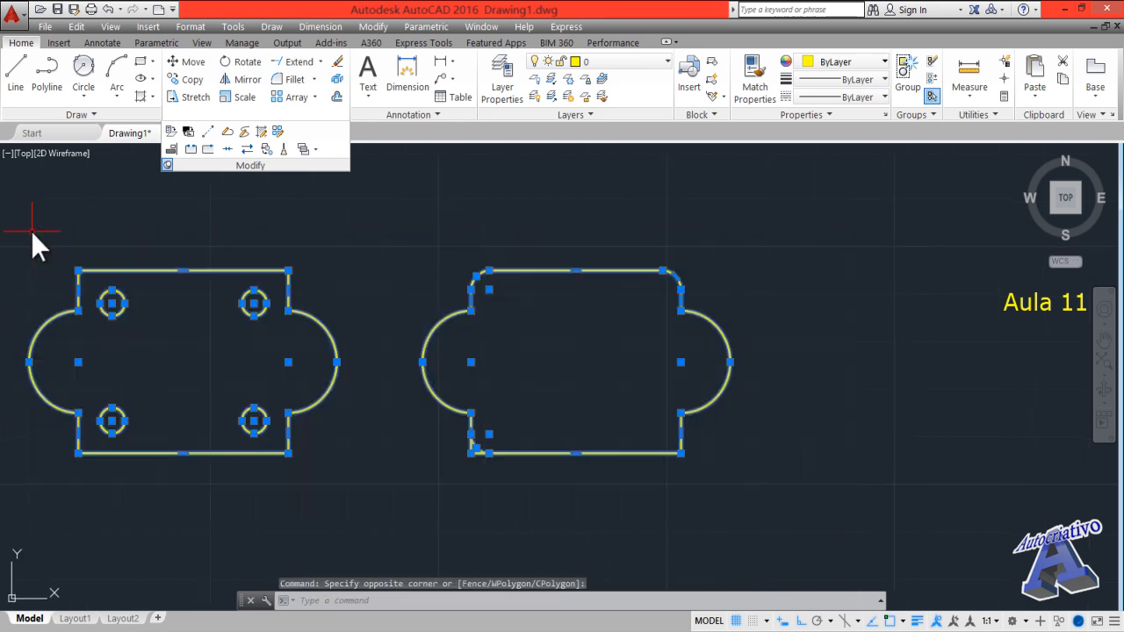
{"action": "key", "text": "Delete"}
- Draw a rectangle slightly taller than wide in the middle of the empty drawing area
{"action": "type", "text": "rec"}
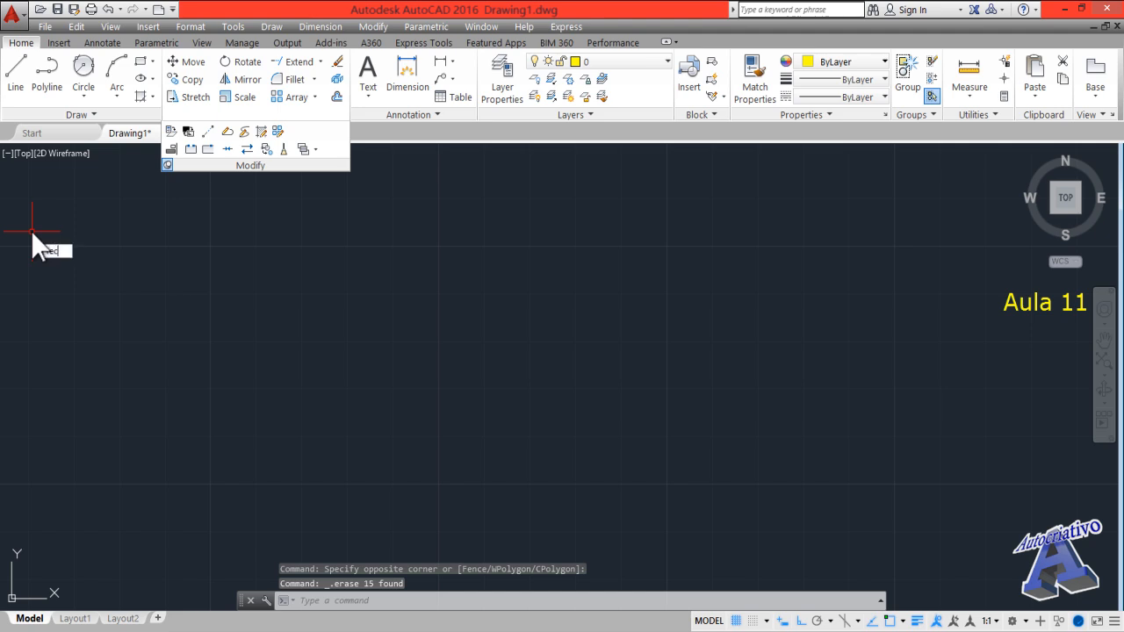
{"action": "key", "text": "Return"}
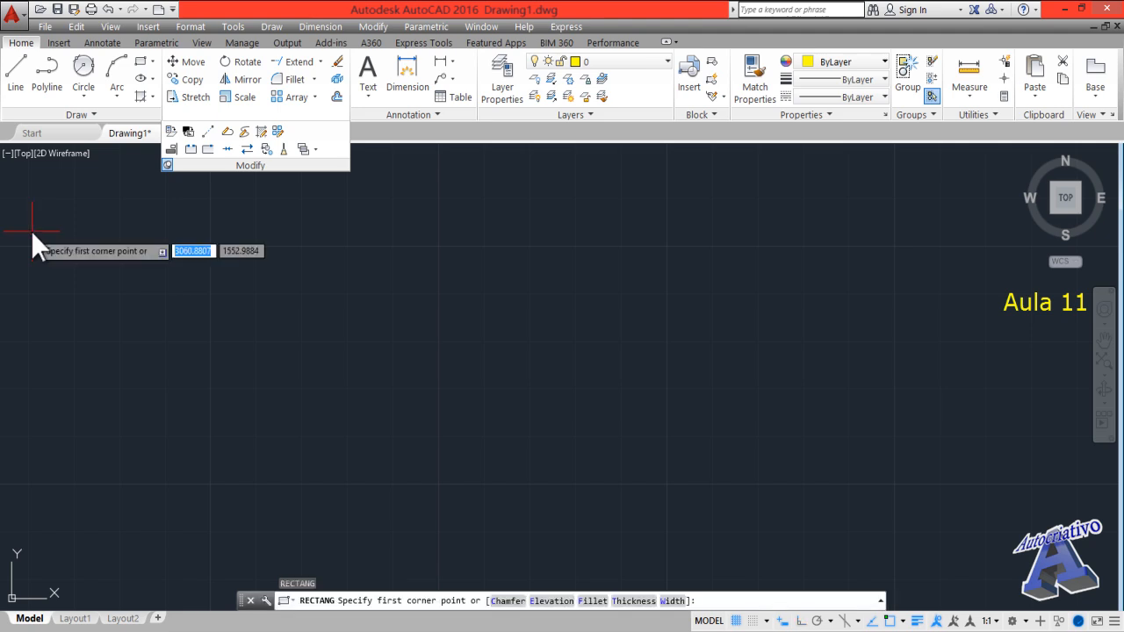
{"action": "left_click", "coordinate": [380, 507]}
{"action": "left_click", "coordinate": [632, 234]}
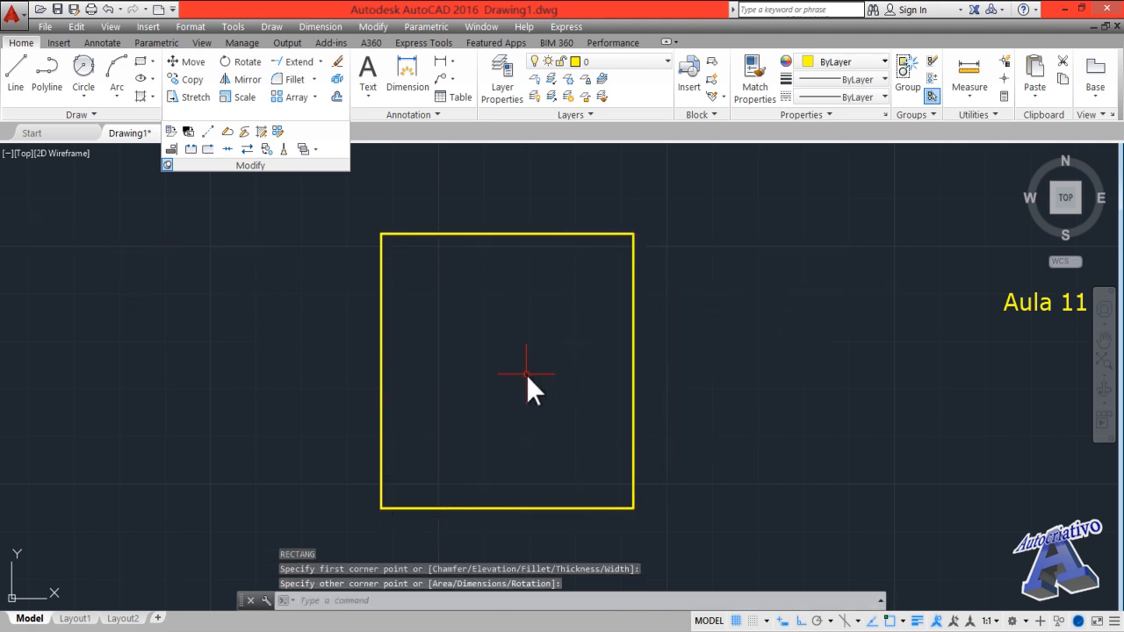
- Chamfer the rectangle's lower-right corner with distance 5 along the bottom edge and 3 along the vertical edge
{"action": "middle_click_drag", "start_coordinate": [526, 382], "coordinate": [584, 378]}
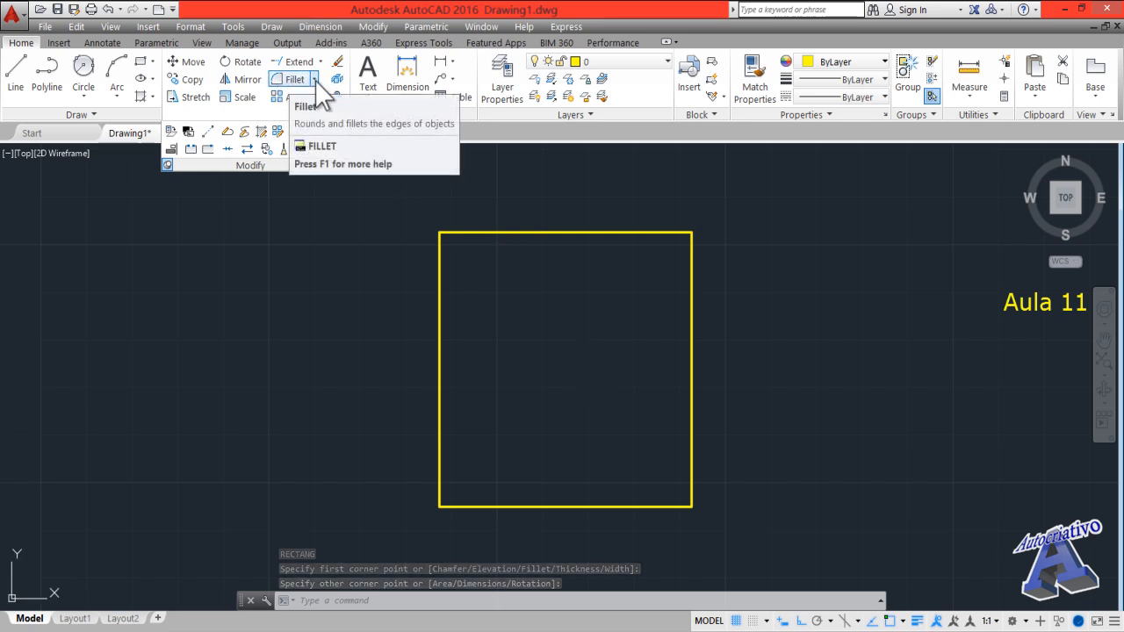
{"action": "left_click", "coordinate": [314, 80]}
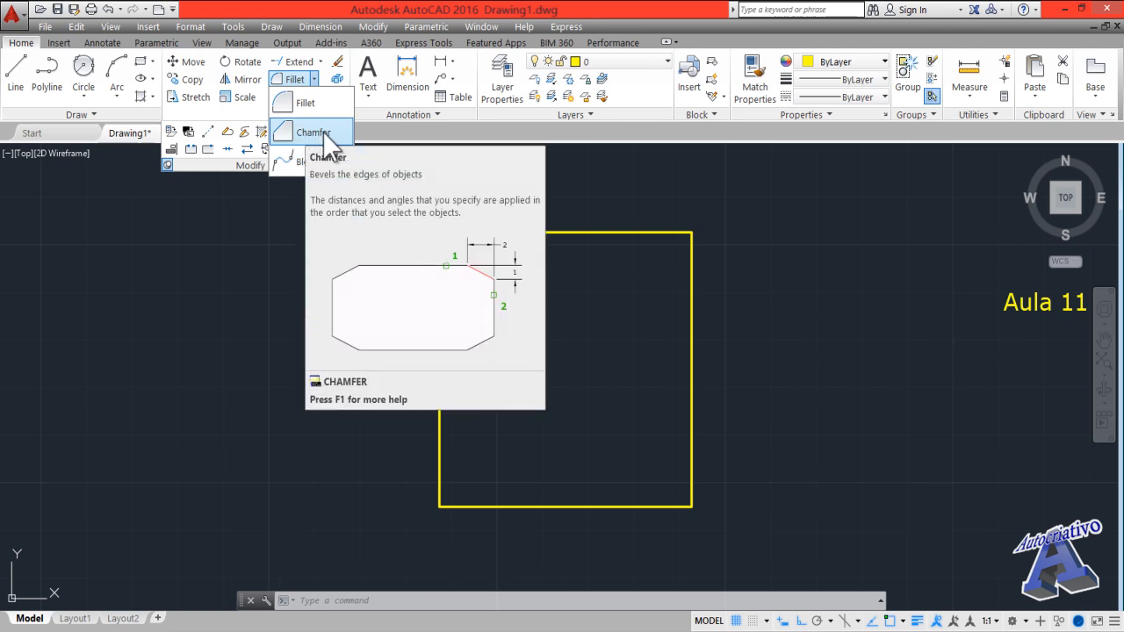
{"action": "left_click", "coordinate": [322, 133]}
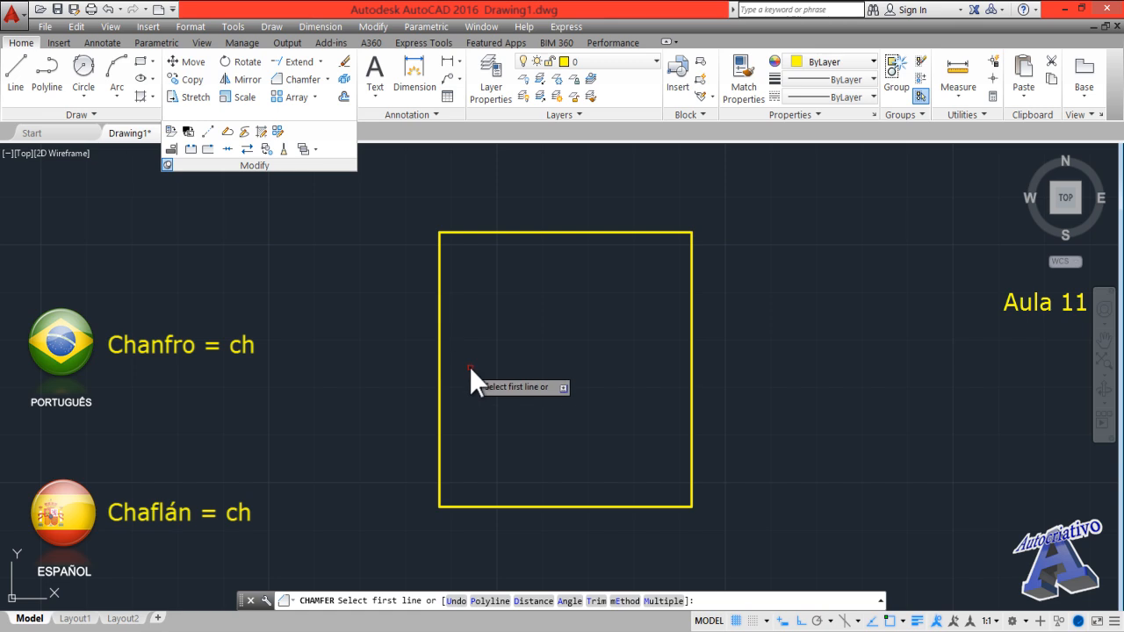
{"action": "left_click", "coordinate": [533, 601]}
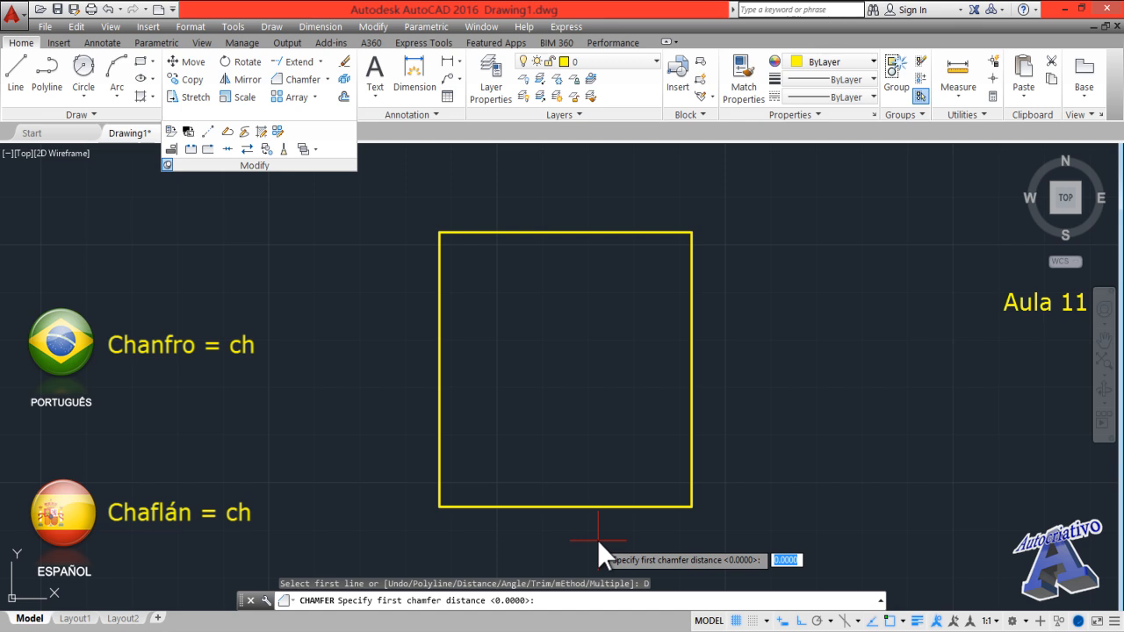
{"action": "type", "text": "5"}
{"action": "key", "text": "Return"}
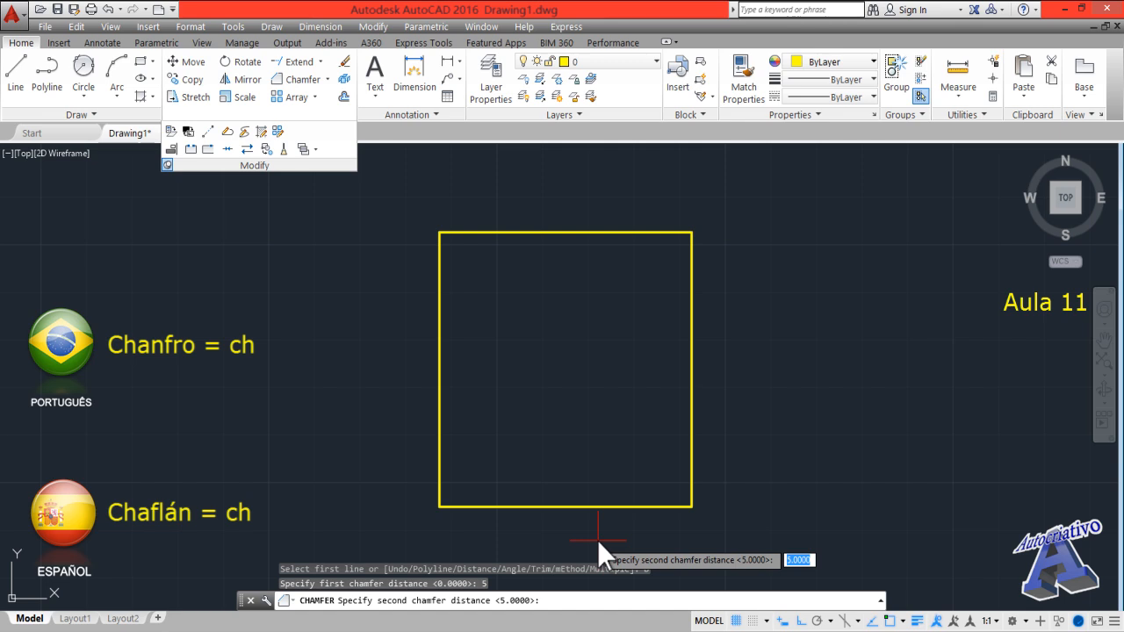
{"action": "type", "text": "3"}
{"action": "key", "text": "Return"}
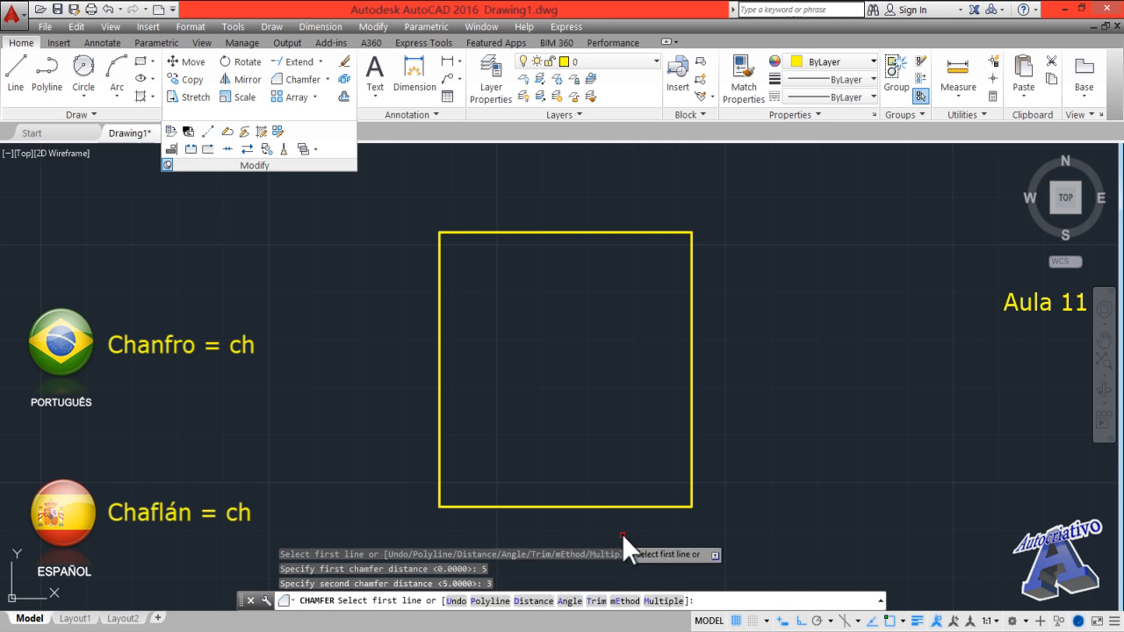
{"action": "scroll", "coordinate": [637, 524], "scroll_direction": "up", "scroll_amount": 4}
{"action": "middle_click_drag", "start_coordinate": [638, 522], "coordinate": [571, 522]}
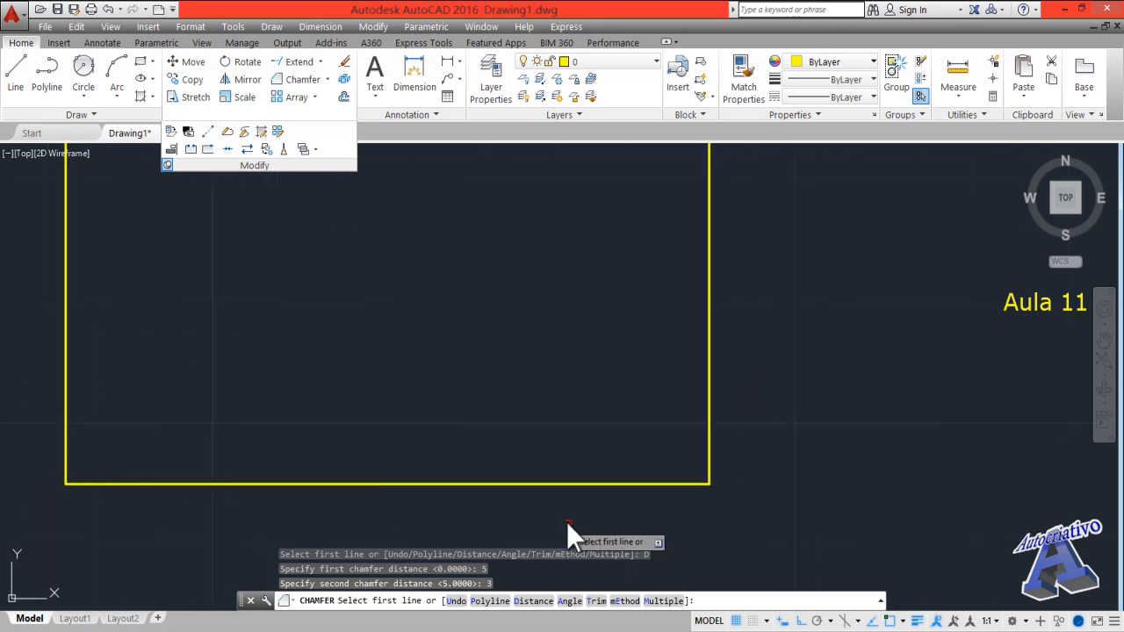
{"action": "left_click", "coordinate": [641, 483]}
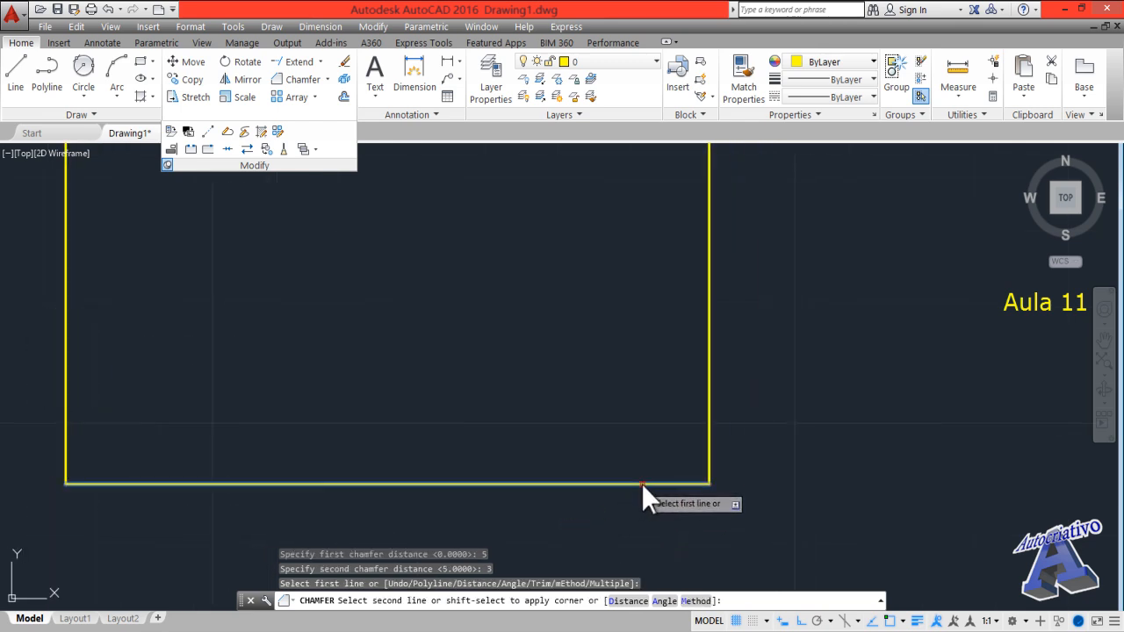
{"action": "left_click", "coordinate": [708, 430]}
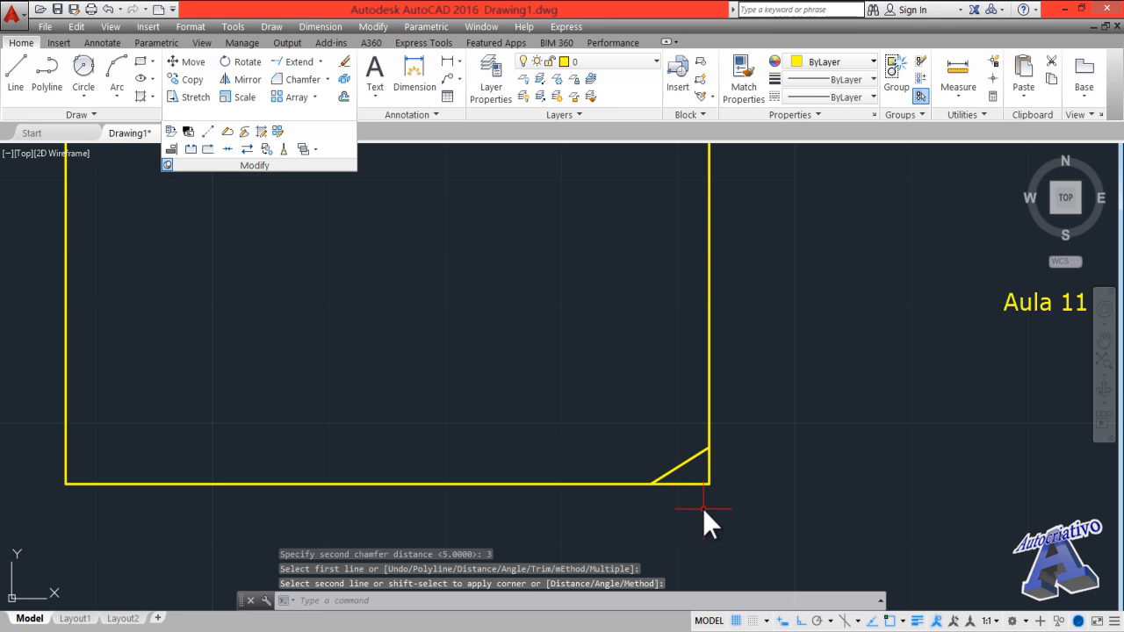
- Check the chamfer's horizontal and vertical distances from its endpoints to the rectangle's lower-right corner with the Dist command
{"action": "scroll", "coordinate": [704, 507], "scroll_direction": "up", "scroll_amount": 2}
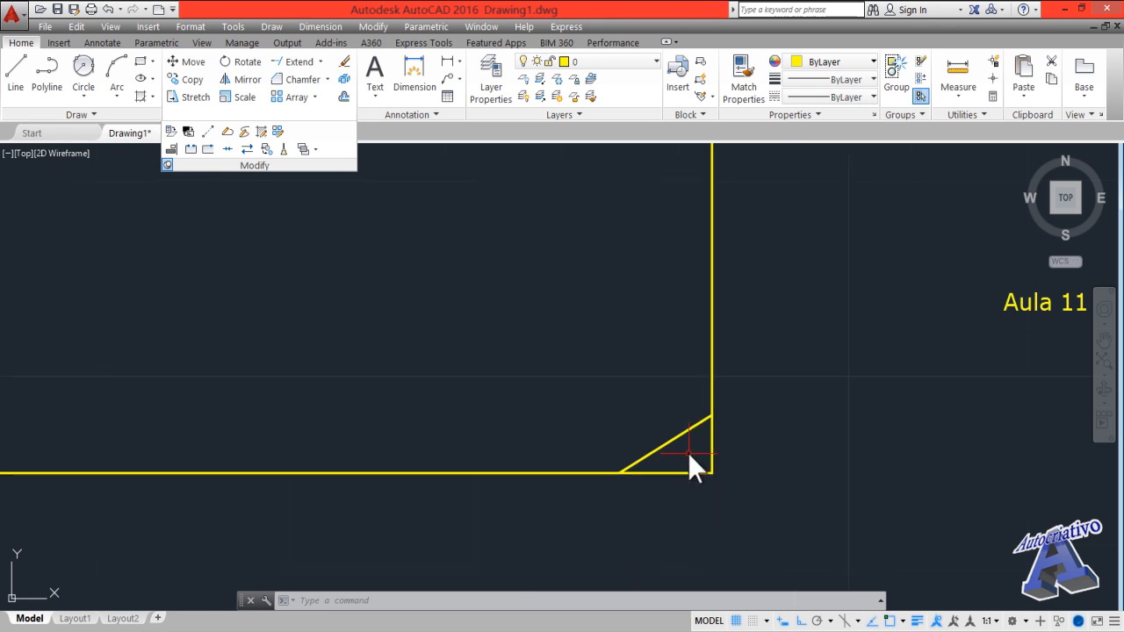
{"action": "type", "text": "dist"}
{"action": "key", "text": "Return"}
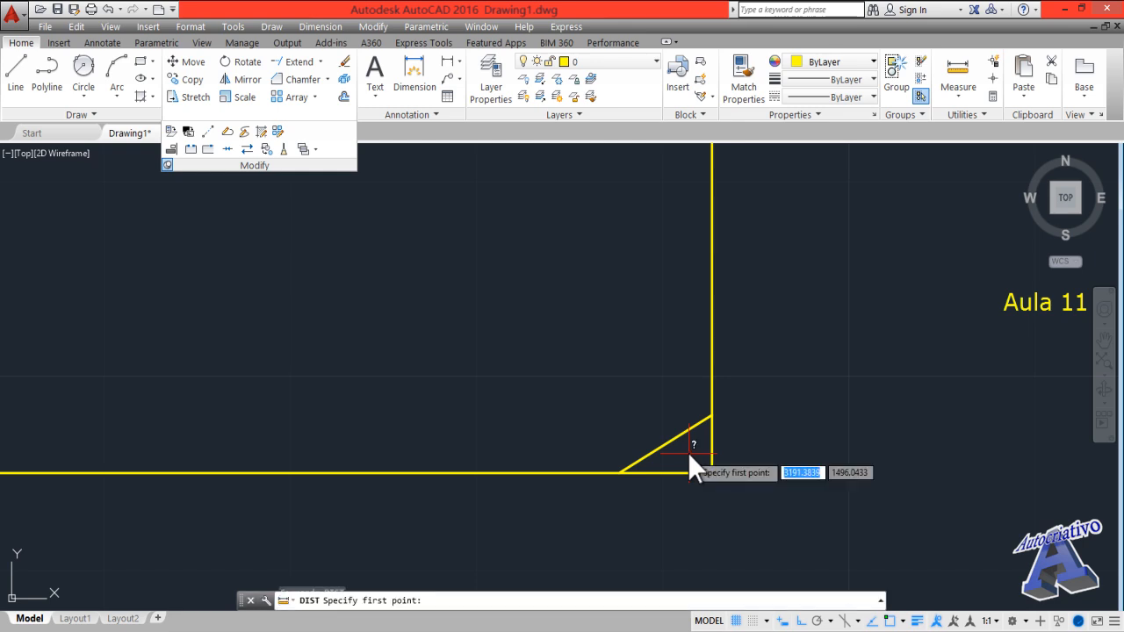
{"action": "left_click", "coordinate": [620, 472]}
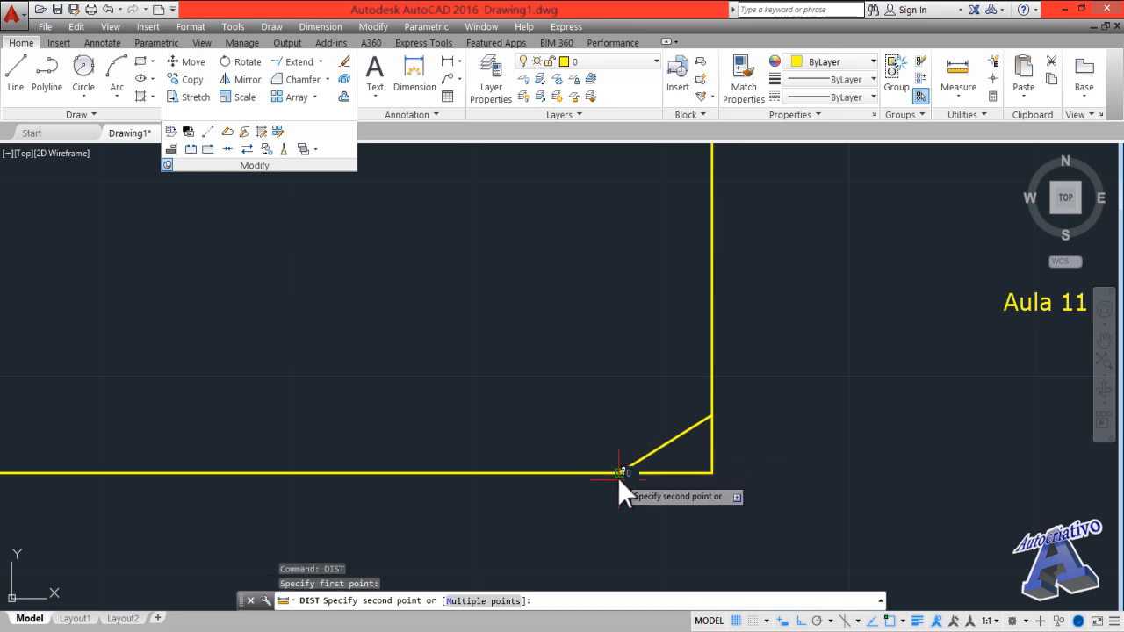
{"action": "left_click", "coordinate": [711, 472]}
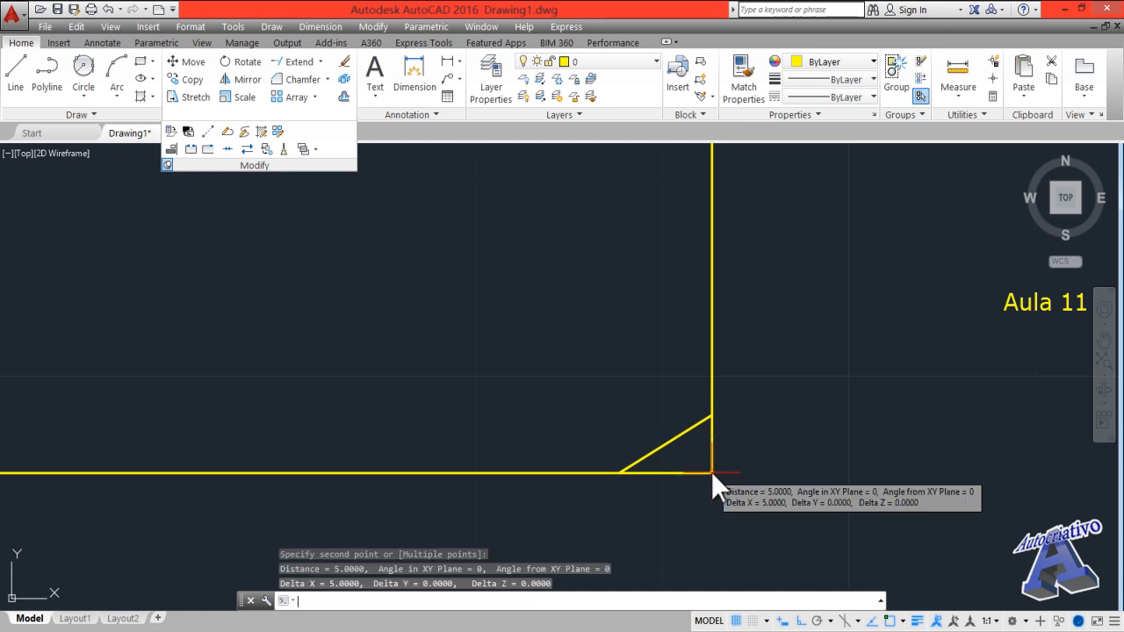
{"action": "key", "text": "Return"}
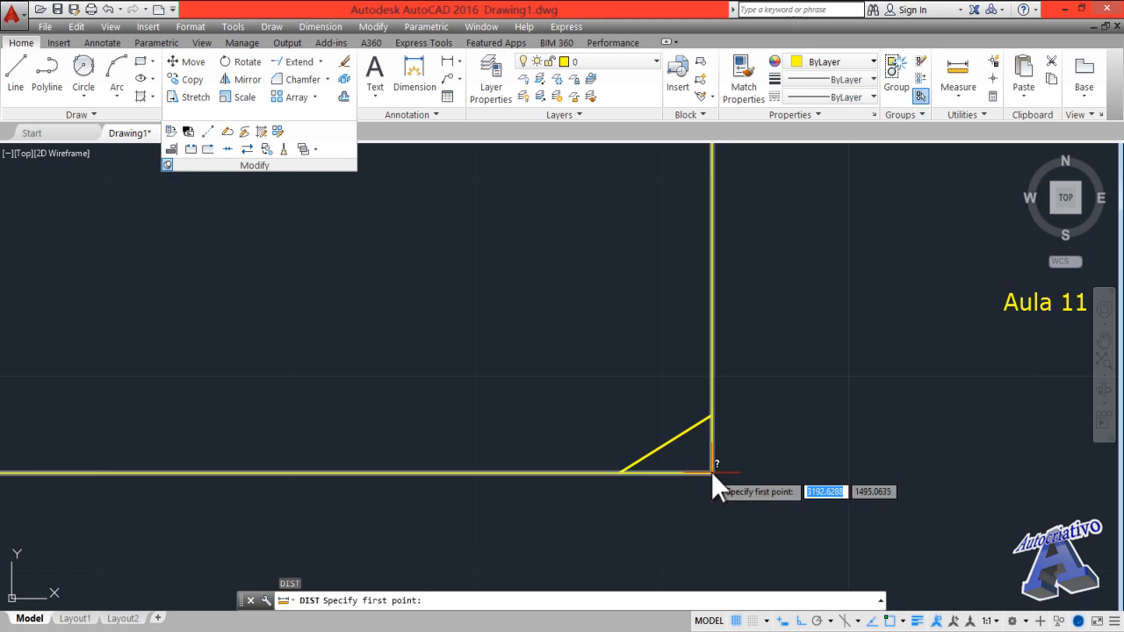
{"action": "left_click", "coordinate": [711, 415]}
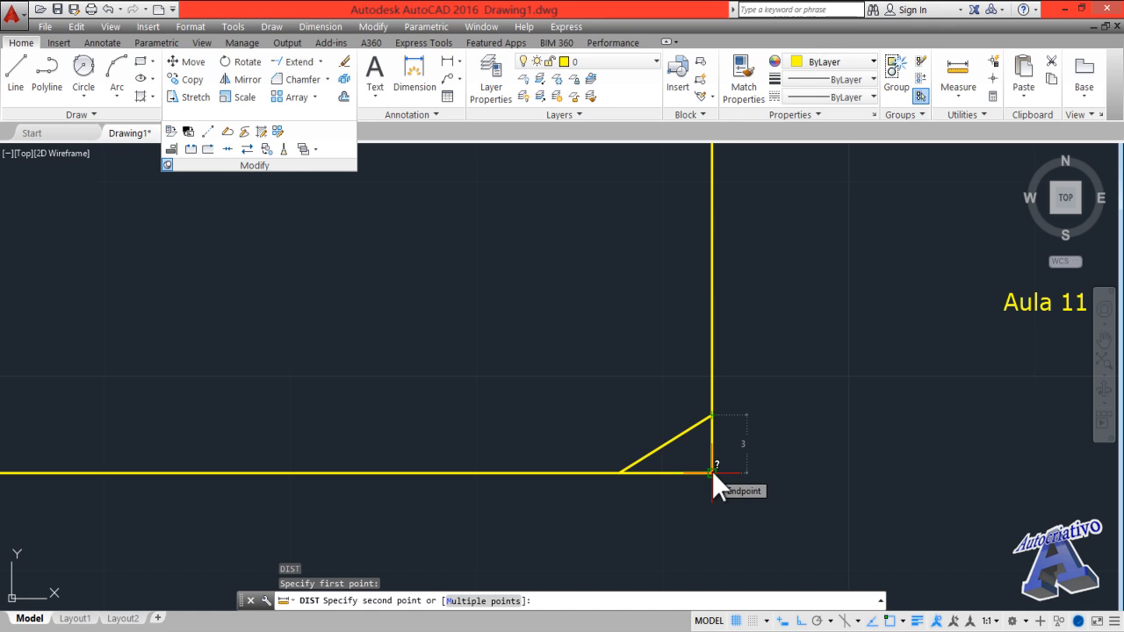
{"action": "key", "text": "Escape"}
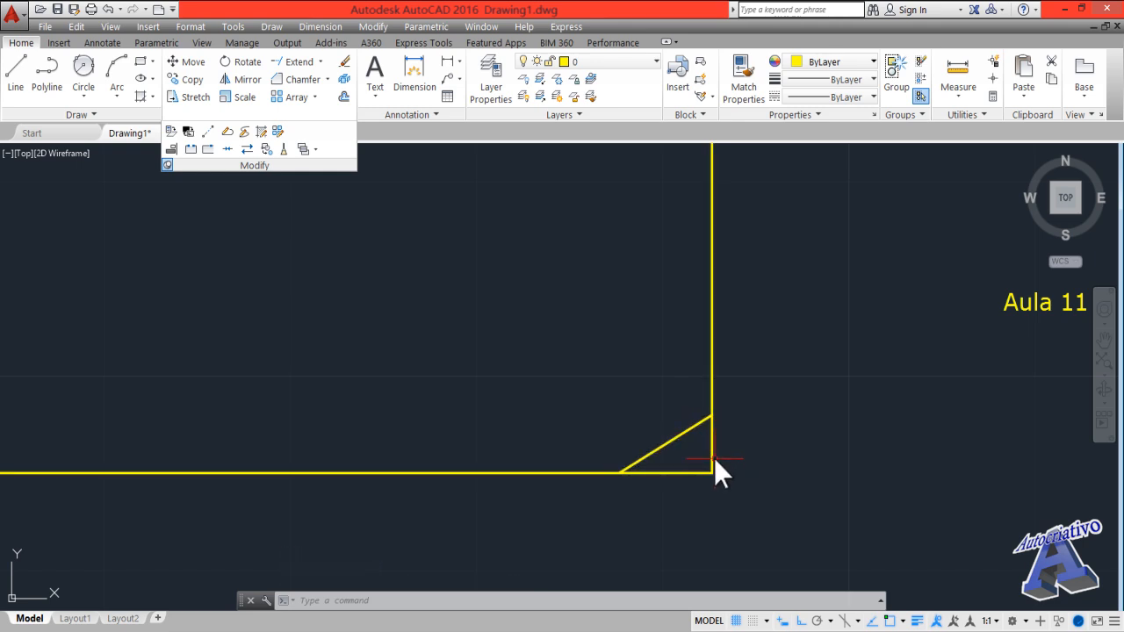
{"action": "scroll", "coordinate": [698, 469], "scroll_direction": "down", "scroll_amount": 4}
{"action": "mouse_move", "coordinate": [697, 459]}
{"action": "middle_mouse_down"}
{"action": "mouse_move", "coordinate": [605, 522]}
{"action": "mouse_move", "coordinate": [622, 551]}
{"action": "mouse_move", "coordinate": [638, 518]}
{"action": "middle_mouse_up"}
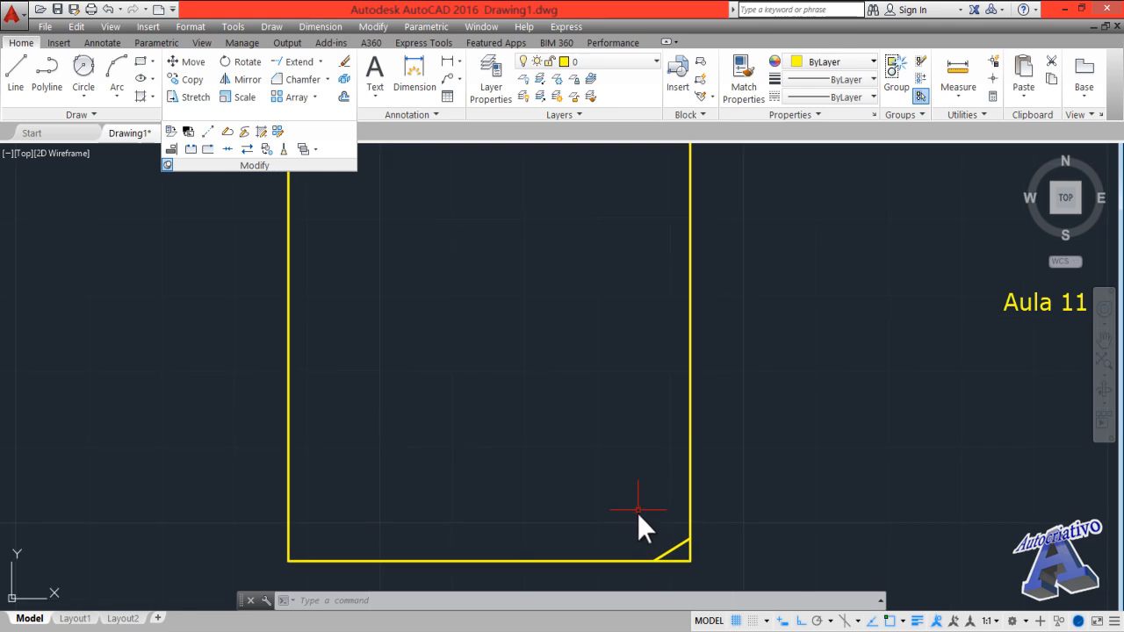
- Chamfer the rectangle's upper-right corner in Trim mode with both chamfer distances set to 10
{"action": "left_click", "coordinate": [307, 80]}
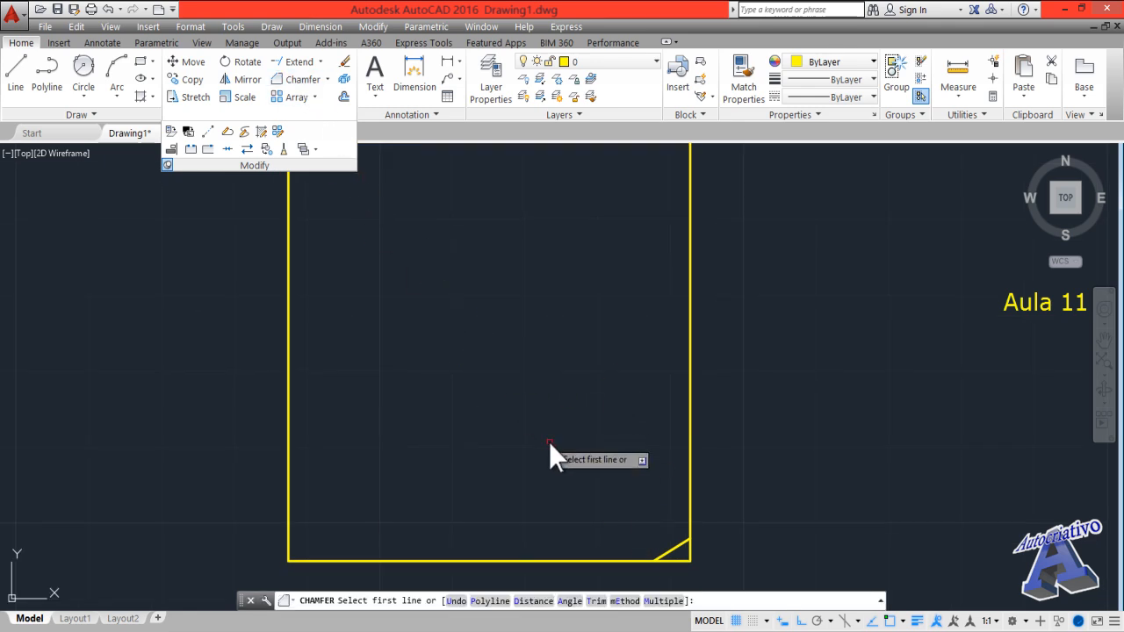
{"action": "left_click", "coordinate": [596, 601]}
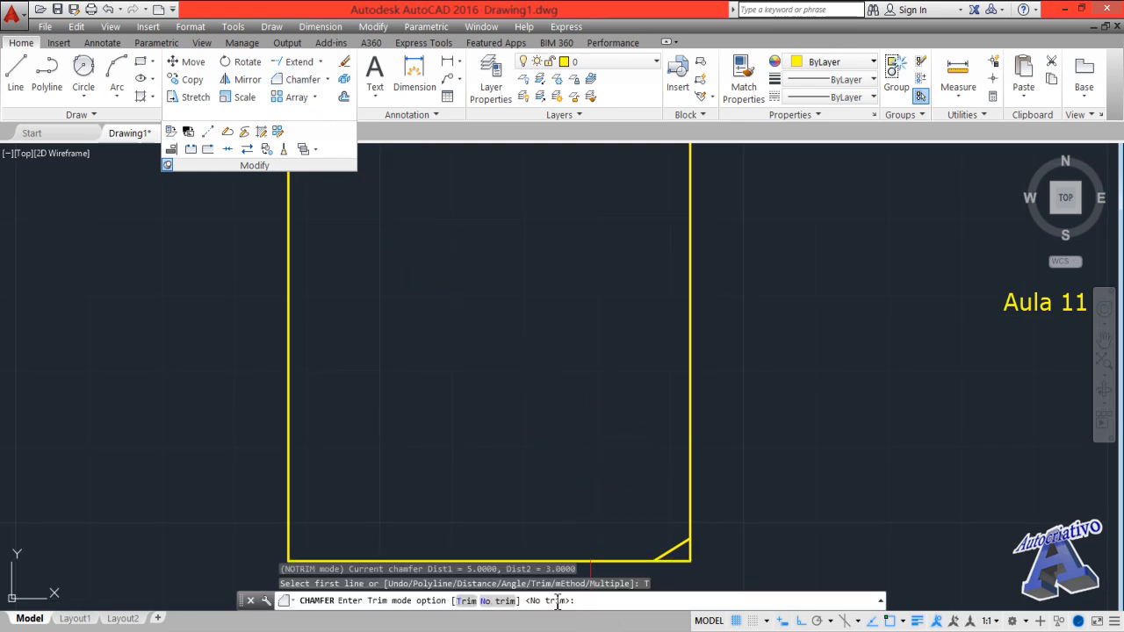
{"action": "left_click", "coordinate": [466, 601]}
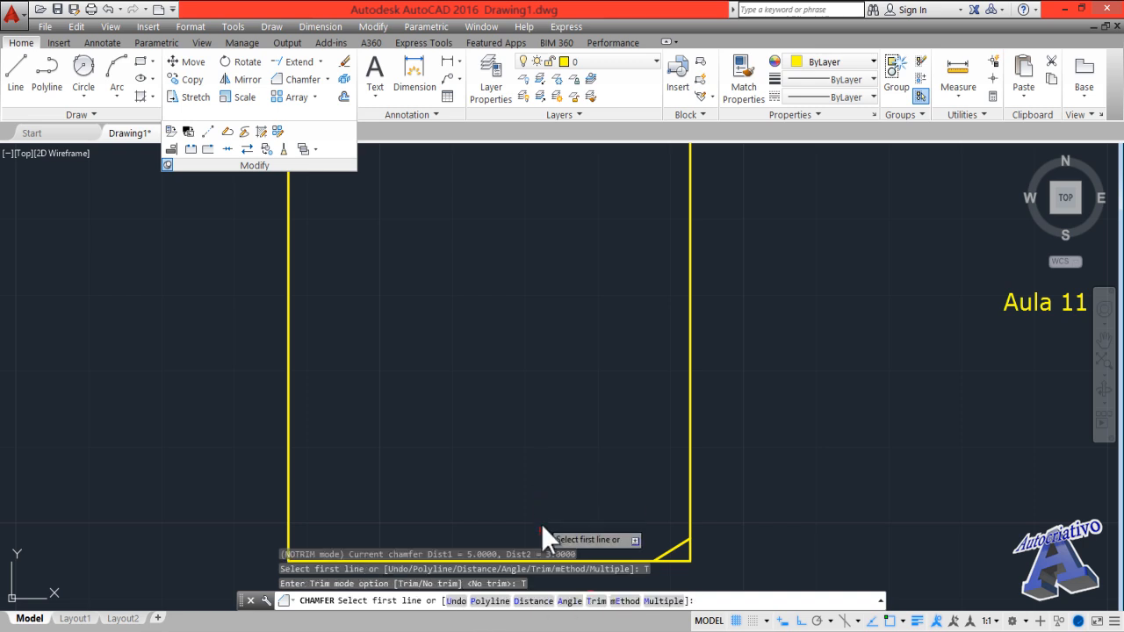
{"action": "left_click", "coordinate": [536, 601]}
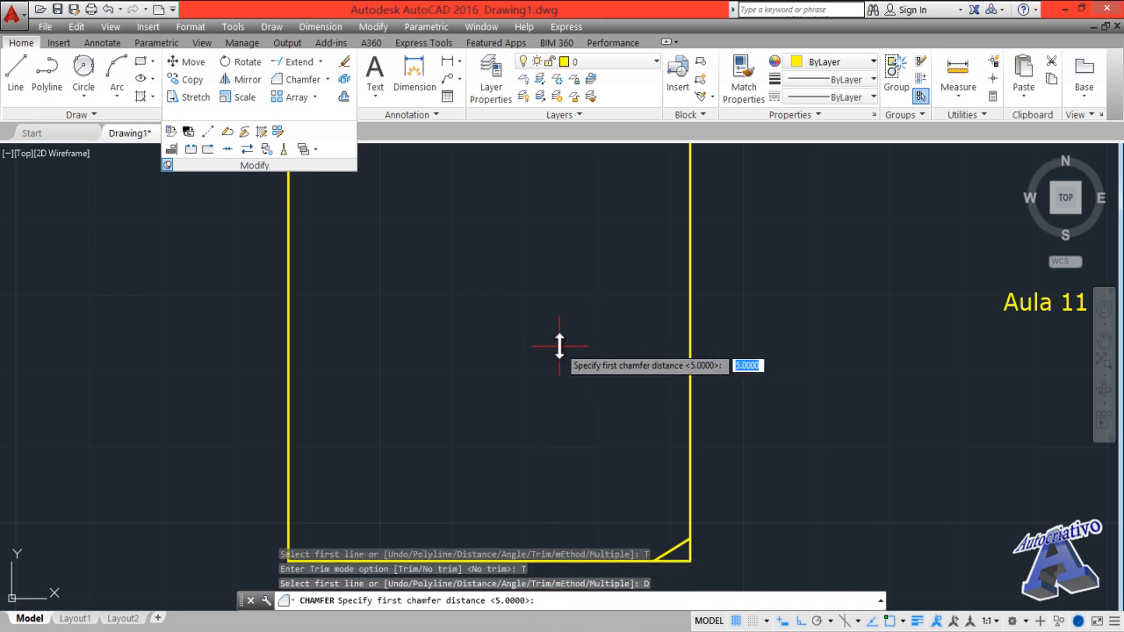
{"action": "key", "text": "Return"}
{"action": "type", "text": "1"}
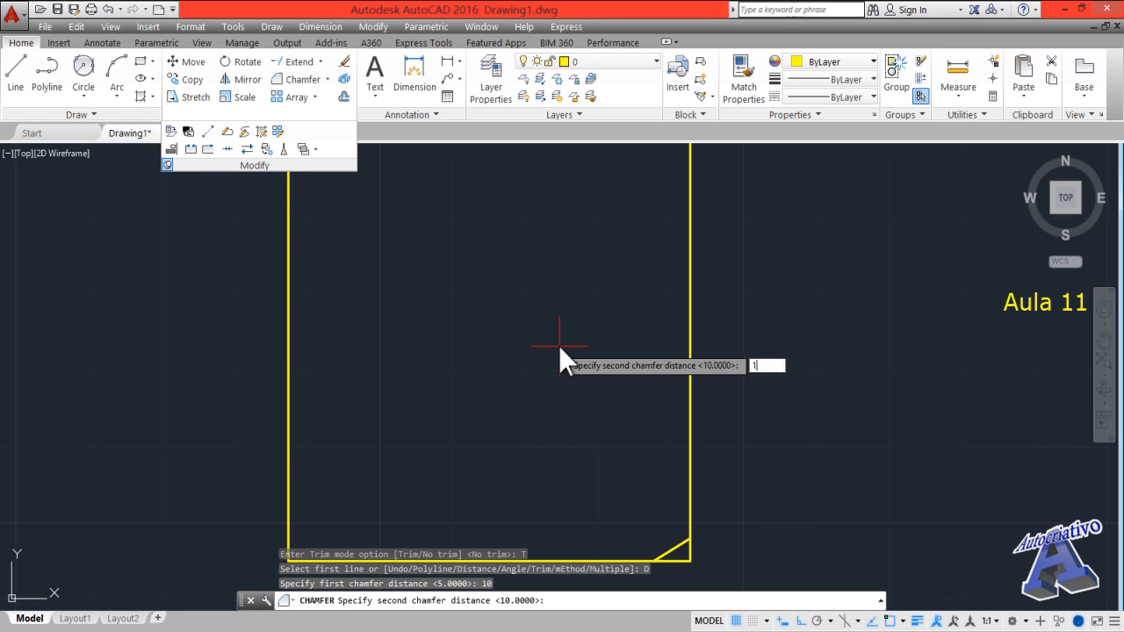
{"action": "type", "text": "0"}
{"action": "key", "text": "Return"}
{"action": "middle_click_drag", "start_coordinate": [584, 300], "coordinate": [560, 462]}
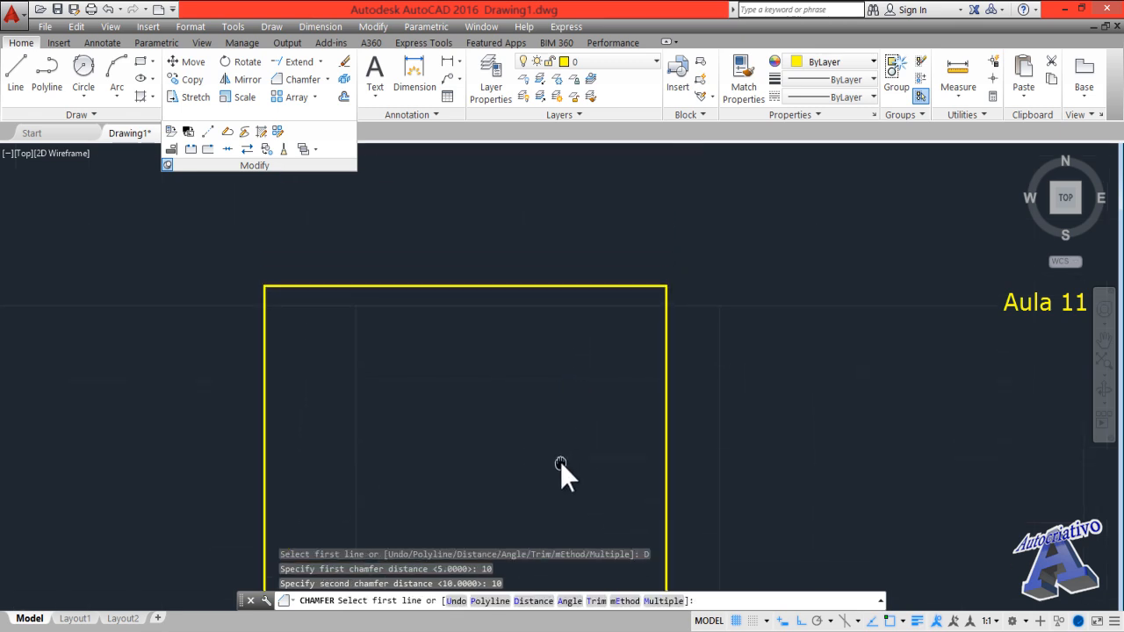
{"action": "left_click", "coordinate": [630, 282]}
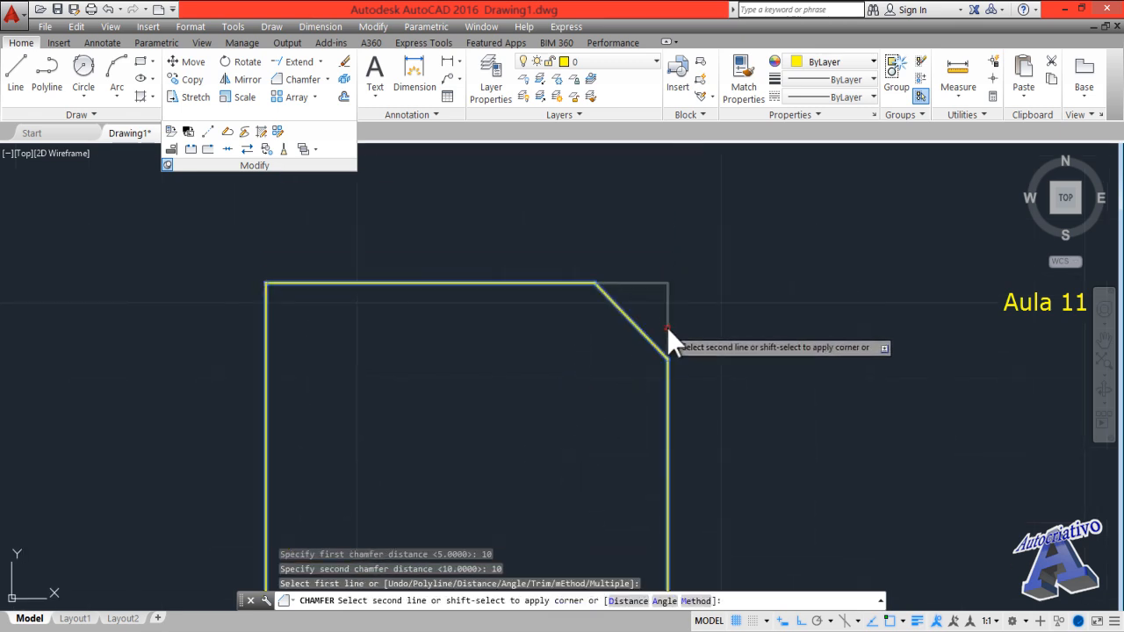
{"action": "left_click", "coordinate": [666, 327]}
- Add linear dimensions for the horizontal and vertical legs of the upper-right chamfer, placed above and beside the corner
{"action": "scroll", "coordinate": [653, 409], "scroll_direction": "up", "scroll_amount": 2}
{"action": "middle_click_drag", "start_coordinate": [652, 409], "coordinate": [617, 474]}
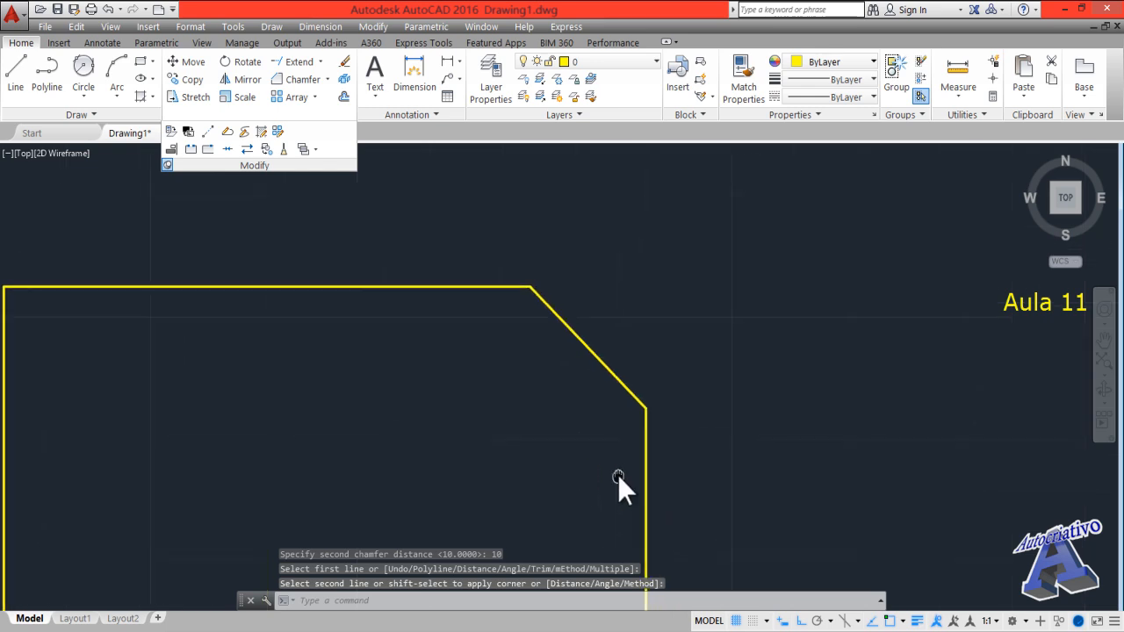
{"action": "left_click", "coordinate": [447, 63]}
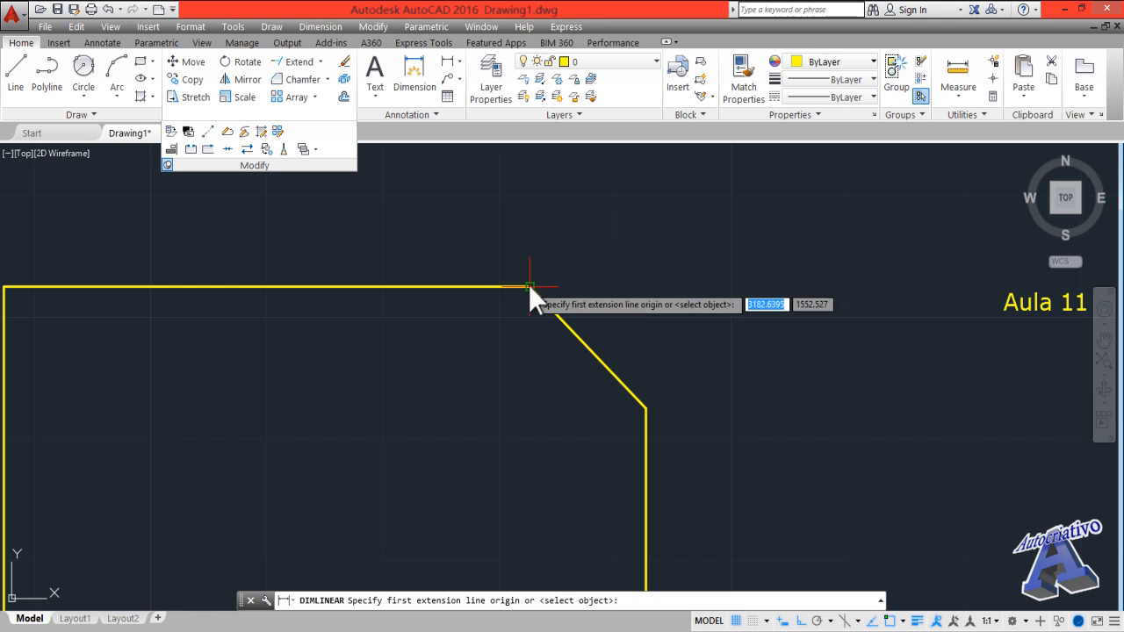
{"action": "left_click", "coordinate": [528, 286]}
{"action": "left_click", "coordinate": [646, 407]}
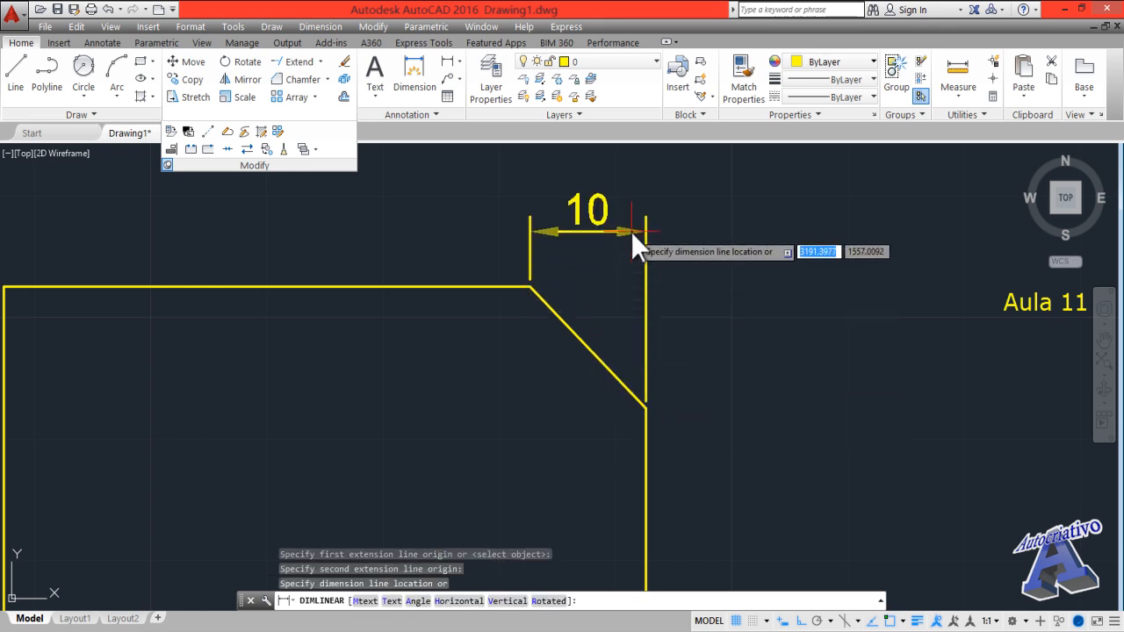
{"action": "left_click", "coordinate": [634, 193]}
{"action": "key", "text": "Return"}
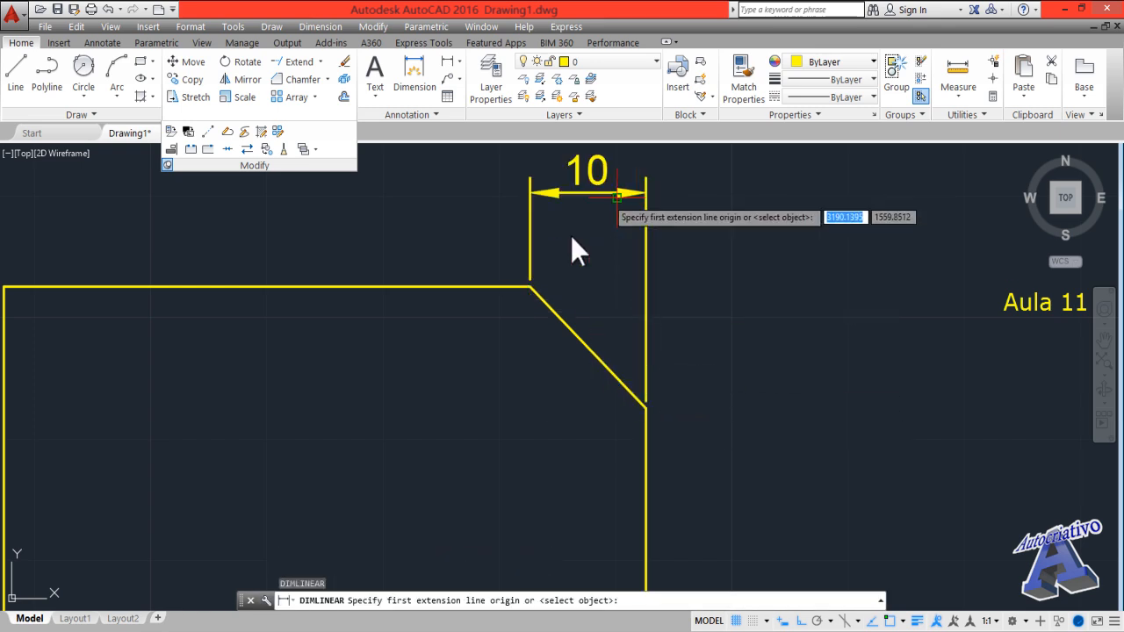
{"action": "left_click", "coordinate": [529, 286]}
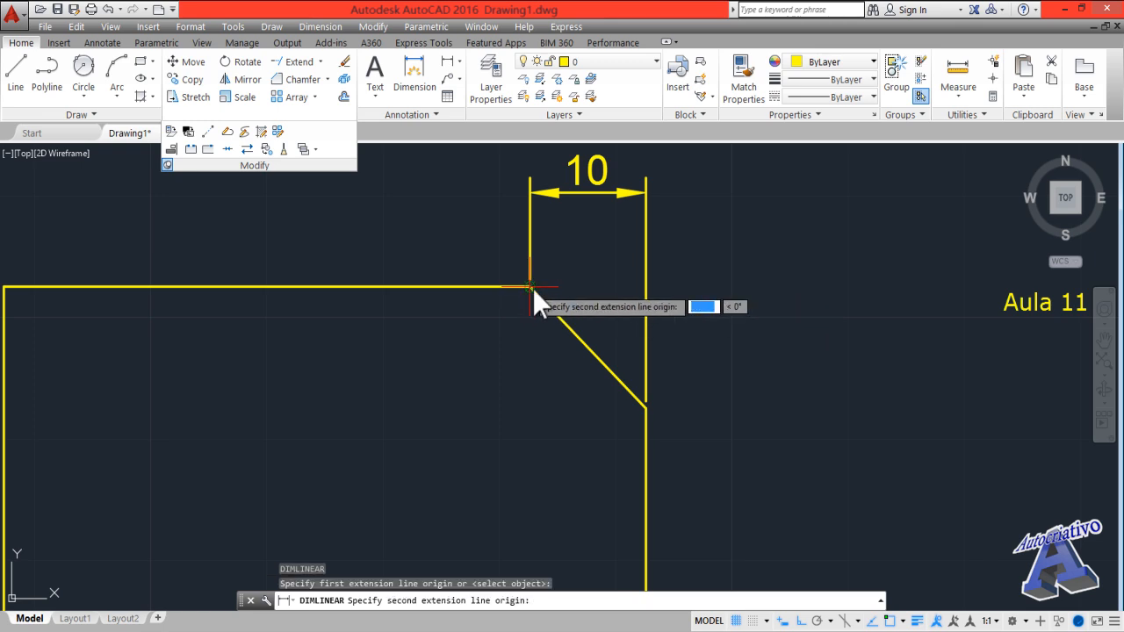
{"action": "left_click", "coordinate": [647, 407]}
{"action": "left_click", "coordinate": [764, 379]}
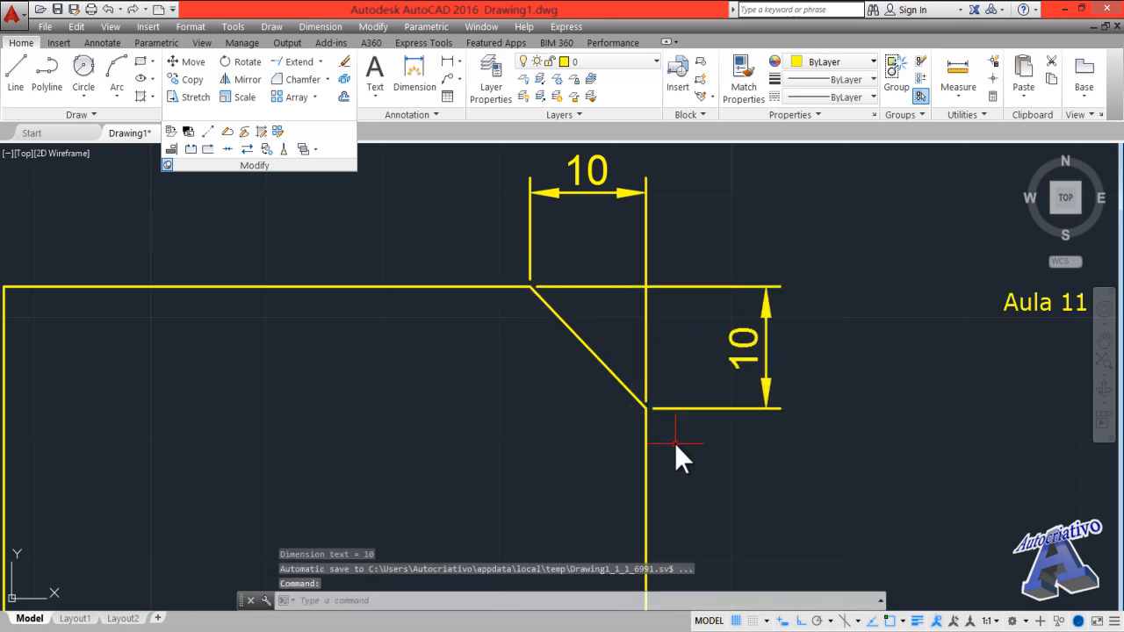
- Chamfer the lower-left corner by angle, picking the length from the corner to the bottom edge's midpoint and setting a 30° angle
{"action": "scroll", "coordinate": [405, 314], "scroll_direction": "down", "scroll_amount": 2}
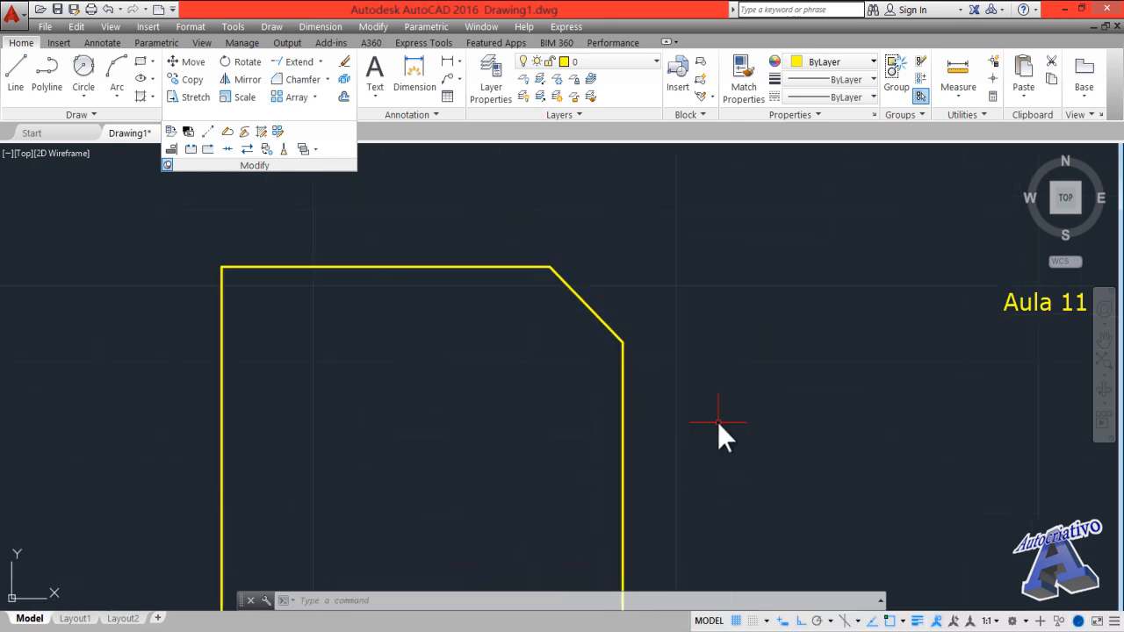
{"action": "middle_click_drag", "start_coordinate": [644, 410], "coordinate": [635, 427]}
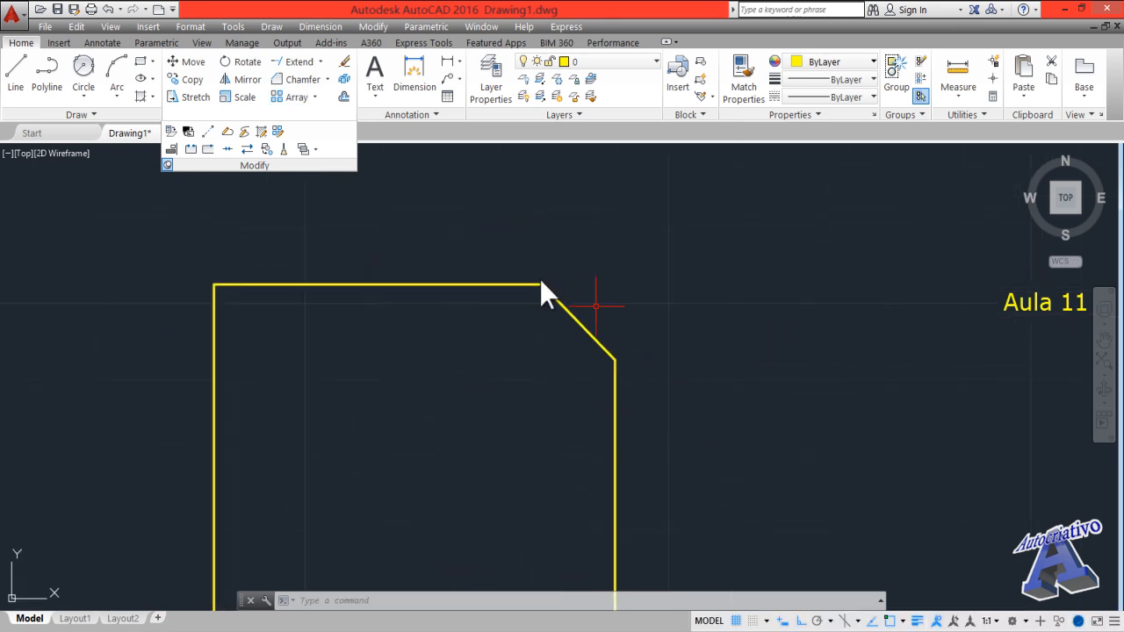
{"action": "left_click", "coordinate": [306, 80]}
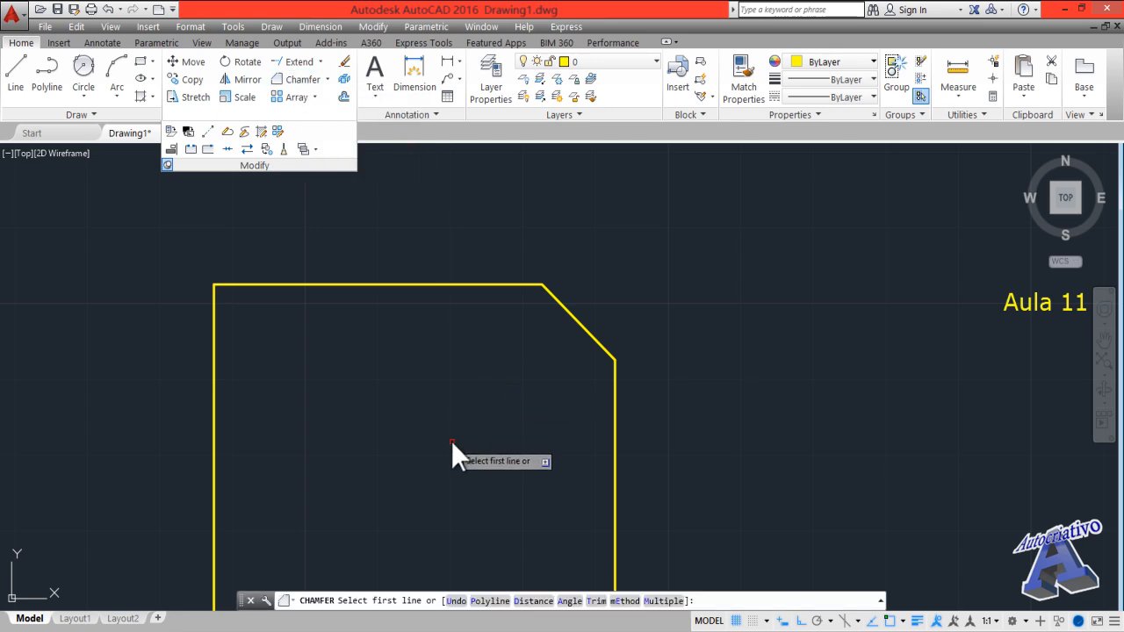
{"action": "middle_click_drag", "start_coordinate": [454, 451], "coordinate": [488, 372]}
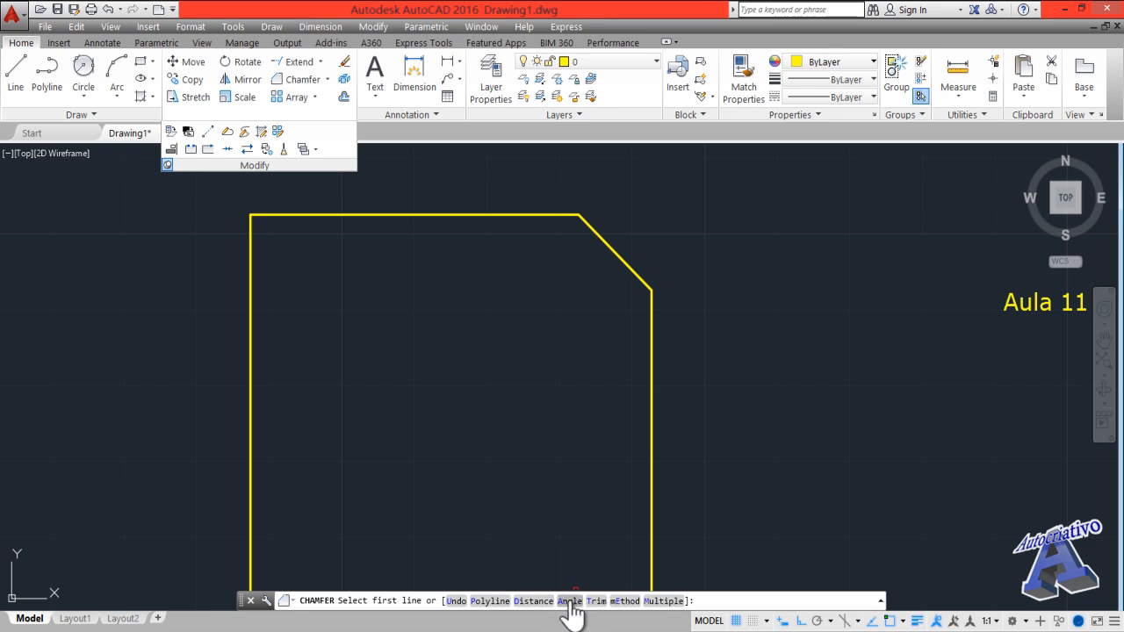
{"action": "left_click", "coordinate": [568, 602]}
{"action": "mouse_move", "coordinate": [431, 479]}
{"action": "middle_mouse_down"}
{"action": "mouse_move", "coordinate": [539, 325]}
{"action": "mouse_move", "coordinate": [559, 325]}
{"action": "middle_mouse_up"}
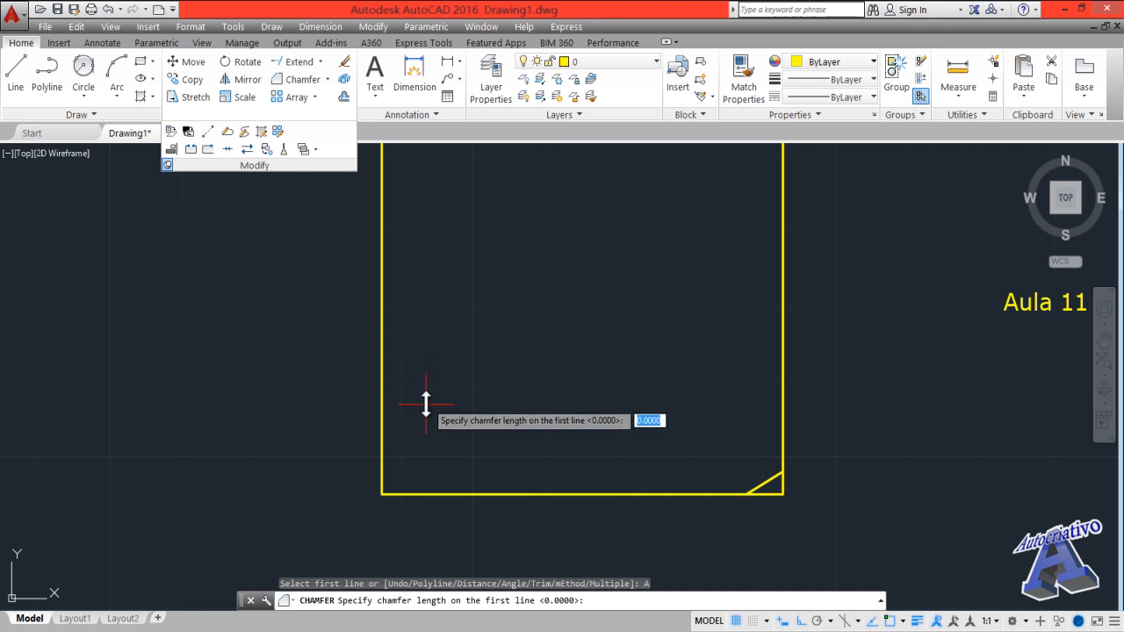
{"action": "left_click", "coordinate": [382, 494]}
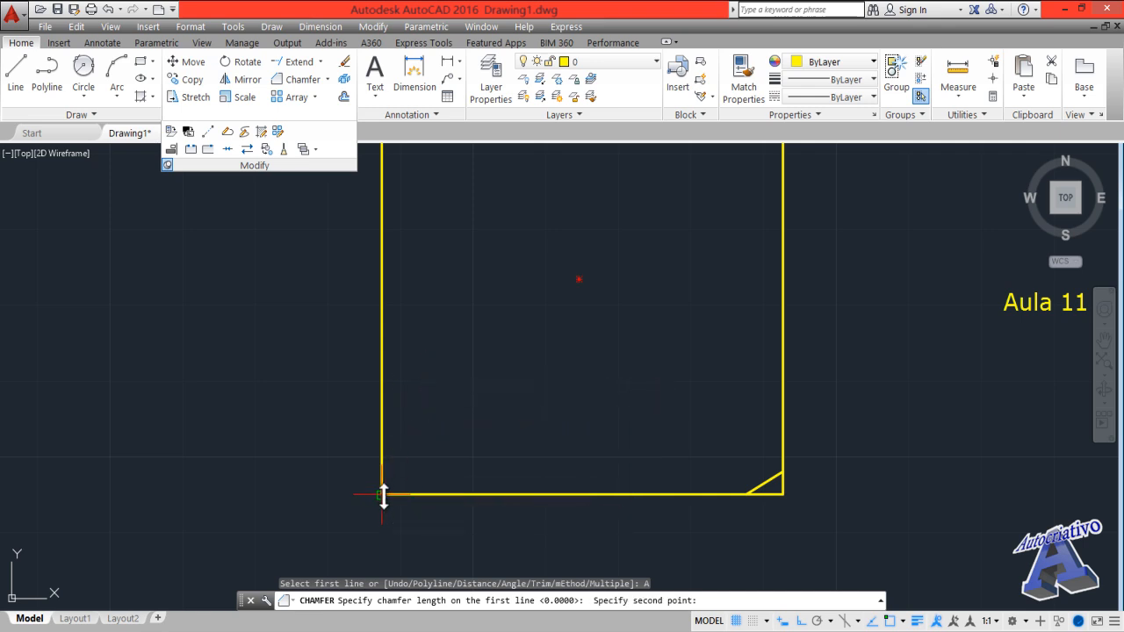
{"action": "left_click", "coordinate": [581, 494]}
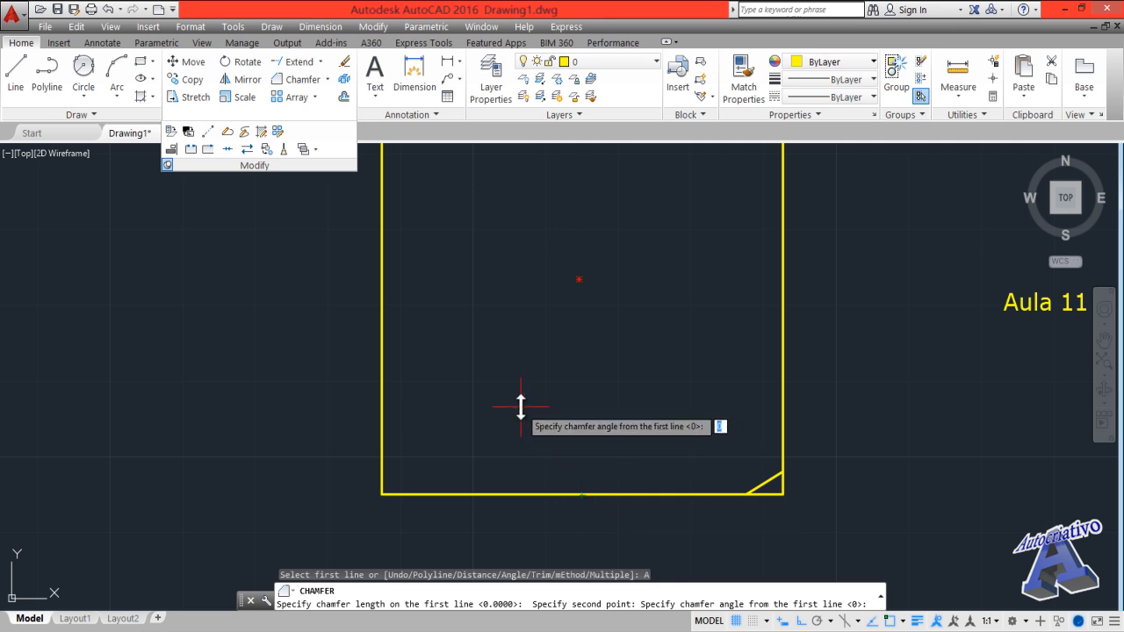
{"action": "type", "text": "30"}
{"action": "key", "text": "Return"}
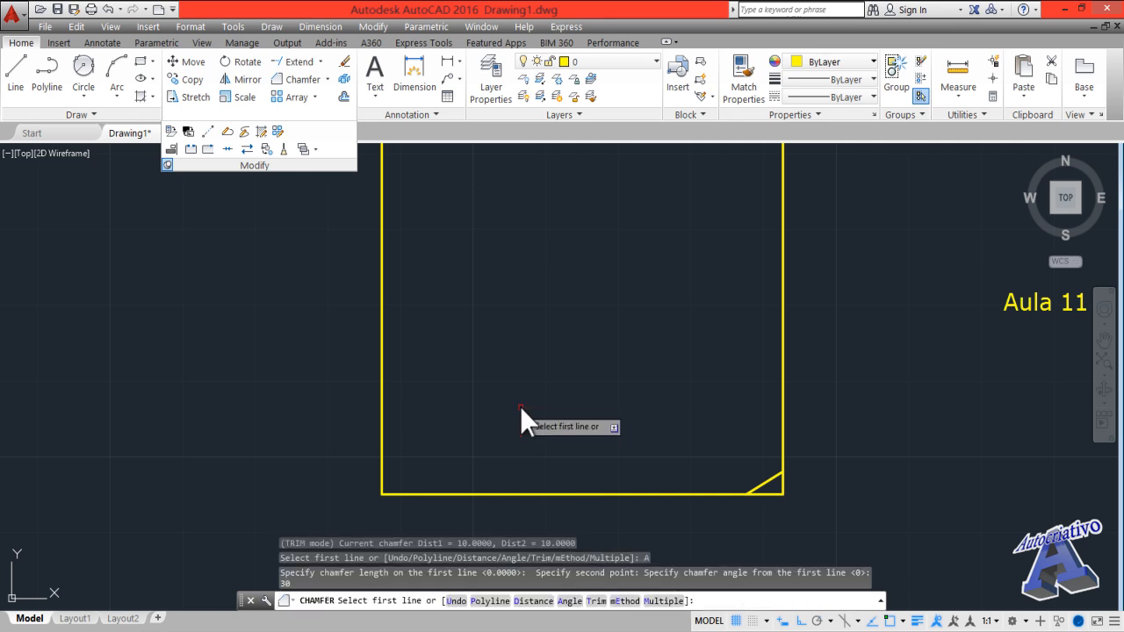
{"action": "left_click", "coordinate": [423, 493]}
{"action": "left_click", "coordinate": [381, 438]}
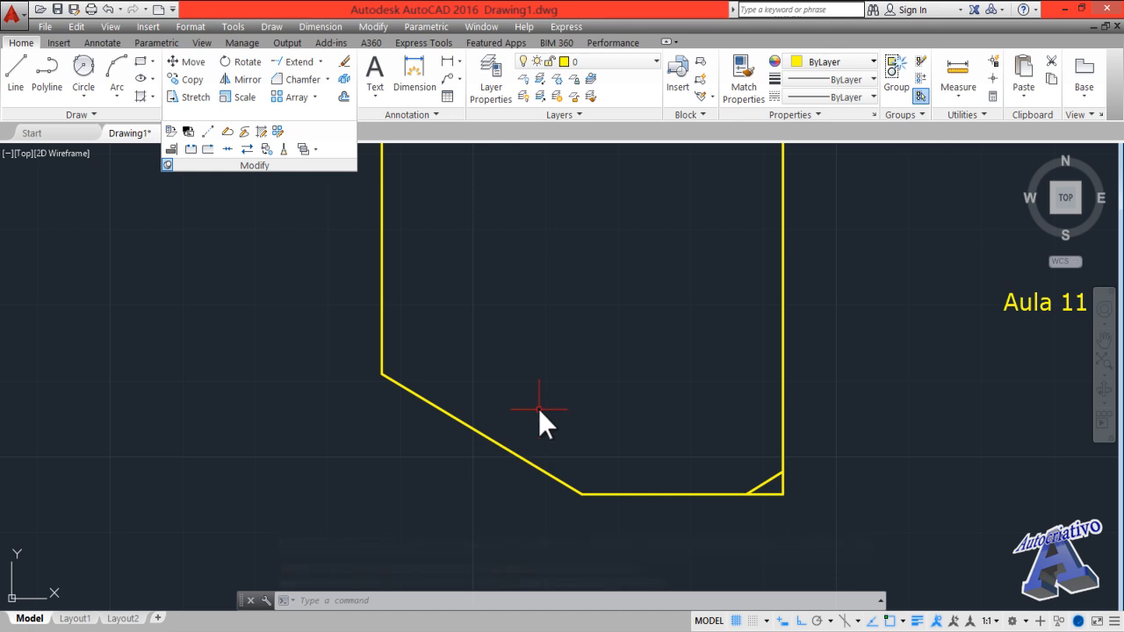
- Draw a horizontal reference line about 12.7 long, leftward from the lower end of the angled chamfer
{"action": "type", "text": "l"}
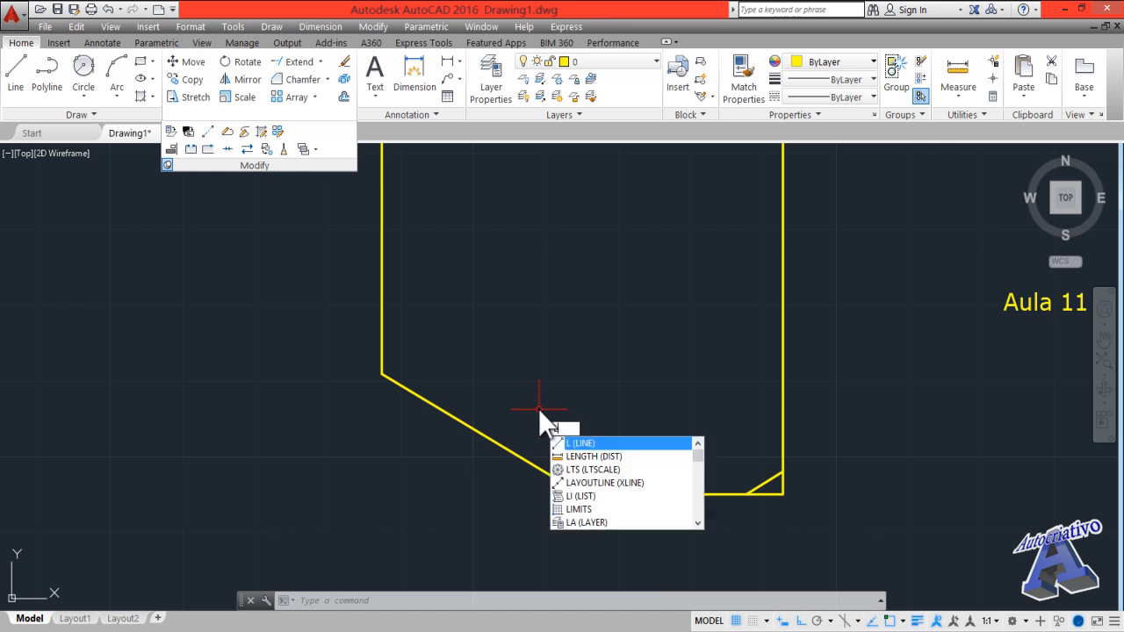
{"action": "key", "text": "Return"}
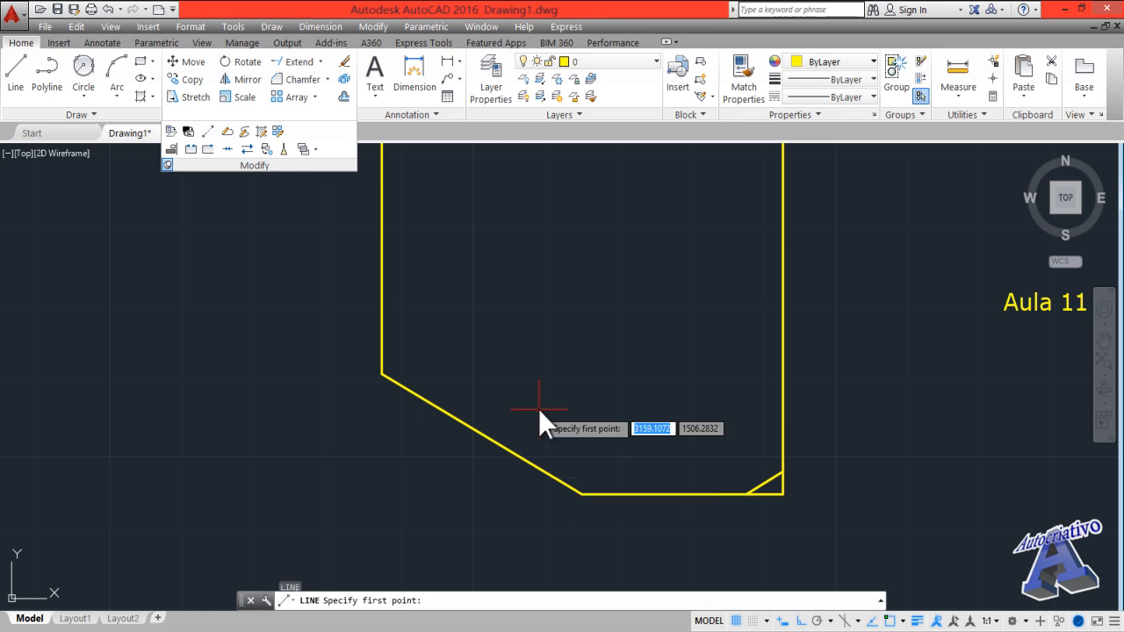
{"action": "left_click", "coordinate": [578, 495]}
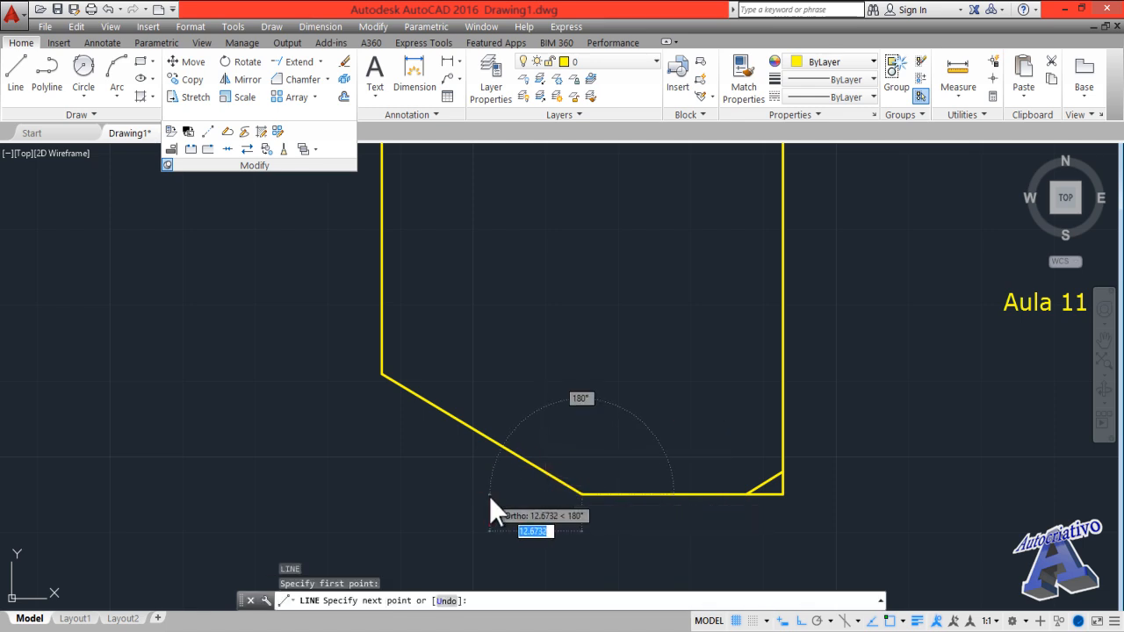
{"action": "left_click", "coordinate": [489, 496]}
{"action": "key", "text": "Return"}
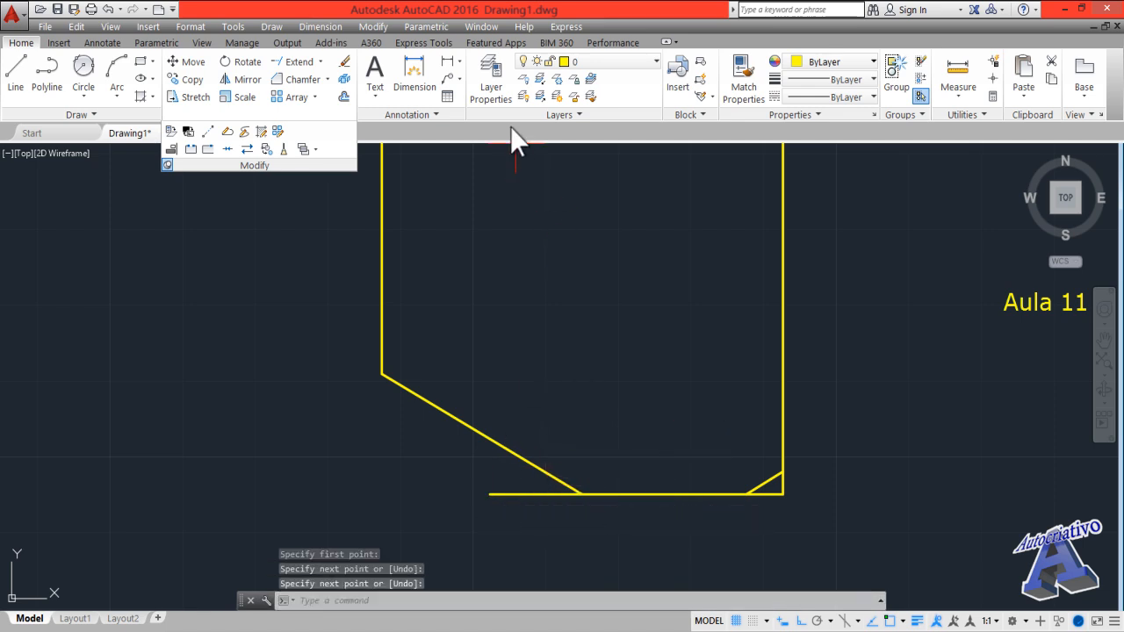
- Add an angular dimension between the sloping chamfer edge and the horizontal reference line, placed outside the shape
{"action": "left_click", "coordinate": [462, 61]}
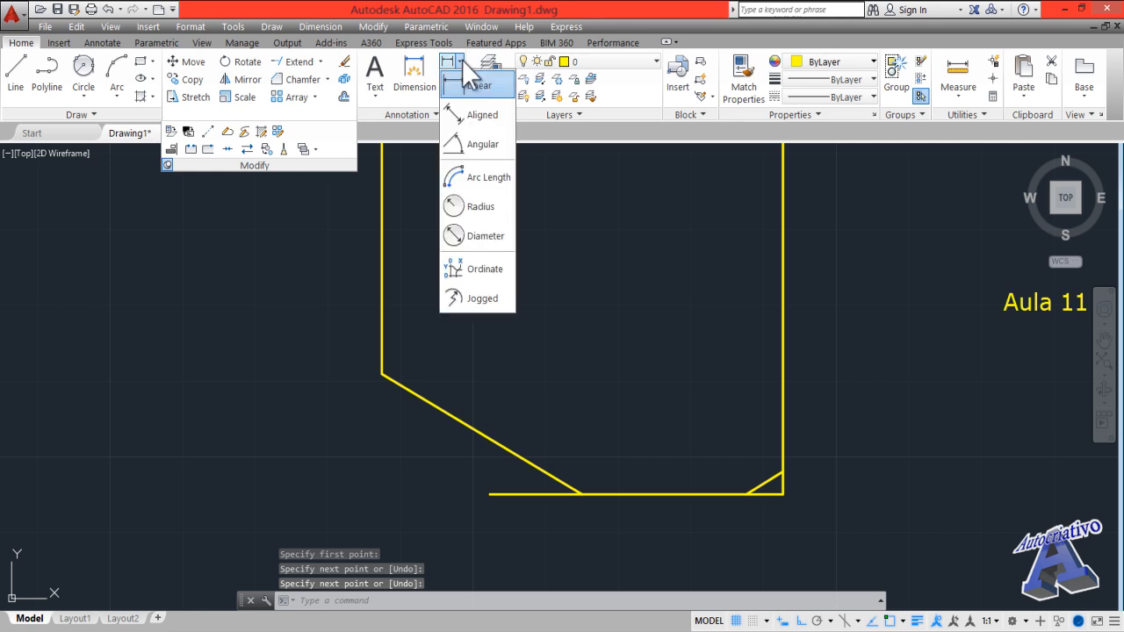
{"action": "left_click", "coordinate": [481, 144]}
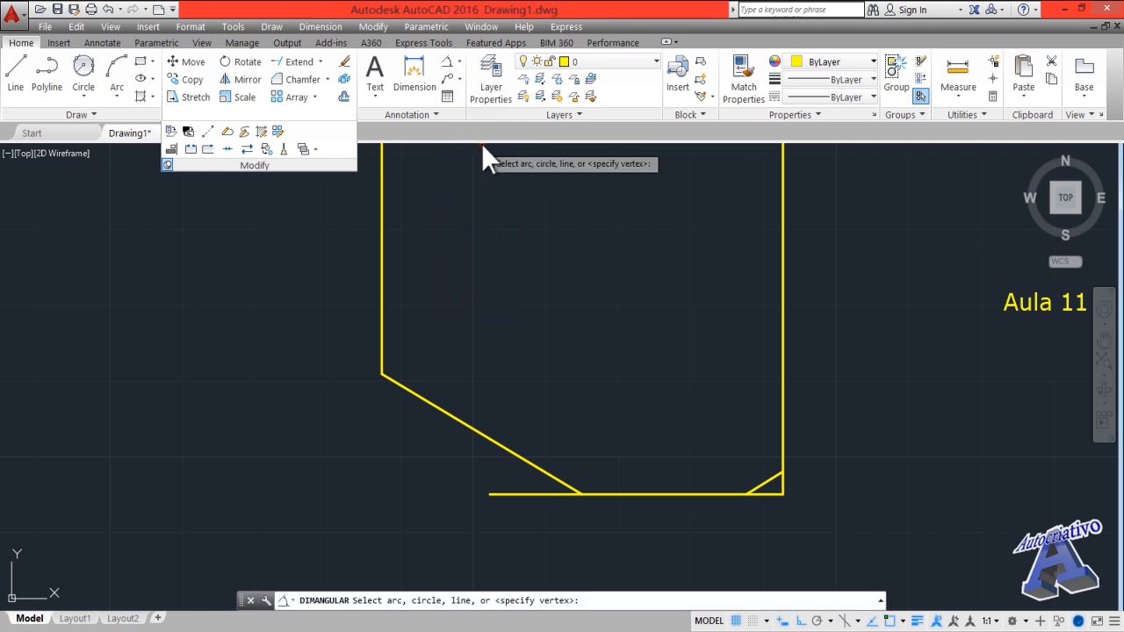
{"action": "left_click", "coordinate": [521, 456]}
{"action": "left_click", "coordinate": [512, 493]}
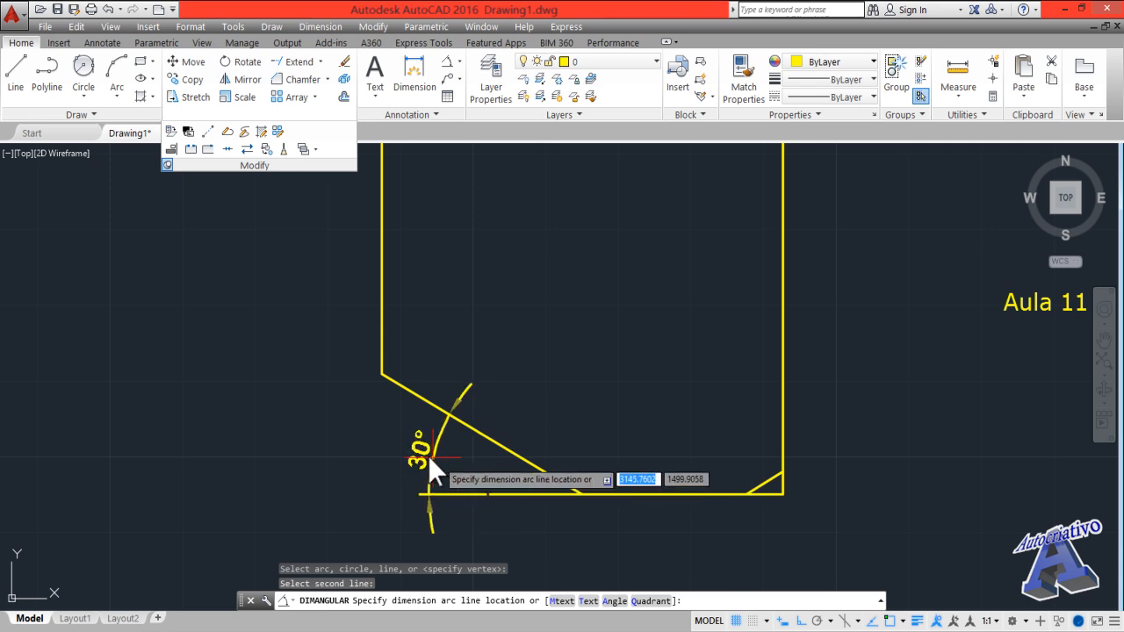
{"action": "left_click", "coordinate": [307, 434]}
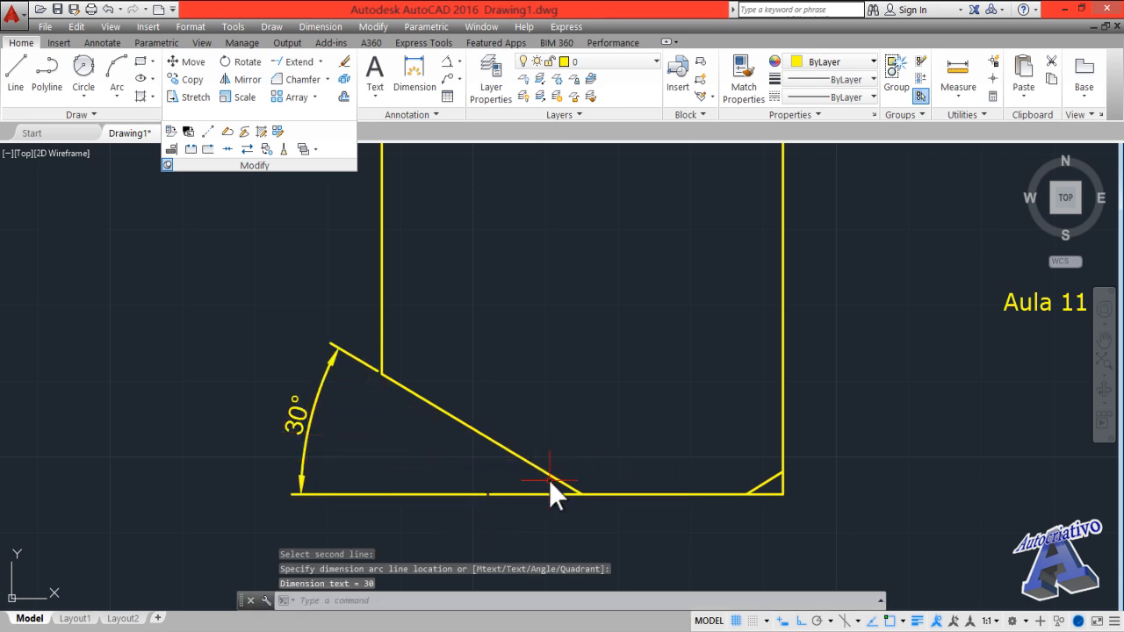
- Erase the chamfered rectangle together with the reference line and the angular dimension
{"action": "scroll", "coordinate": [550, 396], "scroll_direction": "down", "scroll_amount": 3}
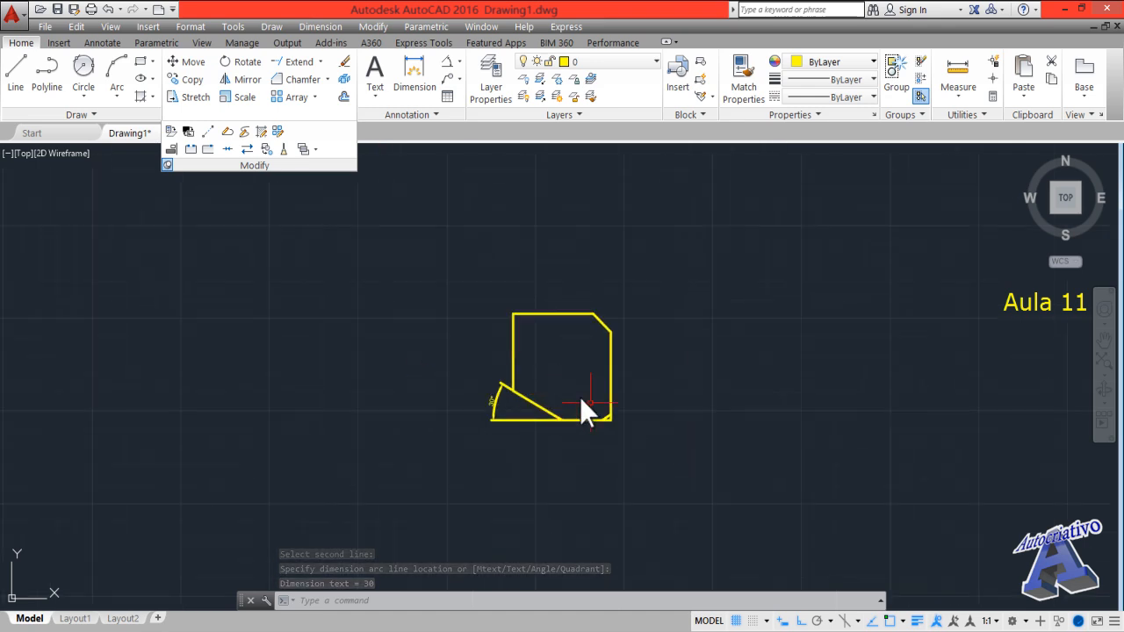
{"action": "left_click", "coordinate": [700, 441]}
{"action": "left_click", "coordinate": [472, 268]}
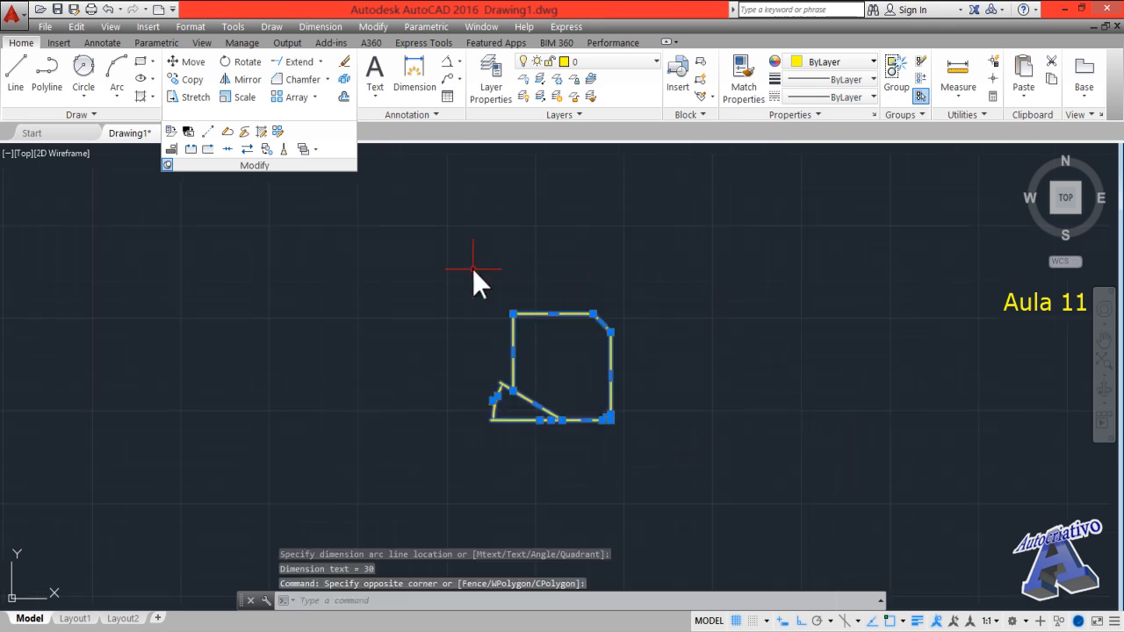
{"action": "key", "text": "Delete"}
- With Ortho turned off, draw a freehand wave-shaped spline rising to one crest, dipping into a trough and ending on an upward slope
{"action": "left_click", "coordinate": [327, 79]}
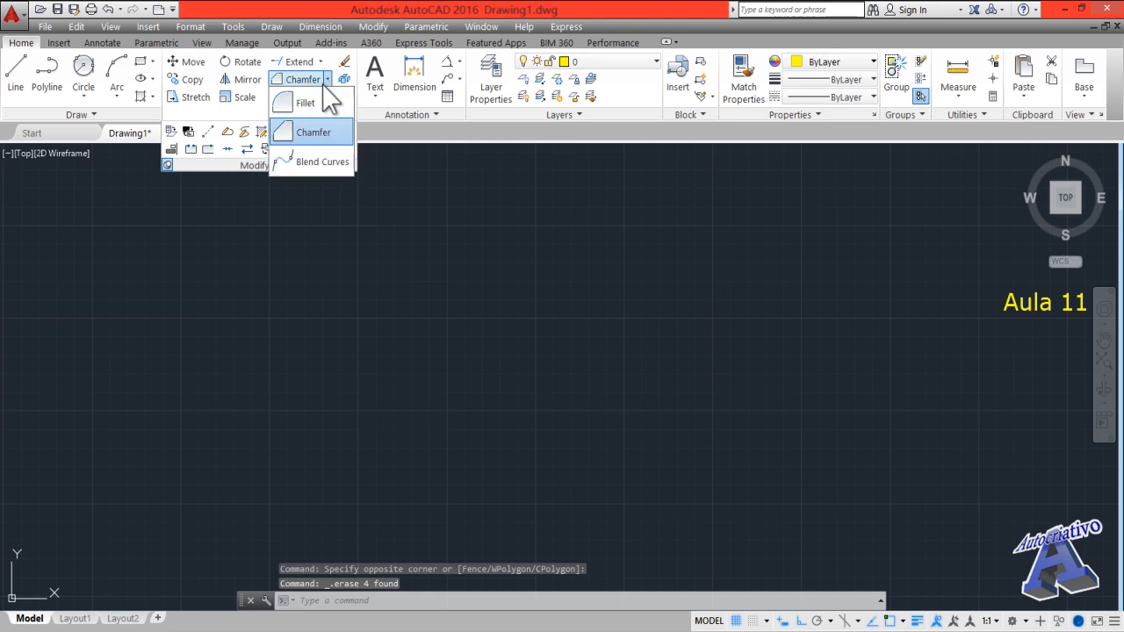
{"action": "left_click", "coordinate": [315, 162]}
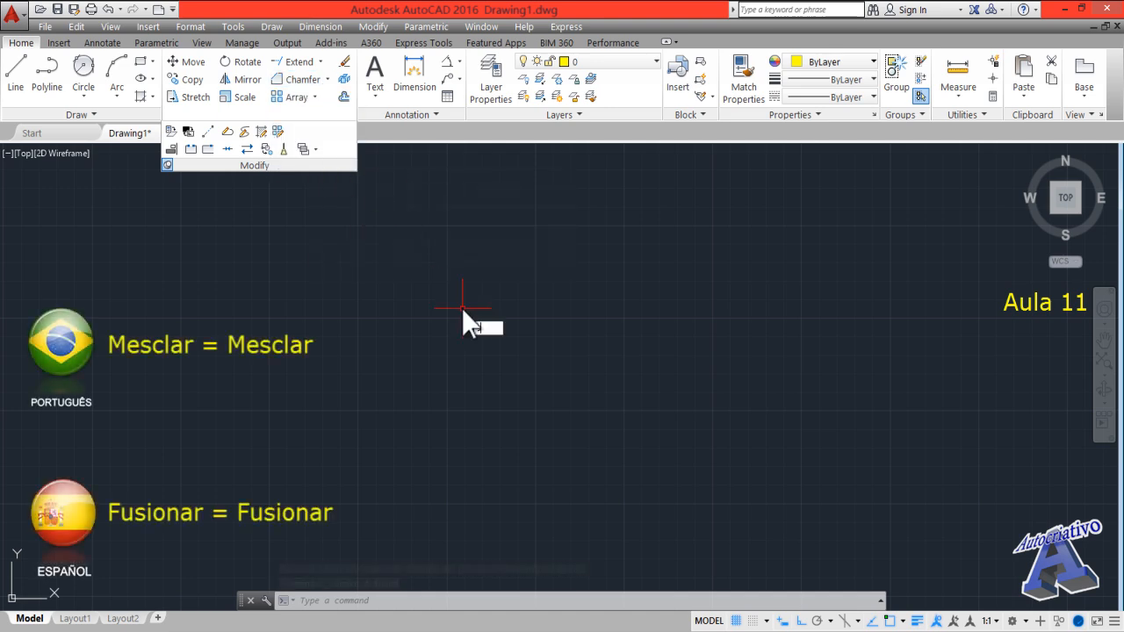
{"action": "type", "text": "spl"}
{"action": "key", "text": "Return"}
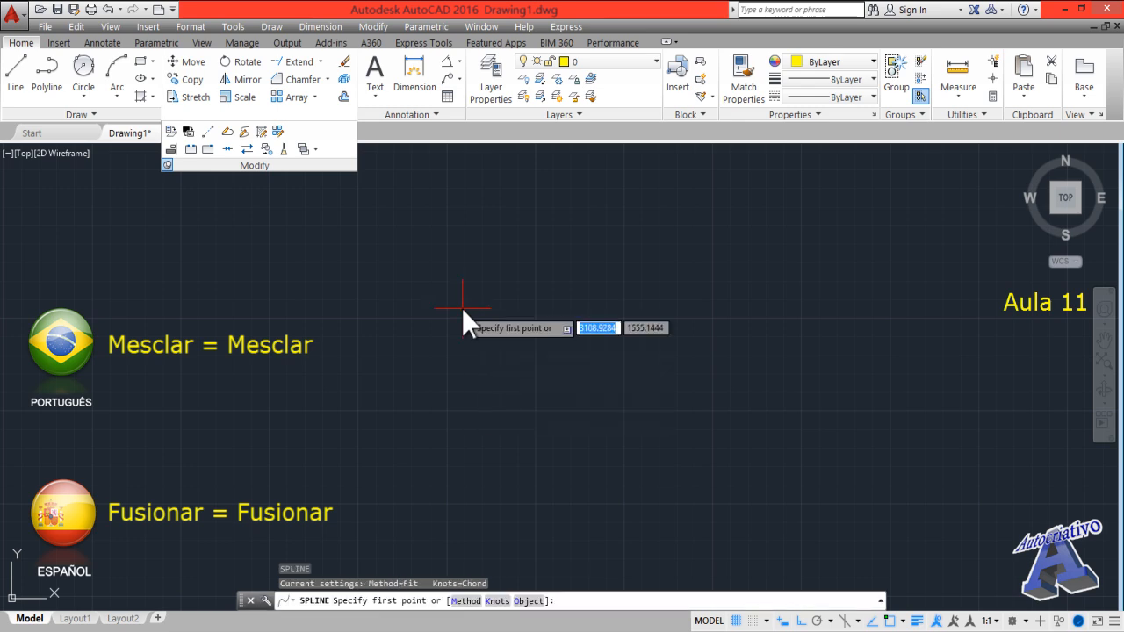
{"action": "left_click", "coordinate": [310, 439]}
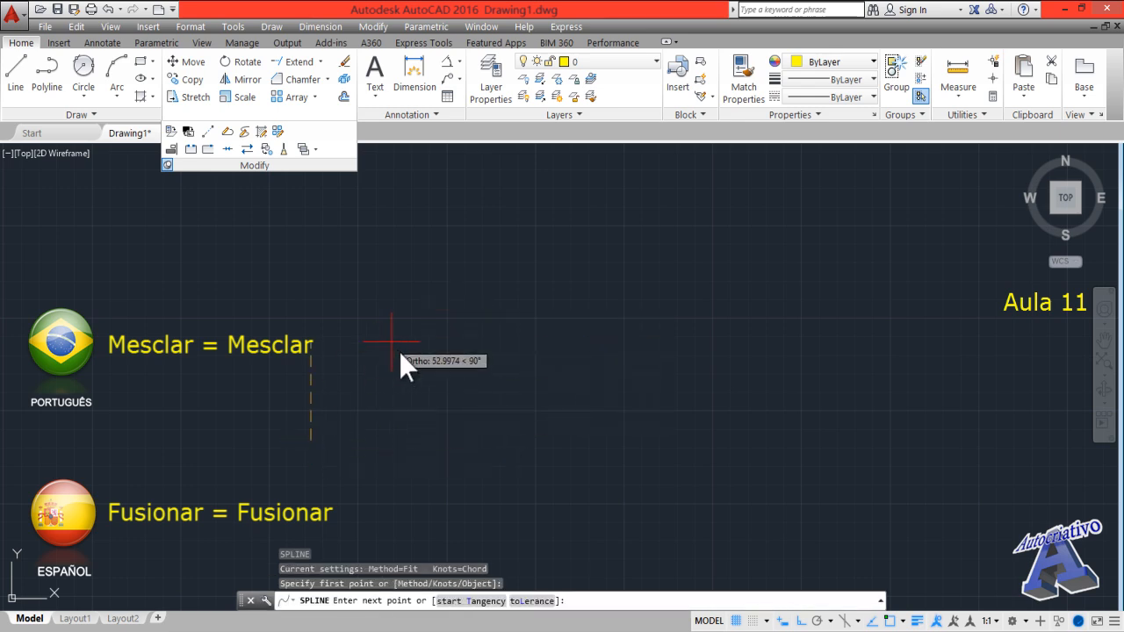
{"action": "key", "text": "F8"}
{"action": "left_click", "coordinate": [413, 373]}
{"action": "left_click", "coordinate": [527, 279]}
{"action": "left_click", "coordinate": [578, 391]}
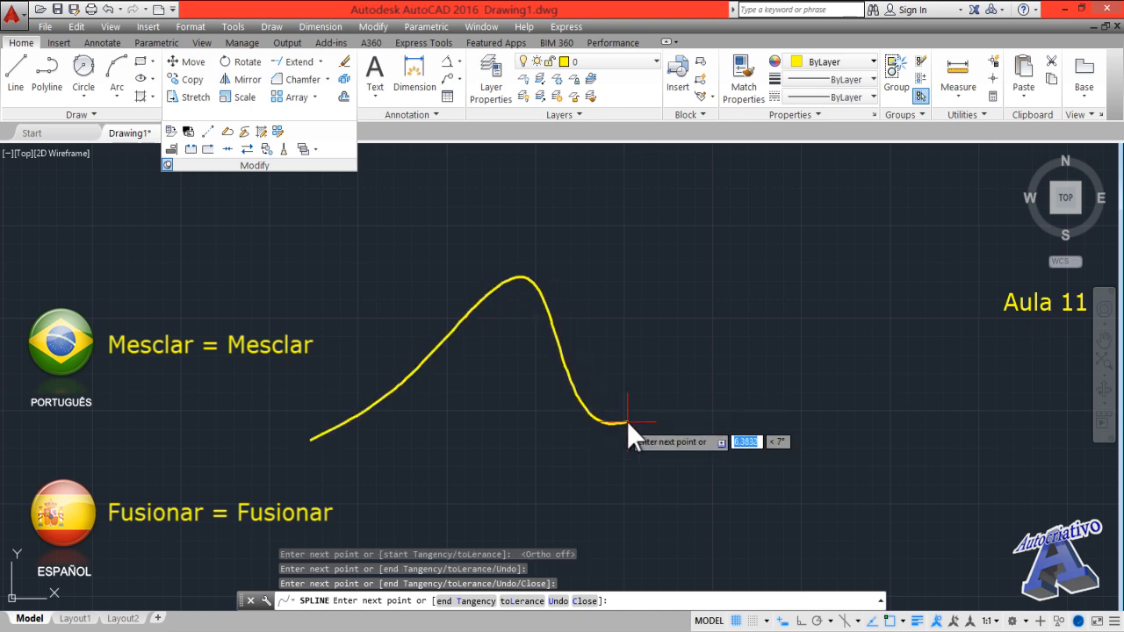
{"action": "left_click", "coordinate": [748, 367]}
{"action": "key", "text": "Return"}
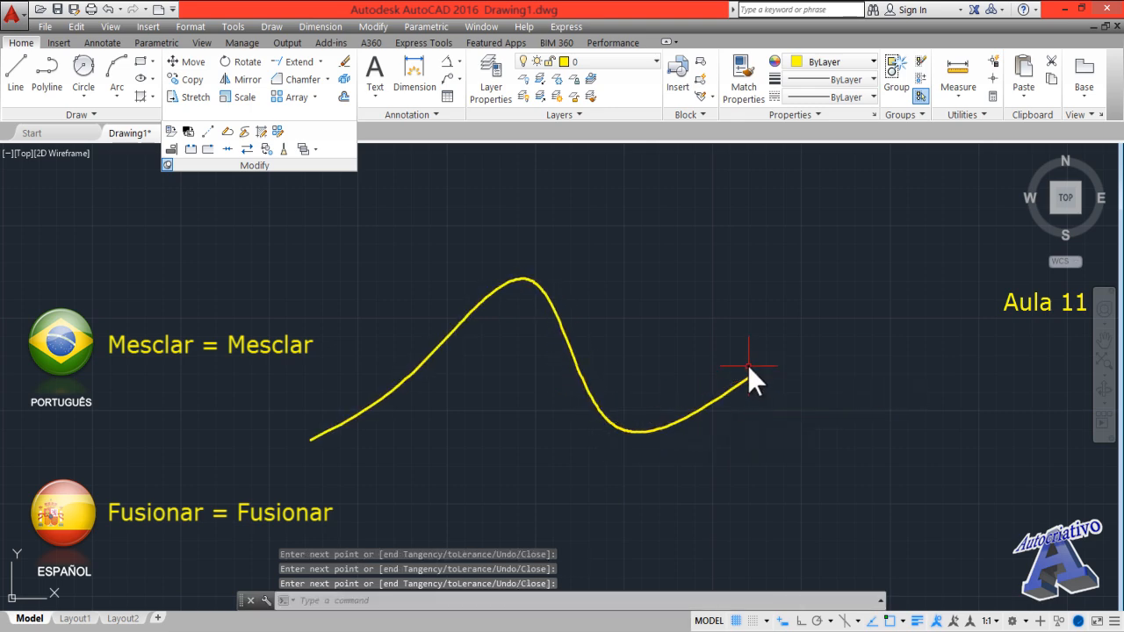
- Draw a second four-point spline beyond the first one's right end, leaving a gap, with a trough followed by a crest
{"action": "scroll", "coordinate": [747, 367], "scroll_direction": "up", "scroll_amount": 2}
{"action": "middle_click_drag", "start_coordinate": [748, 367], "coordinate": [538, 378]}
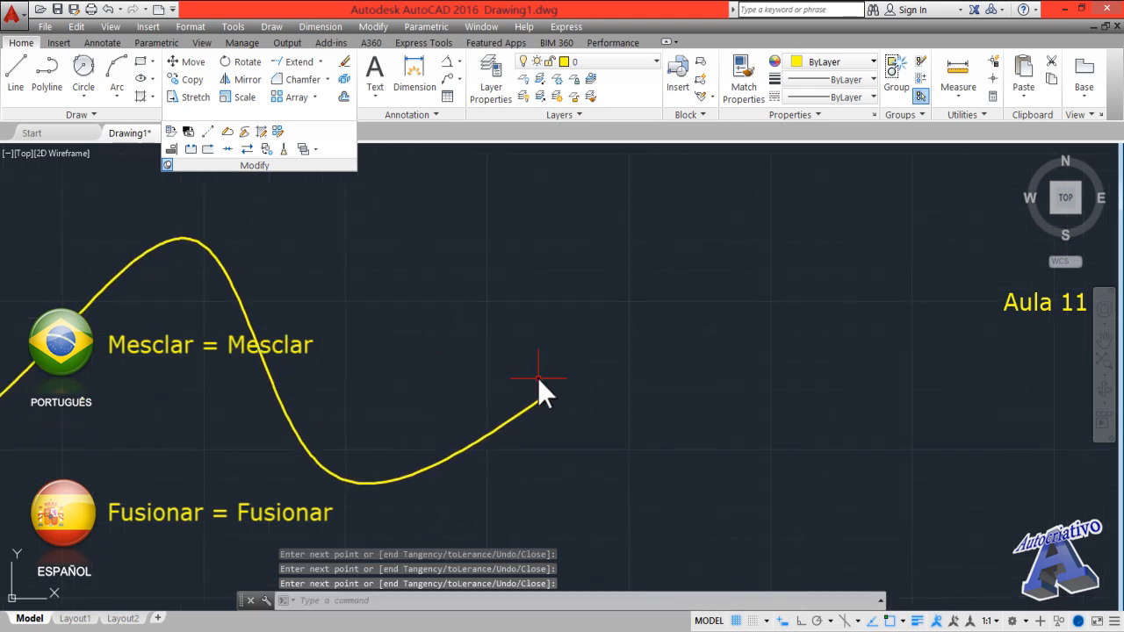
{"action": "key", "text": "Return"}
{"action": "scroll", "coordinate": [662, 383], "scroll_direction": "down", "scroll_amount": 2}
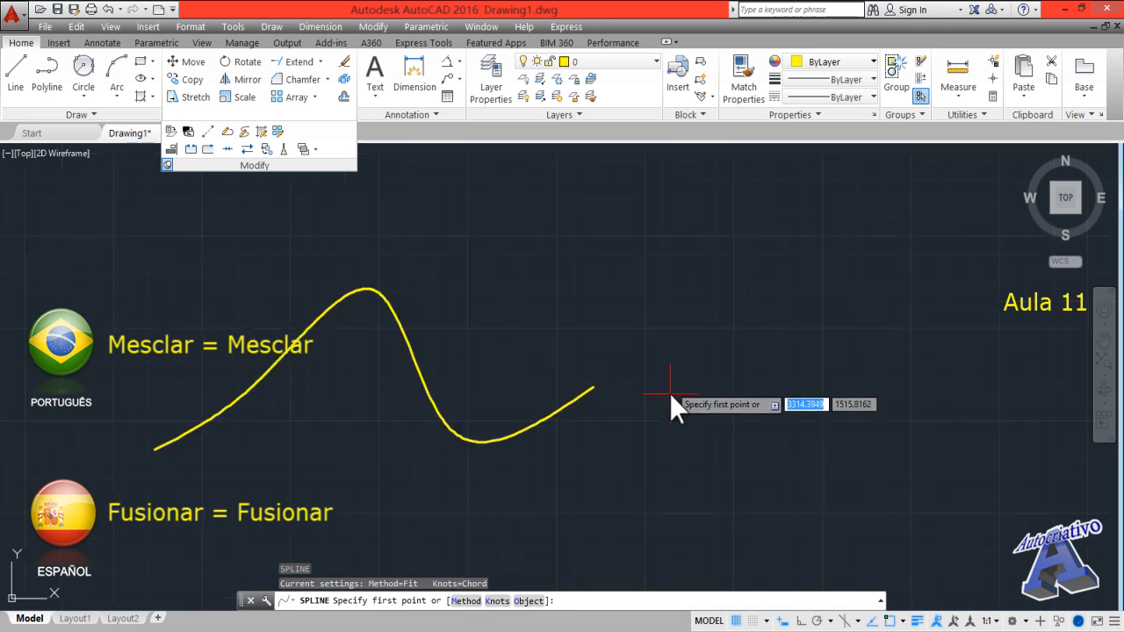
{"action": "left_click", "coordinate": [688, 441]}
{"action": "middle_click_drag", "start_coordinate": [735, 441], "coordinate": [651, 362]}
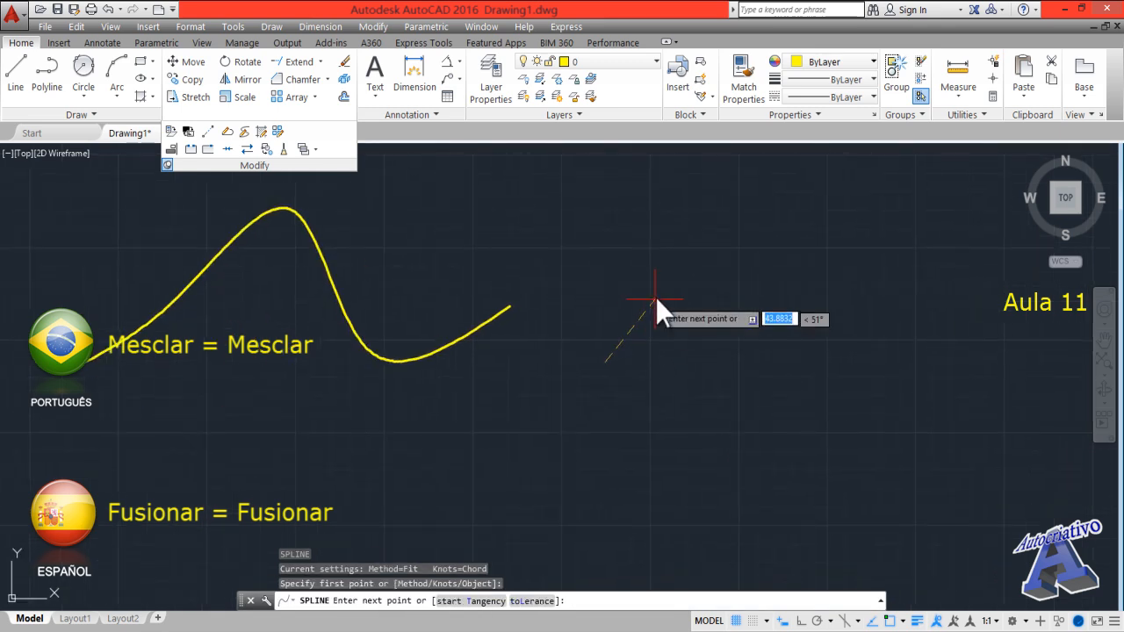
{"action": "left_click", "coordinate": [668, 433]}
{"action": "left_click", "coordinate": [770, 347]}
{"action": "left_click", "coordinate": [833, 388]}
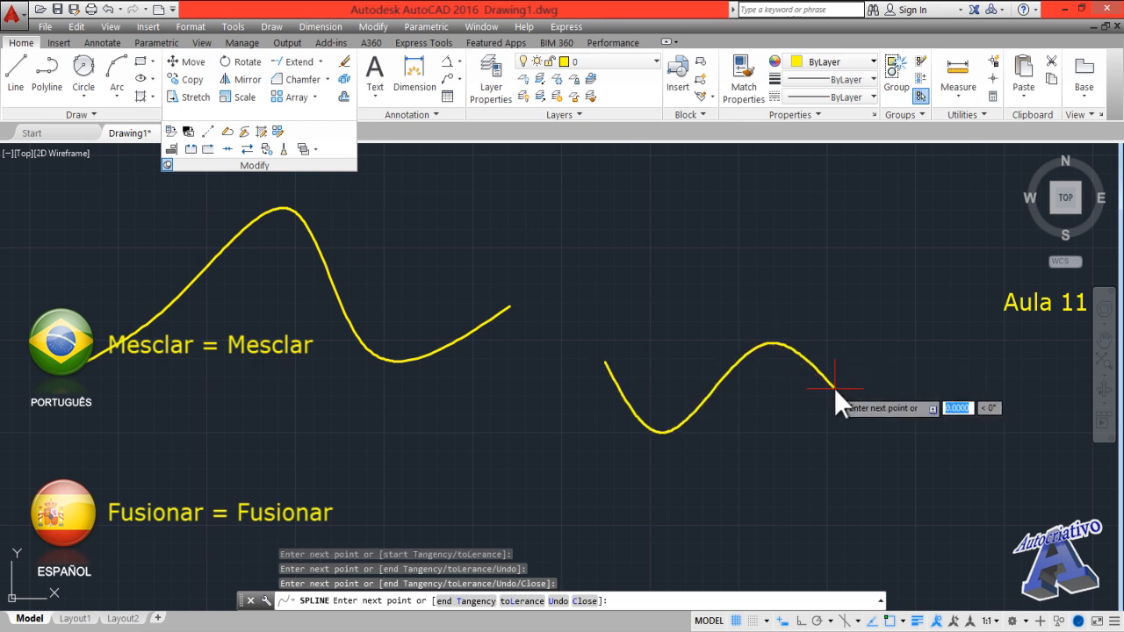
{"action": "key", "text": "Return"}
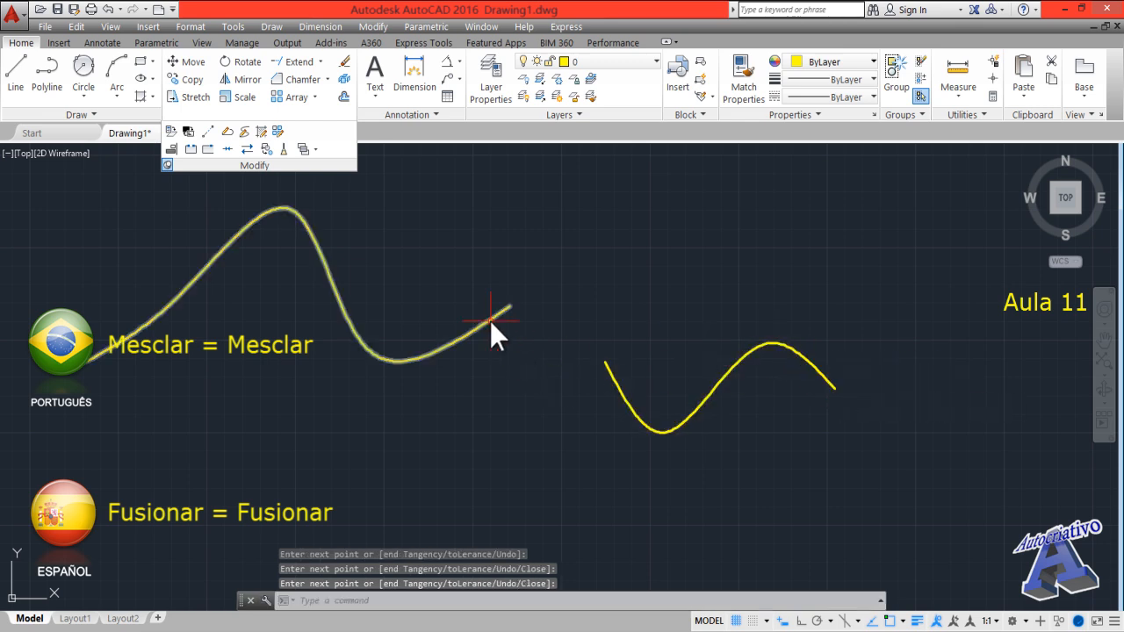
- Blend the gap between the two splines with Blend Curves, joining the first spline's right end to the second's left end
{"action": "middle_click_drag", "start_coordinate": [490, 315], "coordinate": [487, 352]}
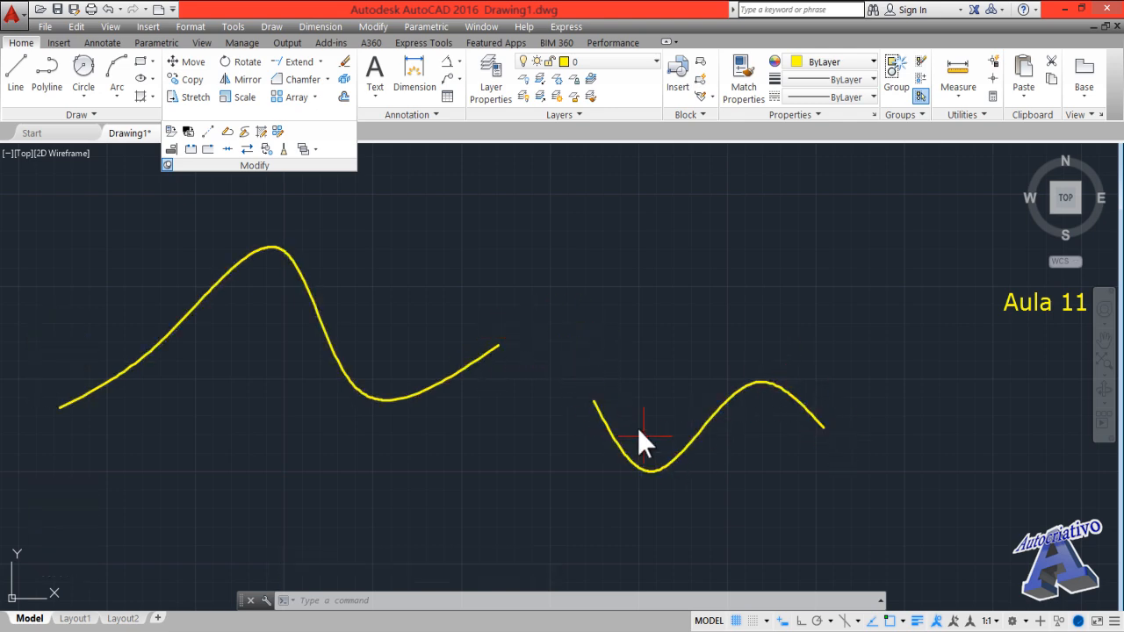
{"action": "left_click", "coordinate": [328, 79]}
{"action": "left_click", "coordinate": [321, 164]}
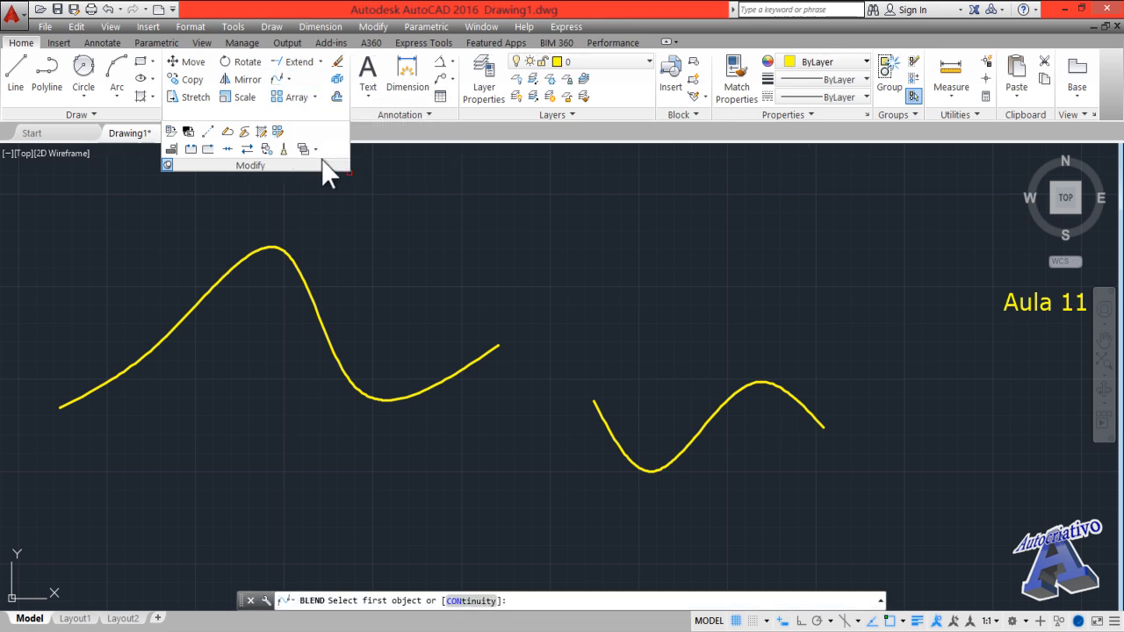
{"action": "left_click", "coordinate": [456, 369]}
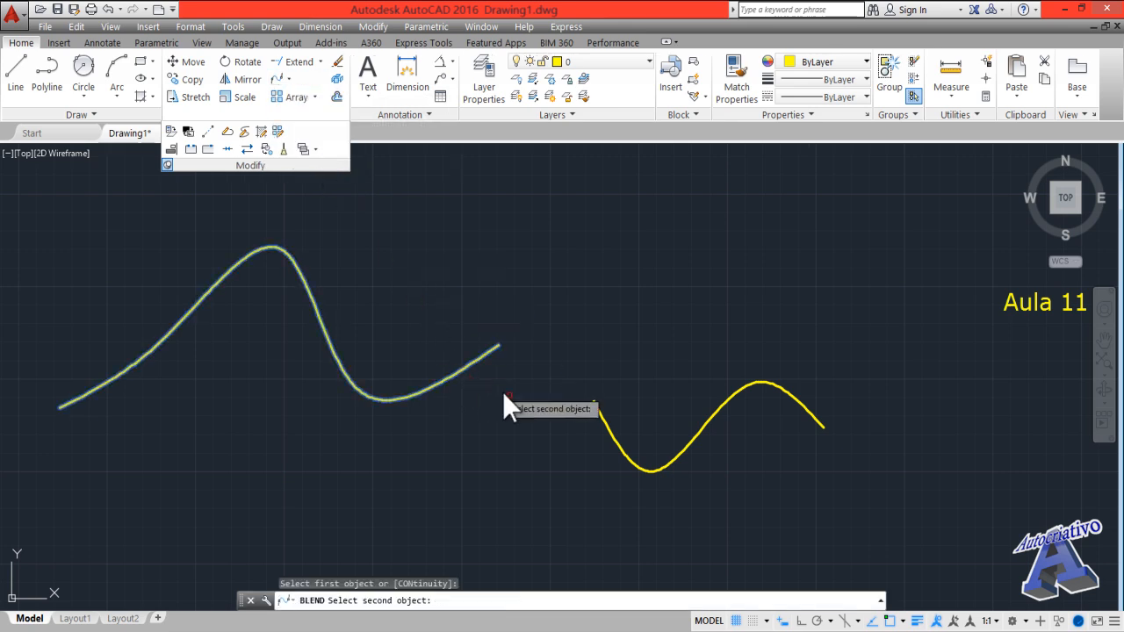
{"action": "left_click", "coordinate": [605, 429]}
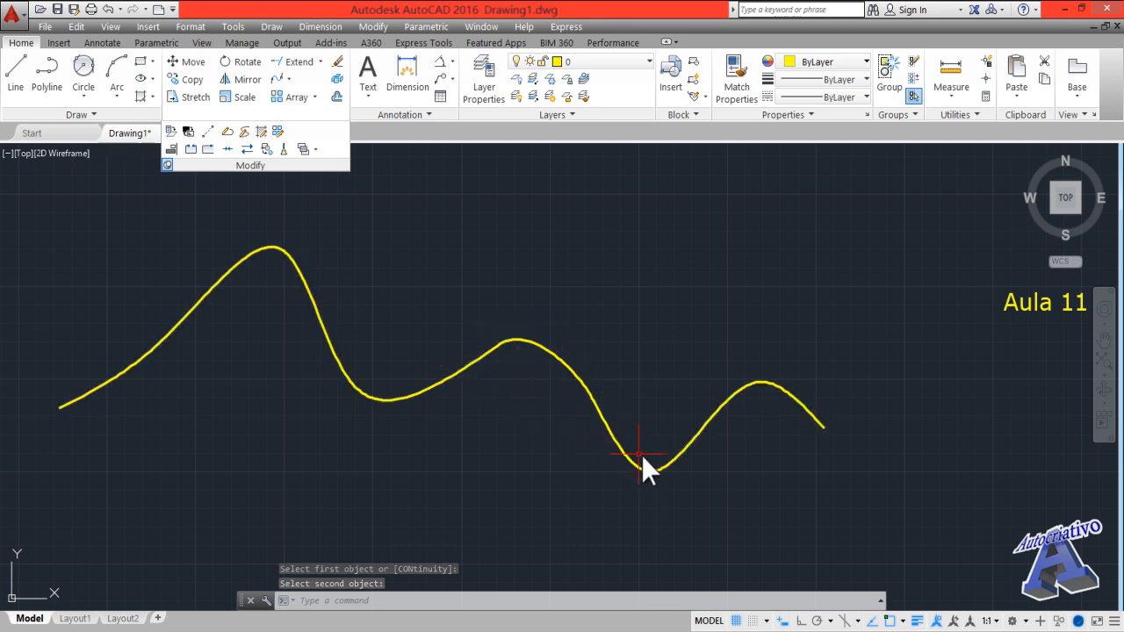
- Erase both splines together with the blend curve between them
{"action": "scroll", "coordinate": [540, 421], "scroll_direction": "down", "scroll_amount": 2}
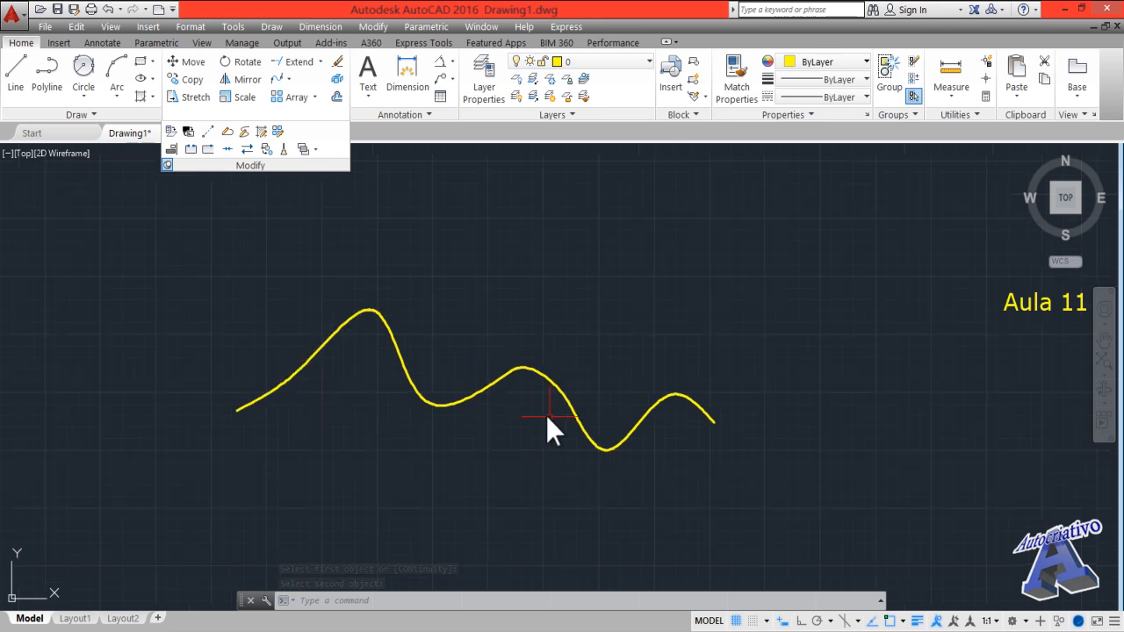
{"action": "left_click", "coordinate": [796, 483]}
{"action": "left_click", "coordinate": [207, 276]}
{"action": "key", "text": "Delete"}
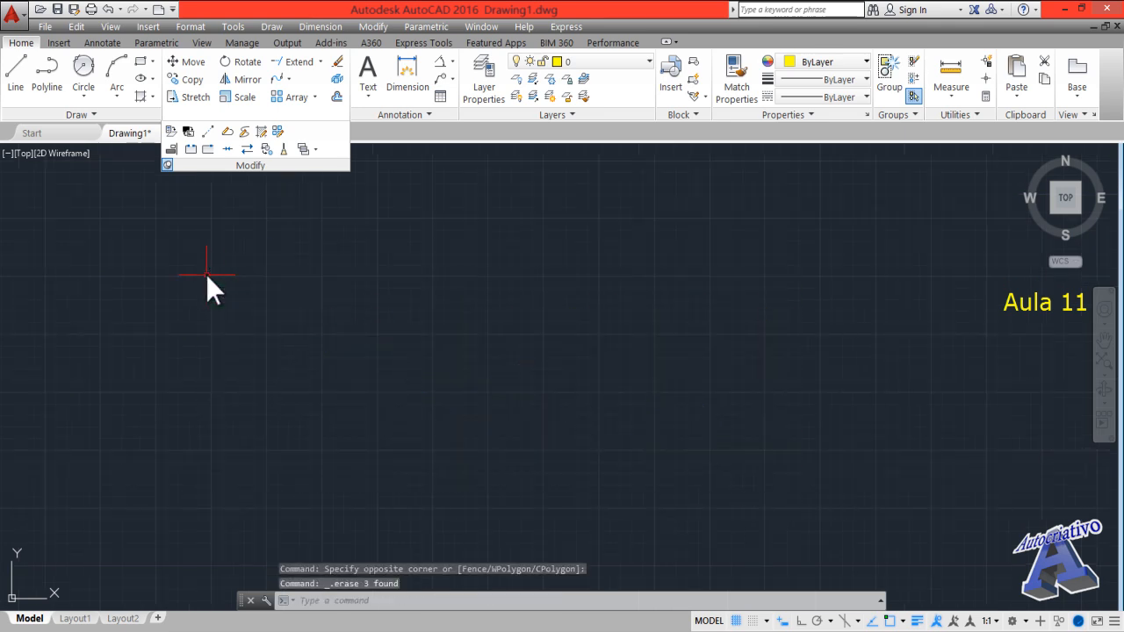
{"action": "left_click", "coordinate": [288, 80]}
{"action": "left_click", "coordinate": [316, 103]}
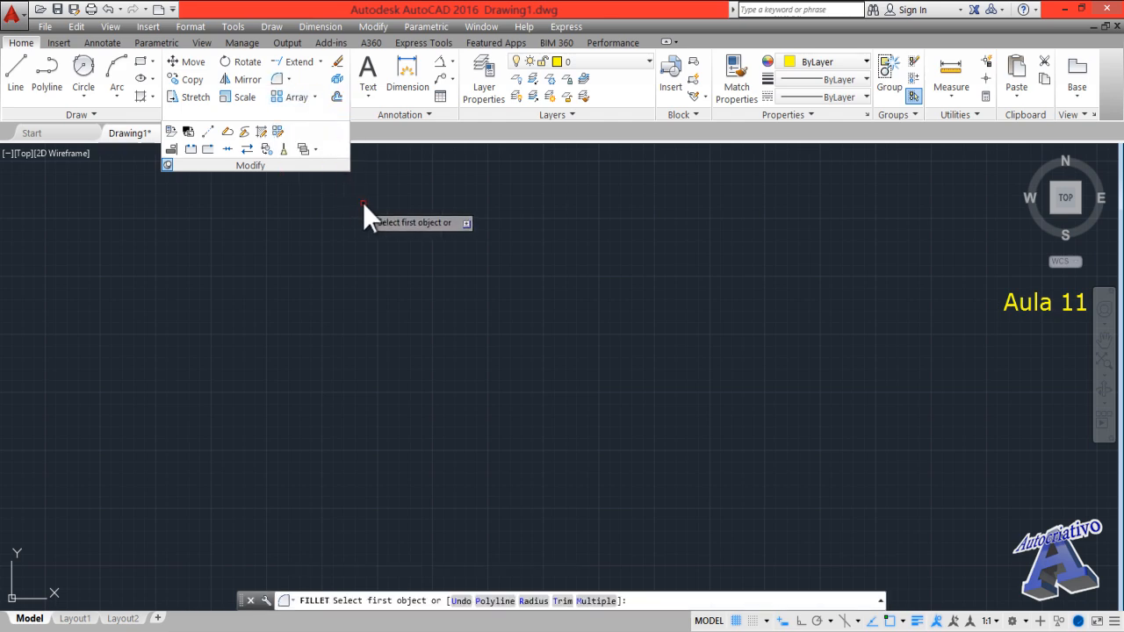
{"action": "key", "text": "Escape"}
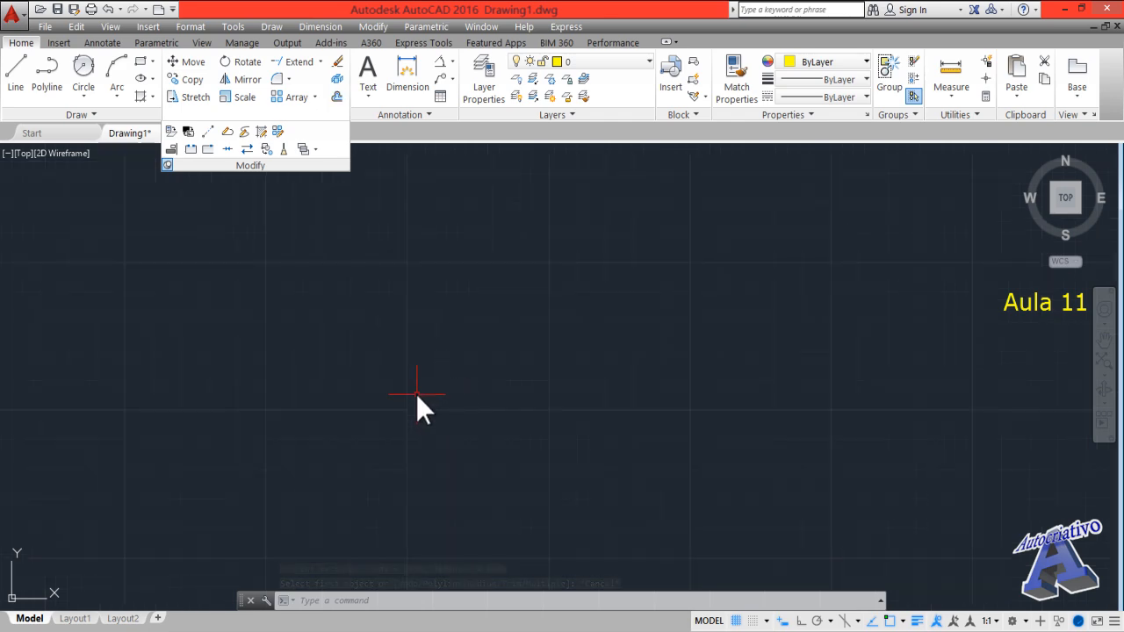
- Draw a large freehand rectangle, wider than it is tall, in the empty drawing area with the Rectangle command
{"action": "type", "text": "rec"}
{"action": "key", "text": "Return"}
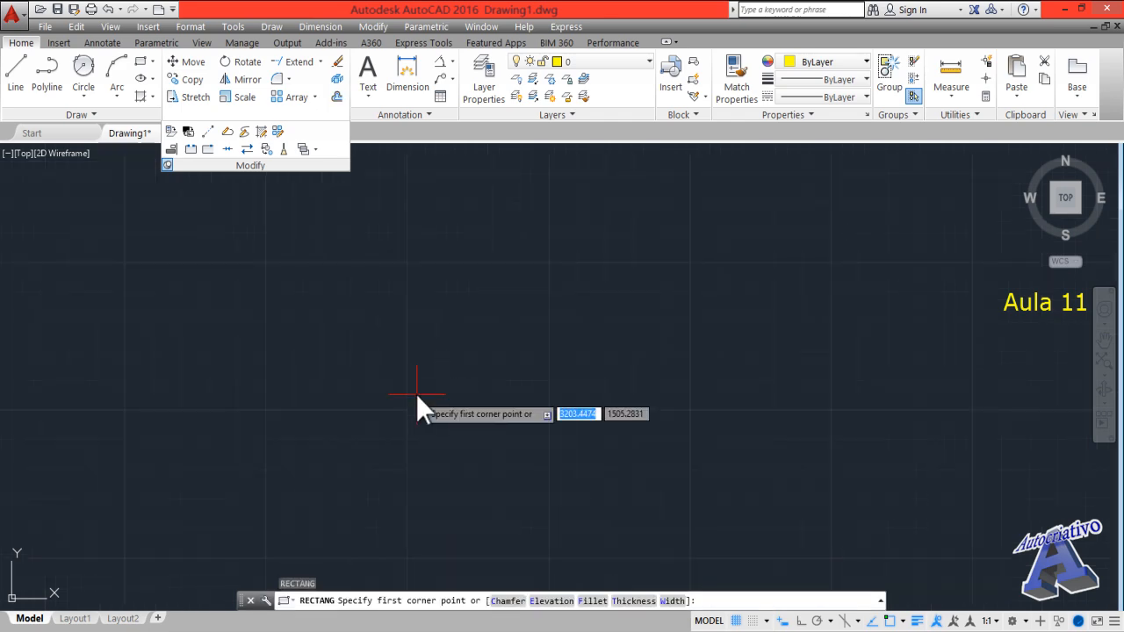
{"action": "left_click", "coordinate": [378, 510]}
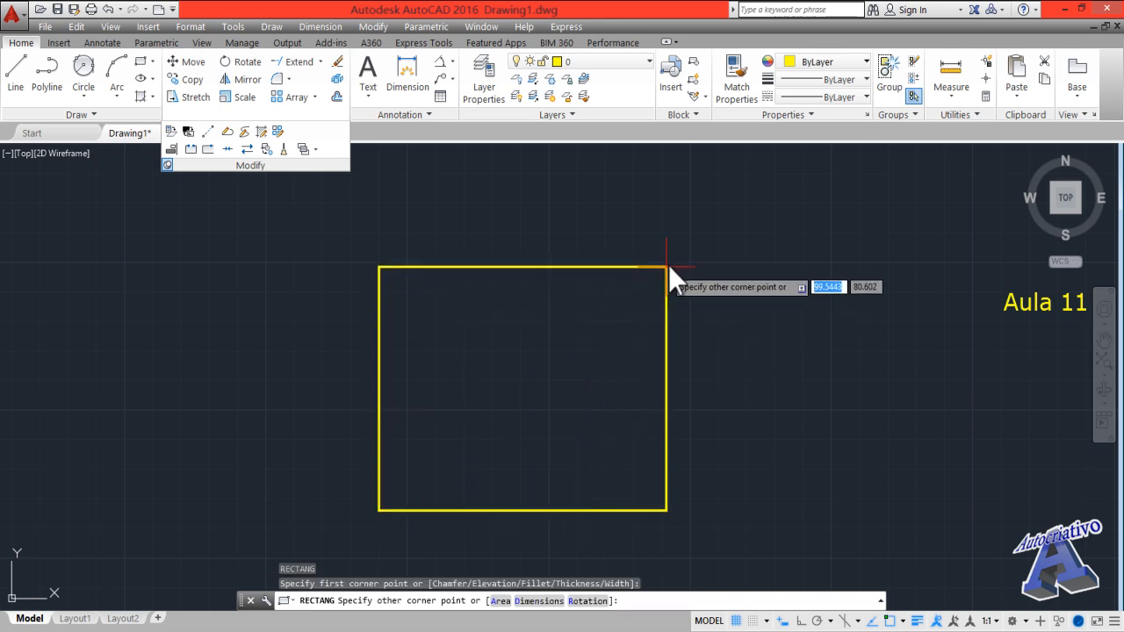
{"action": "left_click", "coordinate": [770, 197]}
{"action": "middle_click_drag", "start_coordinate": [654, 282], "coordinate": [661, 293]}
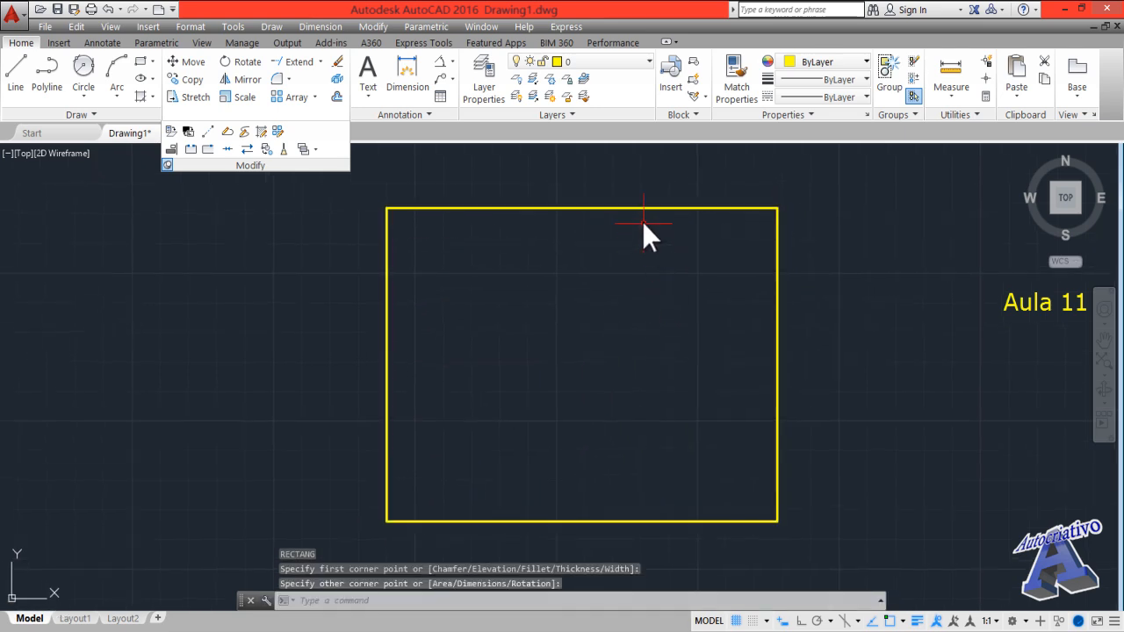
- Explode the rectangle polyline into separate line segments
{"action": "mouse_move", "coordinate": [640, 210]}
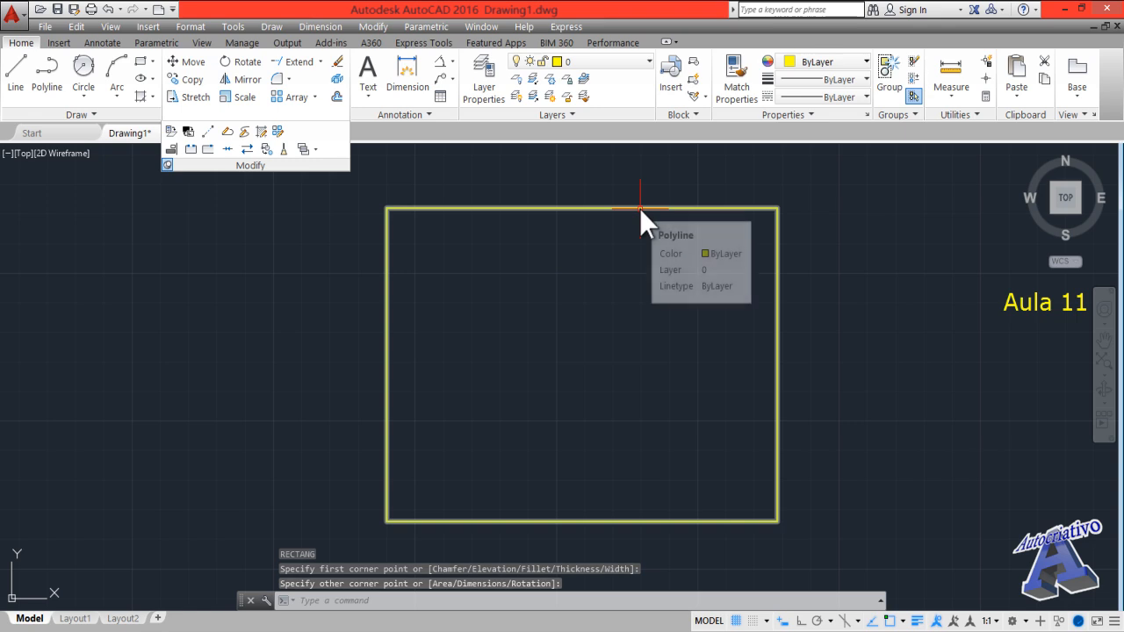
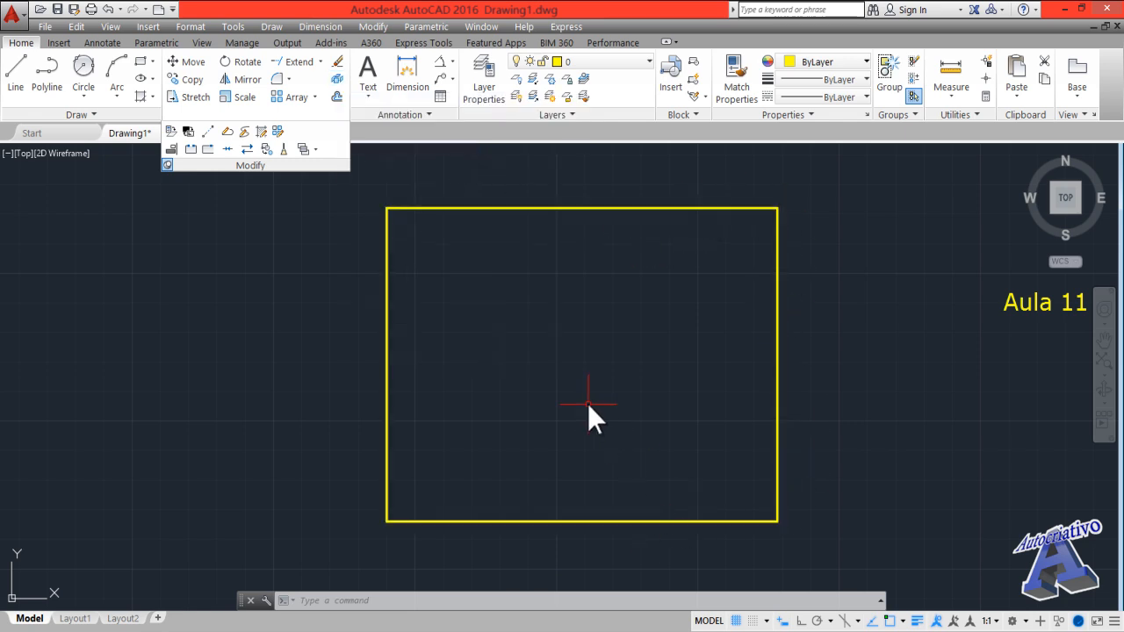
{"action": "left_click", "coordinate": [658, 394]}
{"action": "left_click", "coordinate": [465, 189]}
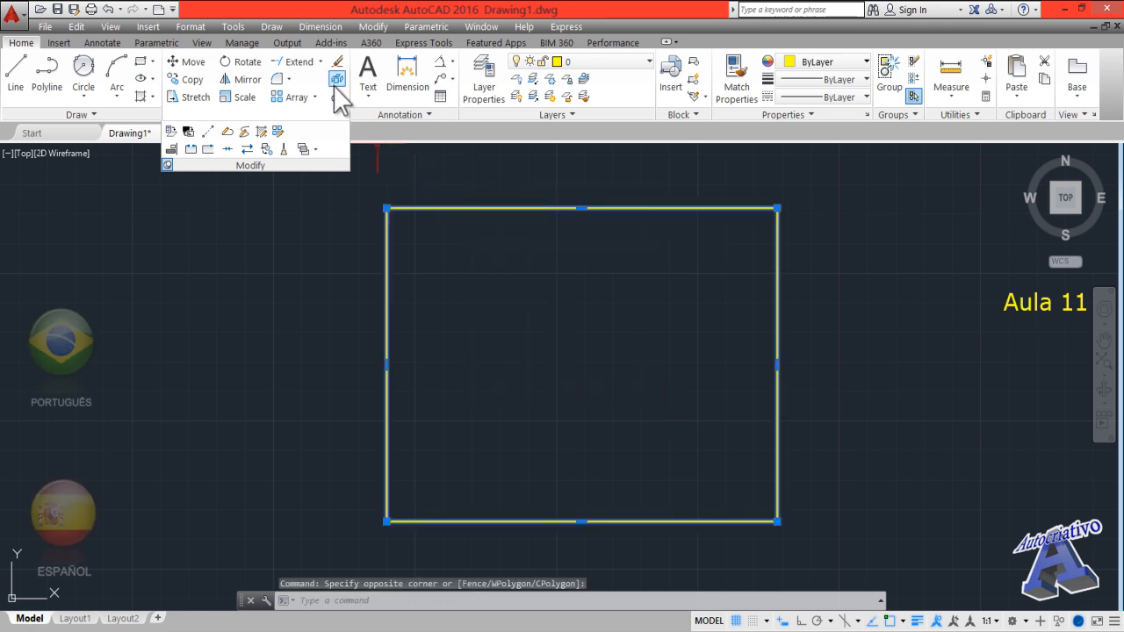
{"action": "left_click", "coordinate": [338, 77]}
- Select individual sides of the exploded rectangle to check whether they are separate objects, and clear the selection
{"action": "left_click", "coordinate": [498, 208]}
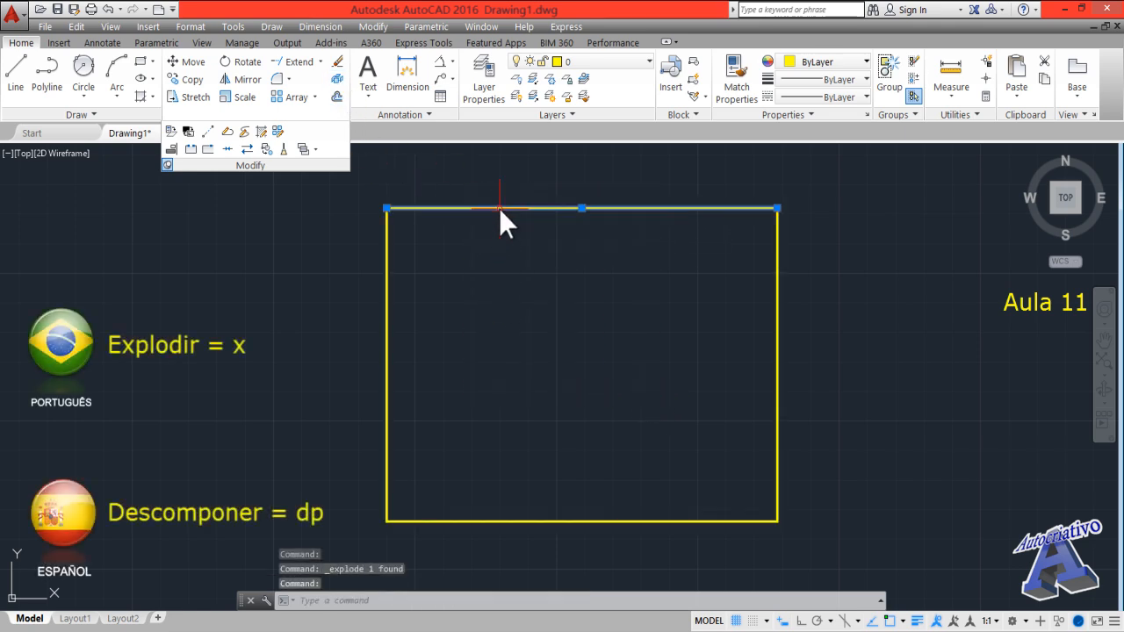
{"action": "left_click", "coordinate": [387, 303]}
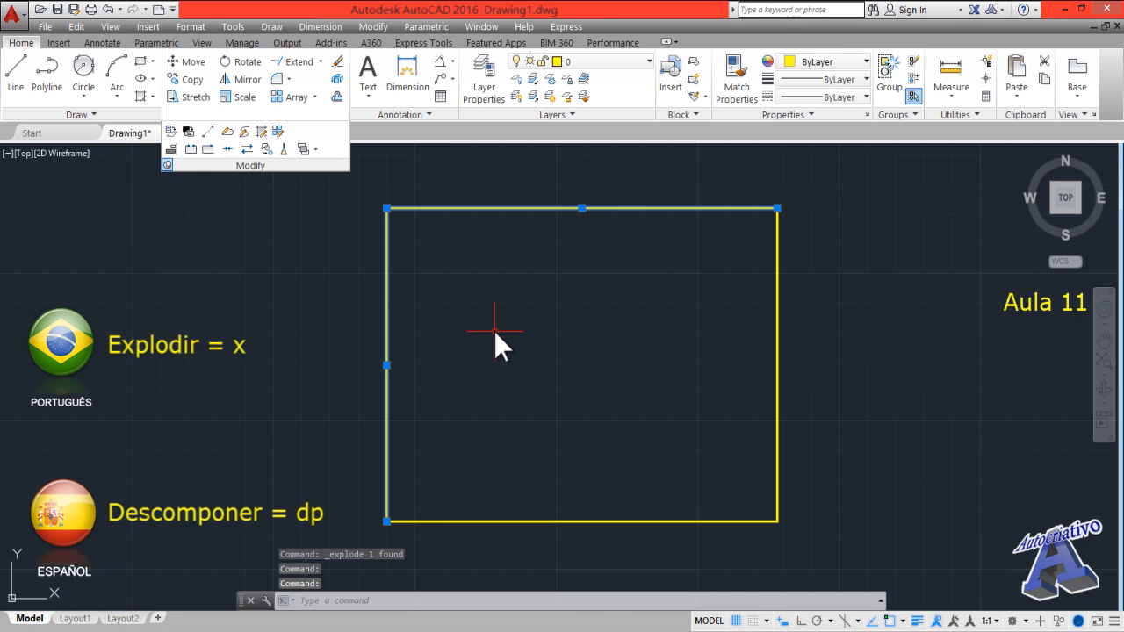
{"action": "key", "text": "Escape"}
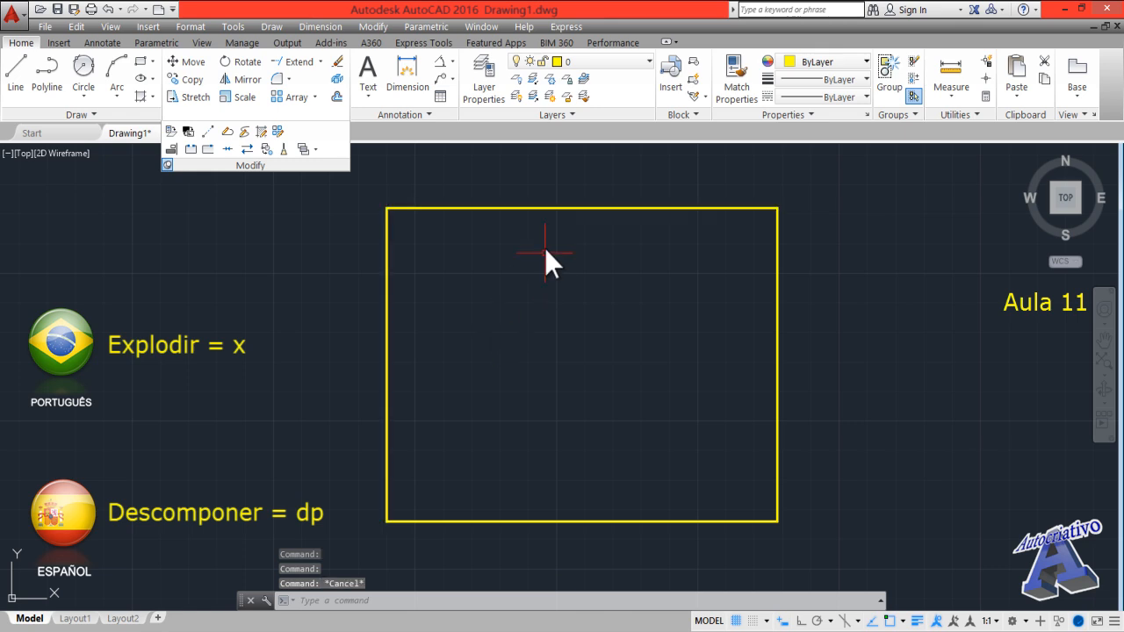
{"action": "left_click", "coordinate": [567, 208]}
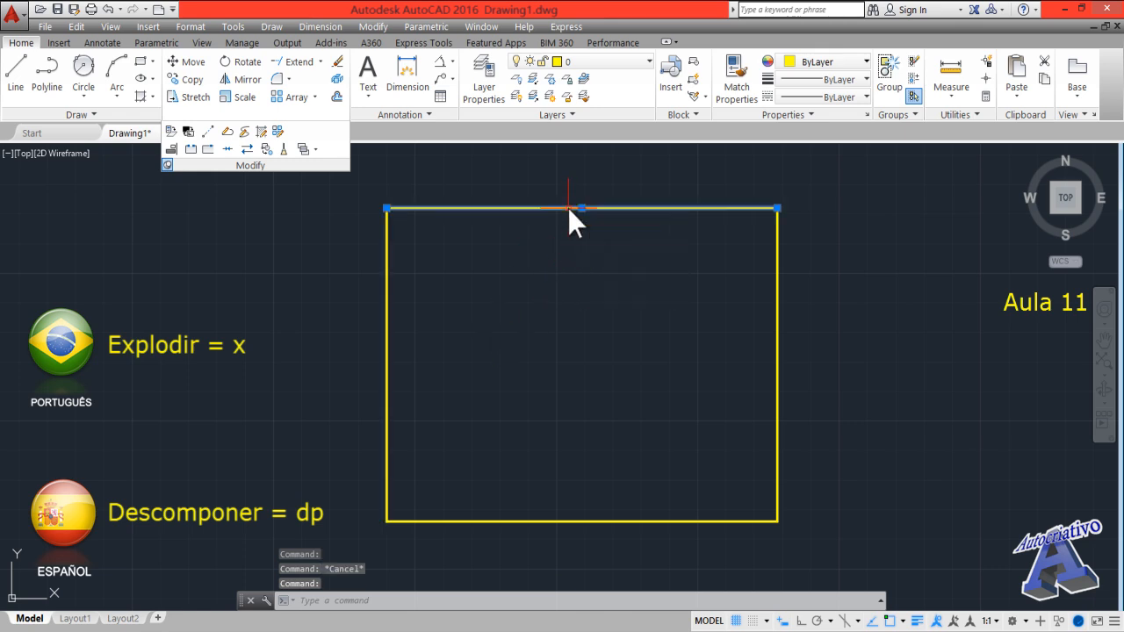
{"action": "left_click", "coordinate": [603, 518]}
{"action": "left_click", "coordinate": [596, 522]}
{"action": "key", "text": "Escape"}
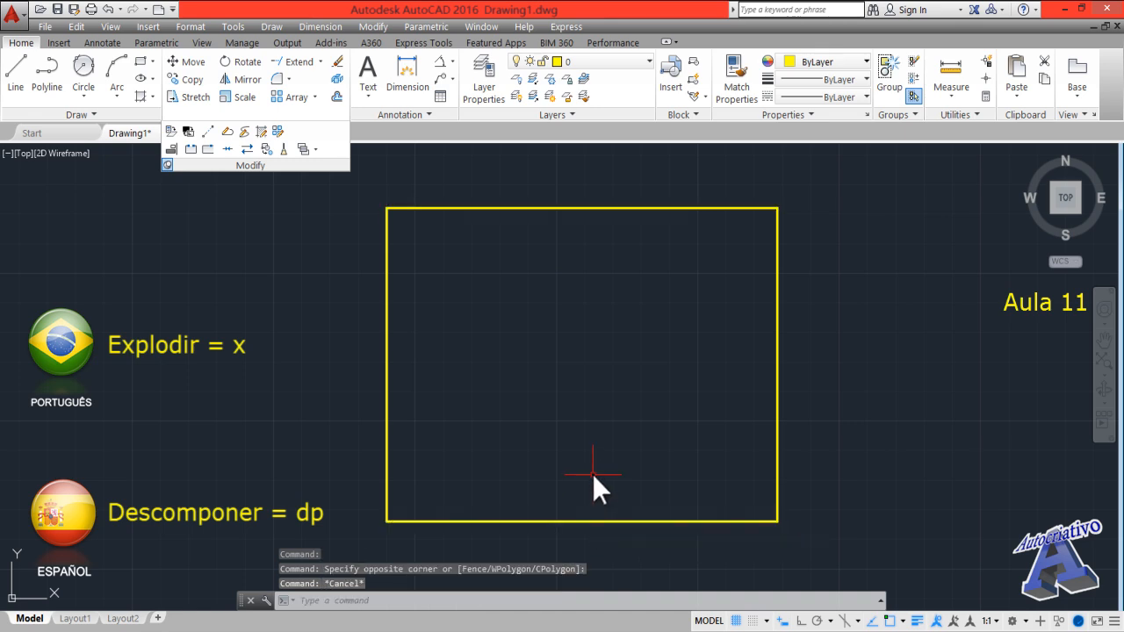
{"action": "scroll", "coordinate": [595, 477], "scroll_direction": "down", "scroll_amount": 2}
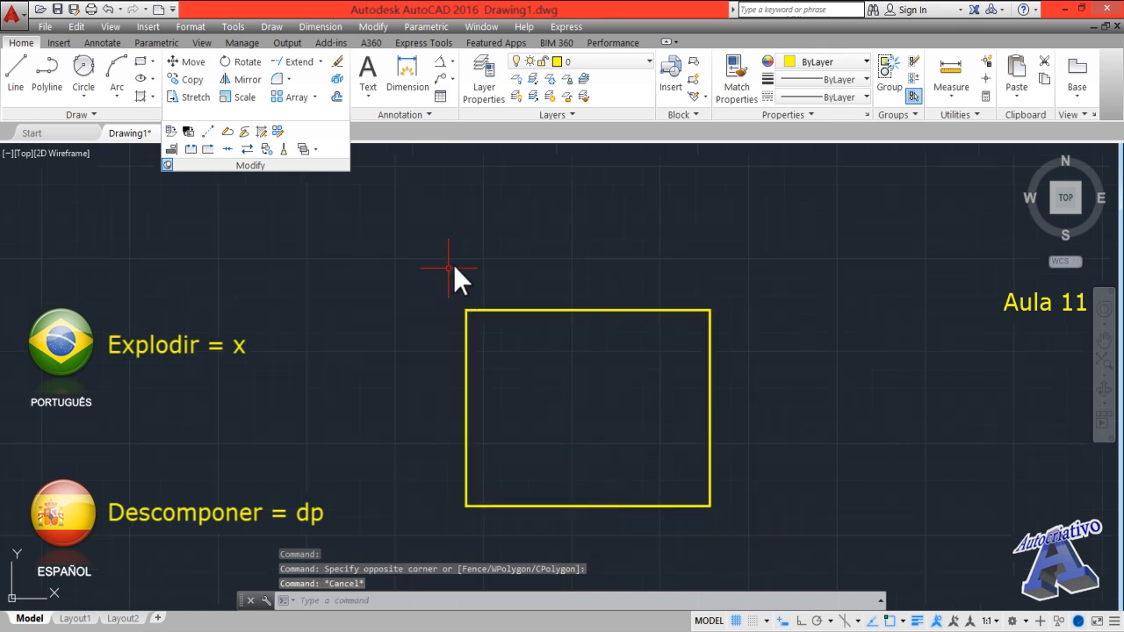
{"action": "scroll", "coordinate": [496, 344], "scroll_direction": "up", "scroll_amount": 4}
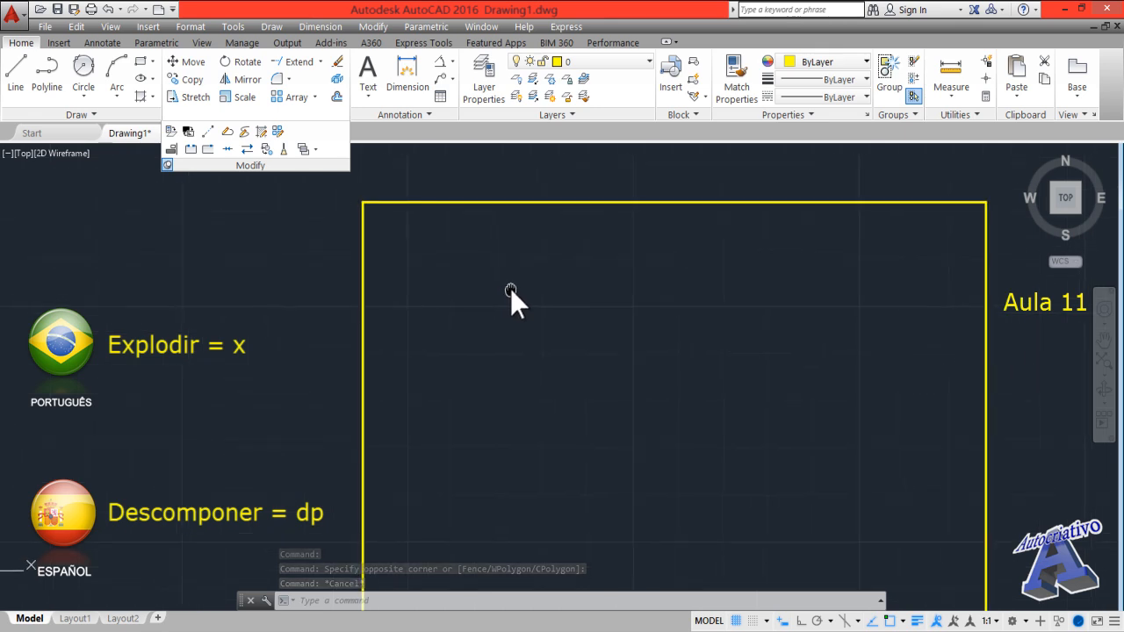
{"action": "scroll", "coordinate": [513, 288], "scroll_direction": "down", "scroll_amount": 2}
{"action": "left_click", "coordinate": [539, 234]}
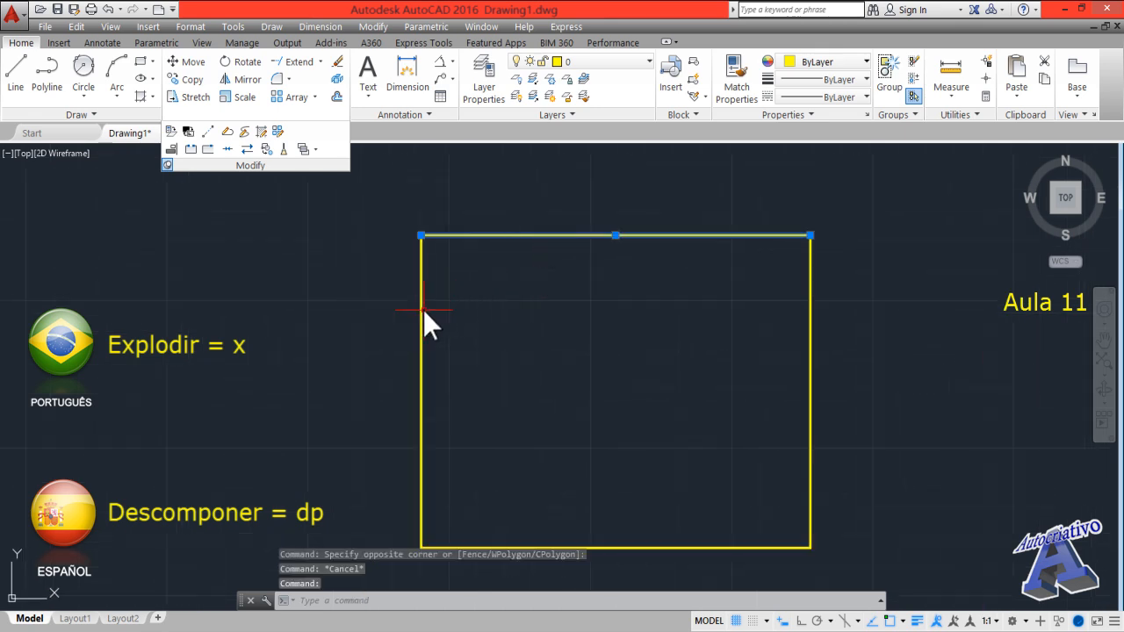
{"action": "key", "text": "Escape"}
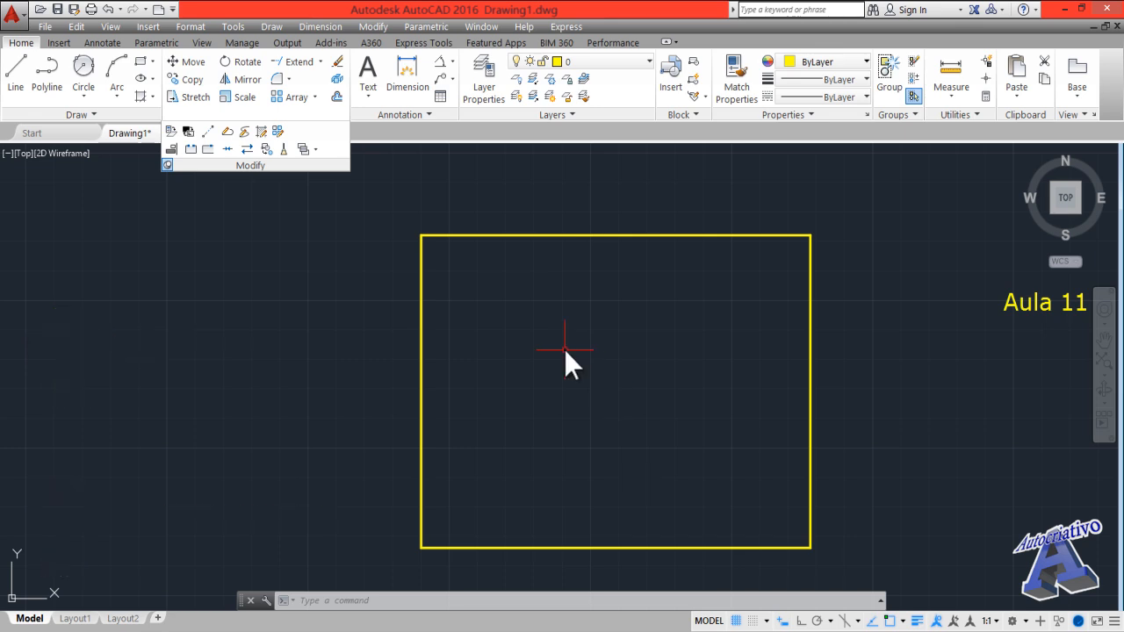
- Convert the upper side of the exploded rectangle into a polyline with PEDIT
{"action": "type", "text": "PE"}
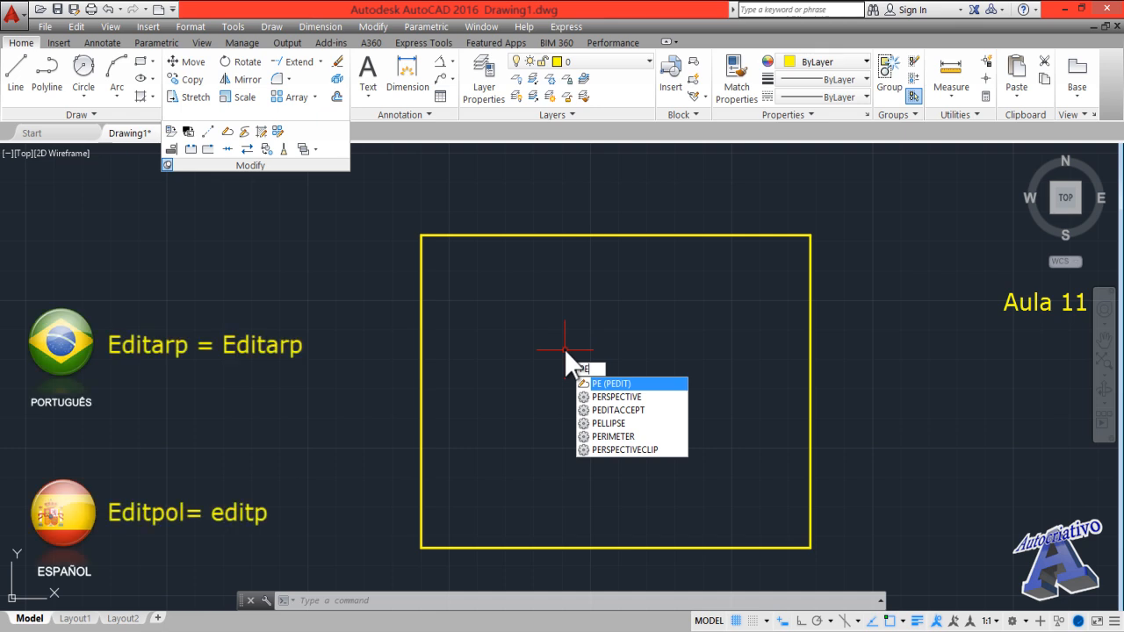
{"action": "key", "text": "Return"}
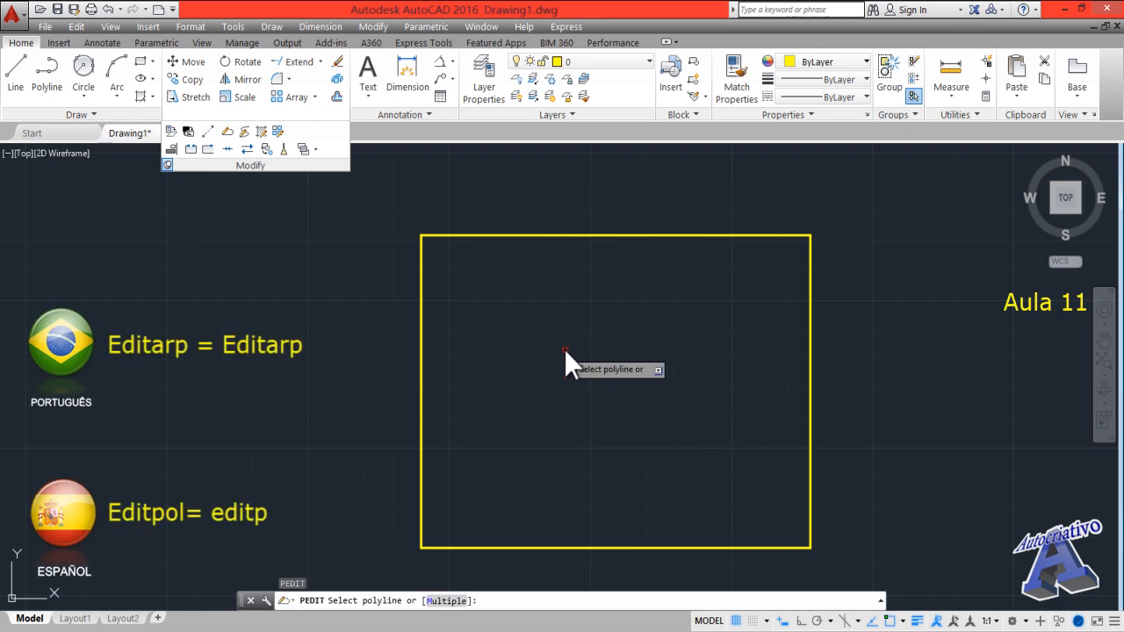
{"action": "left_click", "coordinate": [532, 235]}
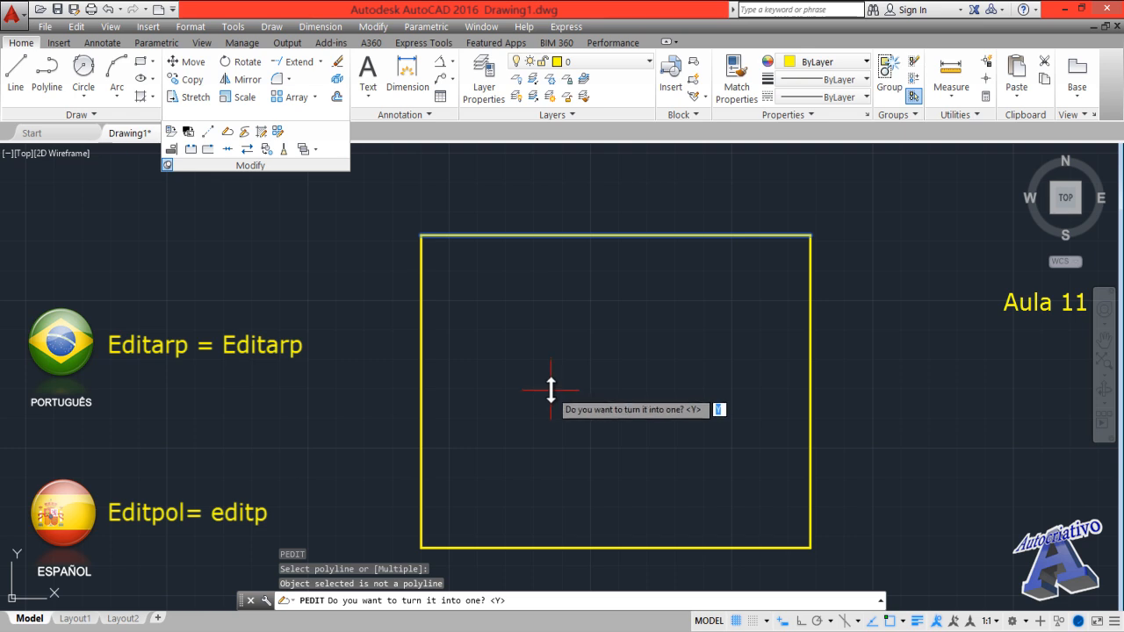
{"action": "key", "text": "Return"}
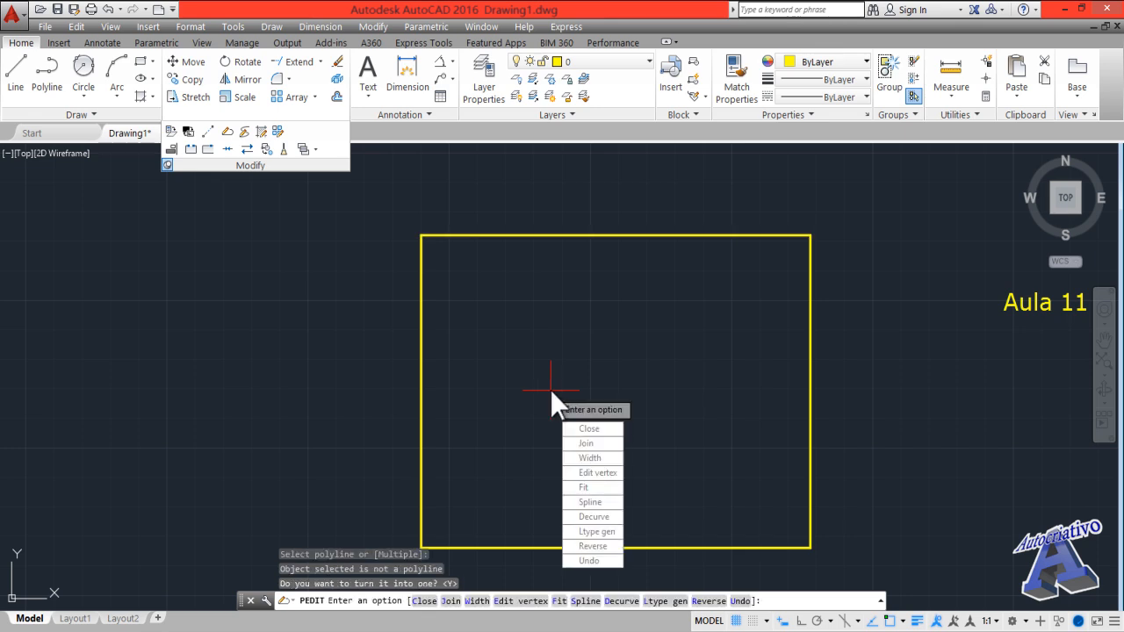
- Join all four sides of the rectangle into a single polyline with the Join option and finish the polyline edit
{"action": "left_click", "coordinate": [590, 443]}
{"action": "scroll", "coordinate": [639, 513], "scroll_direction": "down", "scroll_amount": 2}
{"action": "middle_click_drag", "start_coordinate": [639, 512], "coordinate": [620, 409]}
{"action": "left_click", "coordinate": [792, 500]}
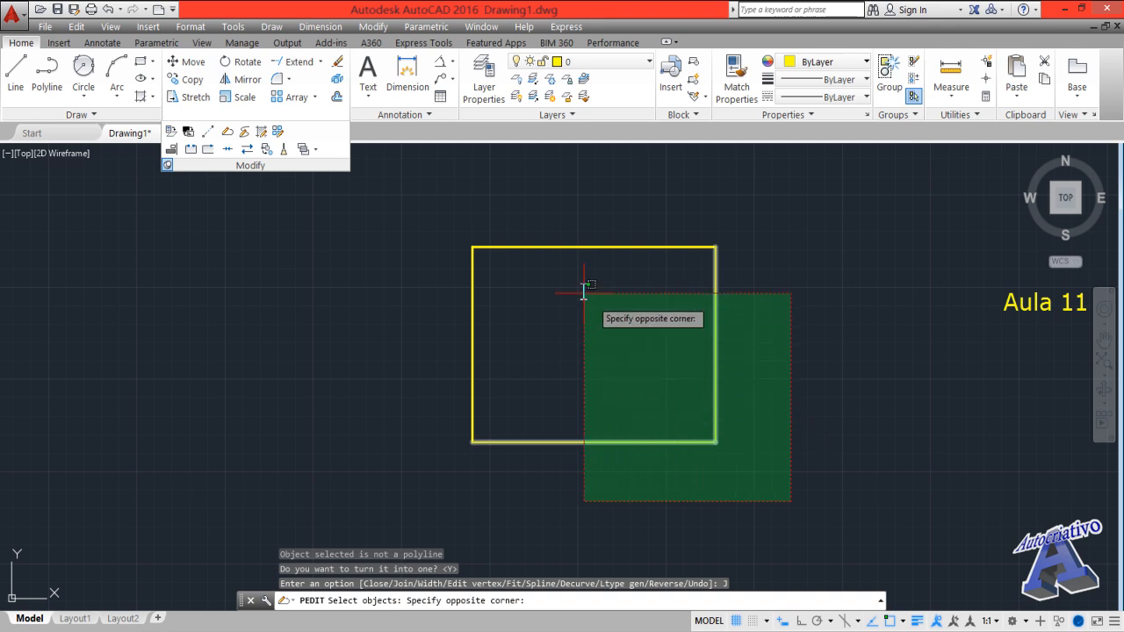
{"action": "left_click", "coordinate": [433, 207]}
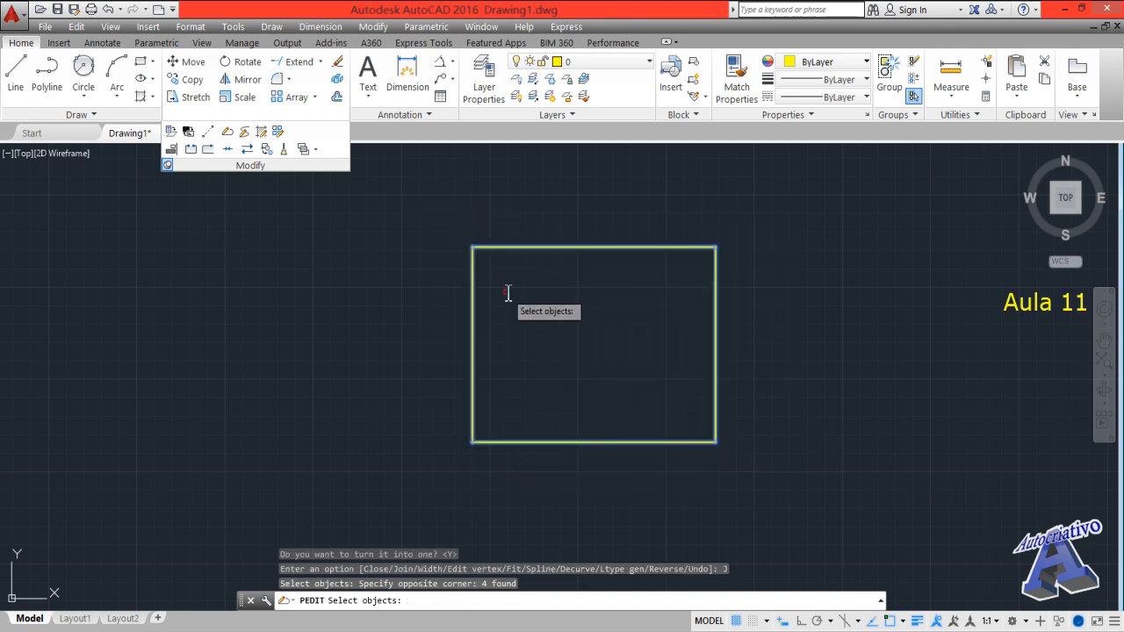
{"action": "key", "text": "Return"}
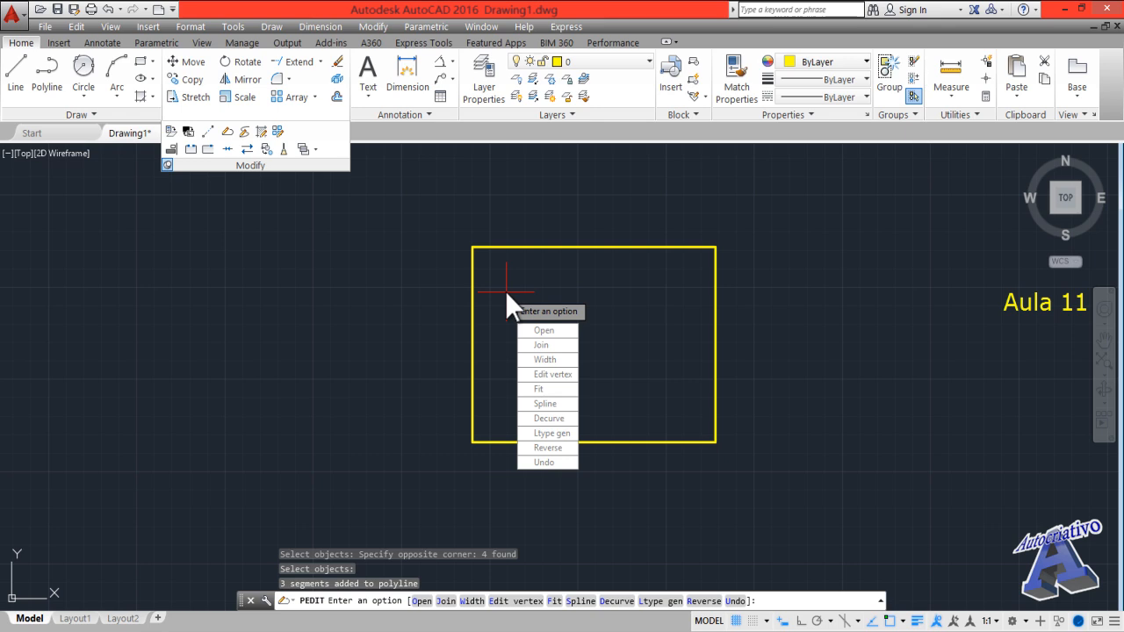
{"action": "key", "text": "Return"}
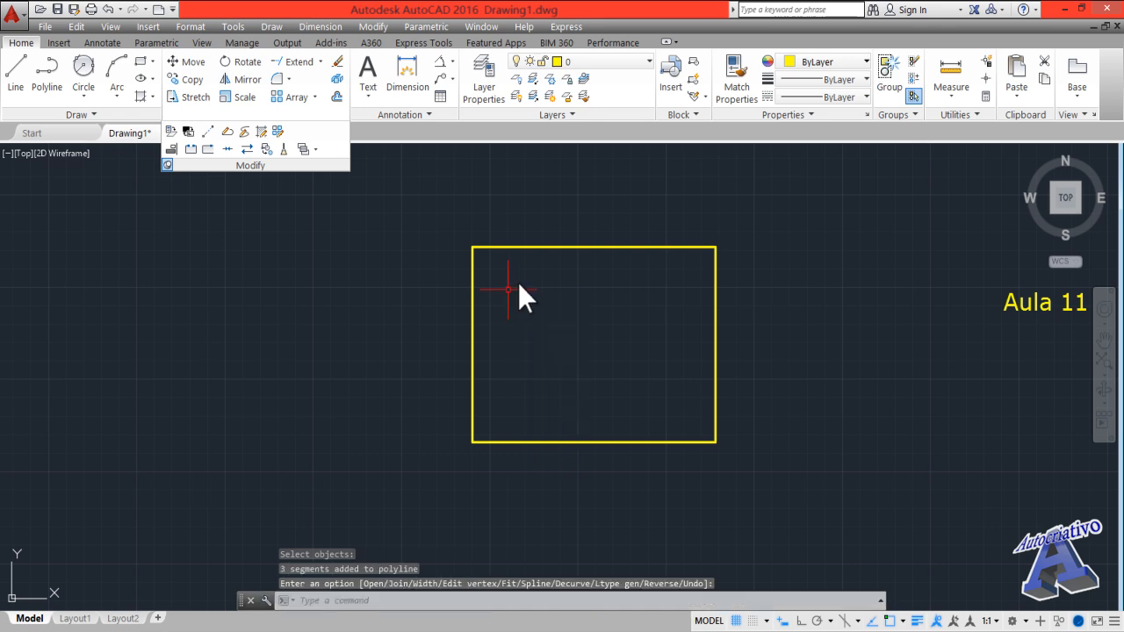
{"action": "scroll", "coordinate": [569, 235], "scroll_direction": "up", "scroll_amount": 2}
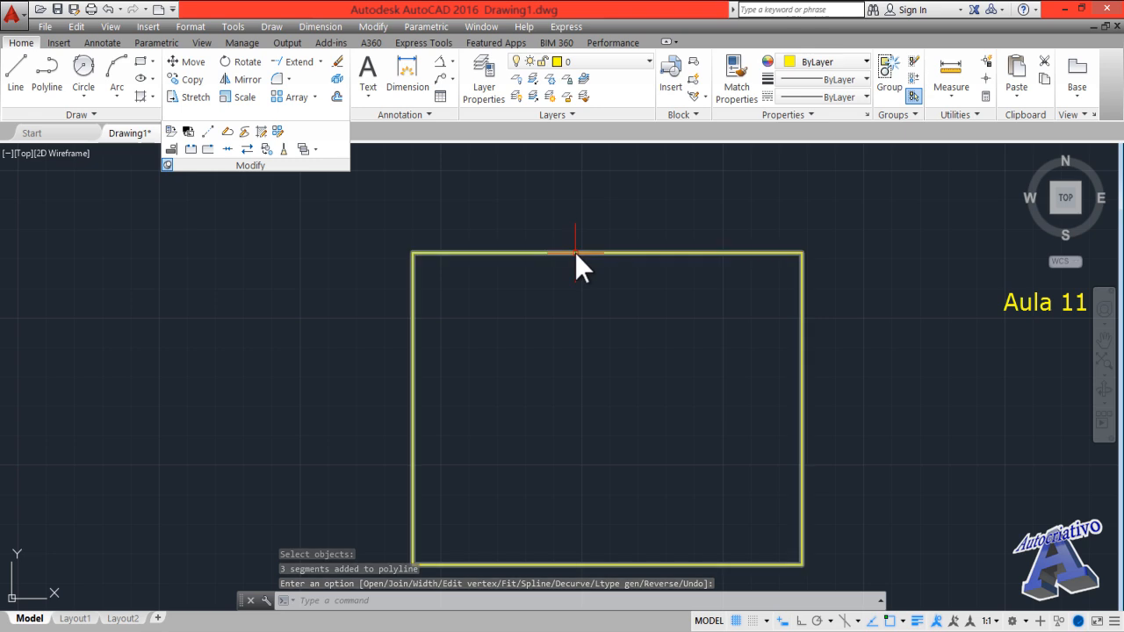
{"action": "mouse_move", "coordinate": [575, 254]}
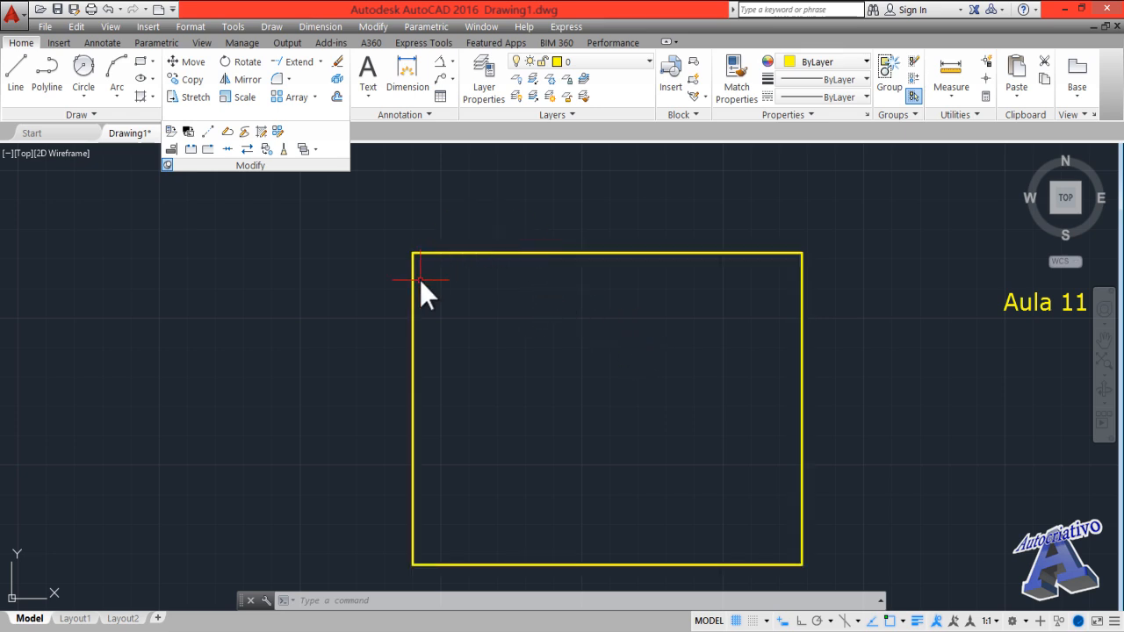
- Erase the joined rectangle from the drawing
{"action": "scroll", "coordinate": [521, 295], "scroll_direction": "down", "scroll_amount": 2}
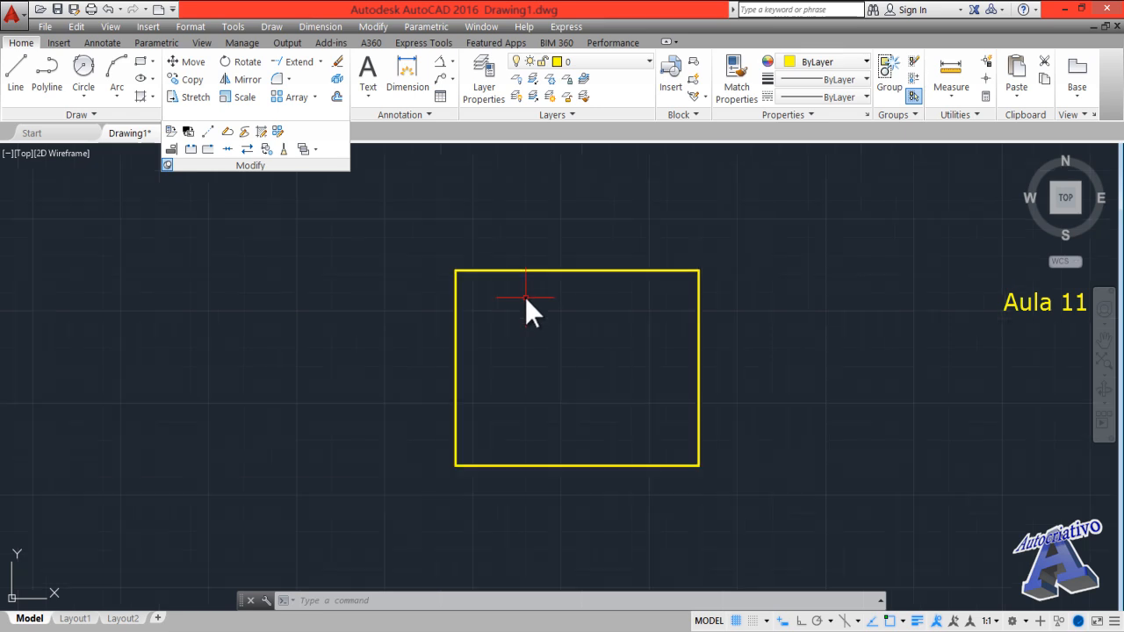
{"action": "middle_click_drag", "start_coordinate": [525, 298], "coordinate": [333, 290]}
{"action": "left_click", "coordinate": [581, 462]}
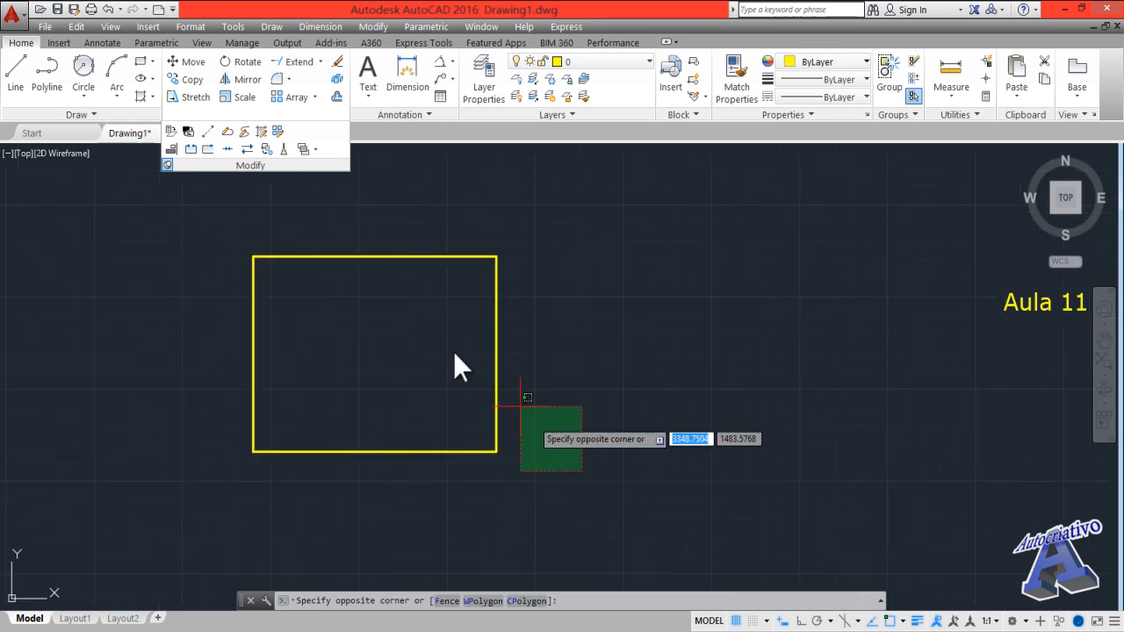
{"action": "left_click", "coordinate": [221, 233]}
{"action": "key", "text": "Delete"}
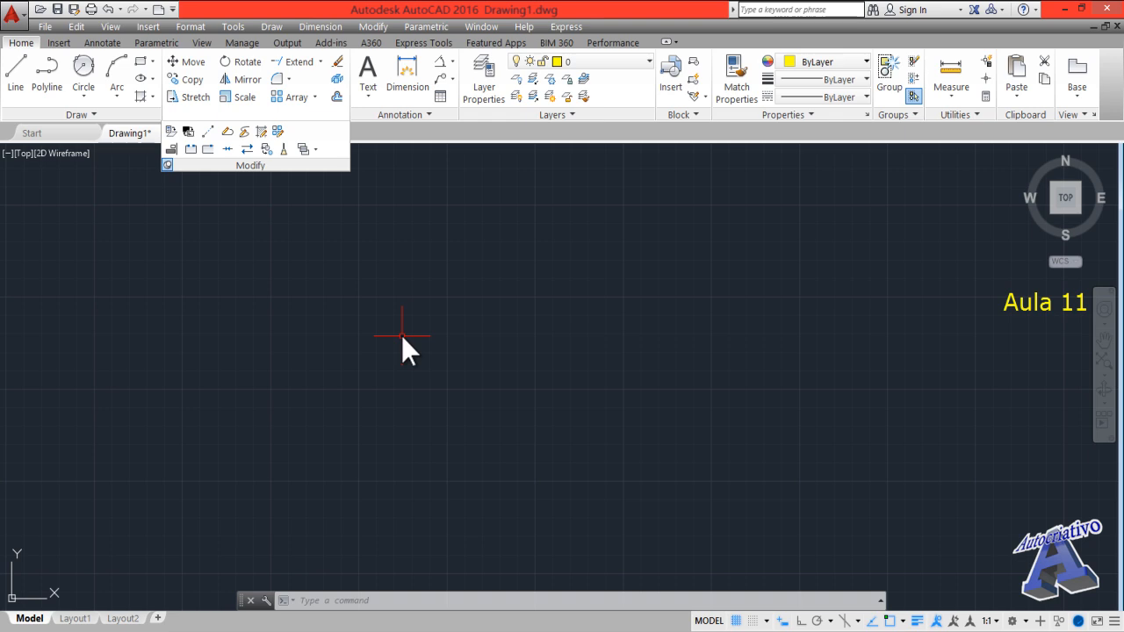
- Draw a long, narrow horizontal freehand rectangle in the empty drawing area
{"action": "type", "text": "rec"}
{"action": "key", "text": "Return"}
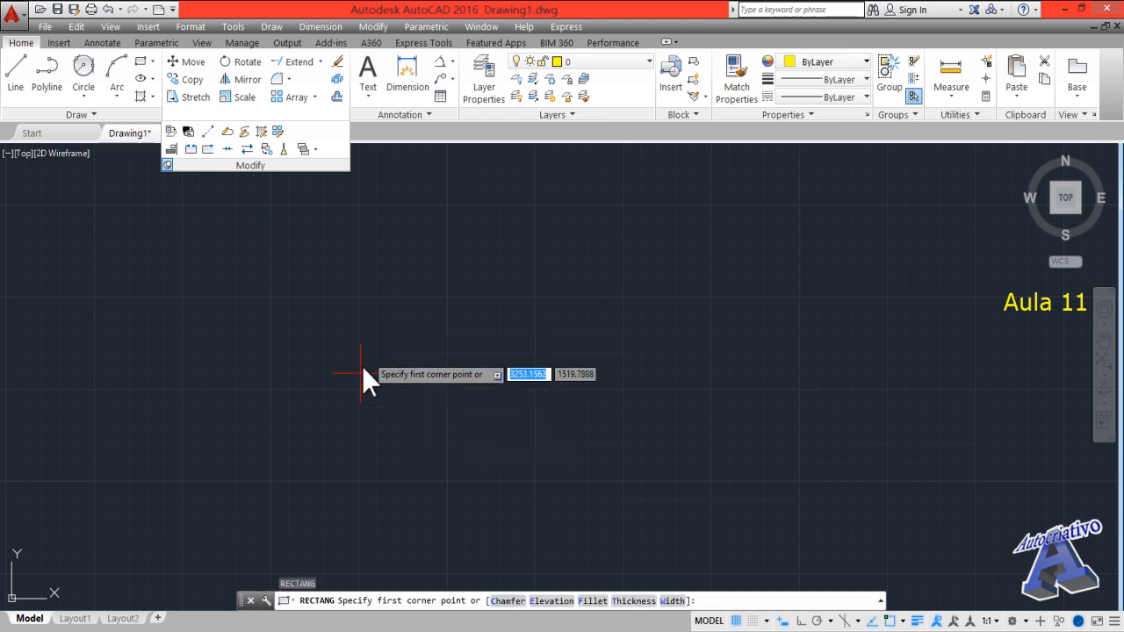
{"action": "left_click", "coordinate": [339, 438]}
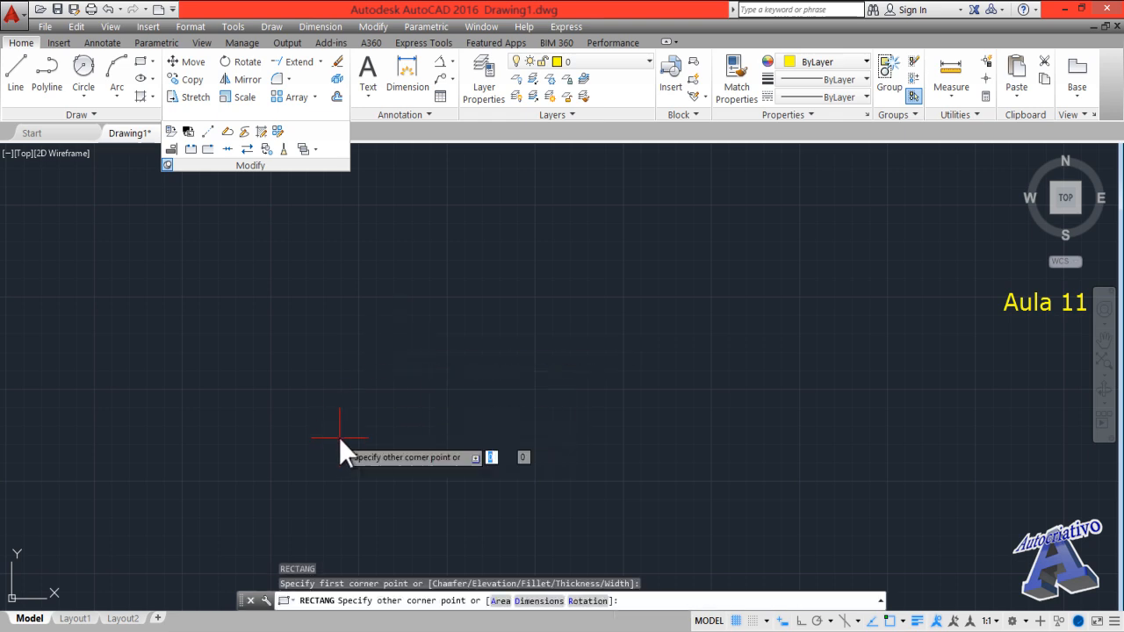
{"action": "left_click", "coordinate": [675, 387]}
{"action": "middle_click_drag", "start_coordinate": [680, 436], "coordinate": [541, 387]}
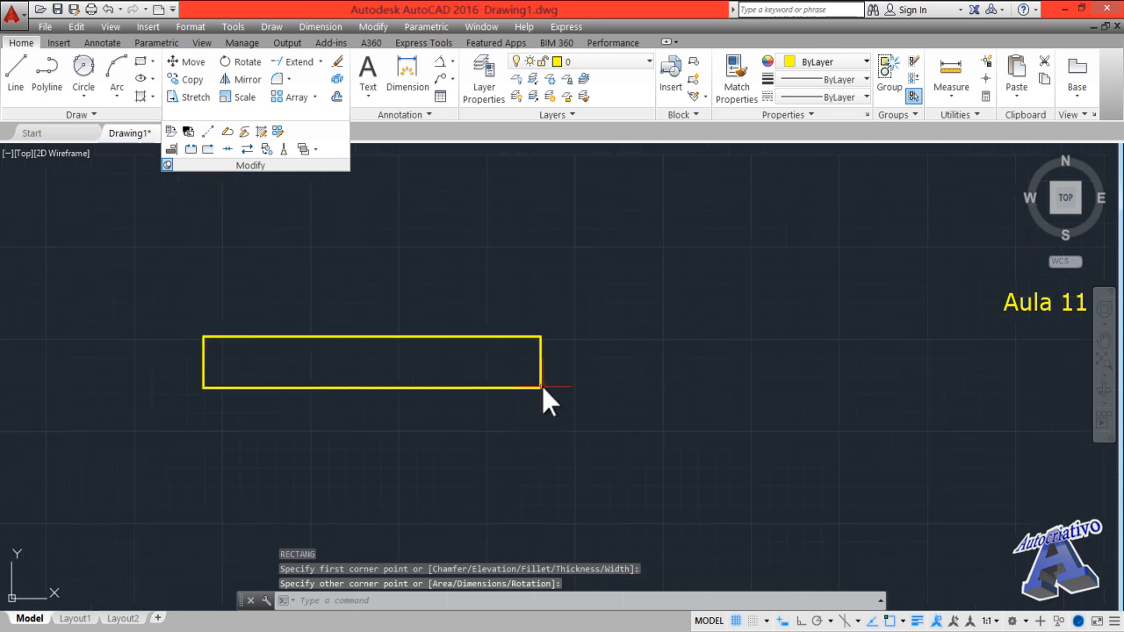
- Draw a vertical line with Ortho on, standing apart to the right of the rectangle and taller than it
{"action": "type", "text": "l"}
{"action": "key", "text": "Return"}
{"action": "left_click", "coordinate": [725, 272]}
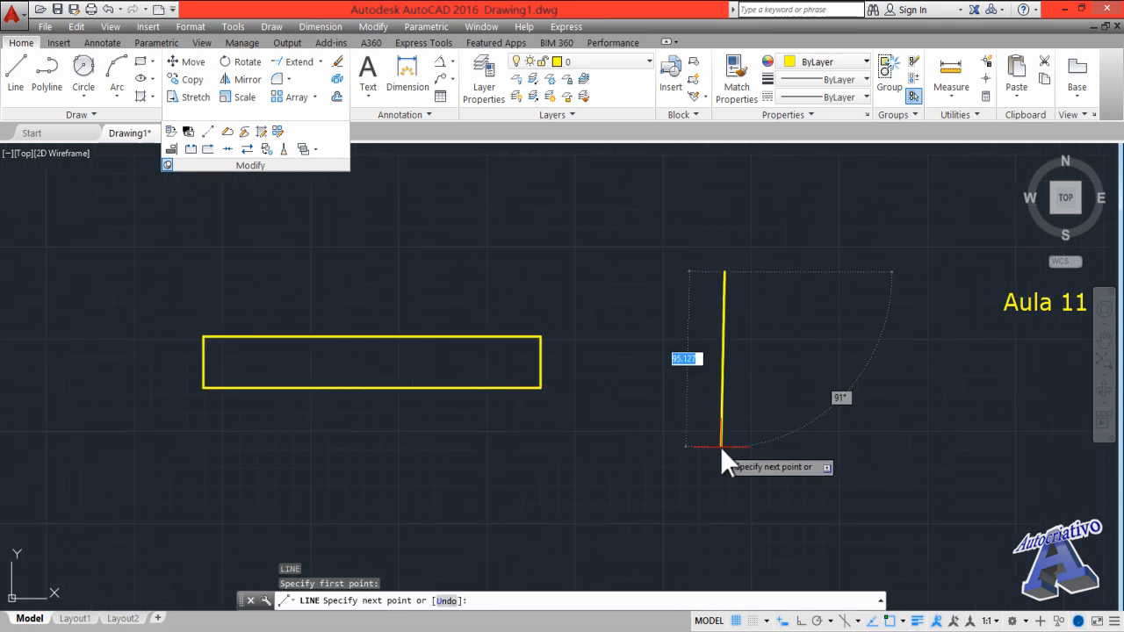
{"action": "key", "text": "F8"}
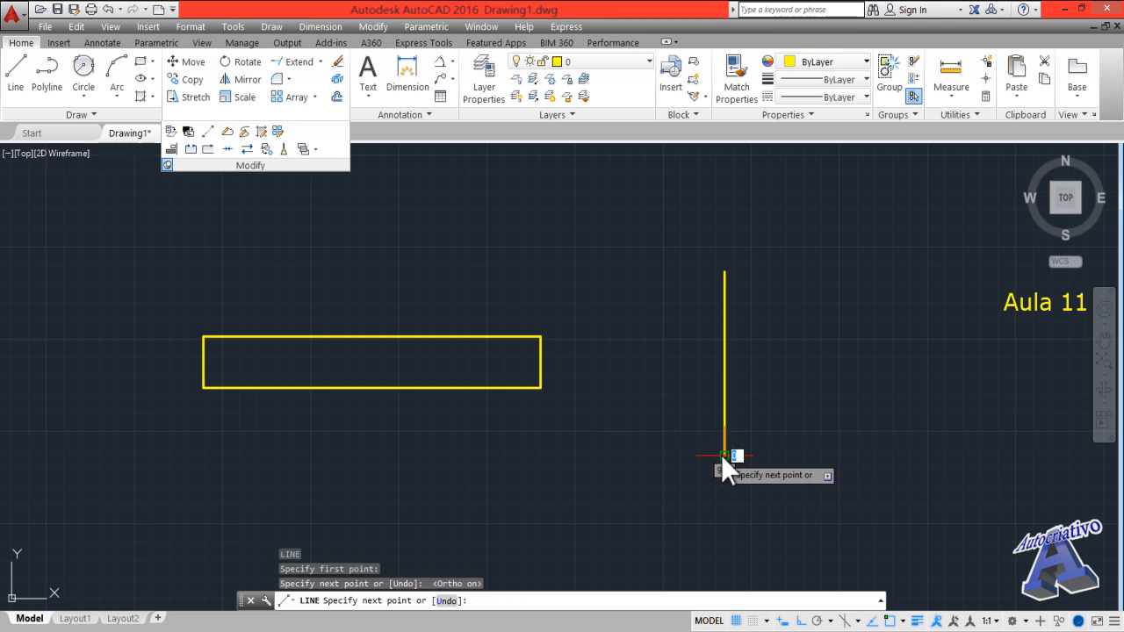
{"action": "left_click", "coordinate": [720, 454]}
{"action": "key", "text": "Return"}
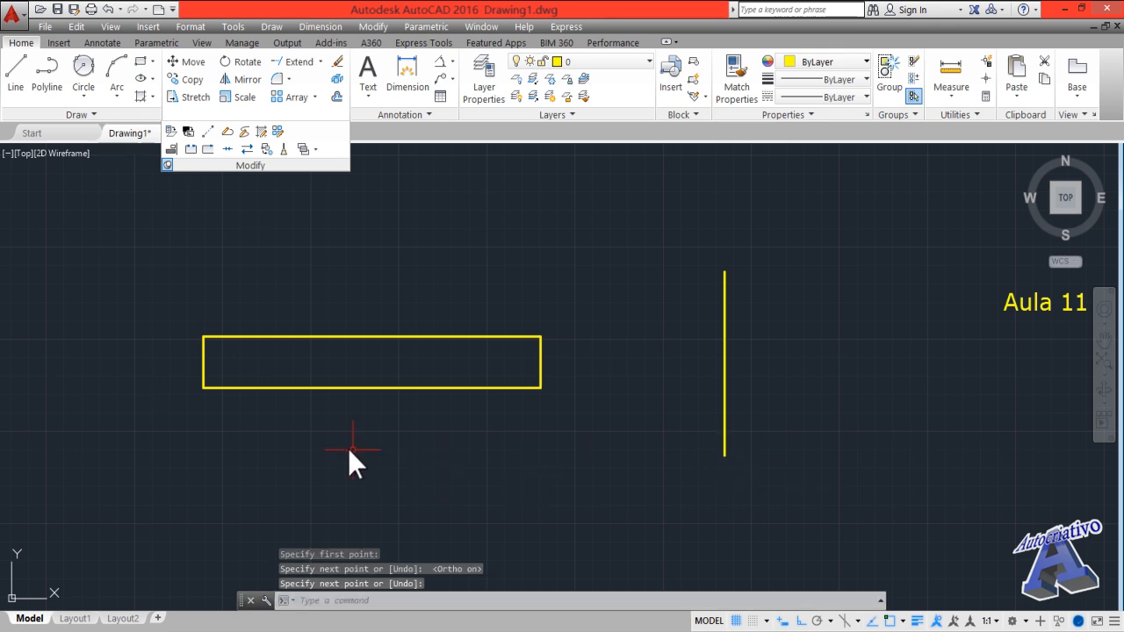
- Draw a second vertical line crossing the rectangle near its left end and extending slightly beyond both long sides
{"action": "key", "text": "Return"}
{"action": "scroll", "coordinate": [268, 412], "scroll_direction": "up", "scroll_amount": 2}
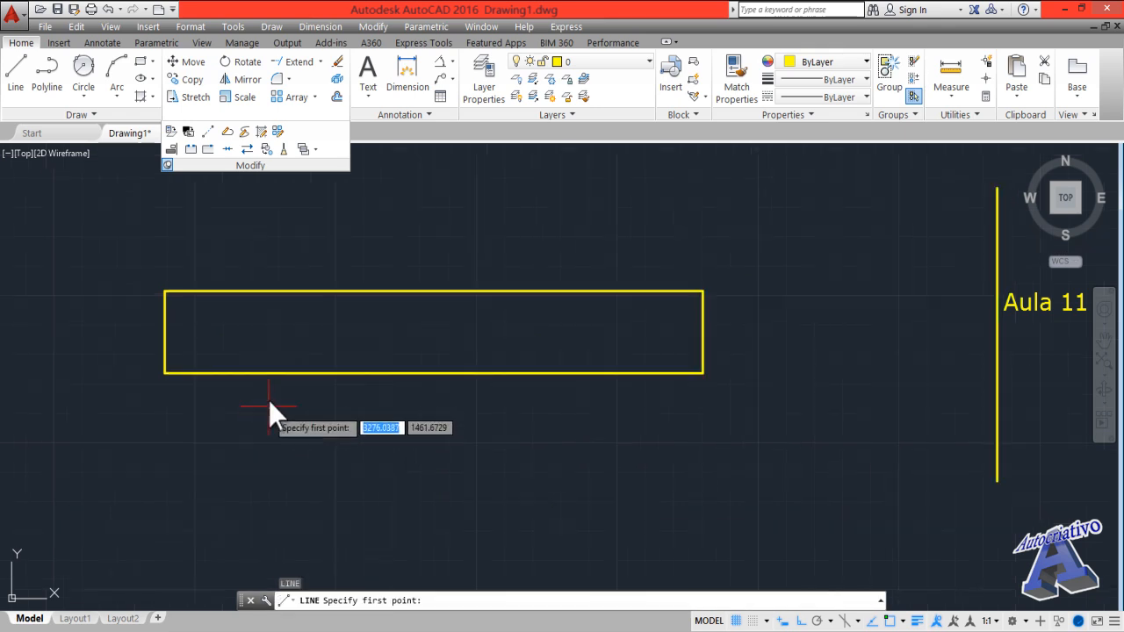
{"action": "left_click", "coordinate": [291, 406]}
{"action": "left_click", "coordinate": [241, 248]}
{"action": "key", "text": "Escape"}
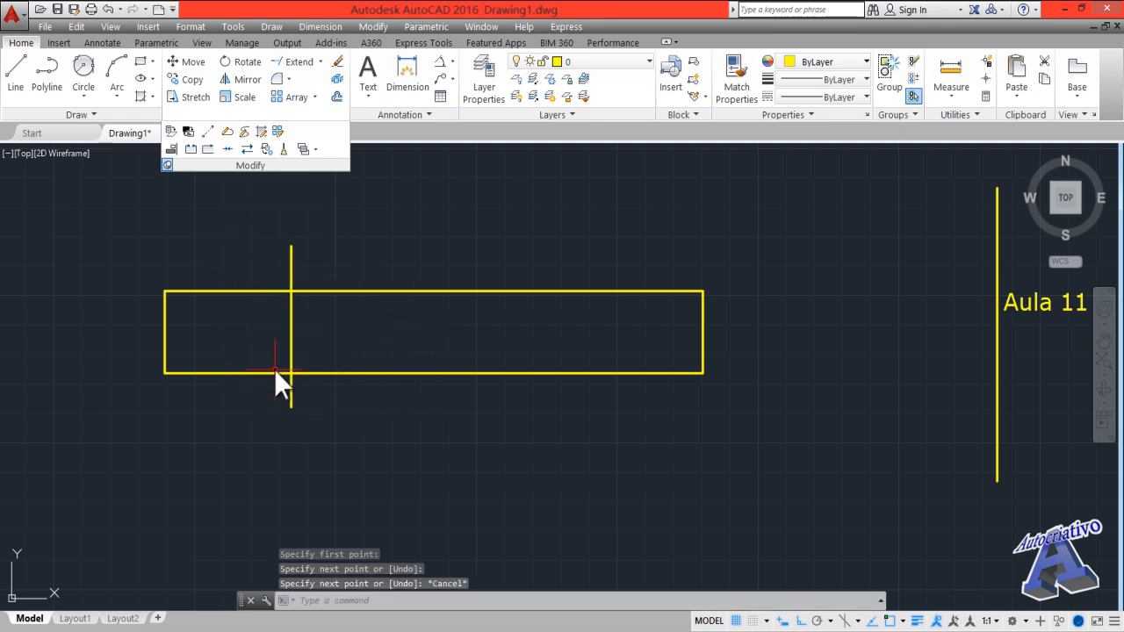
- Change the color of both vertical lines to cyan and clear the selection
{"action": "middle_click_drag", "start_coordinate": [276, 376], "coordinate": [295, 416]}
{"action": "scroll", "coordinate": [295, 415], "scroll_direction": "down", "scroll_amount": 2}
{"action": "left_click", "coordinate": [336, 459]}
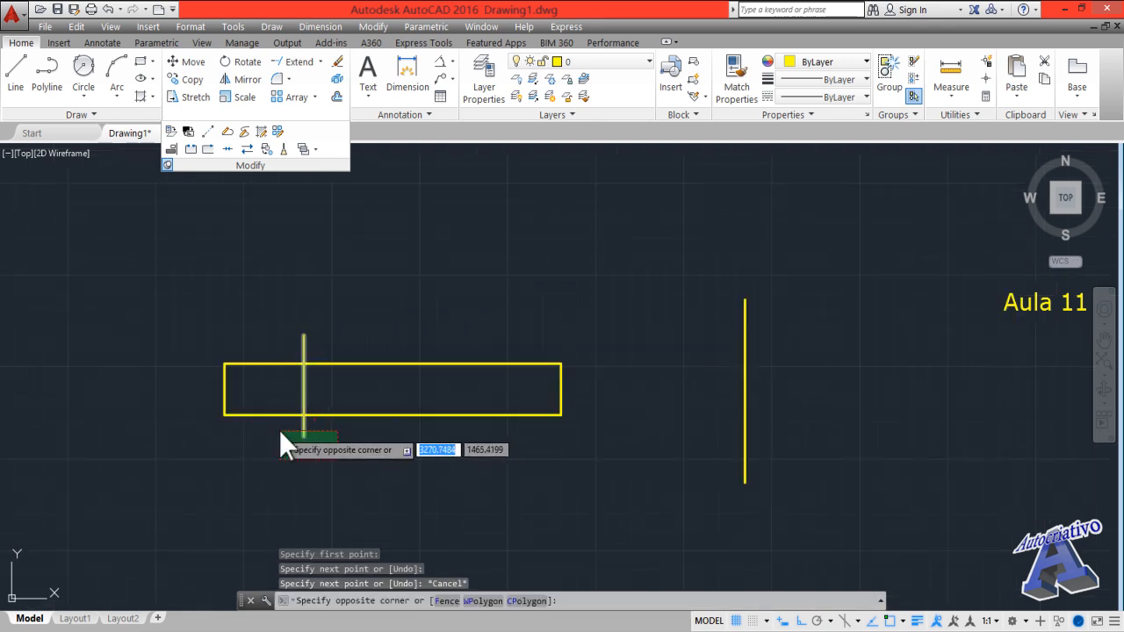
{"action": "left_click", "coordinate": [279, 430]}
{"action": "left_click", "coordinate": [854, 553]}
{"action": "left_click", "coordinate": [684, 459]}
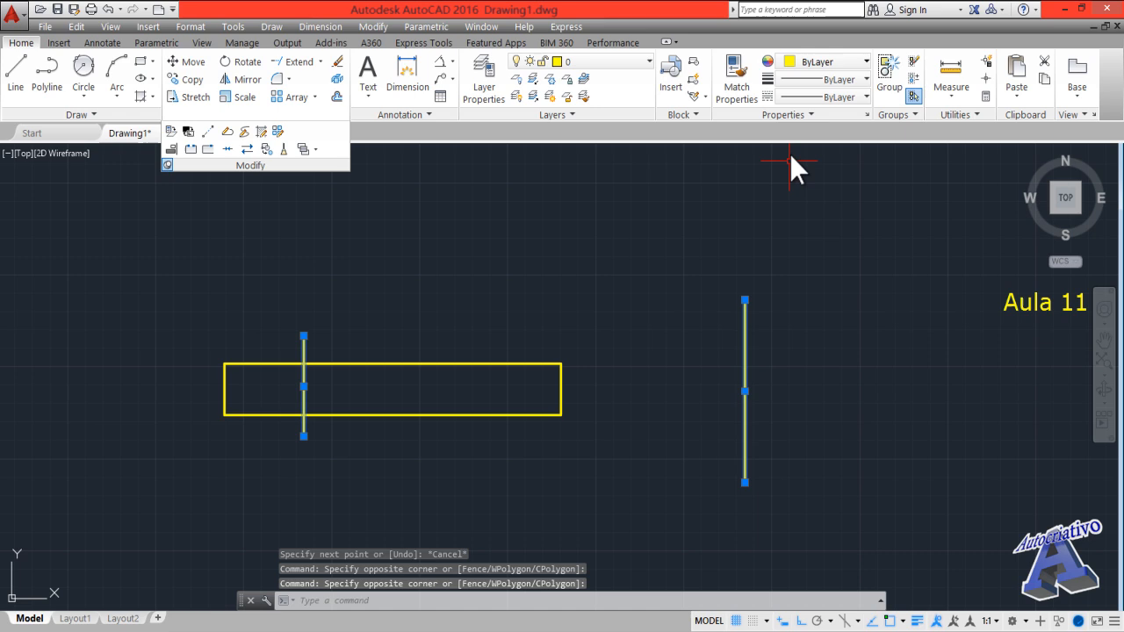
{"action": "left_click", "coordinate": [813, 62]}
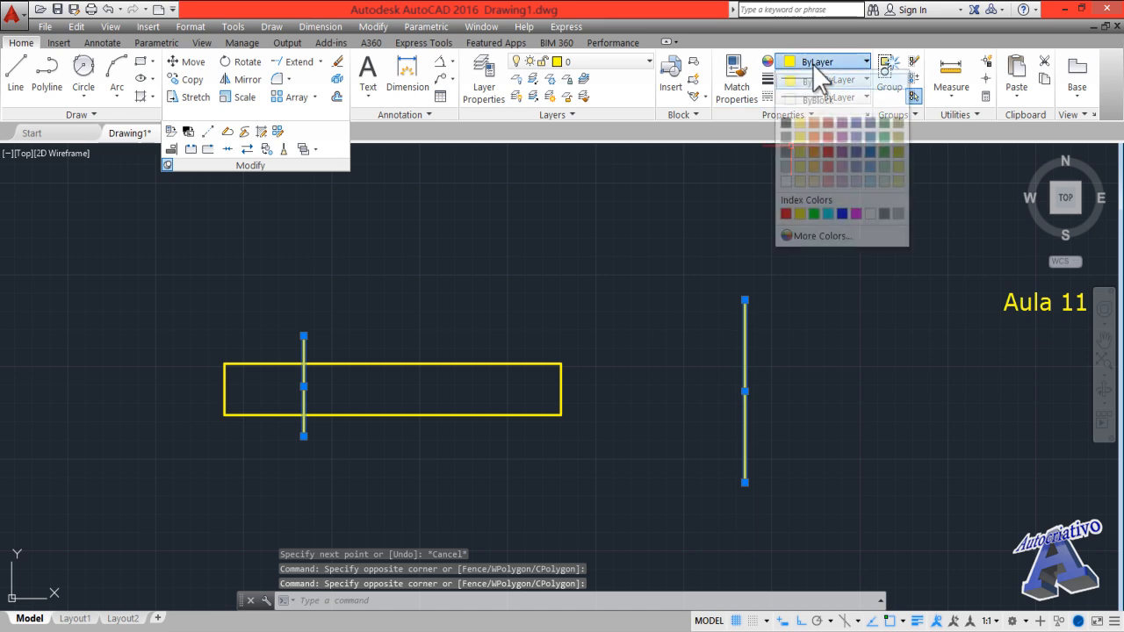
{"action": "left_click", "coordinate": [826, 212]}
{"action": "key", "text": "Escape"}
{"action": "middle_click_drag", "start_coordinate": [502, 399], "coordinate": [536, 400]}
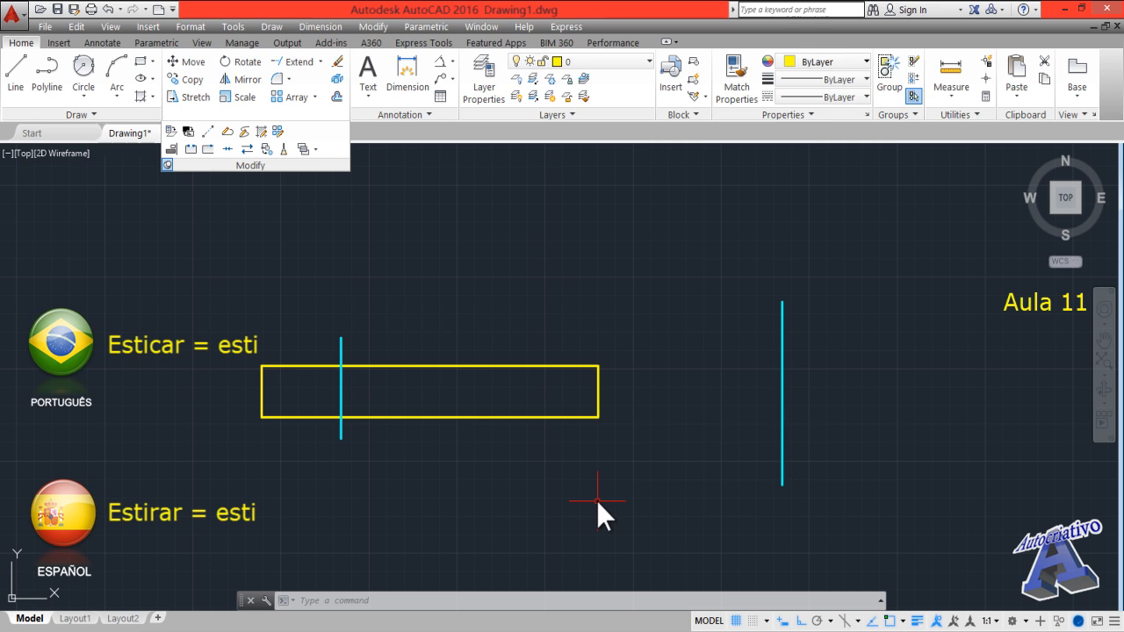
- Stretch the rectangle's right end horizontally from its lower-right corner to the cyan line on the right, keeping Ortho on
{"action": "left_click", "coordinate": [192, 97]}
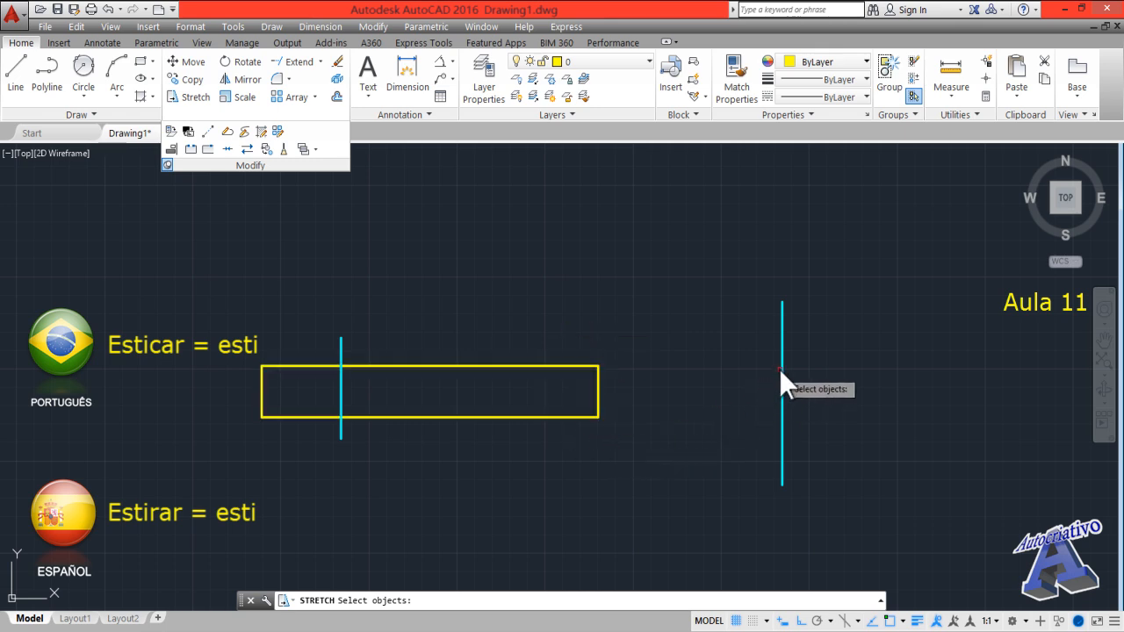
{"action": "left_click", "coordinate": [642, 473]}
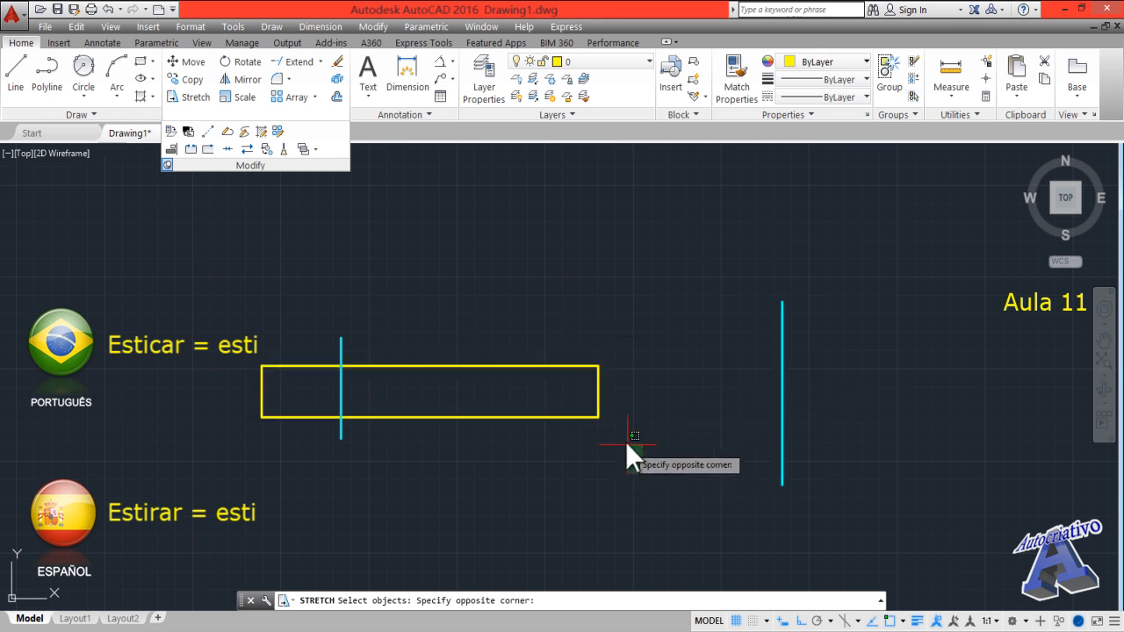
{"action": "left_click", "coordinate": [524, 317]}
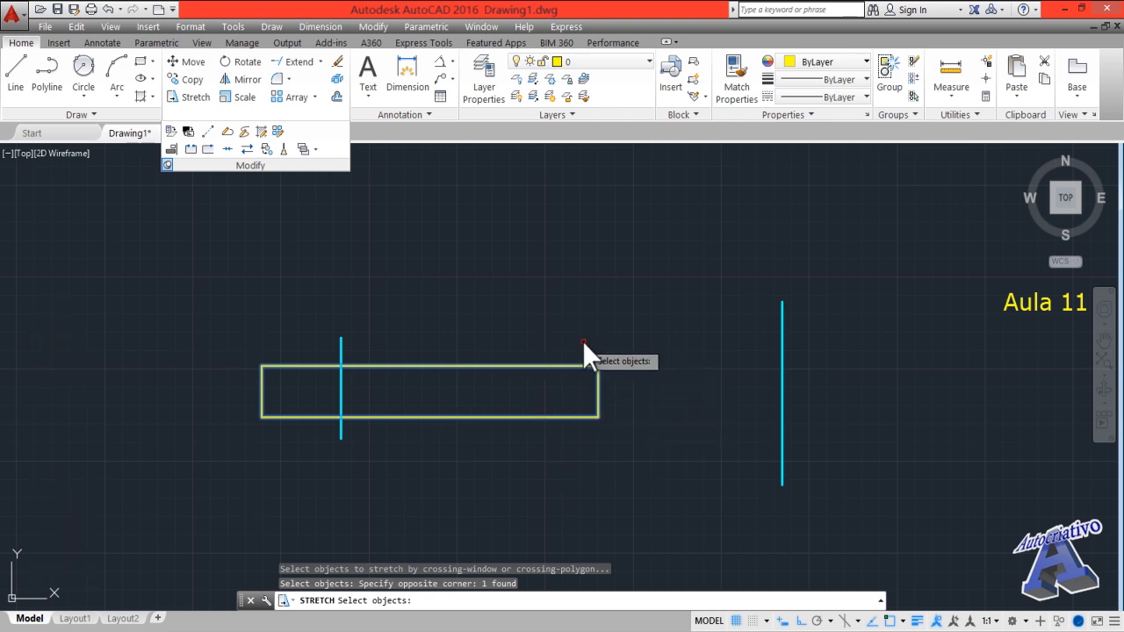
{"action": "key", "text": "Return"}
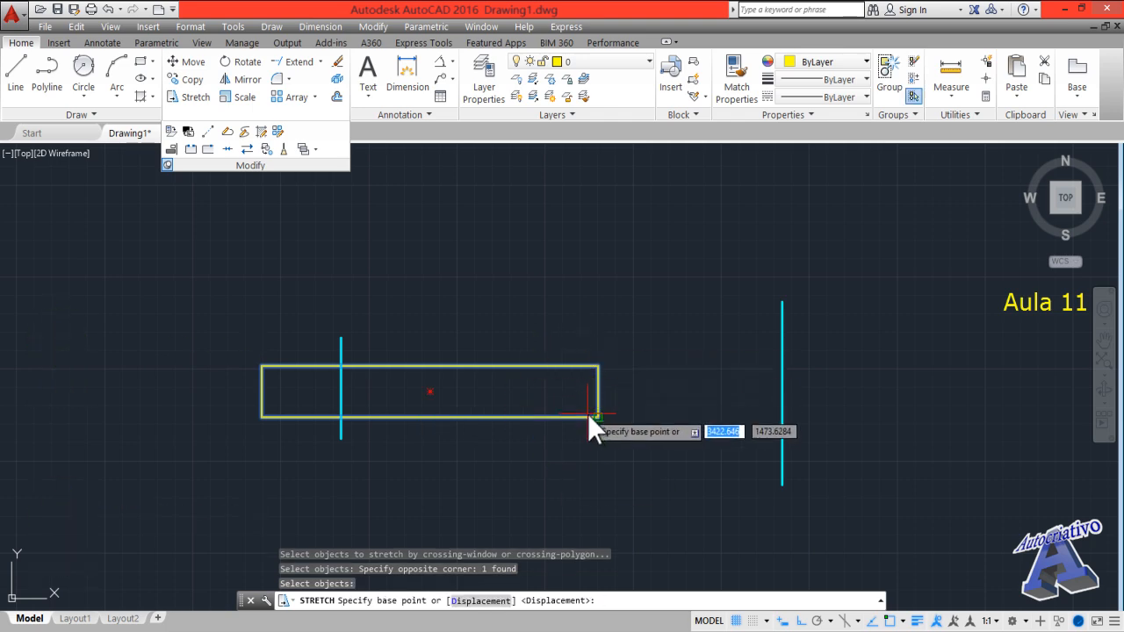
{"action": "left_click", "coordinate": [596, 417]}
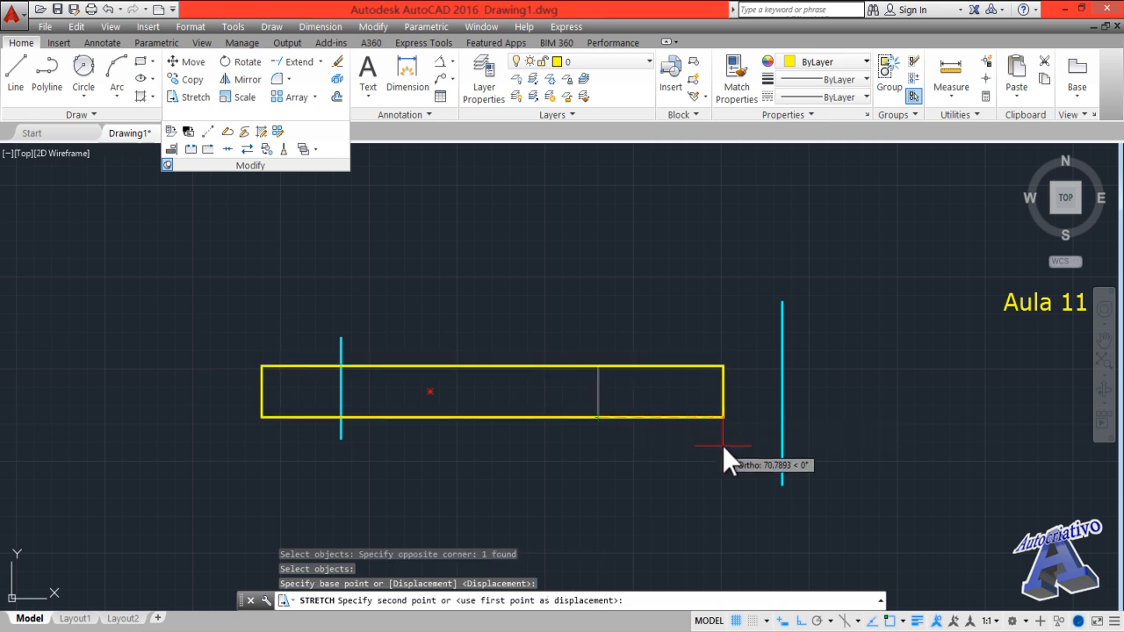
{"action": "key", "text": "F8"}
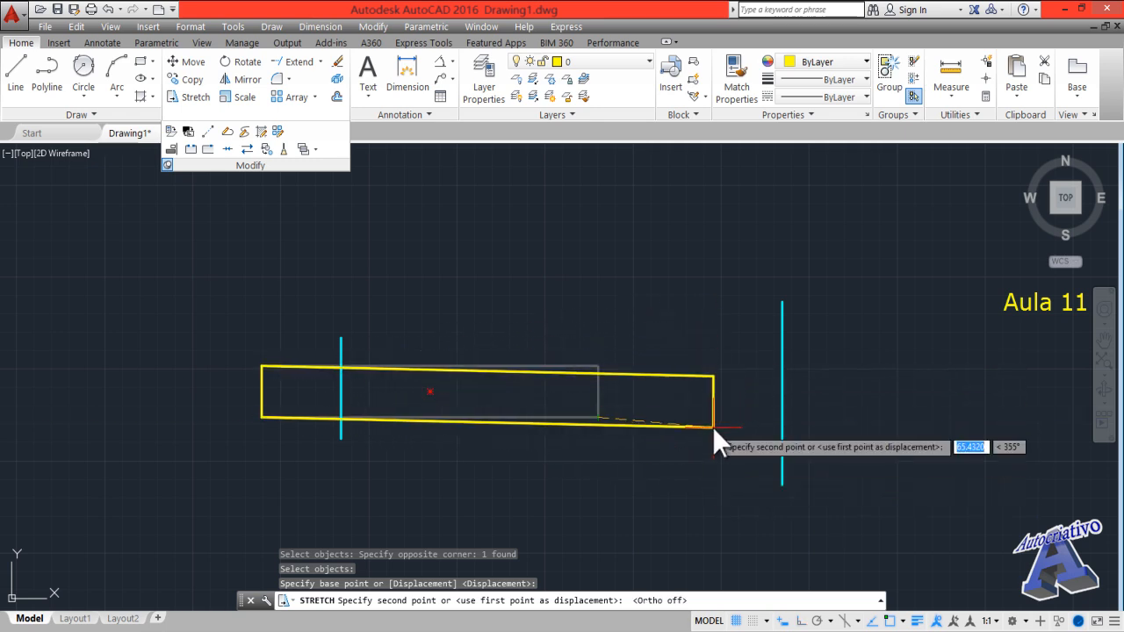
{"action": "key", "text": "F8"}
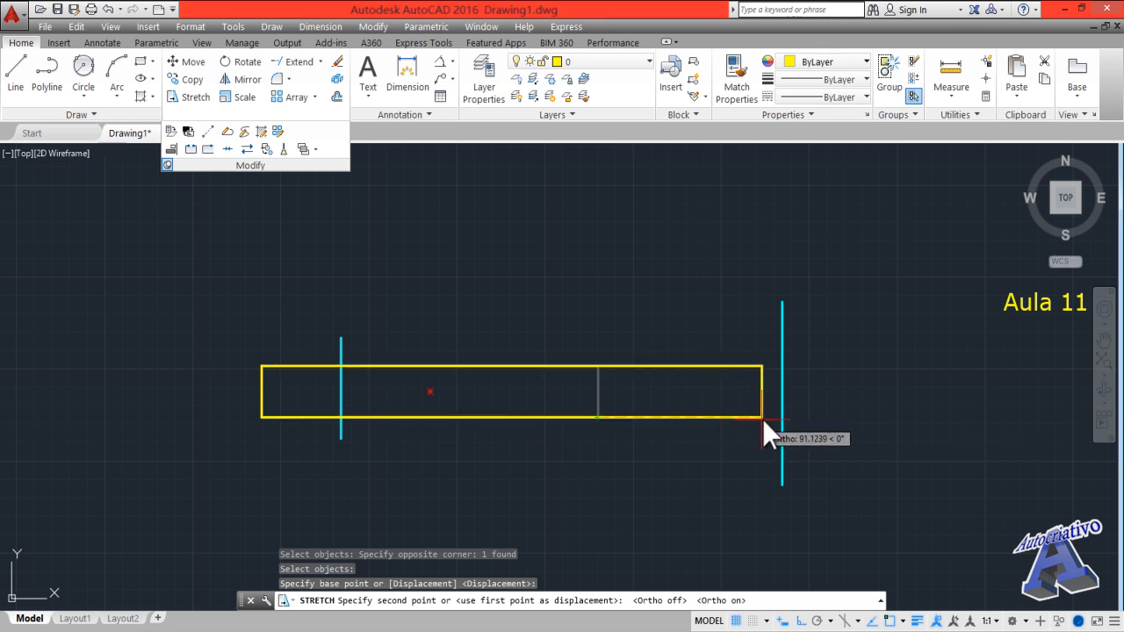
{"action": "left_click", "coordinate": [781, 419]}
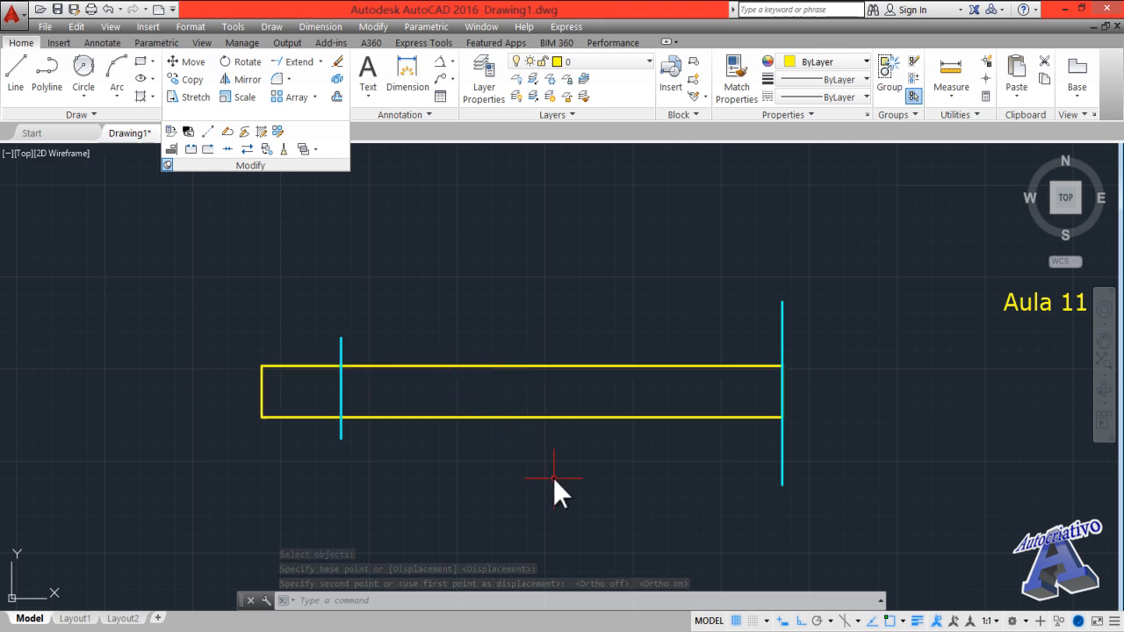
- Erase the stretched rectangle together with both cyan vertical lines
{"action": "mouse_move", "coordinate": [553, 478]}
{"action": "middle_mouse_down"}
{"action": "mouse_move", "coordinate": [549, 519]}
{"action": "mouse_move", "coordinate": [522, 495]}
{"action": "middle_mouse_up"}
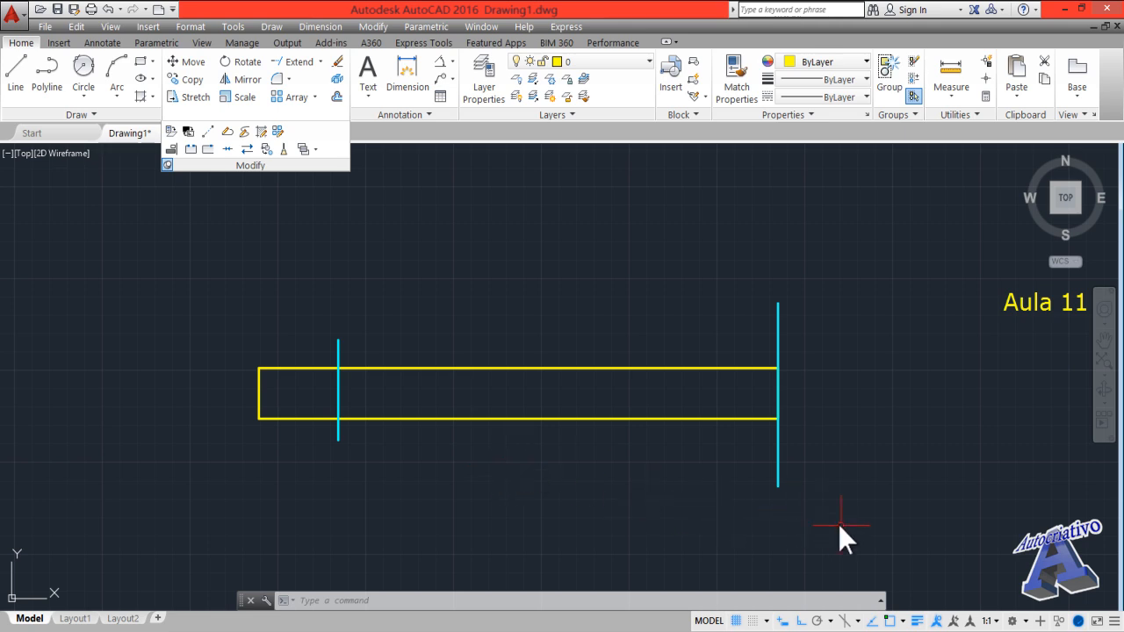
{"action": "left_click", "coordinate": [879, 521]}
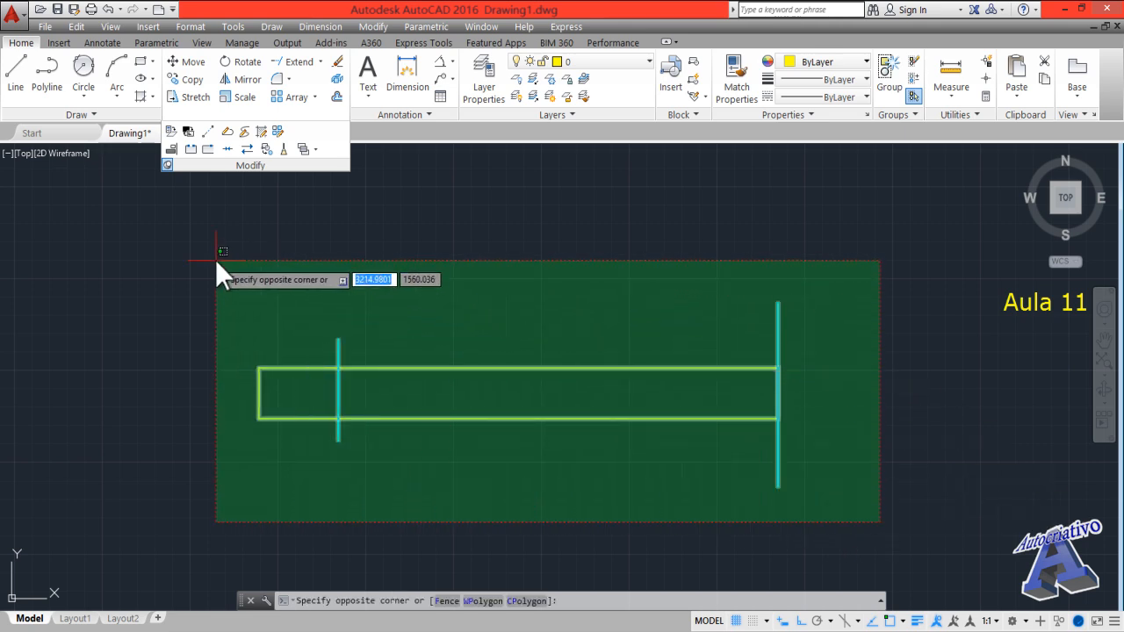
{"action": "left_click", "coordinate": [216, 260]}
{"action": "key", "text": "Delete"}
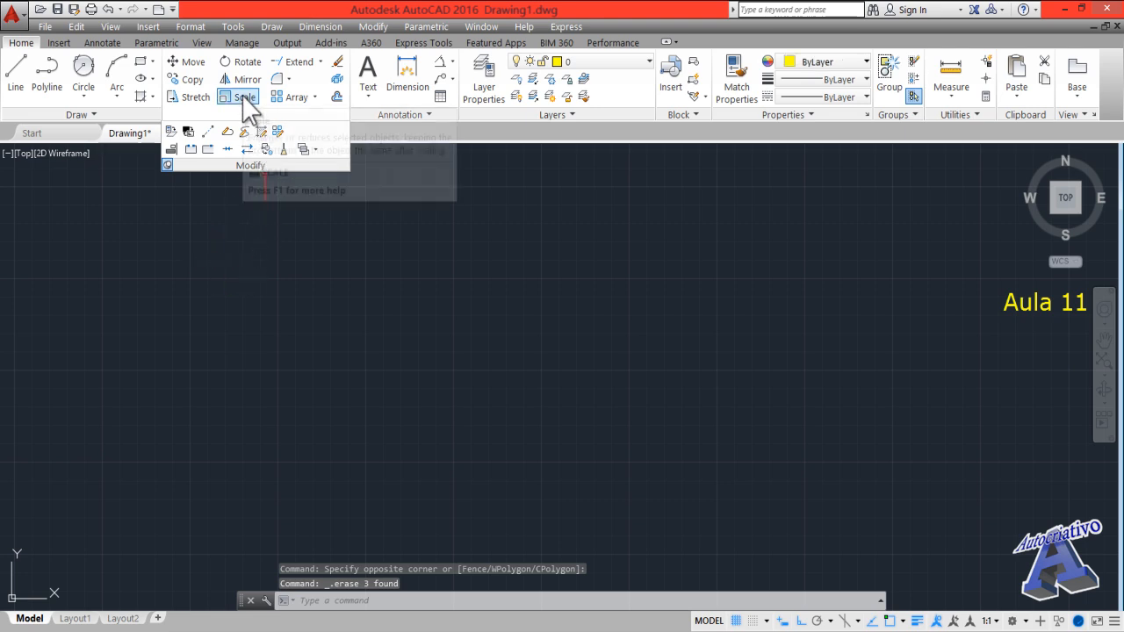
{"action": "left_click", "coordinate": [440, 397]}
{"action": "left_click", "coordinate": [459, 418]}
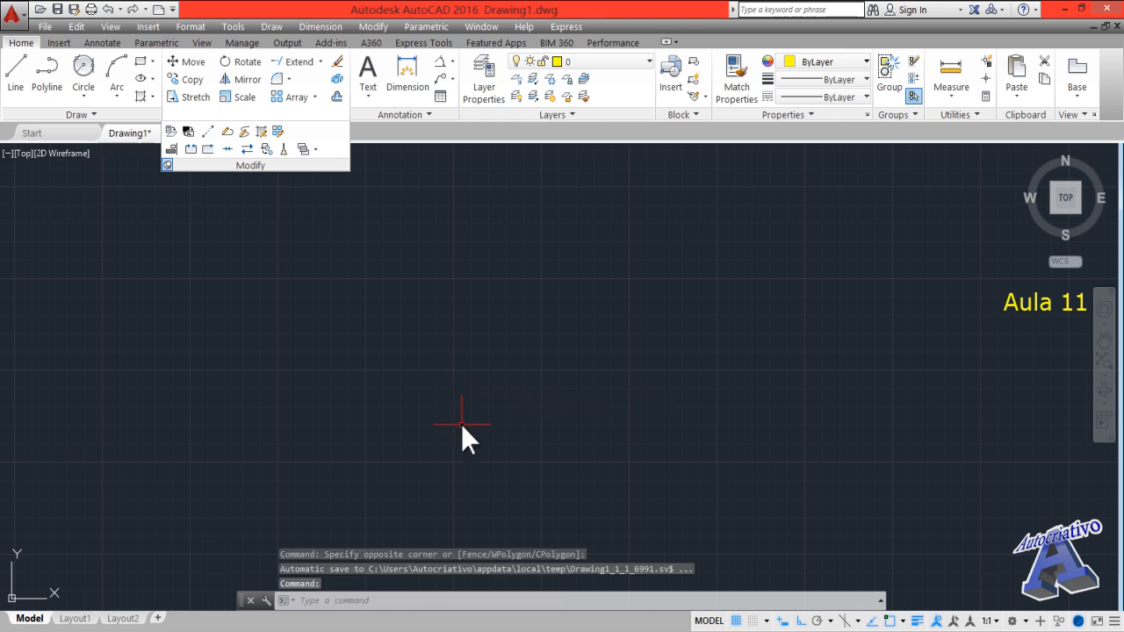
- Draw a square with the Rectangle command using the Dimensions option, length 10 and width 10
{"action": "middle_click_drag", "start_coordinate": [402, 439], "coordinate": [427, 390]}
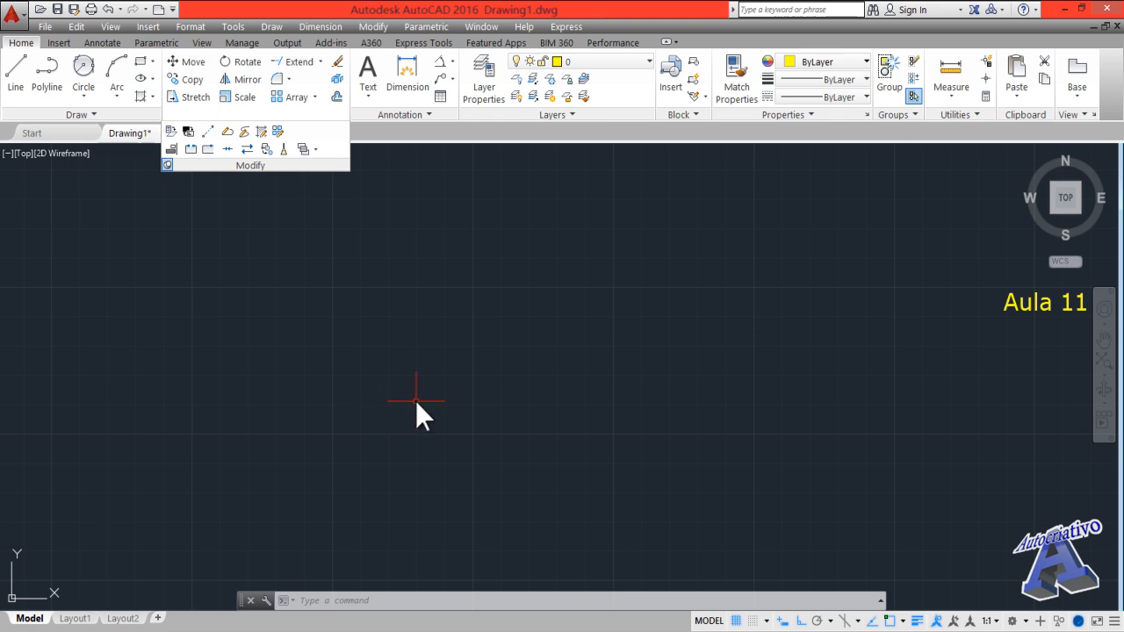
{"action": "type", "text": "REC"}
{"action": "key", "text": "Return"}
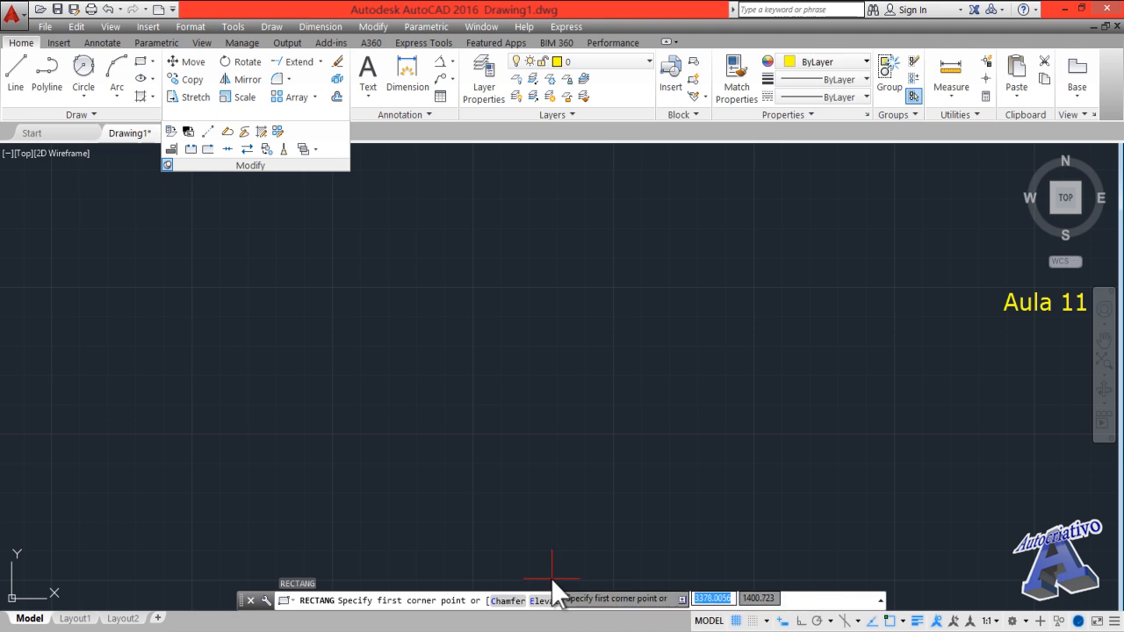
{"action": "left_click", "coordinate": [457, 387]}
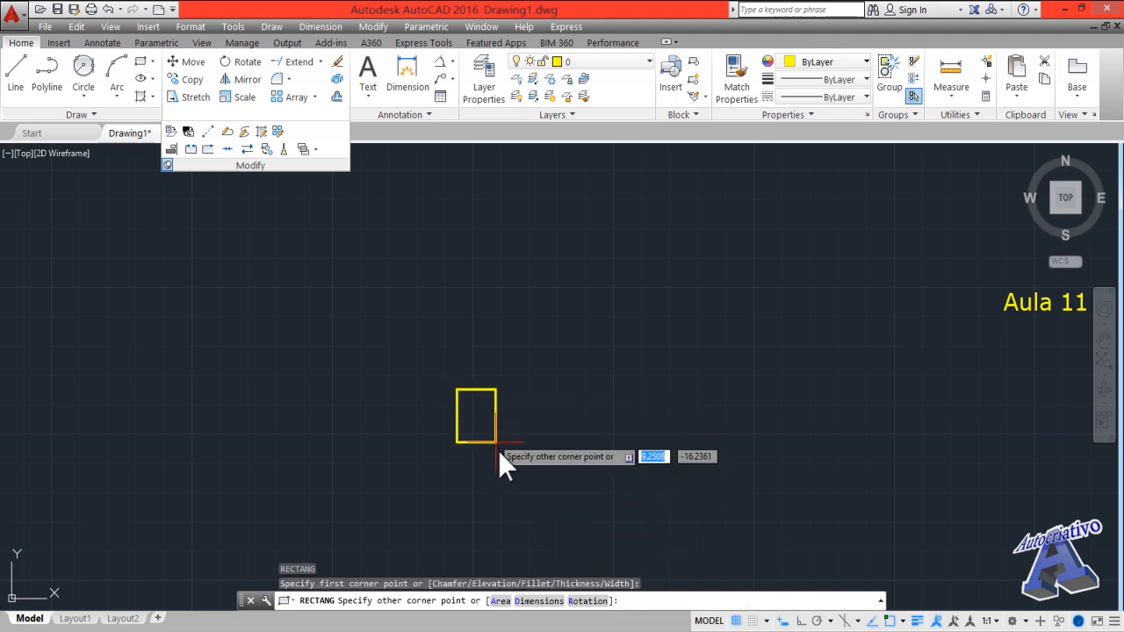
{"action": "left_click", "coordinate": [542, 602]}
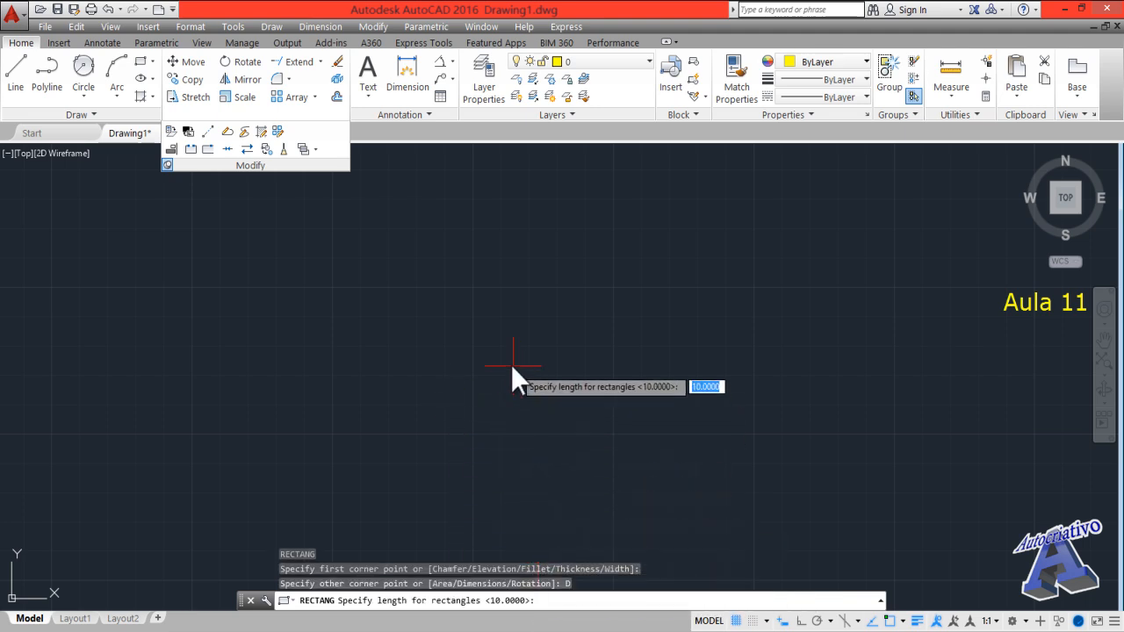
{"action": "type", "text": "10"}
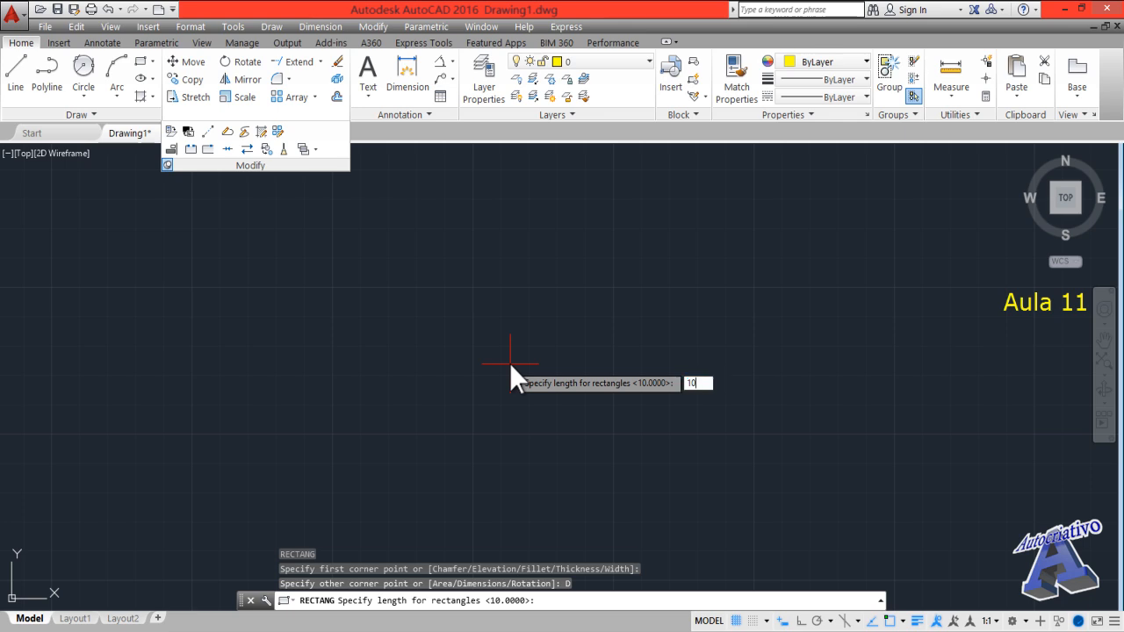
{"action": "key", "text": "Return"}
{"action": "type", "text": "10"}
{"action": "key", "text": "Return"}
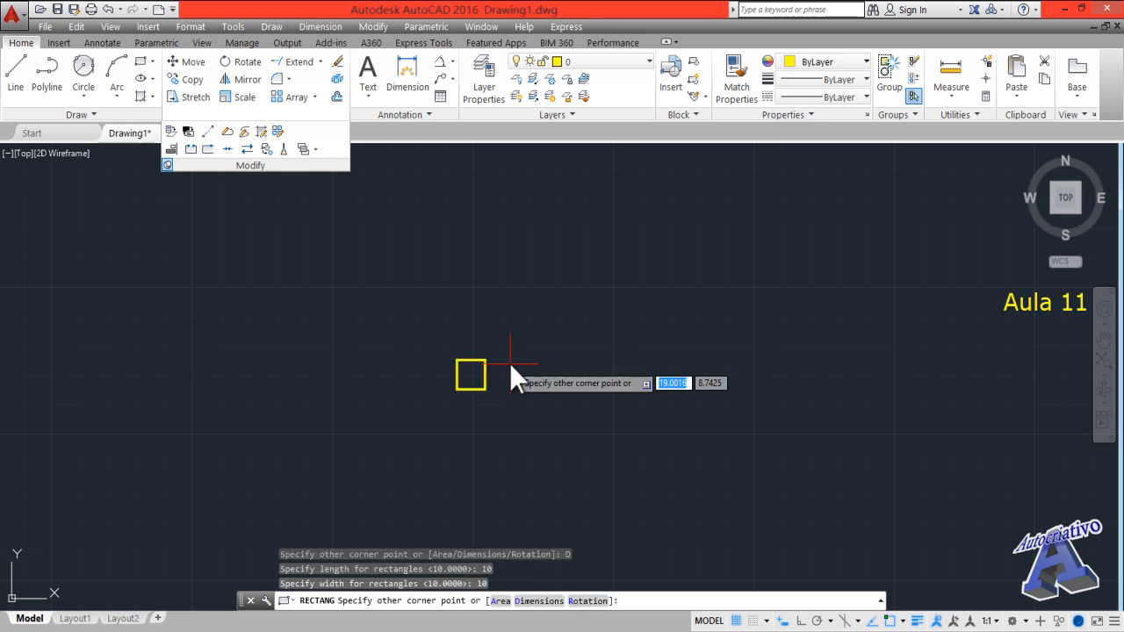
{"action": "left_click", "coordinate": [509, 364]}
{"action": "scroll", "coordinate": [477, 374], "scroll_direction": "up", "scroll_amount": 8}
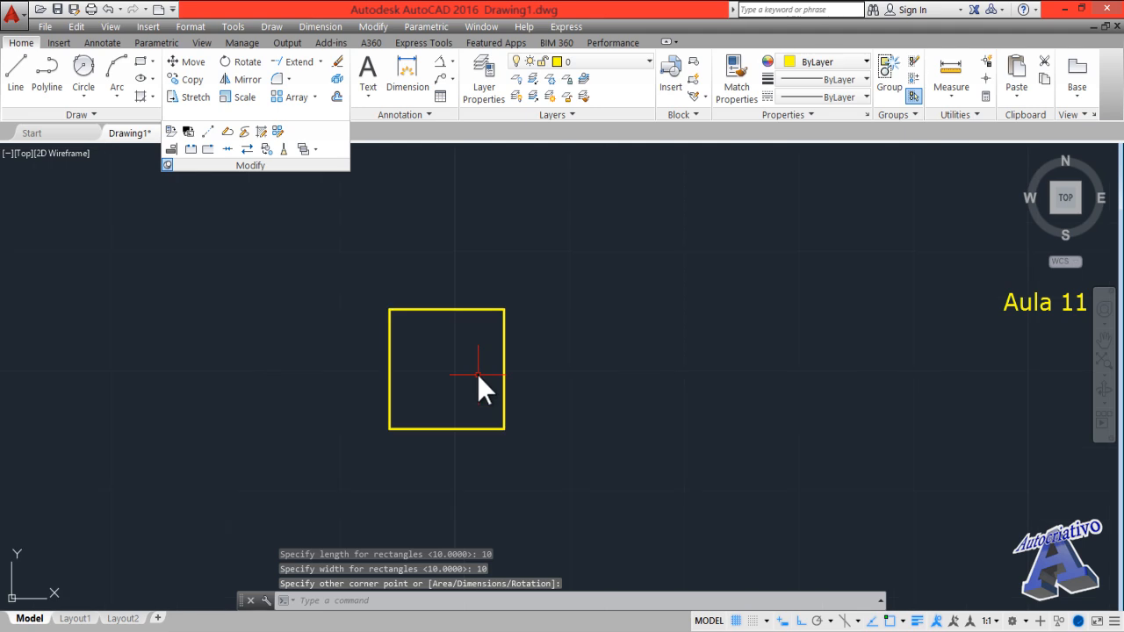
{"action": "middle_click_drag", "start_coordinate": [477, 374], "coordinate": [614, 411]}
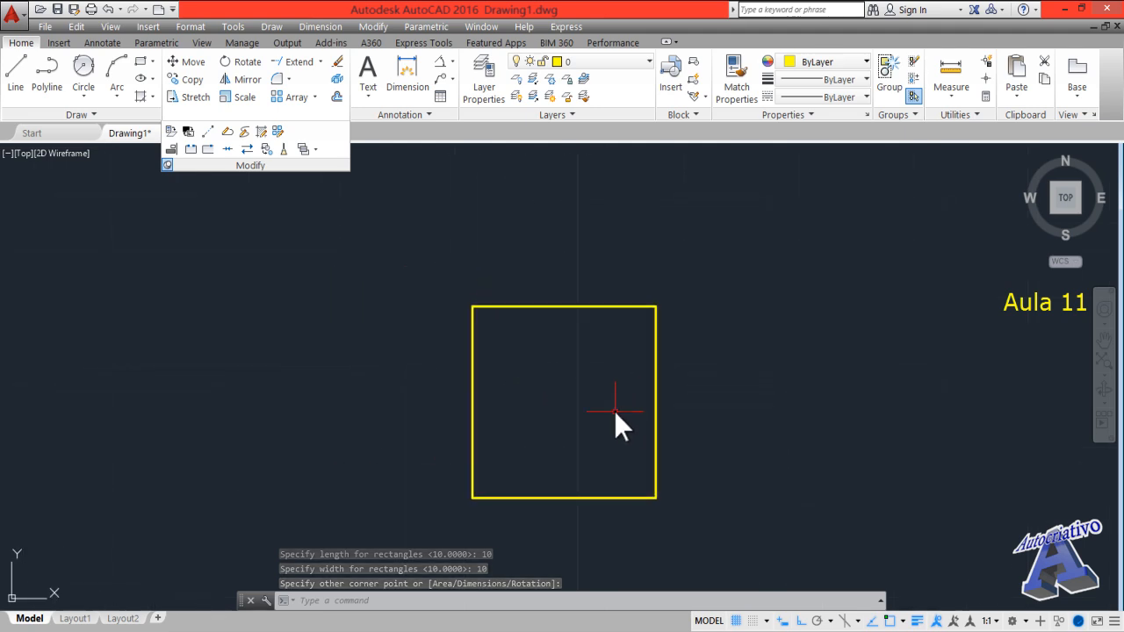
{"action": "scroll", "coordinate": [614, 411], "scroll_direction": "down", "scroll_amount": 2}
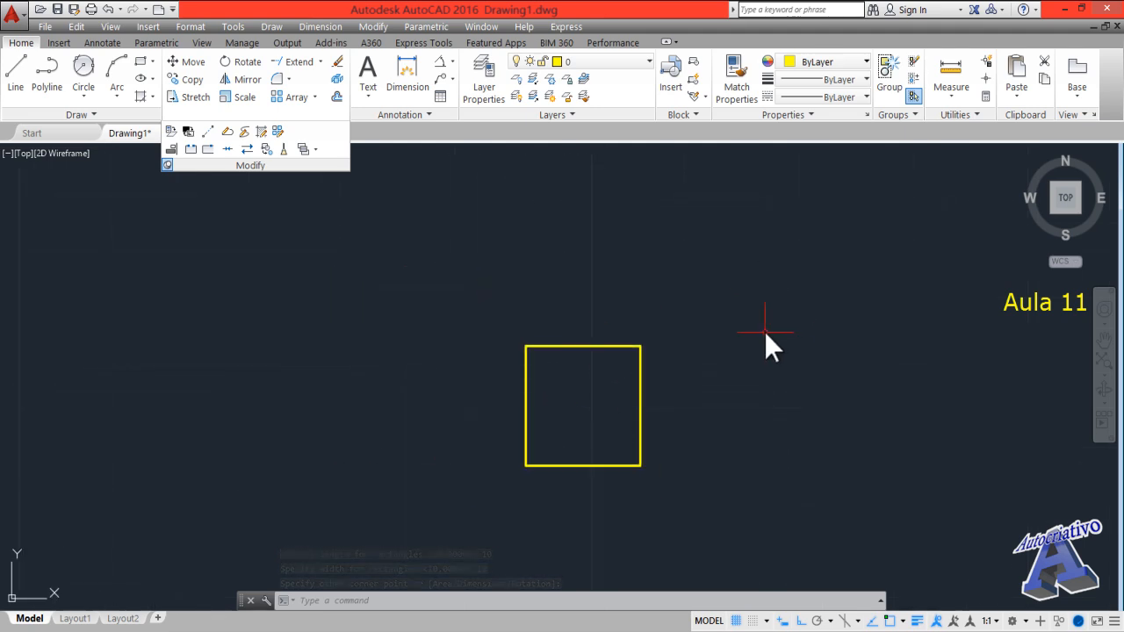
- Scale the square by a factor of 2 from its lower-left corner
{"action": "left_click", "coordinate": [747, 443]}
{"action": "left_click", "coordinate": [636, 391]}
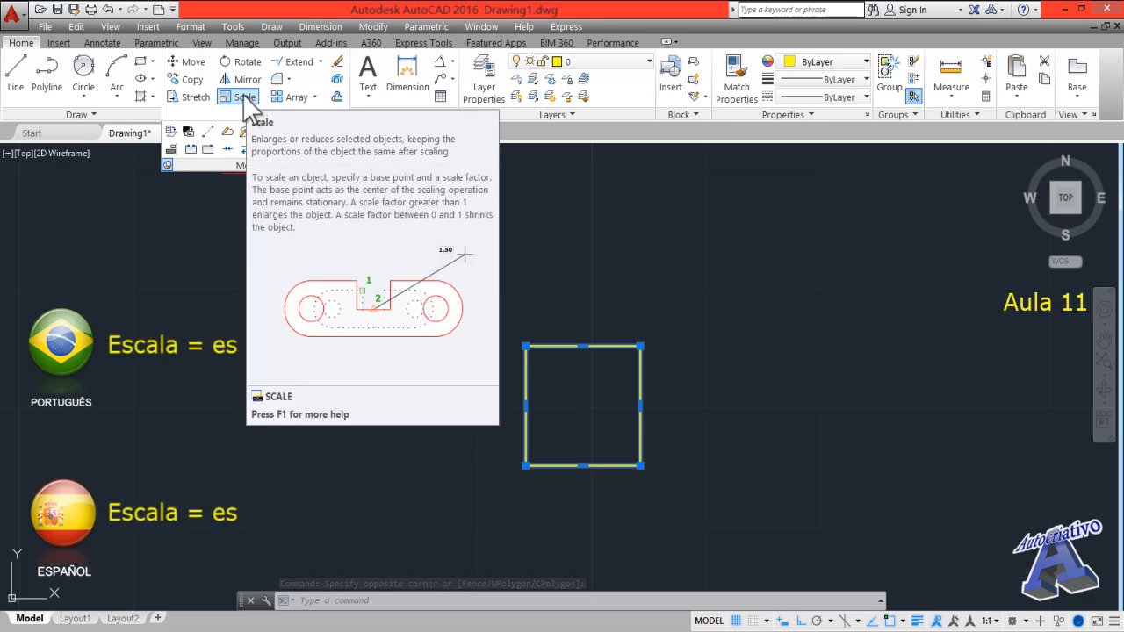
{"action": "left_click", "coordinate": [243, 96]}
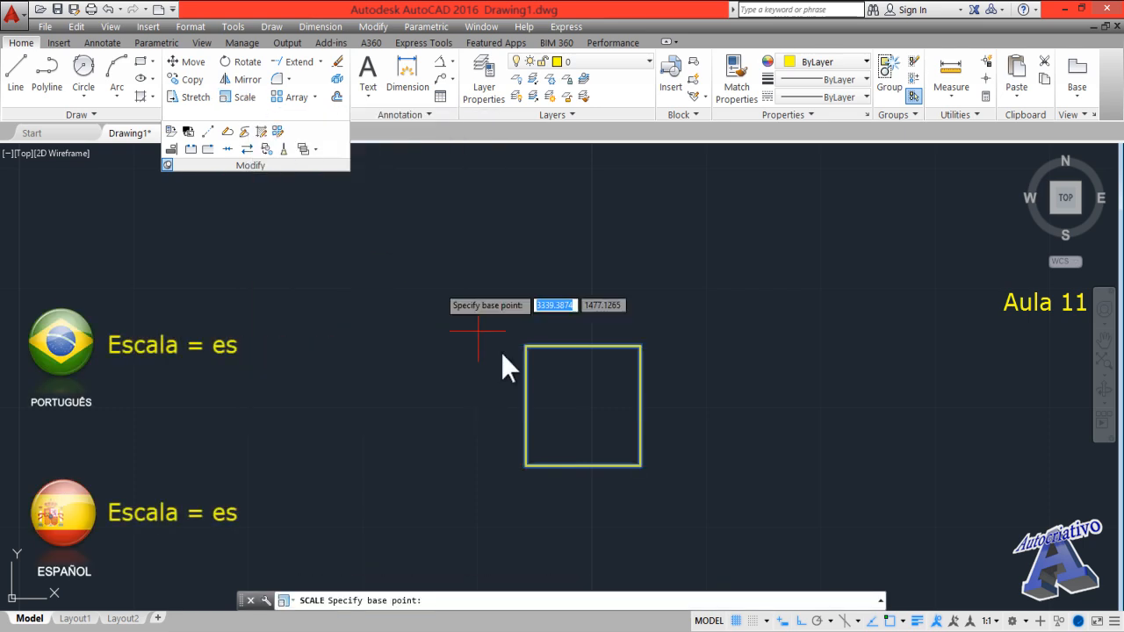
{"action": "left_click", "coordinate": [524, 464]}
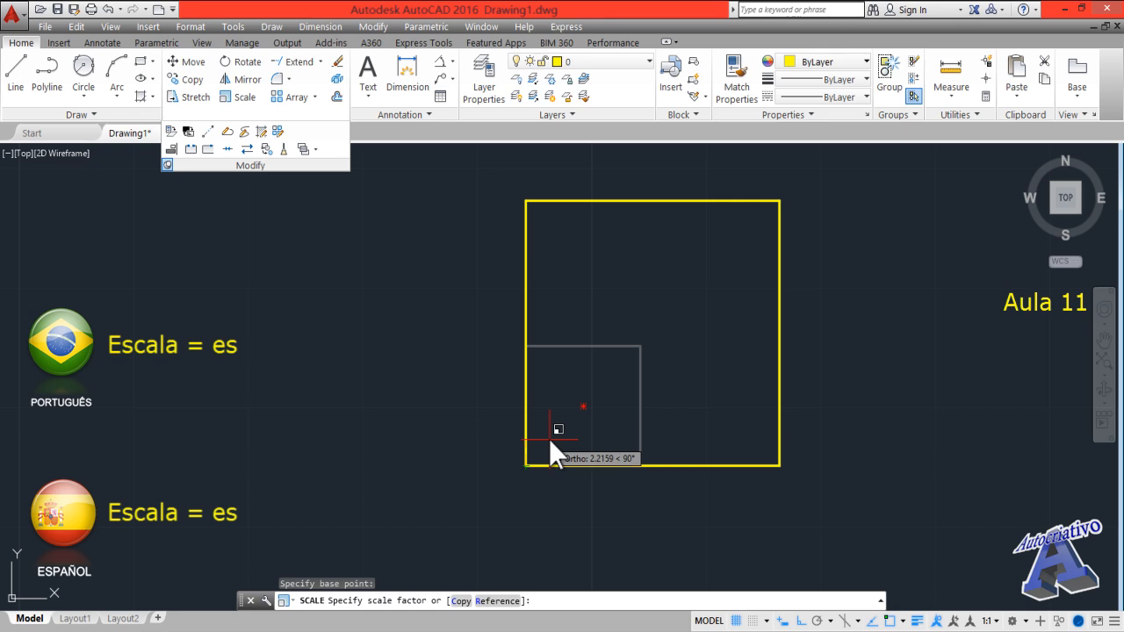
{"action": "scroll", "coordinate": [576, 426], "scroll_direction": "down", "scroll_amount": 2}
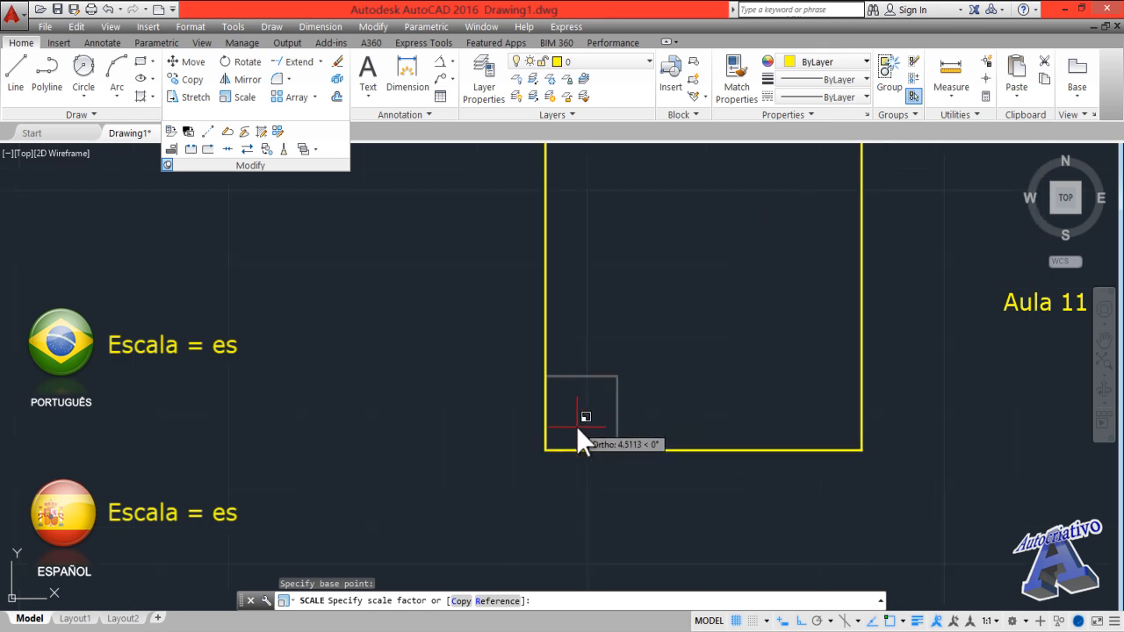
{"action": "scroll", "coordinate": [576, 425], "scroll_direction": "down", "scroll_amount": 1}
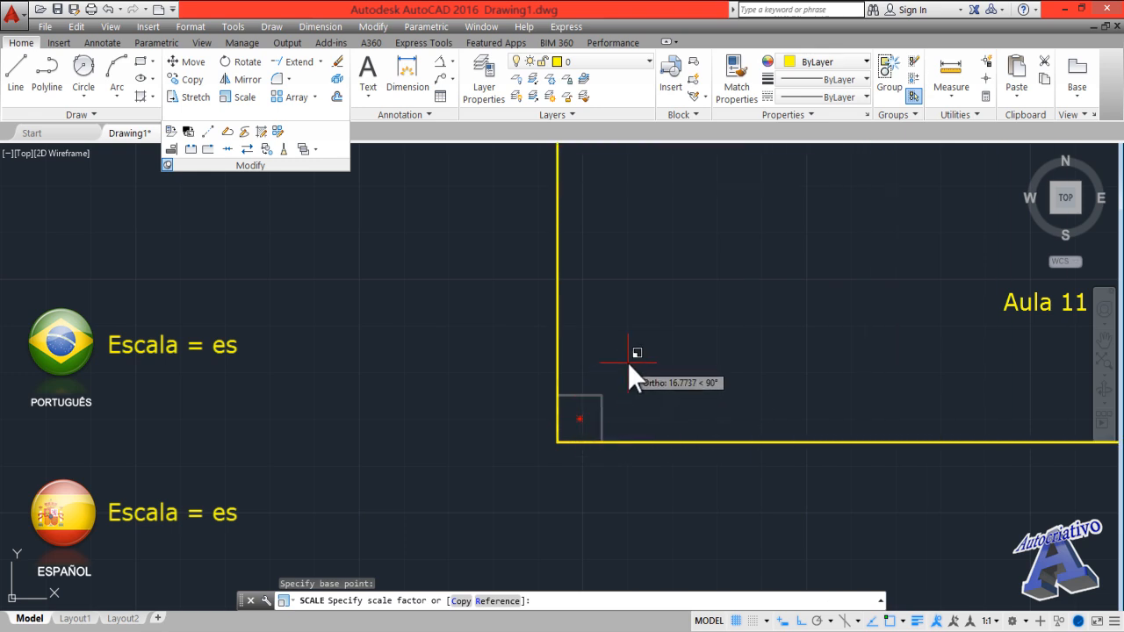
{"action": "type", "text": "2"}
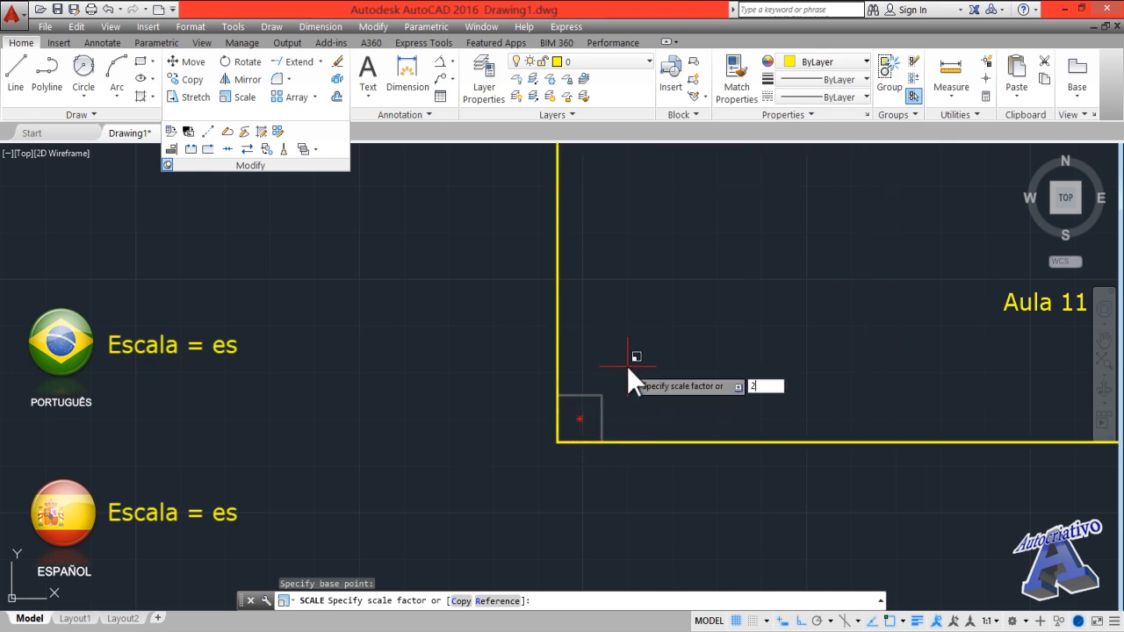
{"action": "key", "text": "Return"}
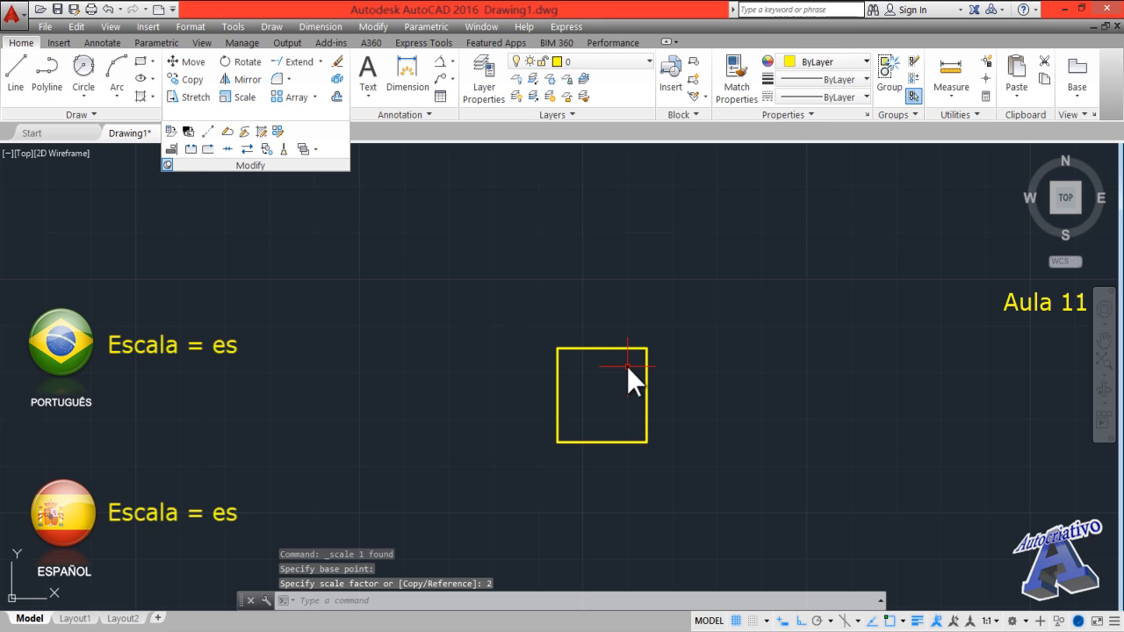
- Add a linear dimension above the square's top side, measured between its two upper corners
{"action": "scroll", "coordinate": [610, 393], "scroll_direction": "up", "scroll_amount": 2}
{"action": "scroll", "coordinate": [610, 393], "scroll_direction": "up", "scroll_amount": 2}
{"action": "middle_click_drag", "start_coordinate": [612, 405], "coordinate": [591, 364]}
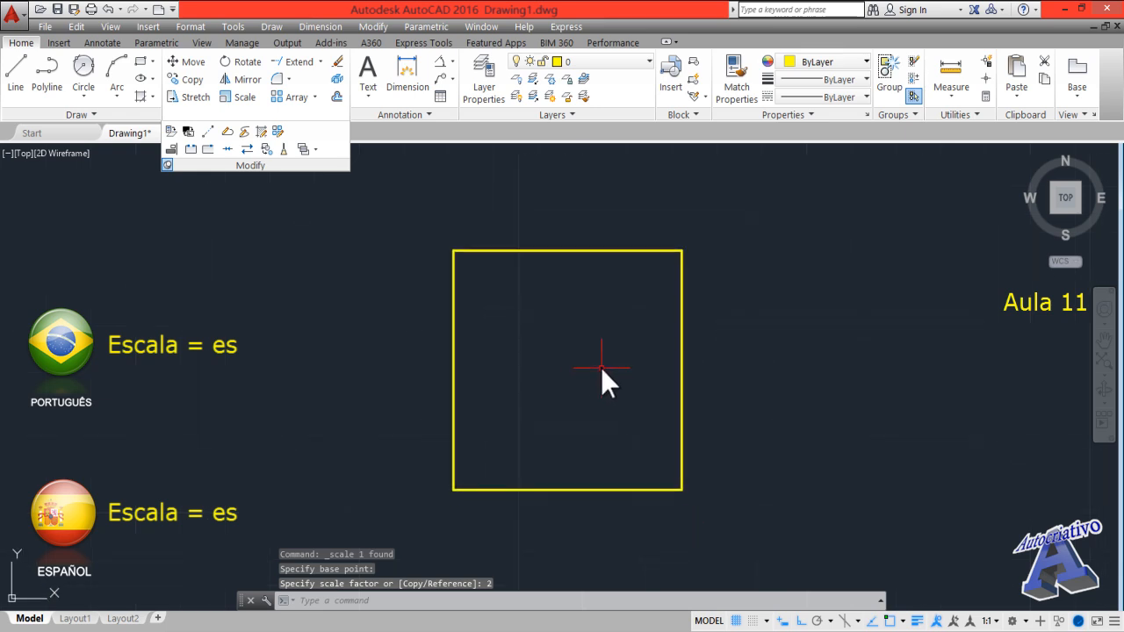
{"action": "left_click", "coordinate": [451, 63]}
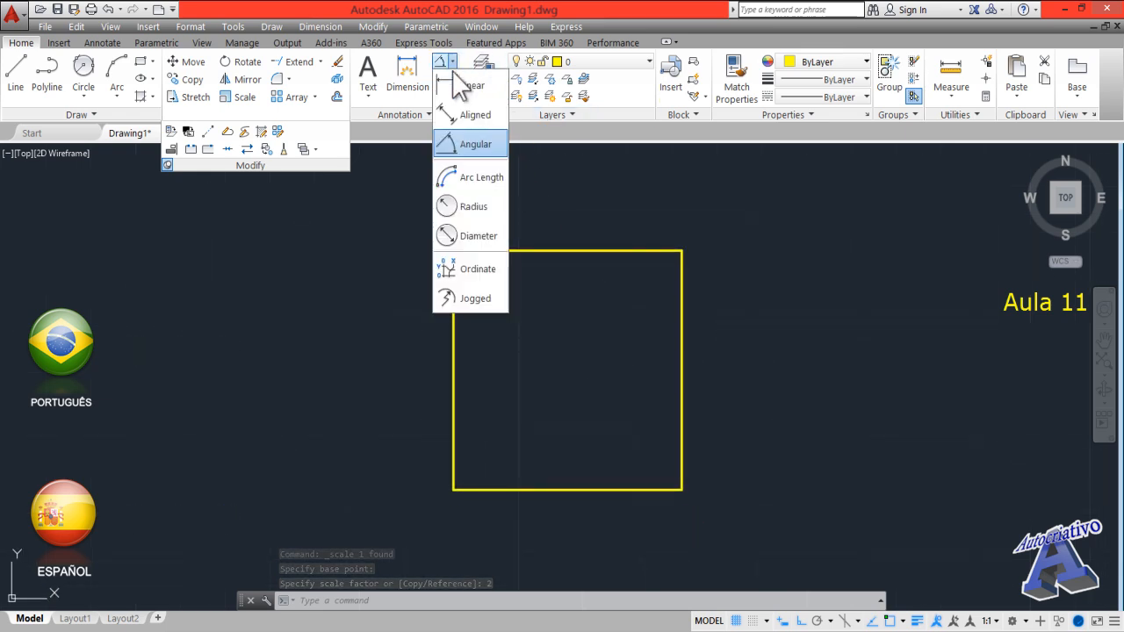
{"action": "left_click", "coordinate": [470, 86]}
{"action": "left_click", "coordinate": [453, 251]}
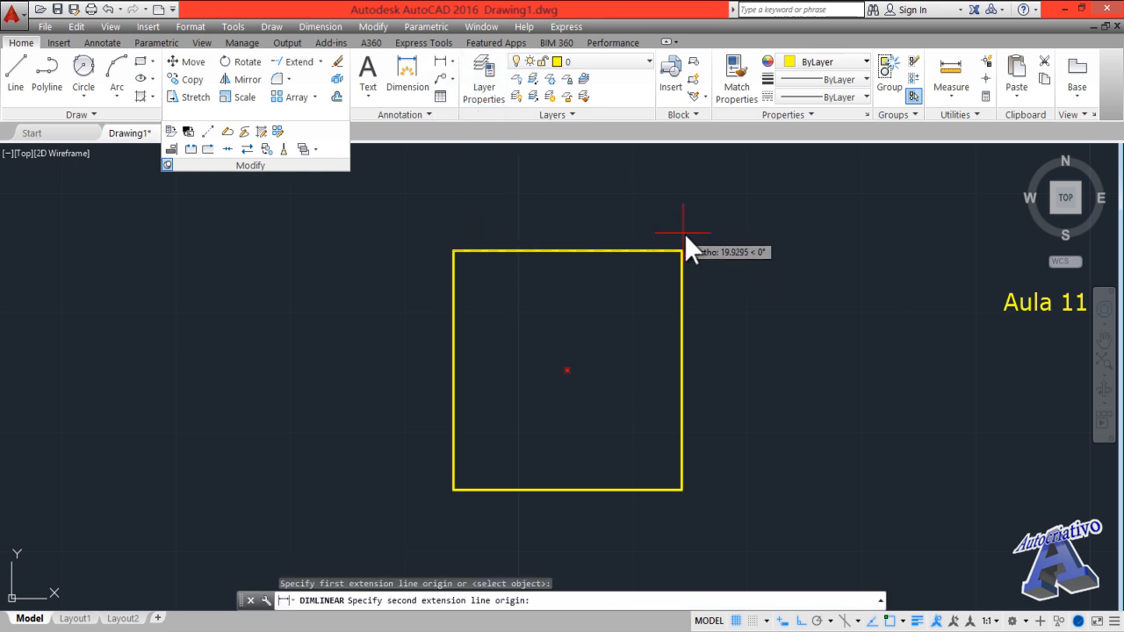
{"action": "left_click", "coordinate": [677, 251]}
{"action": "left_click", "coordinate": [662, 204]}
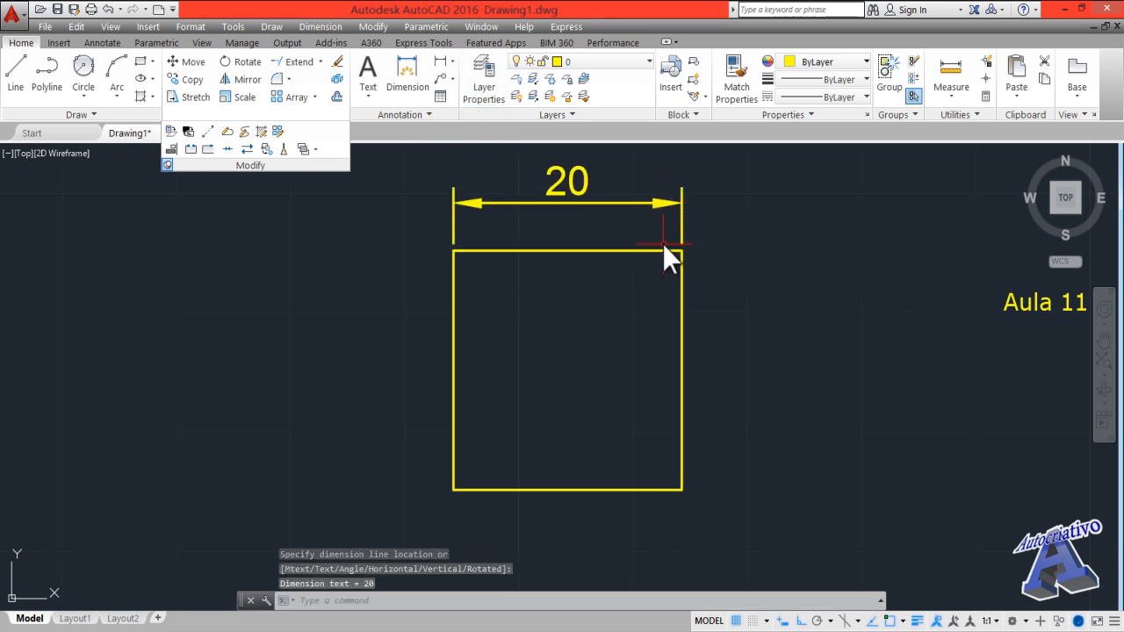
- Add a linear dimension to the square's right side by selecting that edge as the object
{"action": "key", "text": "Return"}
{"action": "key", "text": "Return"}
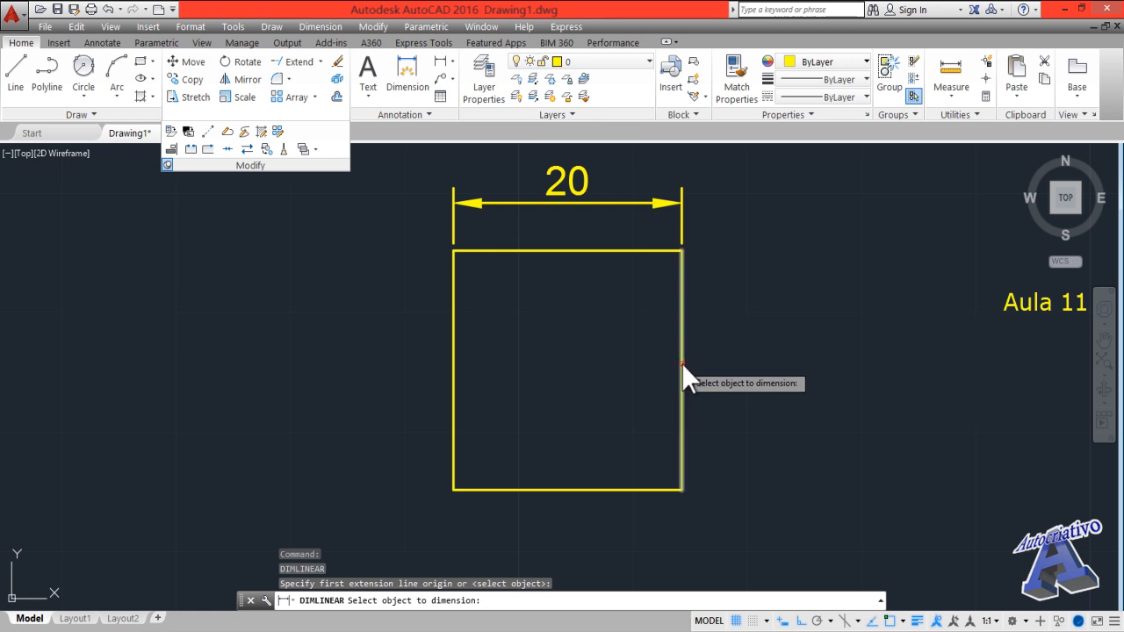
{"action": "left_click", "coordinate": [681, 363]}
{"action": "left_click", "coordinate": [750, 362]}
- Delete the horizontal and vertical dimensions from the square
{"action": "middle_click_drag", "start_coordinate": [649, 423], "coordinate": [661, 441]}
{"action": "left_click", "coordinate": [729, 242]}
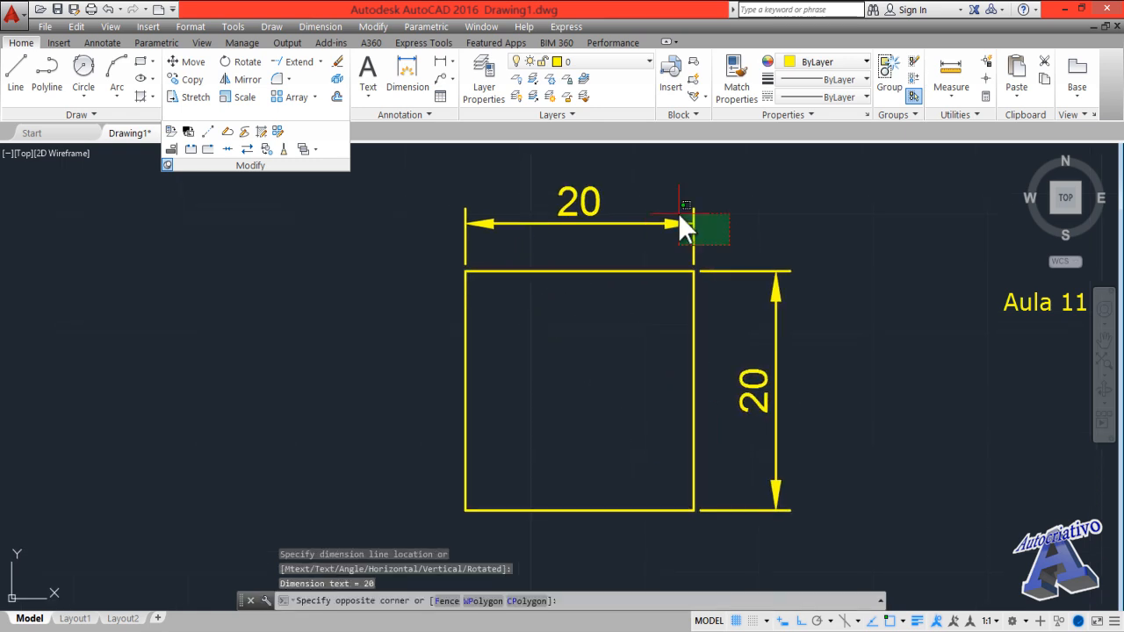
{"action": "left_click", "coordinate": [658, 202]}
{"action": "key", "text": "Delete"}
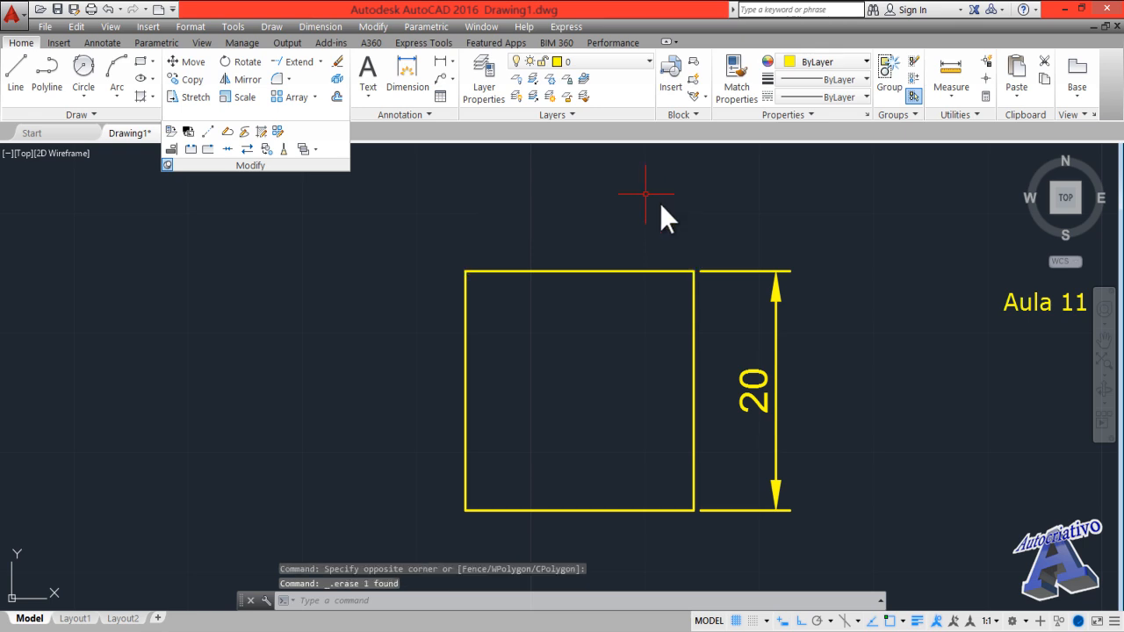
{"action": "left_click", "coordinate": [813, 363]}
{"action": "left_click", "coordinate": [765, 307]}
{"action": "key", "text": "Delete"}
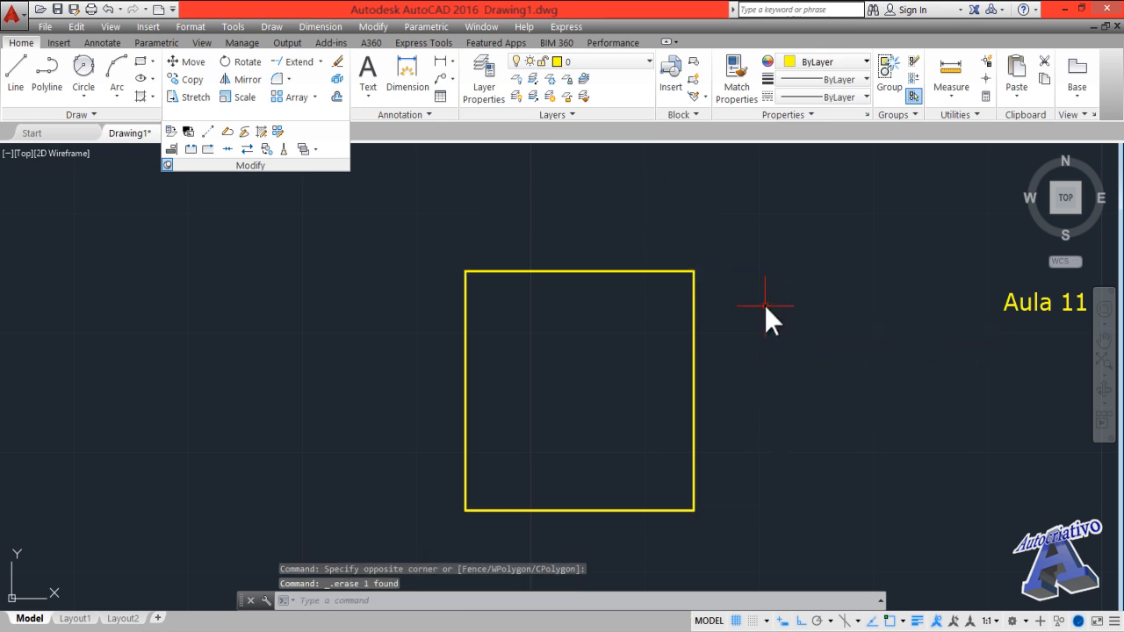
- Scale the square from its lower-left corner by reference, taking its bottom side as reference length and 40 as the new length
{"action": "left_click", "coordinate": [242, 97]}
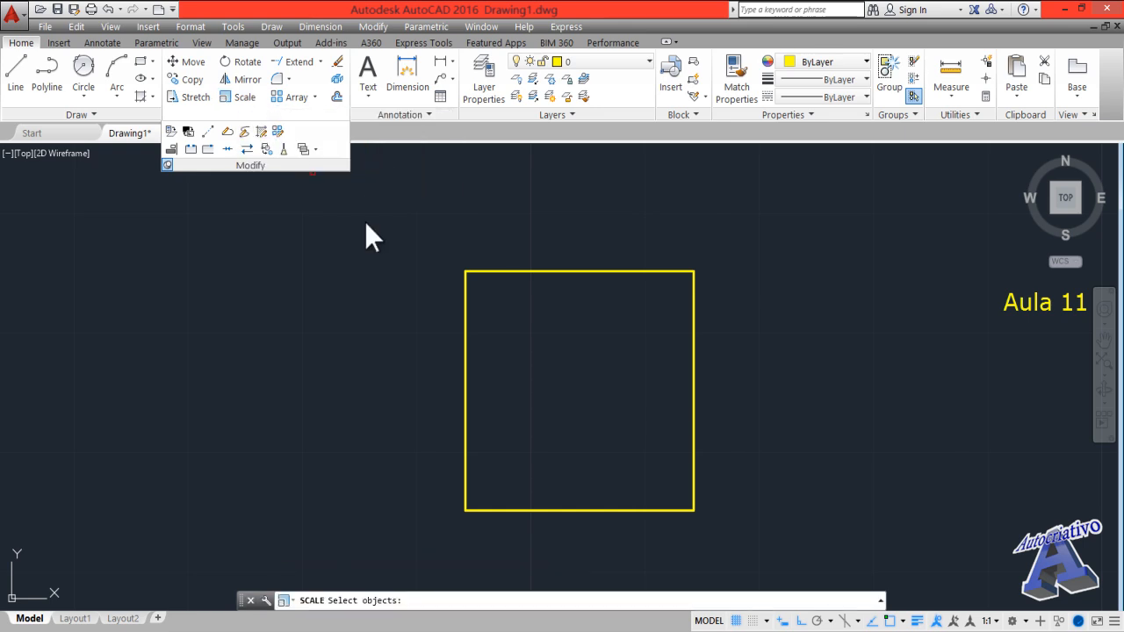
{"action": "left_click", "coordinate": [464, 341]}
{"action": "key", "text": "Return"}
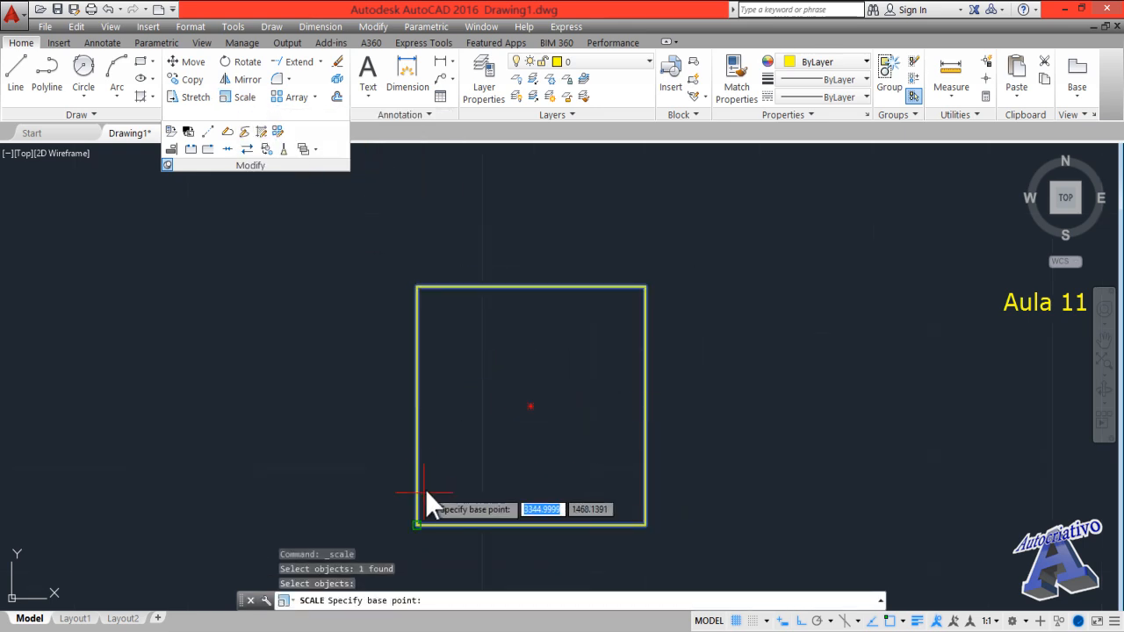
{"action": "left_click", "coordinate": [416, 526]}
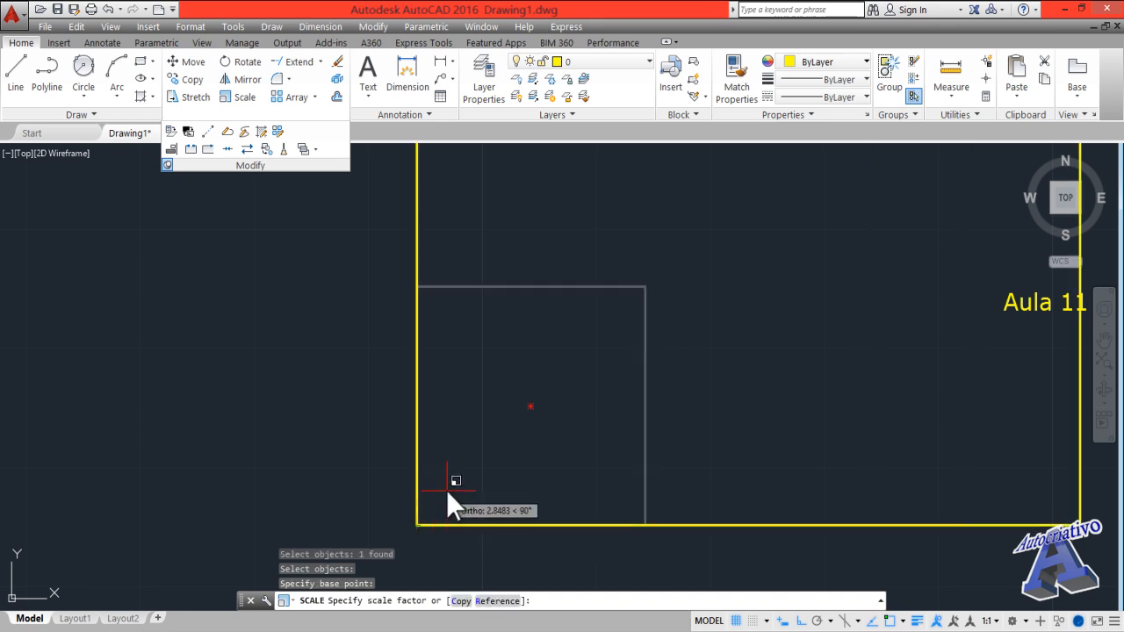
{"action": "middle_click_drag", "start_coordinate": [446, 490], "coordinate": [440, 437]}
{"action": "scroll", "coordinate": [443, 448], "scroll_direction": "down", "scroll_amount": 2}
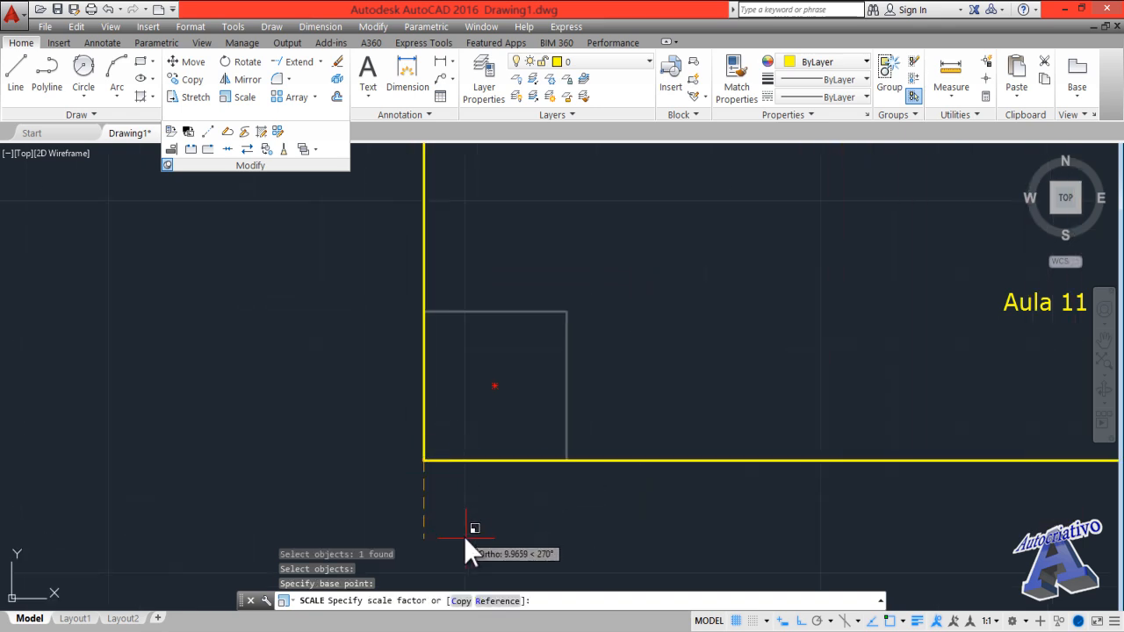
{"action": "left_click", "coordinate": [494, 604]}
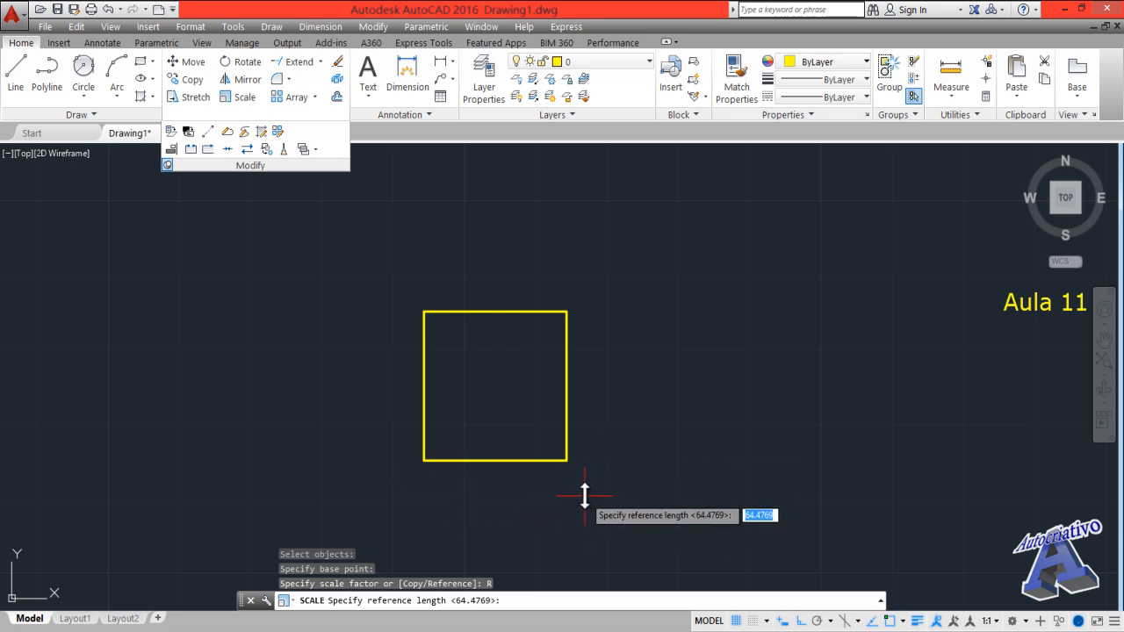
{"action": "left_click", "coordinate": [424, 459]}
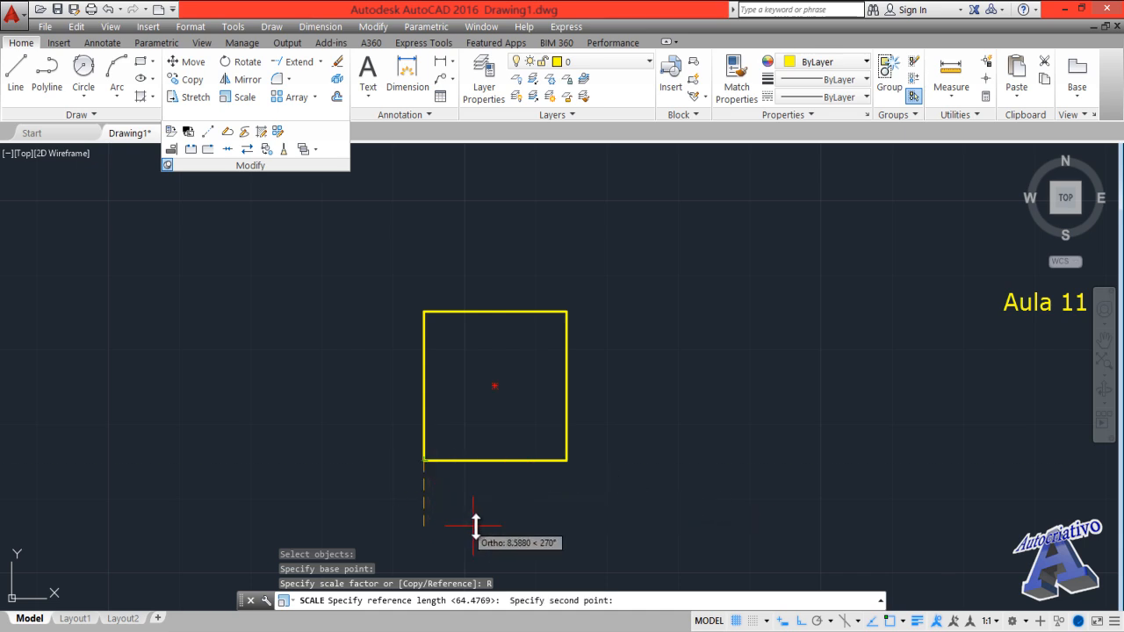
{"action": "key", "text": "F8"}
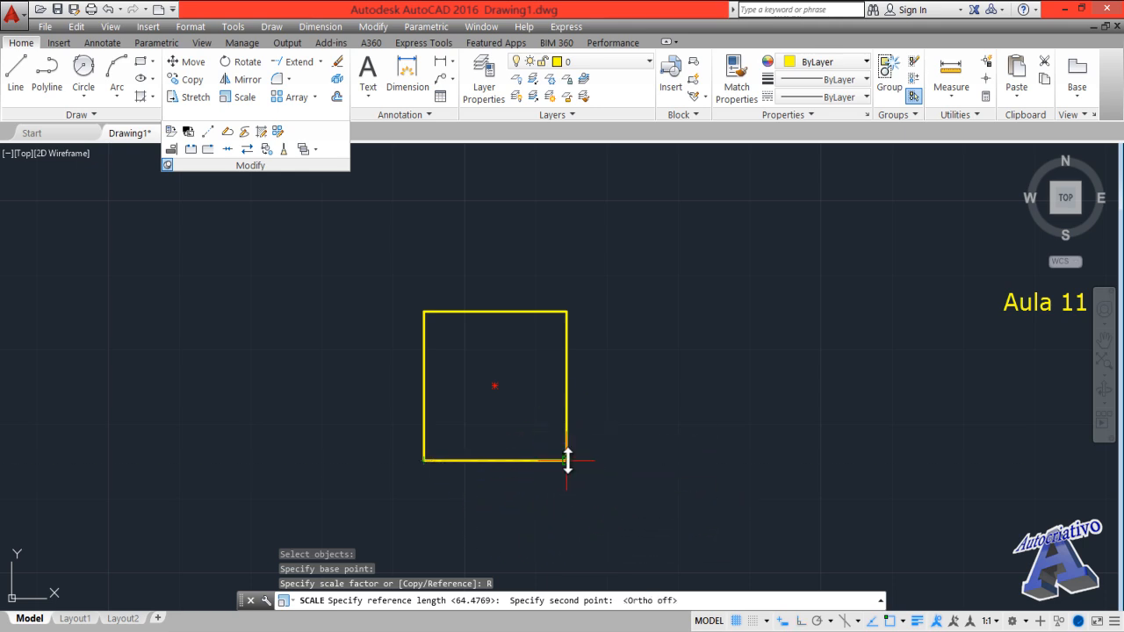
{"action": "scroll", "coordinate": [566, 458], "scroll_direction": "up", "scroll_amount": 4}
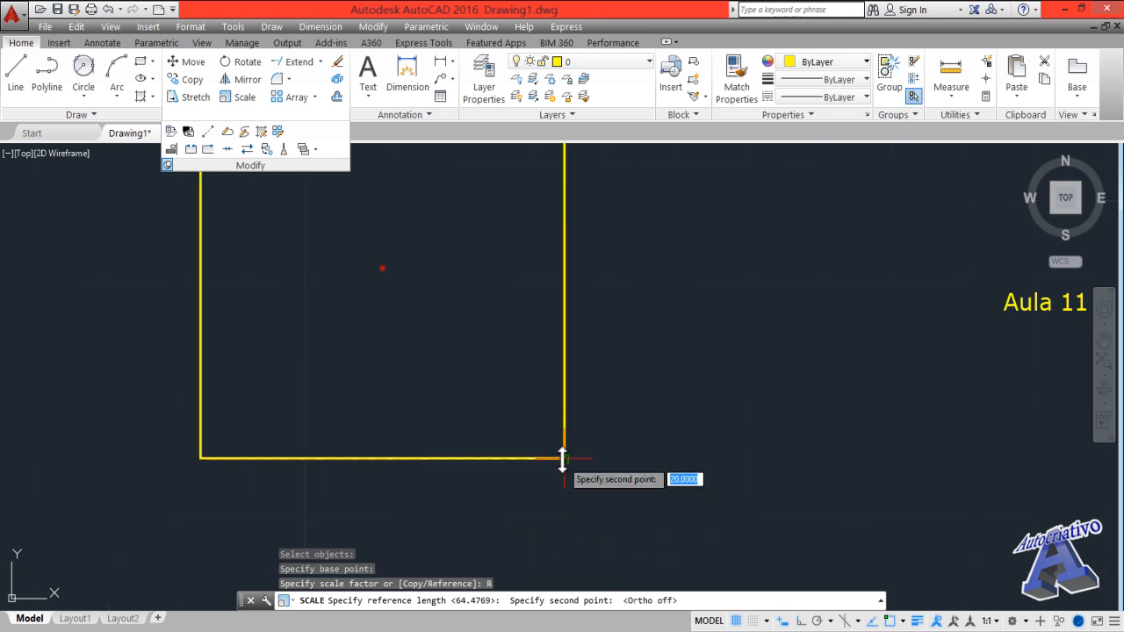
{"action": "left_click", "coordinate": [565, 457]}
{"action": "scroll", "coordinate": [582, 474], "scroll_direction": "down", "scroll_amount": 4}
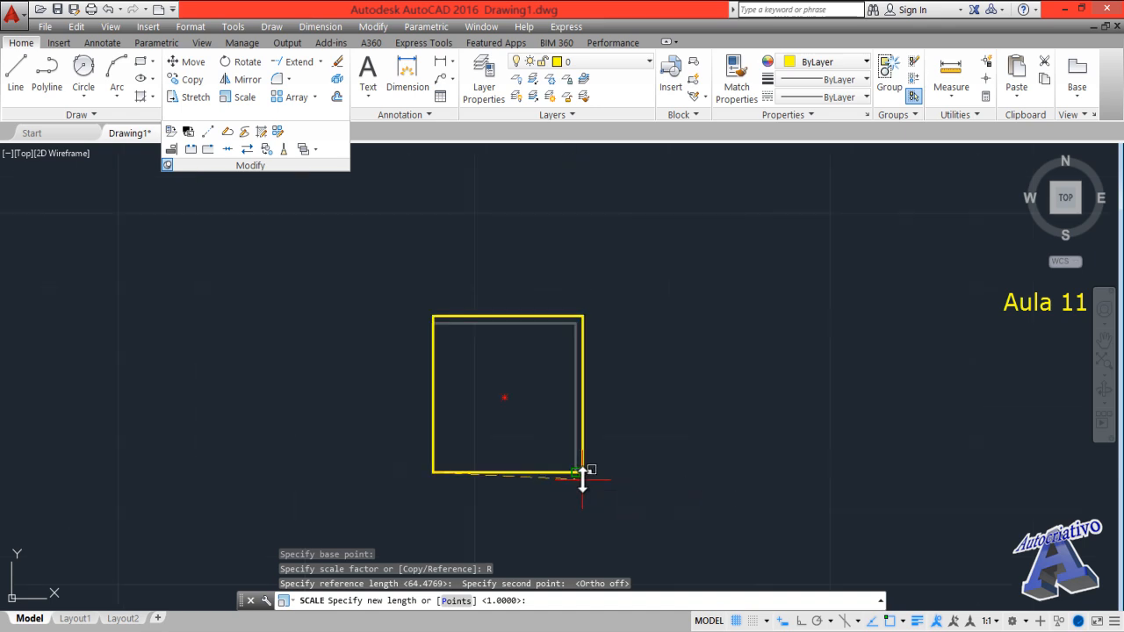
{"action": "type", "text": "40"}
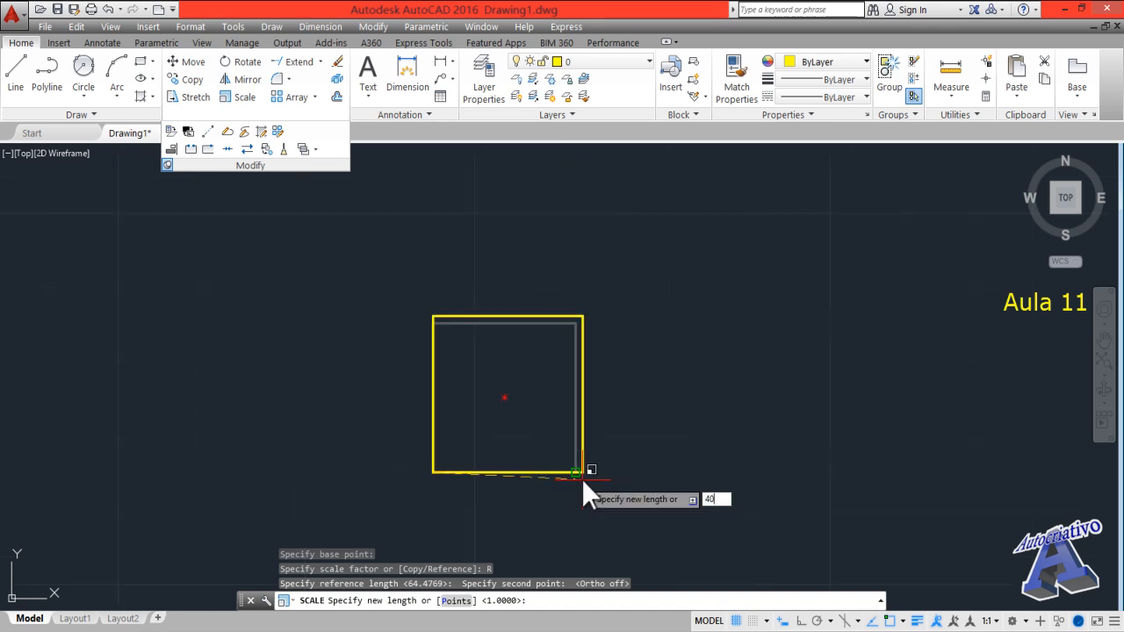
{"action": "key", "text": "Return"}
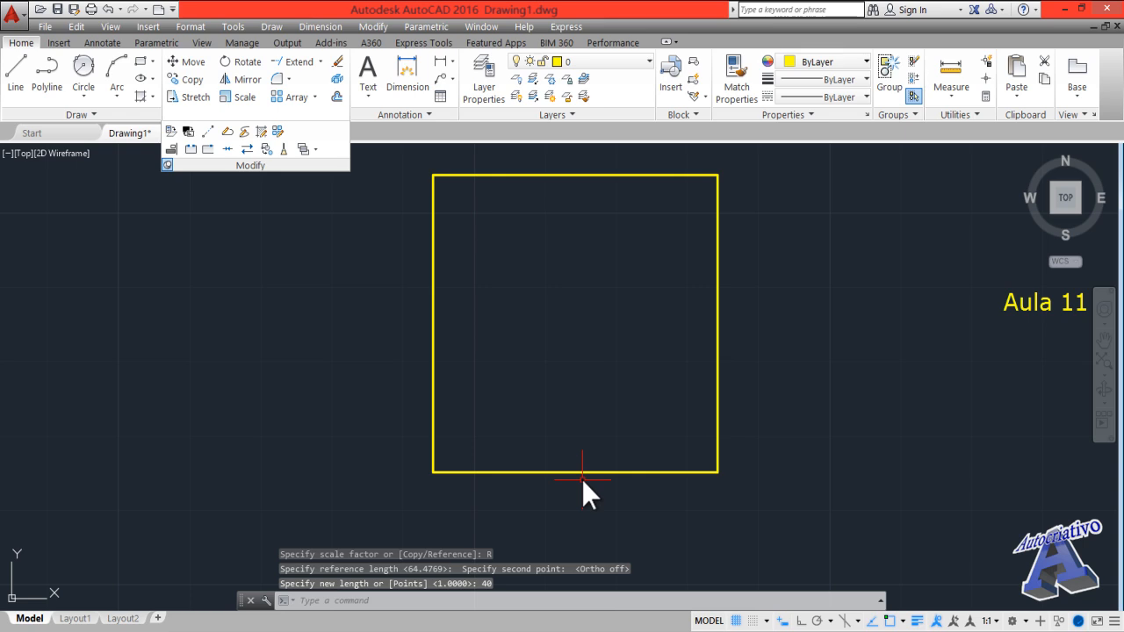
- Measure the distance between the square's two lower corners with DIST
{"action": "middle_click_drag", "start_coordinate": [588, 412], "coordinate": [600, 441]}
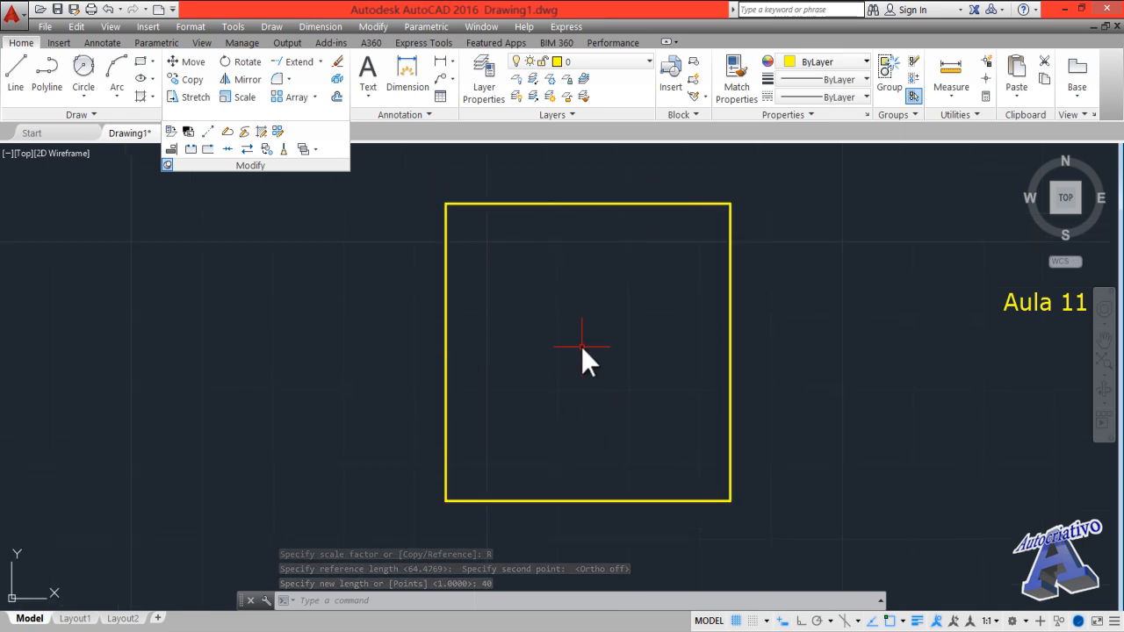
{"action": "type", "text": "dis"}
{"action": "key", "text": "Return"}
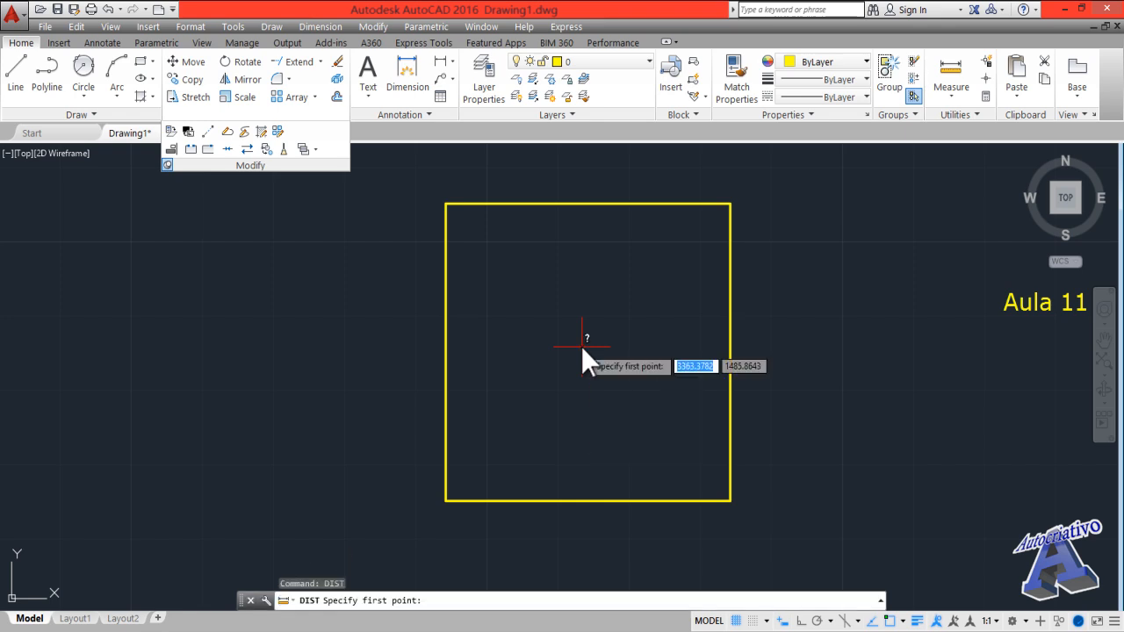
{"action": "left_click", "coordinate": [448, 501]}
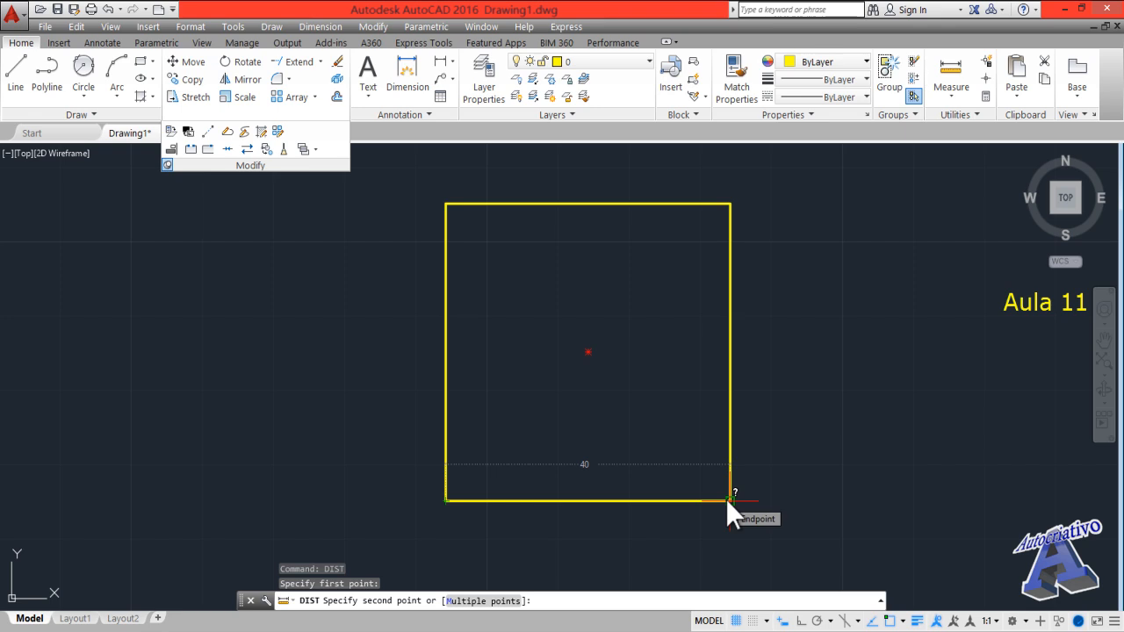
{"action": "key", "text": "Escape"}
{"action": "scroll", "coordinate": [643, 440], "scroll_direction": "down", "scroll_amount": 2}
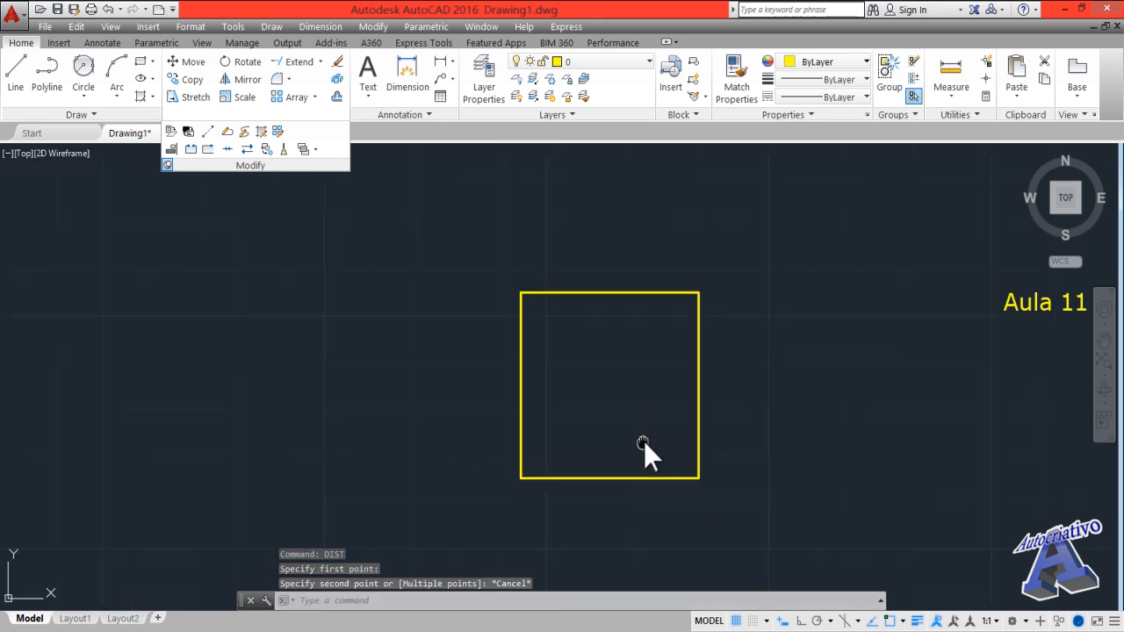
{"action": "middle_click_drag", "start_coordinate": [643, 440], "coordinate": [608, 452]}
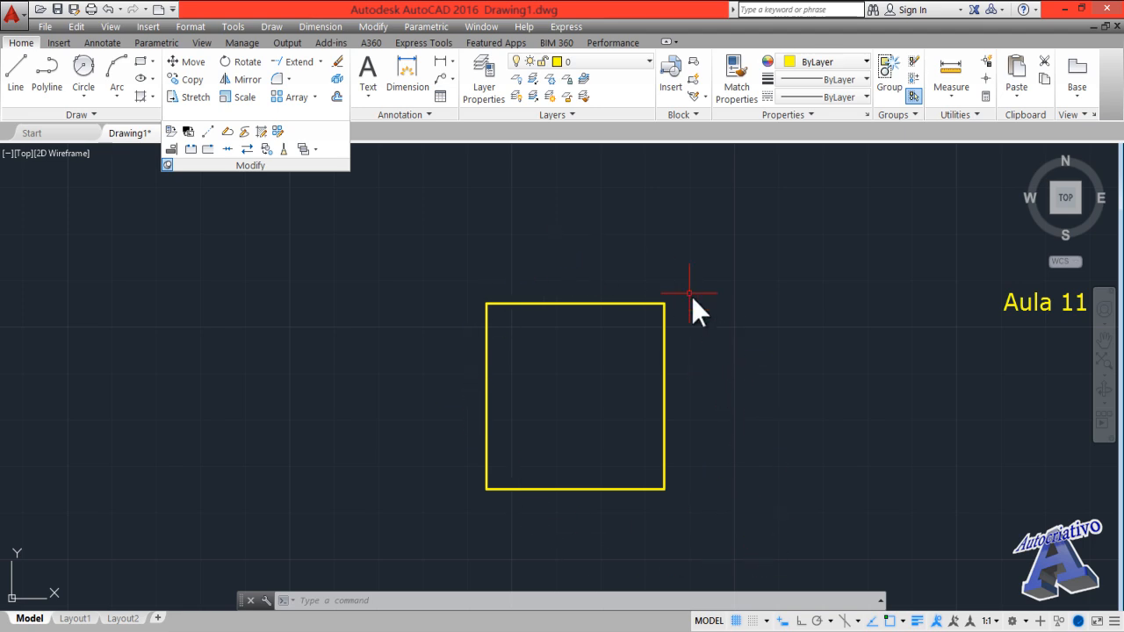
- Scale the square by reference from its lower-left corner, using its bottom side as reference length and 1.2 as the new length
{"action": "left_click", "coordinate": [685, 500]}
{"action": "left_click", "coordinate": [574, 416]}
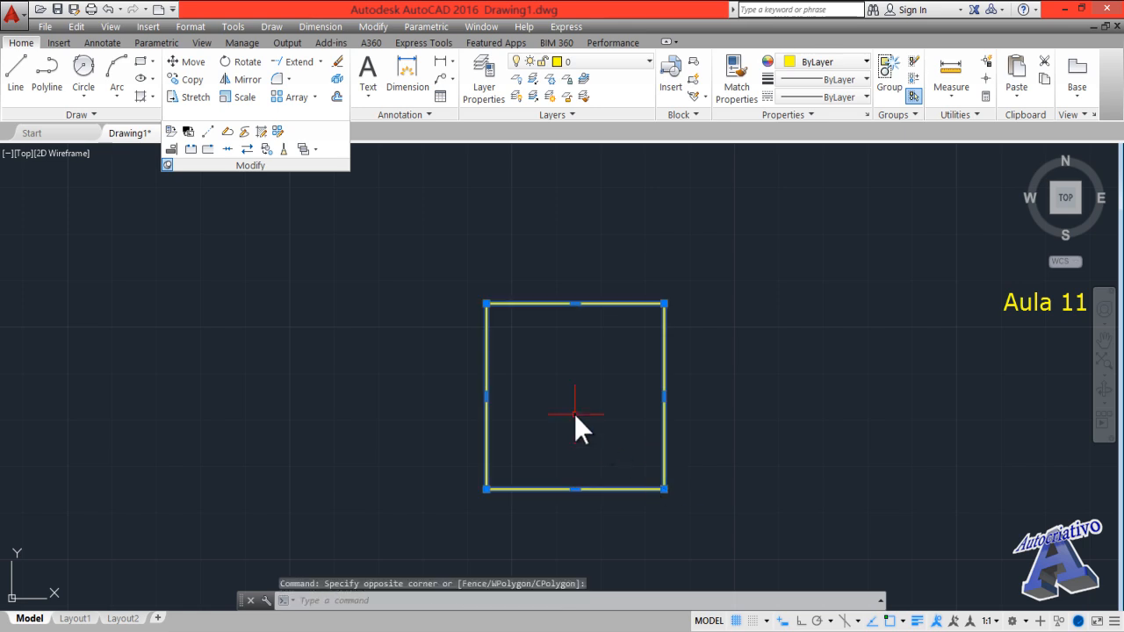
{"action": "left_click", "coordinate": [239, 96]}
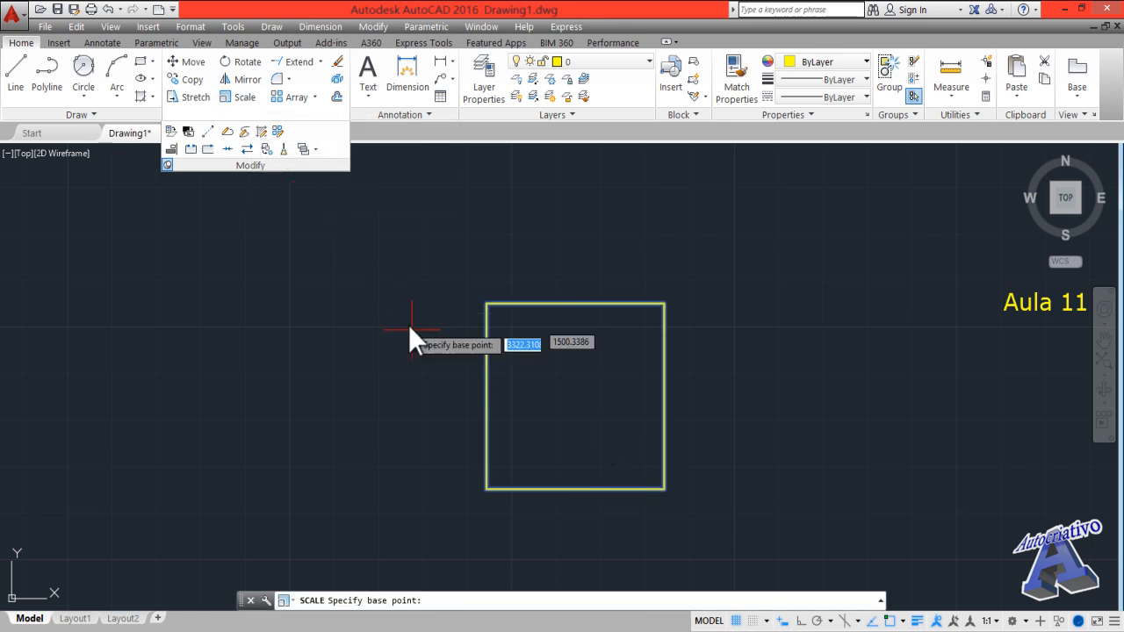
{"action": "left_click", "coordinate": [487, 489]}
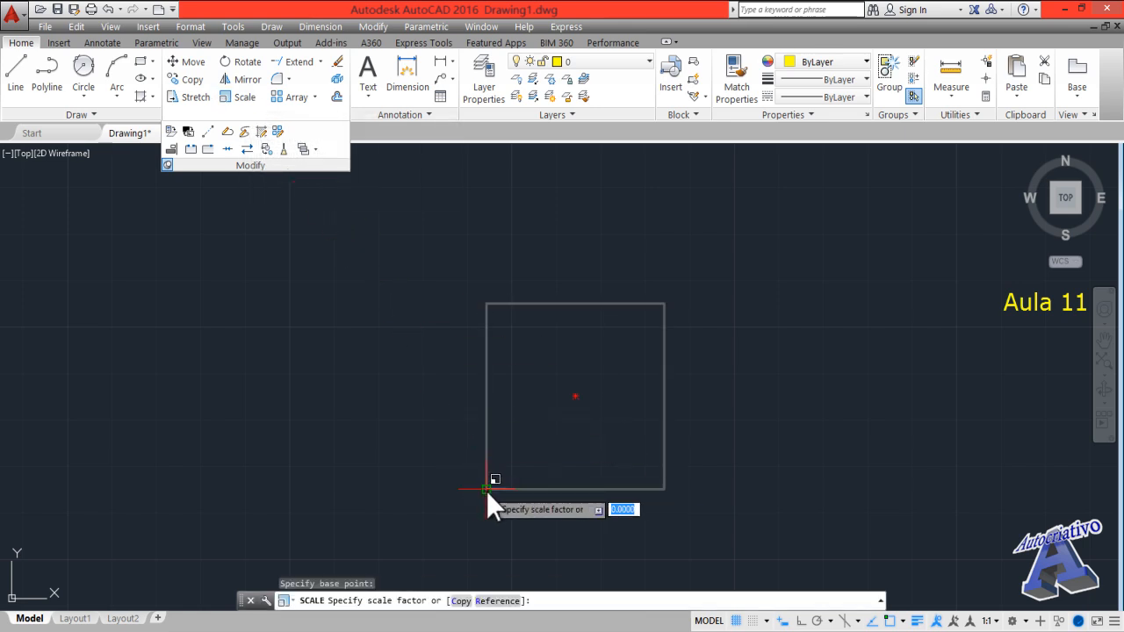
{"action": "left_click", "coordinate": [497, 601]}
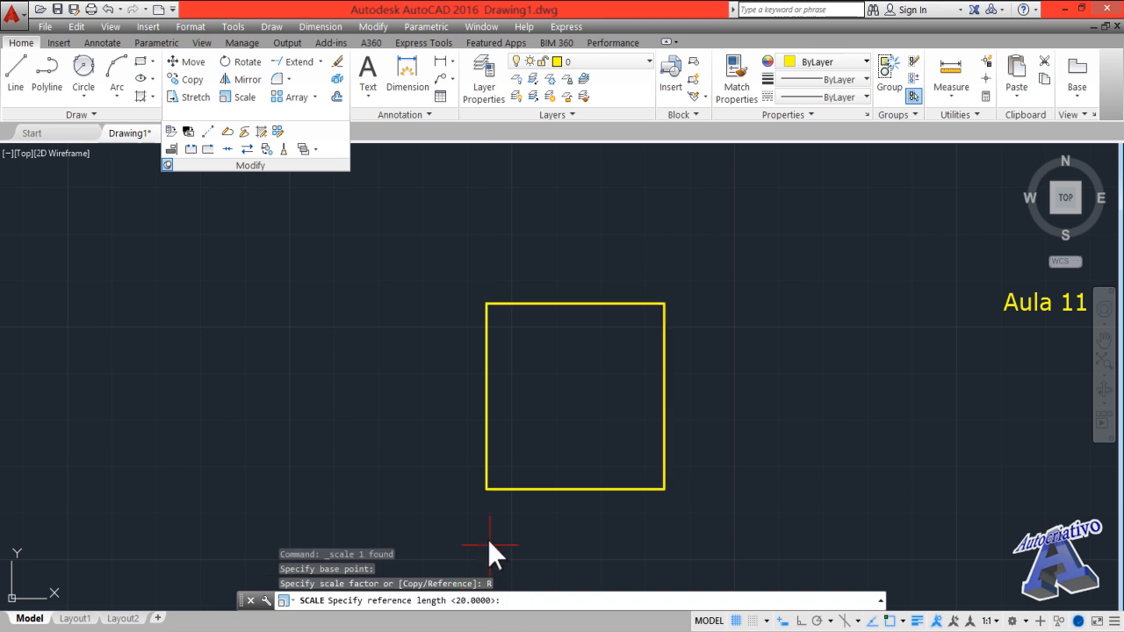
{"action": "left_click", "coordinate": [487, 488]}
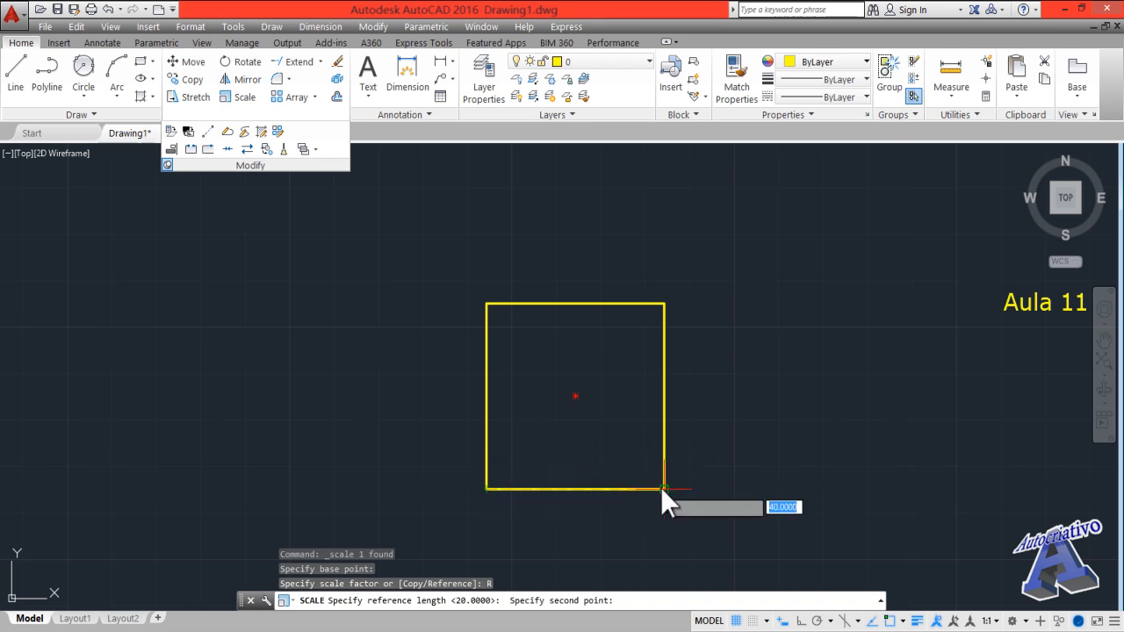
{"action": "left_click", "coordinate": [663, 488]}
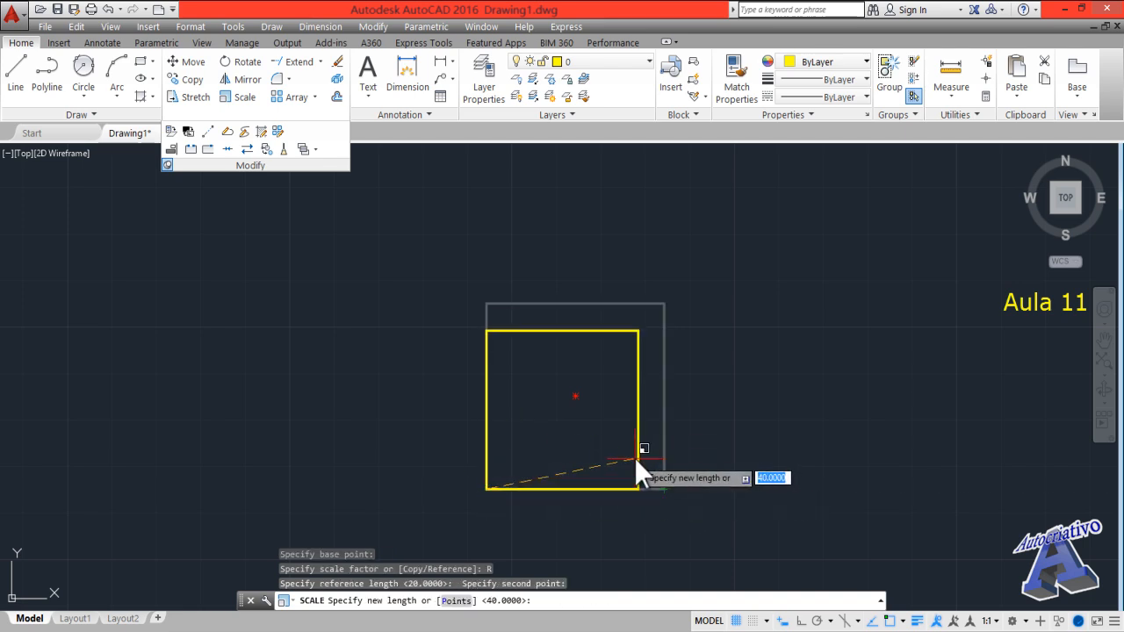
{"action": "type", "text": "1.2"}
{"action": "key", "text": "Return"}
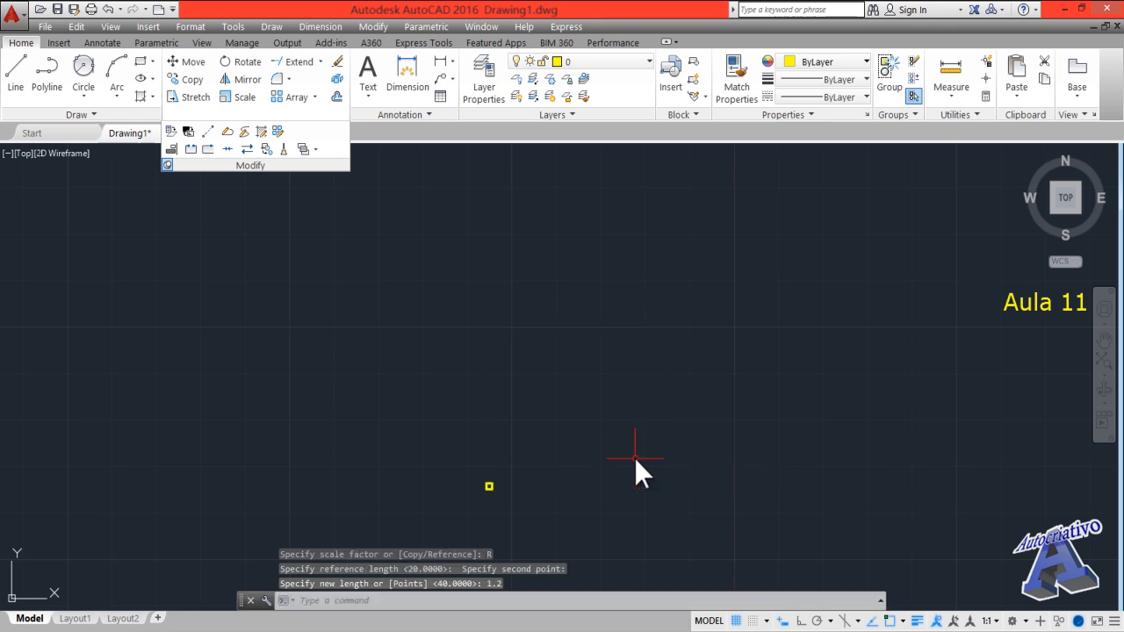
- Inspect the scaled-down square up close and delete it from the drawing
{"action": "scroll", "coordinate": [487, 484], "scroll_direction": "up", "scroll_amount": 5}
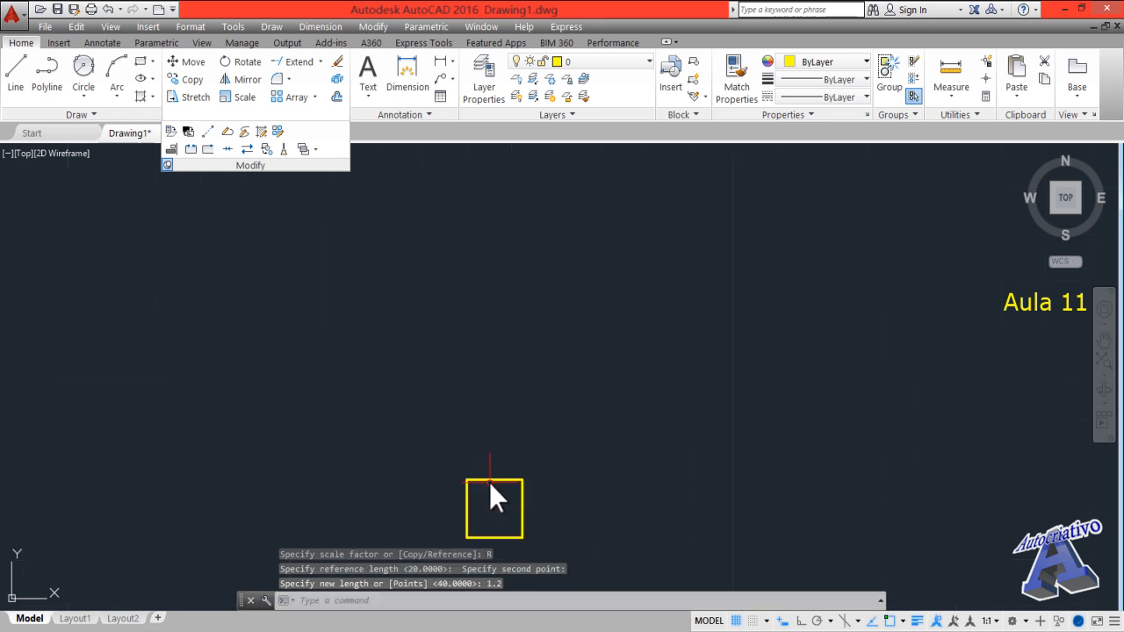
{"action": "middle_click_drag", "start_coordinate": [498, 507], "coordinate": [534, 351]}
{"action": "scroll", "coordinate": [527, 403], "scroll_direction": "up", "scroll_amount": 2}
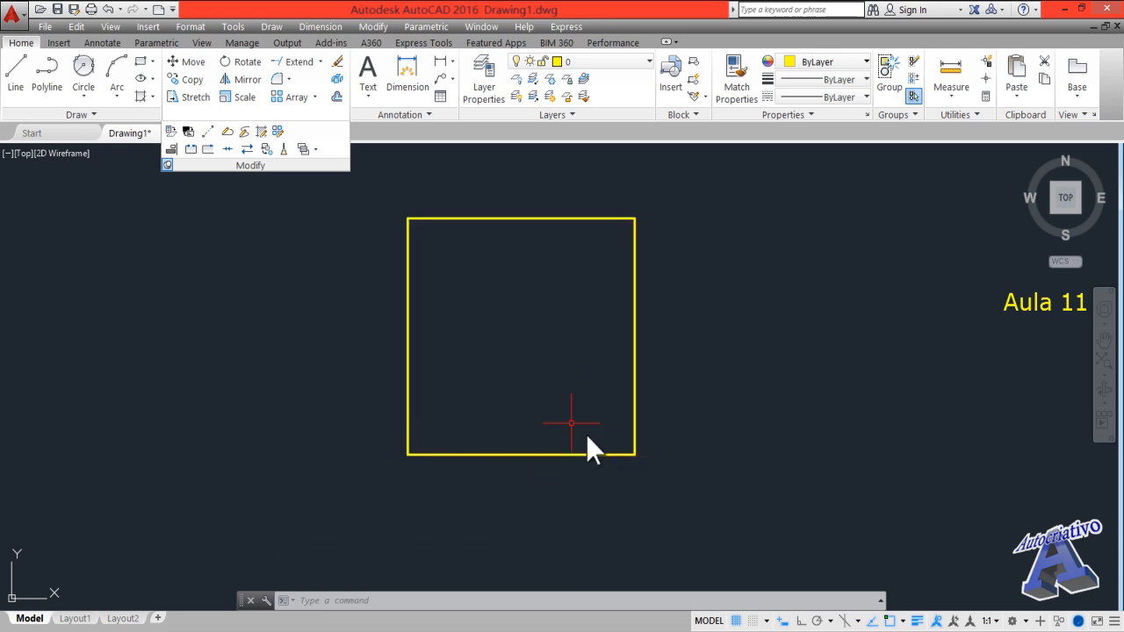
{"action": "scroll", "coordinate": [537, 387], "scroll_direction": "down", "scroll_amount": 6}
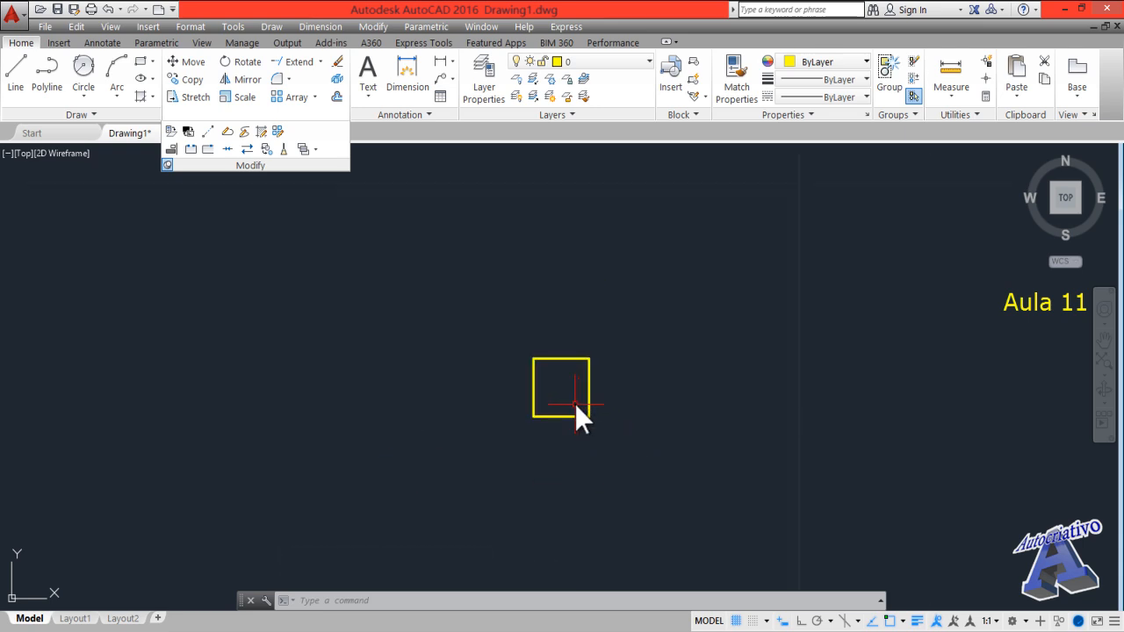
{"action": "left_click", "coordinate": [629, 435]}
{"action": "left_click", "coordinate": [500, 339]}
{"action": "key", "text": "Delete"}
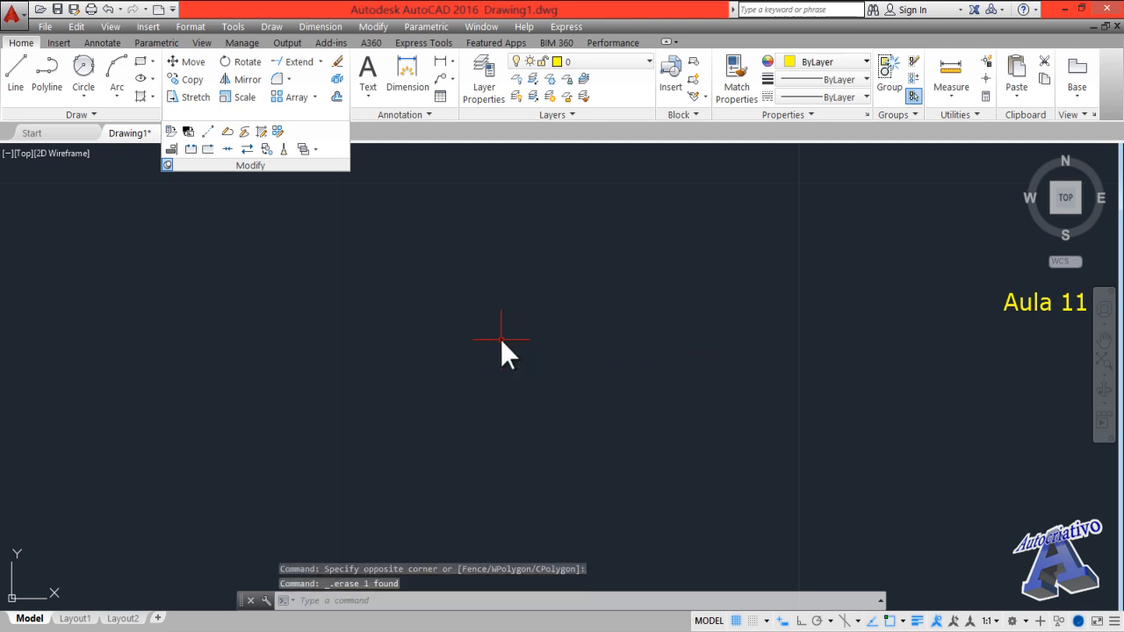
- Draw a straight vertical line about 130 units long in the empty drawing with Ortho turned on
{"action": "scroll", "coordinate": [532, 348], "scroll_direction": "down", "scroll_amount": 10}
{"action": "left_click", "coordinate": [315, 97]}
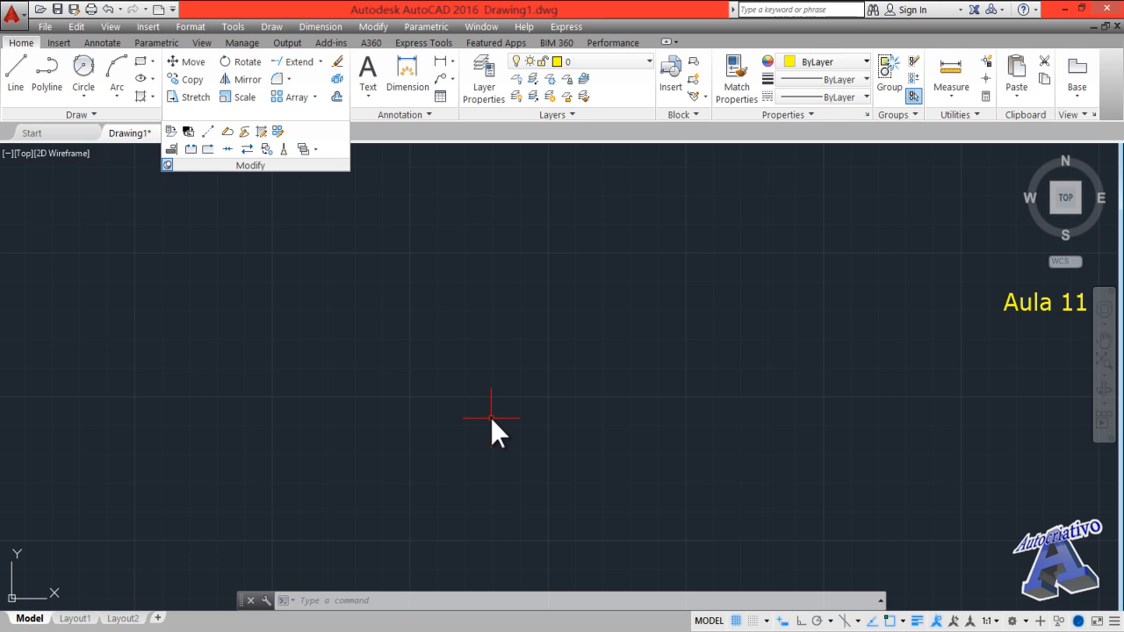
{"action": "type", "text": "l"}
{"action": "key", "text": "Return"}
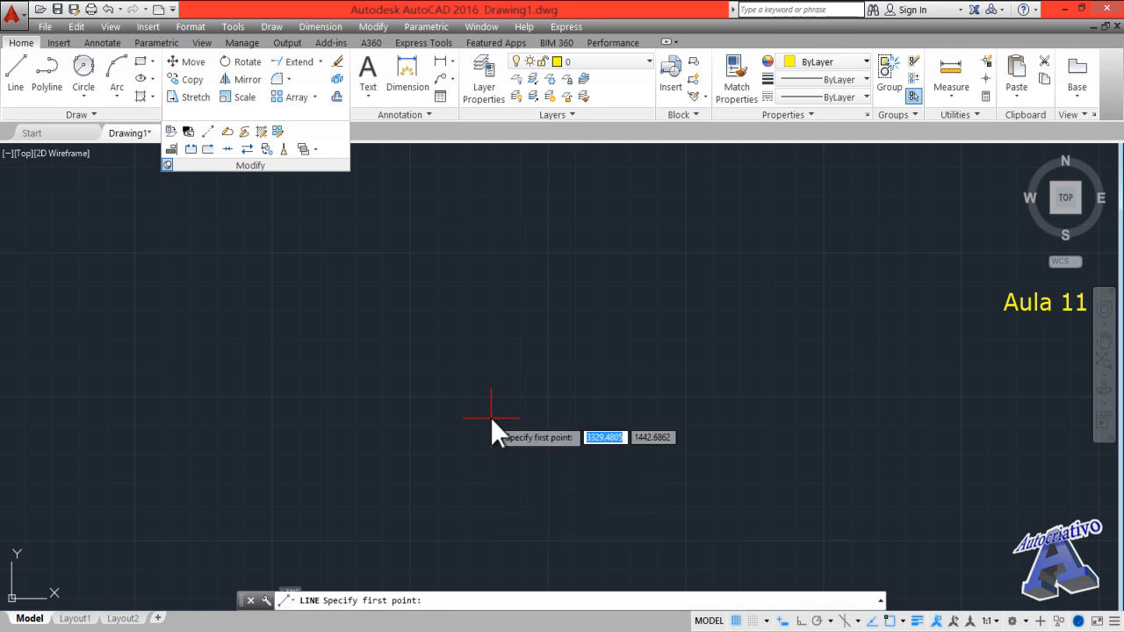
{"action": "left_click", "coordinate": [479, 172]}
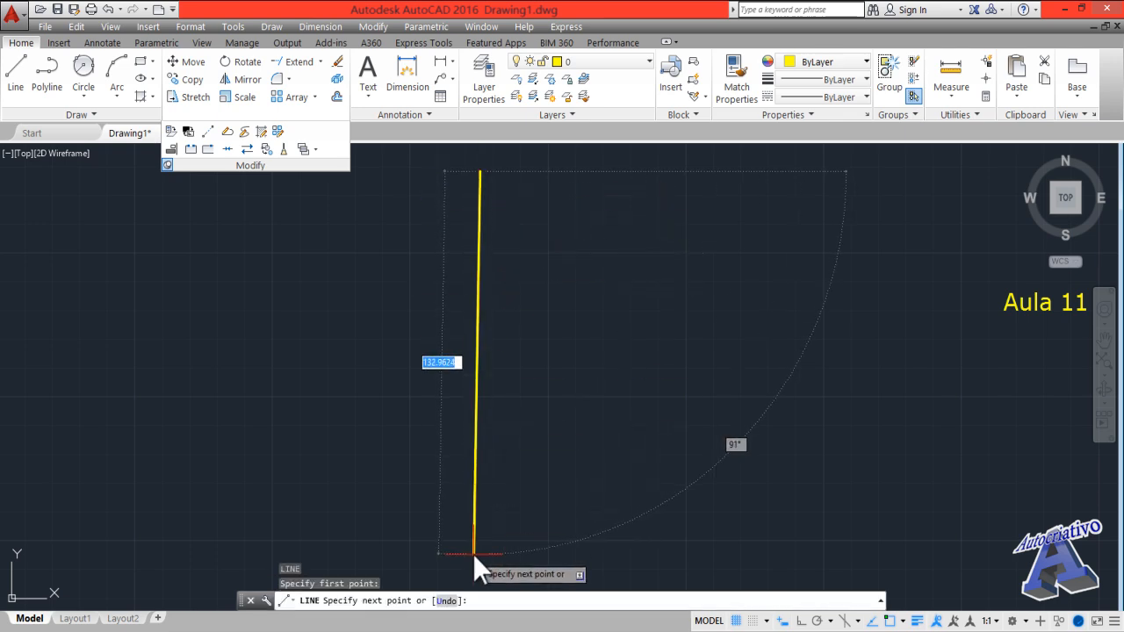
{"action": "key", "text": "F8"}
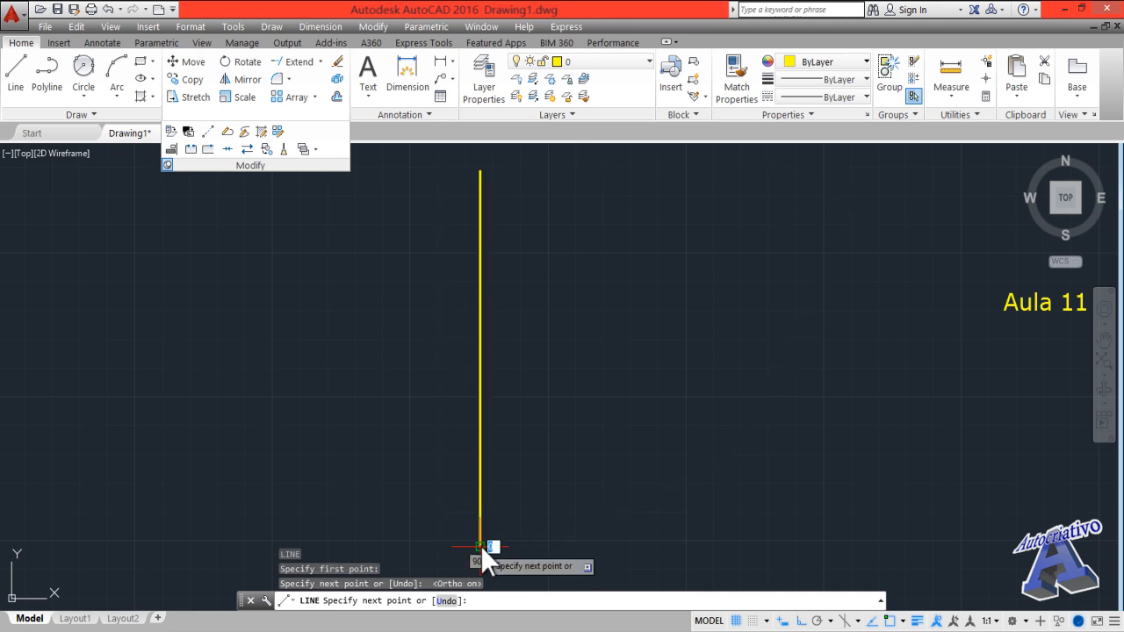
{"action": "left_click", "coordinate": [480, 546]}
{"action": "key", "text": "Return"}
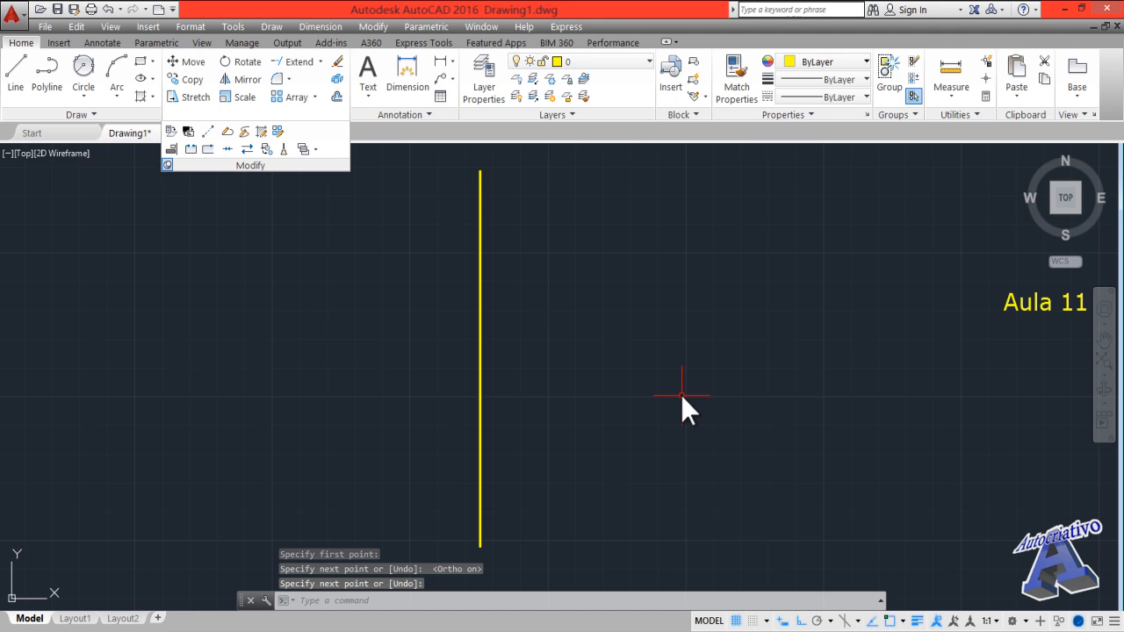
- Offset the vertical line 20 units to the right three times in succession, each time from the newest copy
{"action": "left_click", "coordinate": [337, 96]}
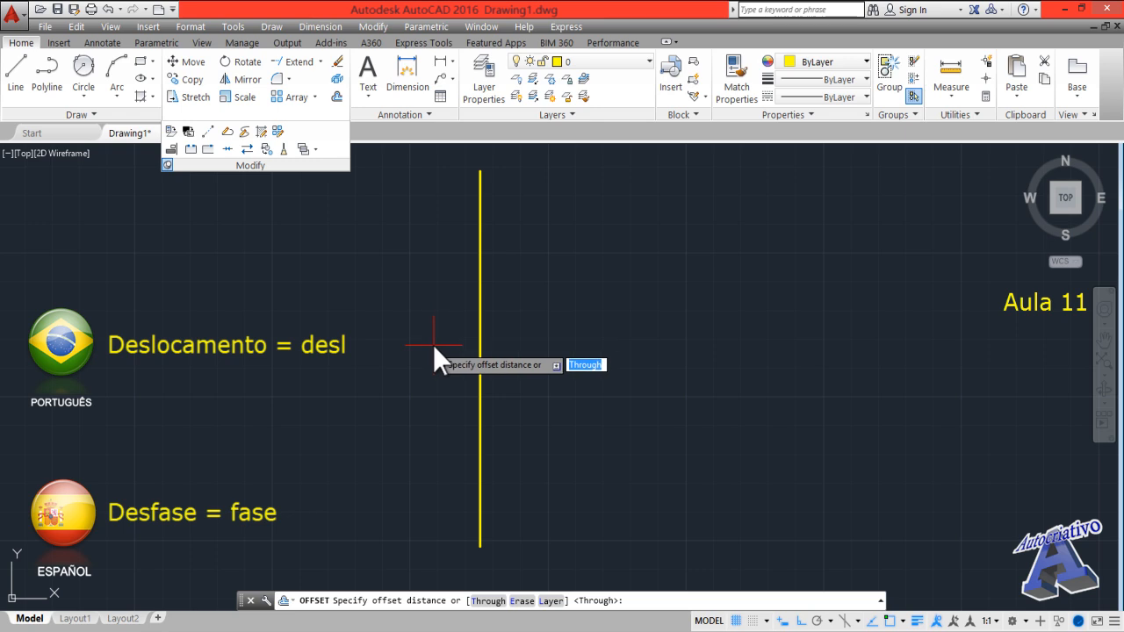
{"action": "type", "text": "20"}
{"action": "key", "text": "Return"}
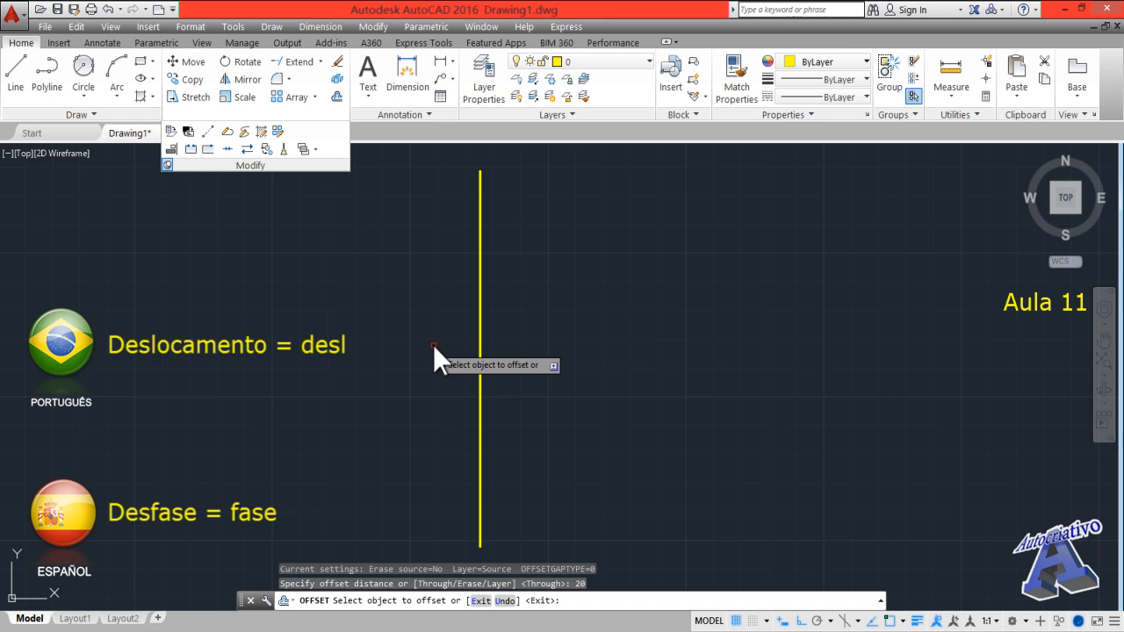
{"action": "left_click", "coordinate": [479, 341]}
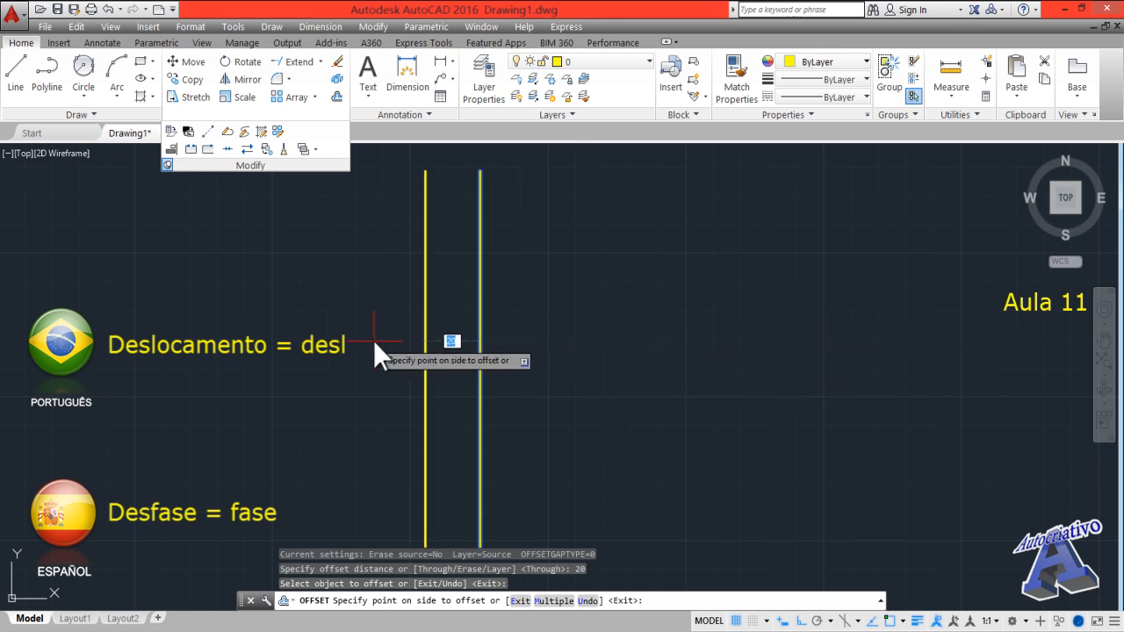
{"action": "left_click", "coordinate": [562, 336]}
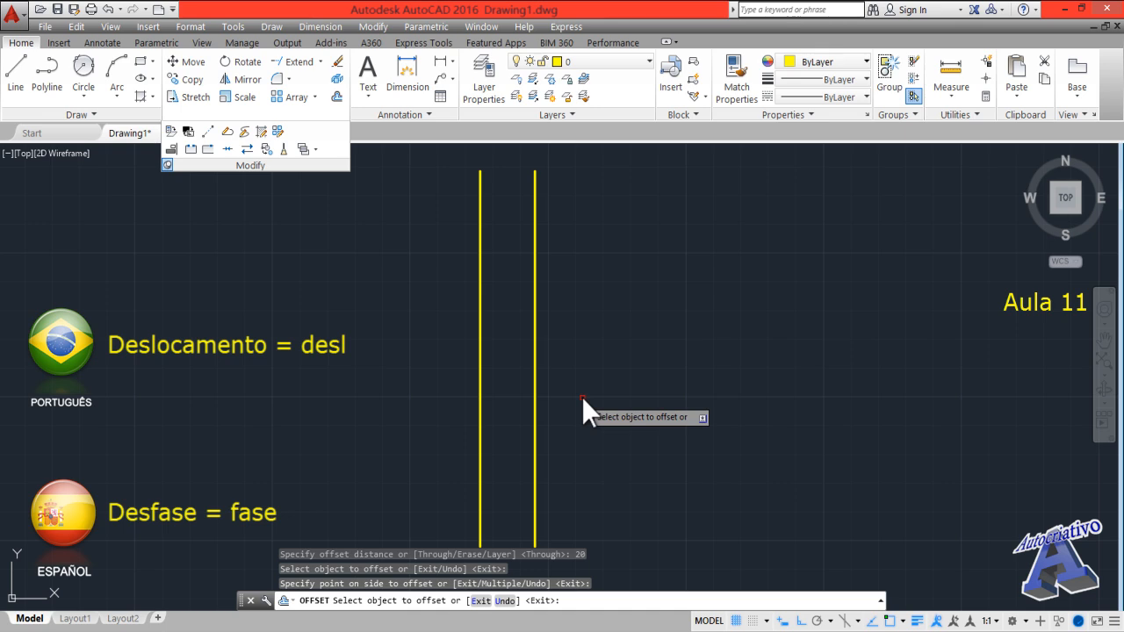
{"action": "left_click", "coordinate": [534, 337]}
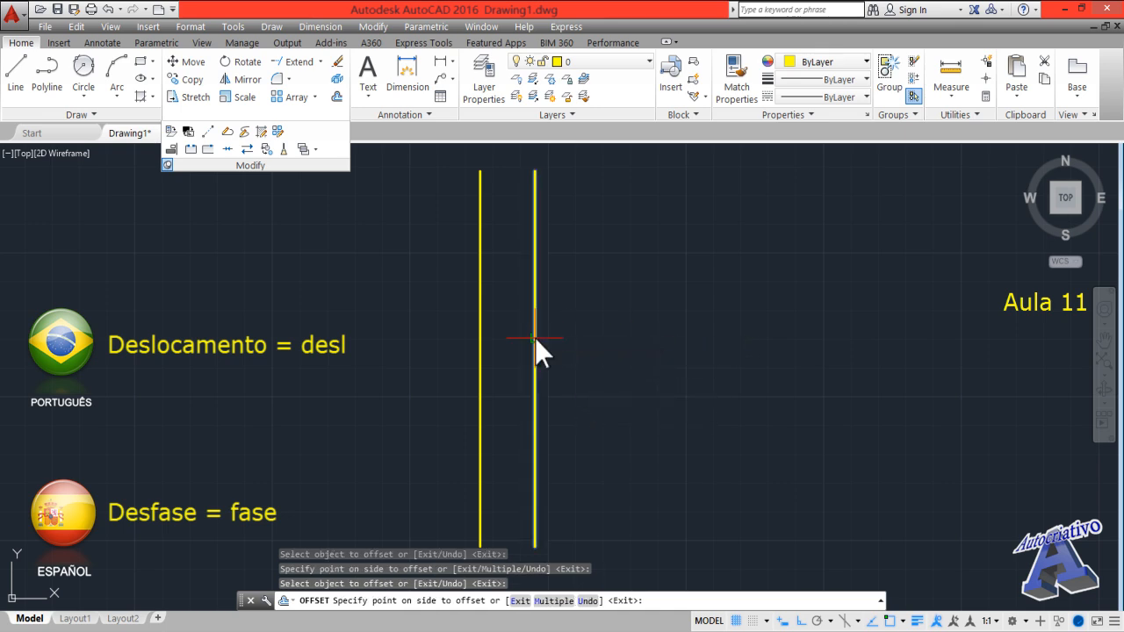
{"action": "left_click", "coordinate": [637, 346]}
{"action": "left_click", "coordinate": [589, 359]}
{"action": "left_click", "coordinate": [674, 345]}
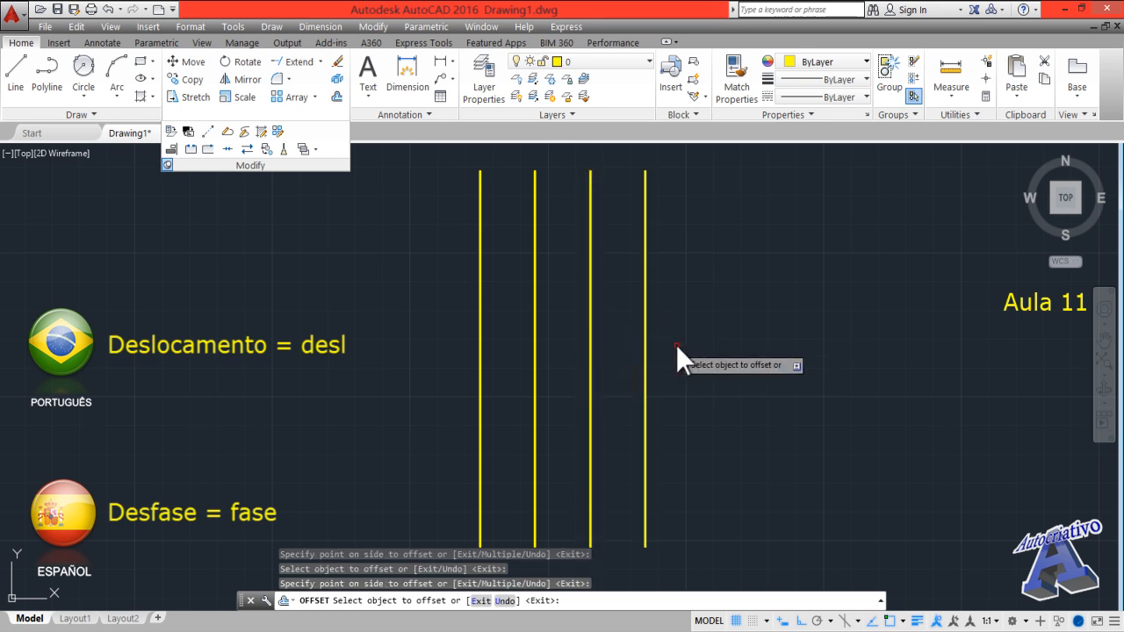
{"action": "key", "text": "Escape"}
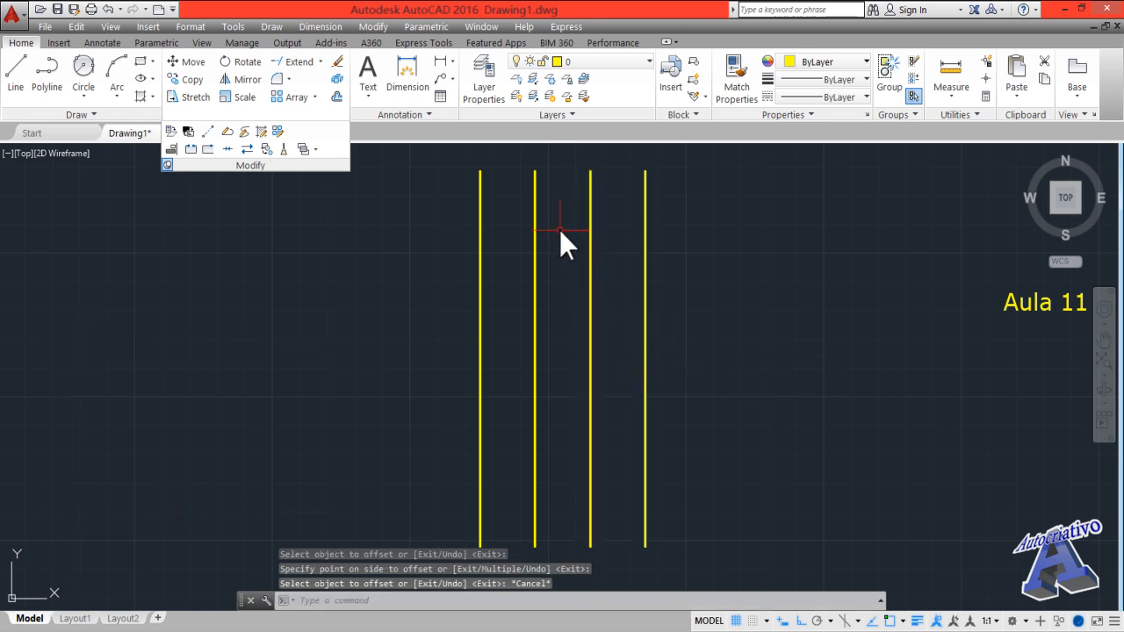
{"action": "type", "text": "dist"}
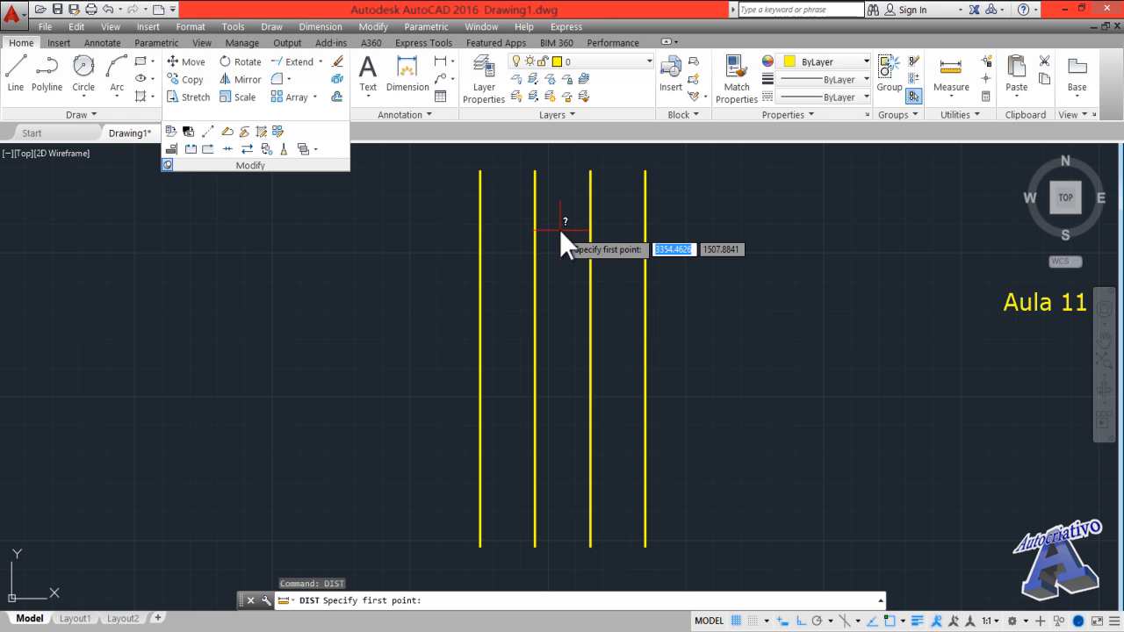
{"action": "left_click", "coordinate": [479, 346]}
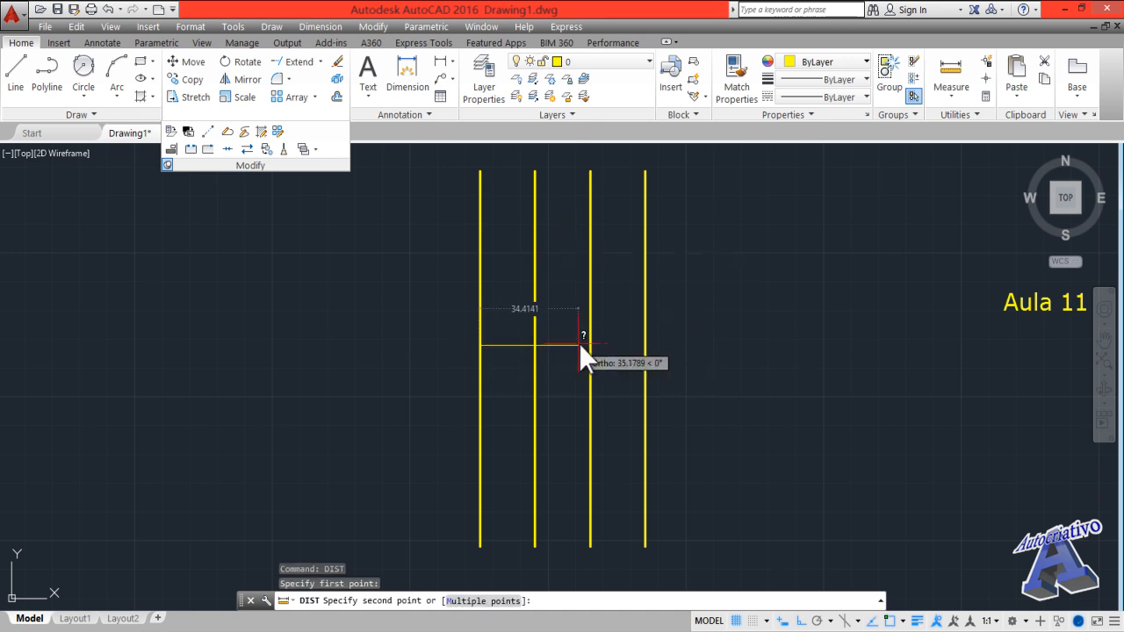
{"action": "key", "text": "Escape"}
- Delete the three offset copies, keeping only the original vertical line
{"action": "left_click", "coordinate": [676, 426]}
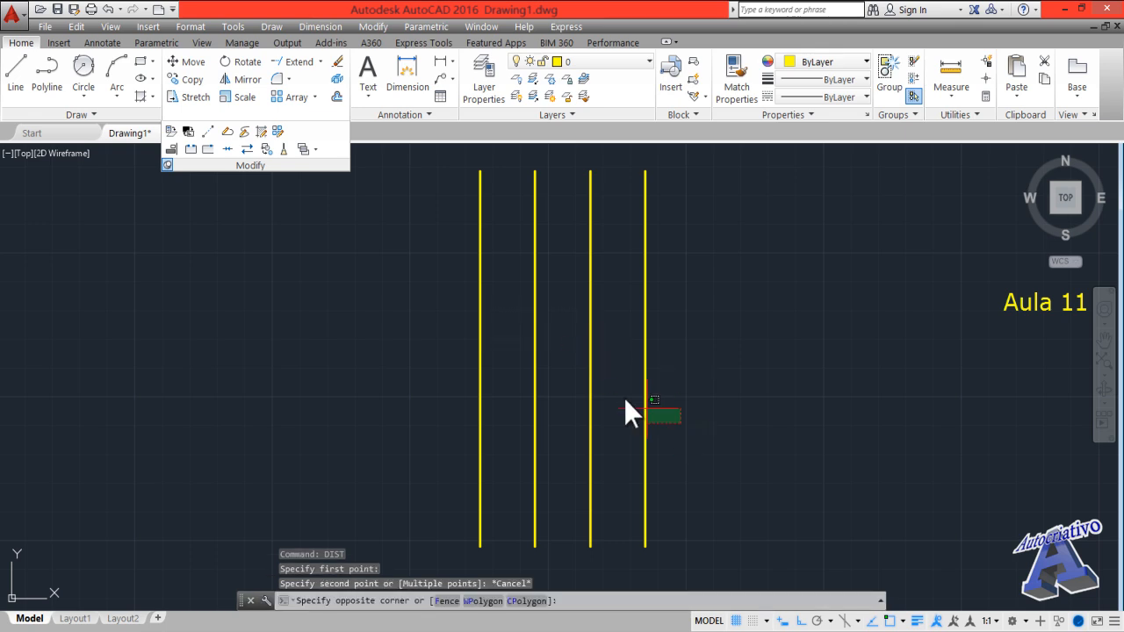
{"action": "left_click", "coordinate": [525, 344]}
{"action": "key", "text": "Delete"}
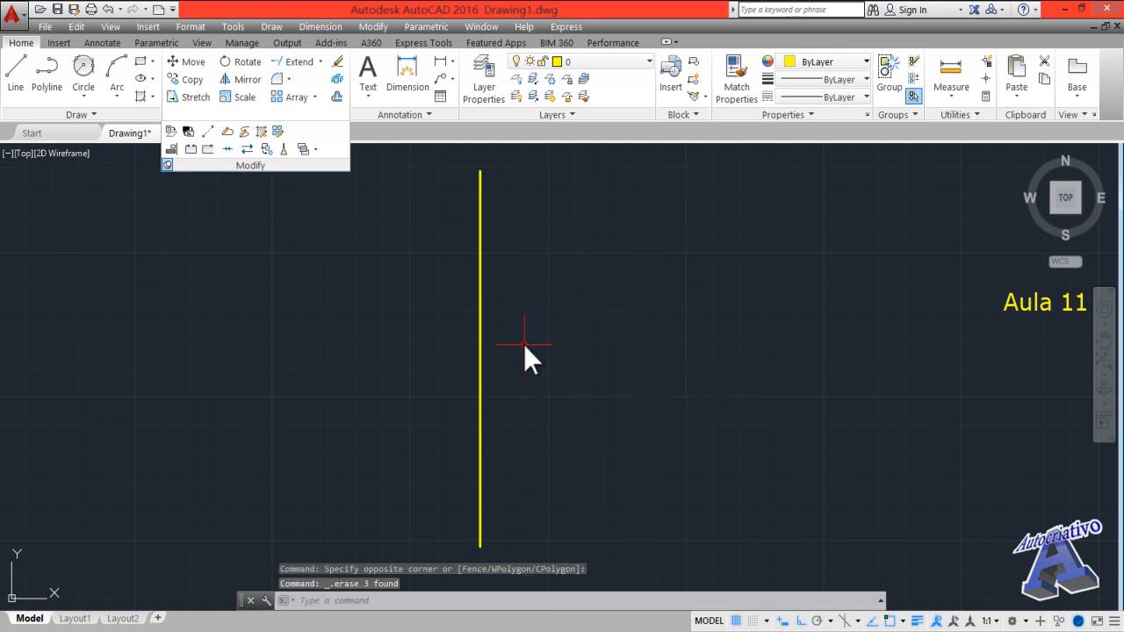
- Offset the preselected vertical line 30 units to the right, then offset that copy by the same distance
{"action": "left_click", "coordinate": [523, 344]}
{"action": "left_click", "coordinate": [445, 348]}
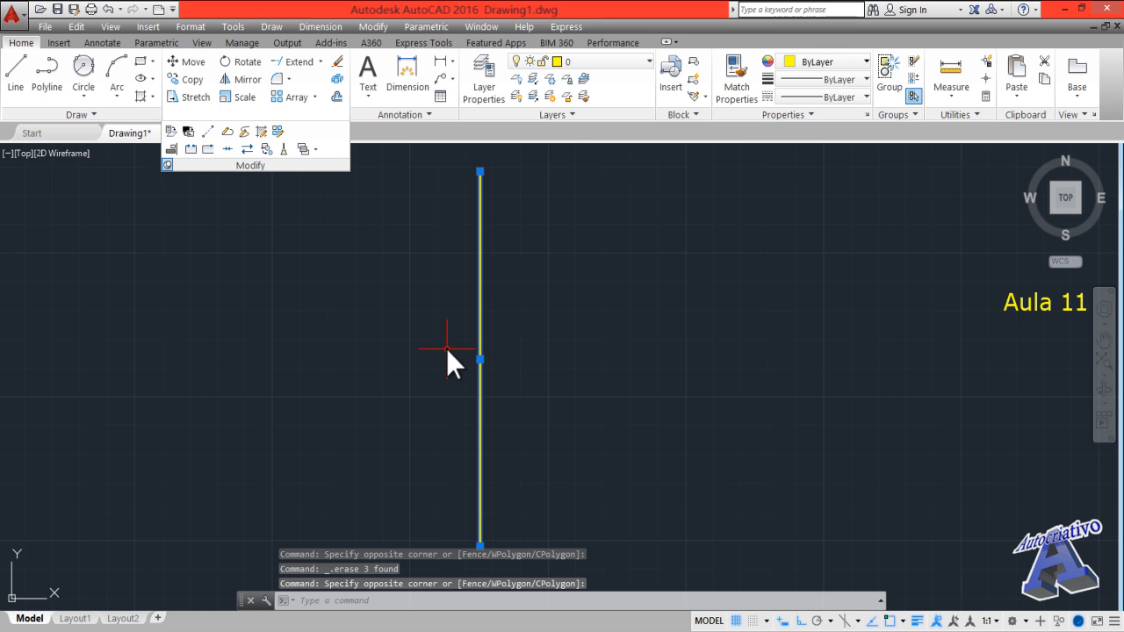
{"action": "type", "text": "o"}
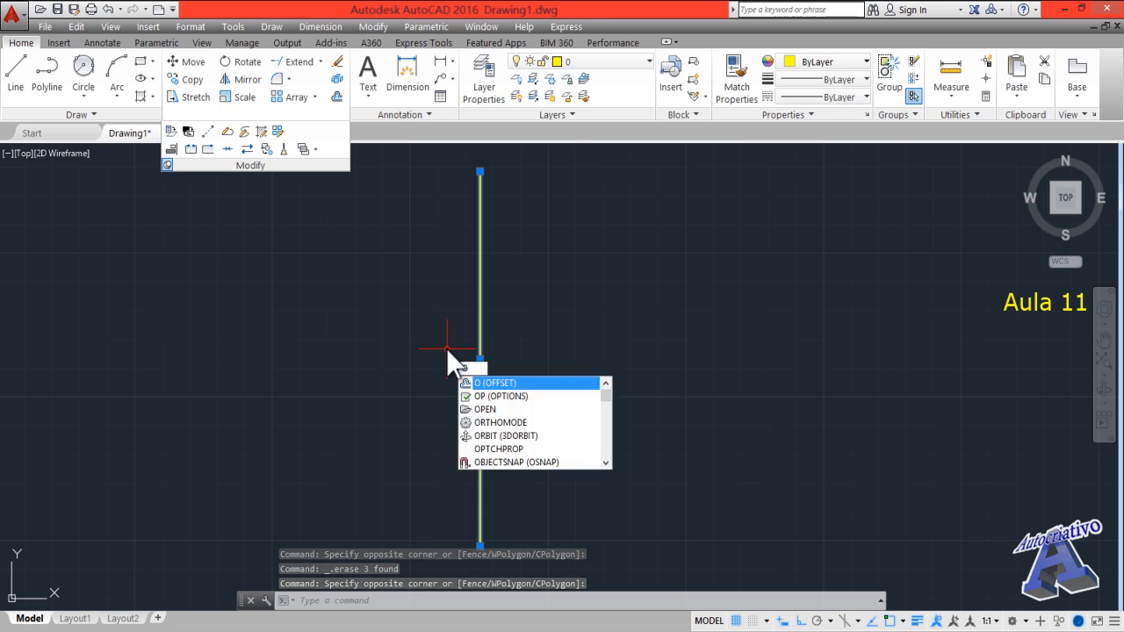
{"action": "key", "text": "Return"}
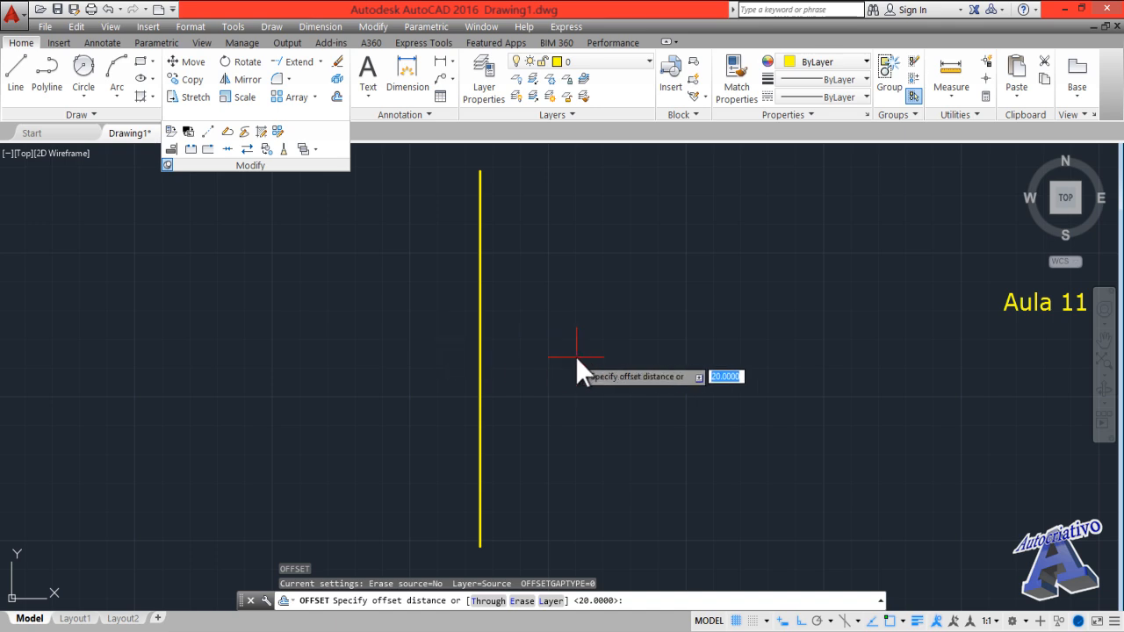
{"action": "type", "text": "30"}
{"action": "key", "text": "Return"}
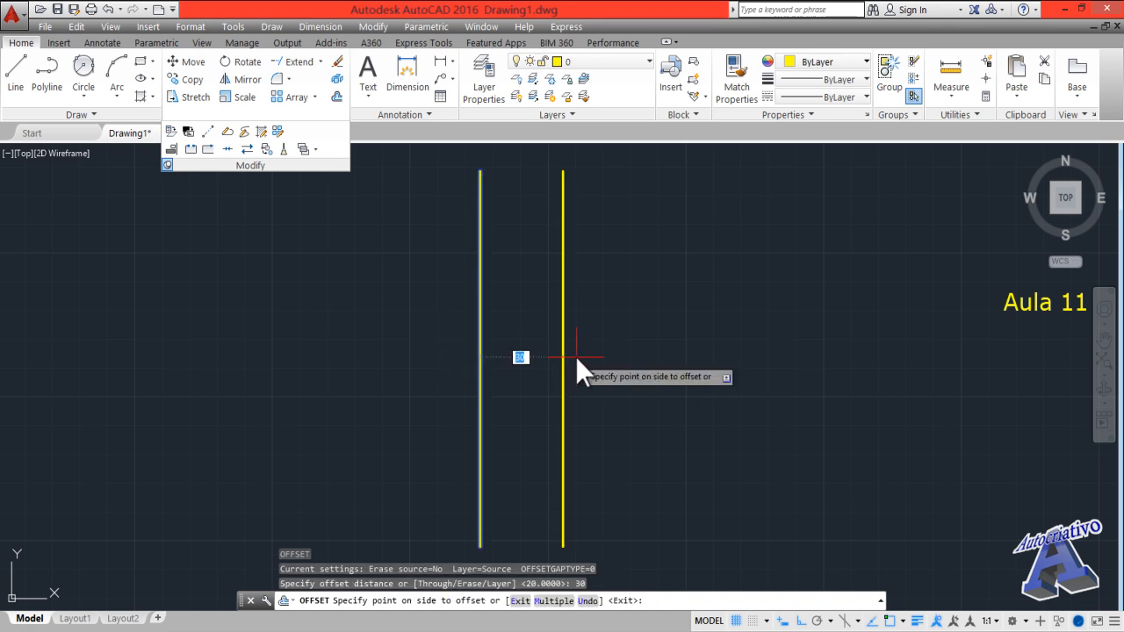
{"action": "left_click", "coordinate": [602, 357]}
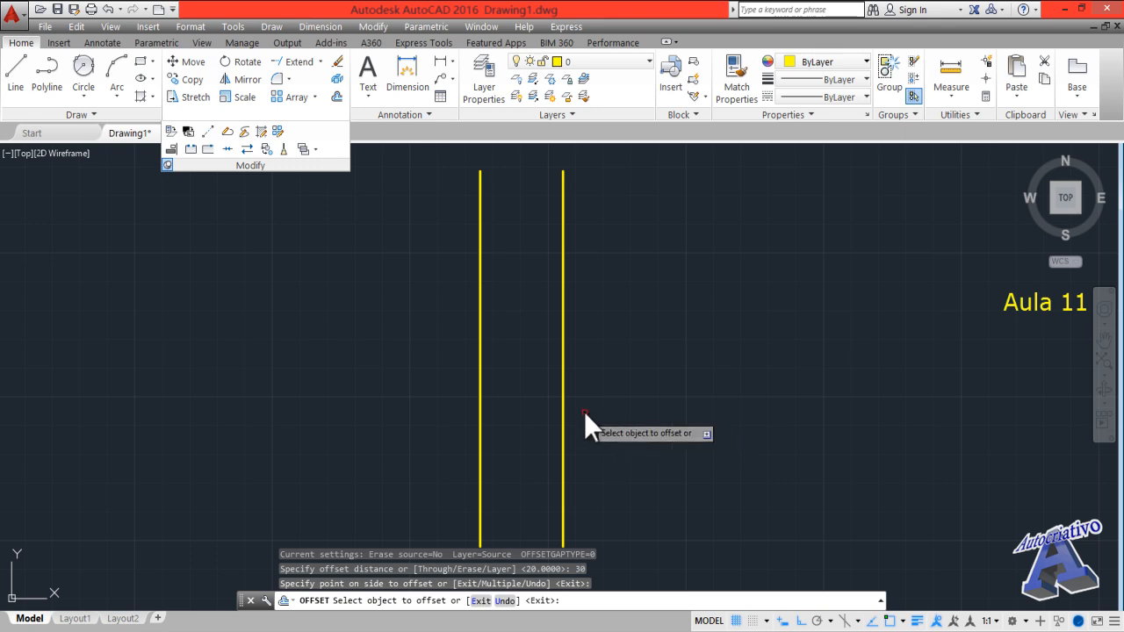
{"action": "left_click", "coordinate": [565, 394]}
{"action": "left_click", "coordinate": [632, 404]}
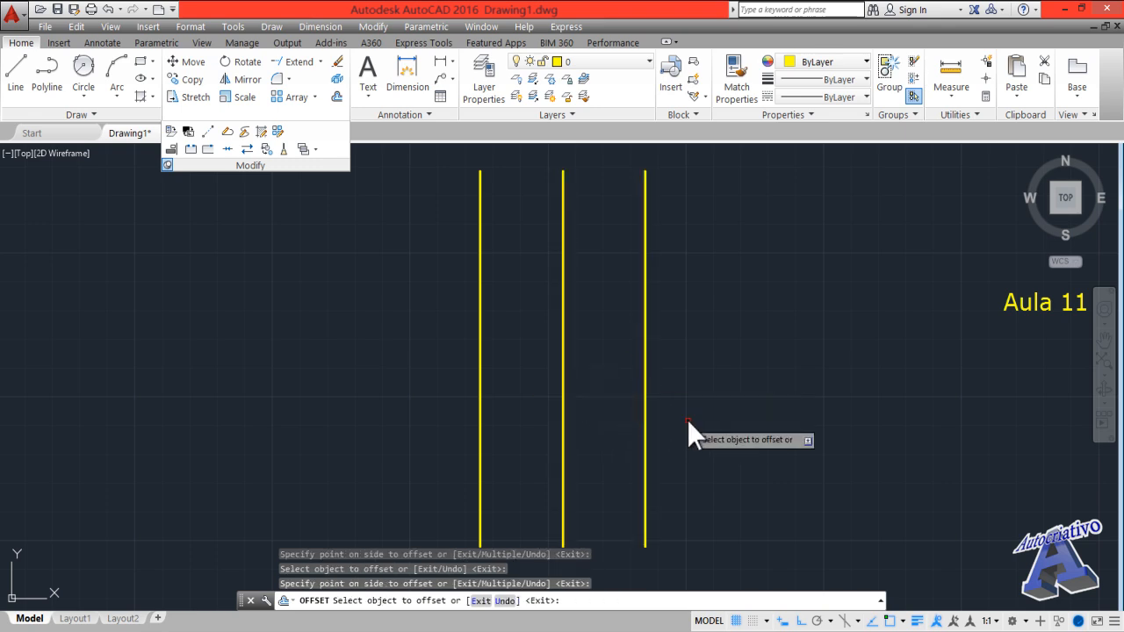
{"action": "key", "text": "Escape"}
- Delete the two copies made with the 30-unit offset, keeping the original vertical line
{"action": "left_click", "coordinate": [706, 448]}
{"action": "left_click", "coordinate": [523, 345]}
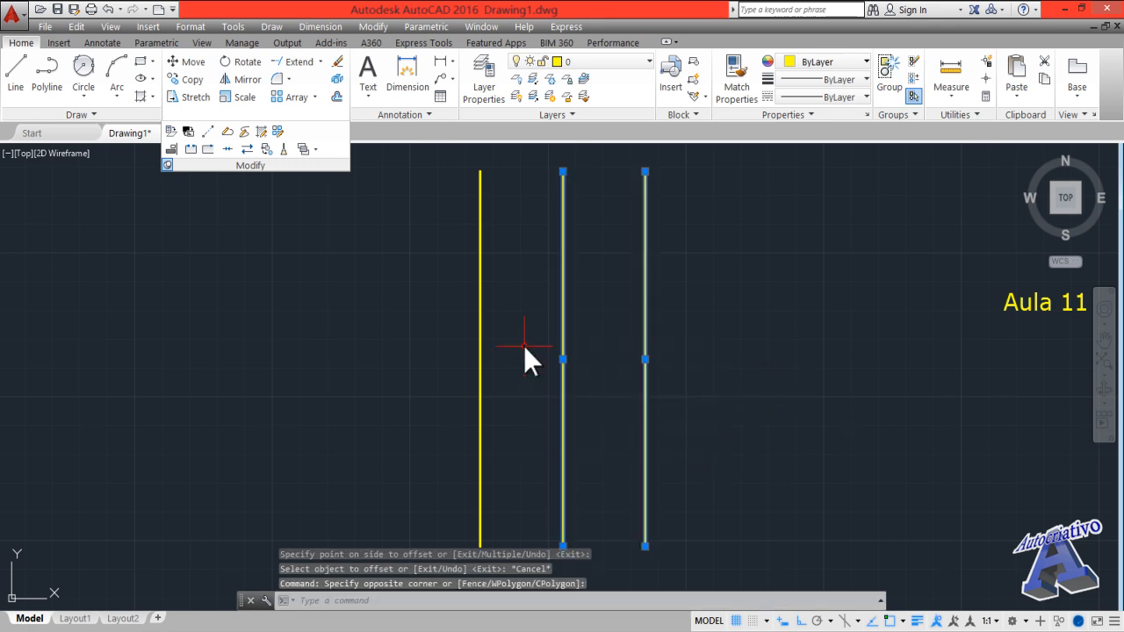
{"action": "key", "text": "Delete"}
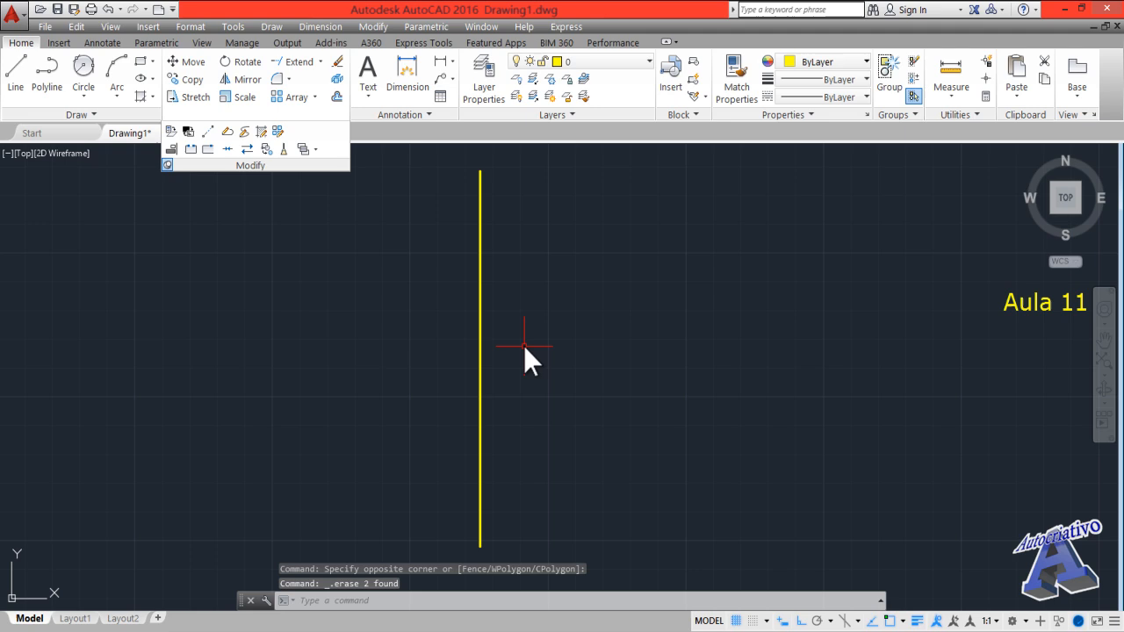
- Offset the vertical line 30 units to the right with the Erase source option set to Yes
{"action": "left_click", "coordinate": [336, 97]}
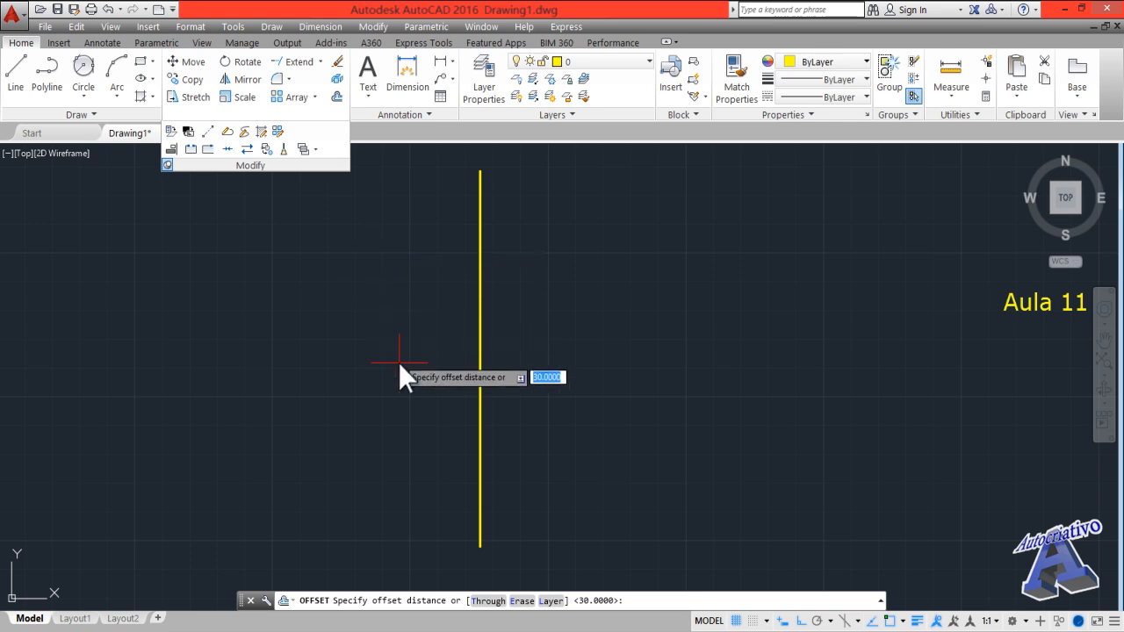
{"action": "left_click", "coordinate": [522, 601]}
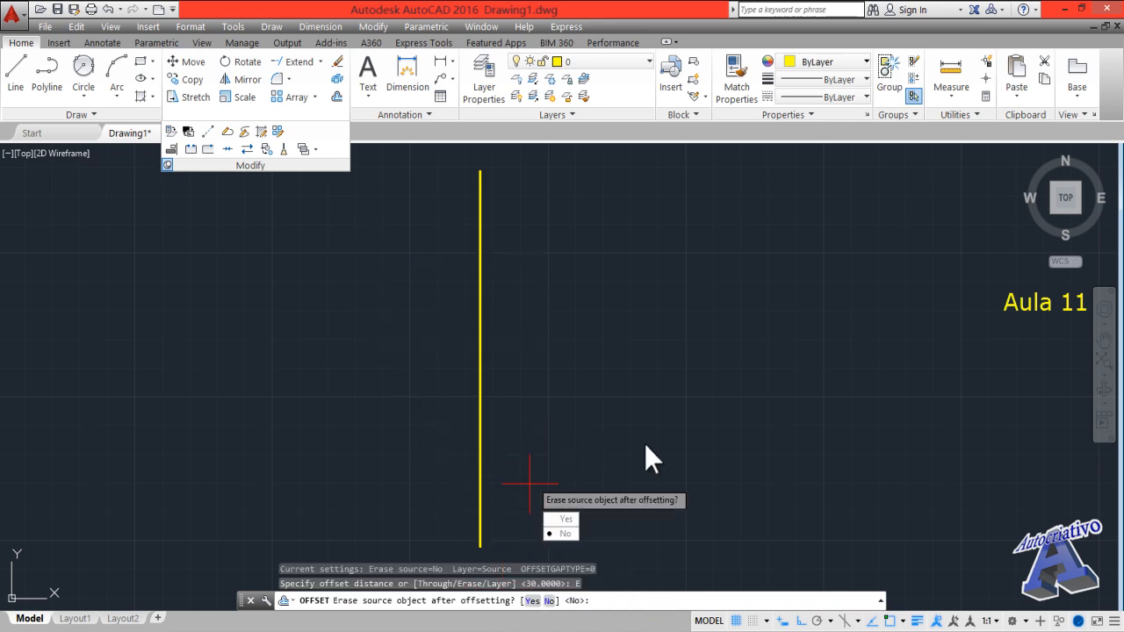
{"action": "left_click", "coordinate": [566, 519]}
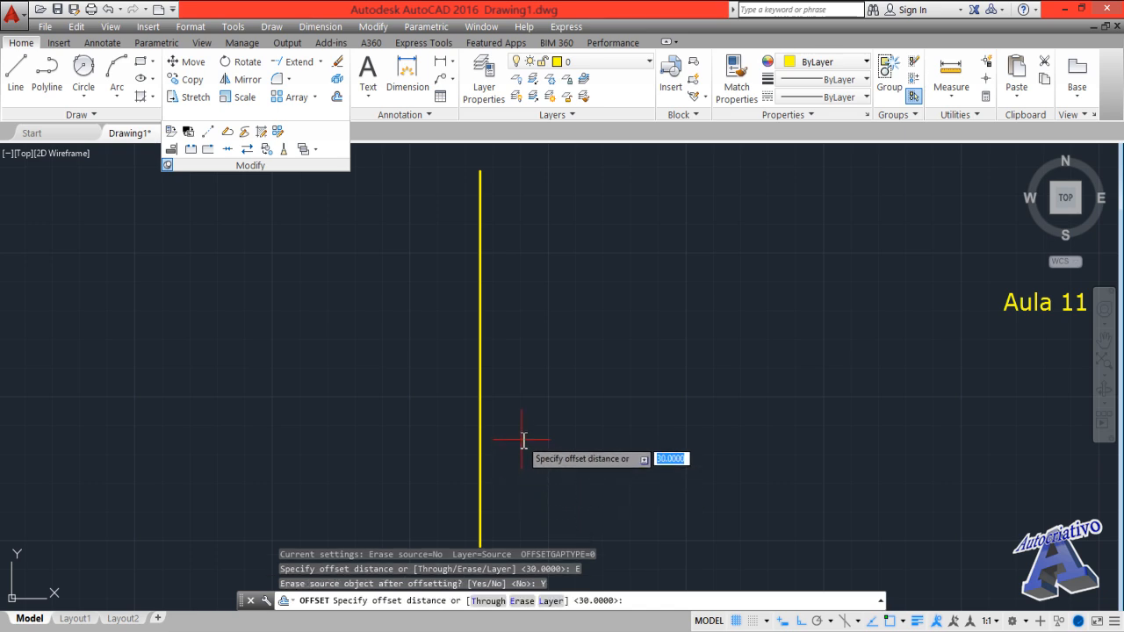
{"action": "type", "text": "30"}
{"action": "key", "text": "Return"}
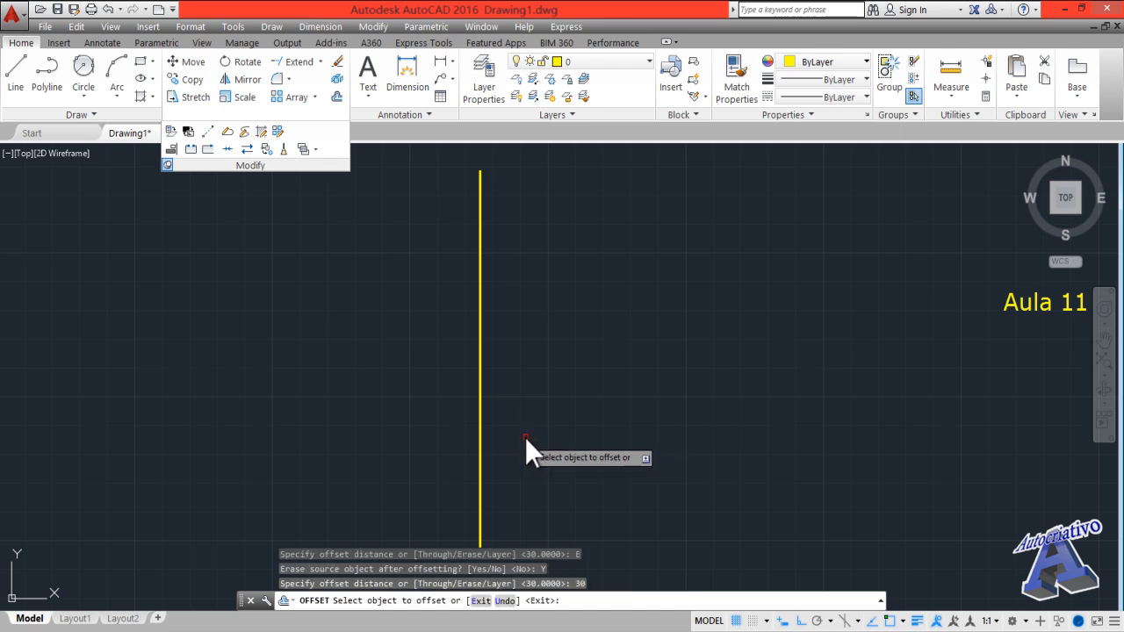
{"action": "left_click", "coordinate": [482, 368]}
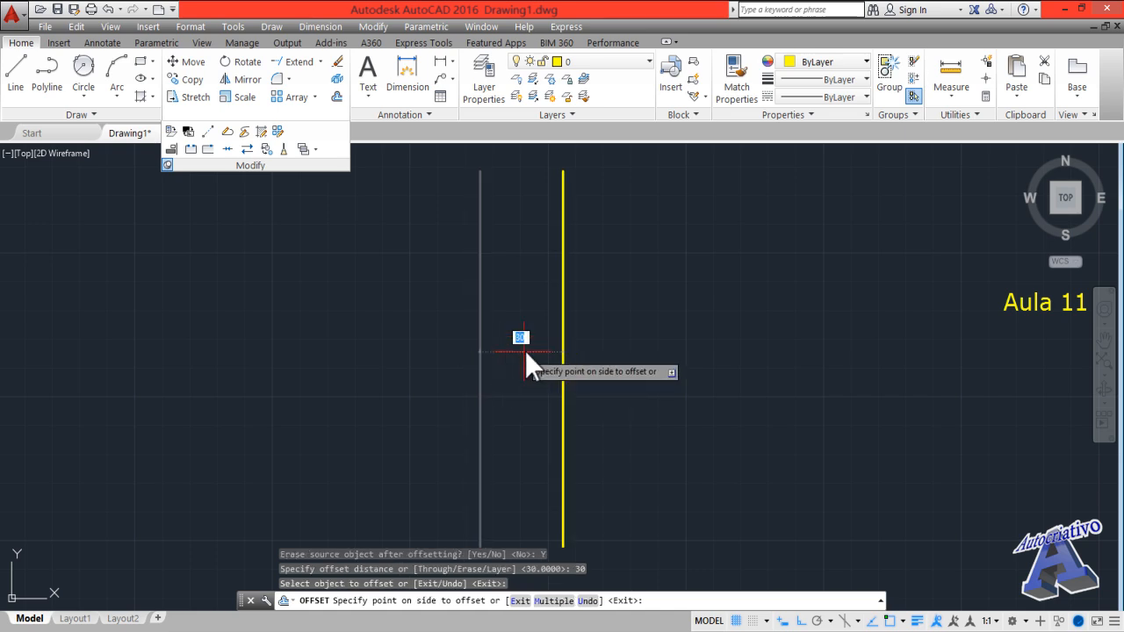
{"action": "left_click", "coordinate": [604, 350]}
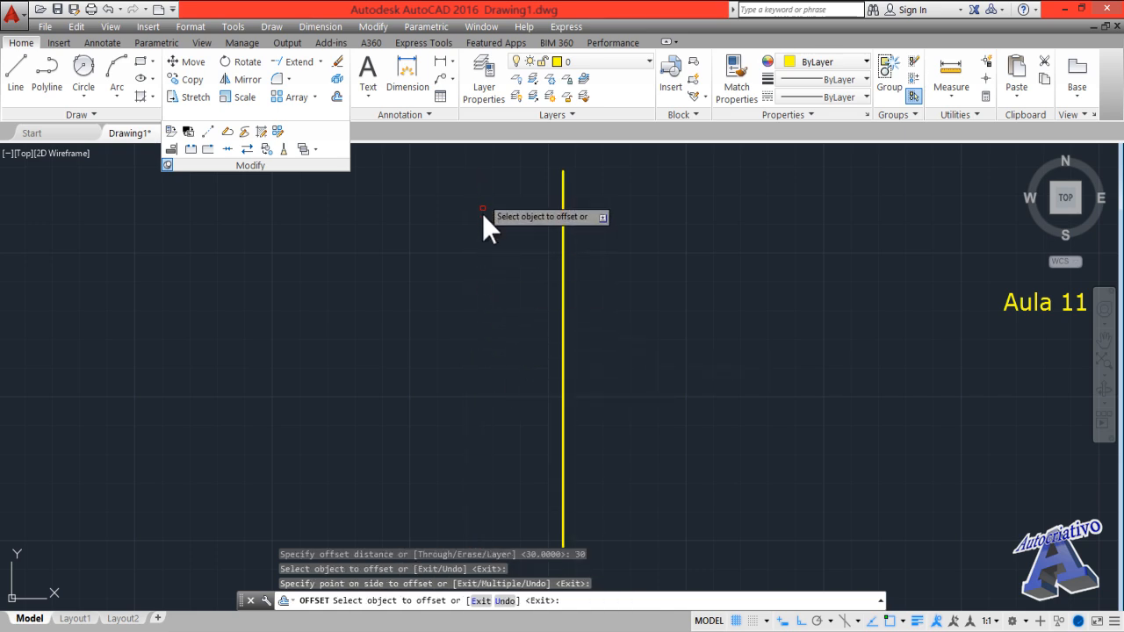
{"action": "key", "text": "Escape"}
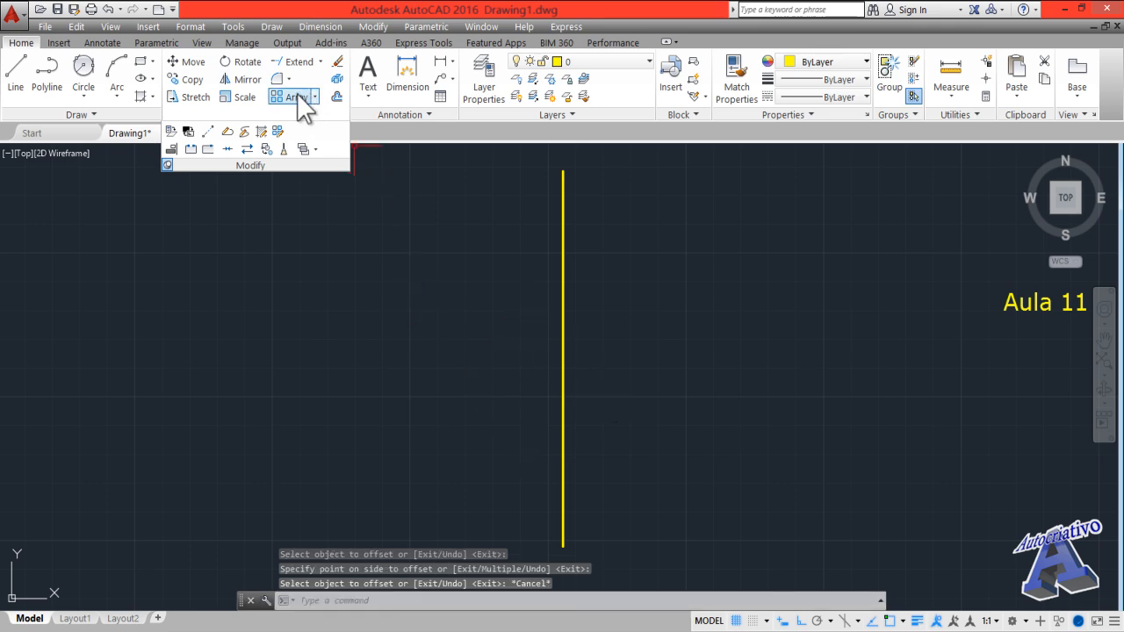
- Offset the vertical line with the Through option, passing it through a free point to its right
{"action": "left_click", "coordinate": [336, 96]}
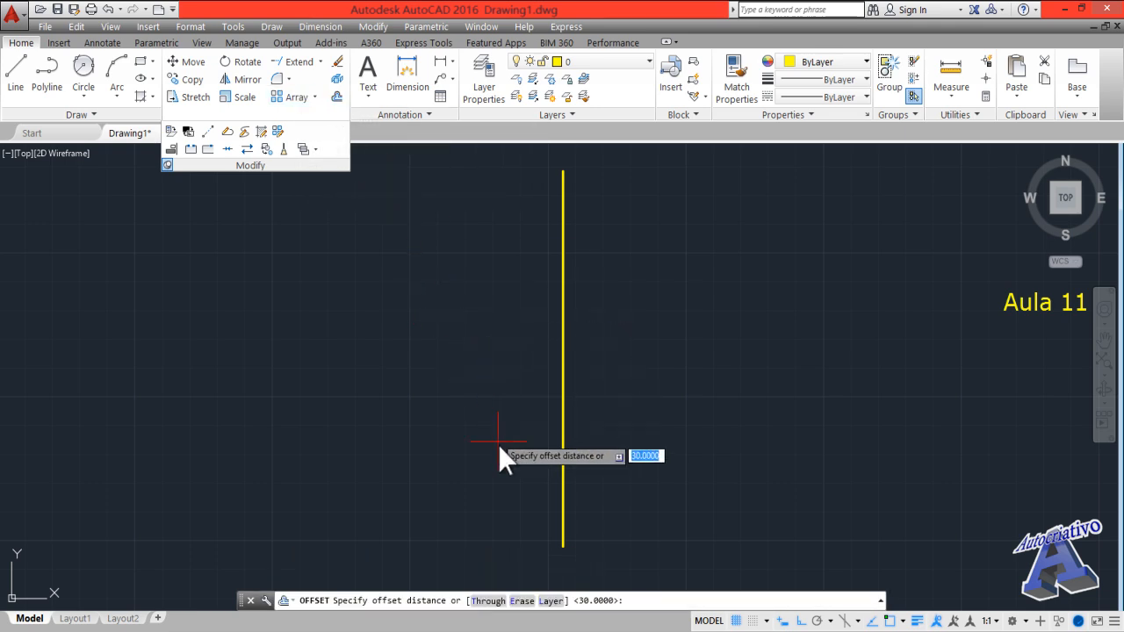
{"action": "left_click", "coordinate": [487, 601]}
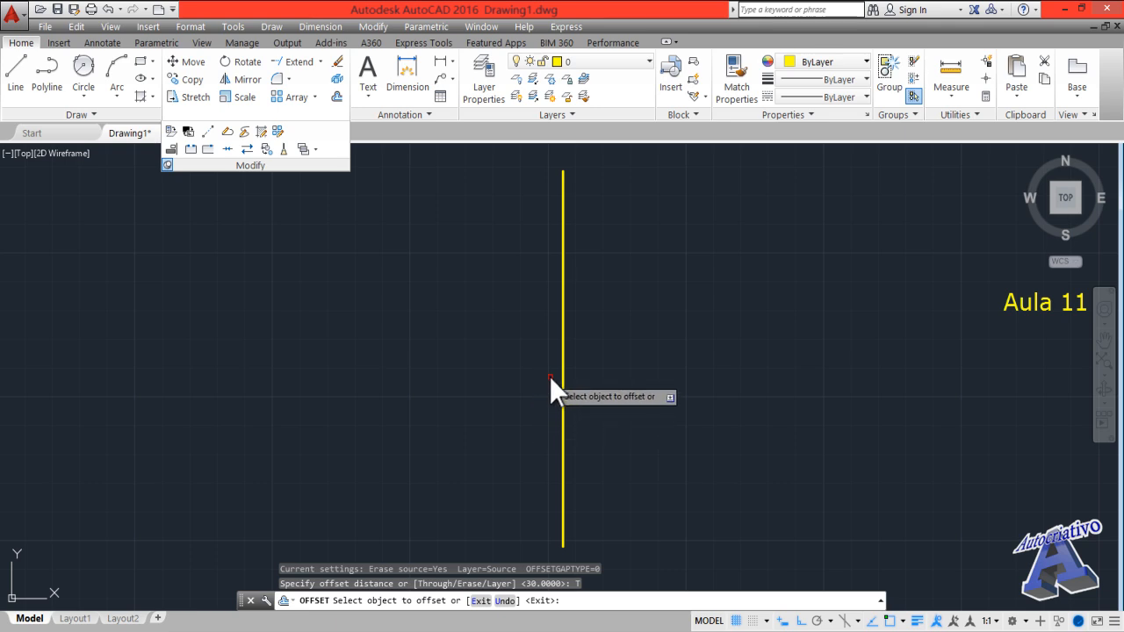
{"action": "left_click", "coordinate": [563, 354]}
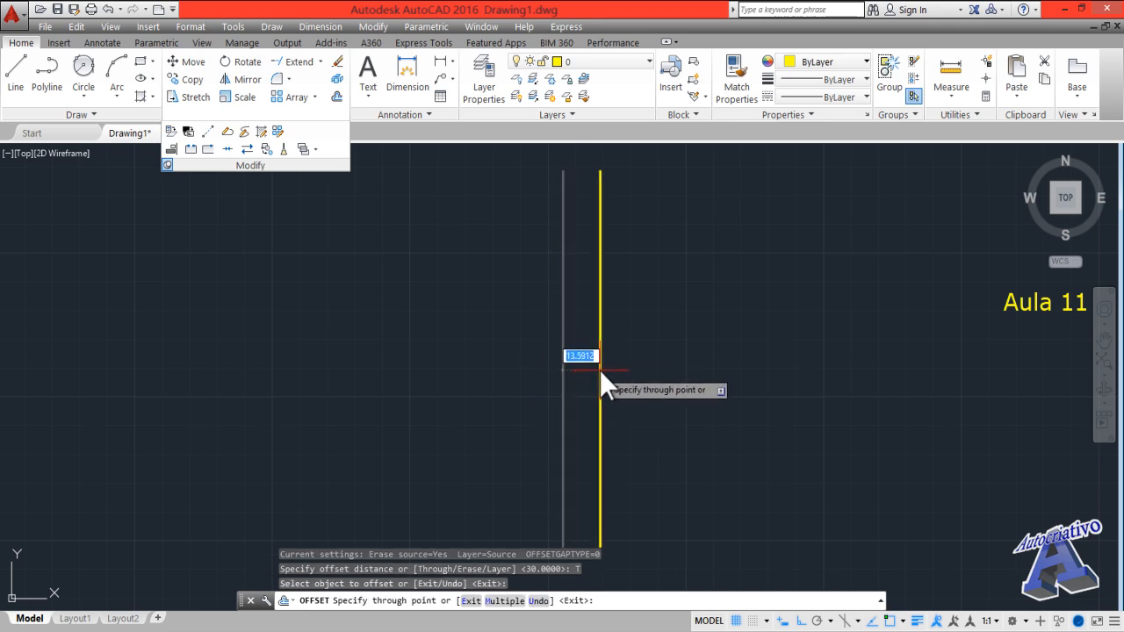
{"action": "left_click", "coordinate": [647, 385]}
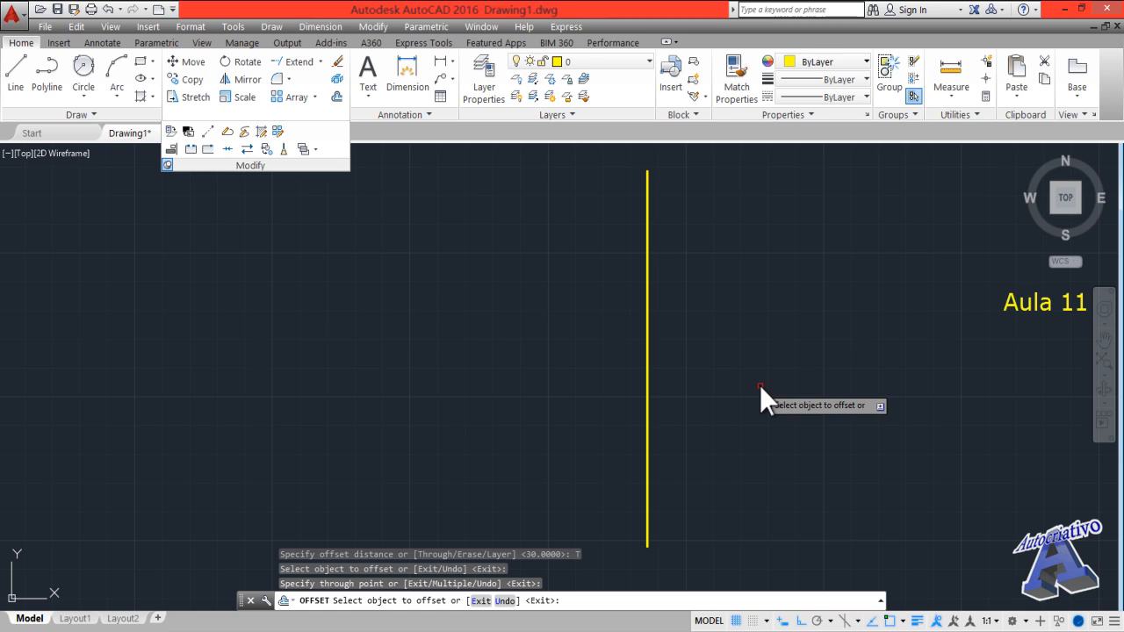
- Offset the vertical line 50 units to the left by entering the distance for the through point, and end the command
{"action": "left_click", "coordinate": [647, 390]}
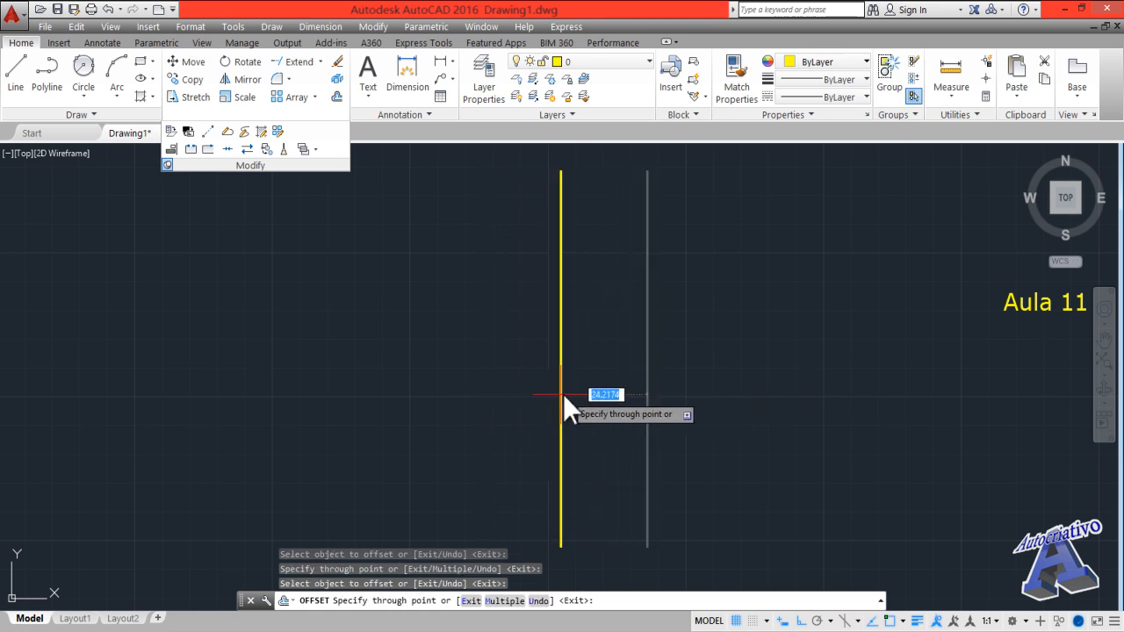
{"action": "type", "text": "50"}
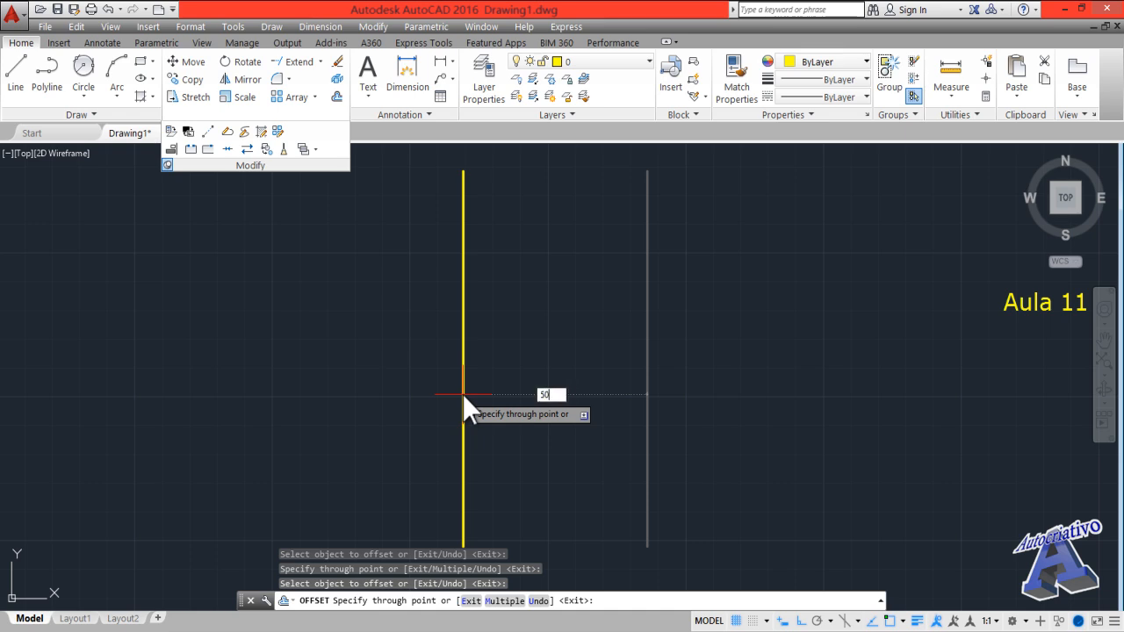
{"action": "key", "text": "Return"}
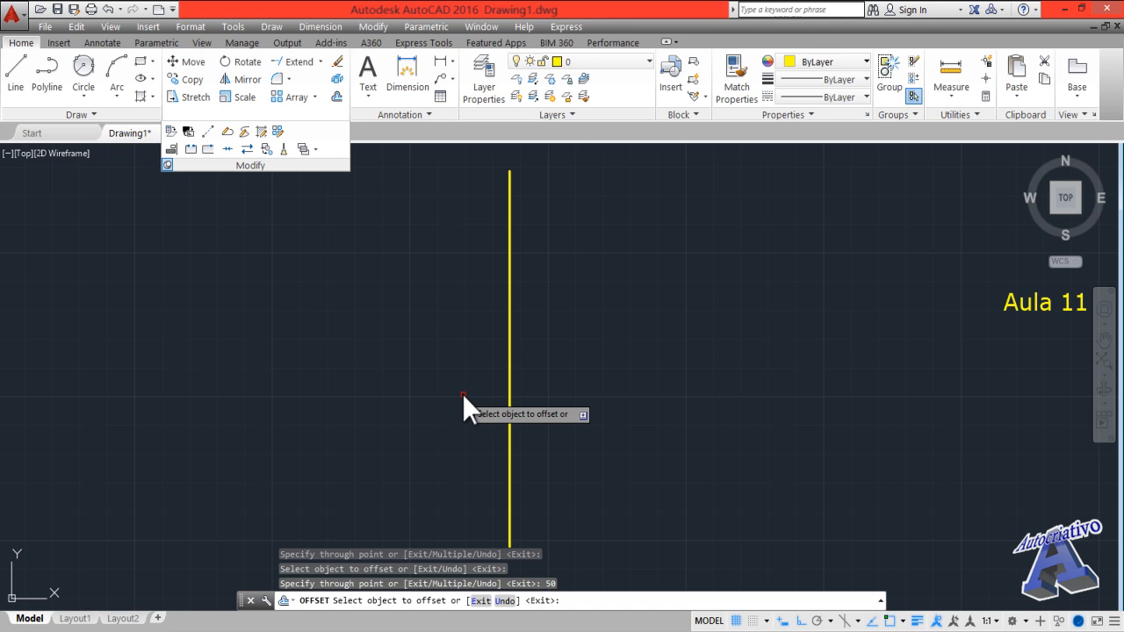
{"action": "key", "text": "Escape"}
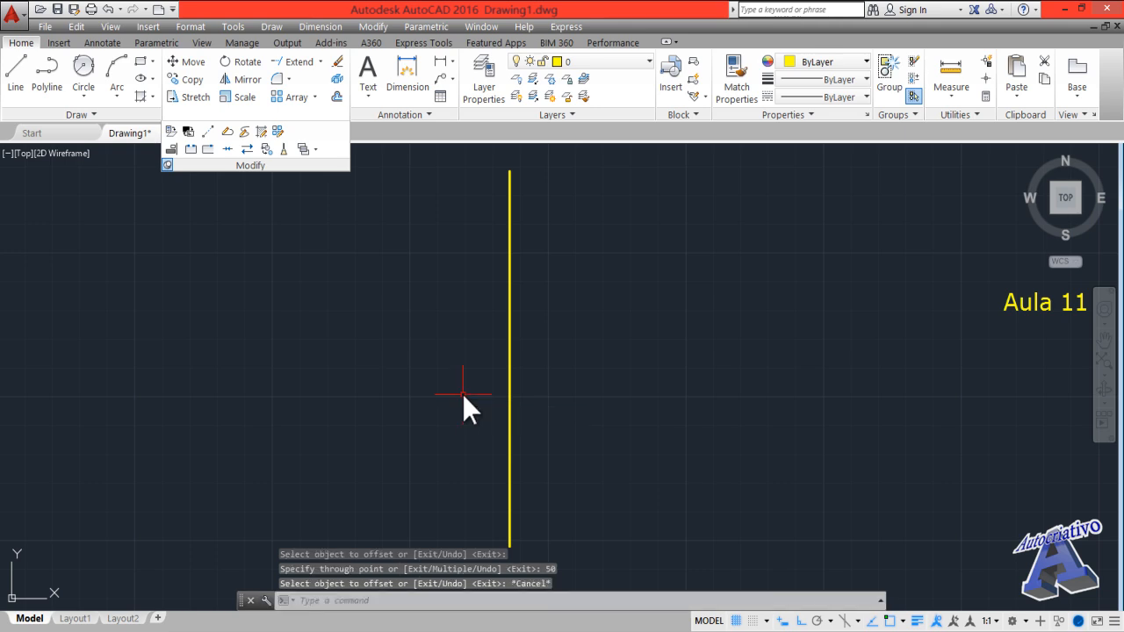
- Offset the vertical line 10 units to the right twice in succession, keeping the Erase source option at Yes, and end the command
{"action": "left_click", "coordinate": [337, 97]}
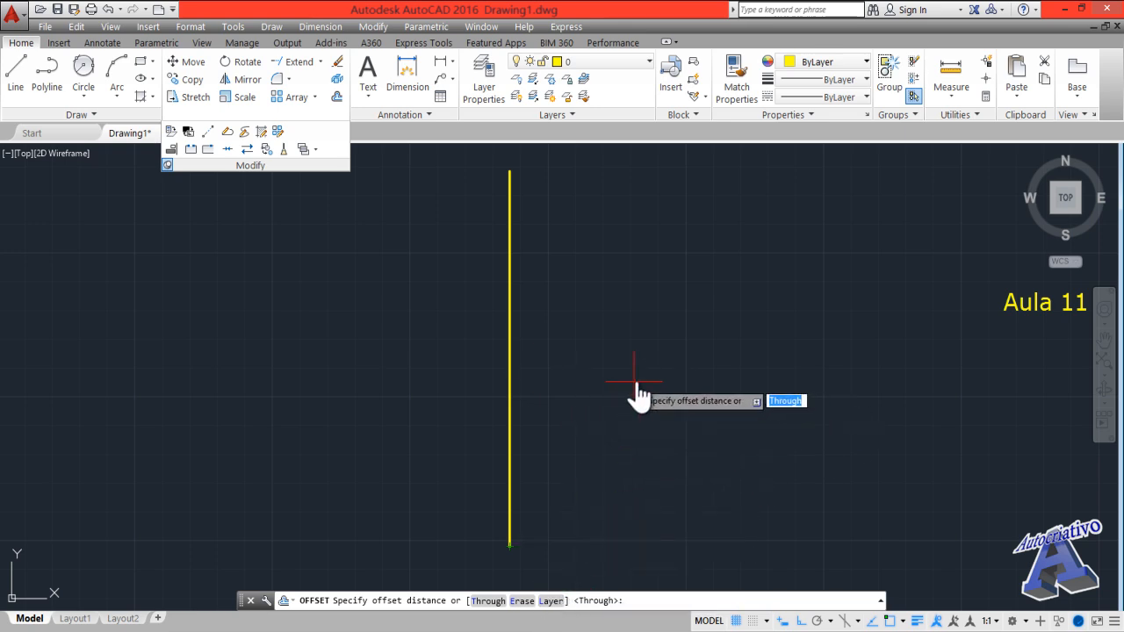
{"action": "key", "text": "Escape"}
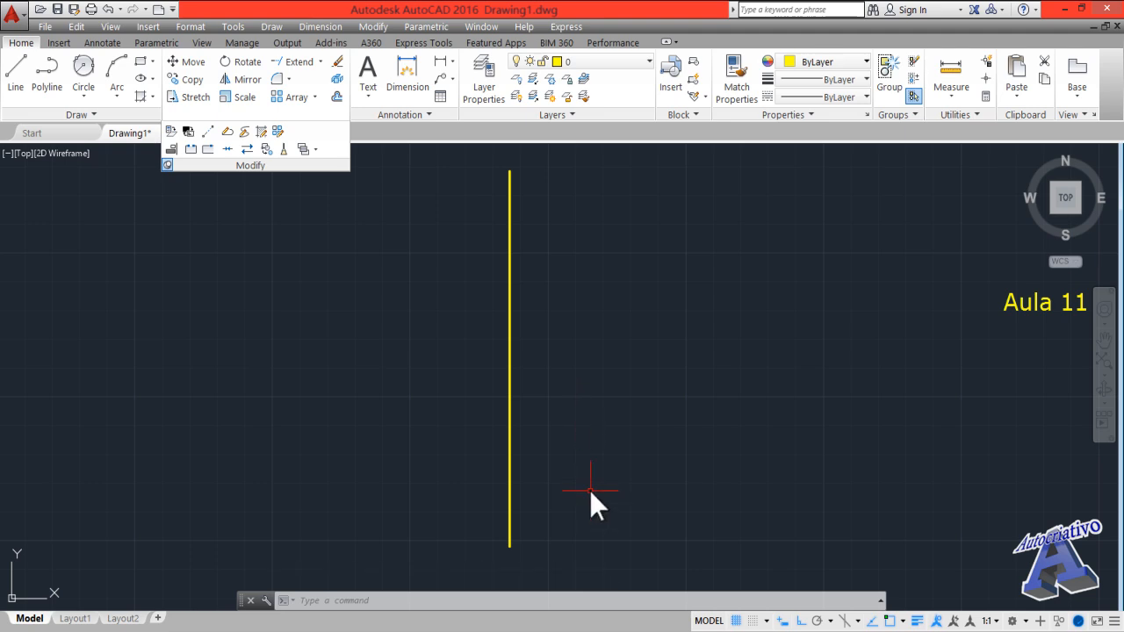
{"action": "type", "text": "o"}
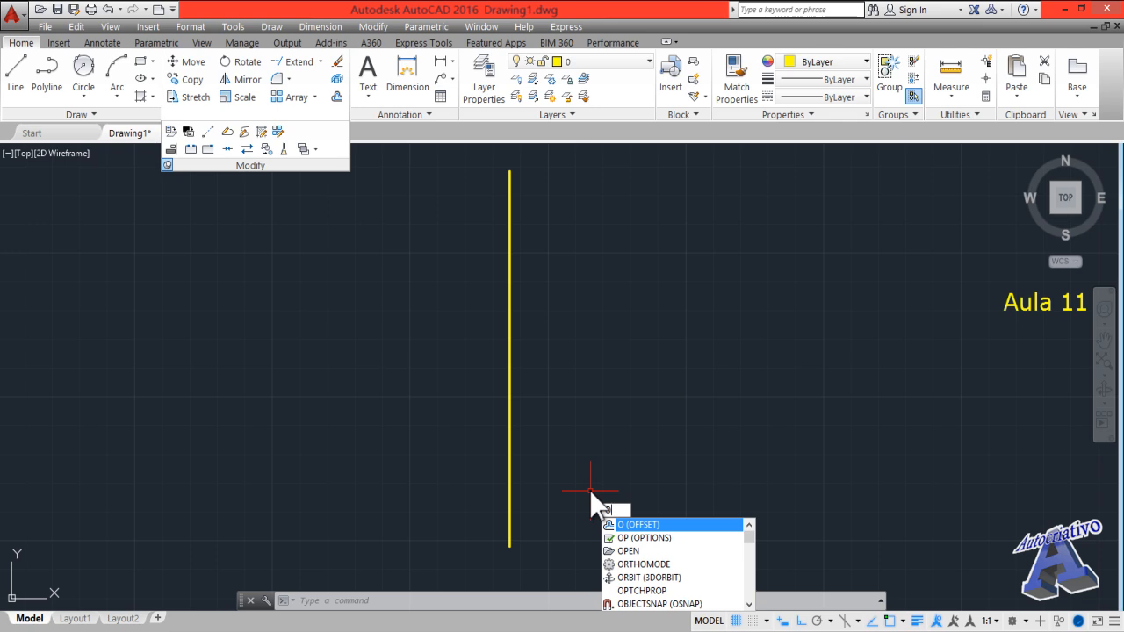
{"action": "key", "text": "Return"}
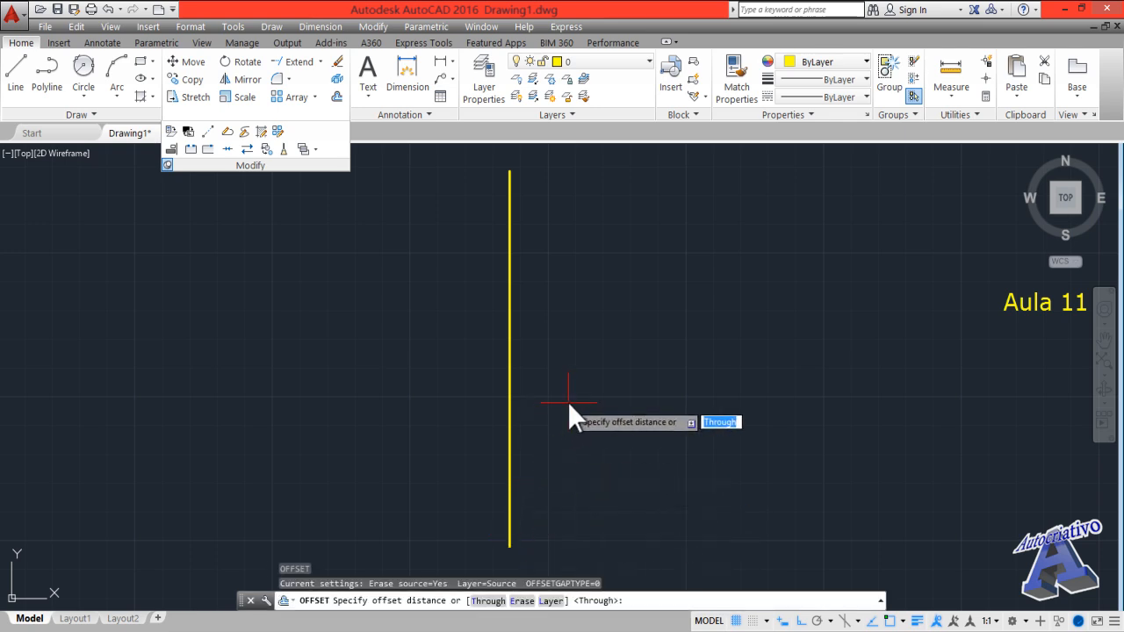
{"action": "type", "text": "10"}
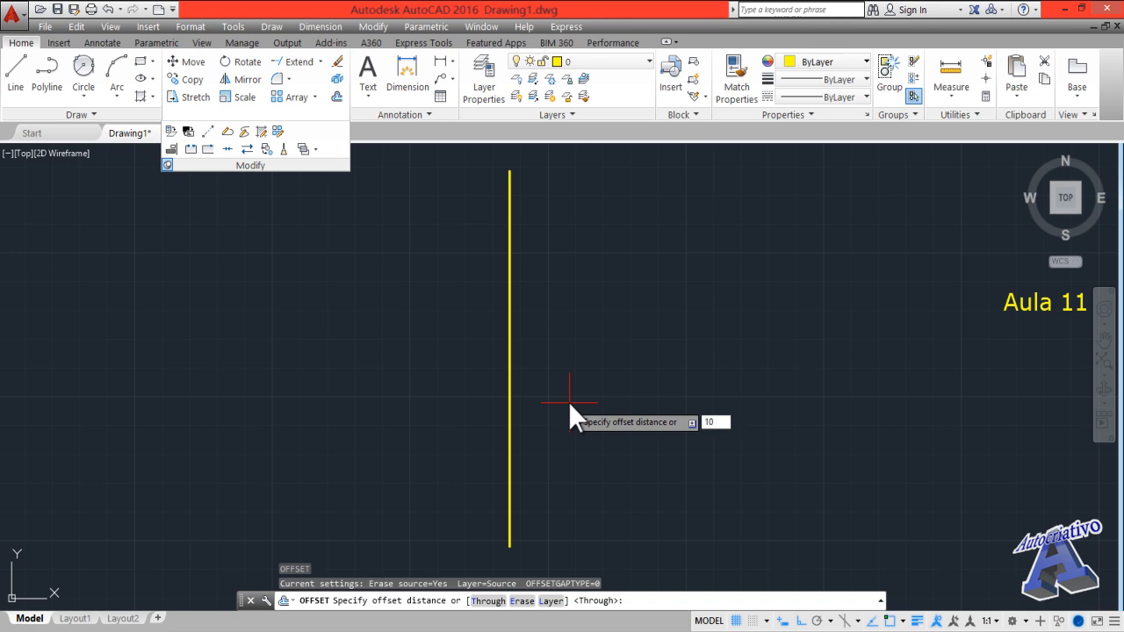
{"action": "key", "text": "Return"}
{"action": "left_click", "coordinate": [509, 369]}
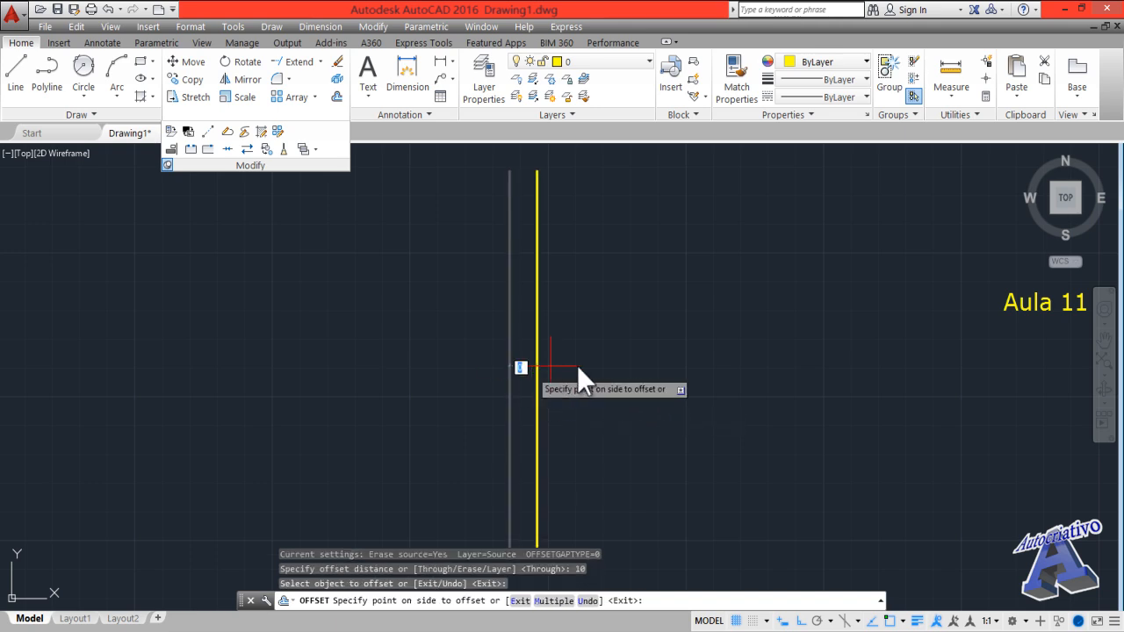
{"action": "left_click", "coordinate": [575, 369]}
{"action": "left_click", "coordinate": [538, 377]}
{"action": "left_click", "coordinate": [602, 377]}
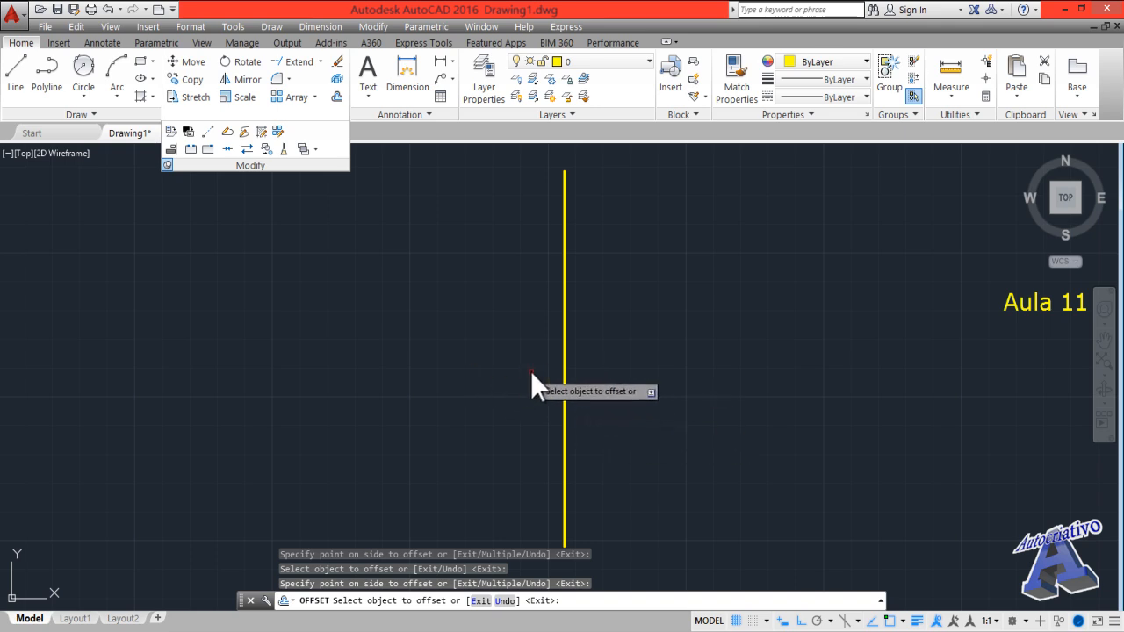
{"action": "key", "text": "Escape"}
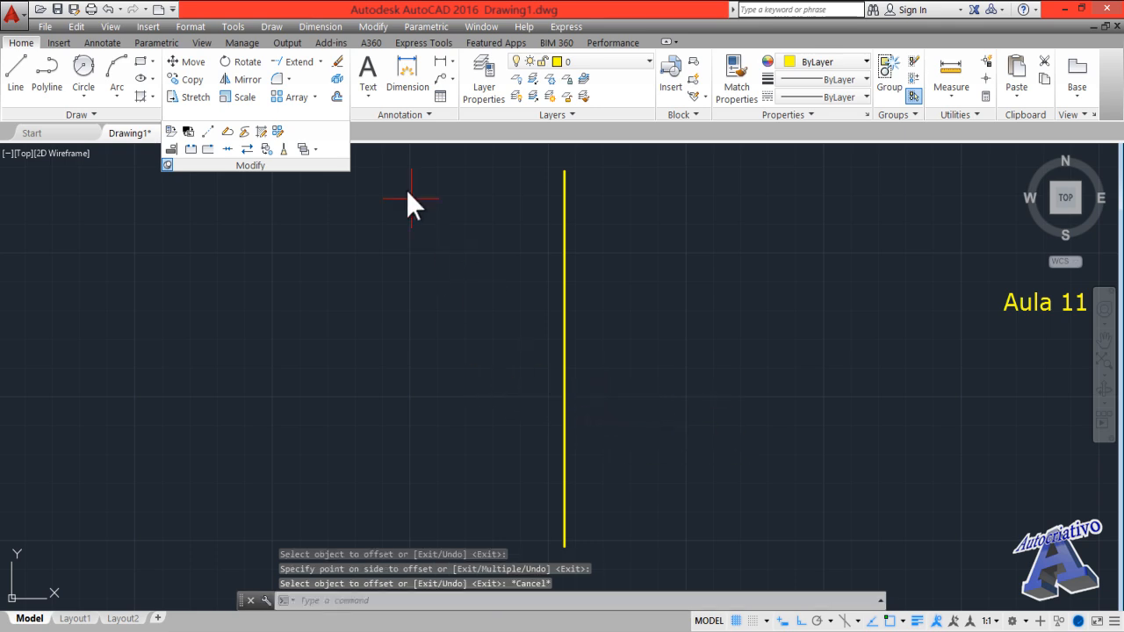
- Set Offset's Erase source option to No and offset the vertical line 10 units to the right twice, each time from the newest line
{"action": "left_click", "coordinate": [337, 97]}
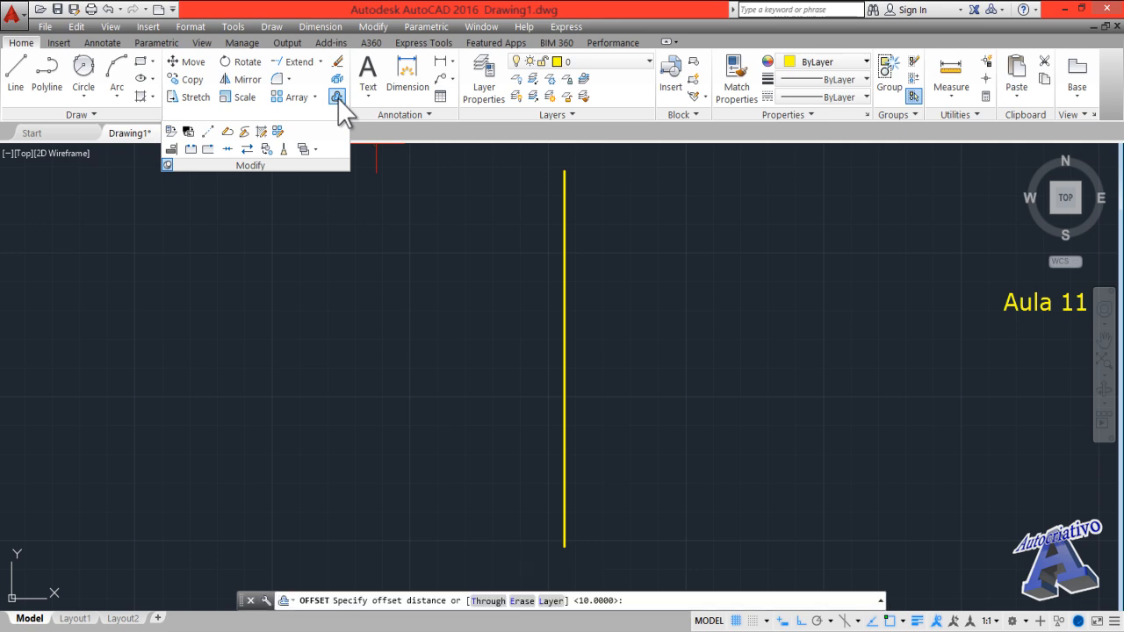
{"action": "left_click", "coordinate": [523, 601]}
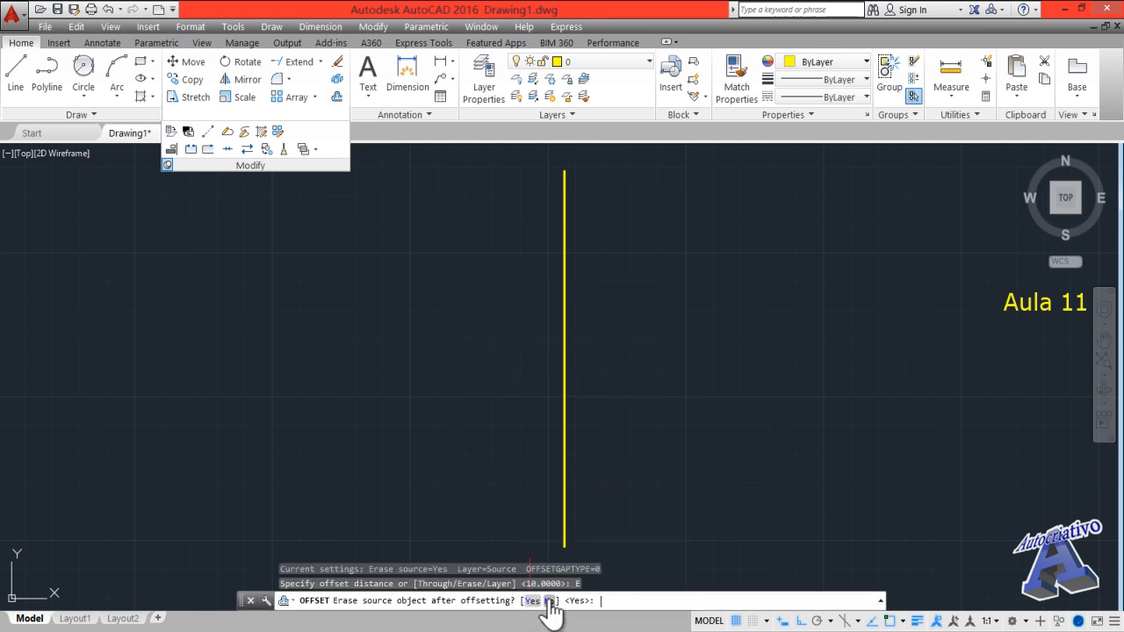
{"action": "left_click", "coordinate": [548, 600]}
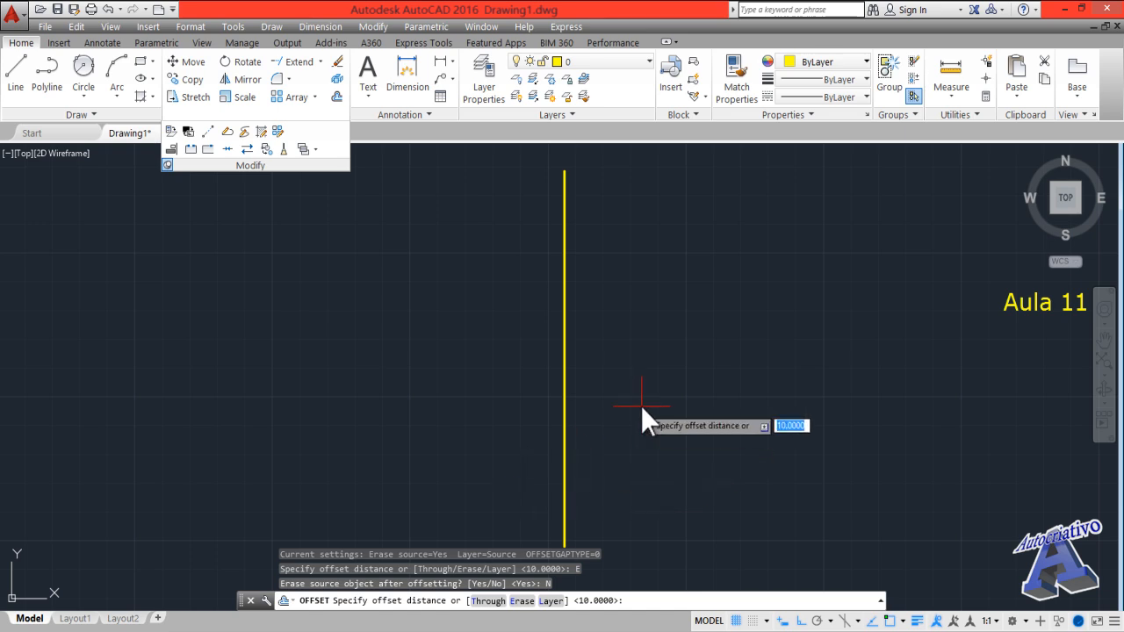
{"action": "type", "text": "10"}
{"action": "key", "text": "Return"}
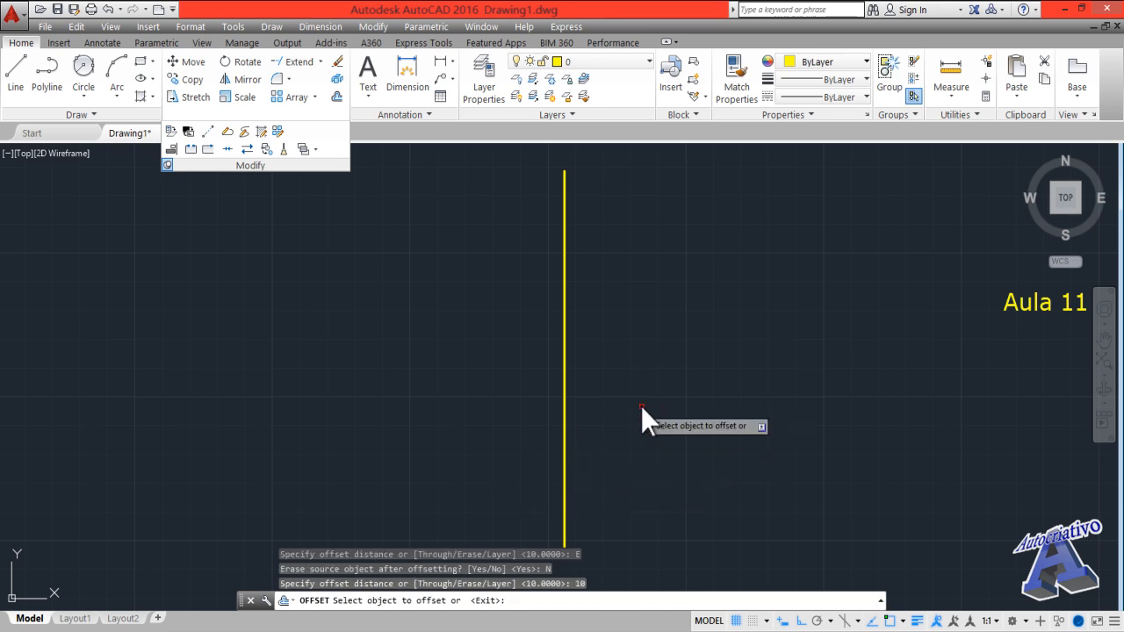
{"action": "left_click", "coordinate": [566, 406]}
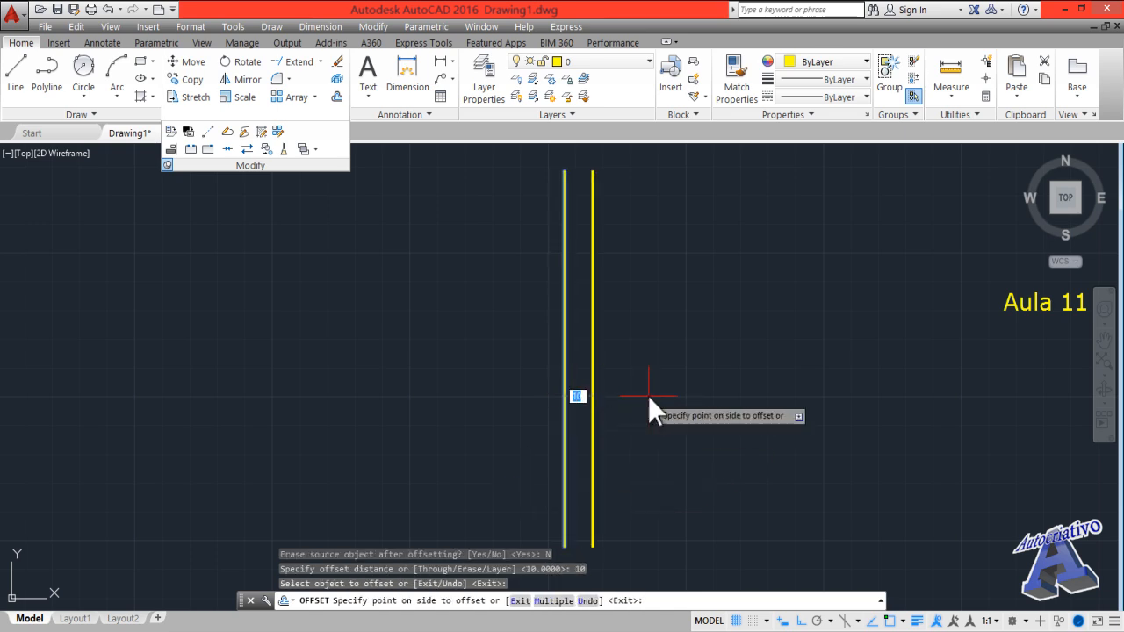
{"action": "left_click", "coordinate": [650, 406]}
{"action": "left_click", "coordinate": [592, 412]}
{"action": "left_click", "coordinate": [637, 405]}
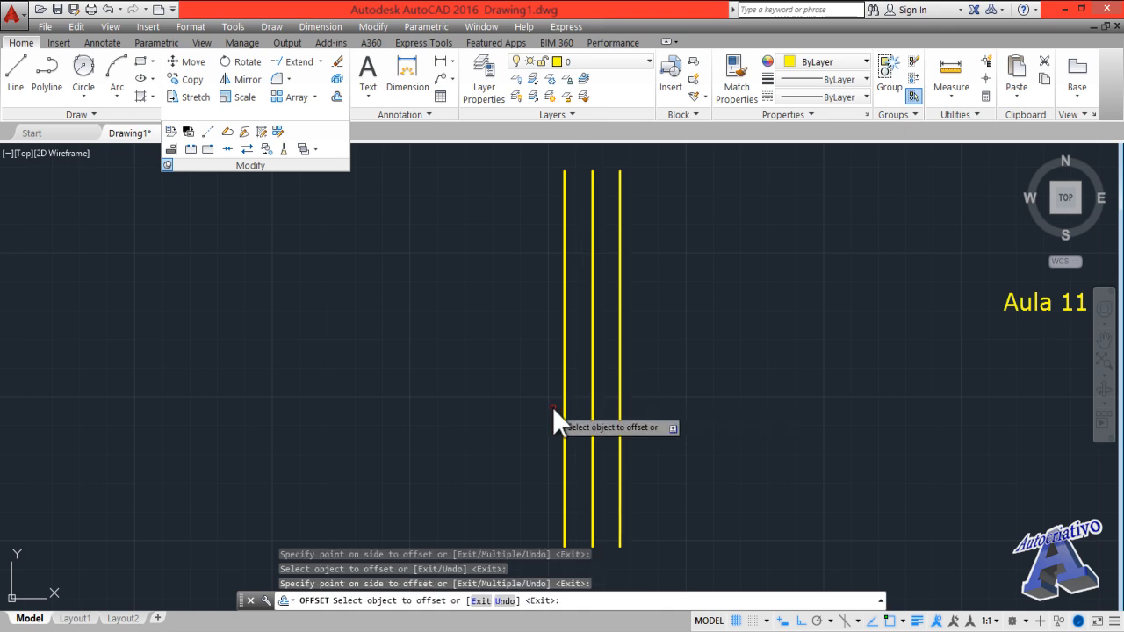
- Add two more 10-unit offsets to the left of the source line and end the command
{"action": "left_click", "coordinate": [565, 413]}
{"action": "left_click", "coordinate": [496, 414]}
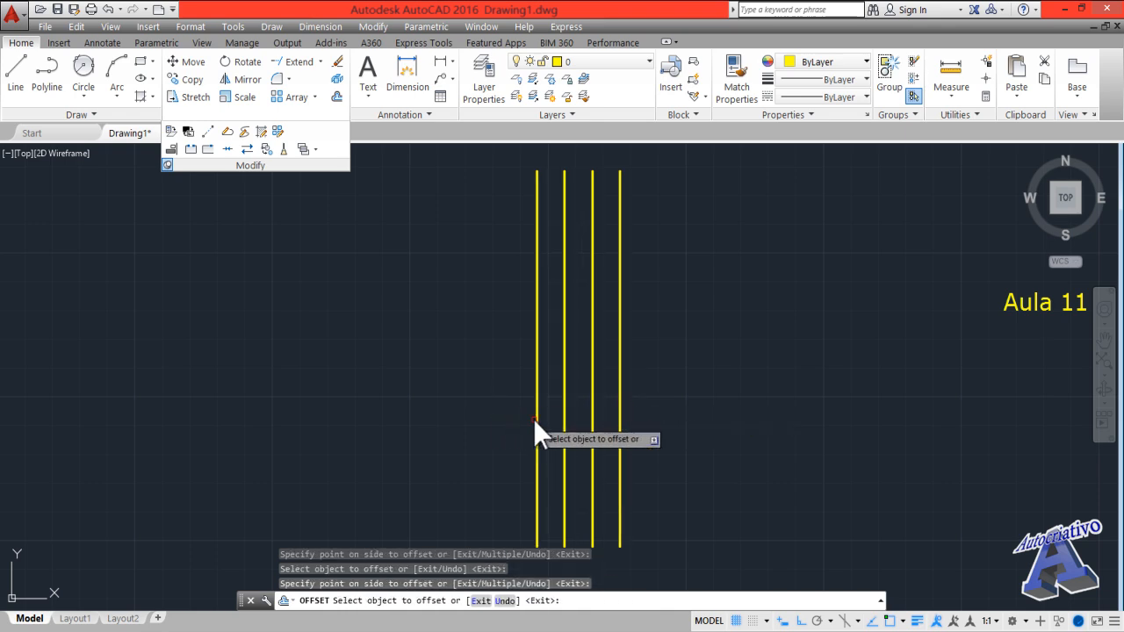
{"action": "left_click", "coordinate": [534, 418]}
{"action": "left_click", "coordinate": [477, 414]}
{"action": "key", "text": "Escape"}
- Draw a large rectangle in the empty area to the right of the parallel lines
{"action": "middle_click_drag", "start_coordinate": [703, 420], "coordinate": [525, 421]}
{"action": "type", "text": "rec"}
{"action": "key", "text": "Return"}
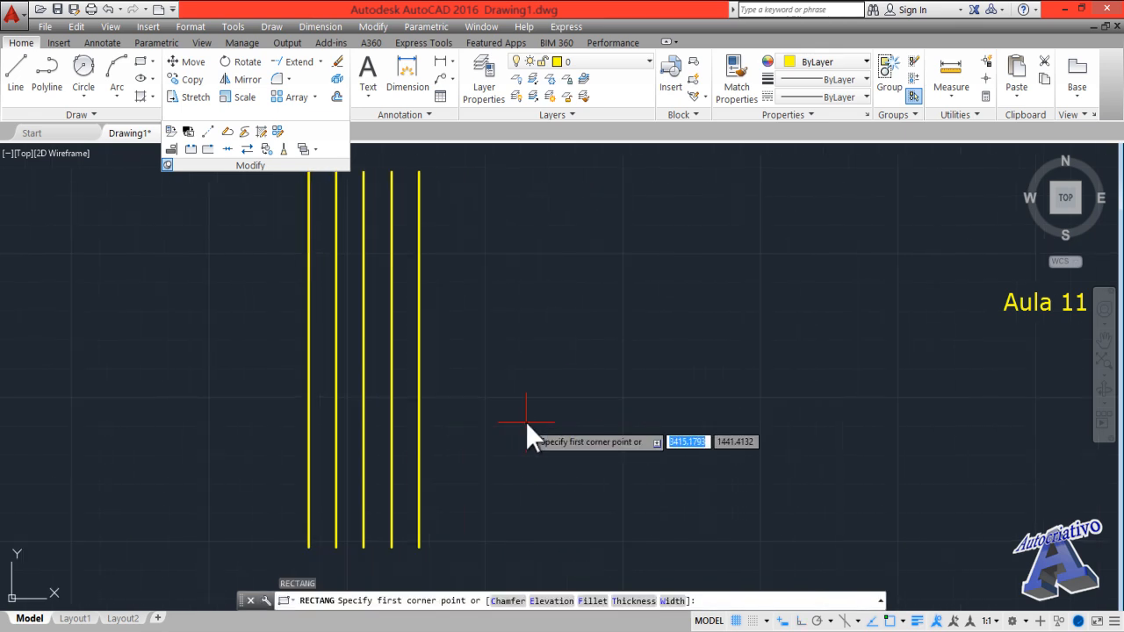
{"action": "left_click", "coordinate": [506, 512]}
{"action": "left_click", "coordinate": [837, 228]}
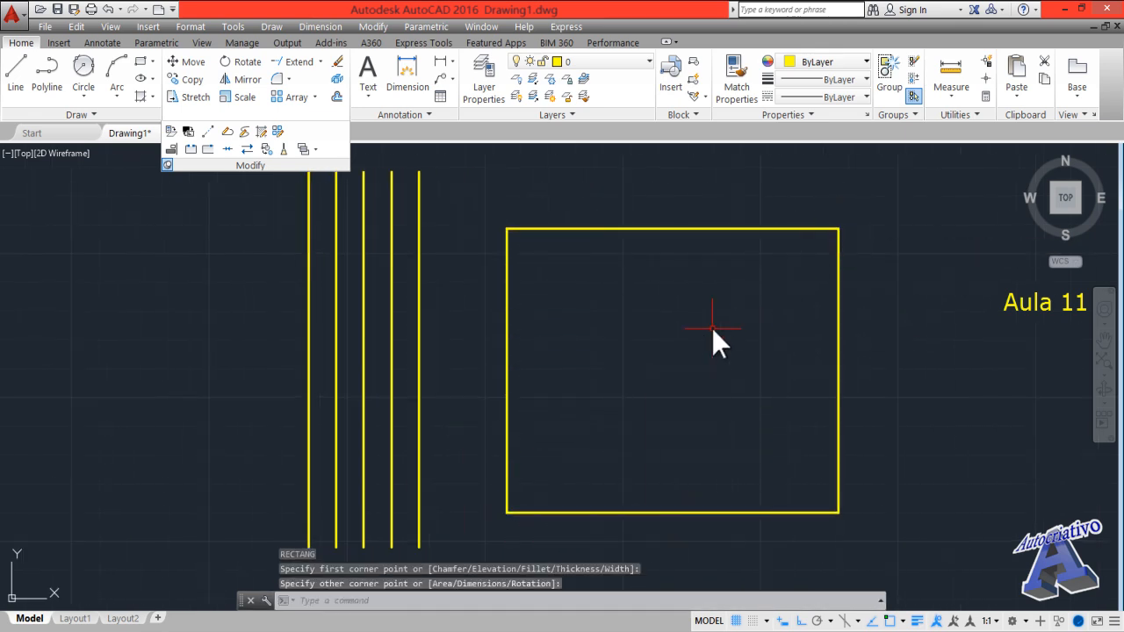
- Offset the rectangle inward four times at a distance of 5 units, each time from the newest inner rectangle
{"action": "middle_click_drag", "start_coordinate": [711, 327], "coordinate": [623, 336]}
{"action": "type", "text": "o"}
{"action": "key", "text": "Return"}
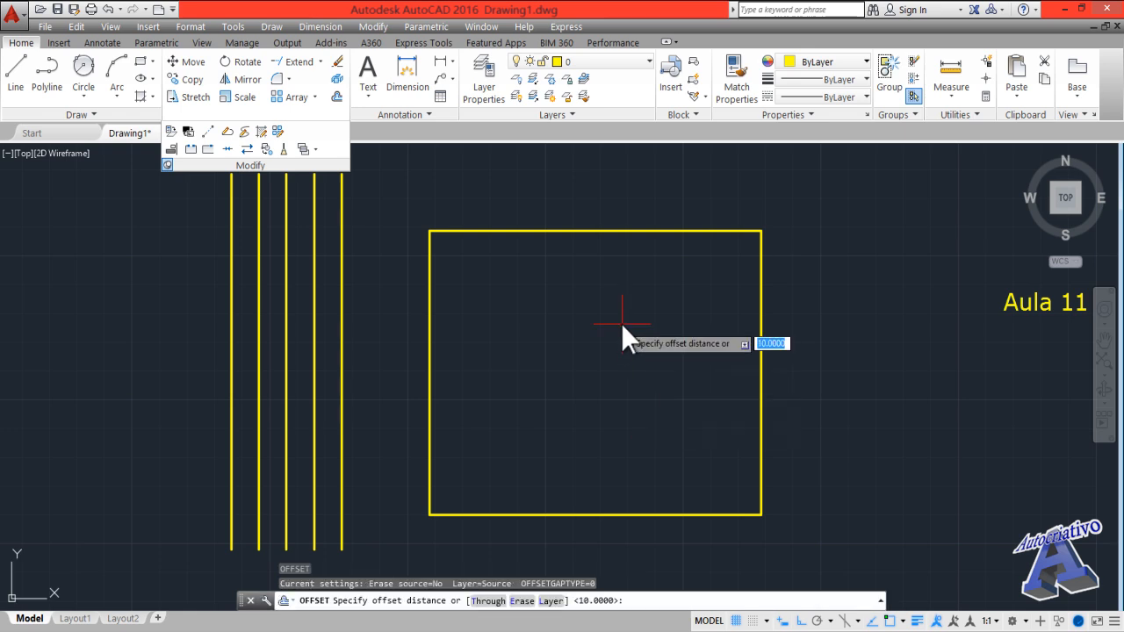
{"action": "type", "text": "5"}
{"action": "key", "text": "Return"}
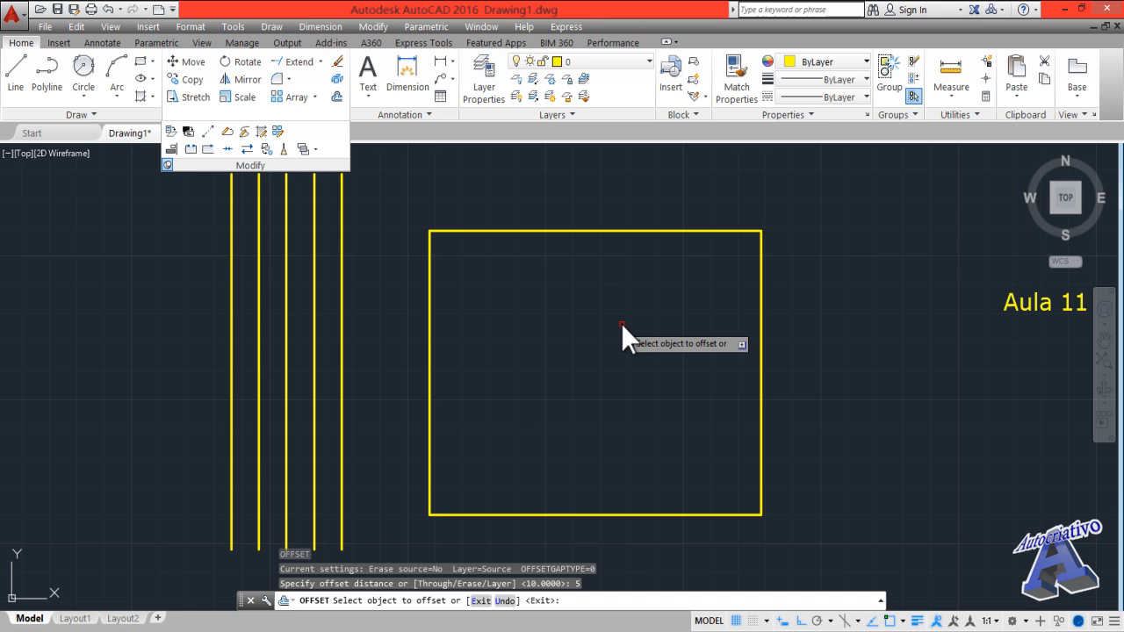
{"action": "left_click", "coordinate": [636, 235]}
{"action": "left_click", "coordinate": [626, 266]}
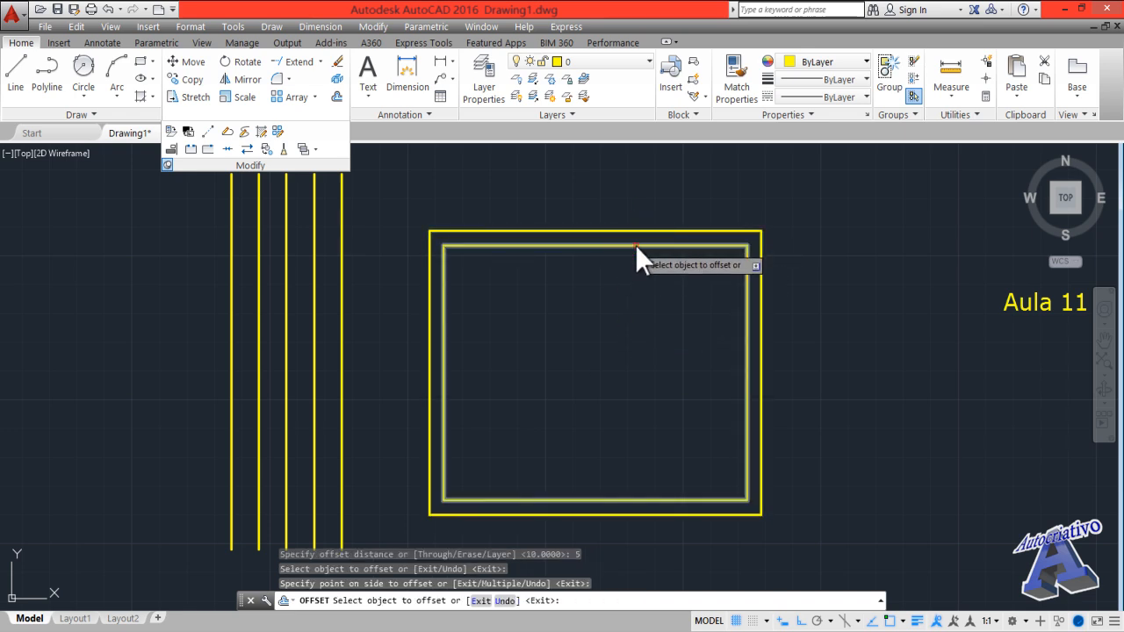
{"action": "left_click", "coordinate": [635, 245]}
{"action": "left_click", "coordinate": [616, 296]}
{"action": "left_click", "coordinate": [627, 259]}
{"action": "left_click", "coordinate": [614, 304]}
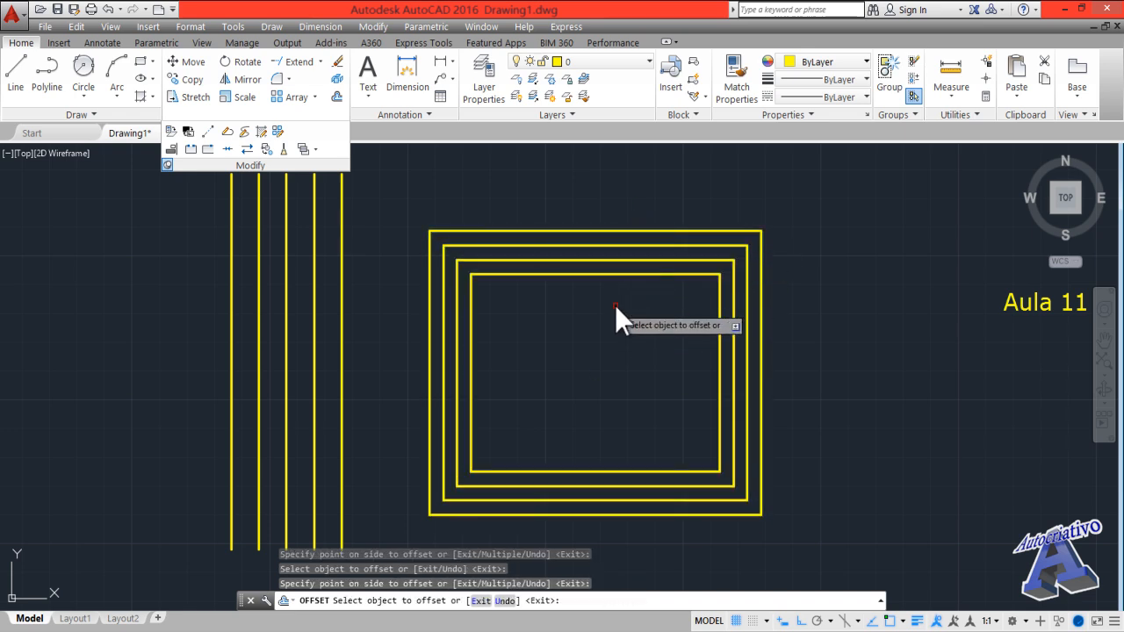
{"action": "left_click", "coordinate": [626, 275]}
{"action": "left_click", "coordinate": [619, 324]}
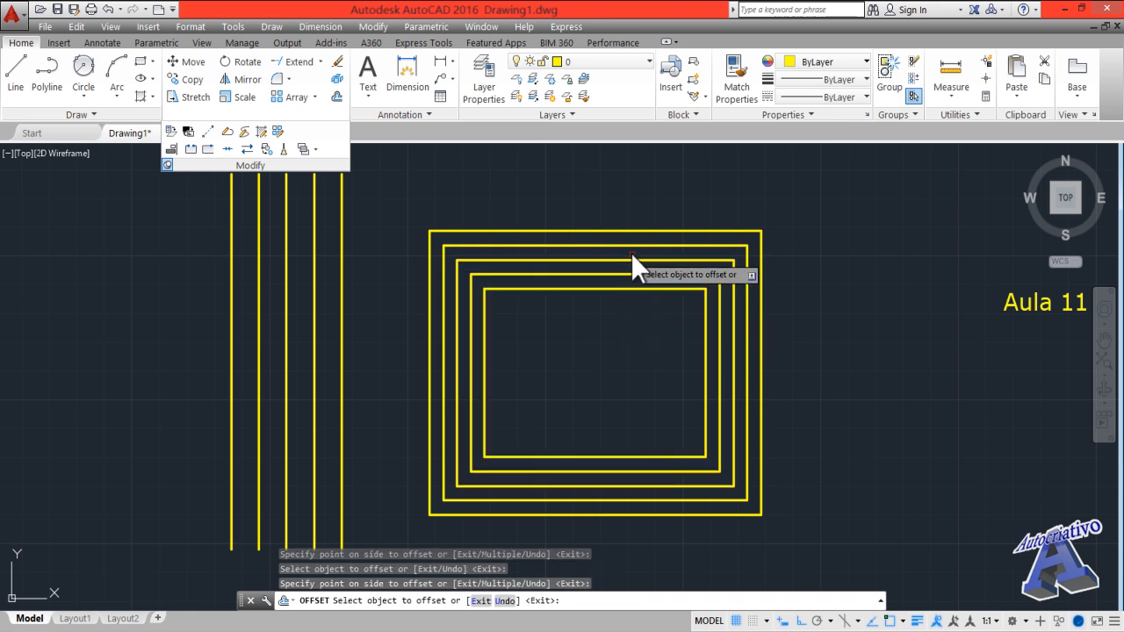
- Offset the original rectangle outward twice by the same 5 units and end the command
{"action": "left_click", "coordinate": [639, 230]}
{"action": "left_click", "coordinate": [641, 197]}
{"action": "left_click", "coordinate": [637, 215]}
{"action": "left_click", "coordinate": [638, 192]}
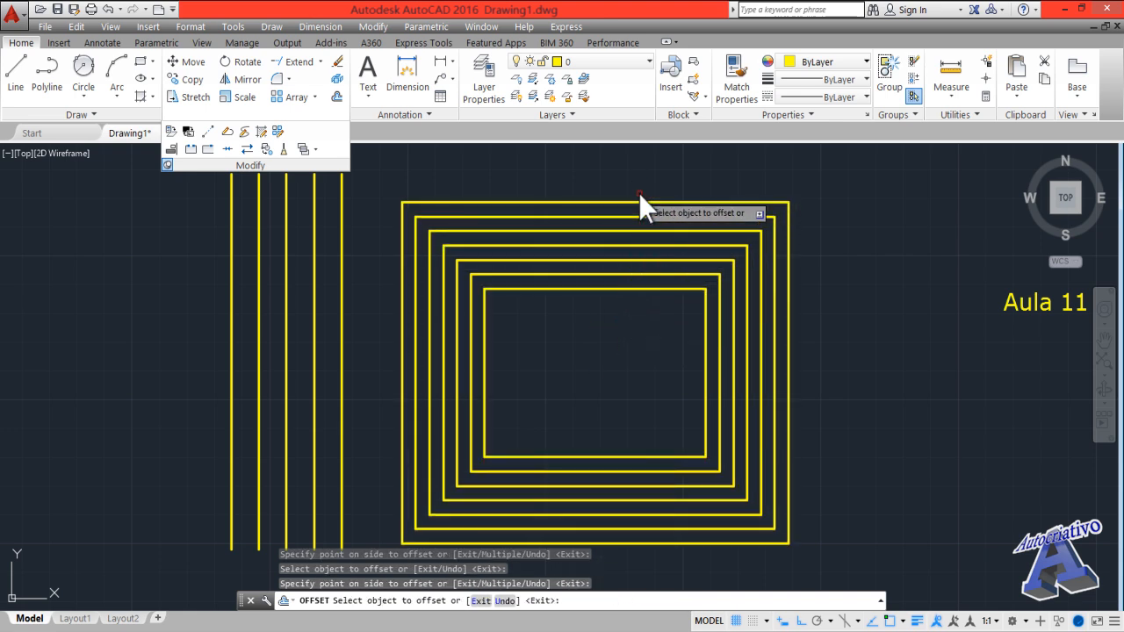
{"action": "key", "text": "Escape"}
- Draw a wave-shaped spline through four points to the right of the rectangles, with Ortho mode turned off
{"action": "middle_click_drag", "start_coordinate": [673, 266], "coordinate": [477, 339]}
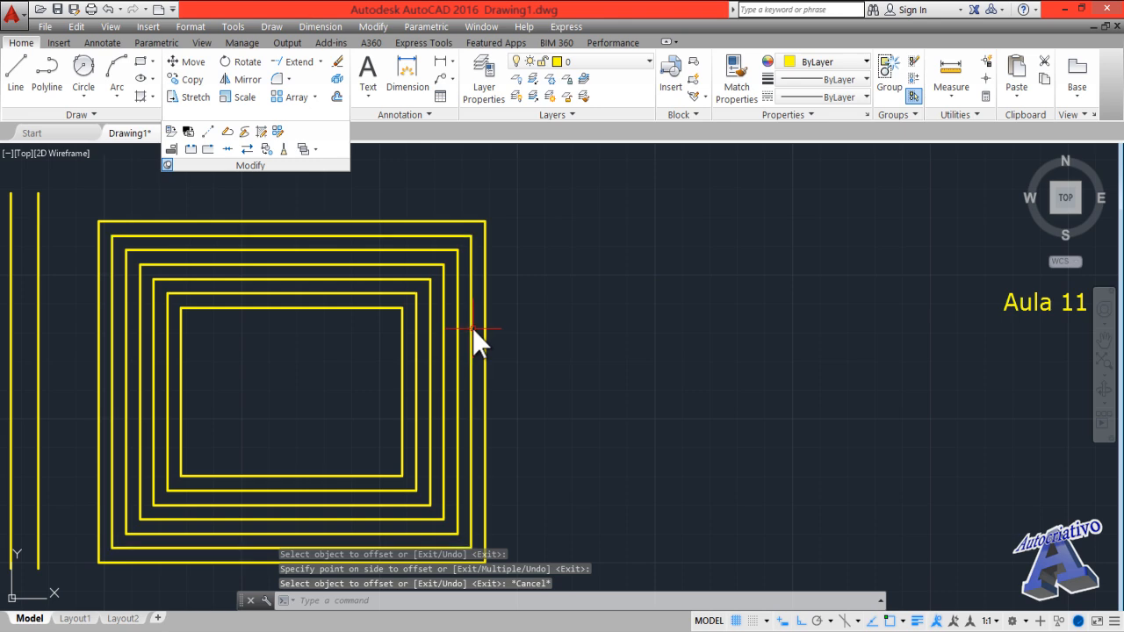
{"action": "type", "text": "spl"}
{"action": "key", "text": "Return"}
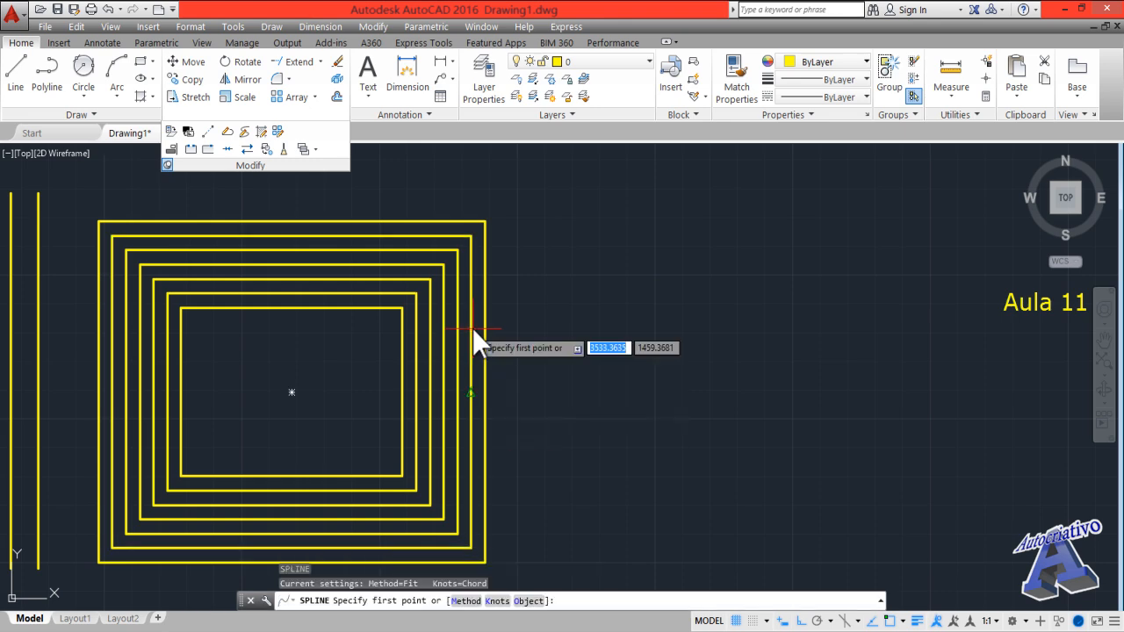
{"action": "left_click", "coordinate": [628, 367]}
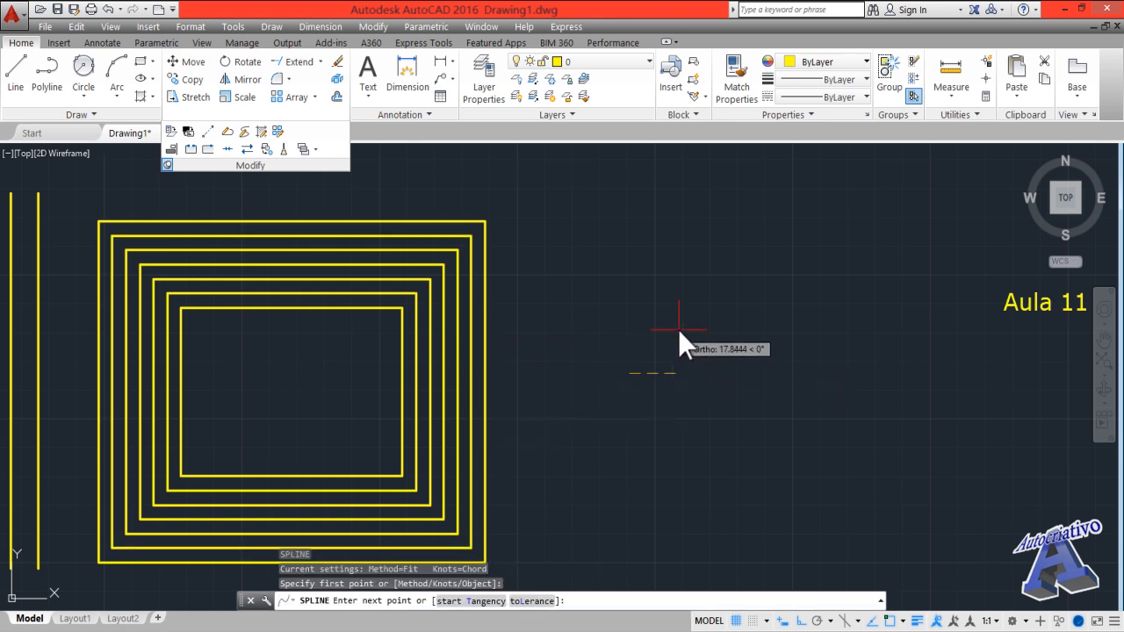
{"action": "key", "text": "F8"}
{"action": "left_click", "coordinate": [804, 235]}
{"action": "left_click", "coordinate": [911, 430]}
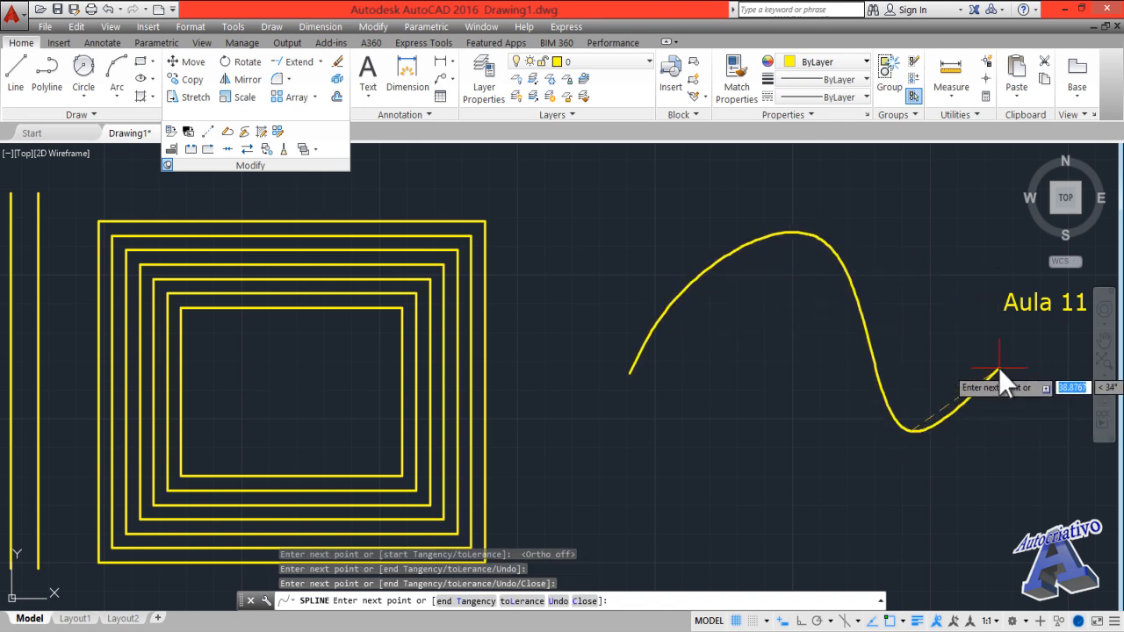
{"action": "left_click", "coordinate": [1024, 342]}
{"action": "key", "text": "Return"}
{"action": "key", "text": "Return"}
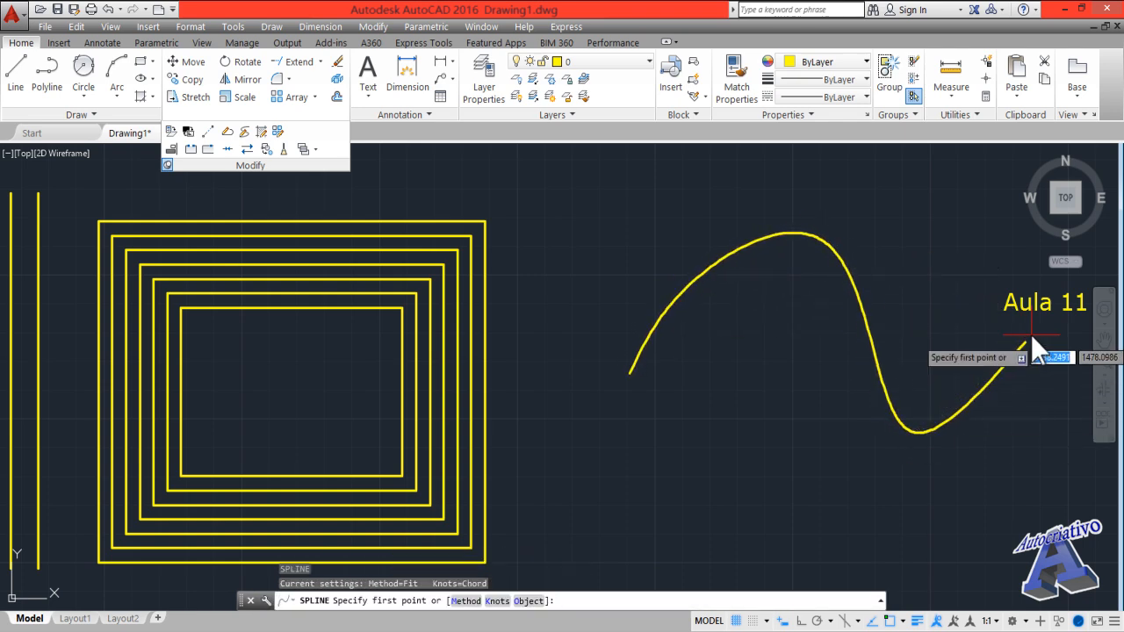
{"action": "key", "text": "Escape"}
- Offset the spline 2 units toward its lower-left side
{"action": "middle_click_drag", "start_coordinate": [965, 307], "coordinate": [786, 322]}
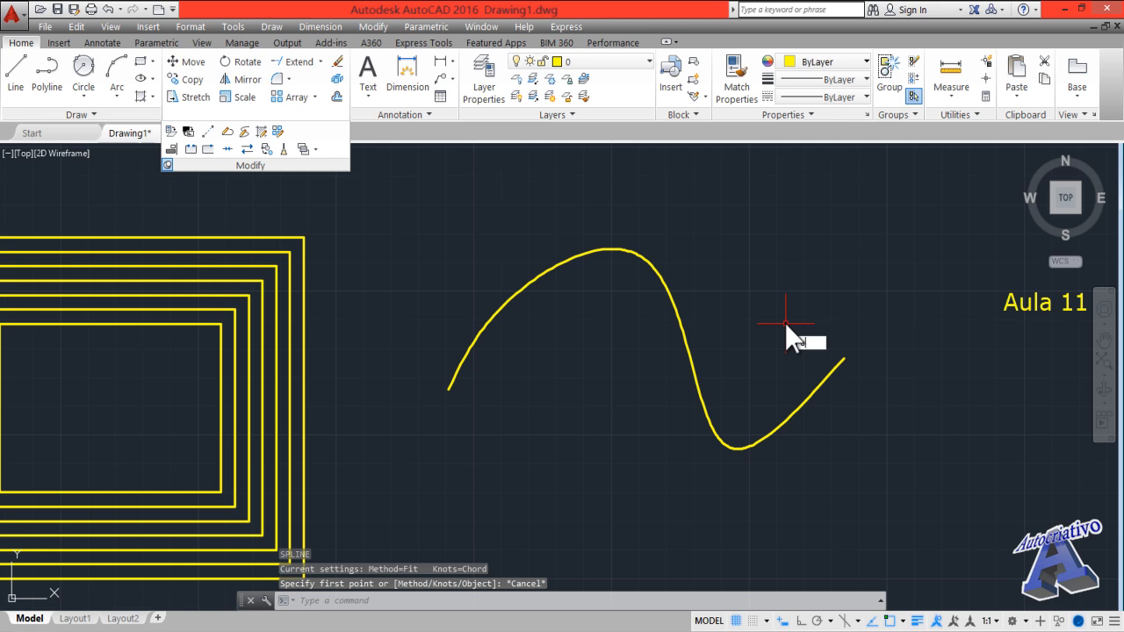
{"action": "type", "text": "o"}
{"action": "key", "text": "Return"}
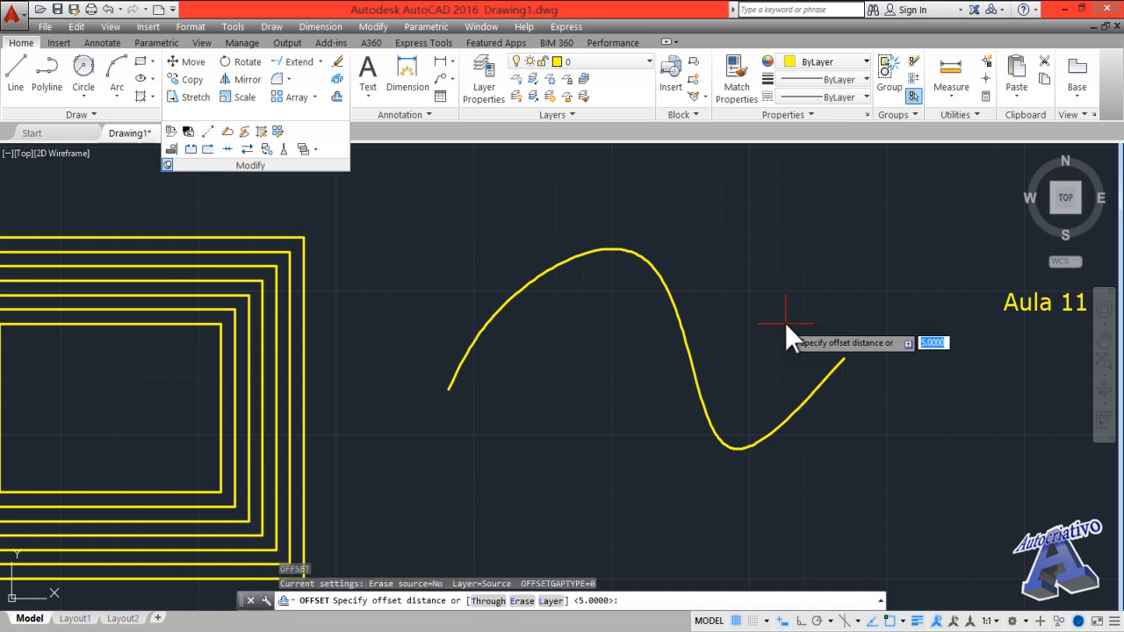
{"action": "type", "text": "2"}
{"action": "key", "text": "Return"}
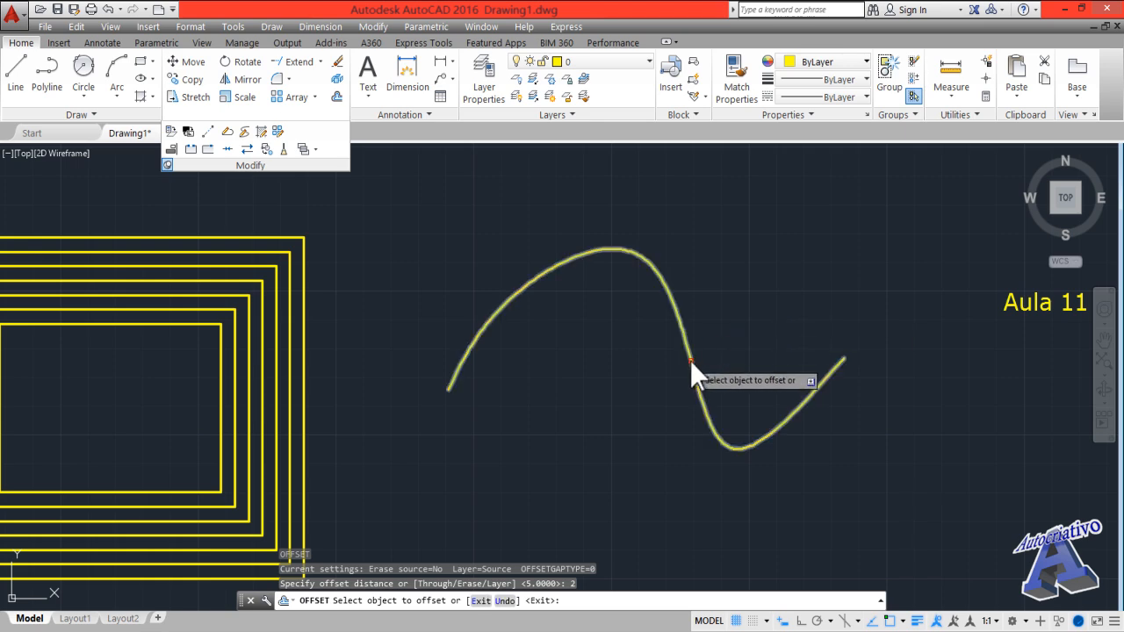
{"action": "left_click", "coordinate": [690, 360]}
{"action": "left_click", "coordinate": [671, 396]}
- Offset the spline five more times by 2 units toward the lower-left side, each time from the newest curve, and end the command
{"action": "scroll", "coordinate": [697, 403], "scroll_direction": "up", "scroll_amount": 4}
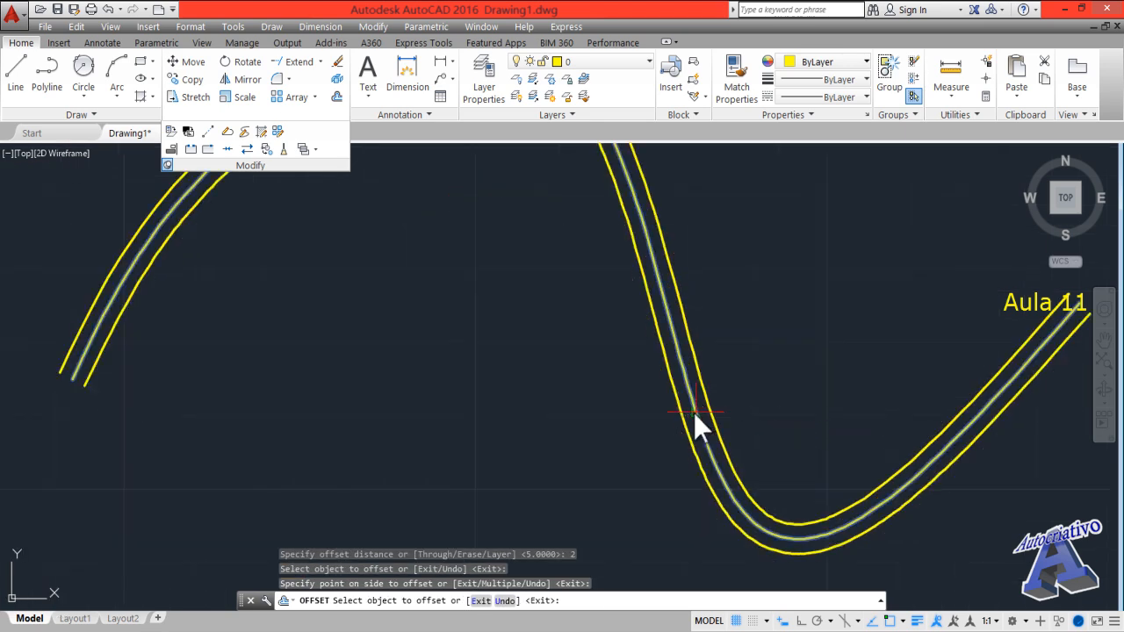
{"action": "left_click", "coordinate": [693, 412]}
{"action": "scroll", "coordinate": [672, 458], "scroll_direction": "down", "scroll_amount": 4}
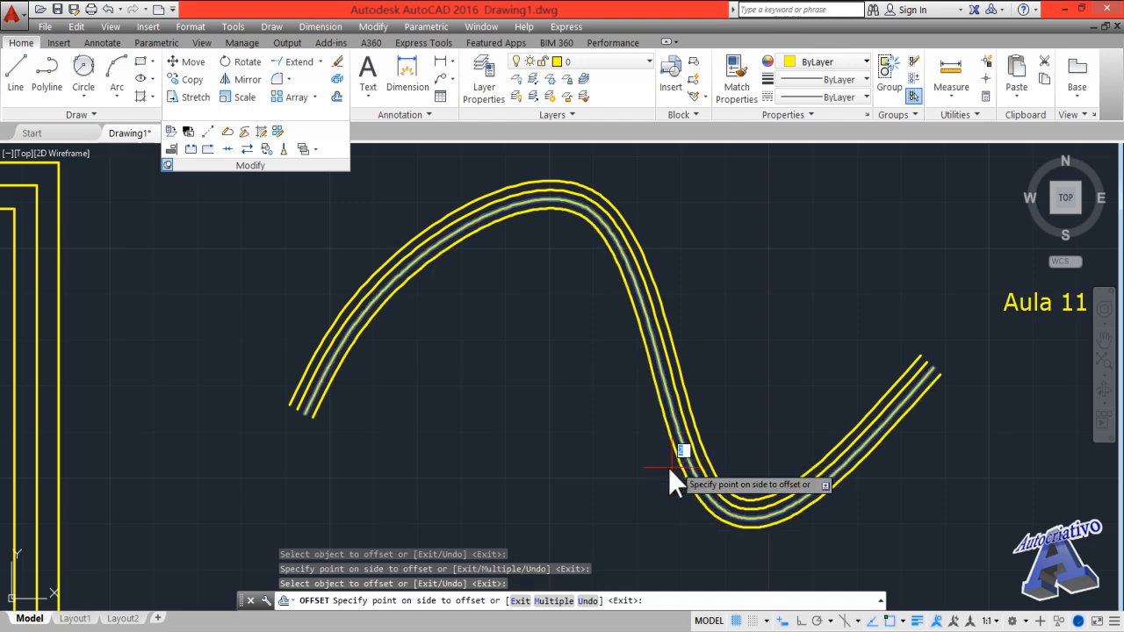
{"action": "left_click", "coordinate": [670, 471]}
{"action": "left_click", "coordinate": [662, 481]}
{"action": "left_click", "coordinate": [651, 499]}
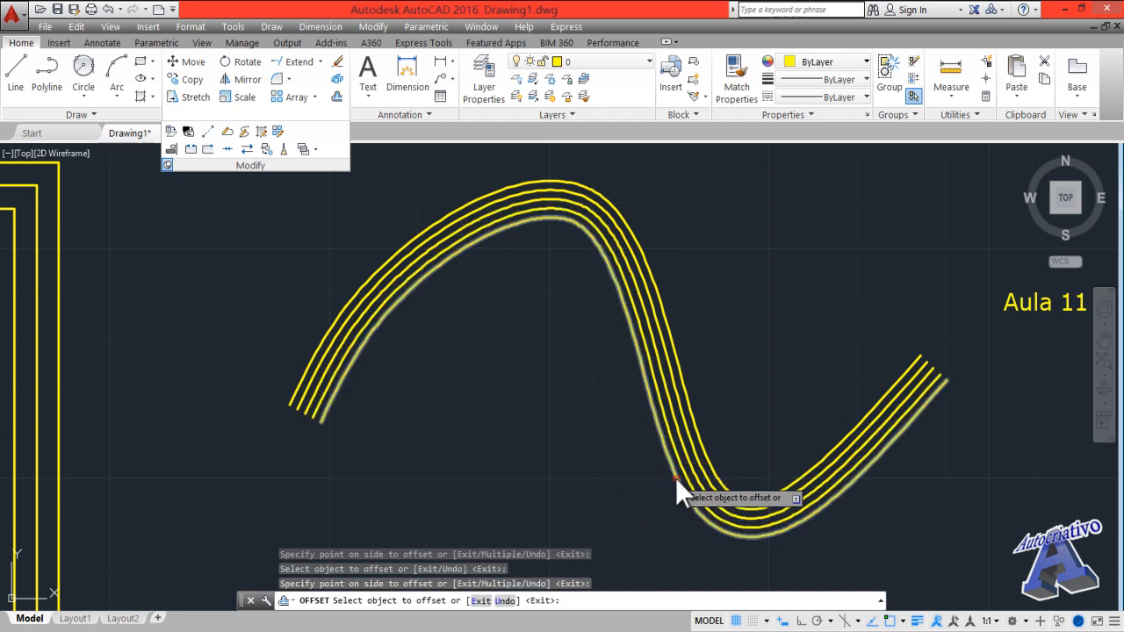
{"action": "left_click", "coordinate": [676, 478]}
{"action": "left_click", "coordinate": [659, 491]}
{"action": "left_click", "coordinate": [670, 483]}
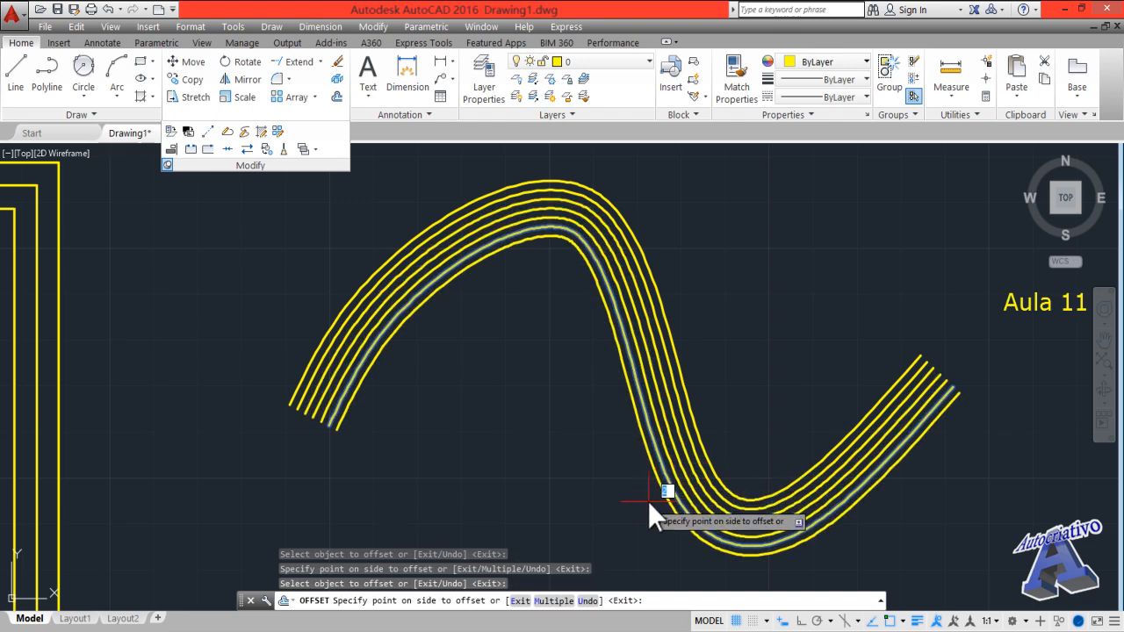
{"action": "left_click", "coordinate": [661, 495]}
{"action": "key", "text": "Escape"}
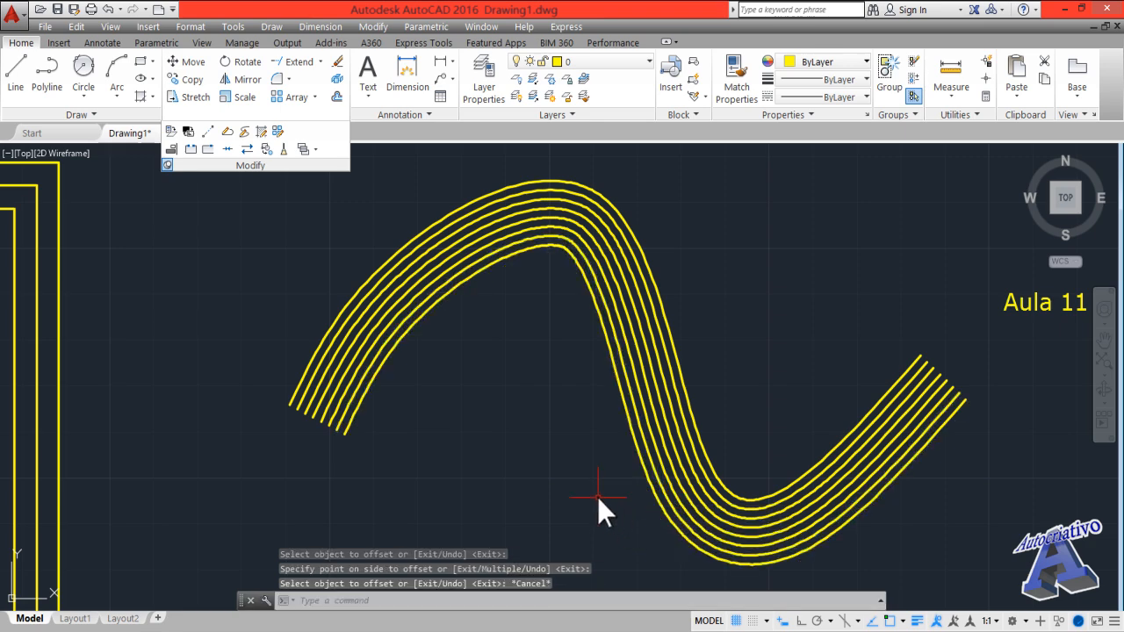
- Erase all the nested rectangles, the offset splines and the four vertical lines nearest the rectangles, leaving the outermost line
{"action": "scroll", "coordinate": [597, 497], "scroll_direction": "down", "scroll_amount": 4}
{"action": "middle_click_drag", "start_coordinate": [399, 479], "coordinate": [607, 406]}
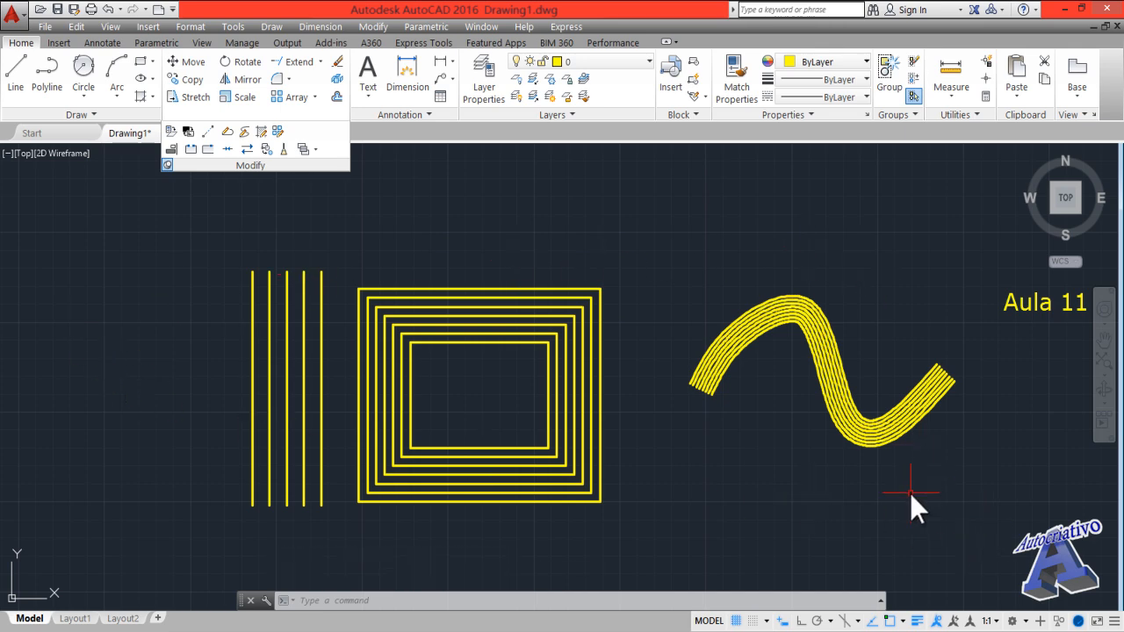
{"action": "left_click", "coordinate": [1004, 560]}
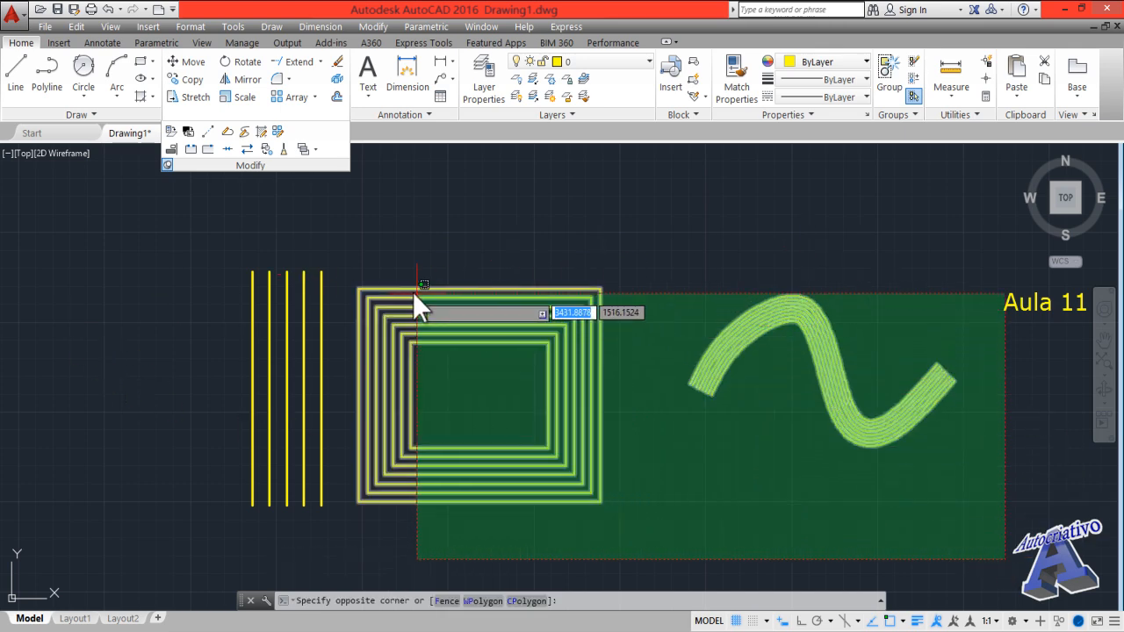
{"action": "left_click", "coordinate": [266, 256]}
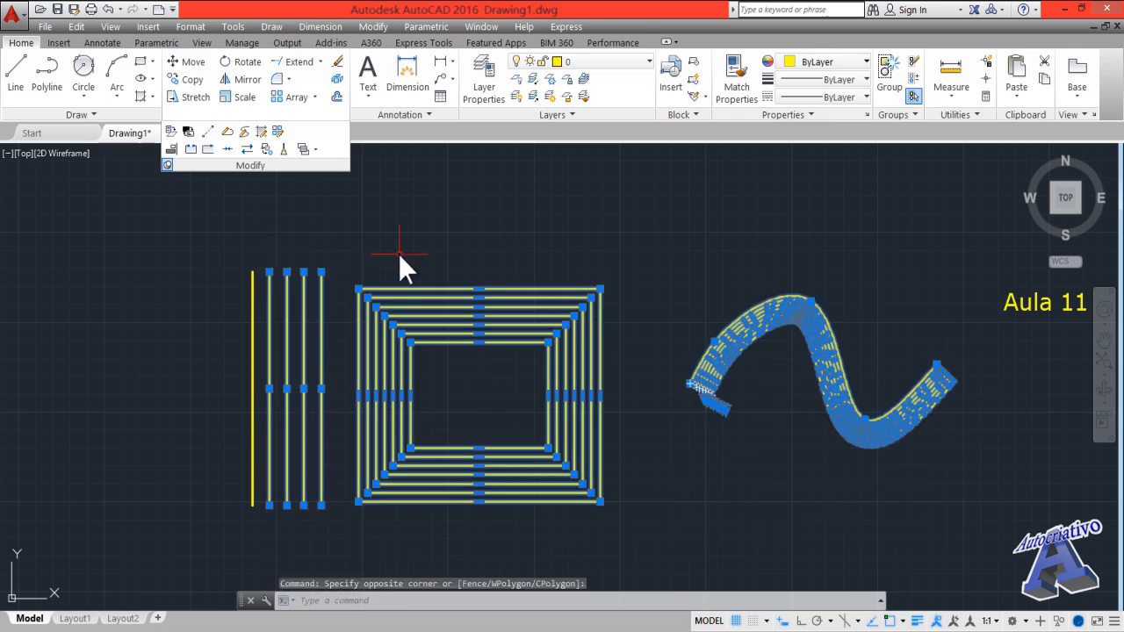
{"action": "key", "text": "Delete"}
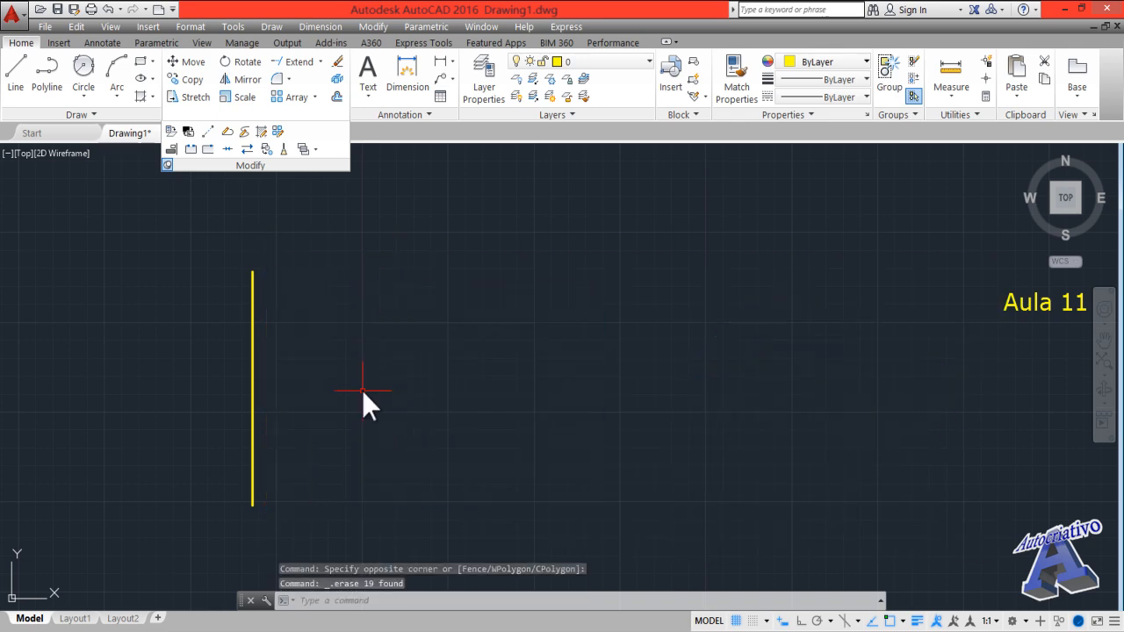
- Erase the remaining vertical line to clear the drawing area
{"action": "middle_click_drag", "start_coordinate": [363, 401], "coordinate": [672, 392]}
{"action": "left_click", "coordinate": [647, 432]}
{"action": "left_click", "coordinate": [562, 356]}
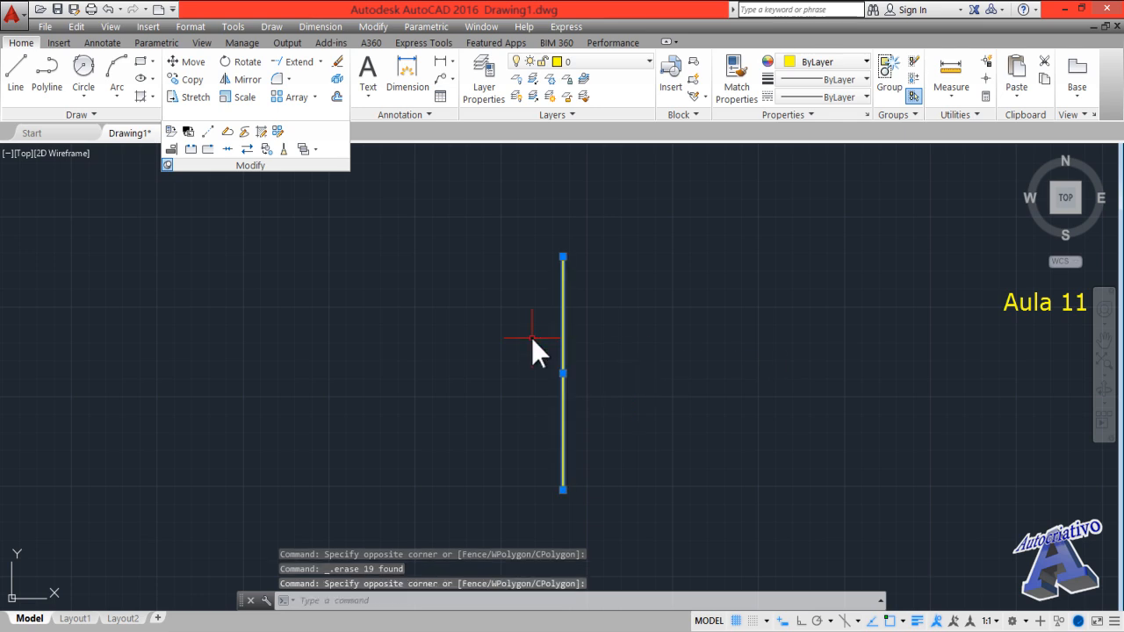
{"action": "key", "text": "Delete"}
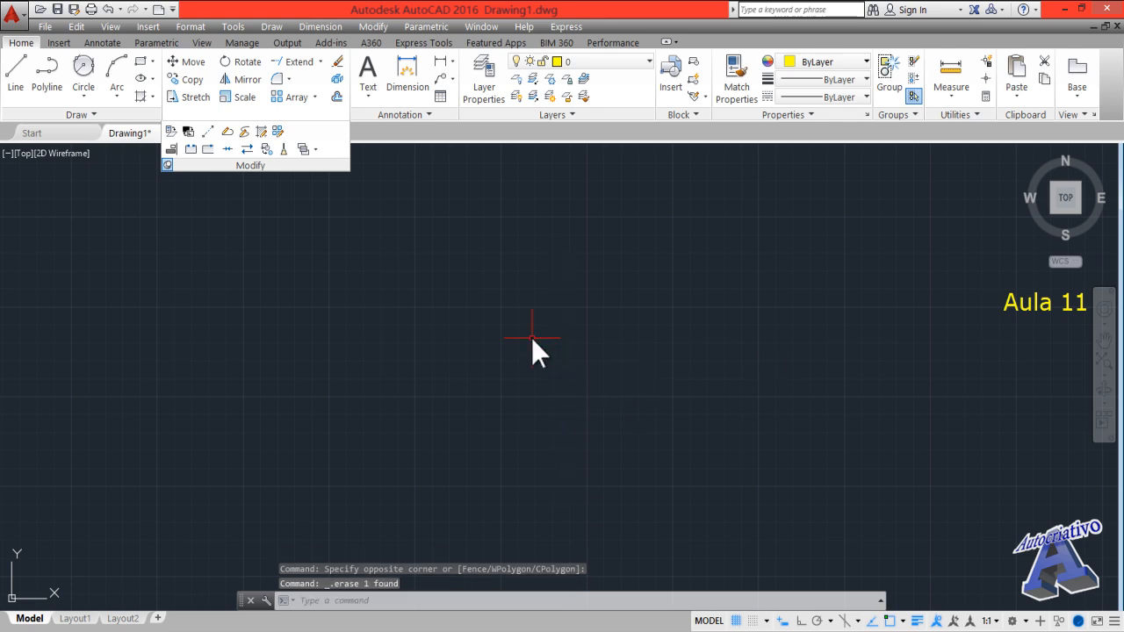